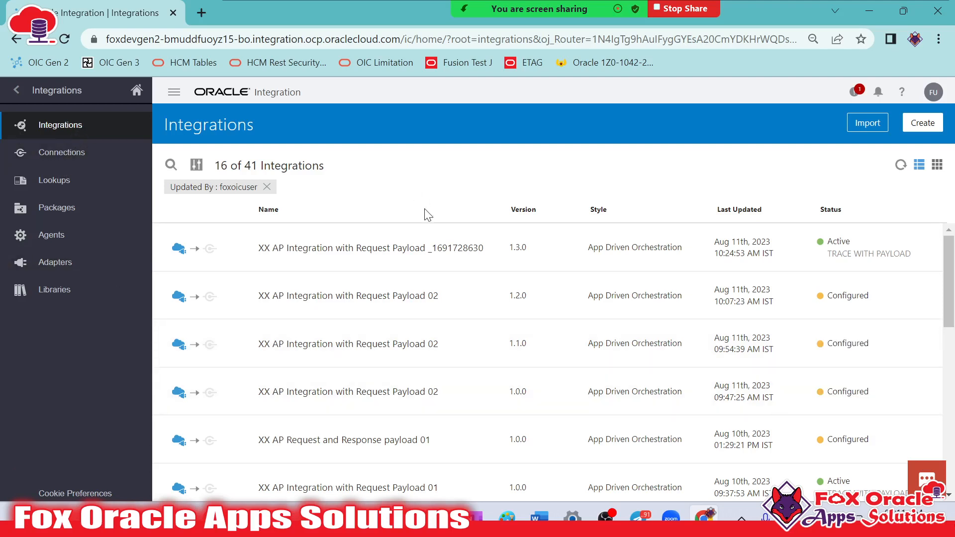
# Start creating a new integration in the App Driven Orchestration style
pyautogui.scroll(-5, 437, 324)
pyautogui.scroll(5, 462, 336)
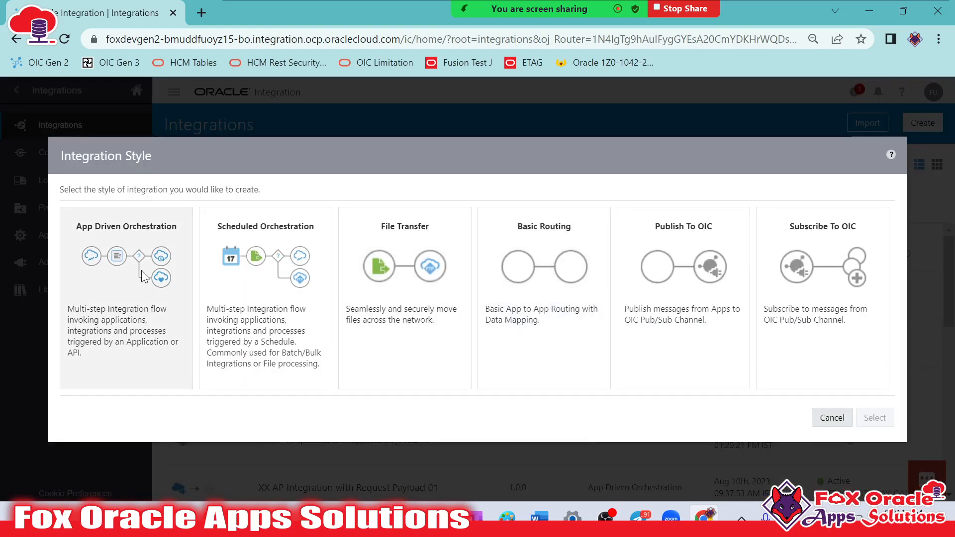
pyautogui.click(144, 276)
pyautogui.click(877, 418)
pyautogui.click(396, 251)
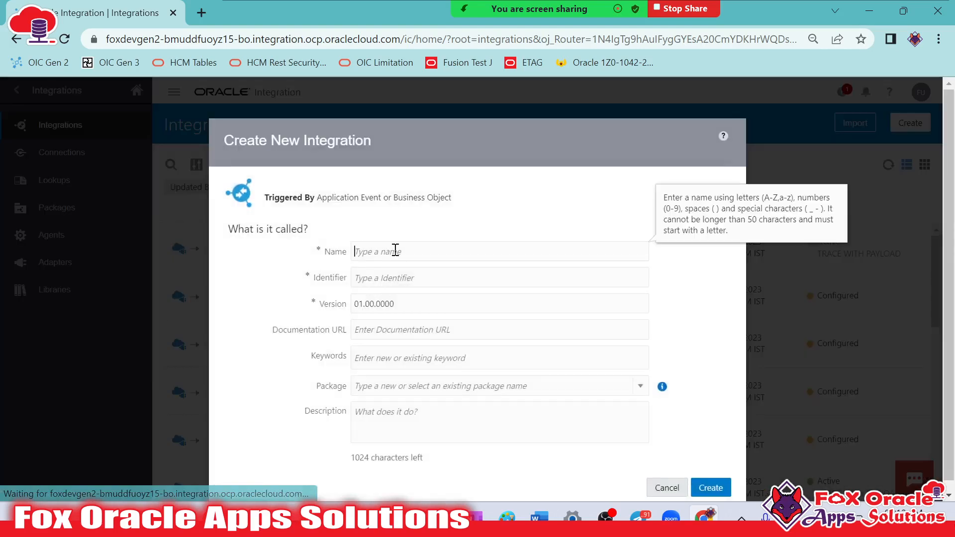
# Name the new integration "XX AP While Loop Integration" and create it
pyautogui.write('XX ')
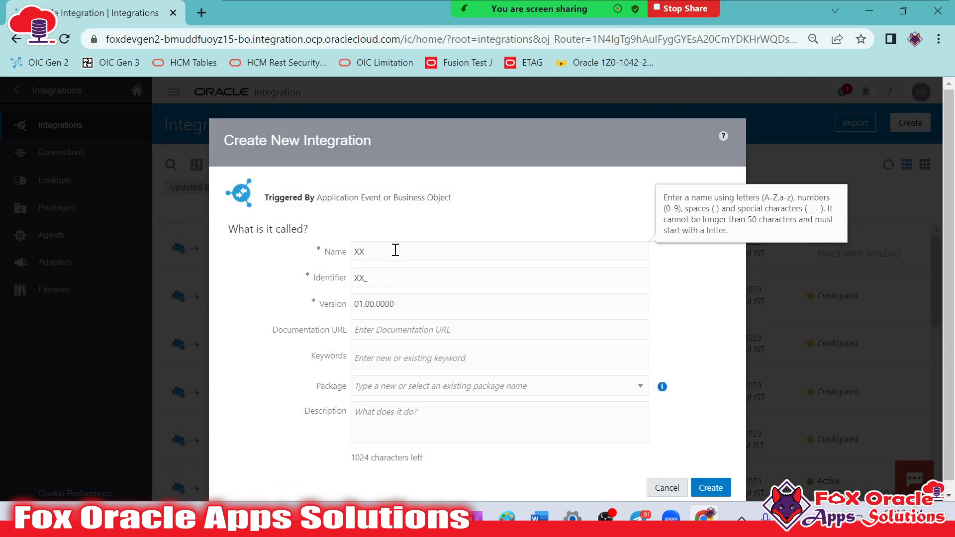
pyautogui.write('While Loop Integration')
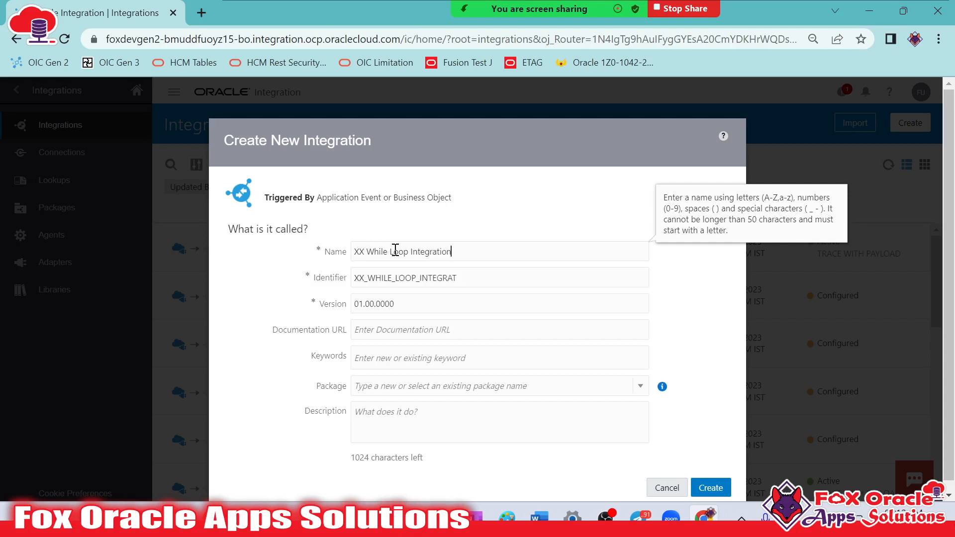
pyautogui.click(365, 253)
pyautogui.write('AP')
pyautogui.click(708, 486)
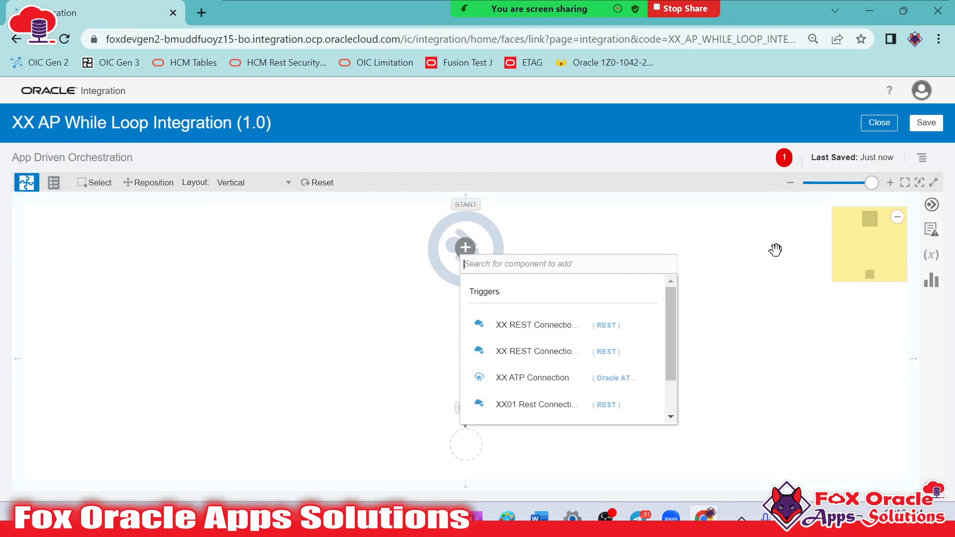
# Add the REST connection "XX REST Connection TEST TRG" as the flow's trigger and name its endpoint startREST
pyautogui.click(731, 230)
pyautogui.click(932, 205)
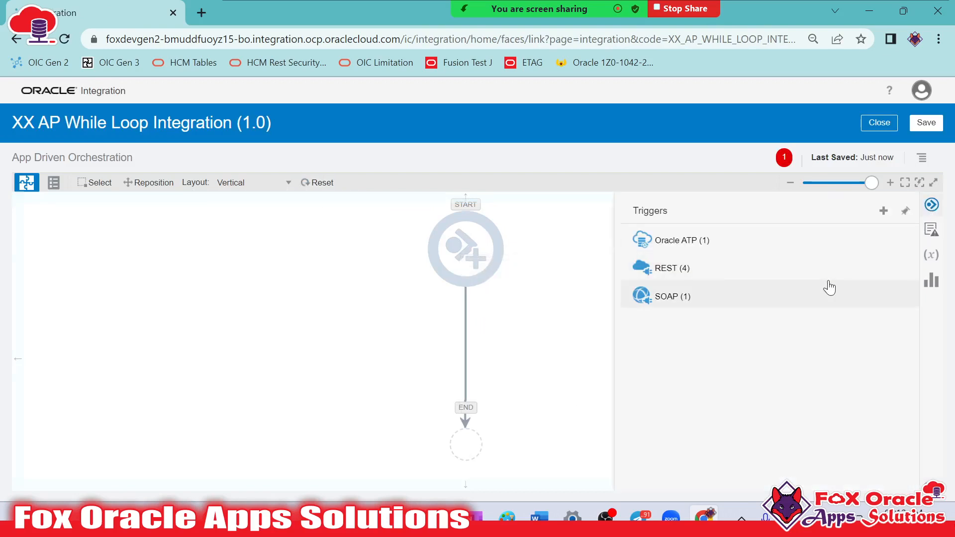
pyautogui.click(727, 272)
pyautogui.moveTo(724, 321); pyautogui.dragTo(454, 250)
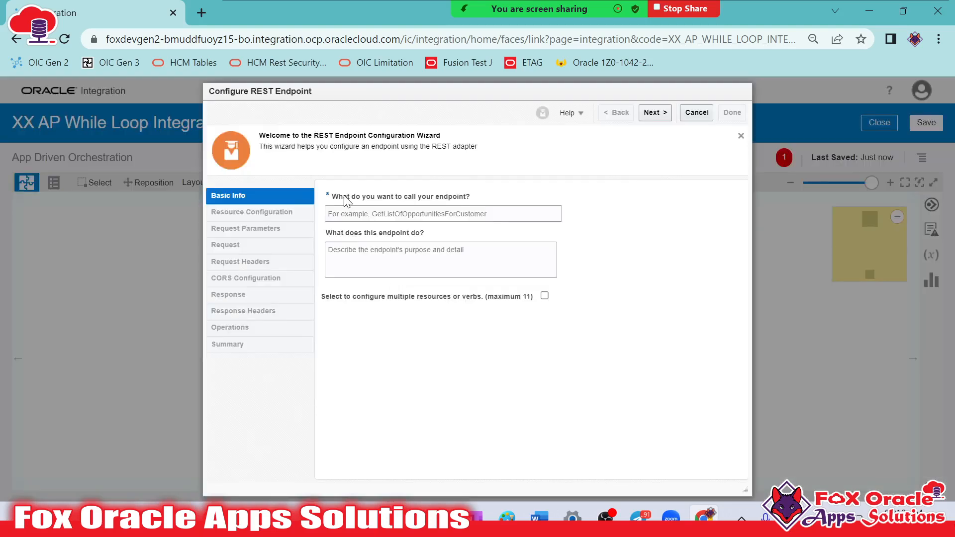
pyautogui.click(432, 218)
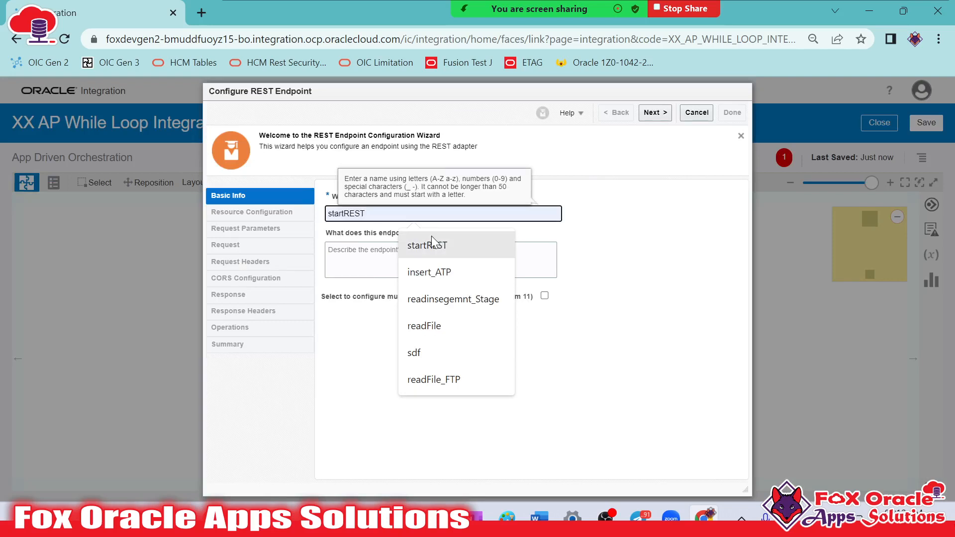
pyautogui.click(432, 237)
pyautogui.click(654, 107)
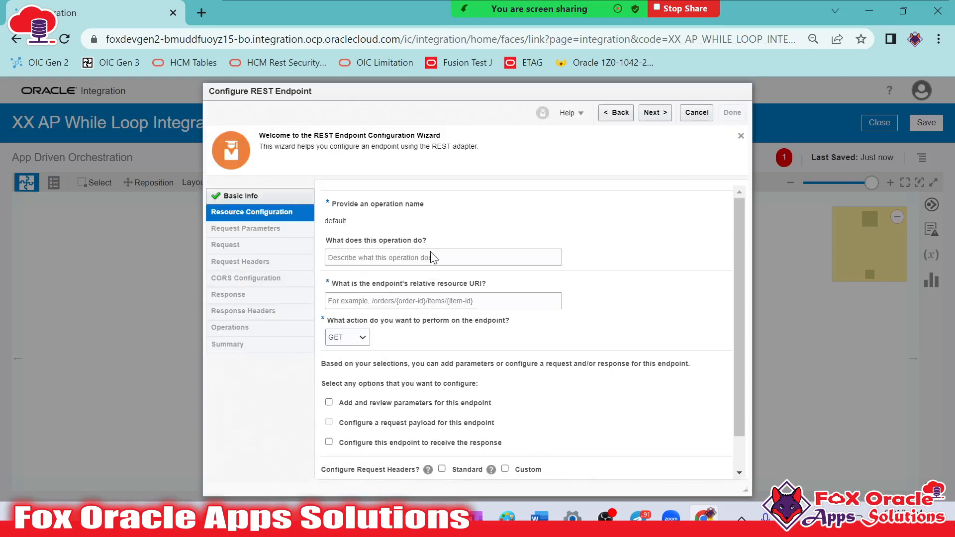
# Set the endpoint's relative resource URI to /whileLoop
pyautogui.click(391, 299)
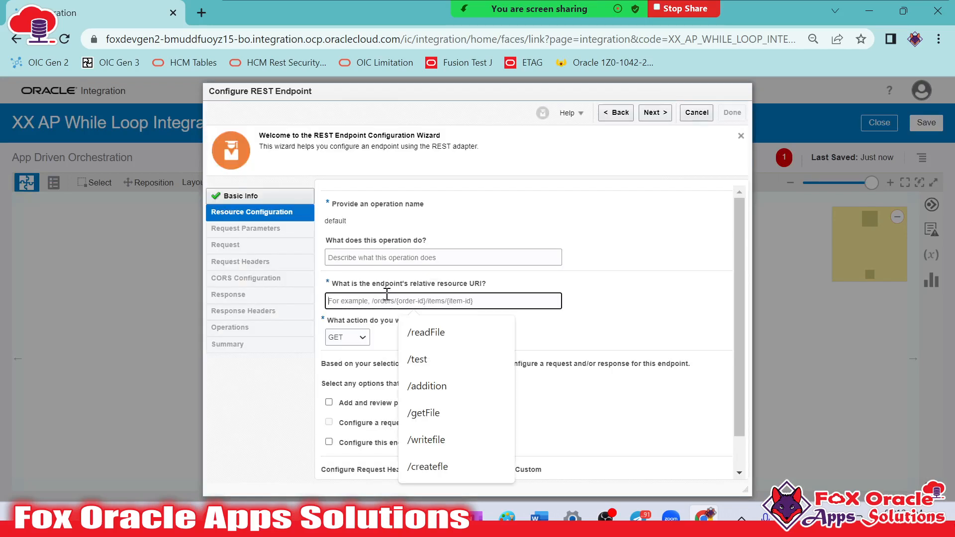
pyautogui.write('/llop')
pyautogui.press('BackSpace')
pyautogui.press('BackSpace')
pyautogui.press('BackSpace')
pyautogui.press('BackSpace')
pyautogui.write('whileLoop')
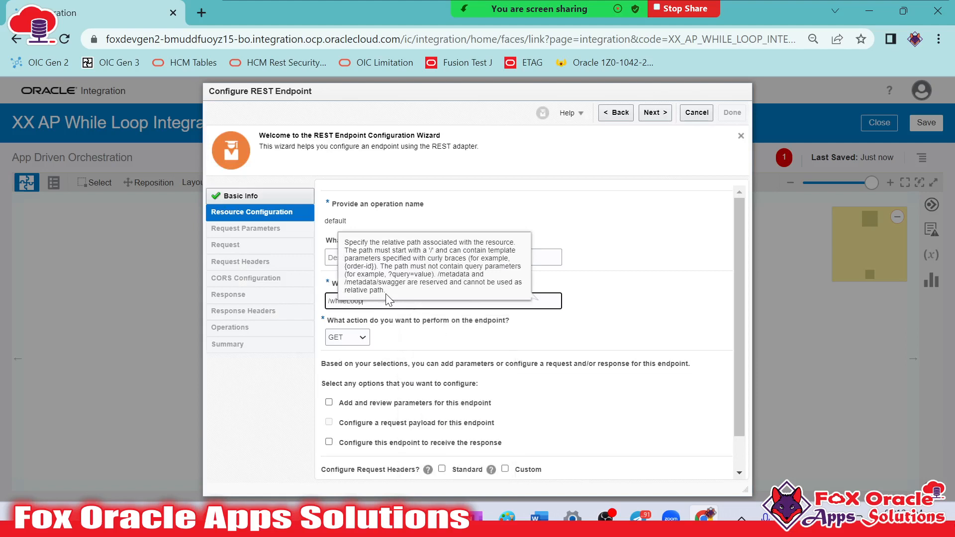
pyautogui.press('Tab')
# Set the endpoint's action to POST, enable both the request payload and the response, and continue to the request configuration
pyautogui.click(362, 343)
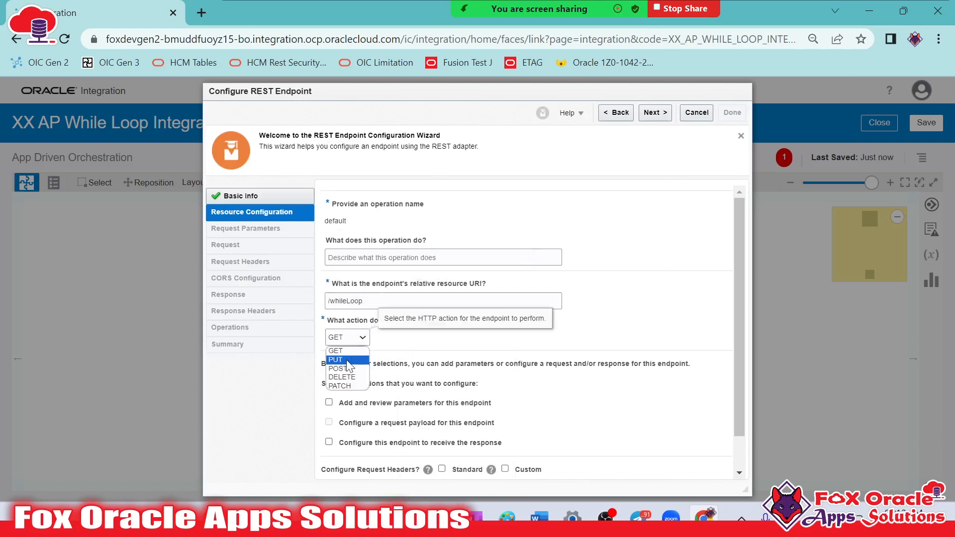
pyautogui.click(336, 359)
pyautogui.click(329, 423)
pyautogui.click(329, 442)
pyautogui.click(656, 112)
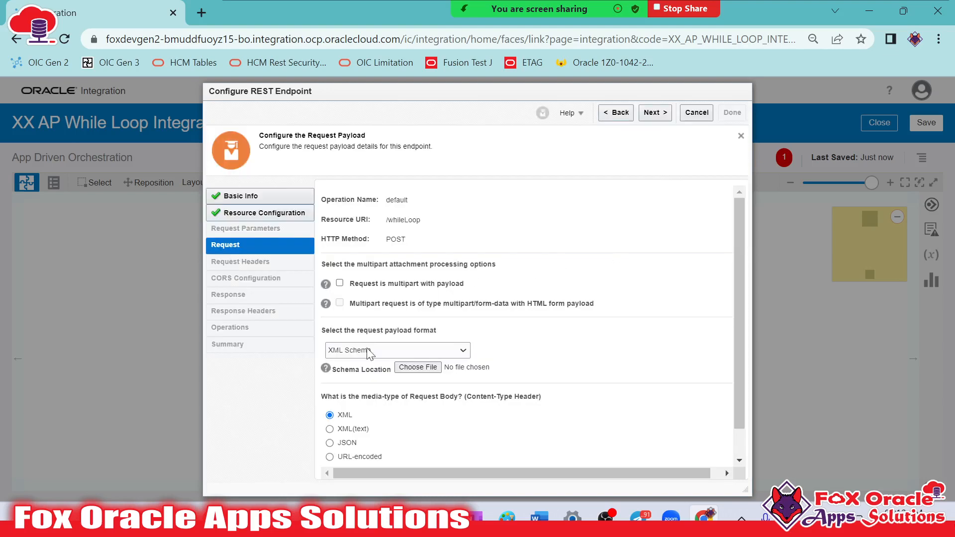
# Set the request payload format to JSON Sample and open the inline sample JSON entry
pyautogui.scroll(-1, 433, 346)
pyautogui.click(396, 321)
pyautogui.click(373, 342)
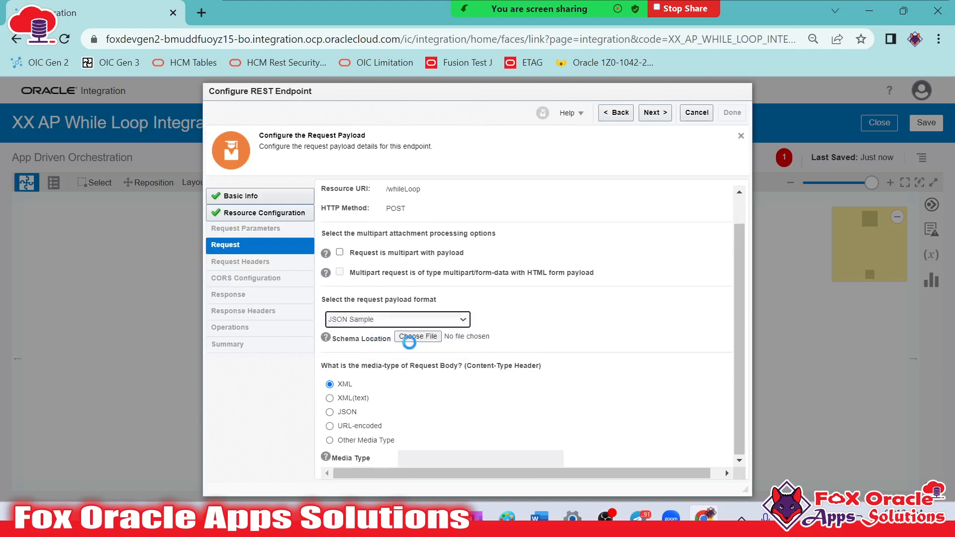
pyautogui.click(636, 375)
pyautogui.click(491, 262)
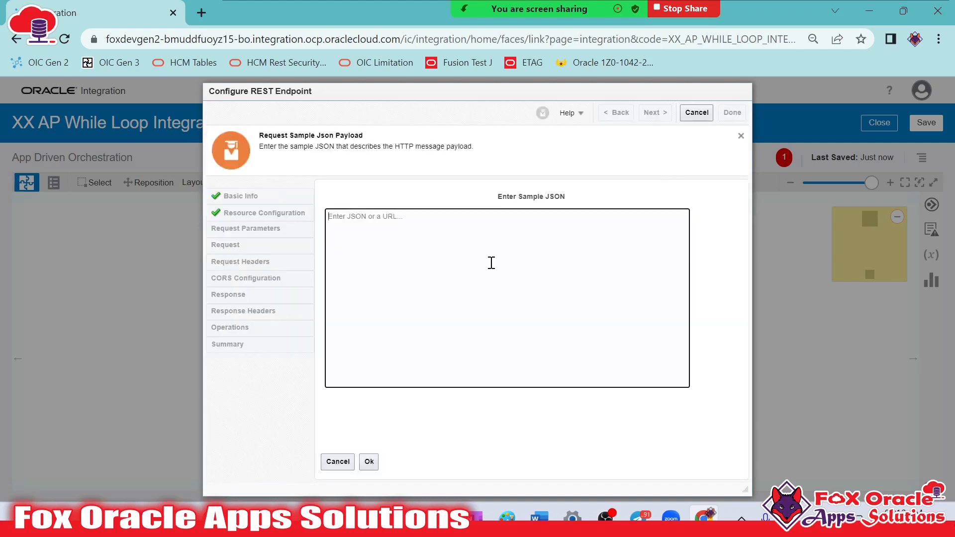
# Enter a request sample JSON with a Number field of "10", accept it and continue to the response configuration
pyautogui.write('{')
pyautogui.press('Return')
pyautogui.press('BackSpace')
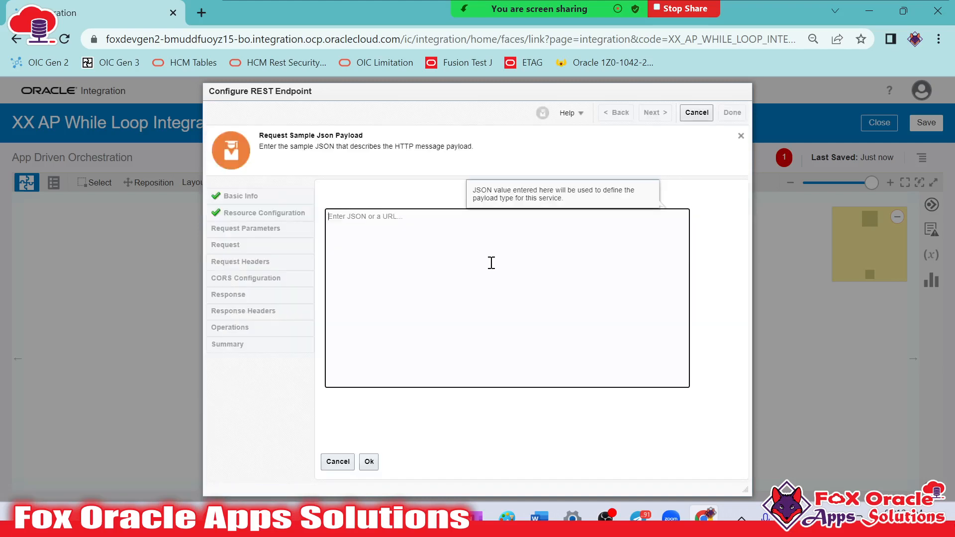
pyautogui.write('{')
pyautogui.press('Return')
pyautogui.write('"Number":"10')
pyautogui.click(369, 462)
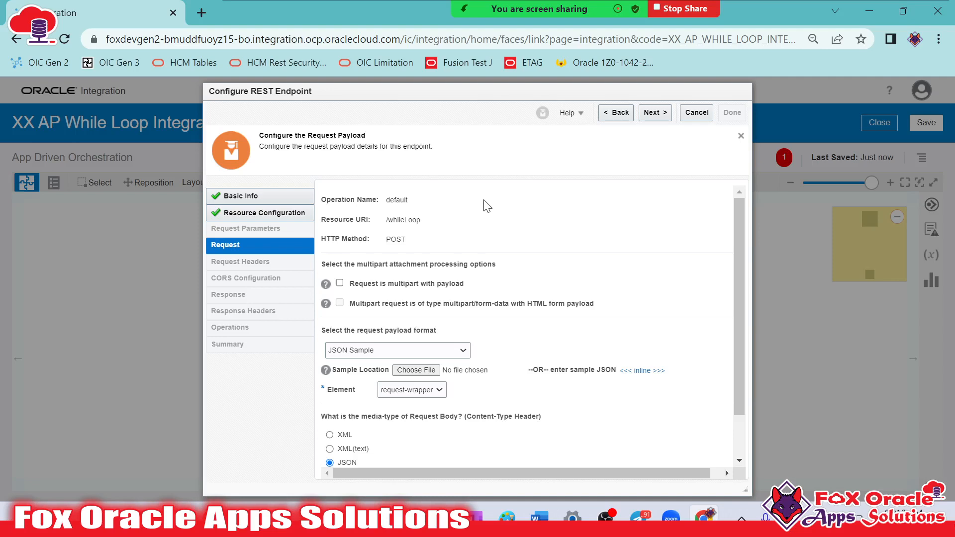
pyautogui.click(653, 113)
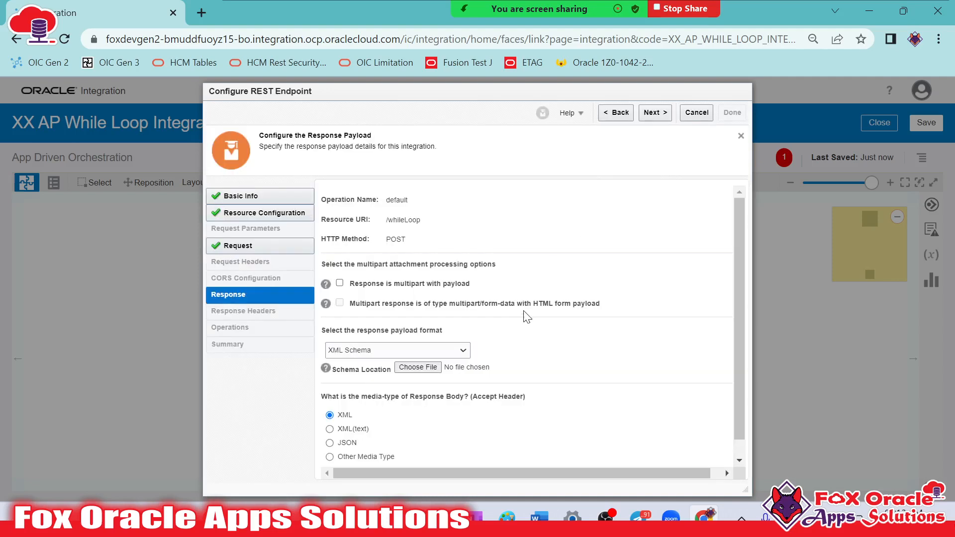
# Set the response payload format to JSON Sample and open the inline sample JSON entry
pyautogui.scroll(-1, 522, 316)
pyautogui.click(388, 334)
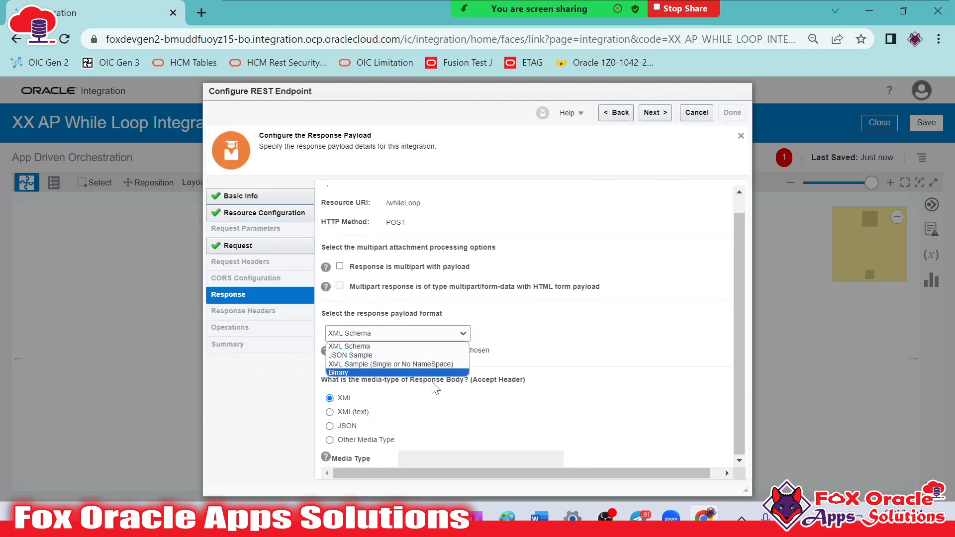
pyautogui.click(386, 353)
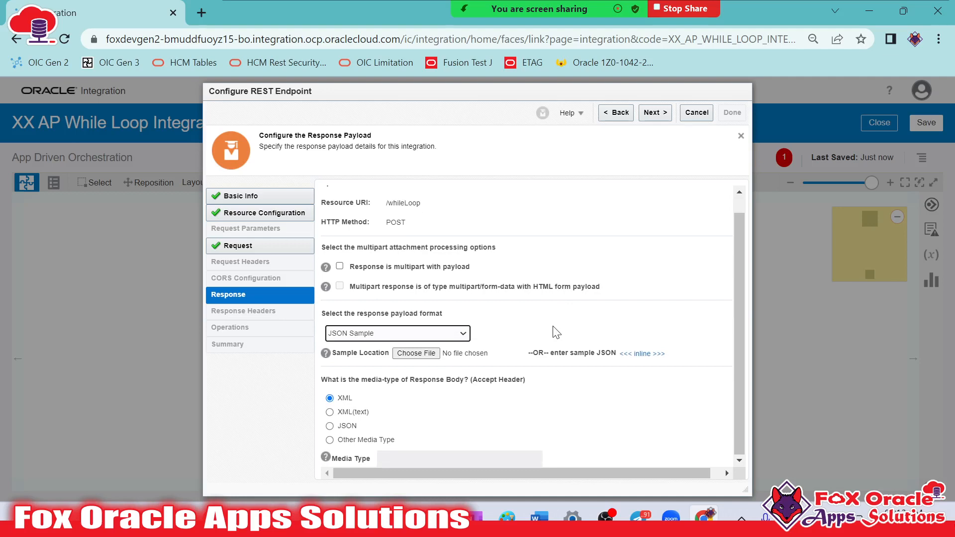
pyautogui.click(644, 354)
pyautogui.click(478, 245)
# Enter a response sample JSON with an empty Result field, accept it and finish the REST endpoint configuration
pyautogui.write('{')
pyautogui.press('Return')
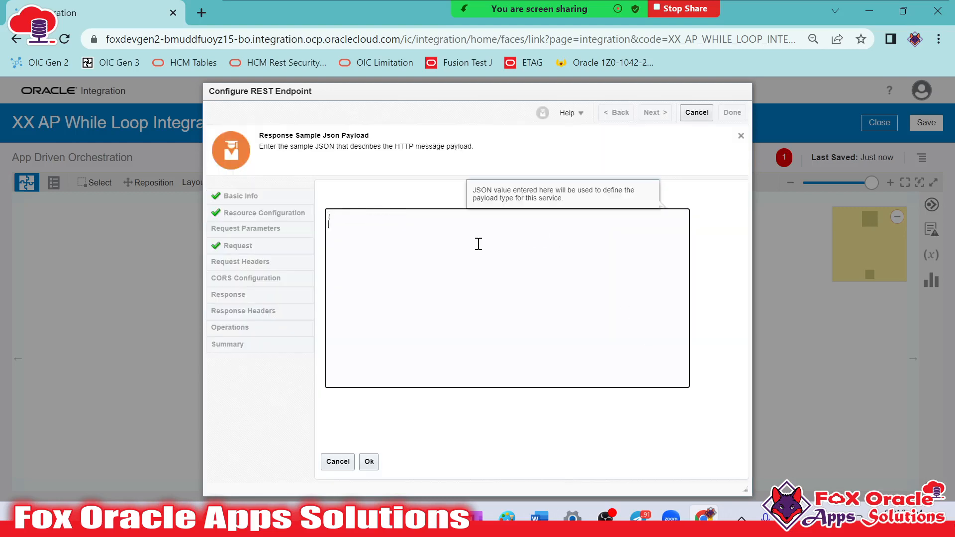
pyautogui.write('"Result":"" }')
pyautogui.click(369, 462)
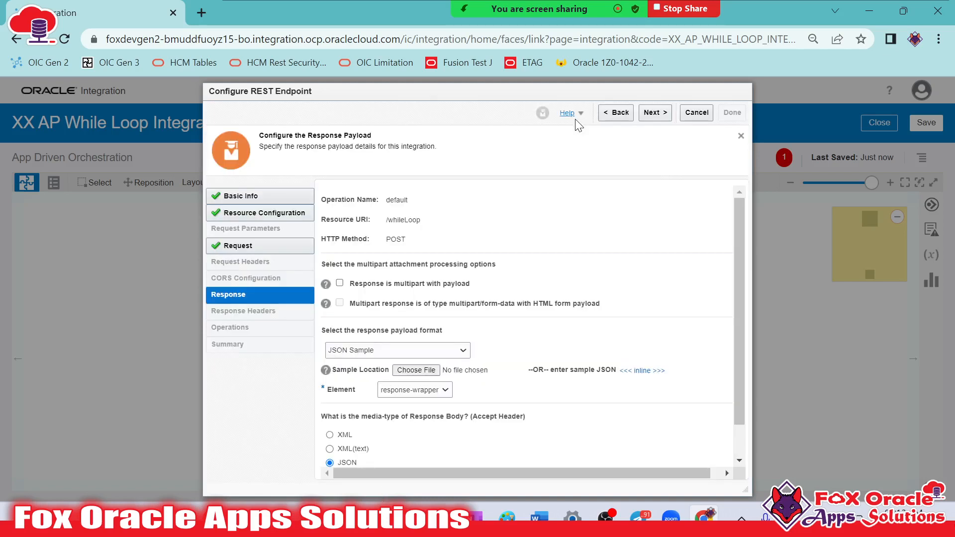
pyautogui.click(666, 113)
pyautogui.click(732, 113)
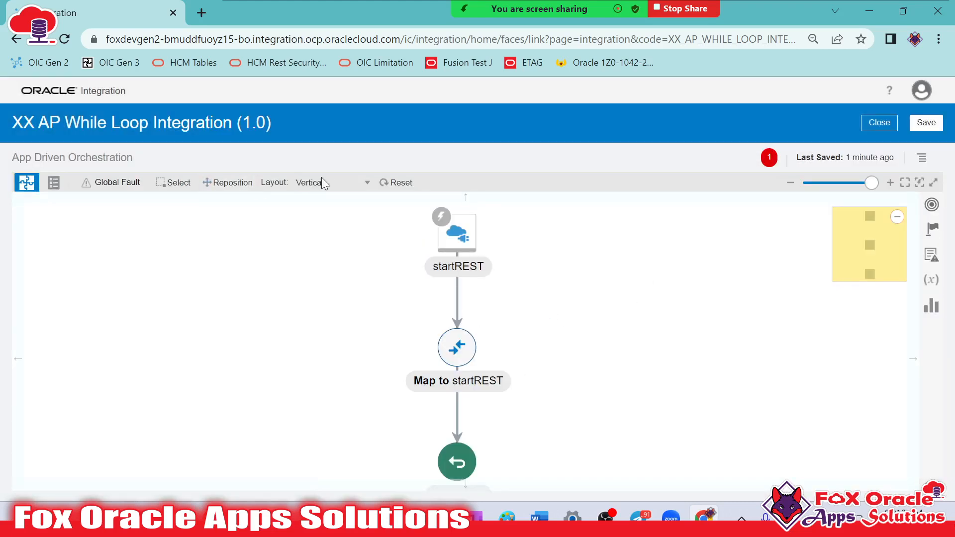
# Change the canvas layout to Horizontal and spread out the trigger, map and return nodes
pyautogui.click(358, 185)
pyautogui.click(328, 200)
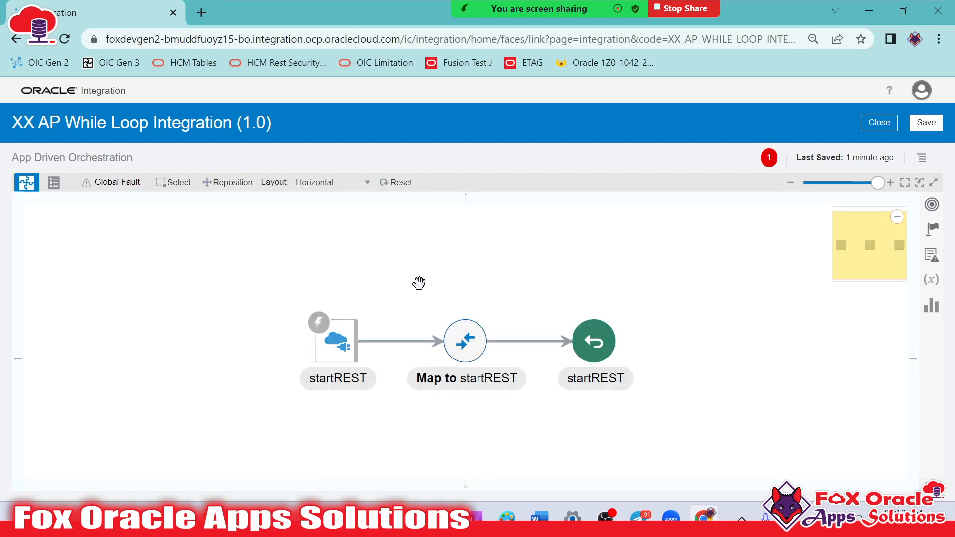
pyautogui.click(397, 332)
pyautogui.moveTo(398, 334); pyautogui.dragTo(413, 335)
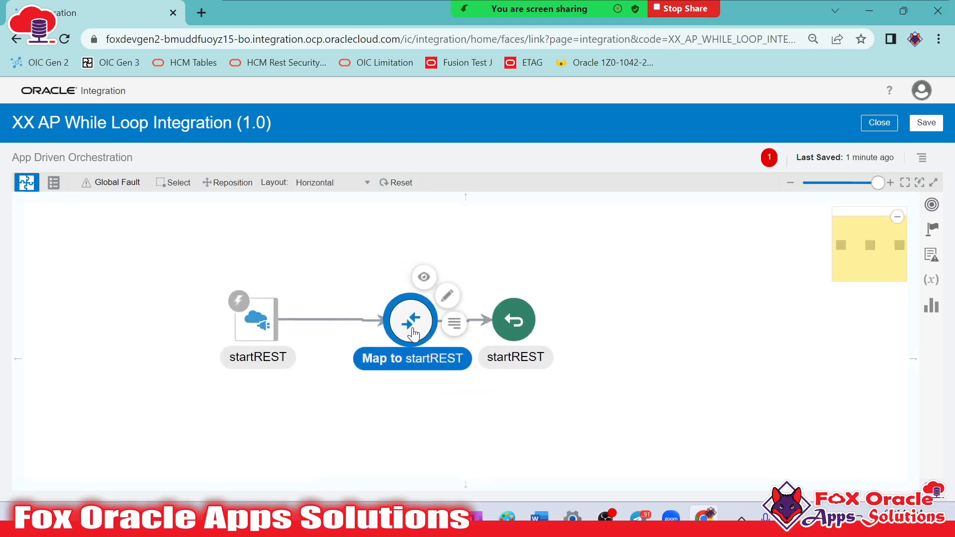
pyautogui.moveTo(510, 394); pyautogui.dragTo(501, 401)
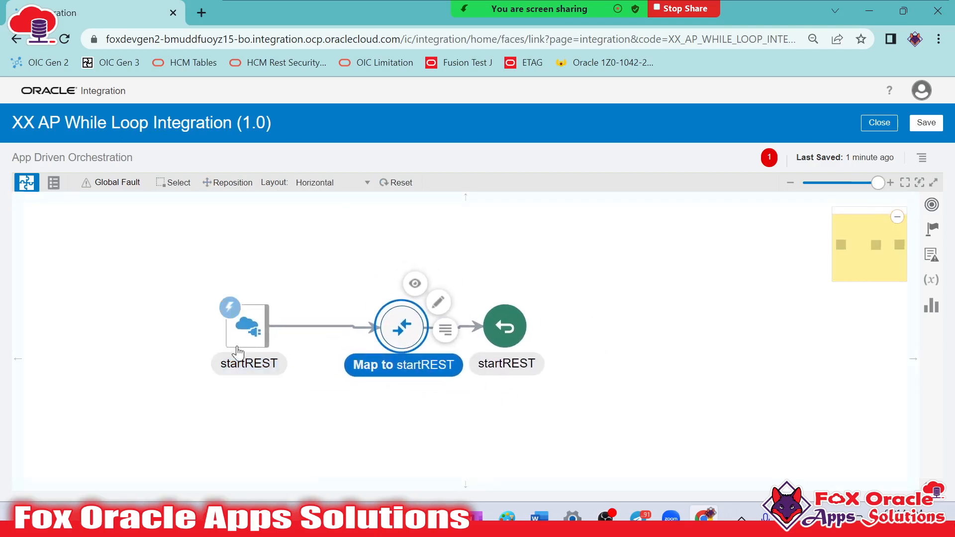
pyautogui.moveTo(239, 356); pyautogui.dragTo(161, 354)
pyautogui.moveTo(414, 335); pyautogui.dragTo(438, 333)
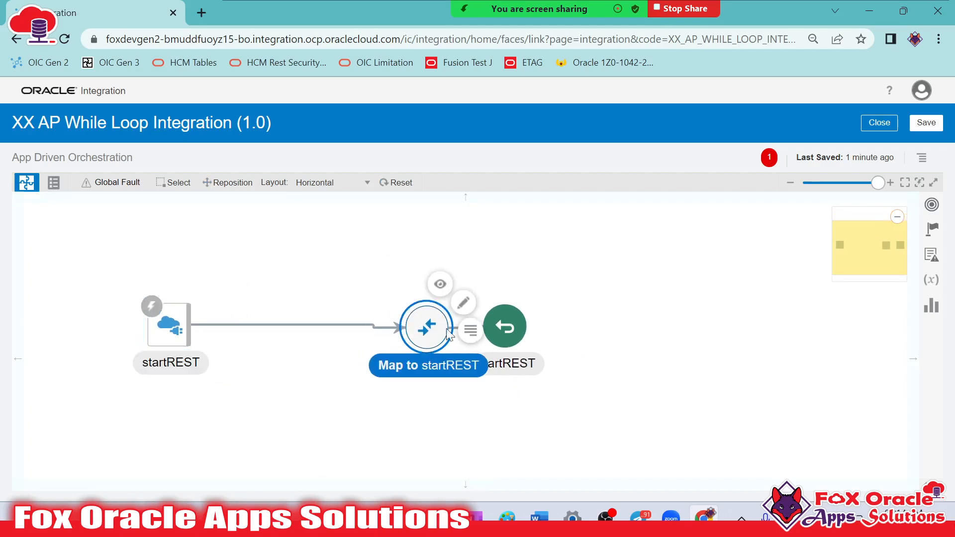
pyautogui.moveTo(511, 332); pyautogui.dragTo(634, 338)
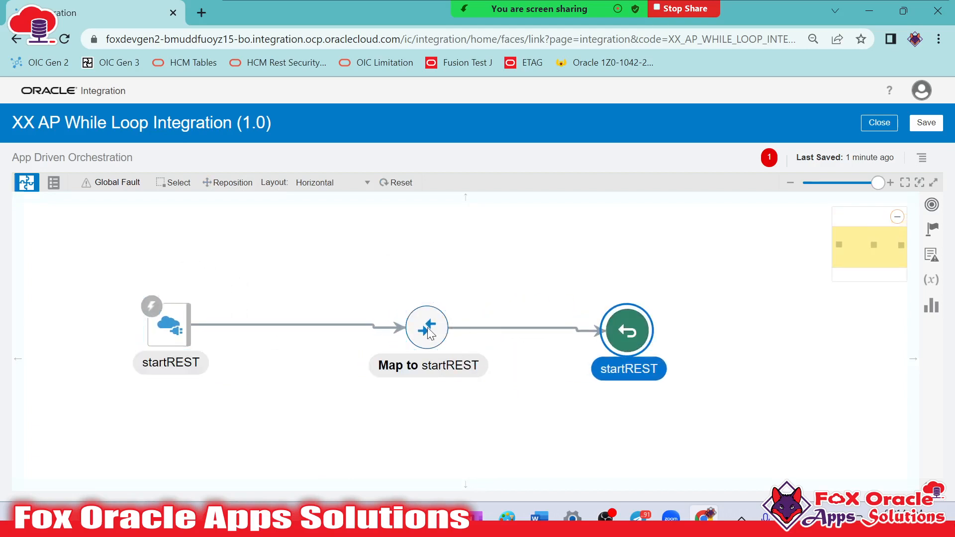
pyautogui.moveTo(433, 338); pyautogui.dragTo(463, 340)
pyautogui.click(177, 328)
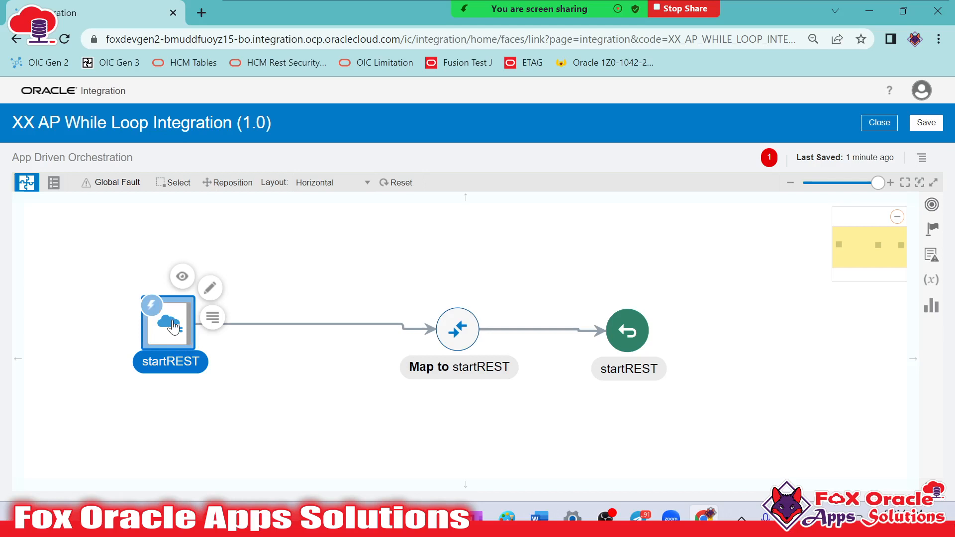
pyautogui.moveTo(173, 327)
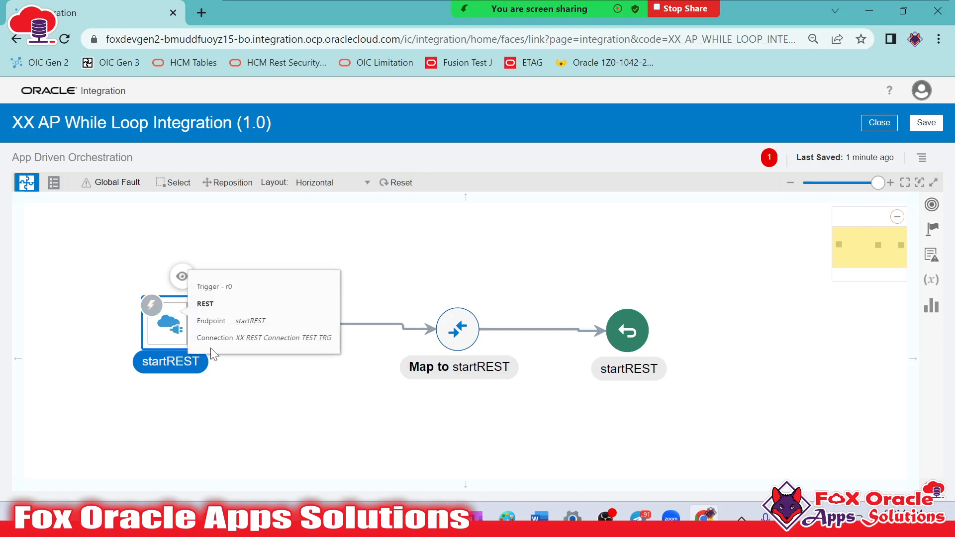
pyautogui.click(261, 421)
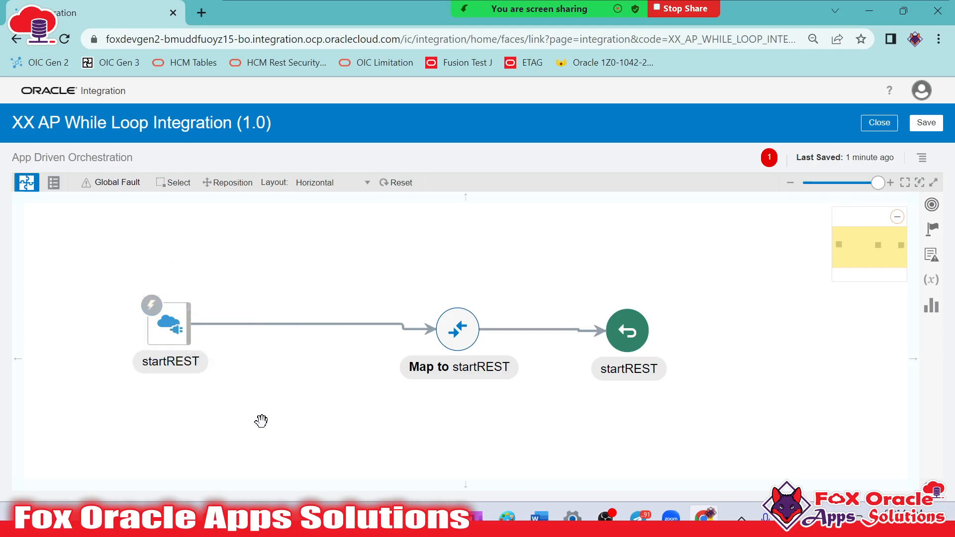
pyautogui.moveTo(496, 4)
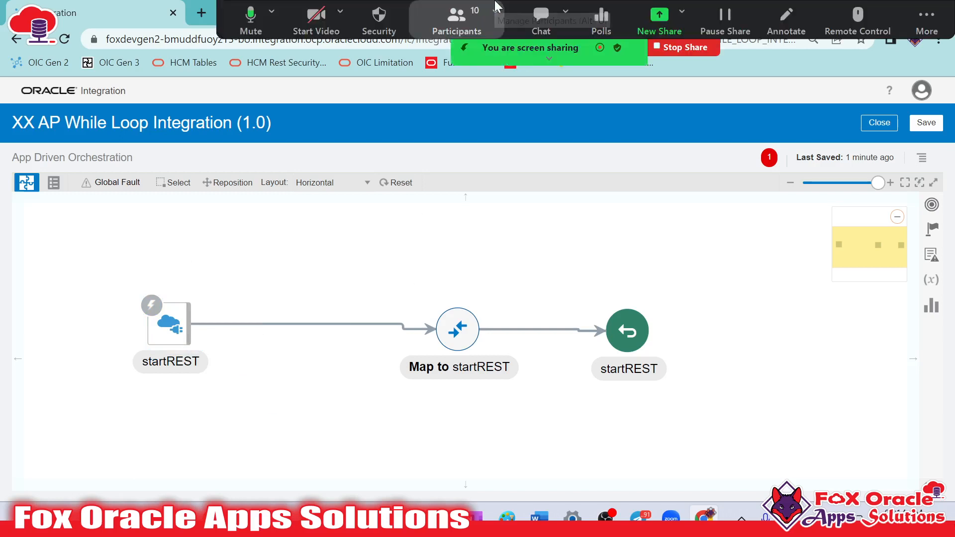
pyautogui.click(261, 23)
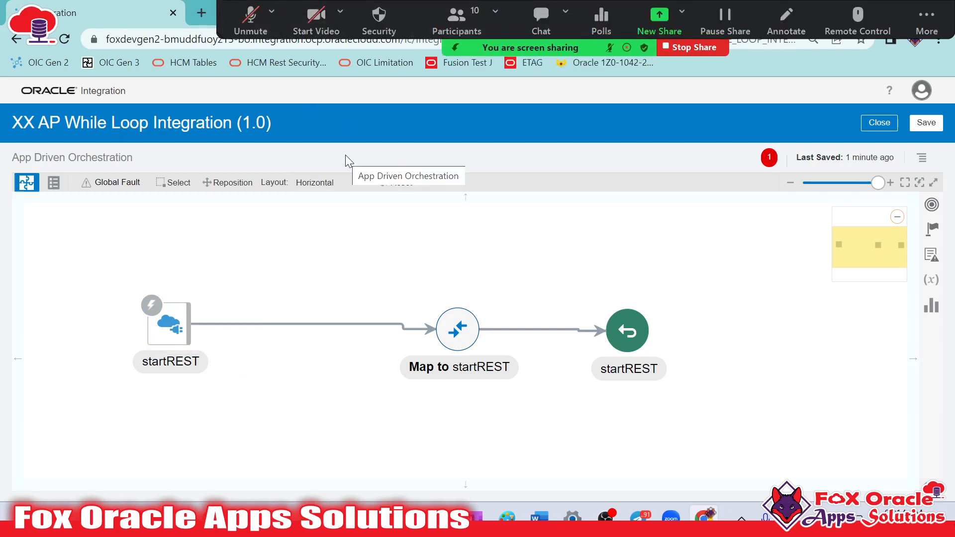
pyautogui.click(254, 31)
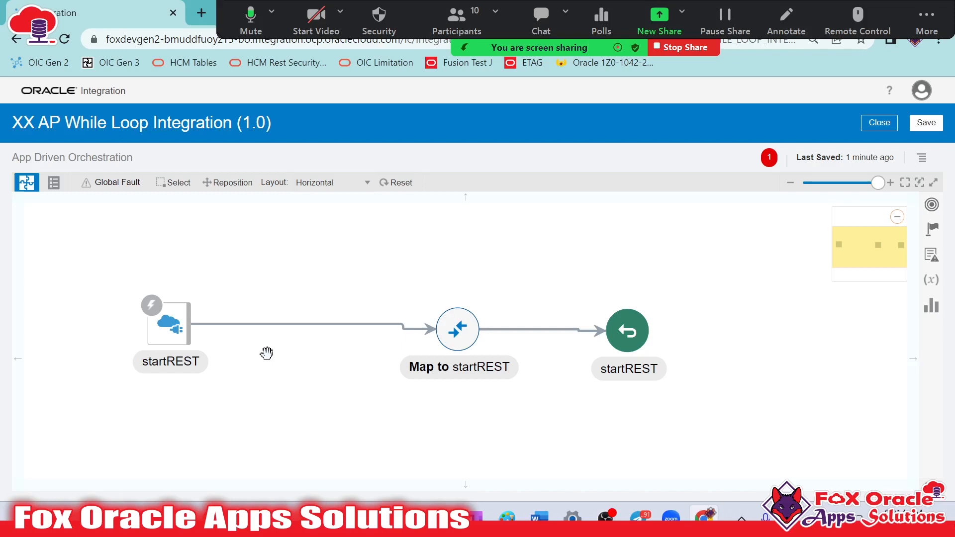
# Add an Assign action named default_assign between the REST trigger and the map
pyautogui.click(936, 234)
pyautogui.moveTo(651, 277); pyautogui.dragTo(304, 314)
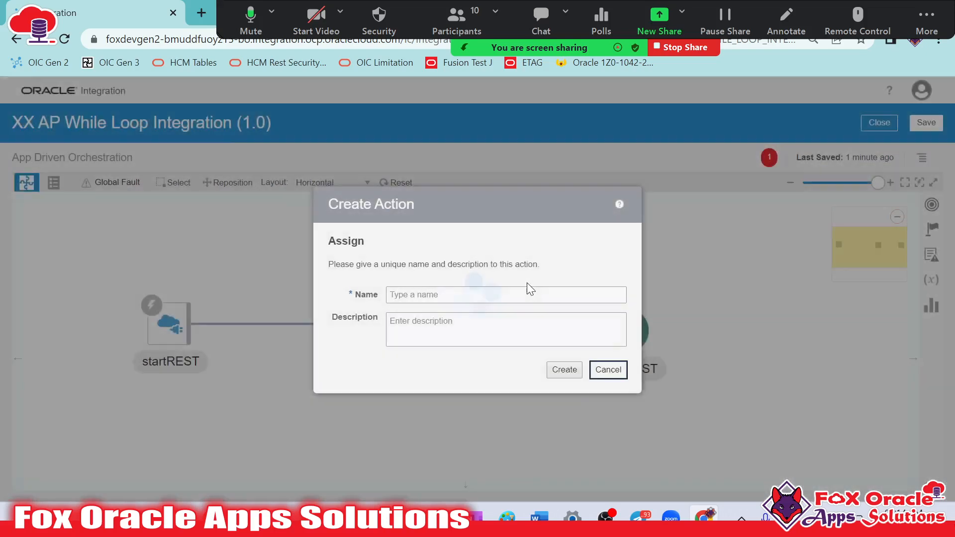
pyautogui.click(505, 301)
pyautogui.click(434, 297)
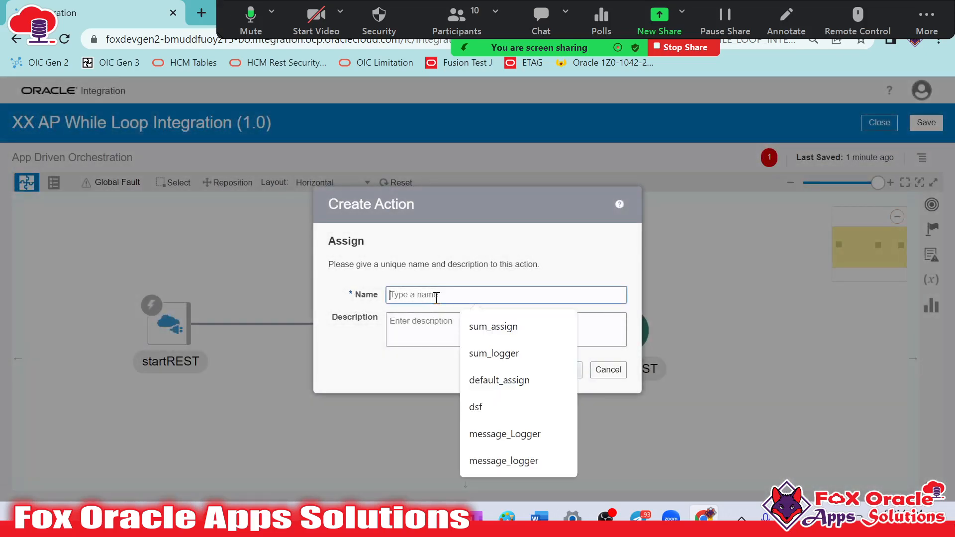
pyautogui.write('dea')
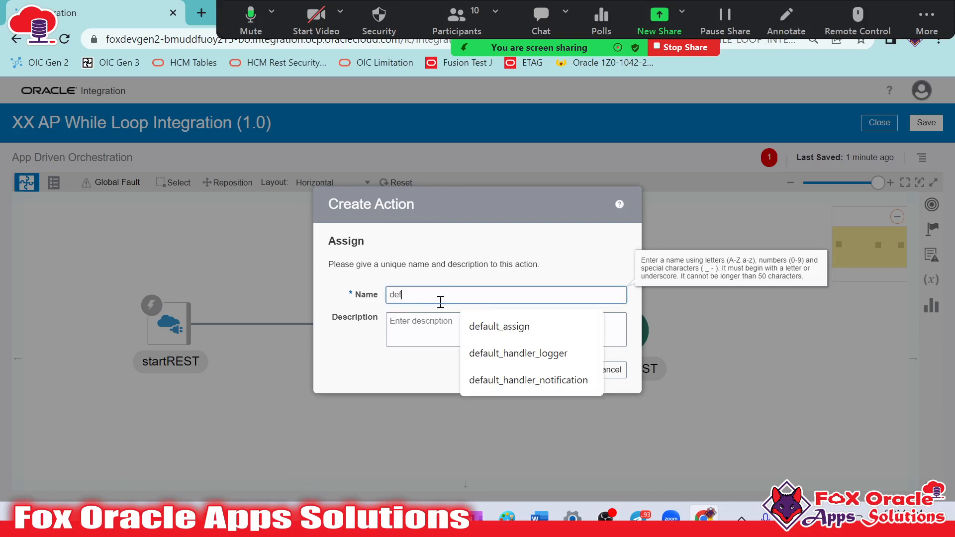
pyautogui.click(479, 333)
pyautogui.click(560, 369)
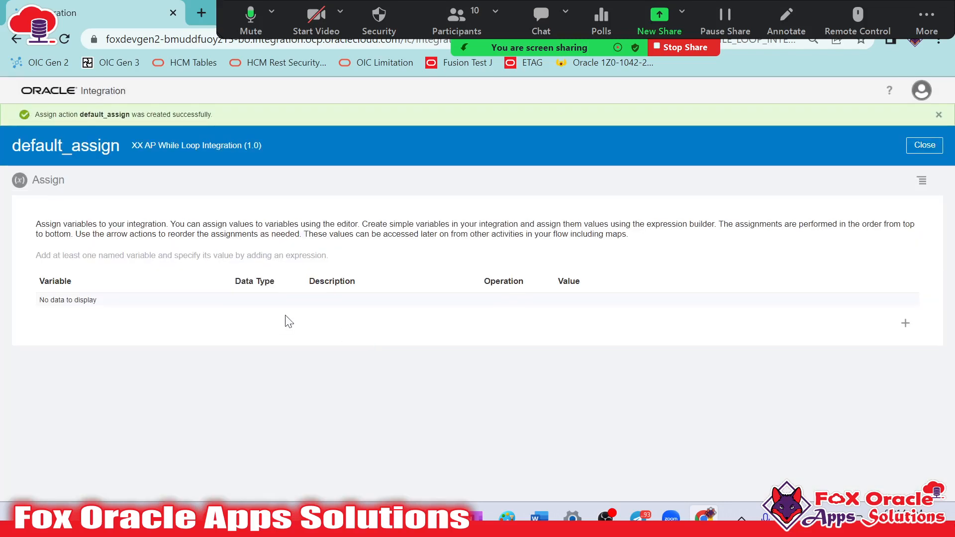
# Add a string variable named var_i to the default_assign action
pyautogui.click(905, 324)
pyautogui.moveTo(179, 311); pyautogui.dragTo(30, 314)
pyautogui.write('var_i')
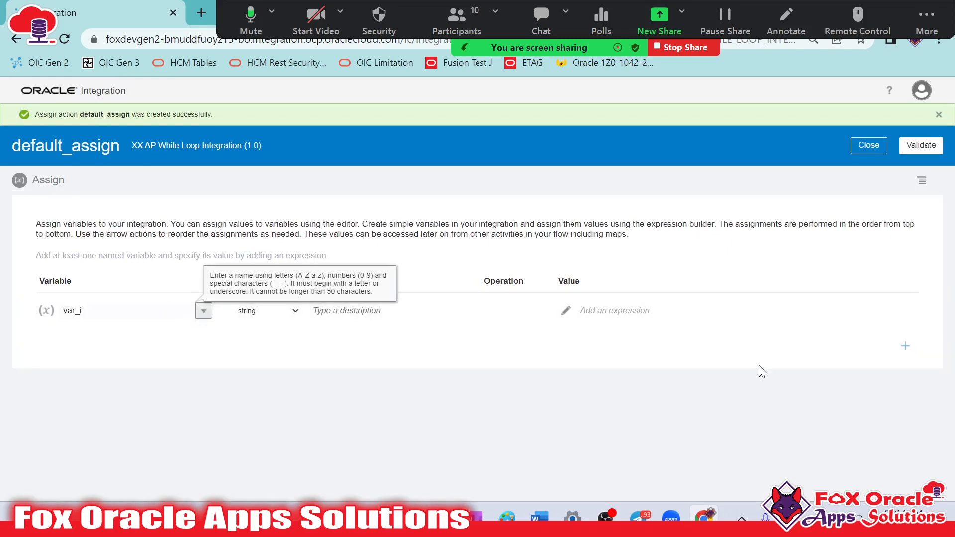
pyautogui.click(582, 360)
pyautogui.click(130, 312)
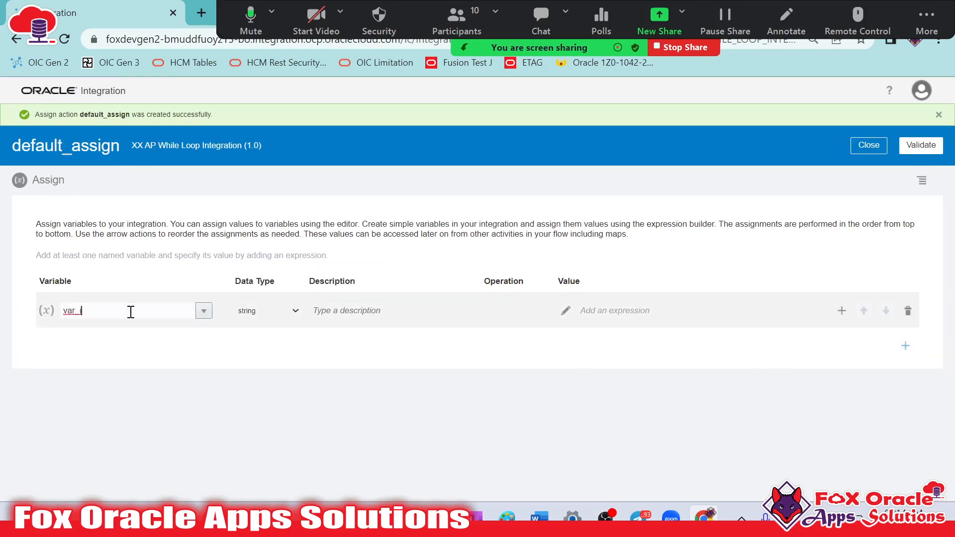
pyautogui.click(453, 403)
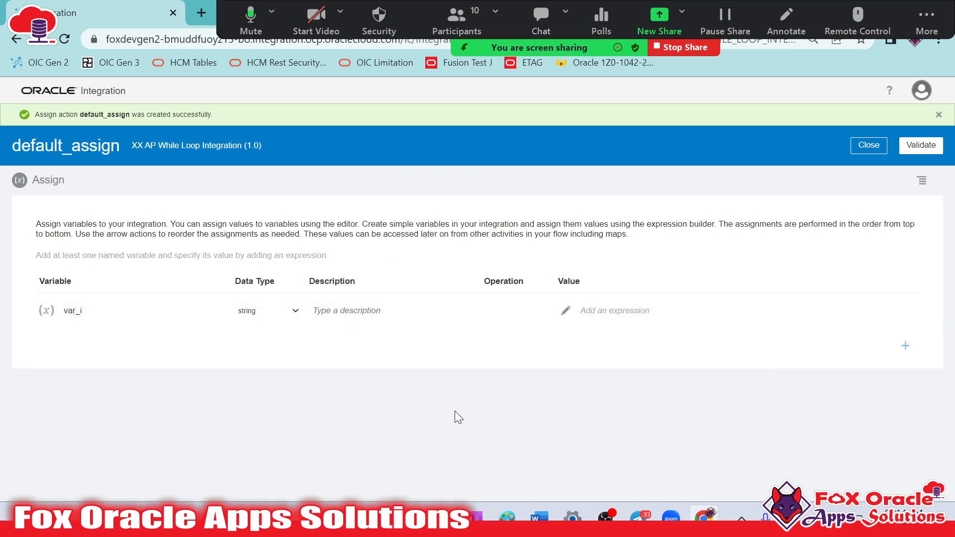
# Set the value expression of var_i to 1, then validate and close the expression and the assign action
pyautogui.click(563, 311)
pyautogui.write('1')
pyautogui.click(921, 122)
pyautogui.click(867, 149)
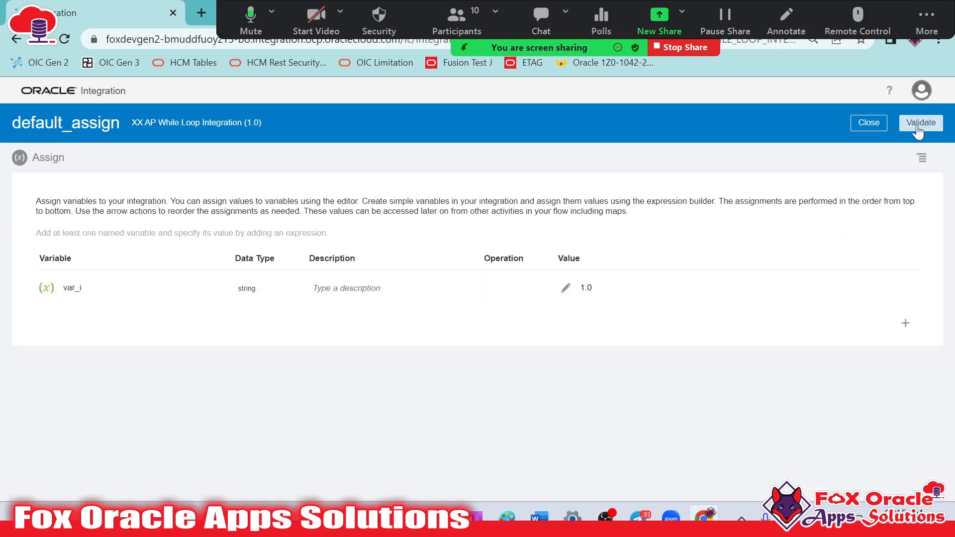
pyautogui.click(919, 128)
pyautogui.click(866, 145)
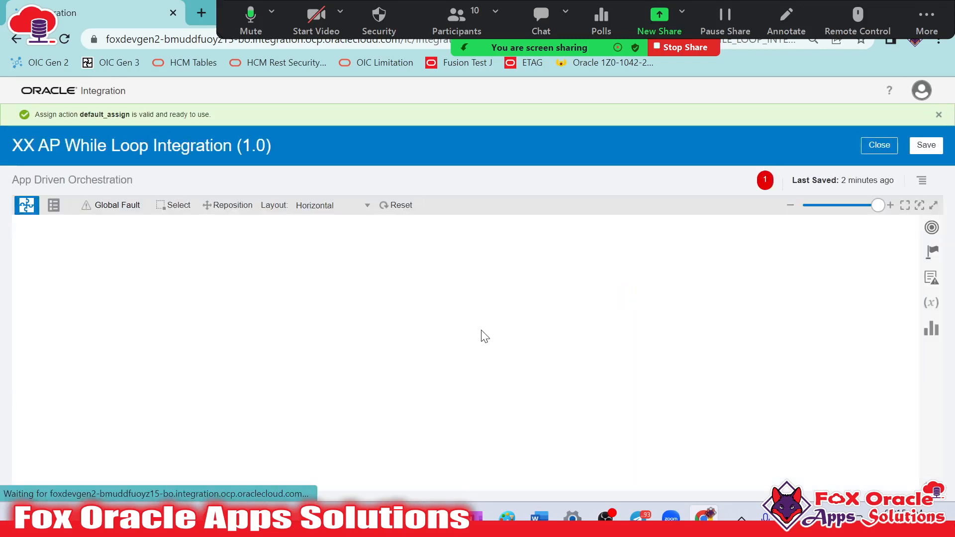
# Add a While action named while after default_assign
pyautogui.click(942, 257)
pyautogui.scroll(-3, 861, 337)
pyautogui.moveTo(789, 361); pyautogui.dragTo(387, 330)
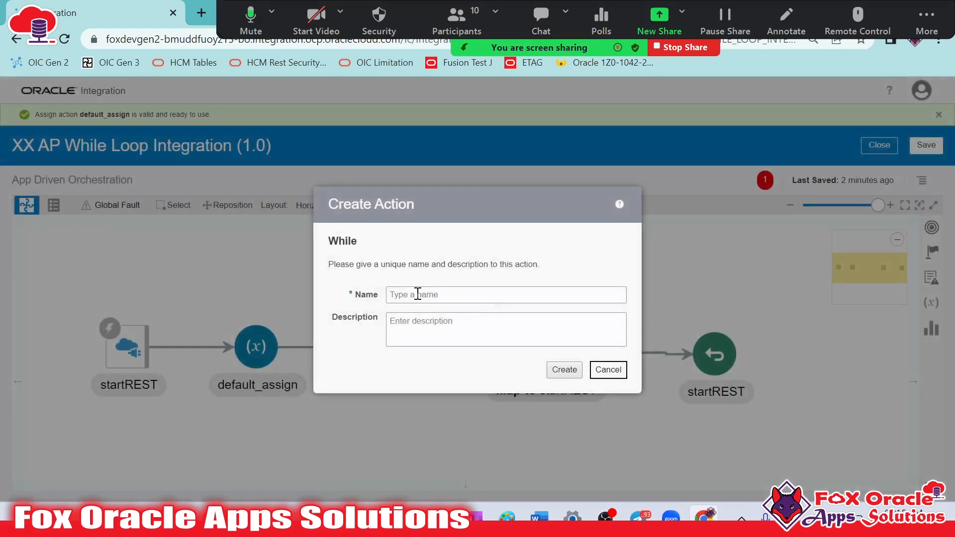
pyautogui.click(418, 295)
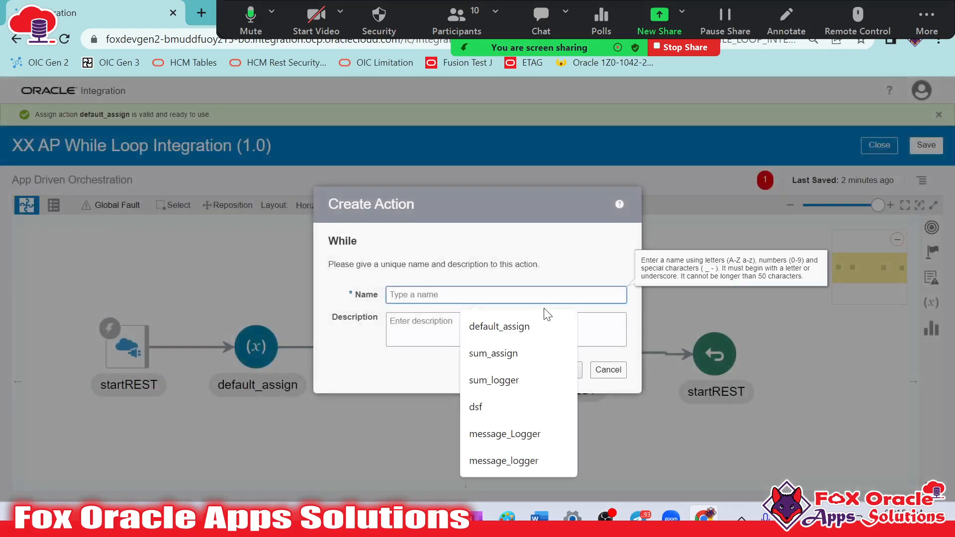
pyautogui.write('whkle')
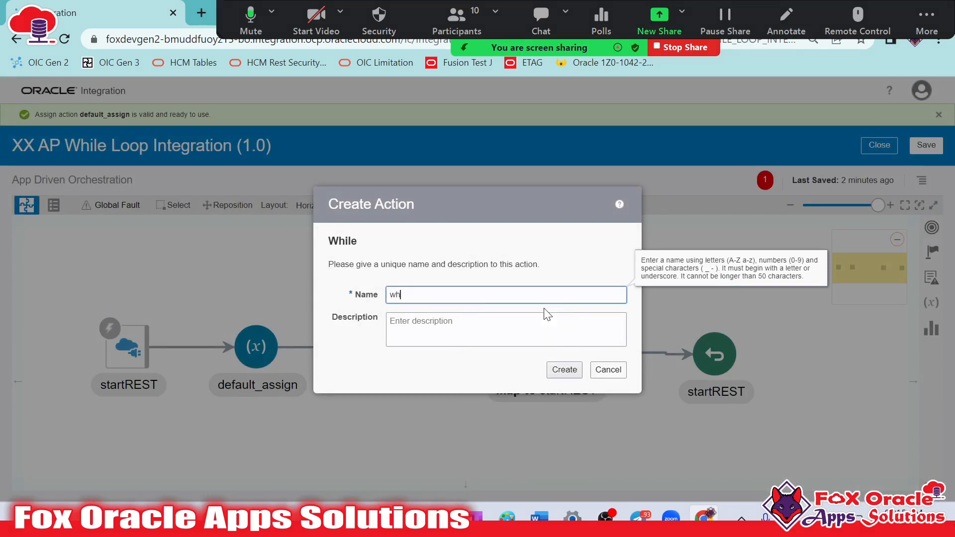
pyautogui.click(564, 370)
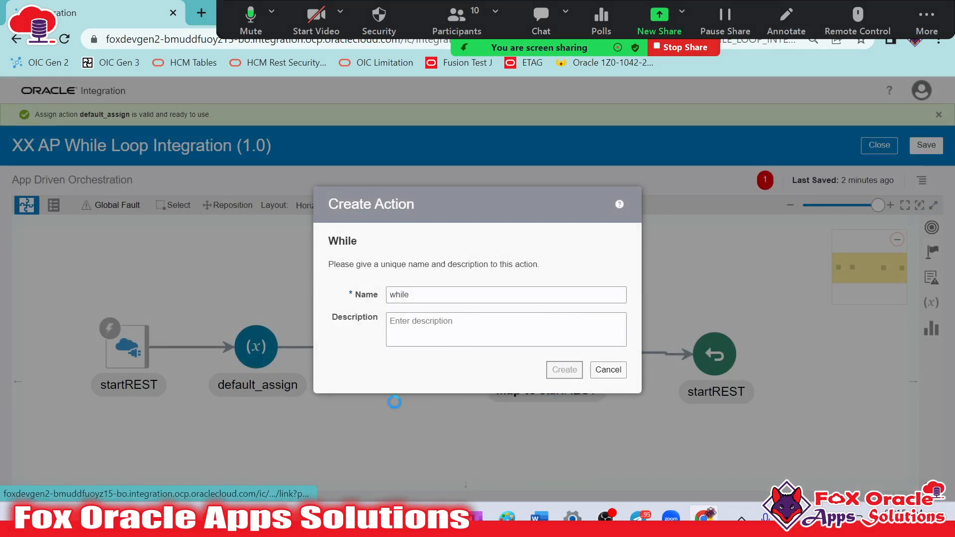
# Build the while condition with $var_i, the >= operator and the Number element of the request wrapper
pyautogui.click(414, 244)
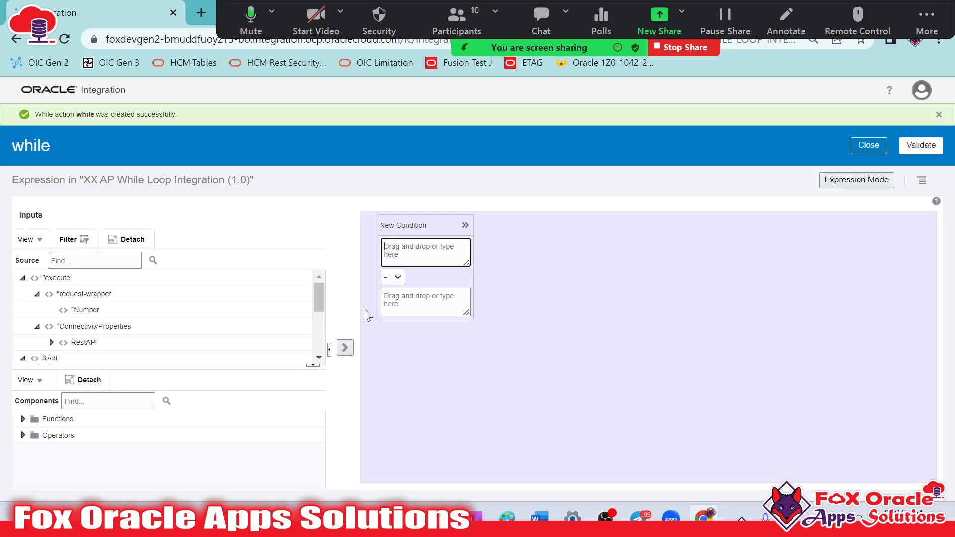
pyautogui.moveTo(317, 297); pyautogui.dragTo(316, 358)
pyautogui.moveTo(141, 362); pyautogui.dragTo(447, 265)
pyautogui.click(399, 279)
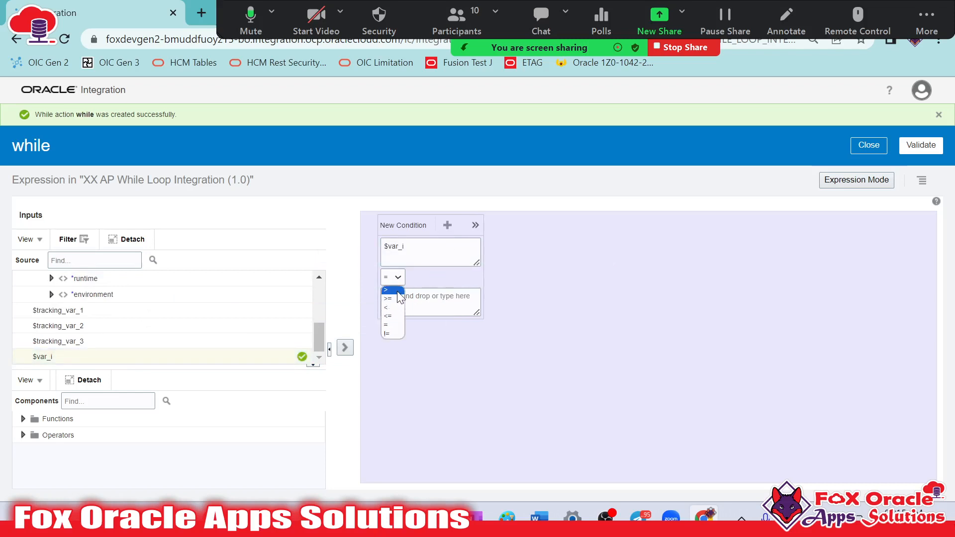
pyautogui.click(398, 299)
pyautogui.click(413, 301)
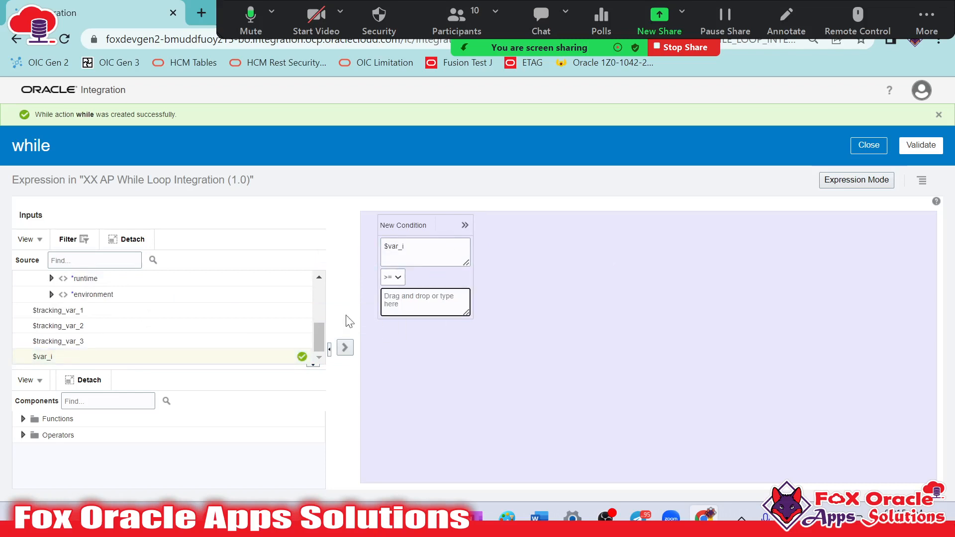
pyautogui.scroll(5, 156, 322)
pyautogui.moveTo(75, 310); pyautogui.dragTo(437, 309)
# Examine the $var_i and request Number operands of the while condition
pyautogui.click(408, 252)
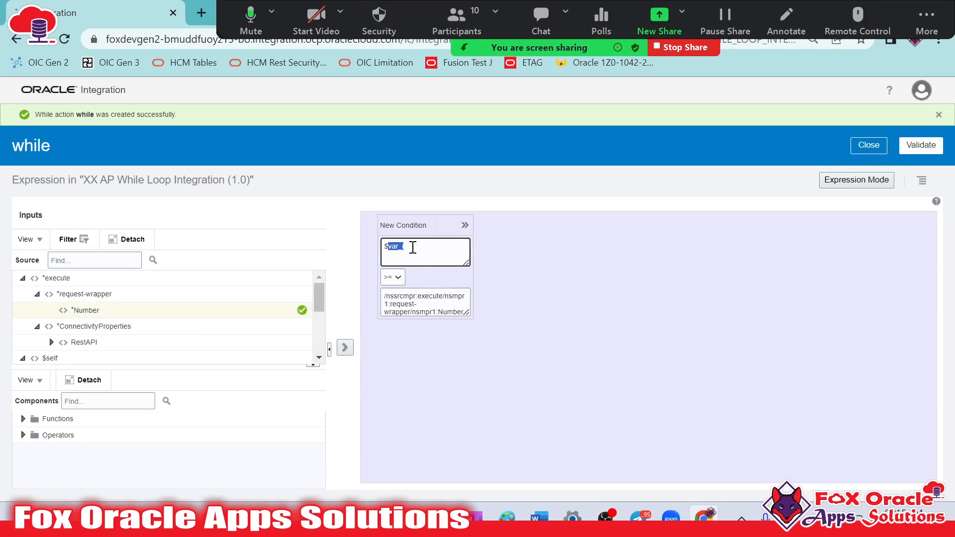
pyautogui.moveTo(415, 247); pyautogui.dragTo(382, 247)
pyautogui.click(404, 300)
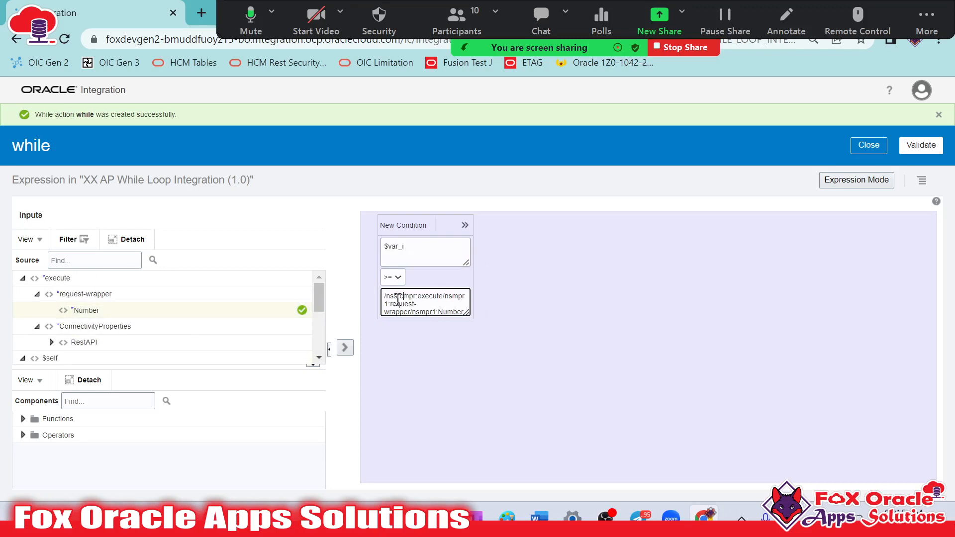
pyautogui.moveTo(386, 297); pyautogui.dragTo(474, 325)
pyautogui.click(453, 309)
pyautogui.click(419, 246)
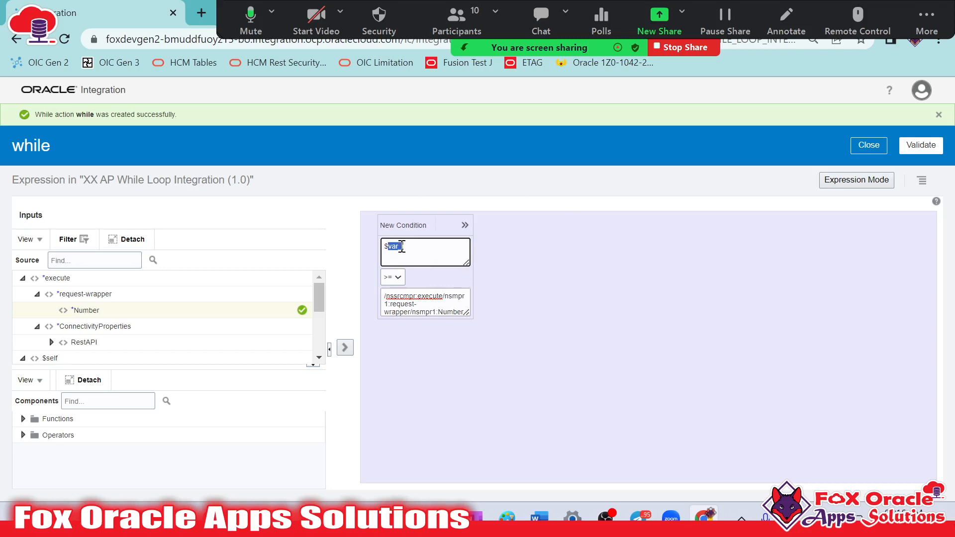
pyautogui.click(396, 306)
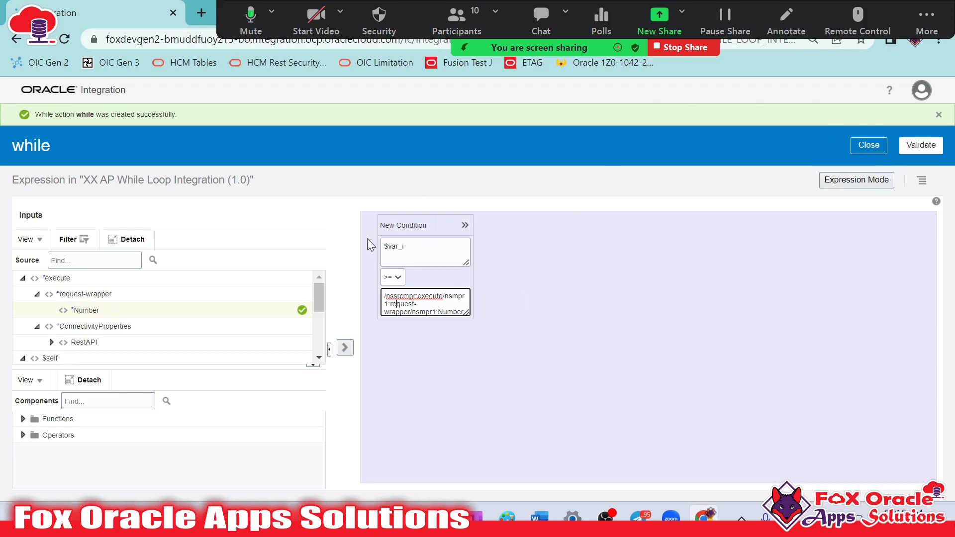
pyautogui.click(404, 246)
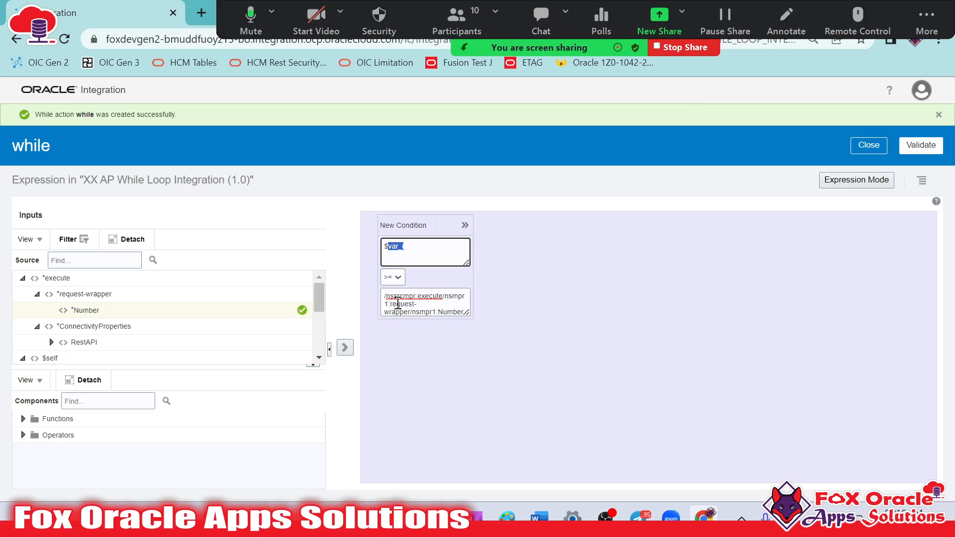
# Change the while condition's operator to <=, then validate and close the condition
pyautogui.click(394, 282)
pyautogui.click(397, 312)
pyautogui.click(393, 290)
pyautogui.click(434, 303)
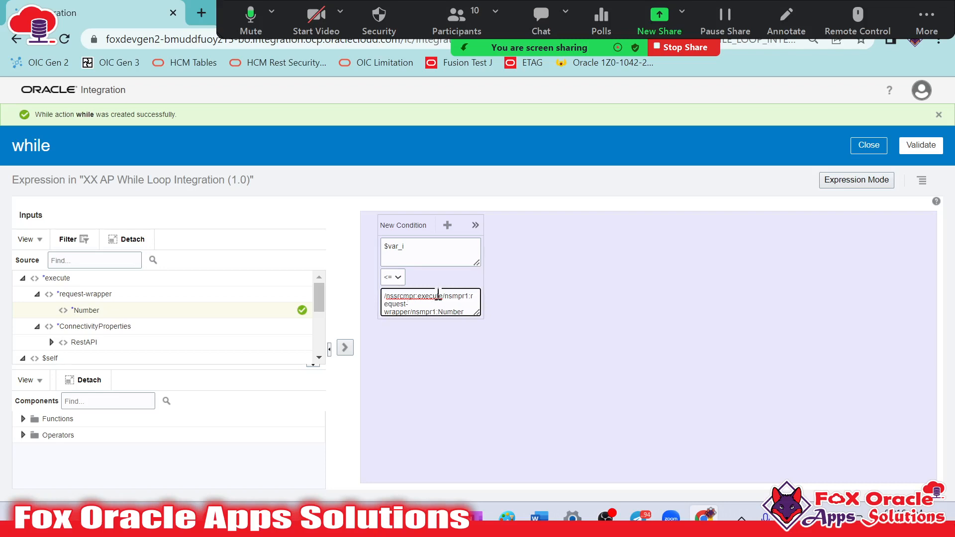
pyautogui.click(918, 146)
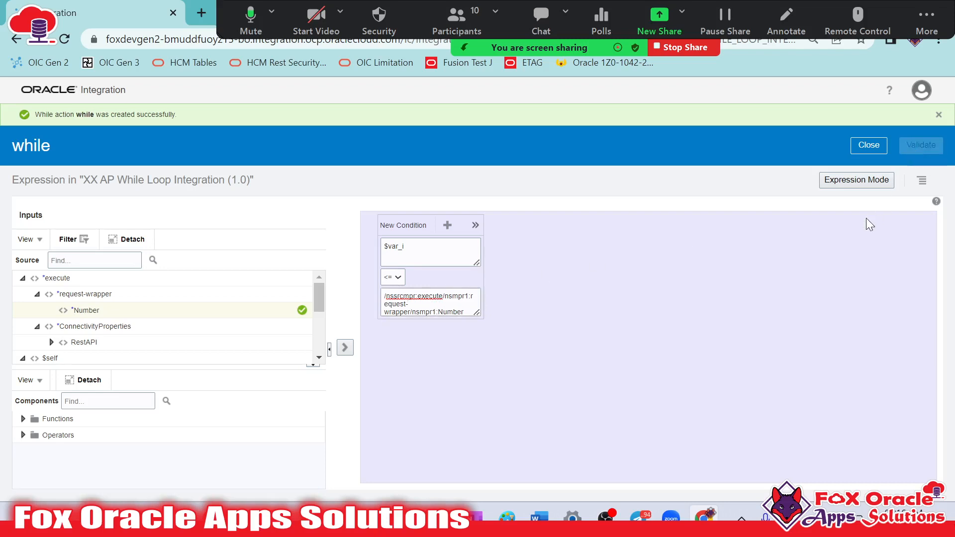
pyautogui.click(871, 150)
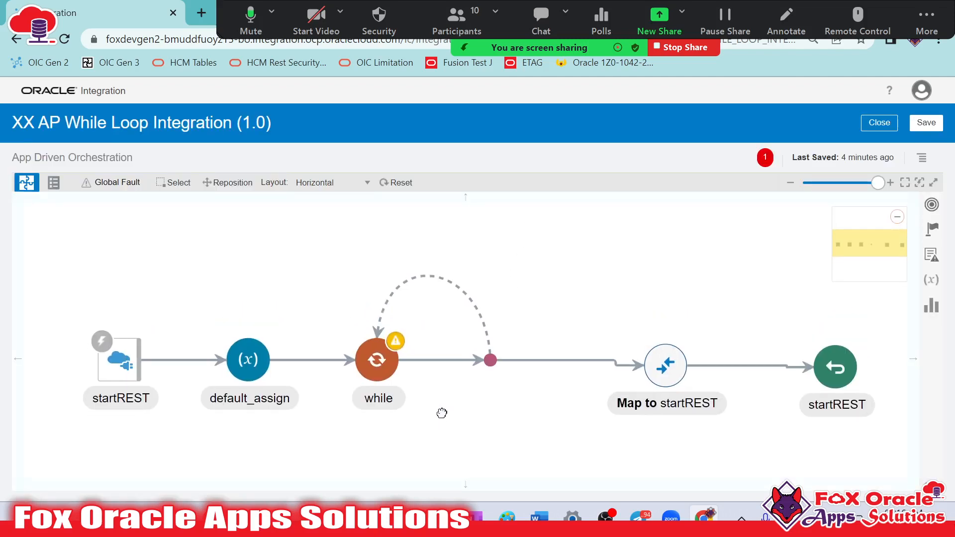
# Reposition the while and default_assign nodes nearer the REST trigger, widening the span of the loop
pyautogui.click(393, 349)
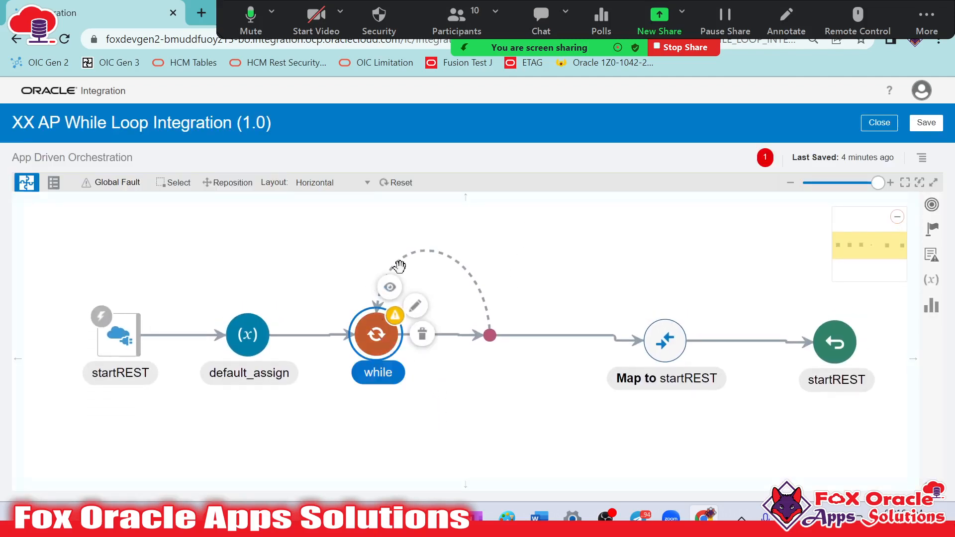
pyautogui.click(445, 265)
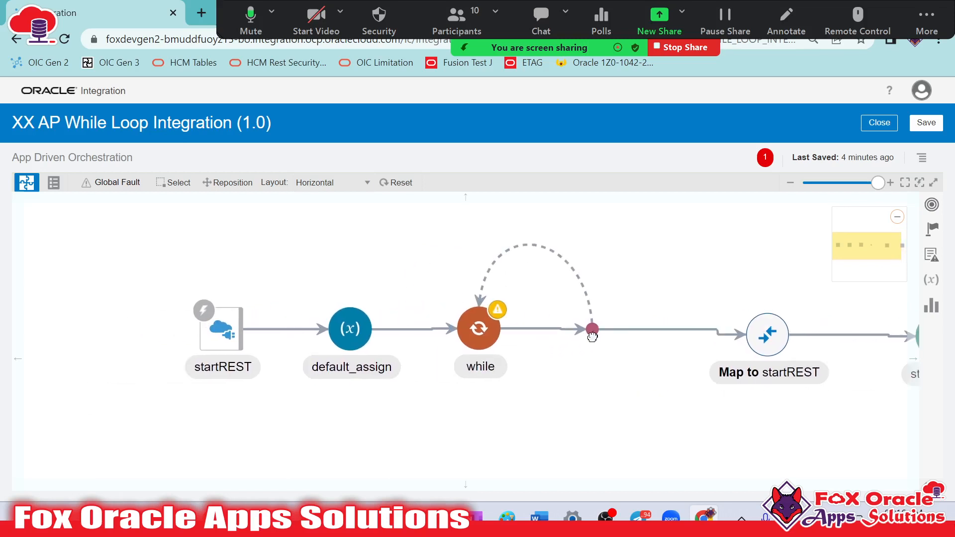
pyautogui.moveTo(482, 343); pyautogui.dragTo(409, 340)
pyautogui.click(498, 281)
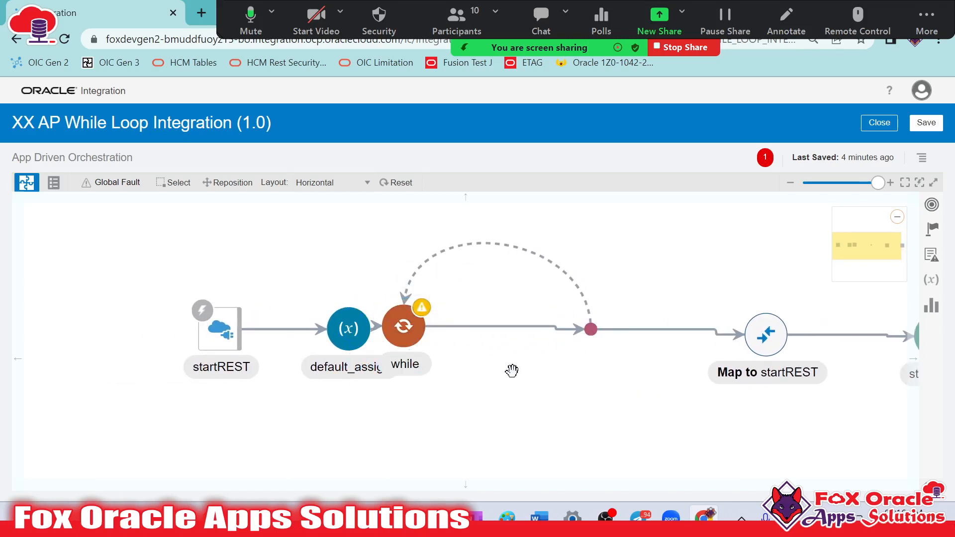
pyautogui.click(341, 342)
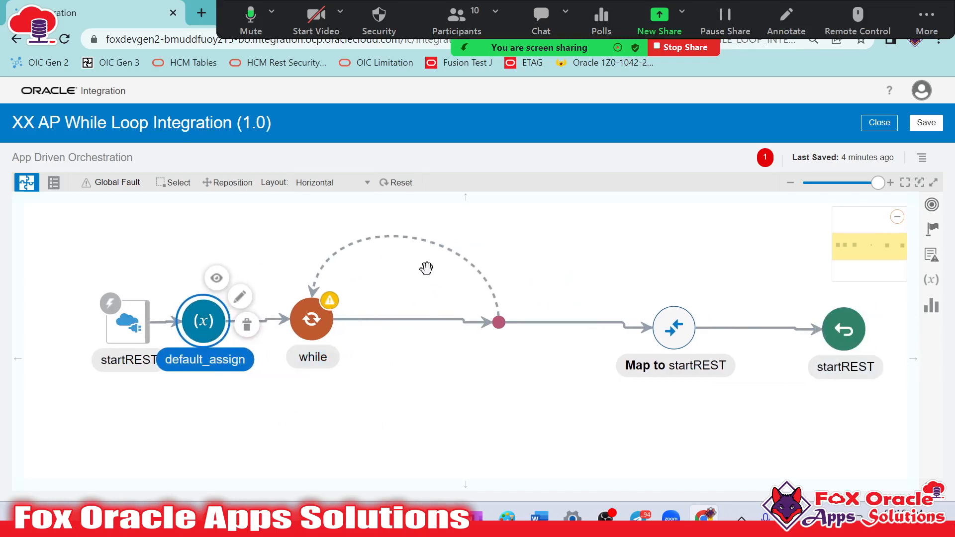
pyautogui.click(329, 300)
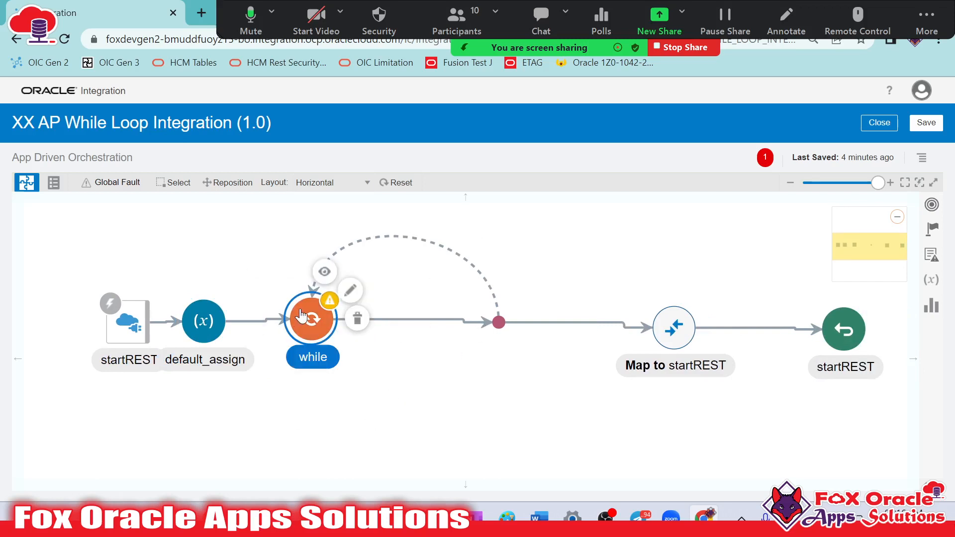
# Add an Assign action named update_assign inside the while loop
pyautogui.click(932, 229)
pyautogui.moveTo(652, 276); pyautogui.dragTo(450, 323)
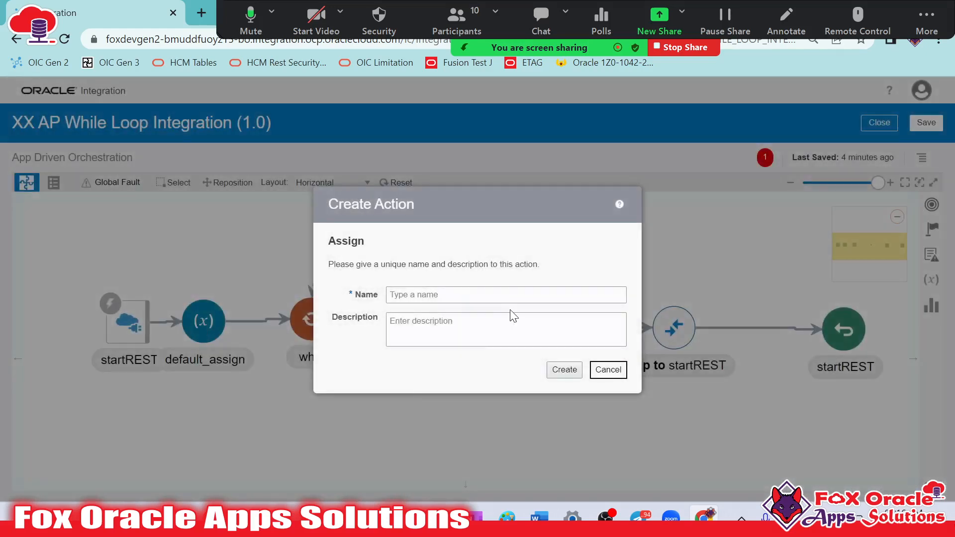
pyautogui.click(513, 296)
pyautogui.write('update')
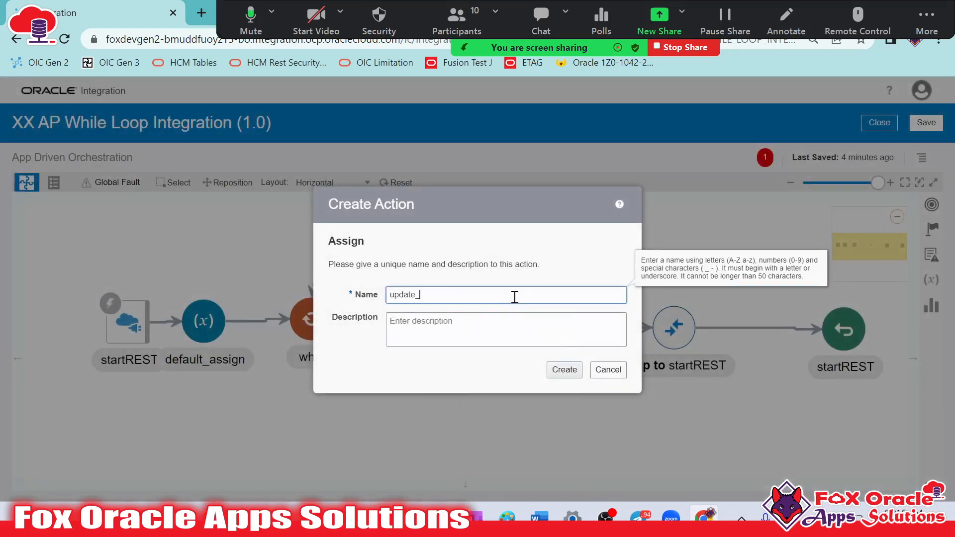
pyautogui.write('_assign')
pyautogui.click(565, 371)
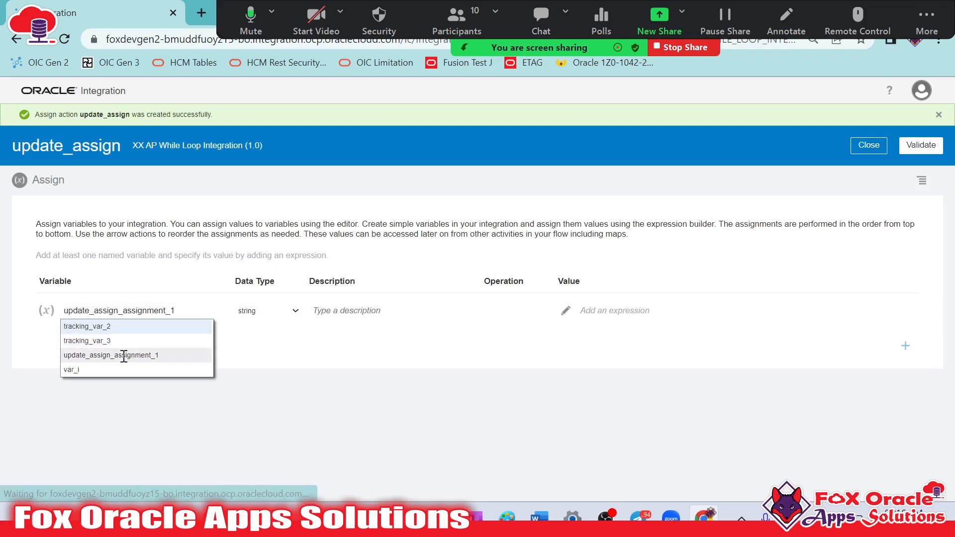
# Assign the expression $var_i+1 to var_i in update_assign, then validate and close the expression and the action
pyautogui.click(89, 372)
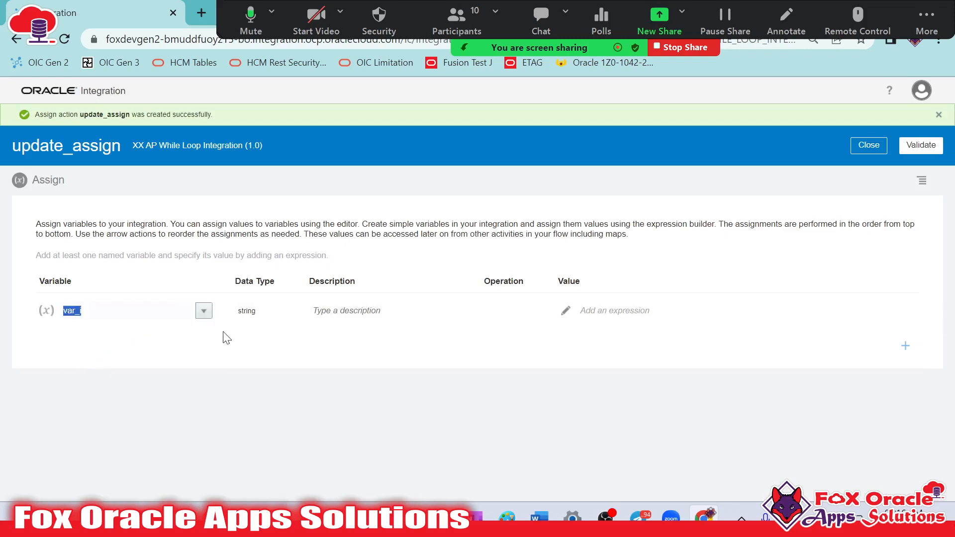
pyautogui.click(567, 310)
pyautogui.scroll(-6, 170, 315)
pyautogui.moveTo(60, 362); pyautogui.dragTo(498, 219)
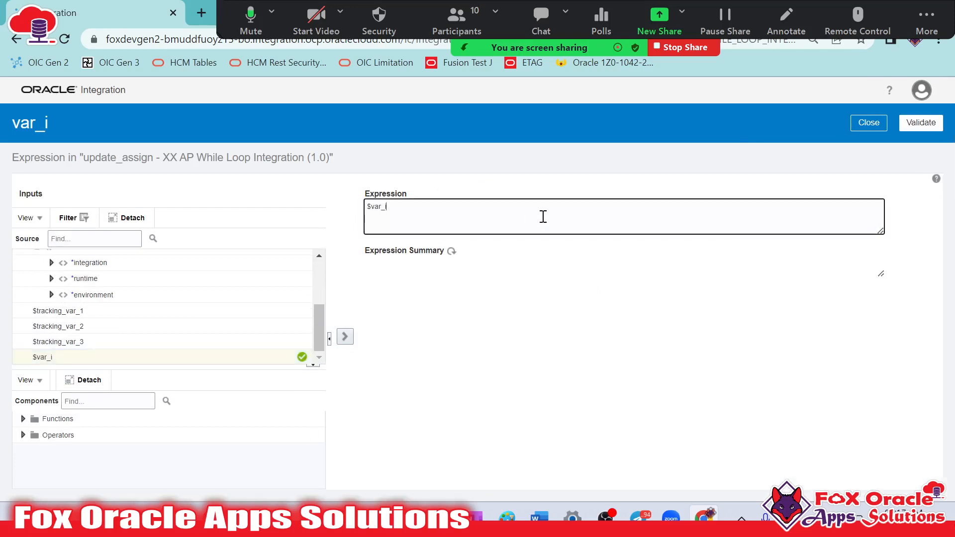
pyautogui.click(921, 123)
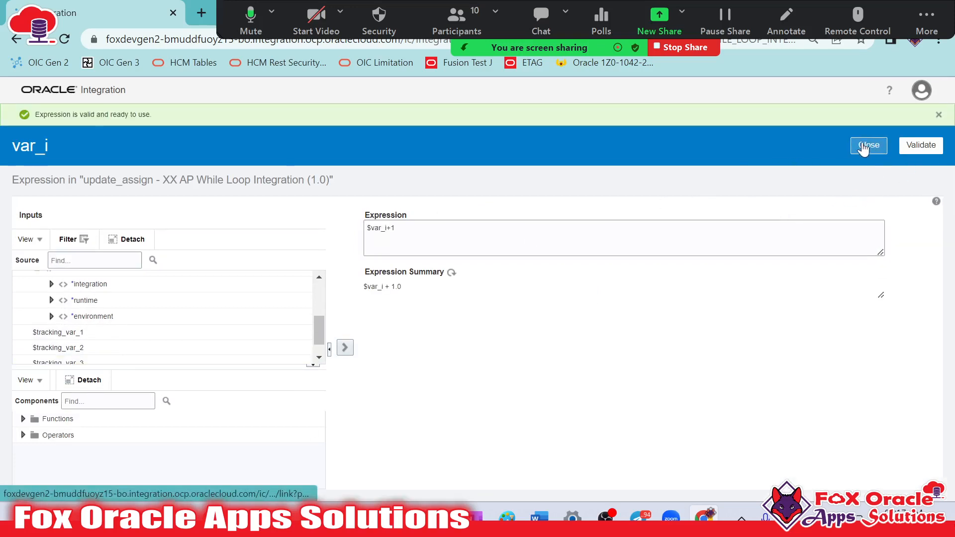
pyautogui.click(872, 146)
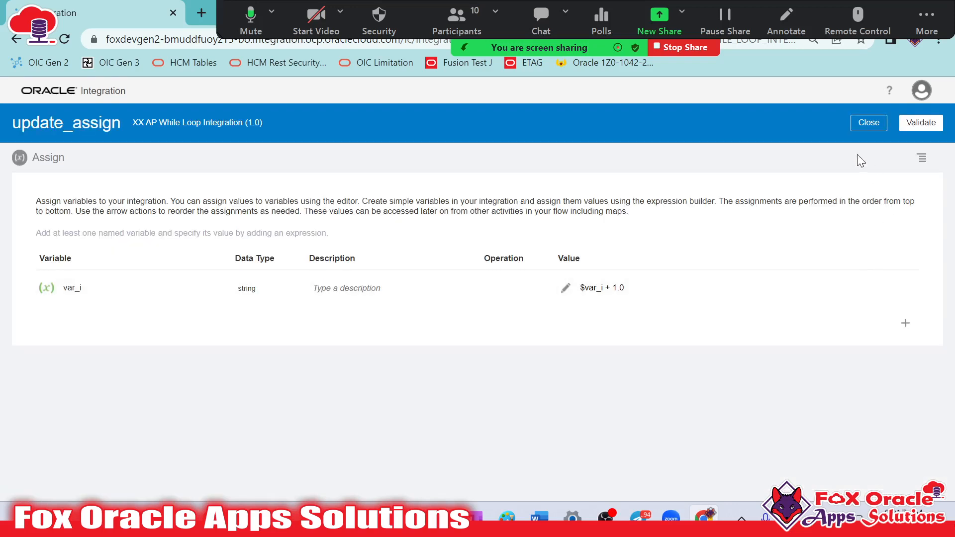
pyautogui.click(921, 122)
pyautogui.click(872, 146)
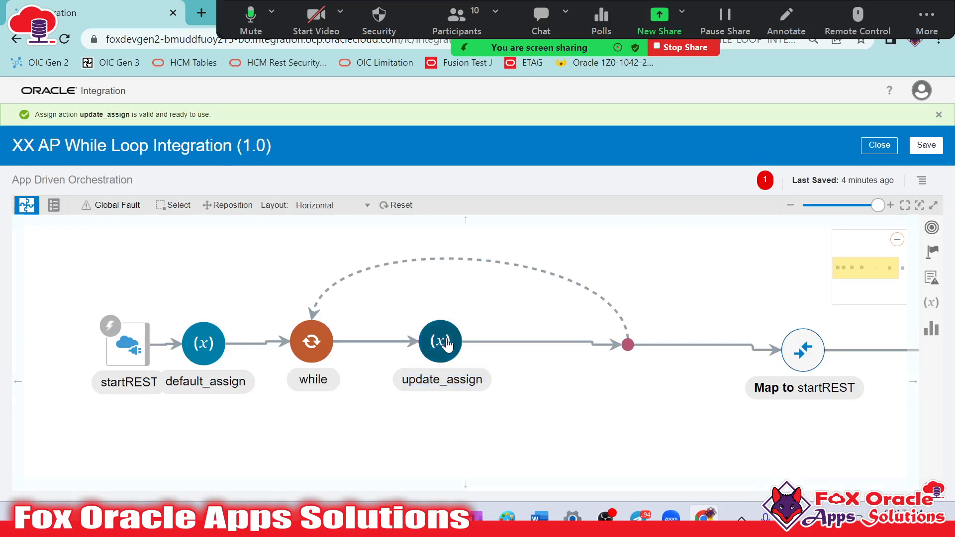
# Move update_assign closer to the loop's end, leaving room for another action after the while node
pyautogui.moveTo(443, 344); pyautogui.dragTo(573, 343)
pyautogui.moveTo(458, 416); pyautogui.dragTo(429, 419)
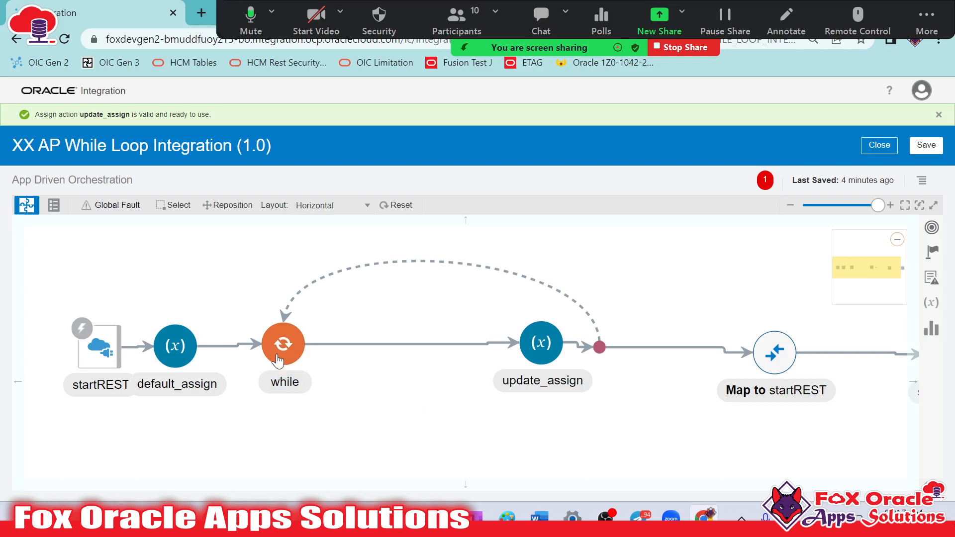
pyautogui.moveTo(278, 360)
pyautogui.moveTo(316, 428); pyautogui.dragTo(418, 424)
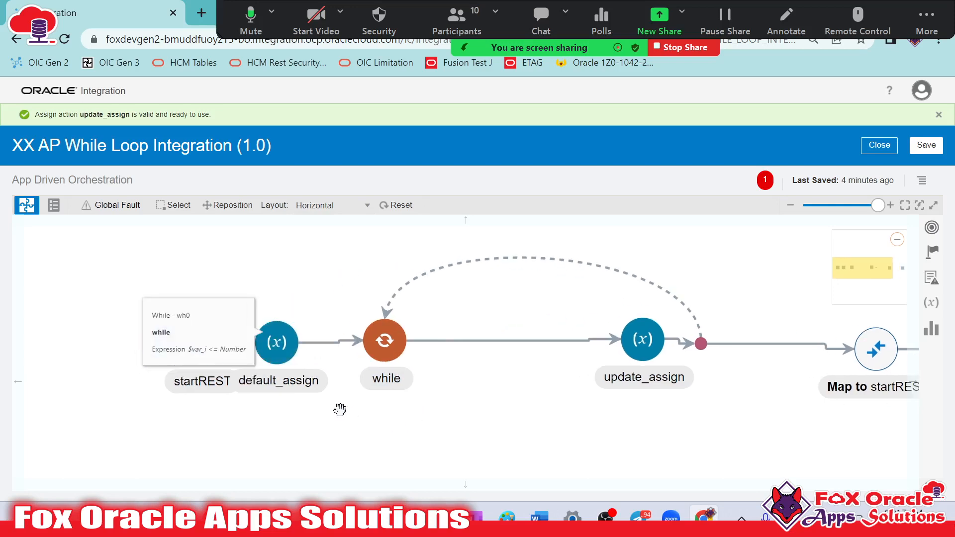
# Edit default_assign and add a second string variable named var_sum
pyautogui.click(262, 350)
pyautogui.click(320, 323)
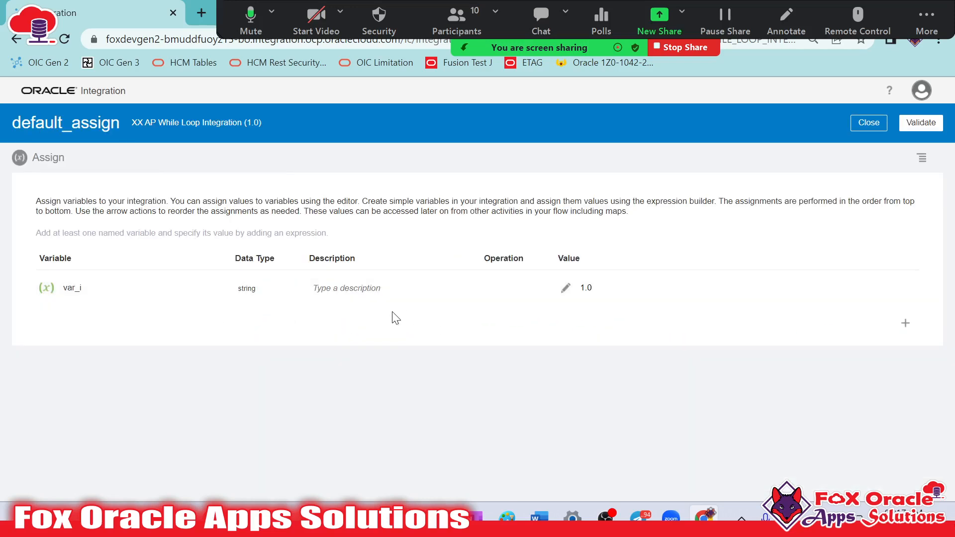
pyautogui.click(913, 323)
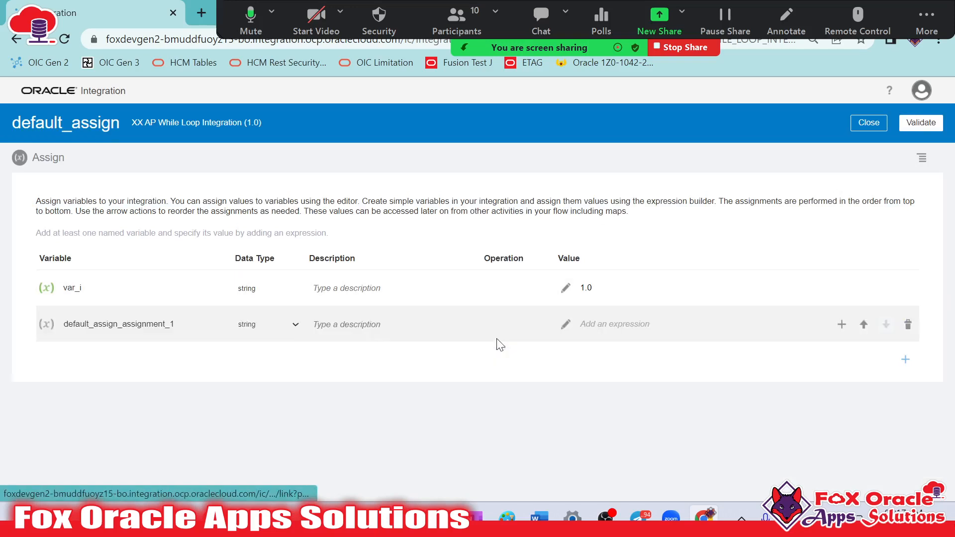
pyautogui.moveTo(185, 324); pyautogui.dragTo(2, 296)
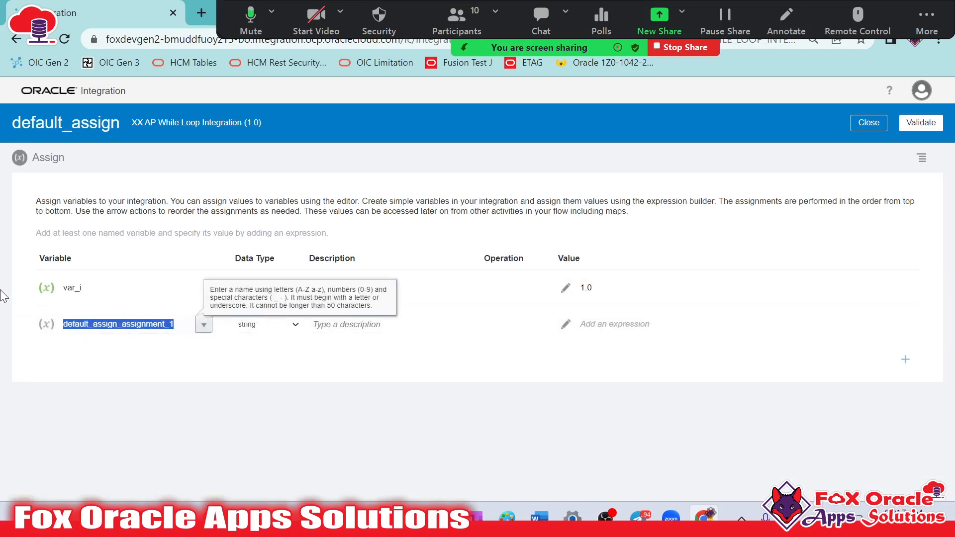
pyautogui.write('var_sum')
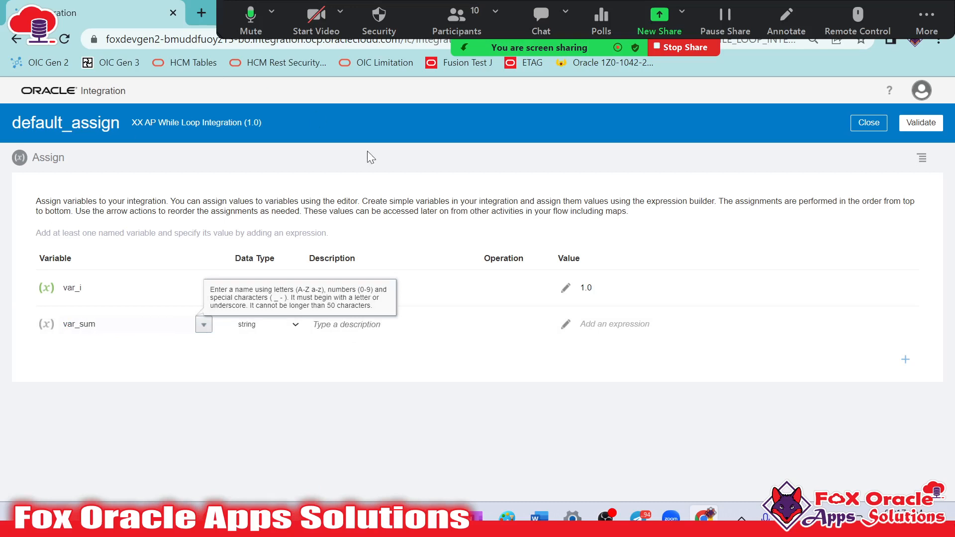
# Set the value of var_sum to 0, then validate and close the expression and default_assign
pyautogui.click(566, 325)
pyautogui.write('0')
pyautogui.click(921, 123)
pyautogui.click(869, 123)
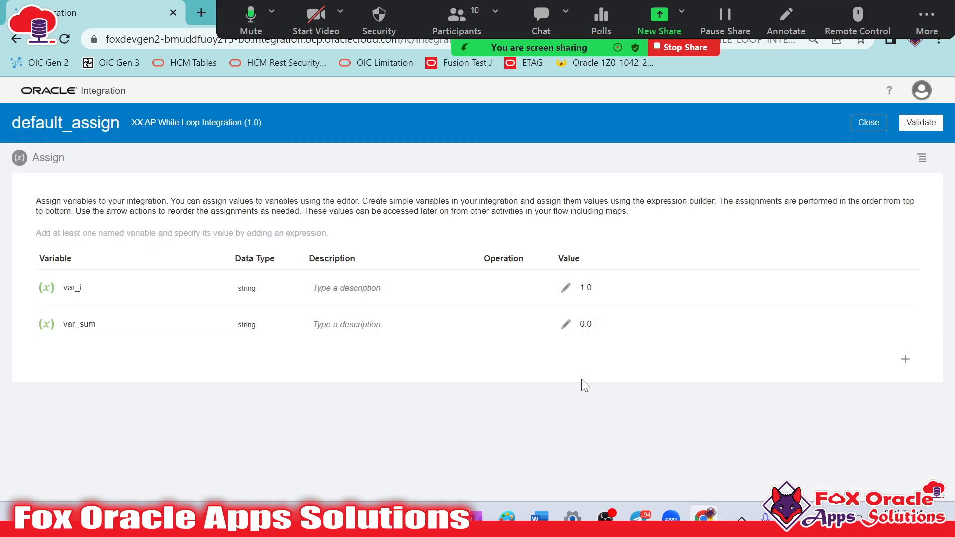
pyautogui.click(922, 122)
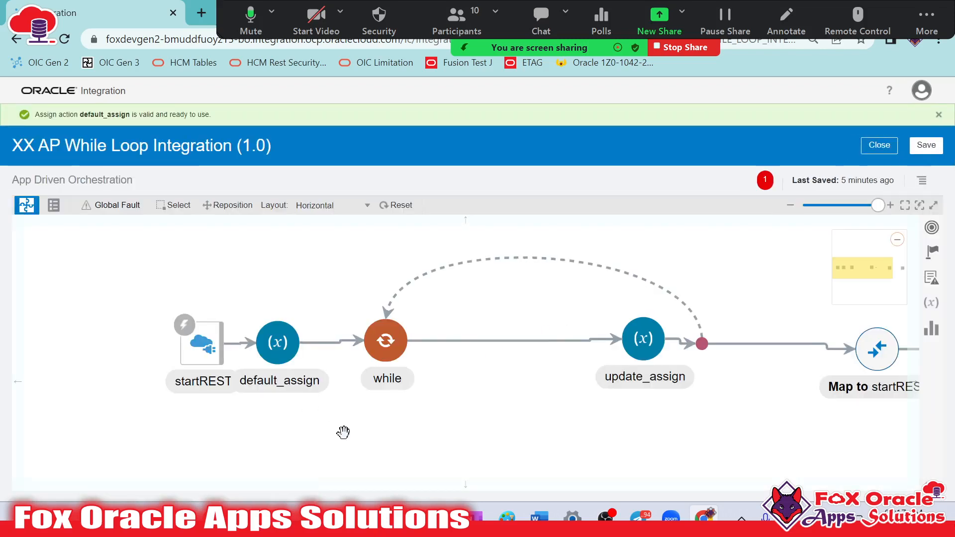
pyautogui.moveTo(439, 389); pyautogui.dragTo(379, 396)
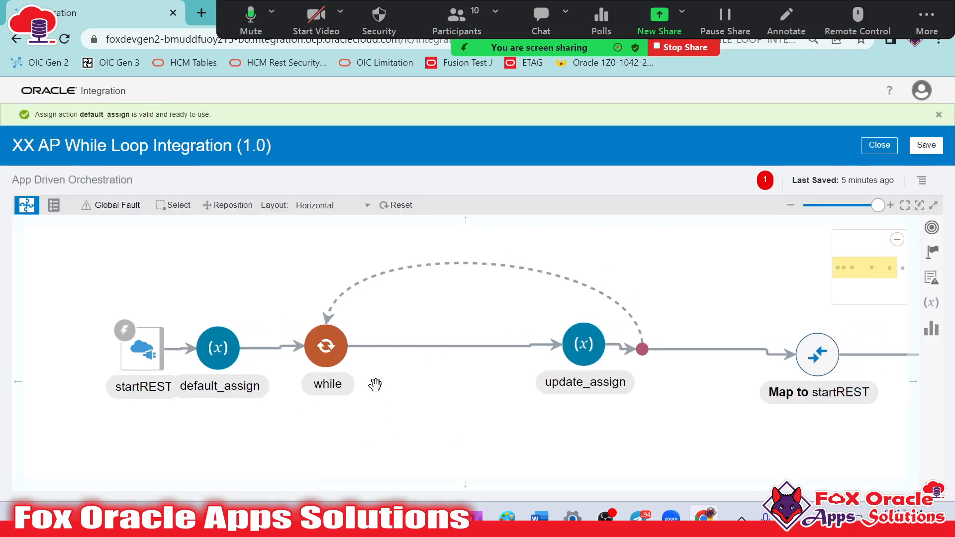
pyautogui.click(328, 342)
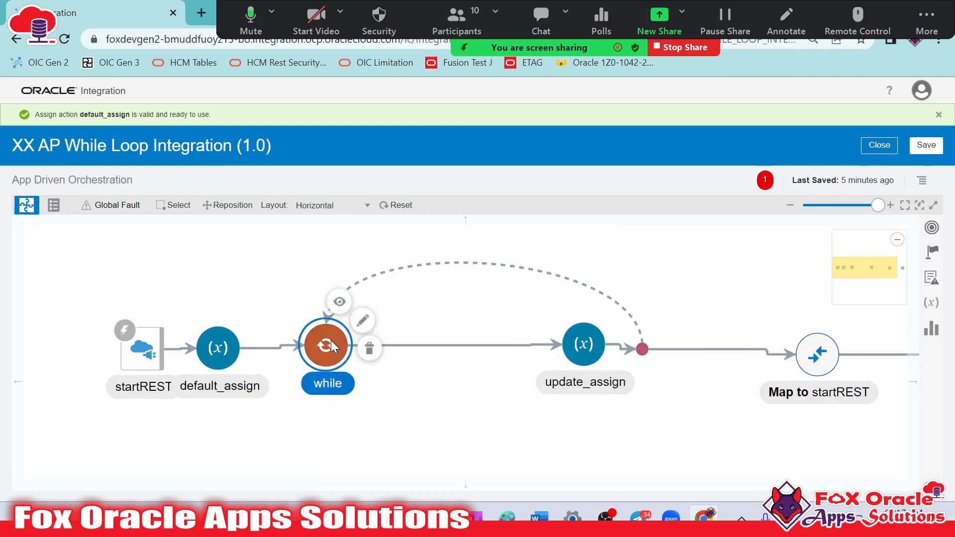
pyautogui.click(417, 318)
pyautogui.click(329, 370)
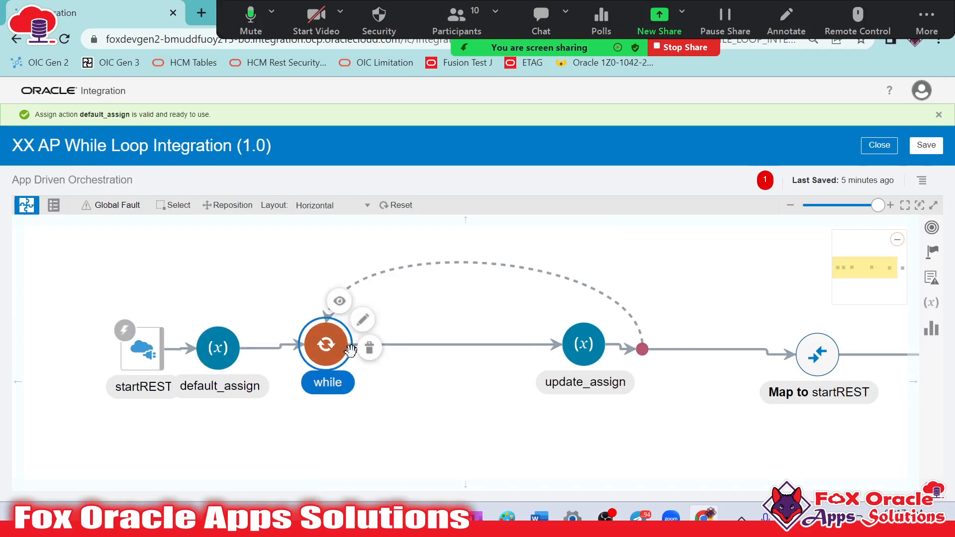
pyautogui.click(217, 353)
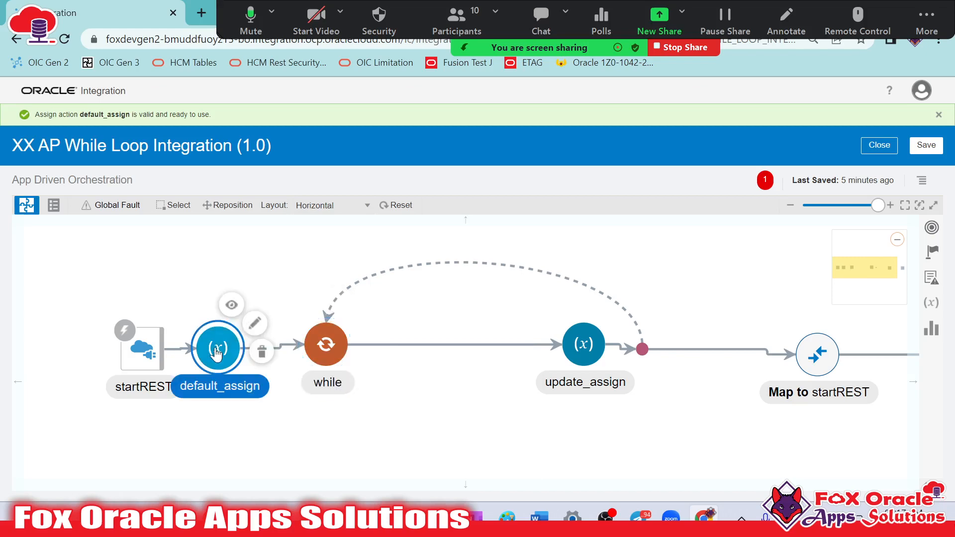
# Add an Assign action named sum_assign between the while node and update_assign
pyautogui.click(926, 249)
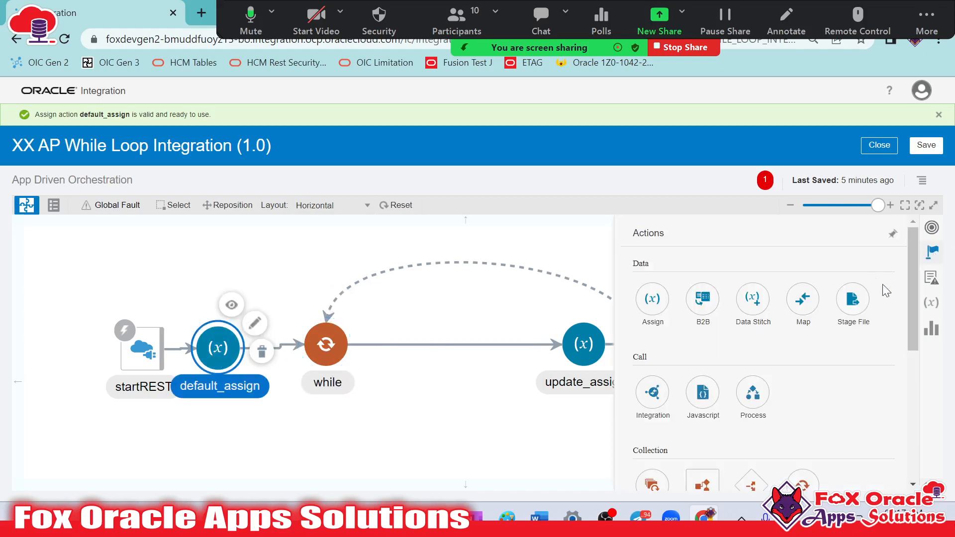
pyautogui.moveTo(651, 296); pyautogui.dragTo(457, 340)
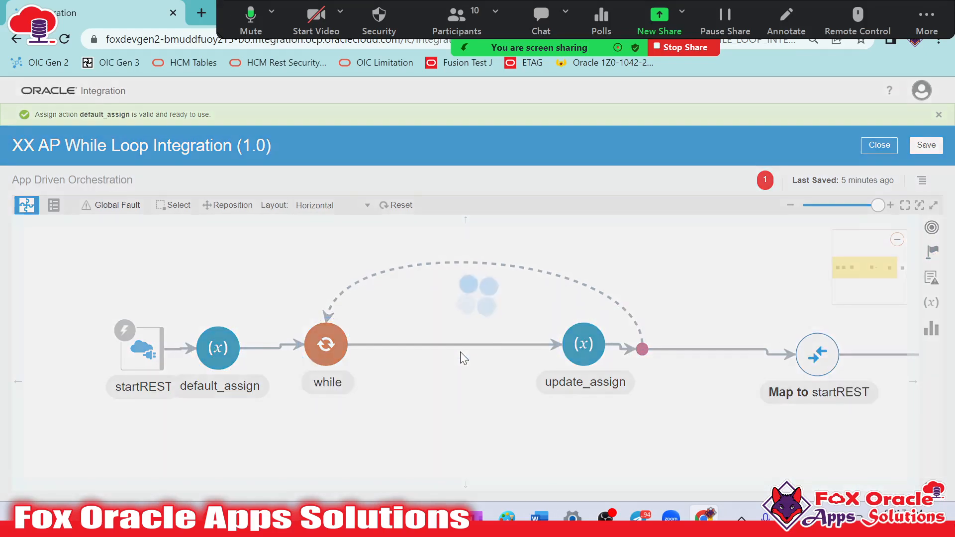
pyautogui.click(473, 295)
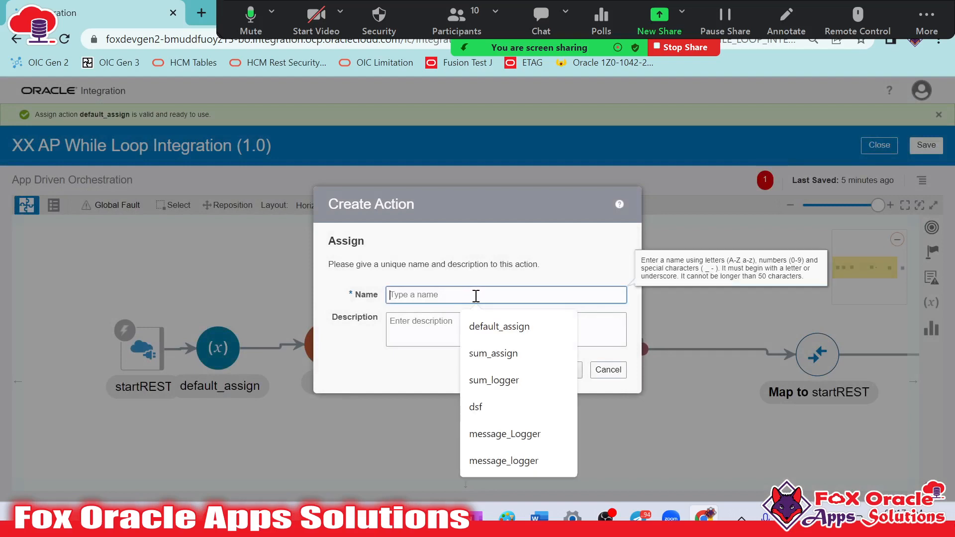
pyautogui.write('sum_assign')
pyautogui.click(563, 370)
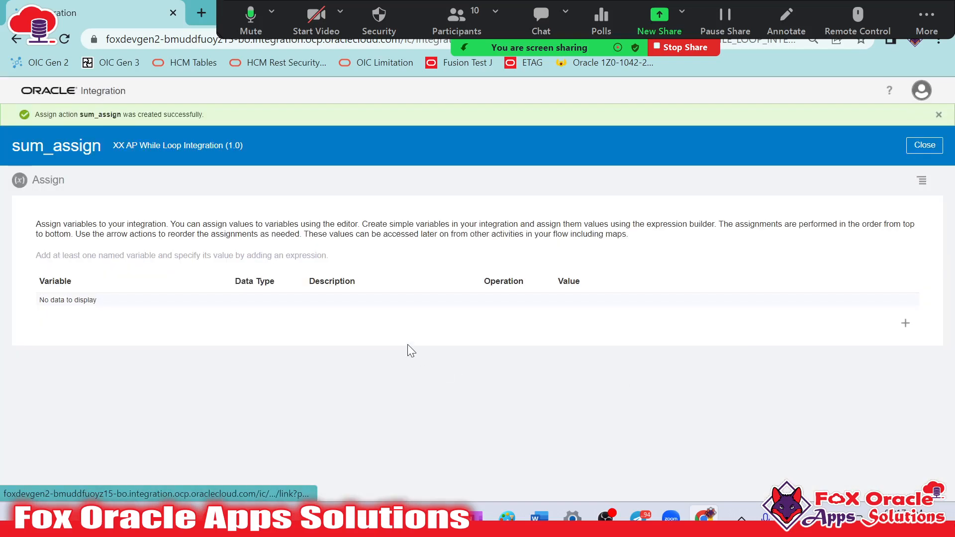
# Add an assignment row in sum_assign and choose the existing variable var_sum for it
pyautogui.click(905, 323)
pyautogui.click(184, 312)
pyautogui.doubleClick(183, 312)
pyautogui.write('var_')
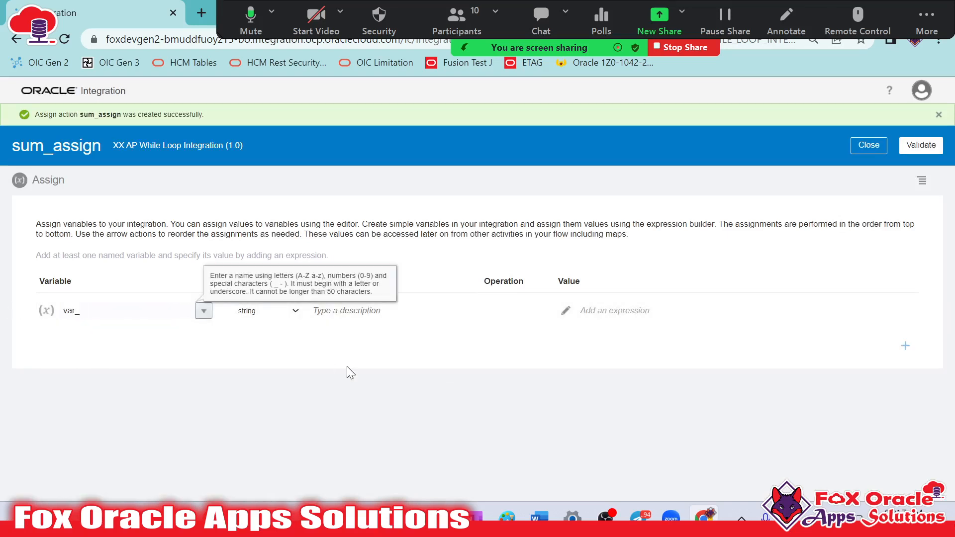
pyautogui.click(203, 311)
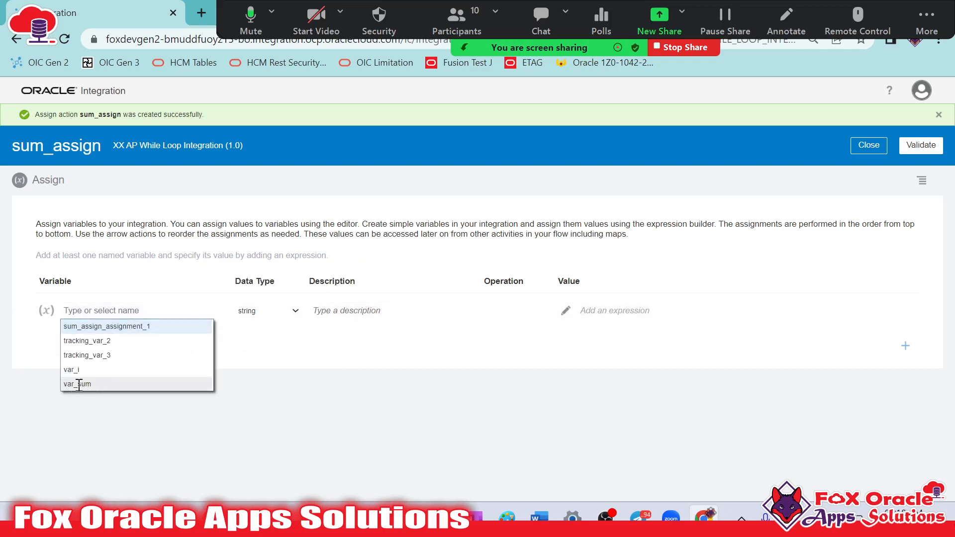
pyautogui.click(79, 385)
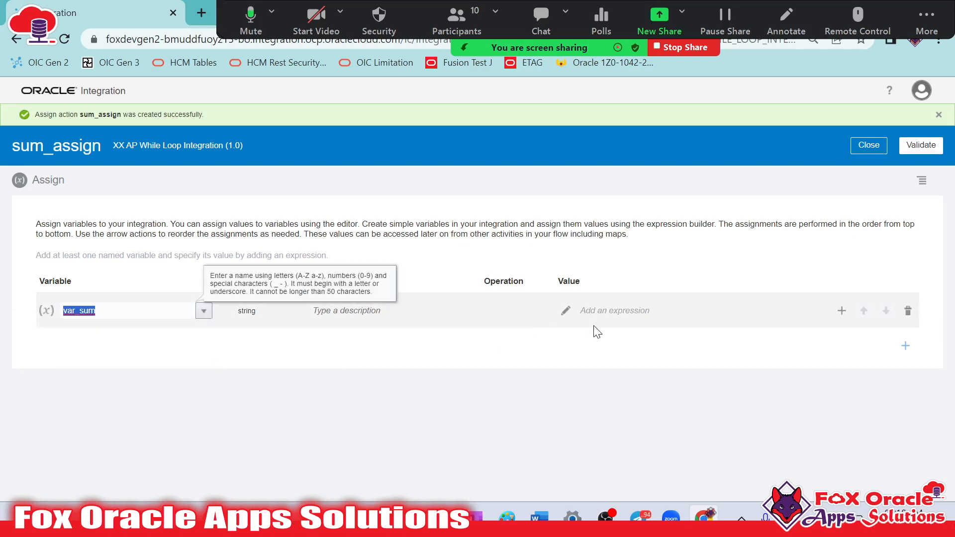
# Assign the expression $var_sum+$var_i to var_sum, then validate and close the expression and sum_assign
pyautogui.click(566, 311)
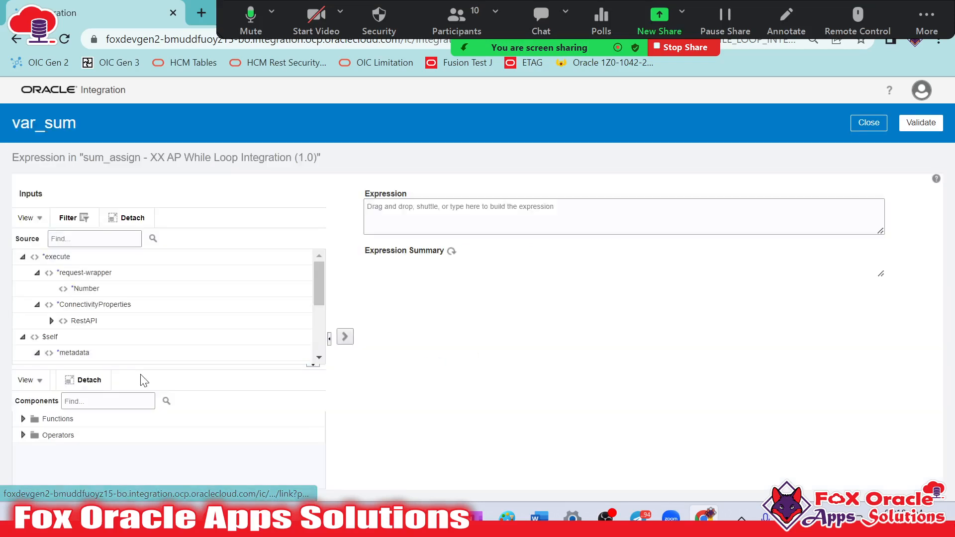
pyautogui.scroll(-5, 136, 284)
pyautogui.moveTo(58, 354); pyautogui.dragTo(491, 220)
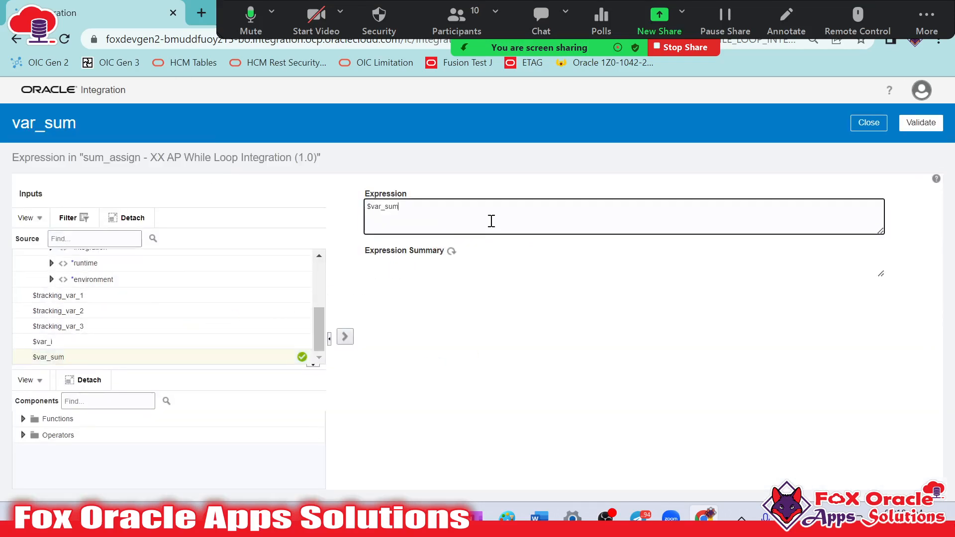
pyautogui.scroll(3, 164, 310)
pyautogui.scroll(-3, 97, 323)
pyautogui.write('+')
pyautogui.moveTo(78, 349); pyautogui.dragTo(491, 211)
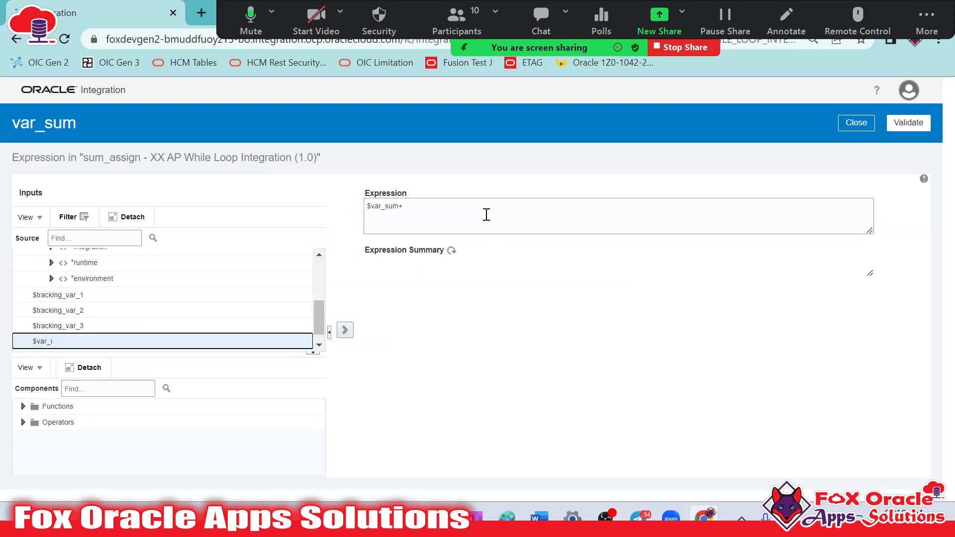
pyautogui.click(922, 123)
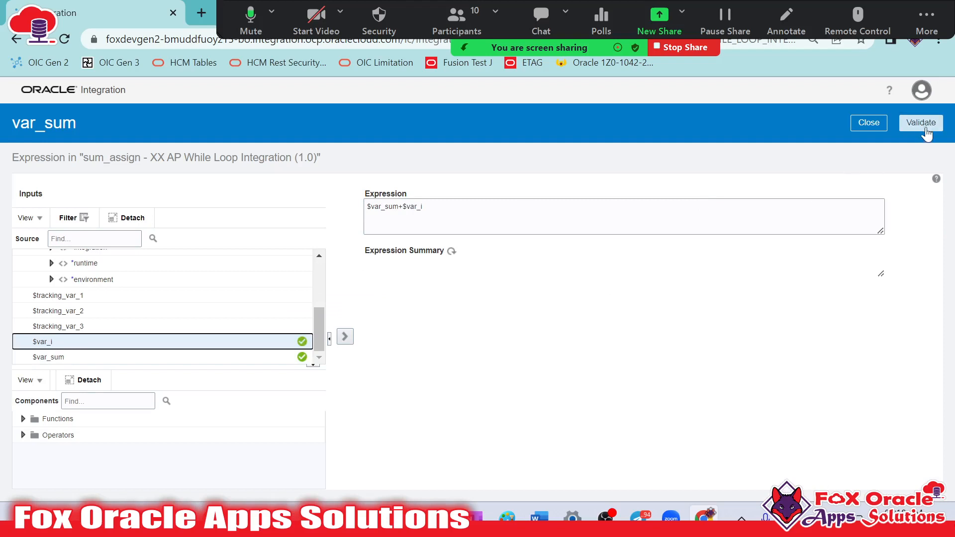
pyautogui.click(871, 152)
pyautogui.click(922, 122)
pyautogui.click(869, 146)
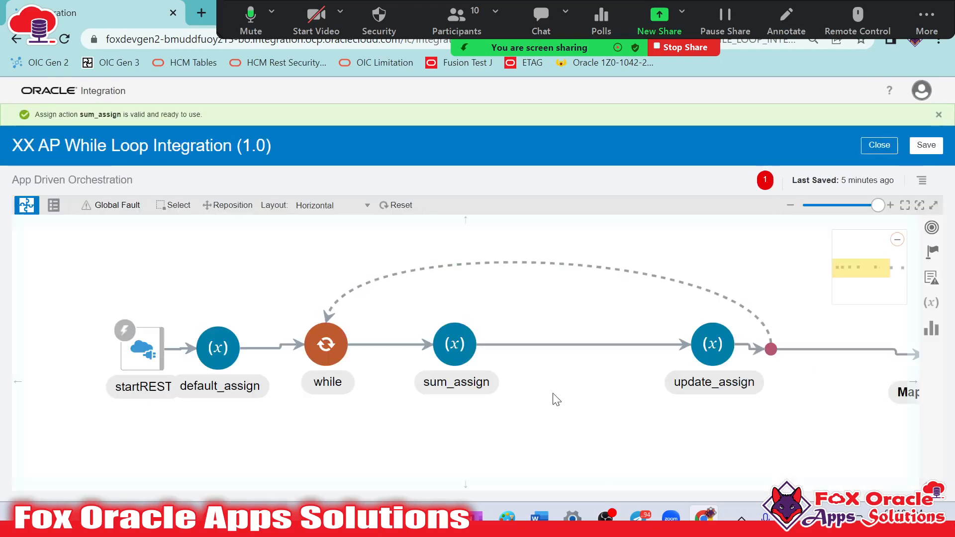
# Save the integration, then set the request field Number as the primary business identifier for tracking and save it
pyautogui.click(927, 149)
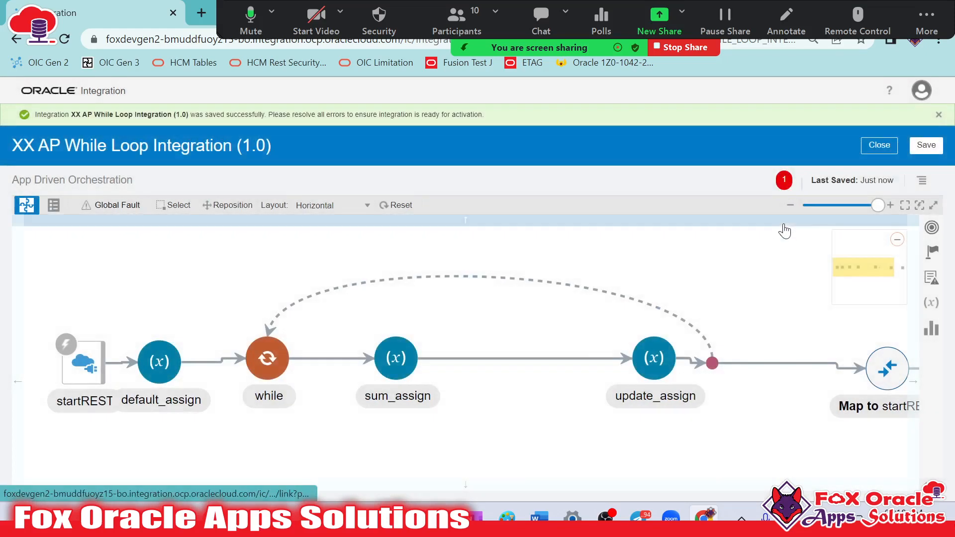
pyautogui.moveTo(780, 291); pyautogui.dragTo(724, 298)
pyautogui.click(922, 181)
pyautogui.click(846, 196)
pyautogui.moveTo(197, 209); pyautogui.dragTo(757, 412)
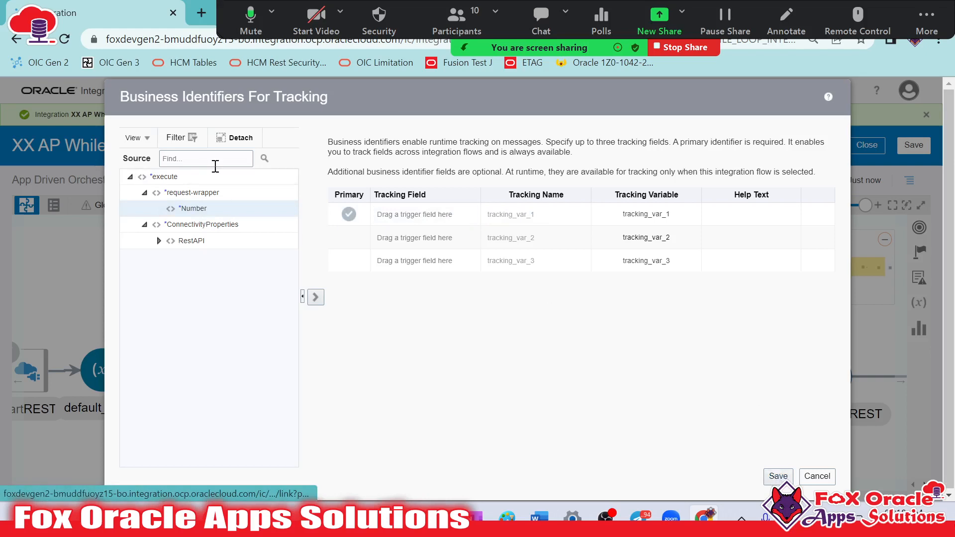
pyautogui.moveTo(194, 209); pyautogui.dragTo(402, 221)
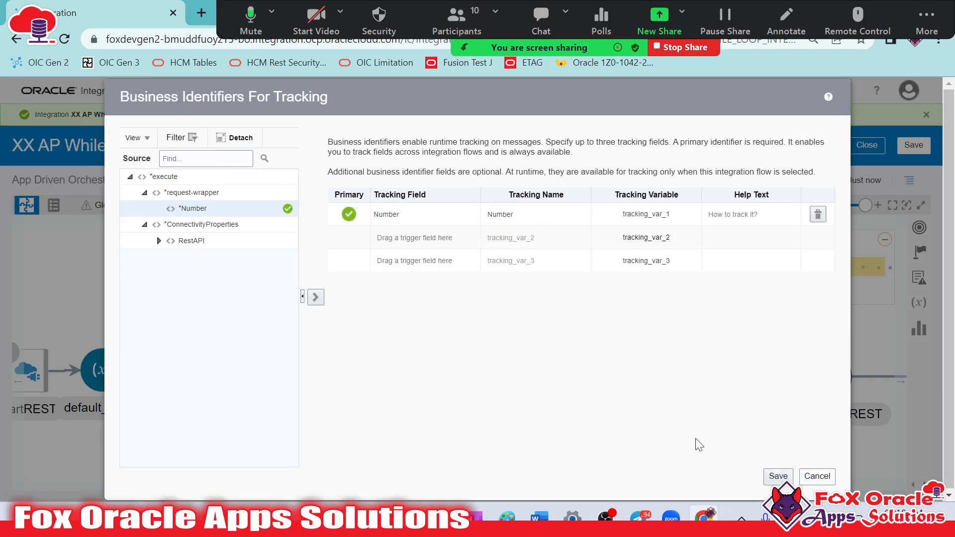
pyautogui.click(774, 476)
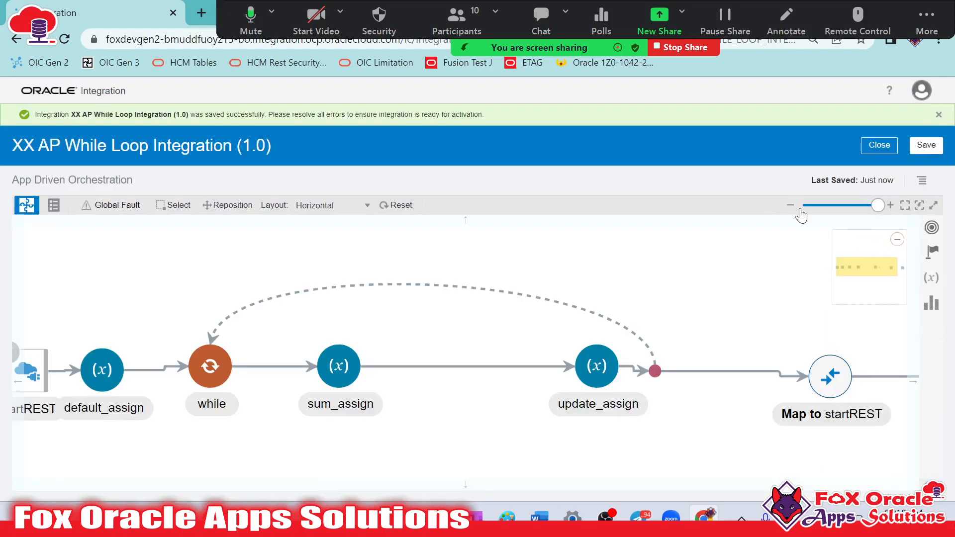
# Reset the orchestration diagram's layout so its nodes are evenly spaced
pyautogui.moveTo(533, 296); pyautogui.dragTo(583, 299)
pyautogui.click(406, 207)
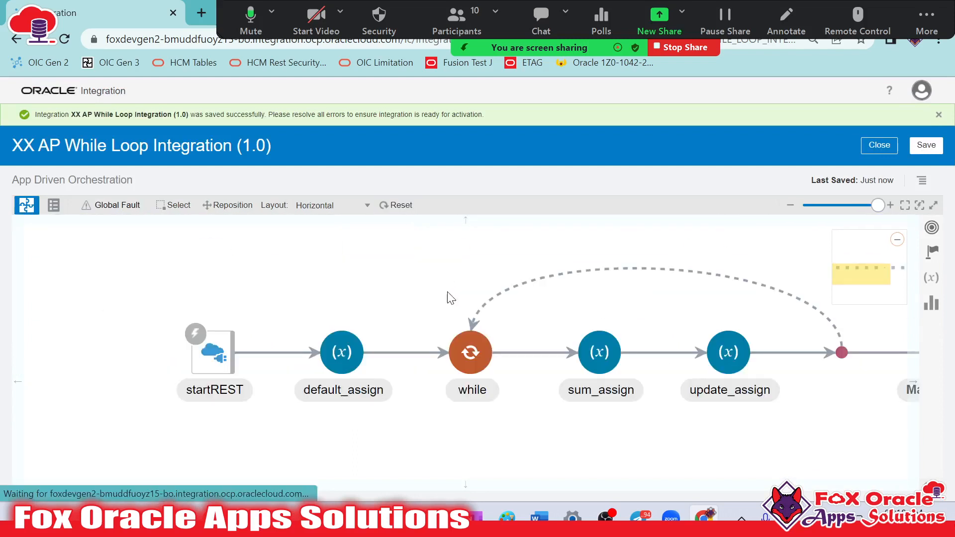
pyautogui.moveTo(674, 435); pyautogui.dragTo(452, 463)
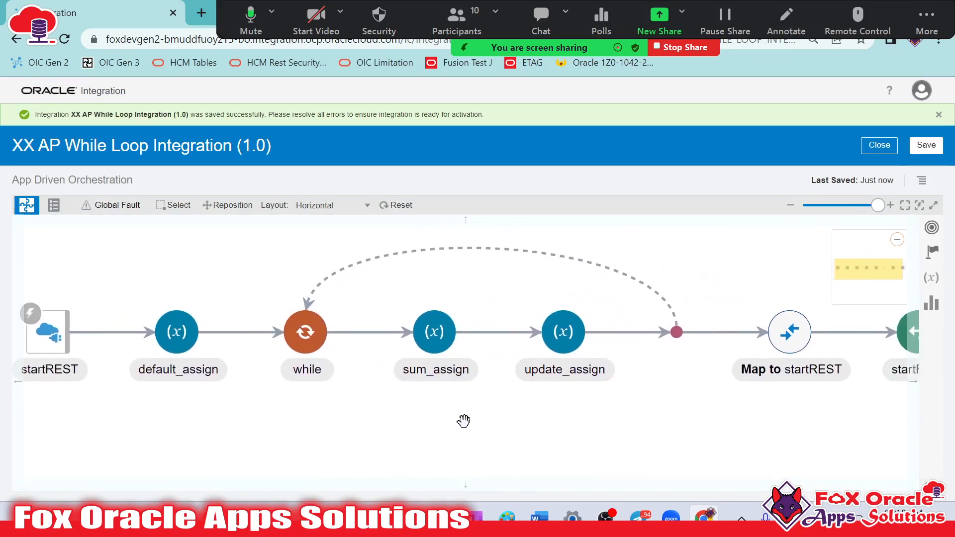
pyautogui.moveTo(464, 422); pyautogui.dragTo(422, 430)
pyautogui.click(746, 343)
pyautogui.moveTo(310, 469); pyautogui.dragTo(347, 462)
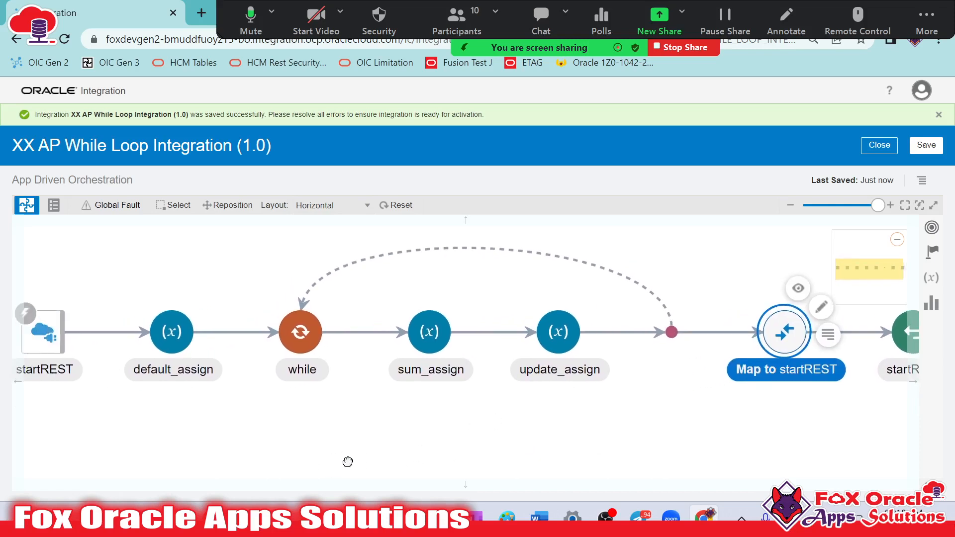
pyautogui.click(172, 331)
# Edit the Map to startREST action and map var_sum to Result in the response wrapper
pyautogui.moveTo(619, 401); pyautogui.dragTo(517, 415)
pyautogui.click(683, 345)
pyautogui.click(720, 321)
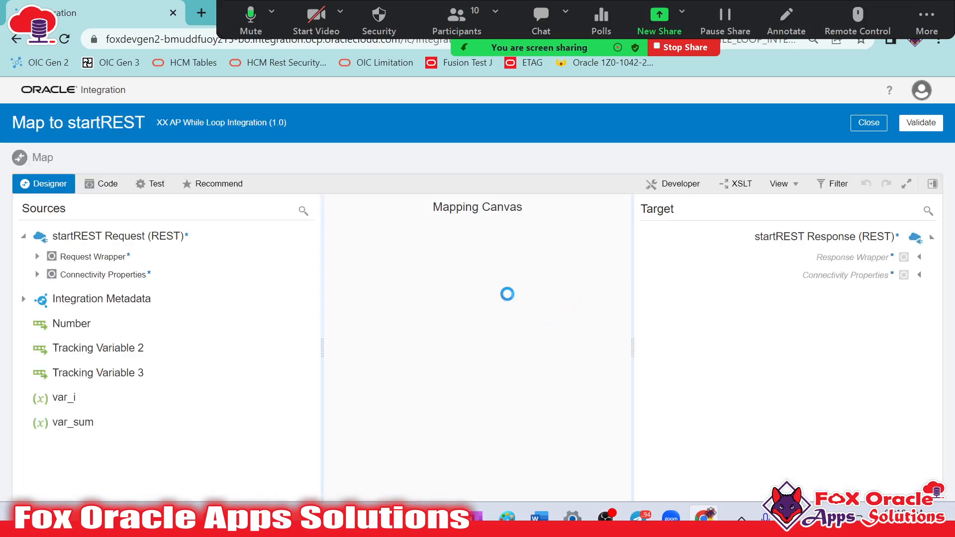
pyautogui.click(920, 258)
pyautogui.click(920, 258)
pyautogui.click(920, 258)
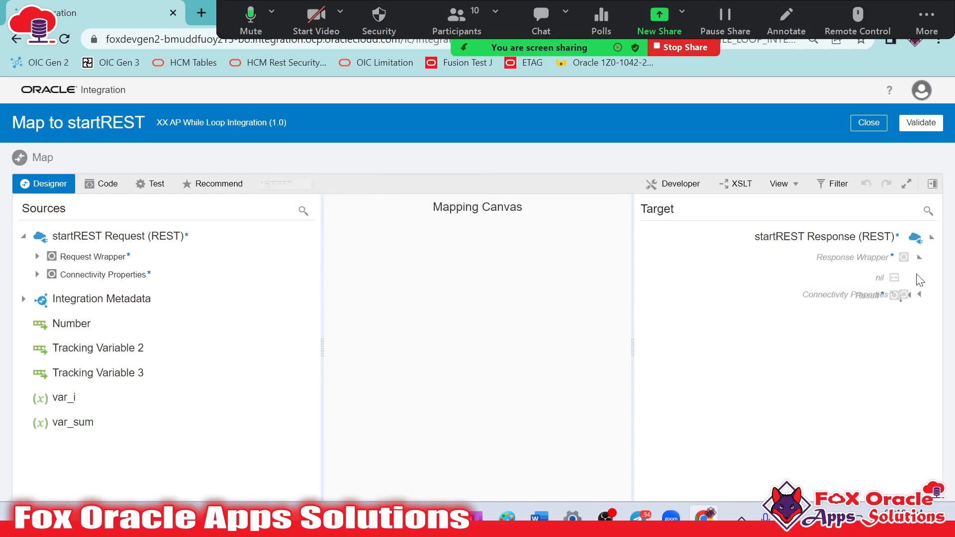
pyautogui.click(880, 298)
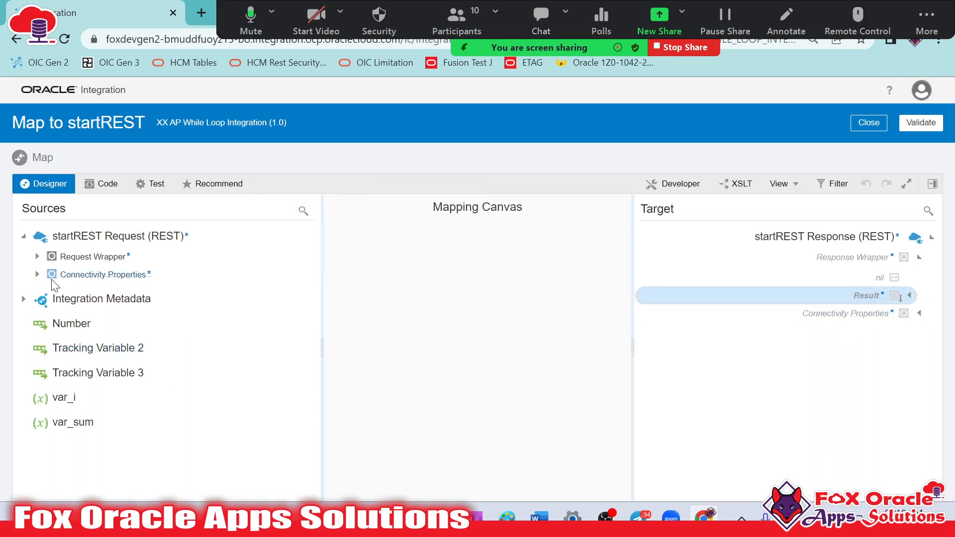
pyautogui.click(37, 258)
pyautogui.moveTo(75, 432); pyautogui.dragTo(894, 295)
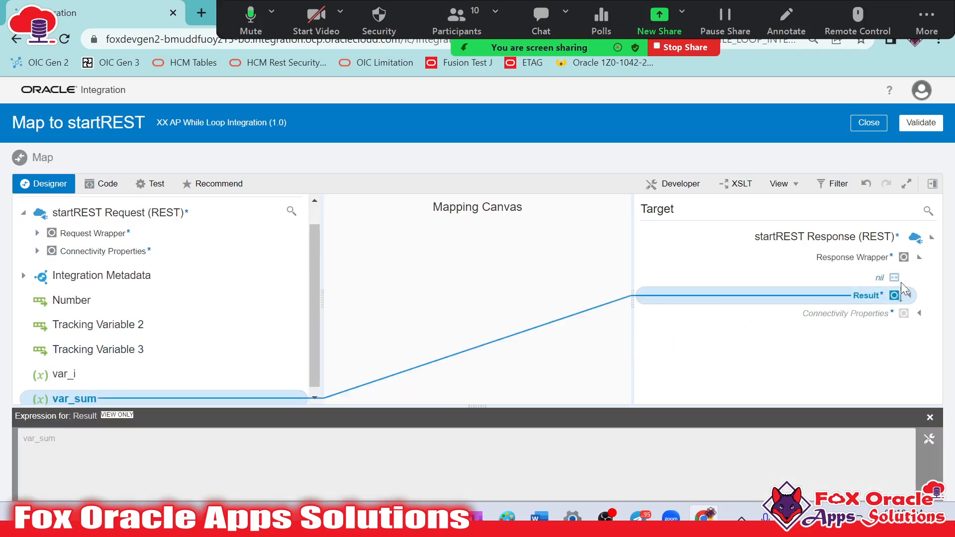
# Validate and close the Map to startREST mapping, then save and close the integration
pyautogui.click(921, 130)
pyautogui.click(869, 146)
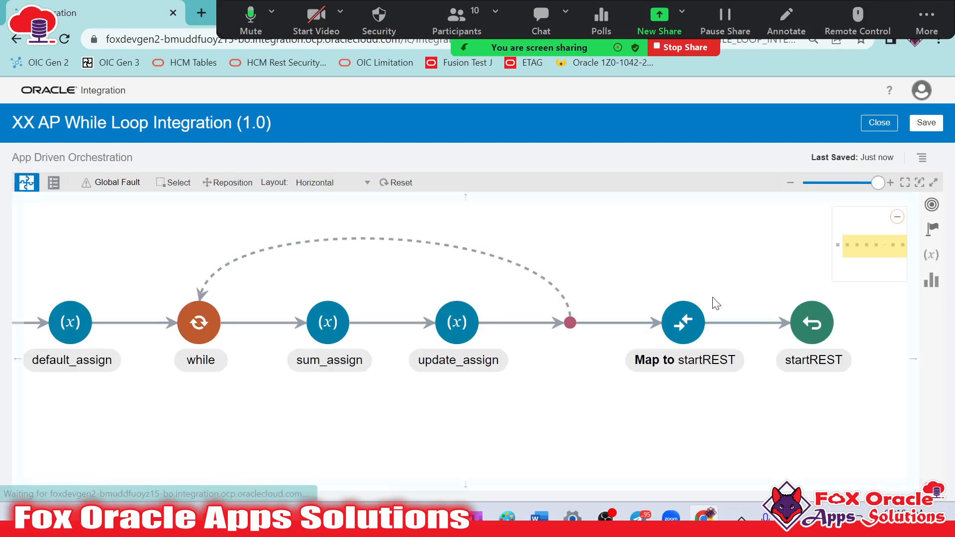
pyautogui.click(924, 132)
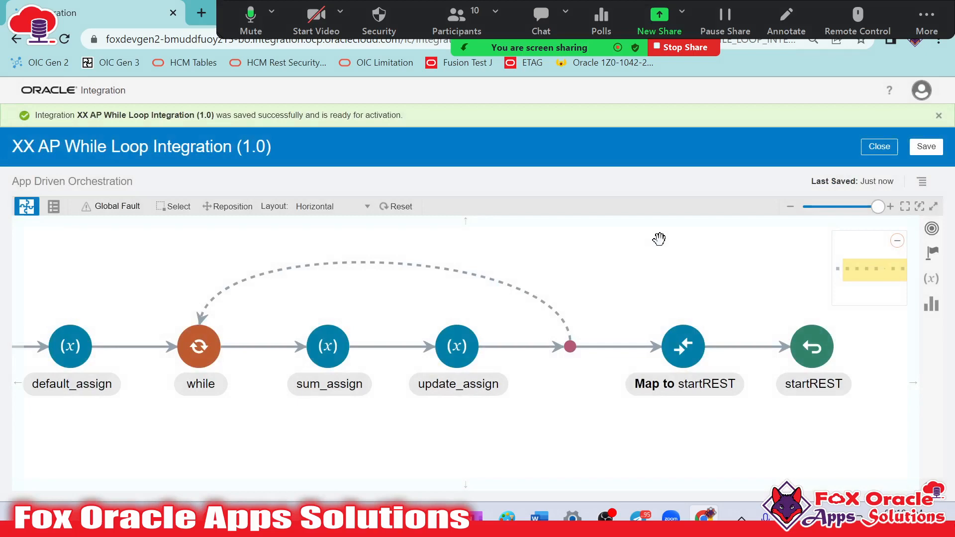
pyautogui.click(879, 146)
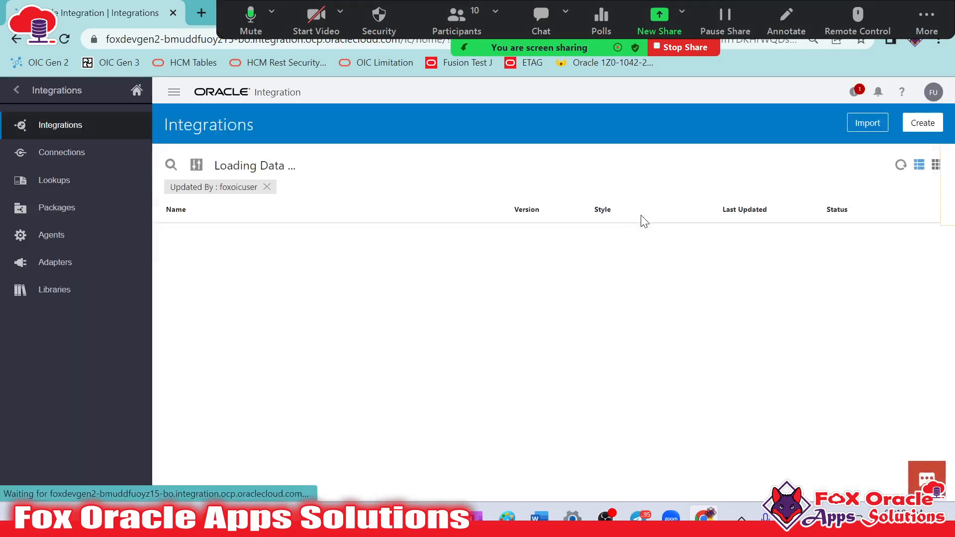
# Activate XX AP While Loop Integration with asserter recording enabled, and refresh the integrations list
pyautogui.click(934, 165)
pyautogui.click(828, 247)
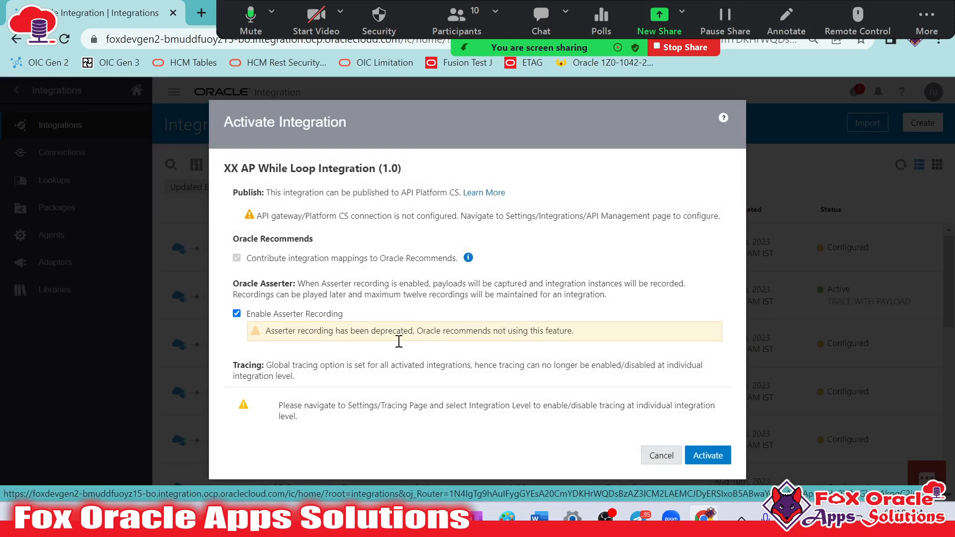
pyautogui.click(709, 455)
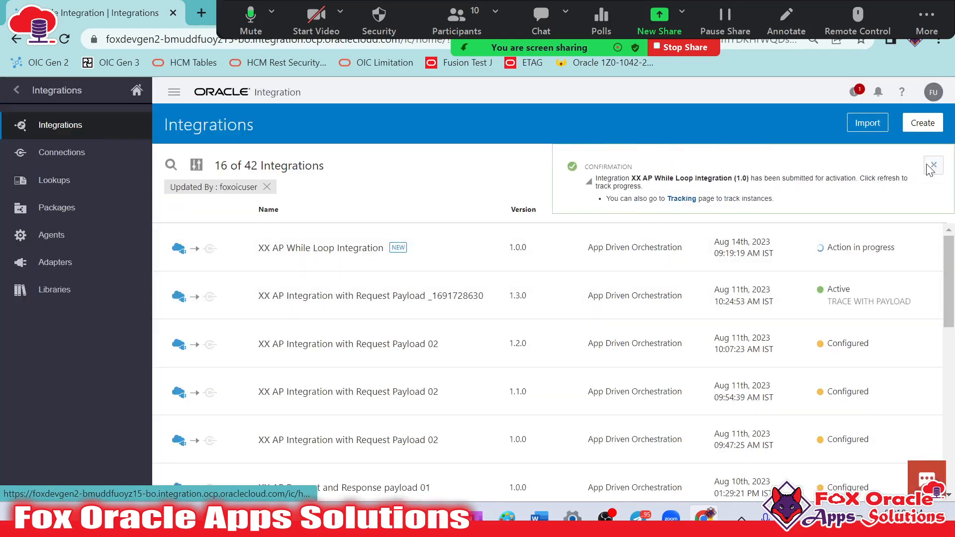
pyautogui.click(902, 165)
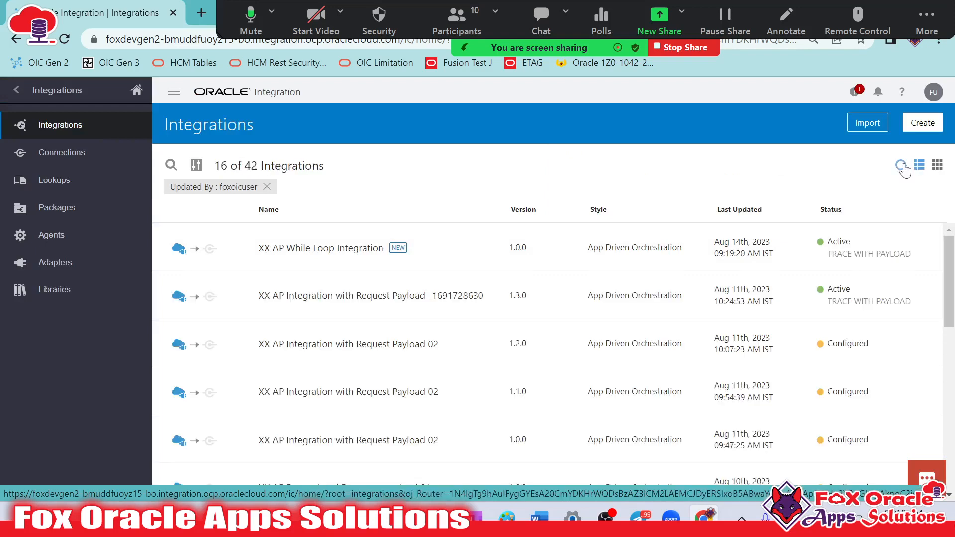
# Test XX AP While Loop Integration with a request body Number of 10 and review the response body
pyautogui.click(791, 247)
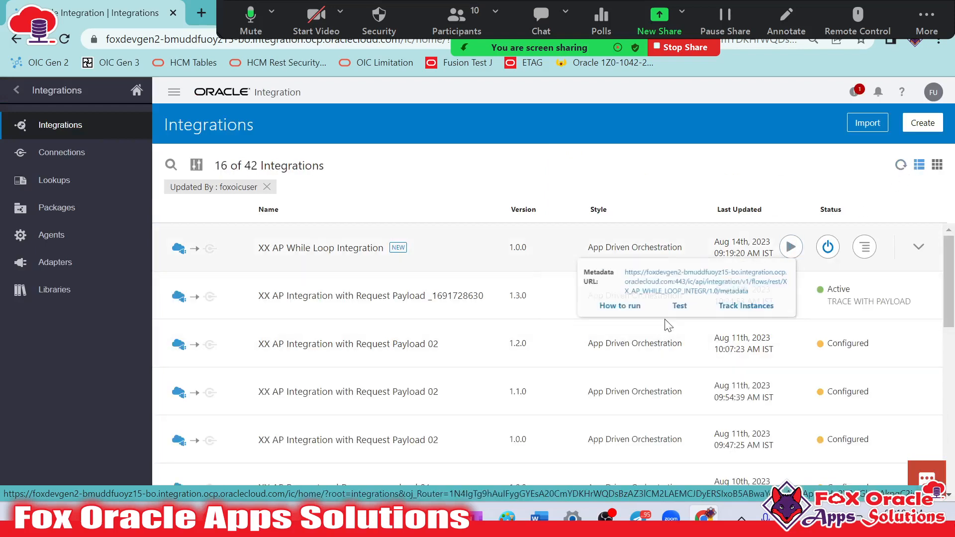
pyautogui.click(661, 314)
pyautogui.click(167, 252)
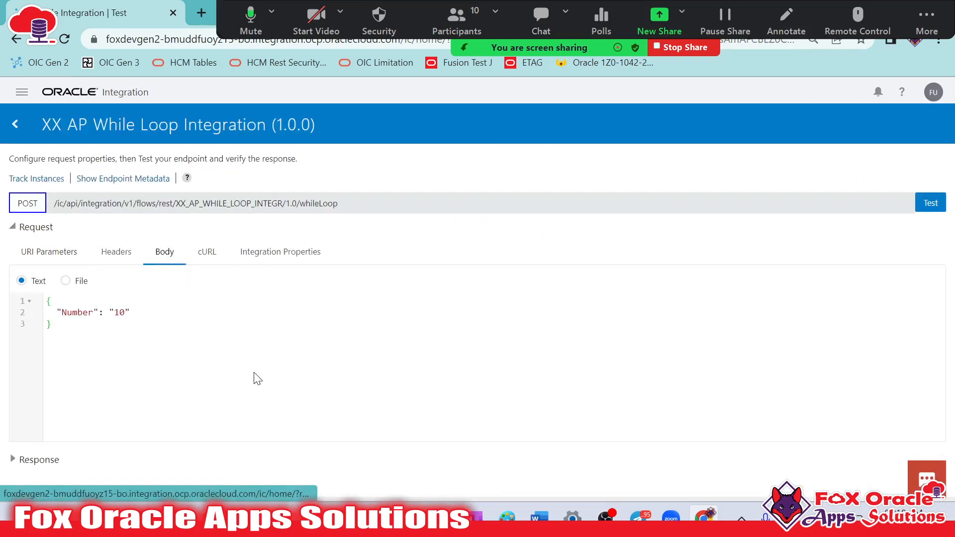
pyautogui.click(119, 315)
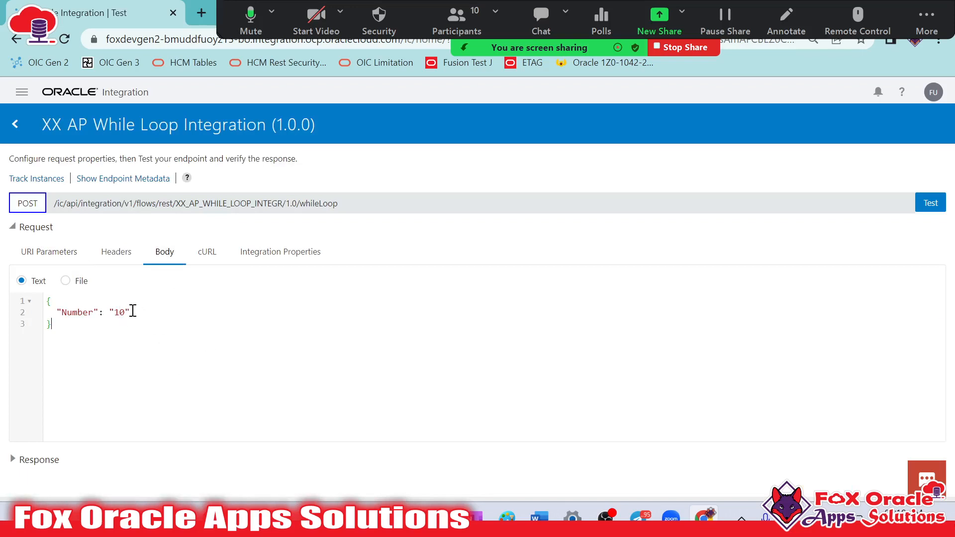
pyautogui.click(928, 204)
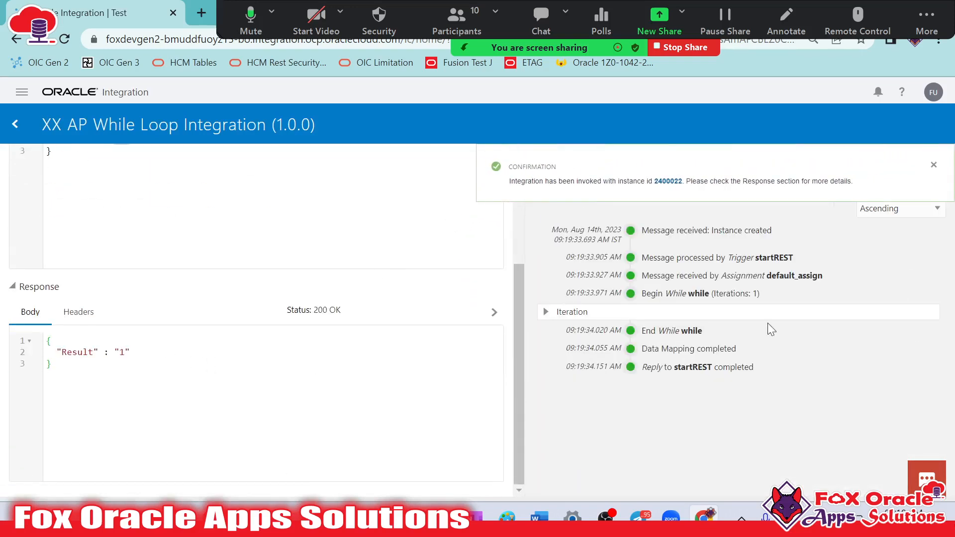
pyautogui.scroll(5, 132, 320)
pyautogui.scroll(-5, 224, 320)
pyautogui.scroll(3, 243, 386)
pyautogui.click(931, 166)
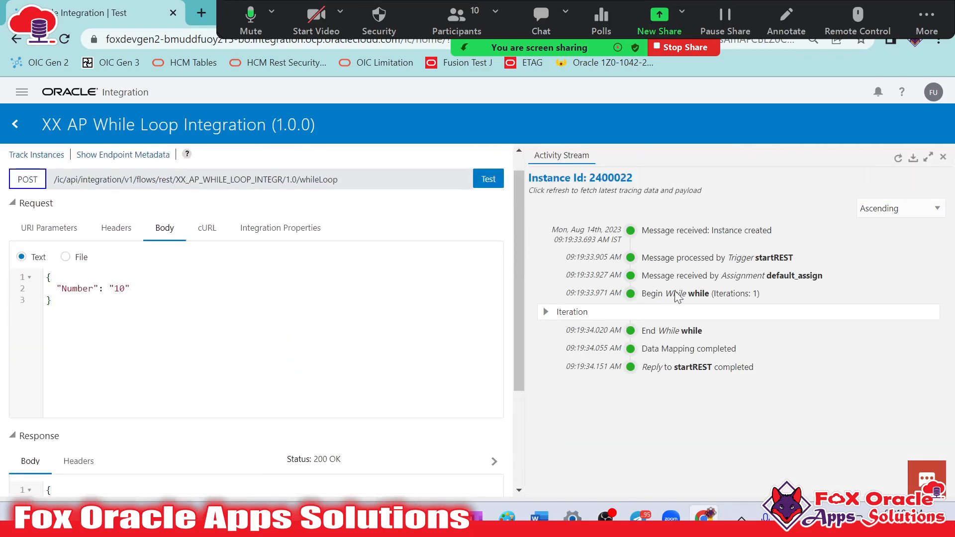
pyautogui.scroll(-3, 278, 366)
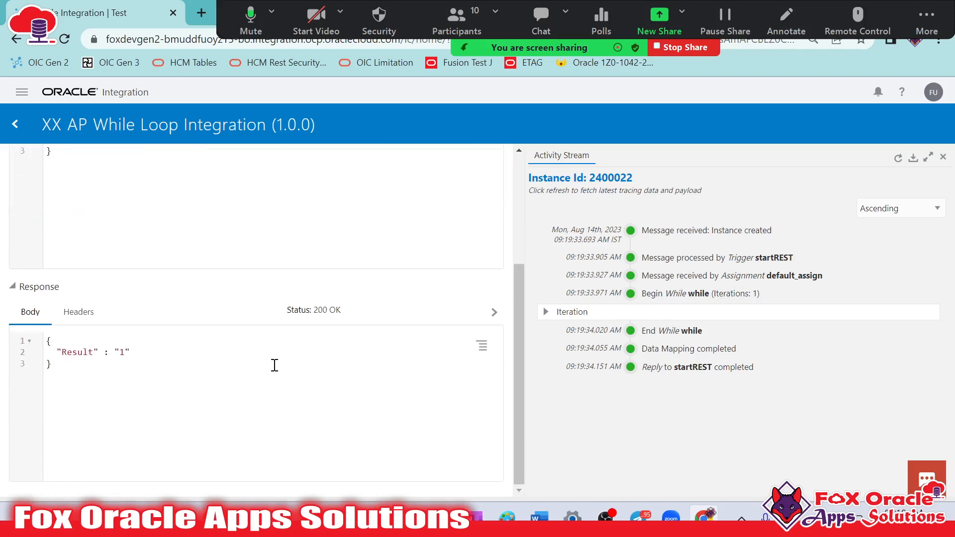
# Refresh the activity stream and examine the while iteration's condition payload and update_assign message against the request body
pyautogui.click(899, 163)
pyautogui.click(900, 162)
pyautogui.click(899, 162)
pyautogui.click(549, 312)
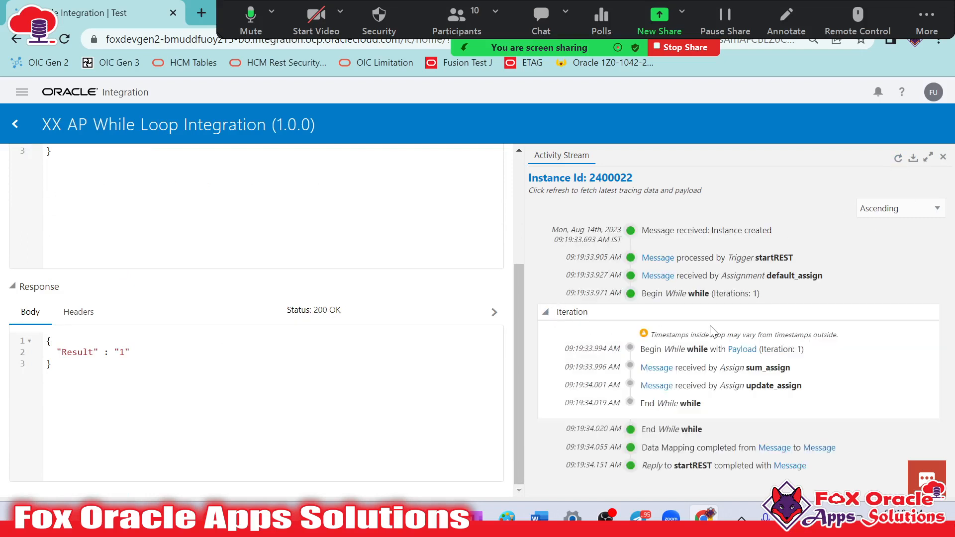
pyautogui.click(656, 387)
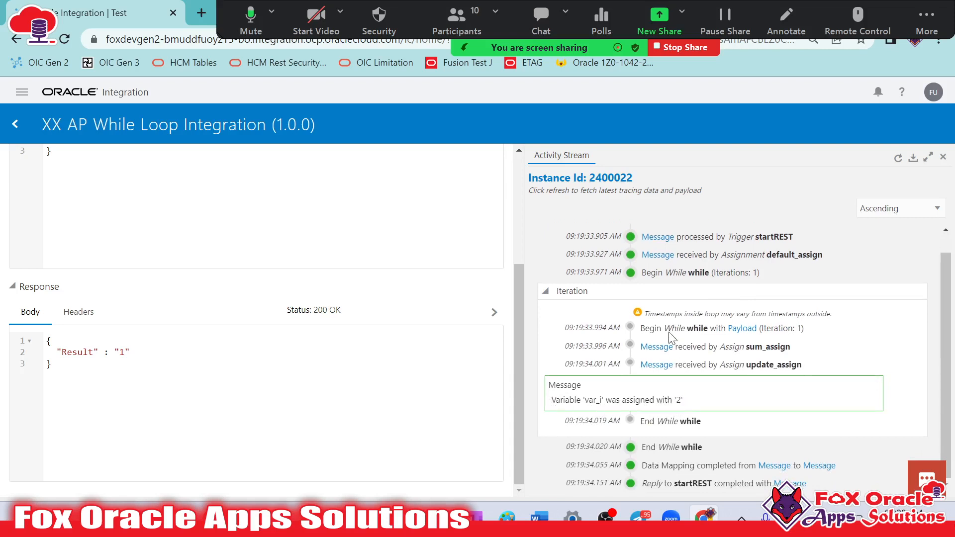
pyautogui.click(731, 330)
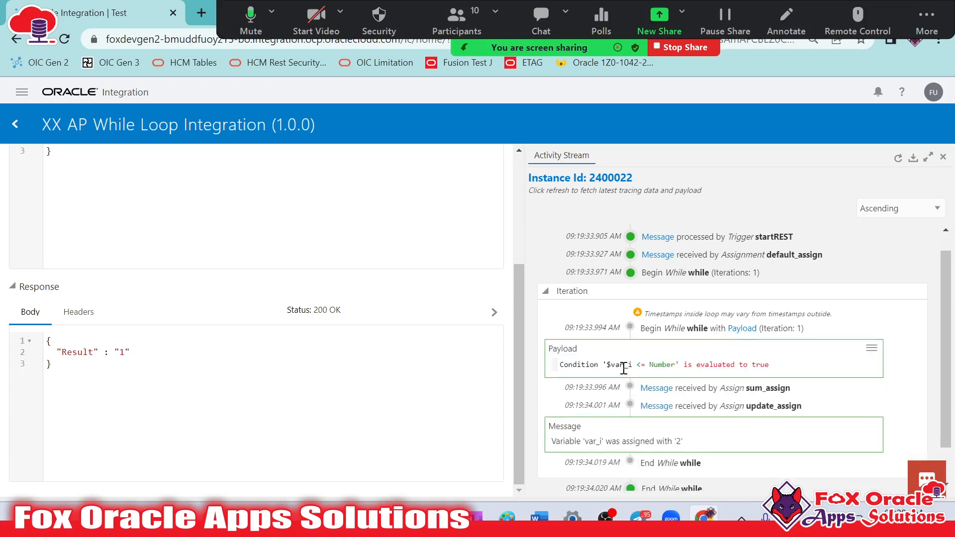
pyautogui.scroll(4, 403, 387)
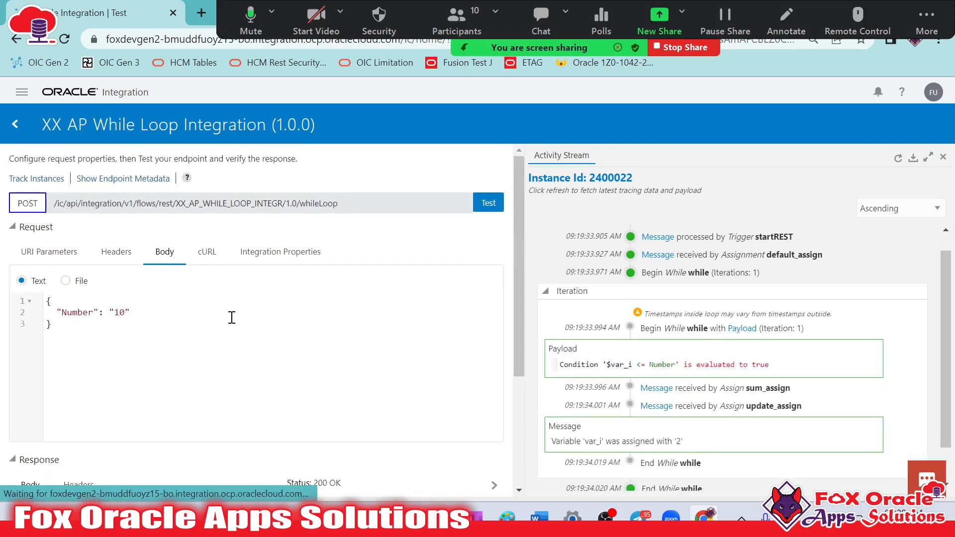
pyautogui.moveTo(715, 369); pyautogui.dragTo(788, 368)
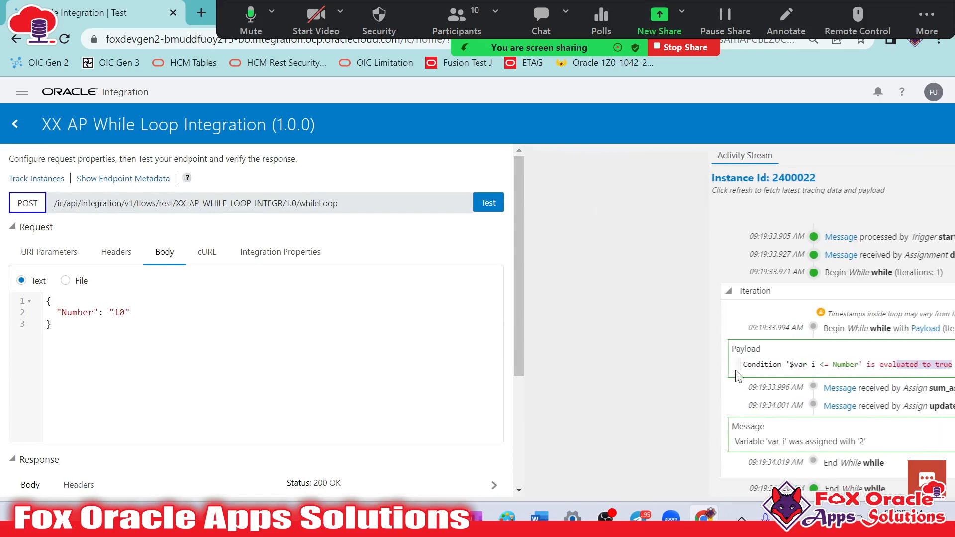
# Leave the test page, deactivate XX AP While Loop Integration, and reopen it for editing
pyautogui.click(7, 135)
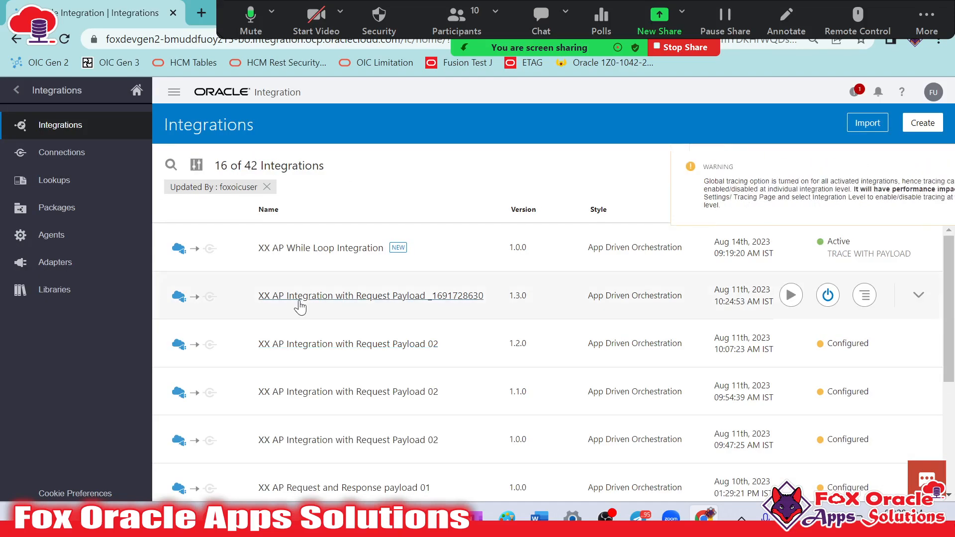
pyautogui.click(829, 248)
pyautogui.click(599, 335)
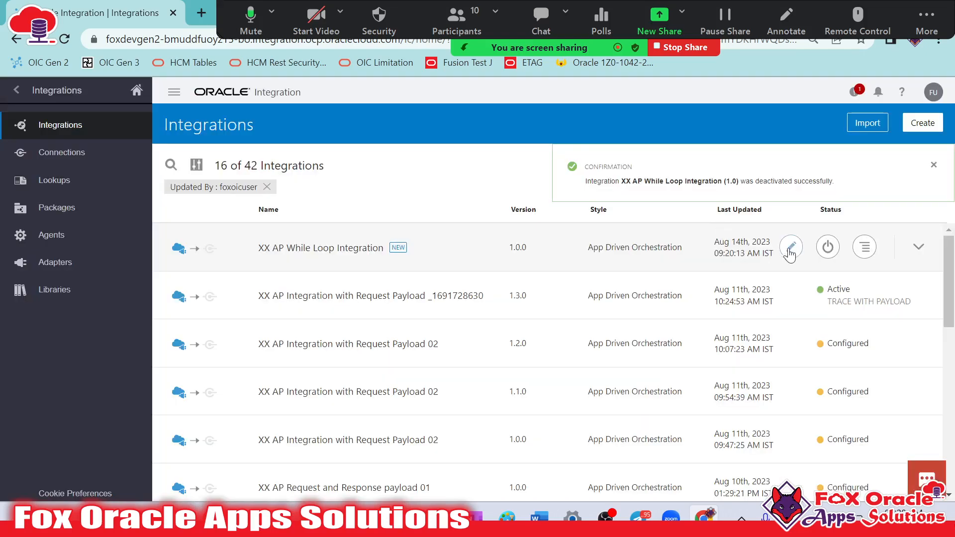
pyautogui.click(790, 253)
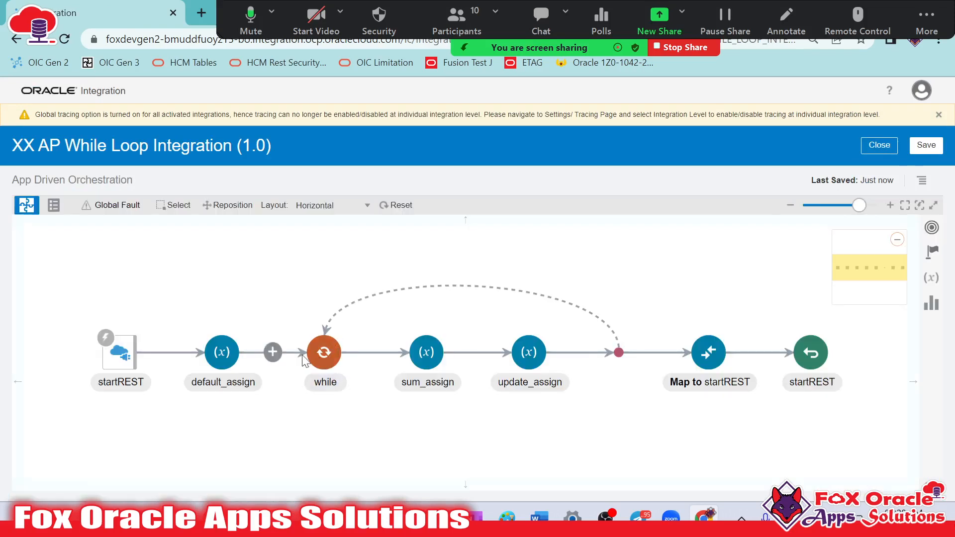
# Open the while action's condition expression and inspect its $var_i operand, <= operator and Number path
pyautogui.click(330, 354)
pyautogui.click(353, 331)
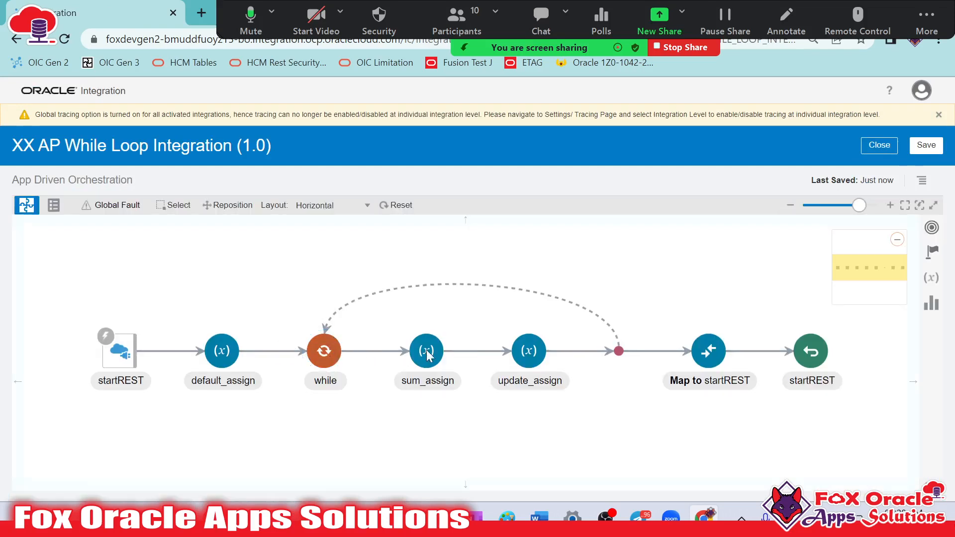
pyautogui.click(468, 276)
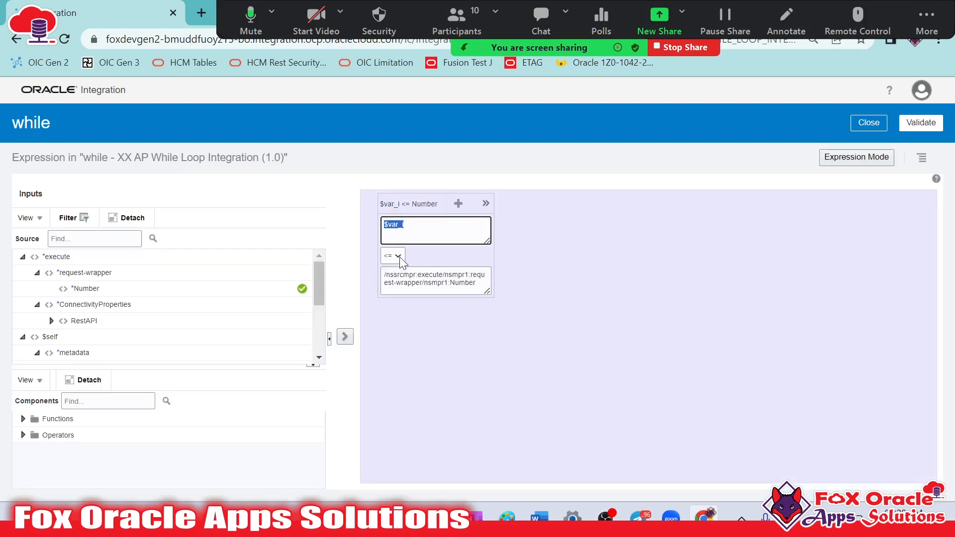
pyautogui.click(413, 279)
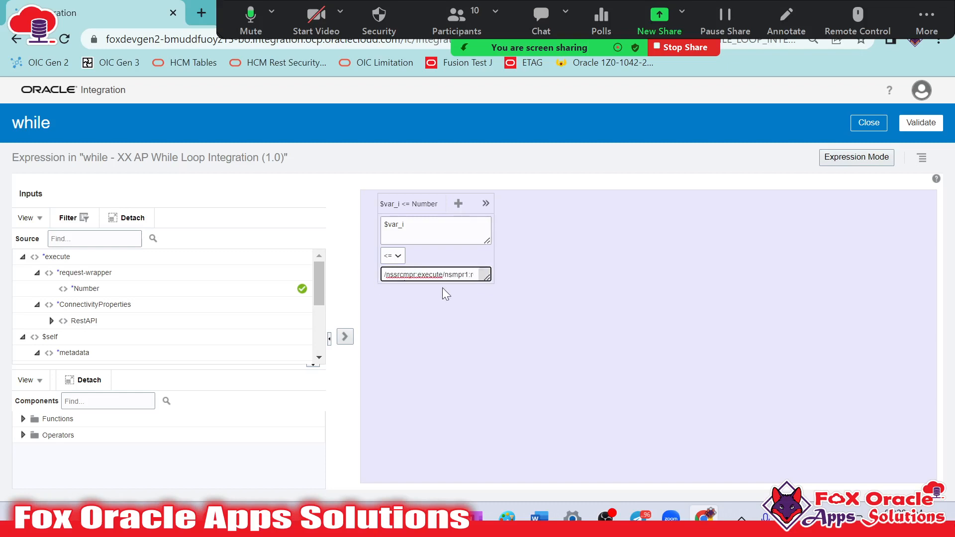
pyautogui.moveTo(489, 279); pyautogui.dragTo(531, 316)
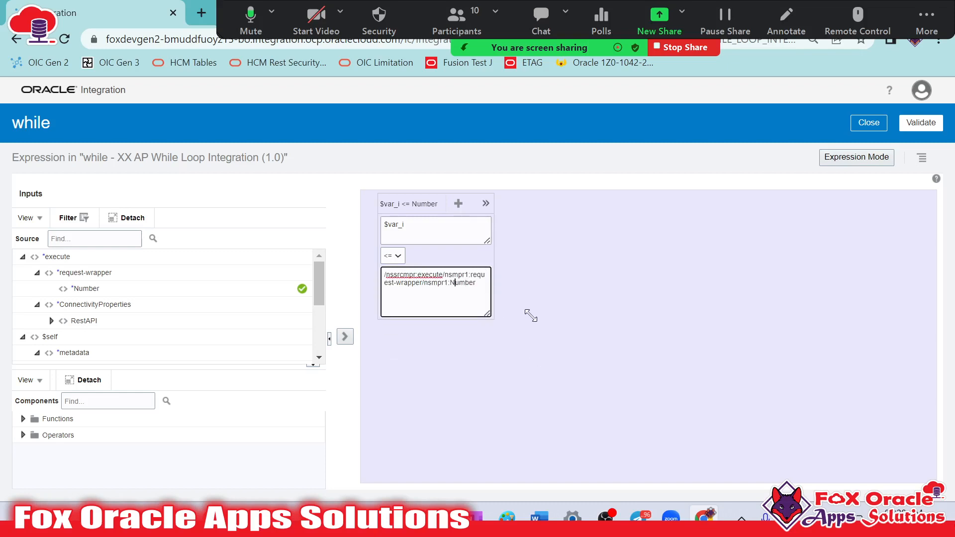
pyautogui.moveTo(489, 280); pyautogui.dragTo(403, 266)
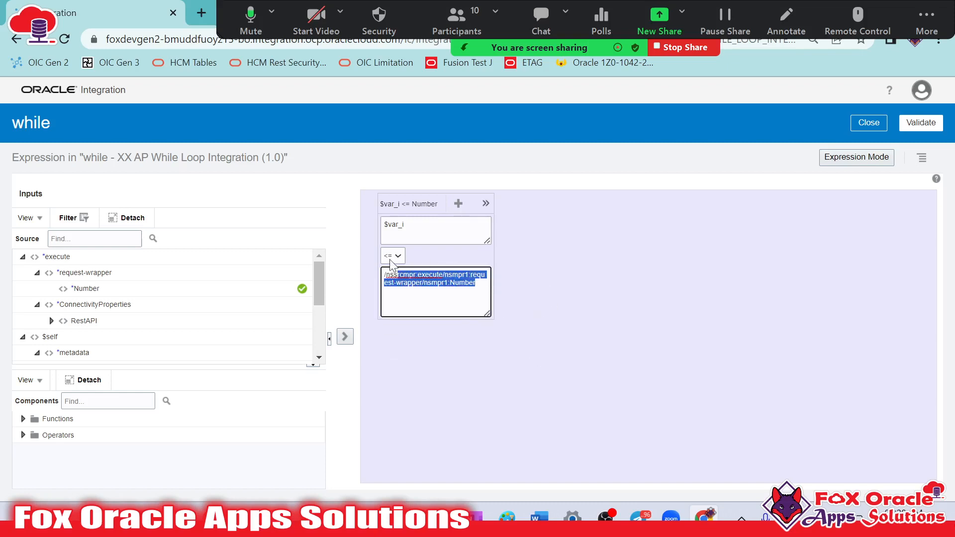
pyautogui.click(551, 278)
pyautogui.click(451, 225)
pyautogui.scroll(-3, 196, 330)
pyautogui.scroll(3, 217, 309)
# Move the Zoom meeting toolbar and hide the floating meeting controls
pyautogui.click(551, 50)
pyautogui.moveTo(551, 50); pyautogui.dragTo(598, 76)
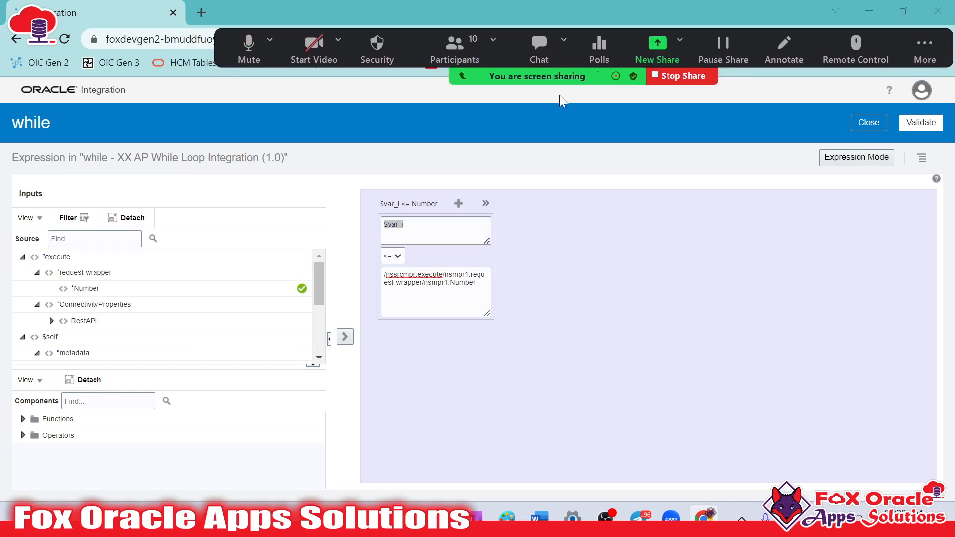
pyautogui.click(920, 45)
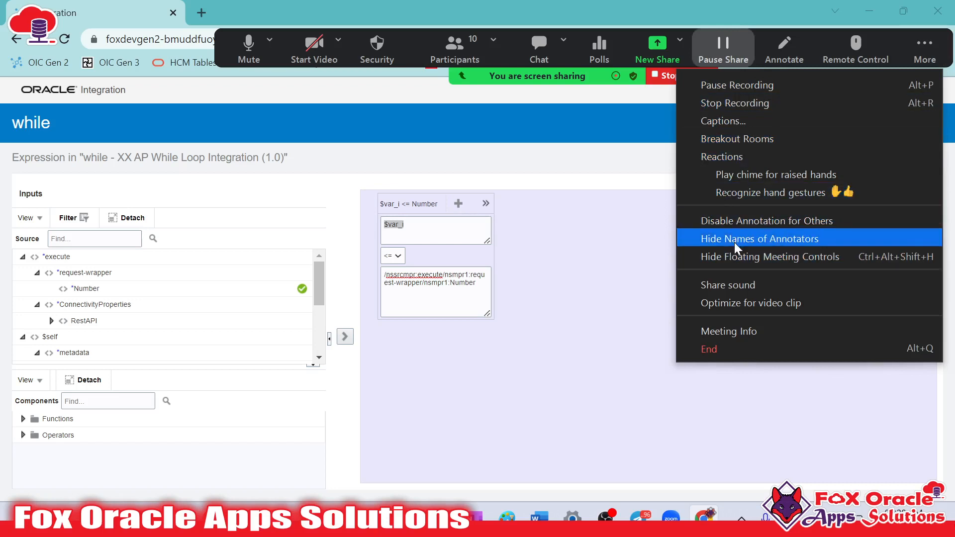
pyautogui.click(732, 256)
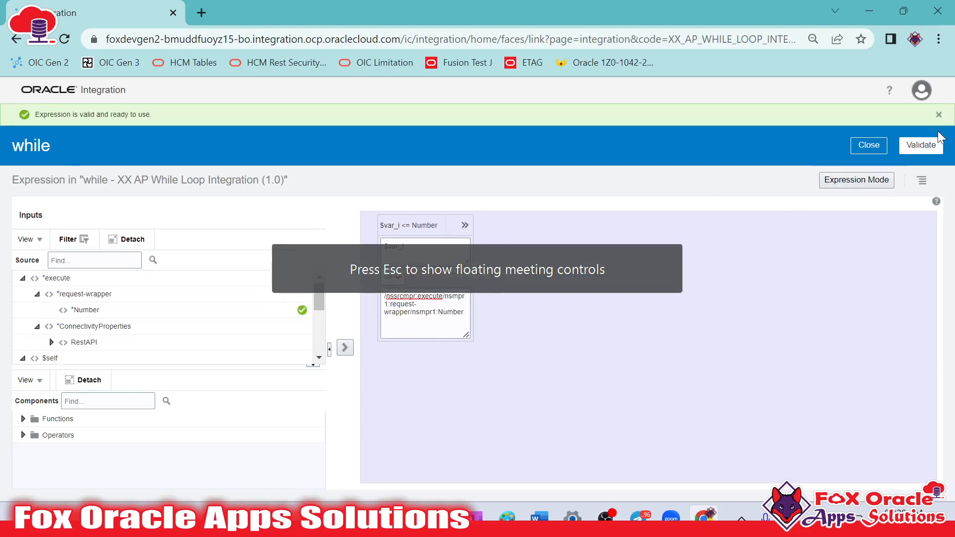
# Close the while condition's expression editor, then validate and close the while action
pyautogui.click(881, 148)
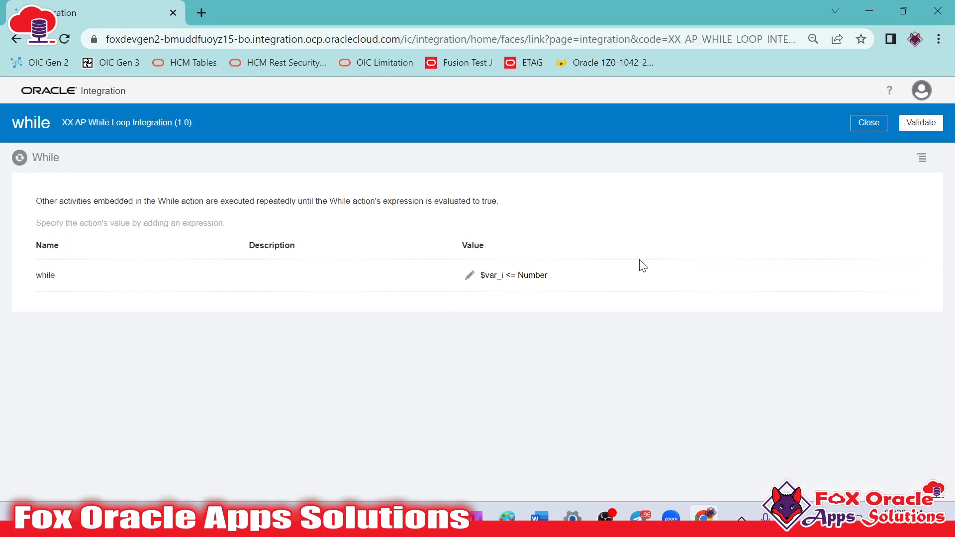
pyautogui.click(921, 123)
pyautogui.click(867, 143)
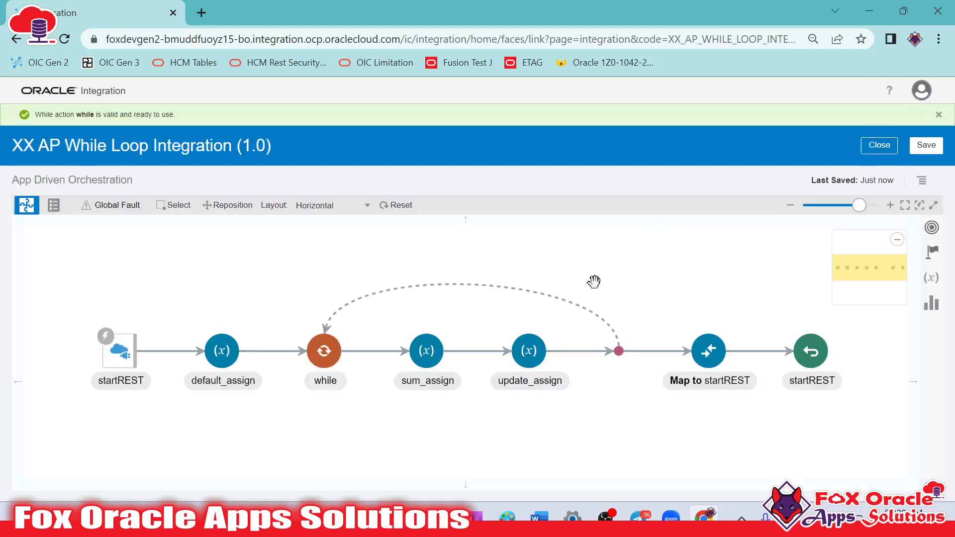
# Open the update_assign action to check the expression assigned to var_i, then close it
pyautogui.click(529, 350)
pyautogui.click(532, 316)
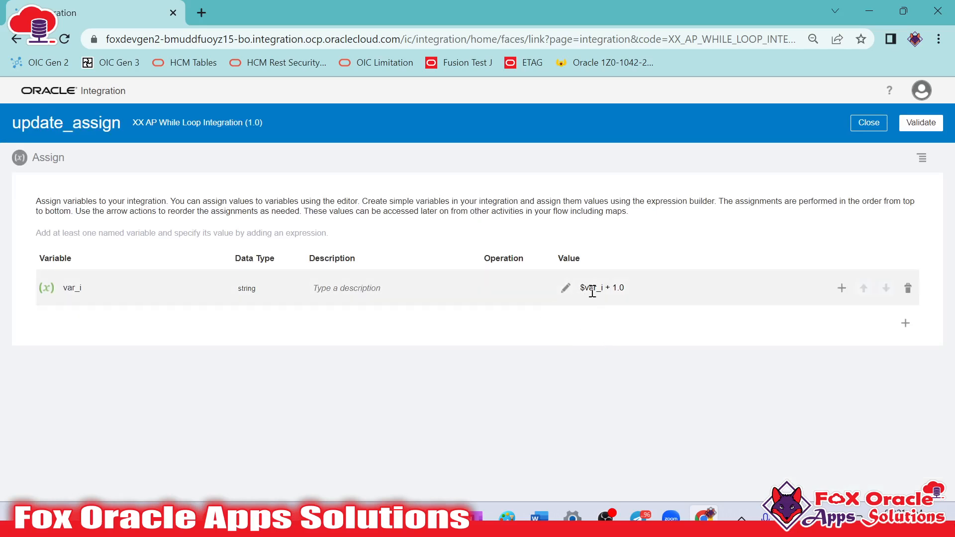
pyautogui.click(868, 122)
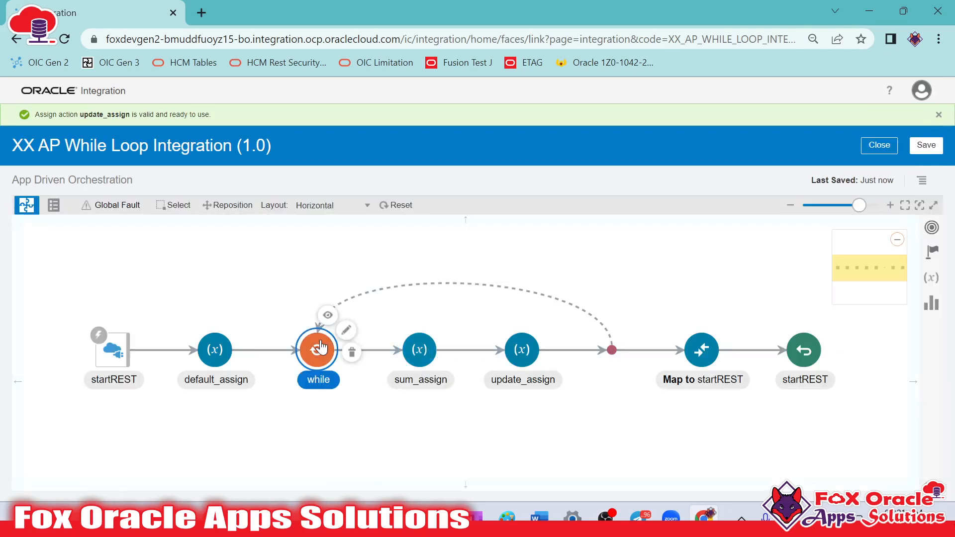
# Open the while action's condition expression and wrap its Number path operand in number()
pyautogui.click(347, 331)
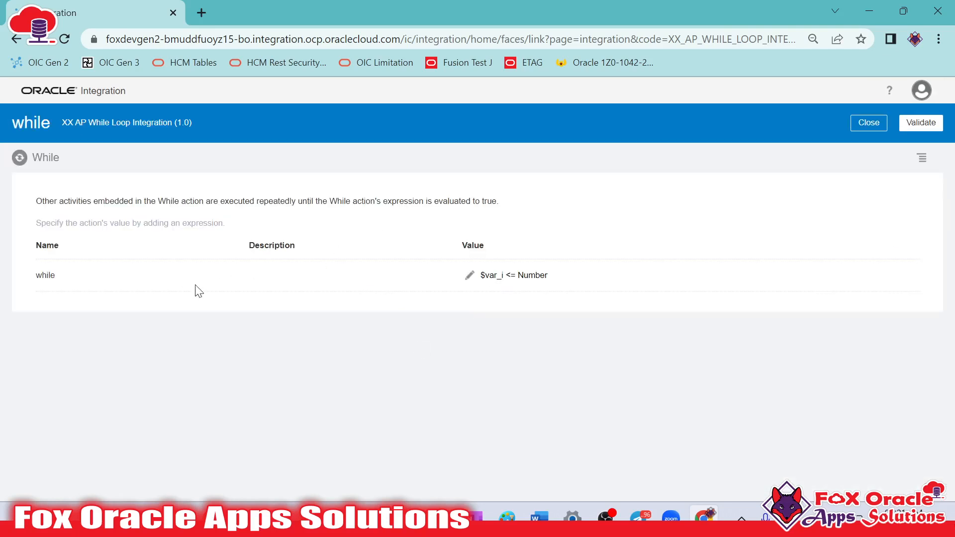
pyautogui.click(469, 275)
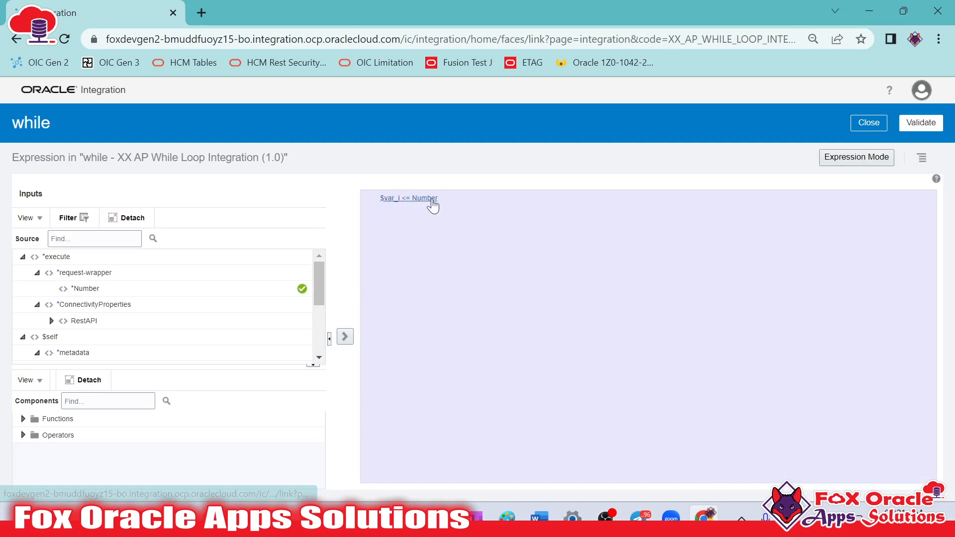
pyautogui.click(432, 202)
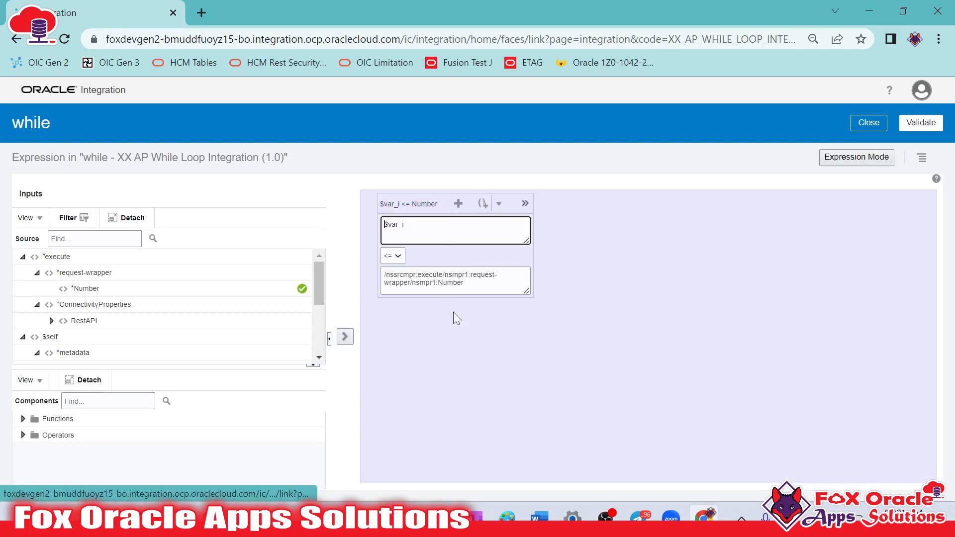
pyautogui.click(401, 257)
pyautogui.click(611, 287)
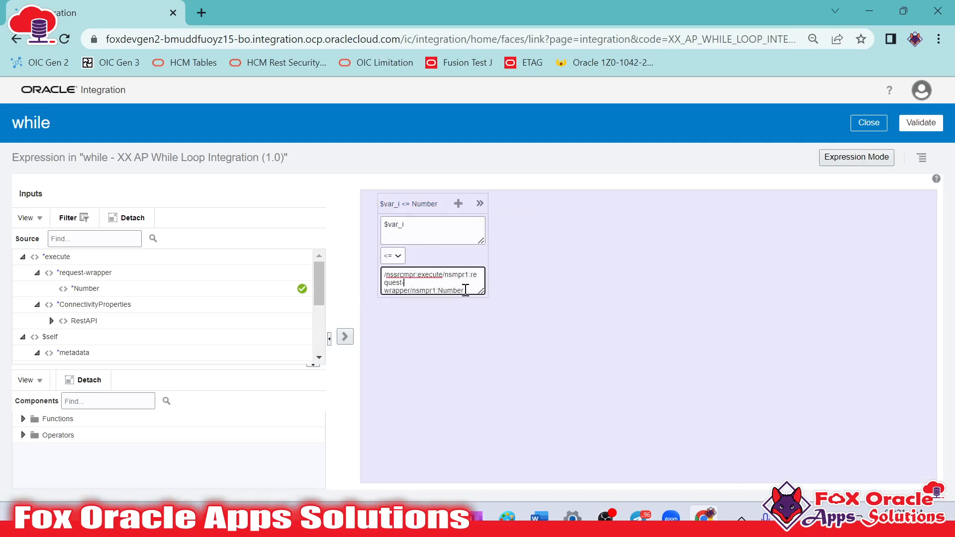
pyautogui.click(412, 228)
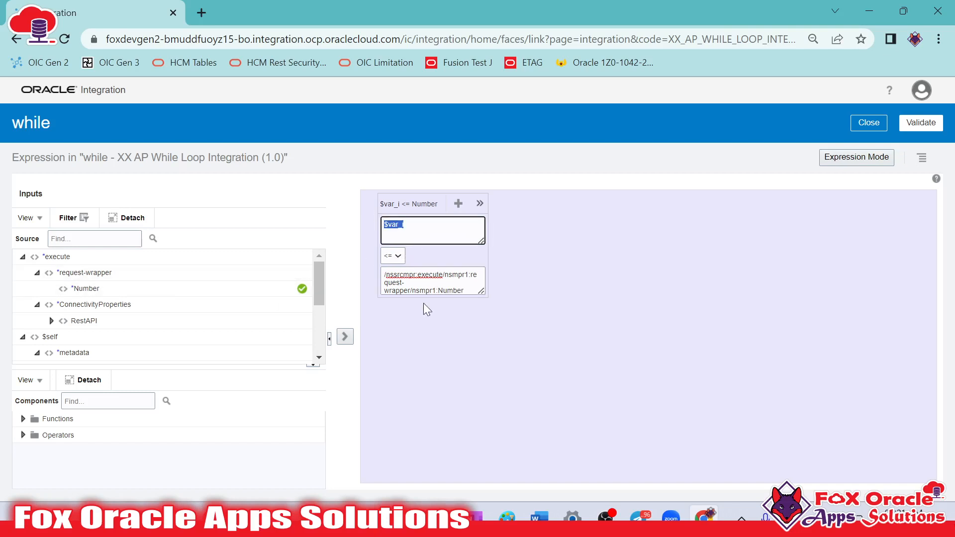
pyautogui.click(652, 262)
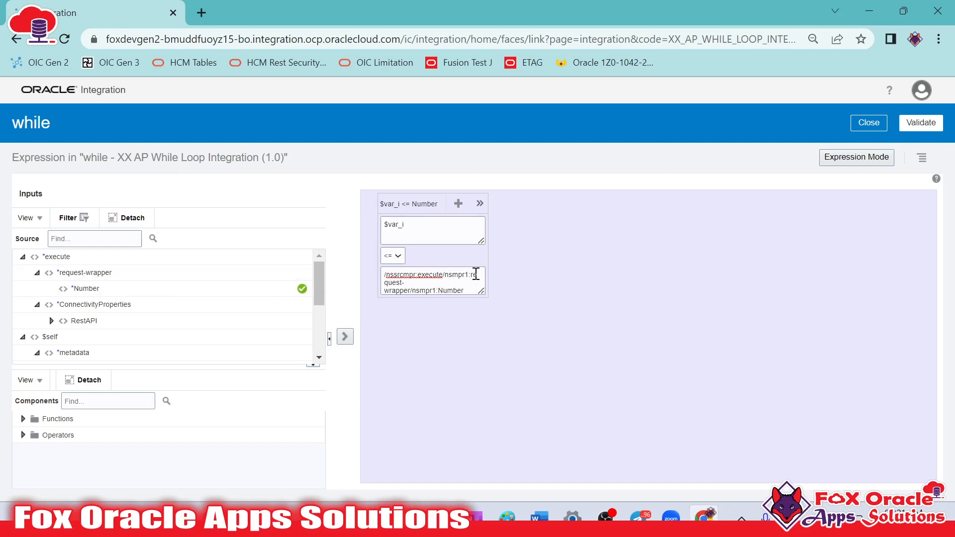
pyautogui.click(468, 285)
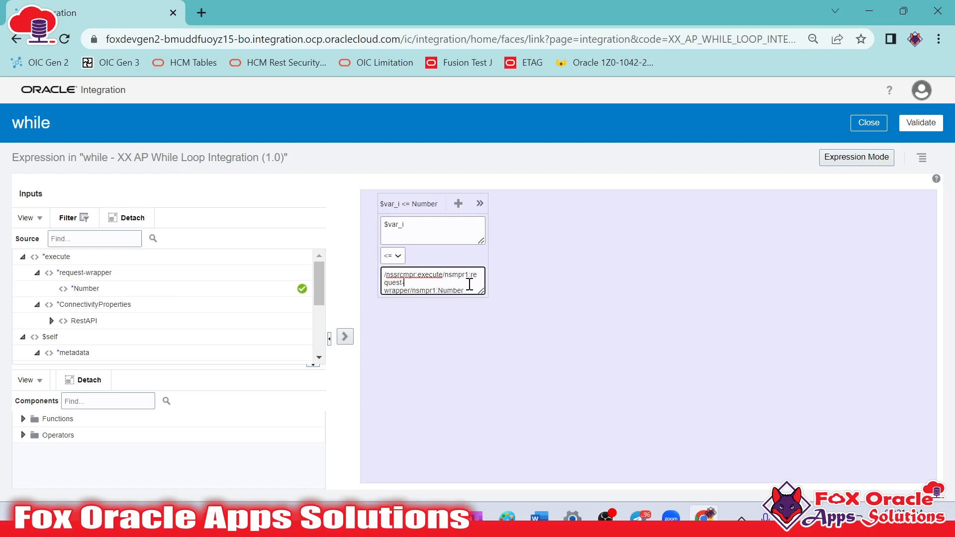
pyautogui.click(384, 274)
pyautogui.write('nu')
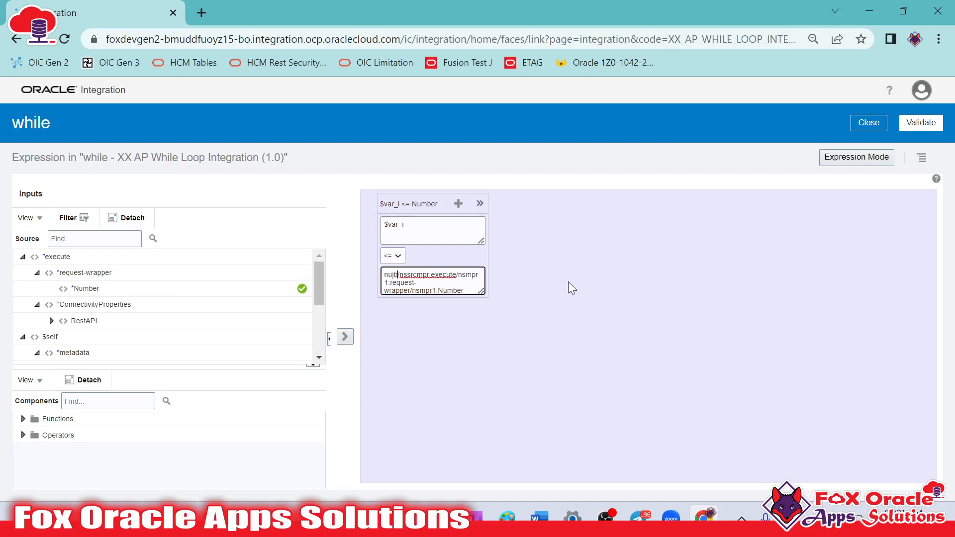
pyautogui.write('mber(')
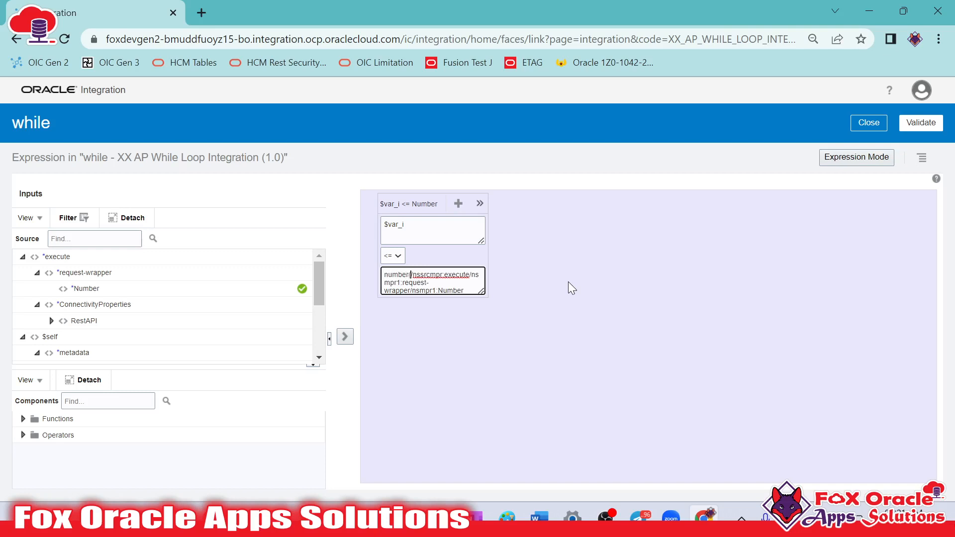
pyautogui.click(463, 291)
# Wrap the condition's $var_i operand in number() and validate the expression
pyautogui.click(384, 224)
pyautogui.write('number(')
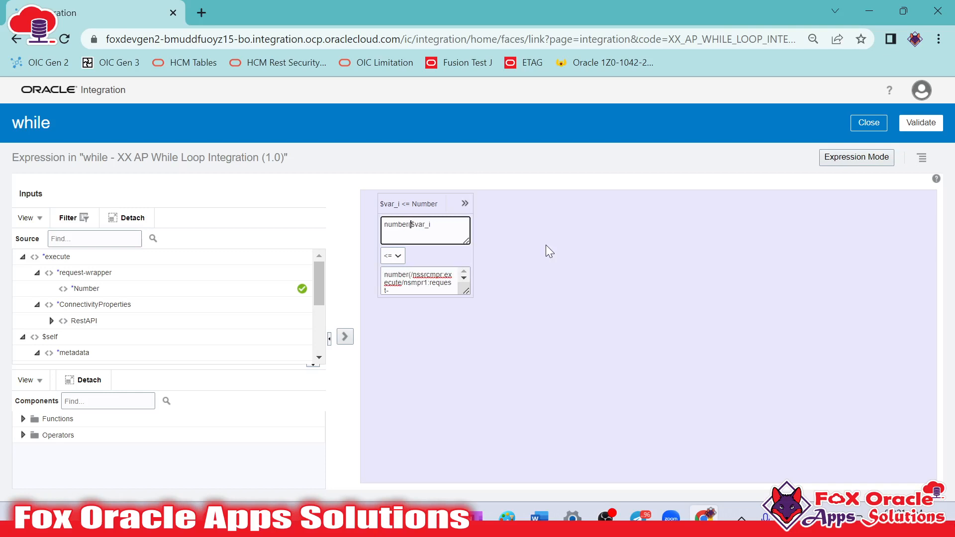
pyautogui.write(')')
pyautogui.click(921, 122)
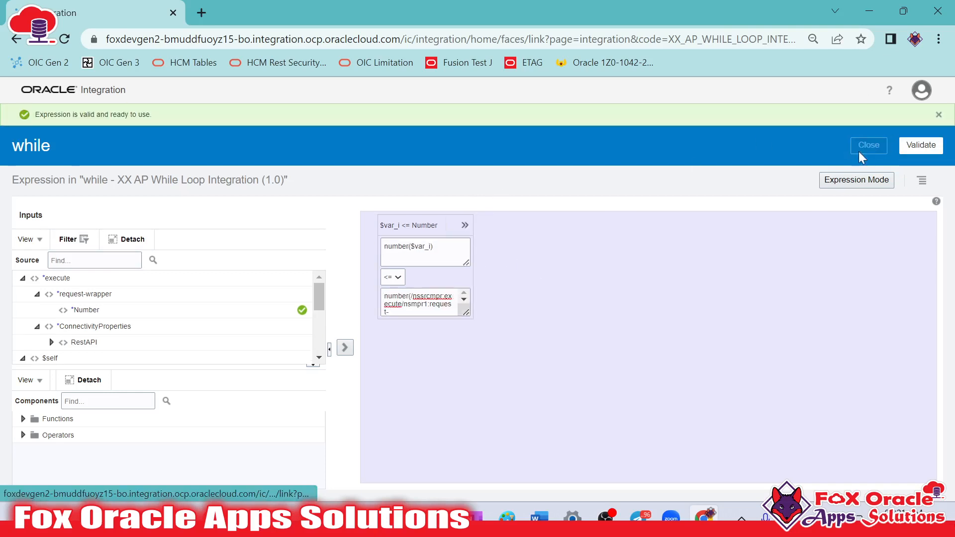
# Close the expression editor, validate and close the while action, and save and close the integration
pyautogui.click(858, 147)
pyautogui.click(919, 127)
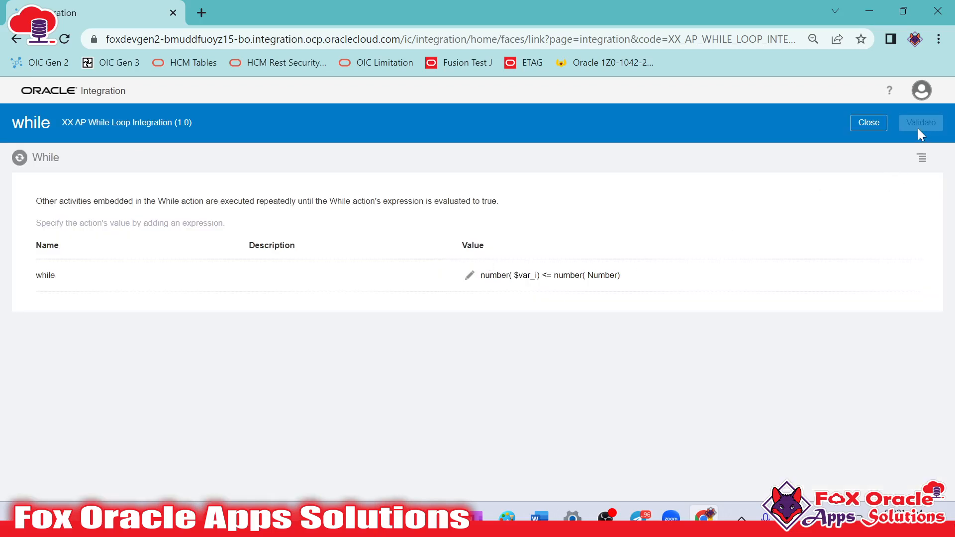
pyautogui.click(881, 146)
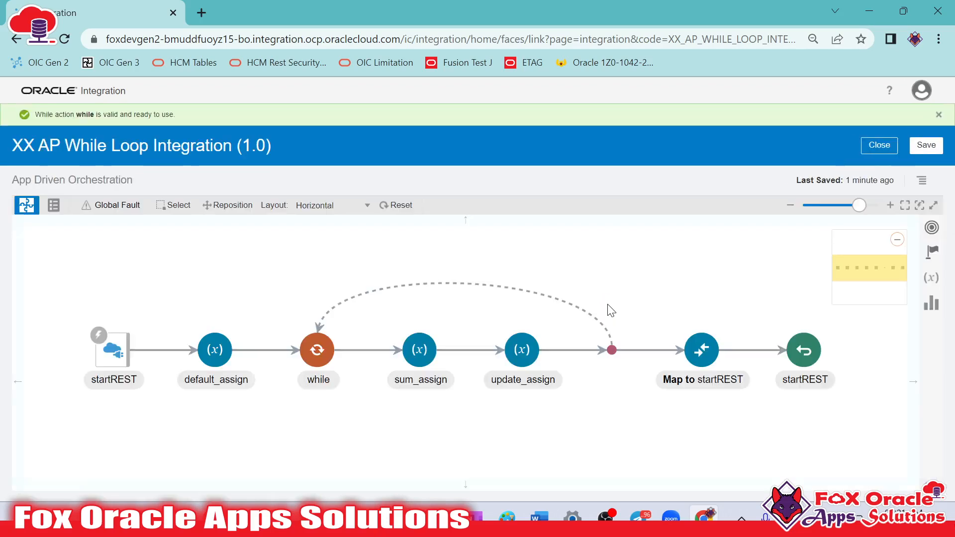
pyautogui.click(925, 146)
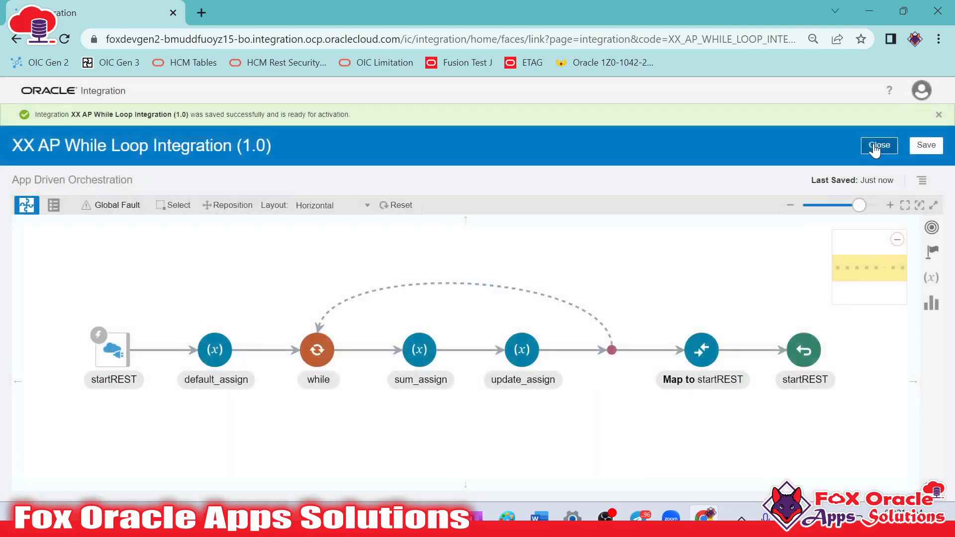
pyautogui.click(879, 145)
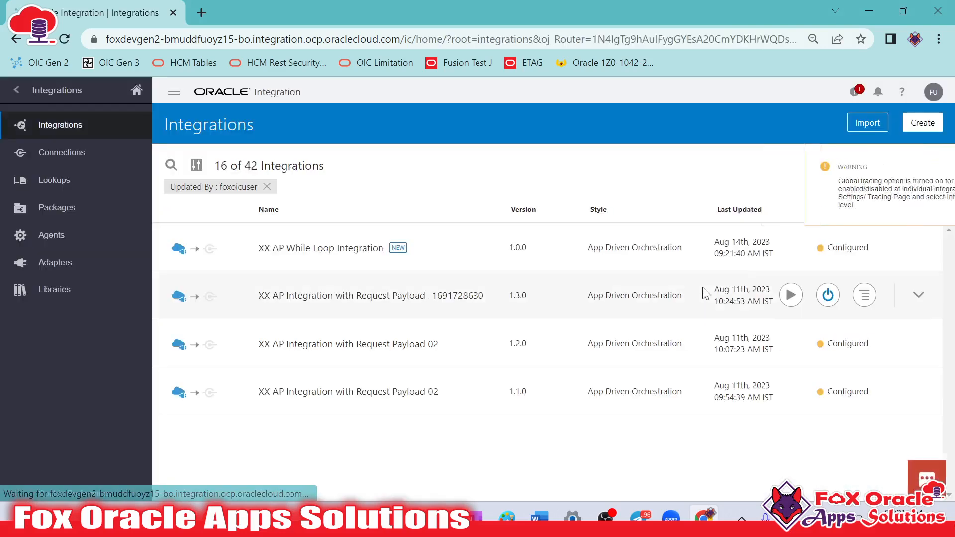
# Activate XX AP While Loop Integration and refresh the integrations list to update its status
pyautogui.click(830, 247)
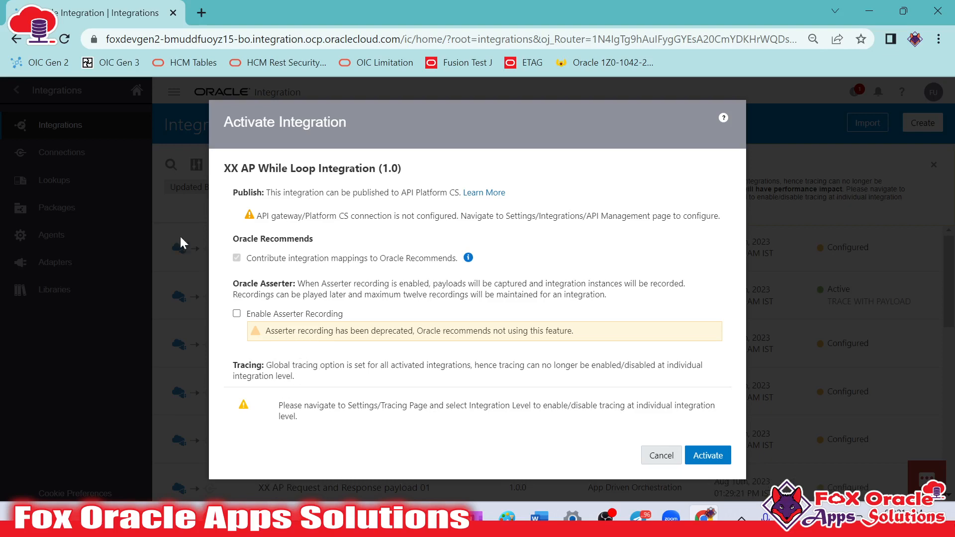
pyautogui.click(707, 456)
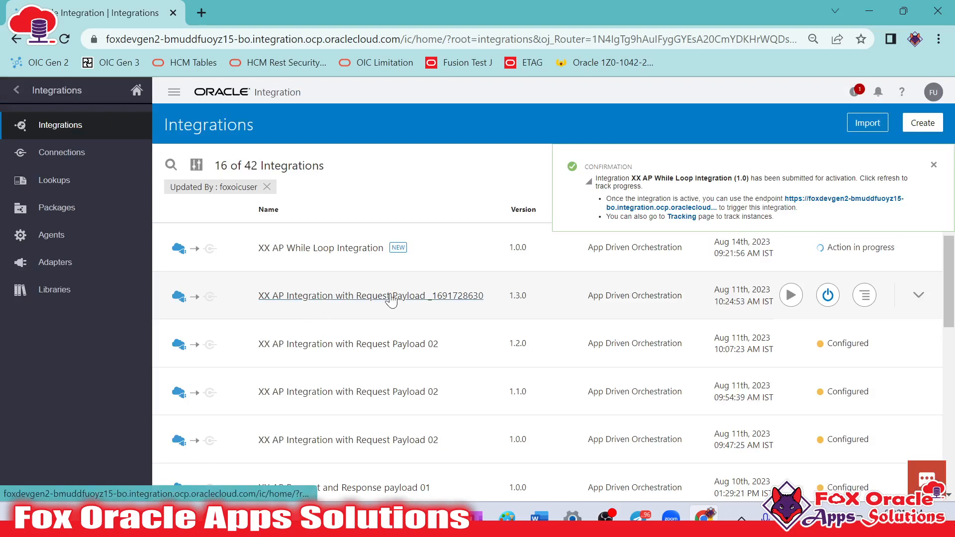
pyautogui.click(934, 164)
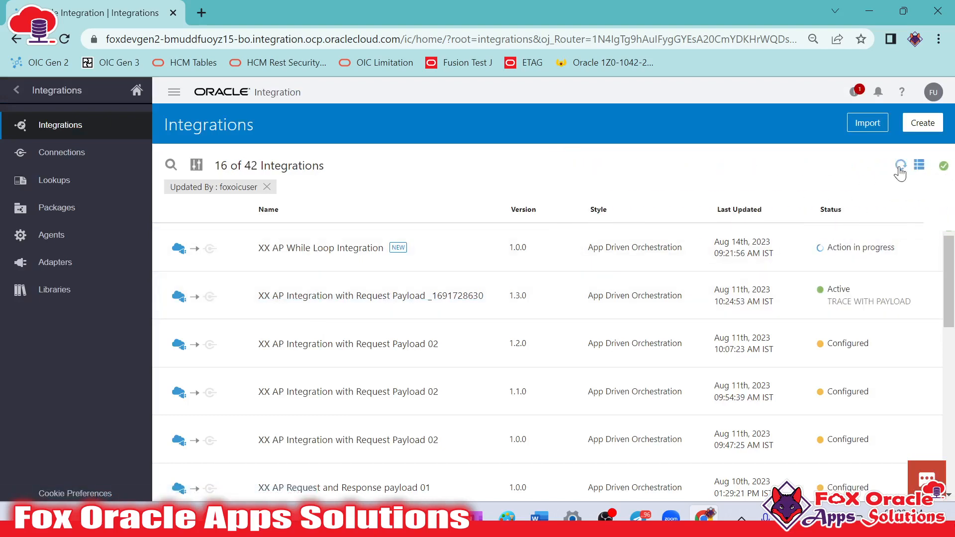
pyautogui.click(902, 165)
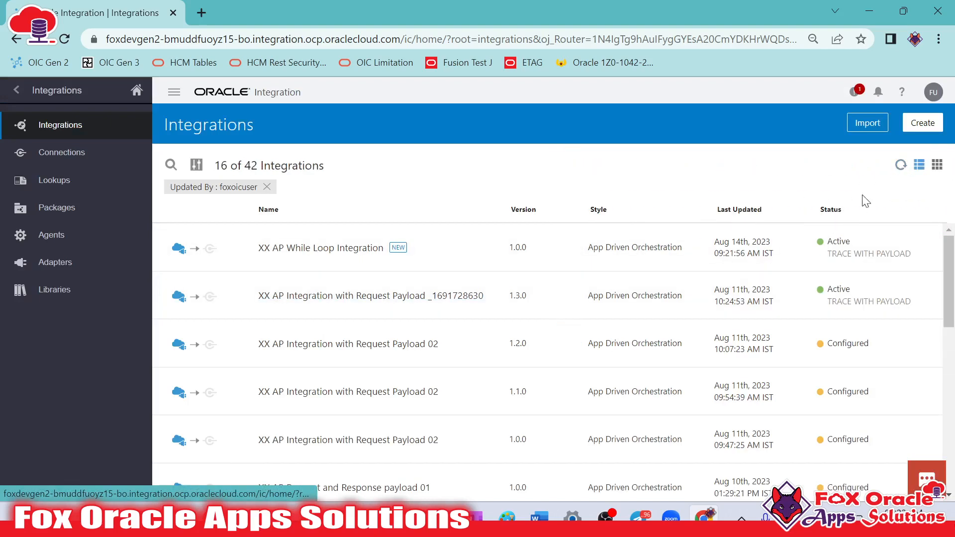
# Open the test page for XX AP While Loop Integration and run it with Number set to 3
pyautogui.click(792, 247)
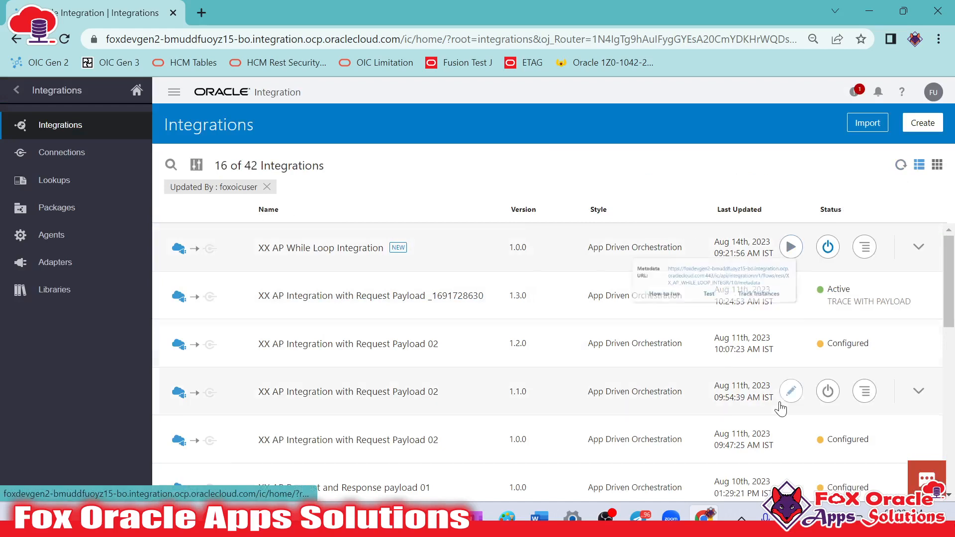
pyautogui.click(663, 314)
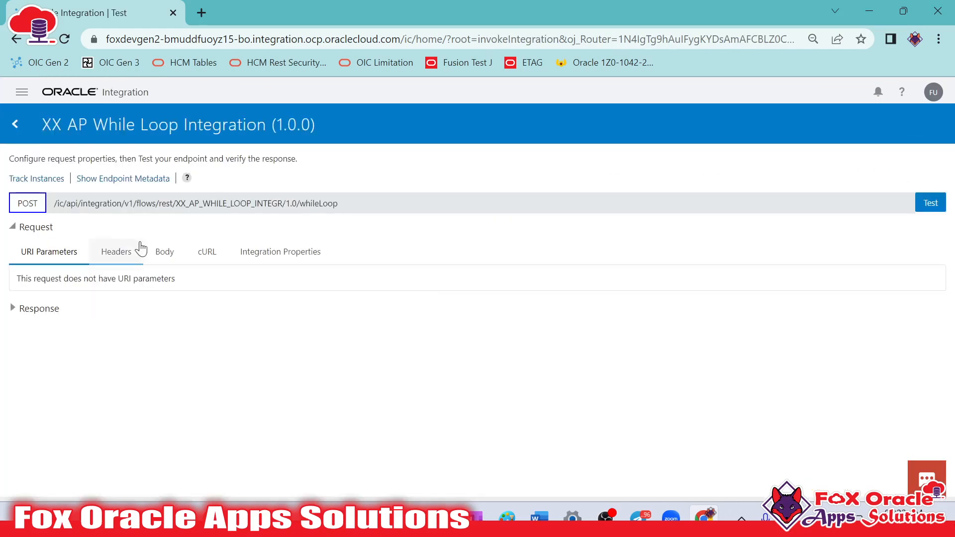
pyautogui.click(165, 252)
pyautogui.moveTo(114, 312); pyautogui.dragTo(125, 312)
pyautogui.write('3')
pyautogui.click(930, 203)
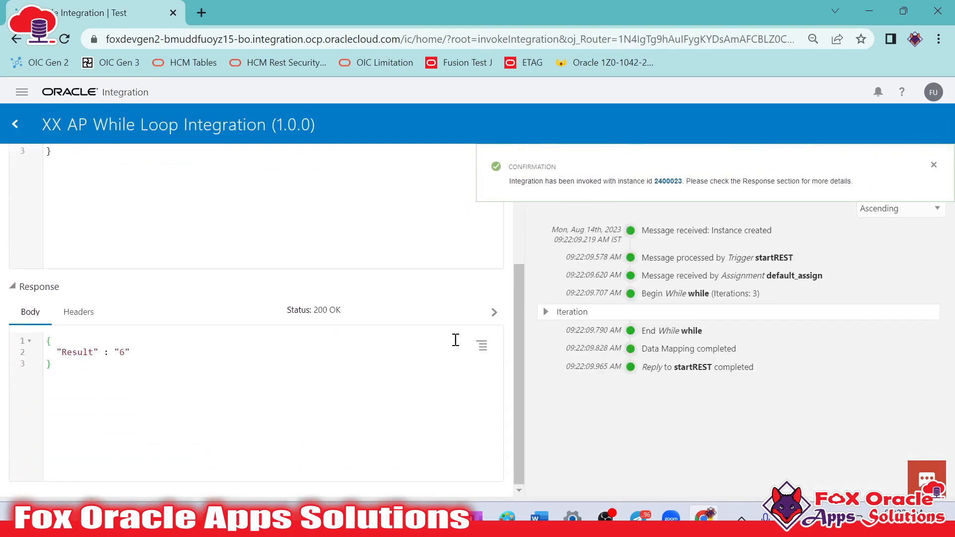
# Note the sum 1+2+3 below the request payload to compare it with the response, and clear it again
pyautogui.scroll(2, 417, 384)
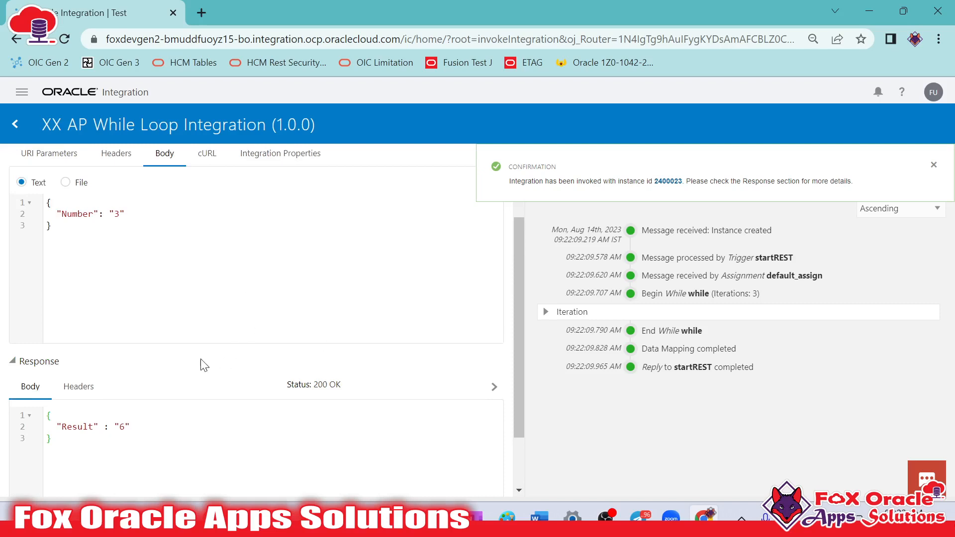
pyautogui.moveTo(117, 217); pyautogui.dragTo(121, 217)
pyautogui.click(130, 264)
pyautogui.press('Return')
pyautogui.press('Return')
pyautogui.press('Return')
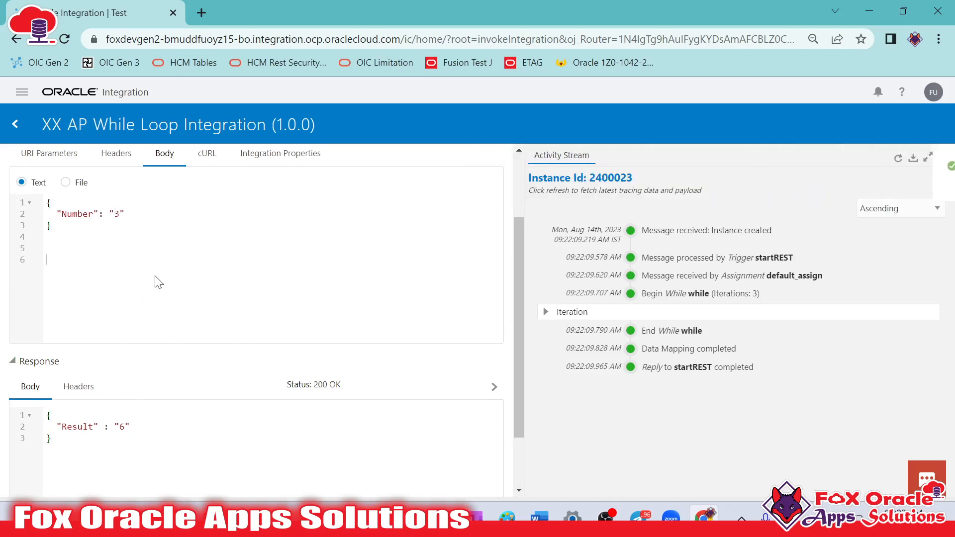
pyautogui.write('1+2+3')
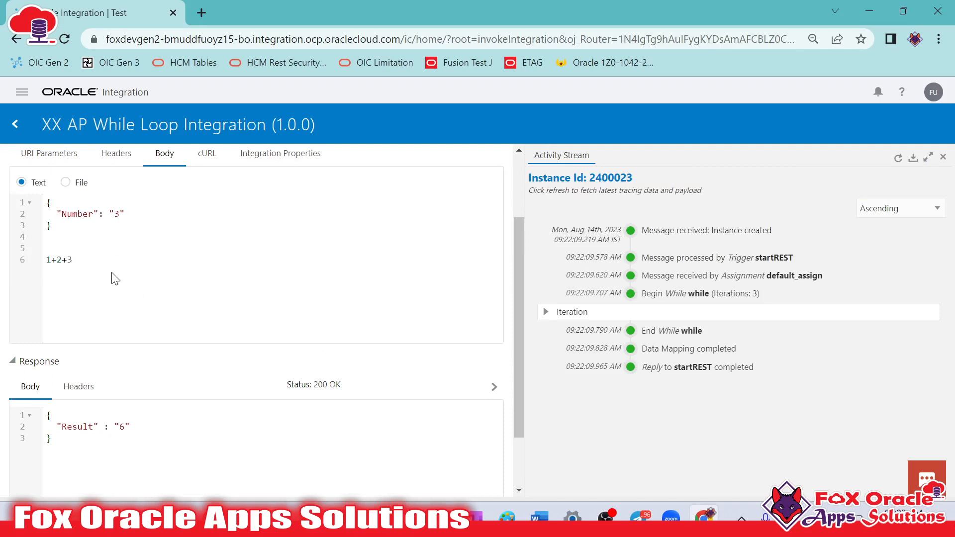
pyautogui.moveTo(75, 259); pyautogui.dragTo(45, 270)
pyautogui.press('BackSpace')
pyautogui.press('BackSpace')
# Expand the loop's iterations in the activity stream and examine the sum_assign and update_assign entries of each pass
pyautogui.moveTo(116, 213); pyautogui.dragTo(122, 214)
pyautogui.click(546, 312)
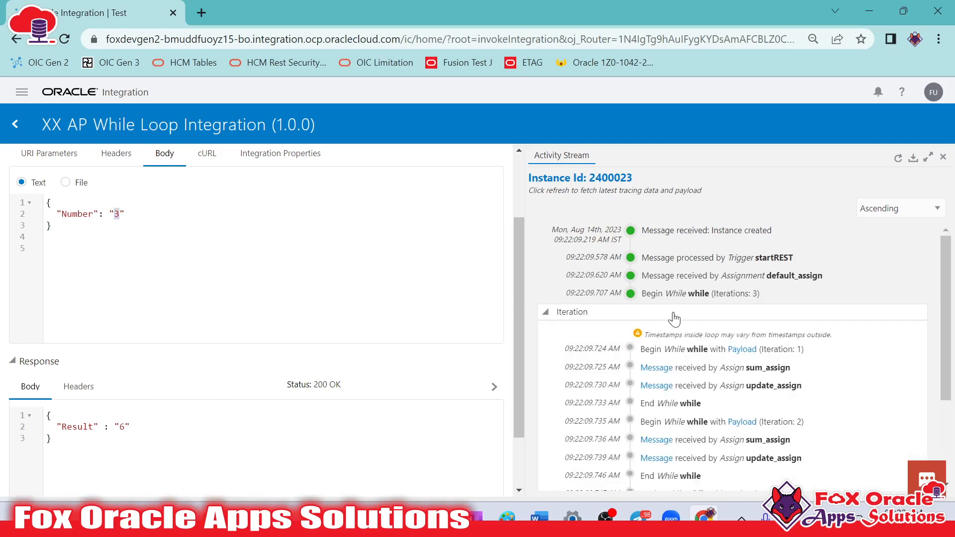
pyautogui.scroll(-3, 665, 318)
pyautogui.scroll(3, 689, 324)
pyautogui.scroll(-1, 774, 390)
pyautogui.scroll(-1, 770, 428)
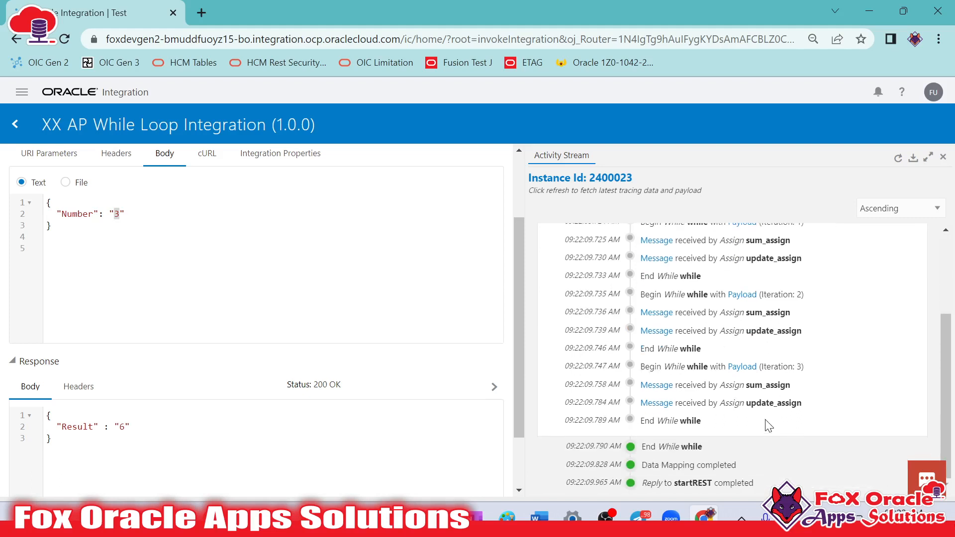
# Set Number to 7 in the request body, run the test and check the Result in the response
pyautogui.scroll(2, 286, 309)
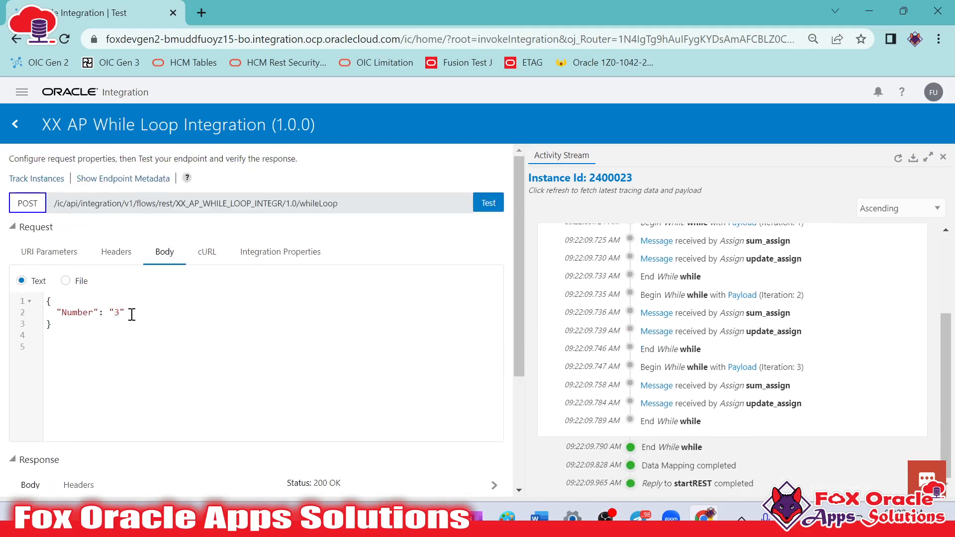
pyautogui.write('7')
pyautogui.click(489, 203)
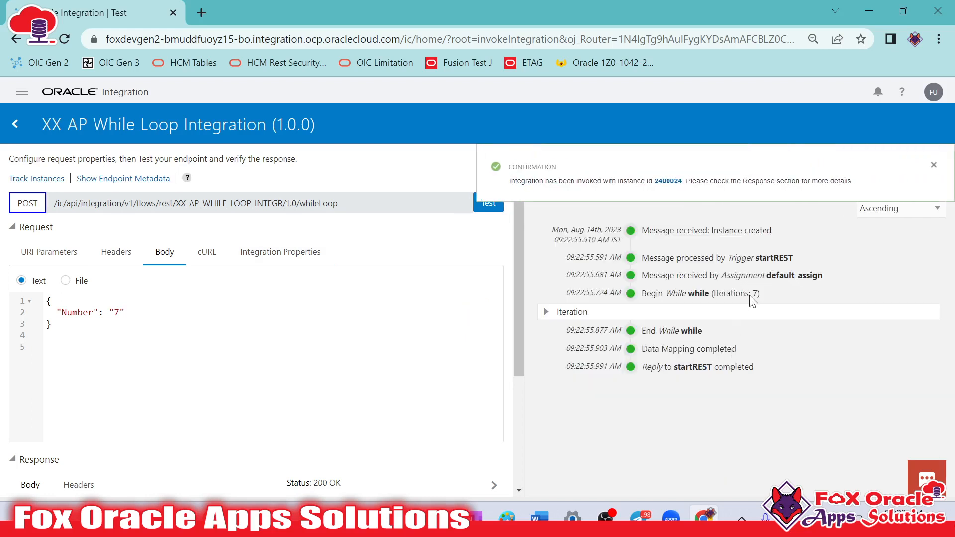
pyautogui.scroll(-4, 256, 366)
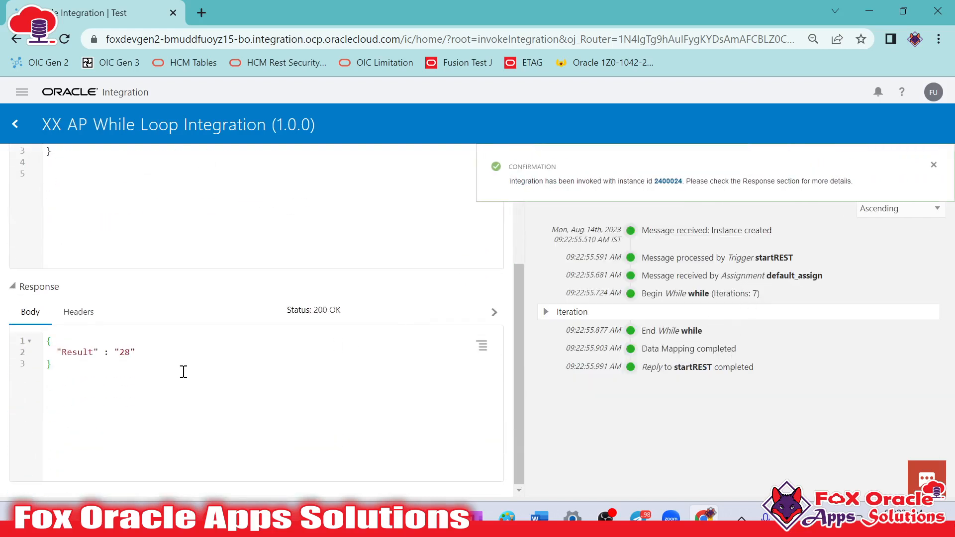
pyautogui.doubleClick(124, 352)
# Write out the sum starting 1+2+3+4+5 below the request payload as a check, and clear it again
pyautogui.scroll(2, 148, 357)
pyautogui.click(141, 316)
pyautogui.press('Return')
pyautogui.press('Return')
pyautogui.write('1+2+3+4+5=')
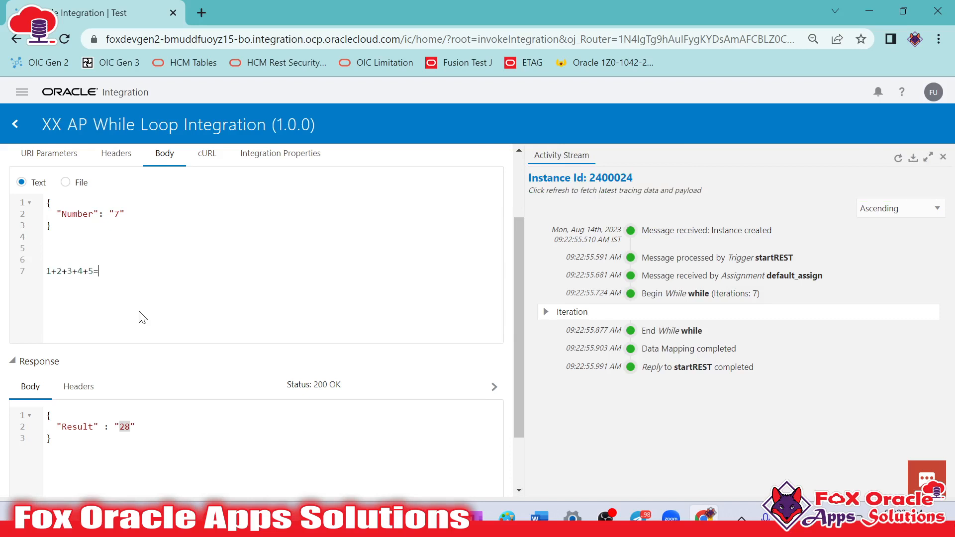
pyautogui.moveTo(118, 276); pyautogui.dragTo(94, 276)
pyautogui.click(94, 277)
pyautogui.click(103, 274)
pyautogui.press('BackSpace')
pyautogui.write('+')
pyautogui.moveTo(128, 283); pyautogui.dragTo(60, 254)
pyautogui.press('BackSpace')
pyautogui.press('BackSpace')
# Review the test's request and response, and return to the Integrations list
pyautogui.scroll(2, 150, 288)
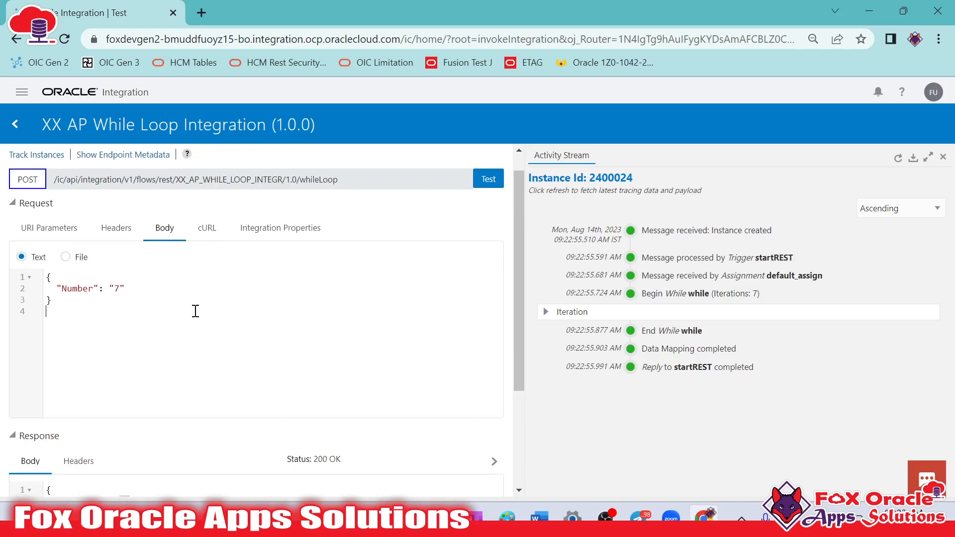
pyautogui.scroll(-3, 393, 246)
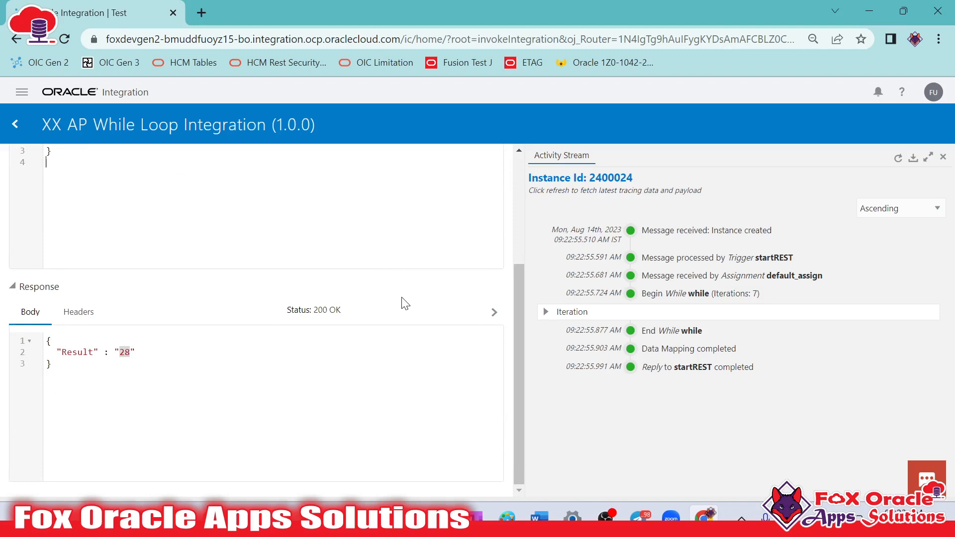
pyautogui.scroll(3, 402, 298)
pyautogui.click(232, 360)
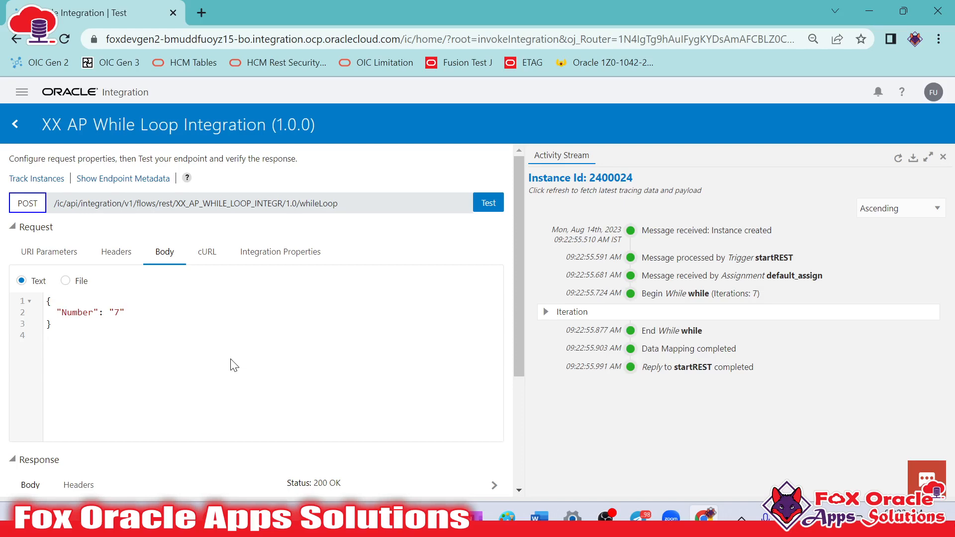
pyautogui.click(15, 125)
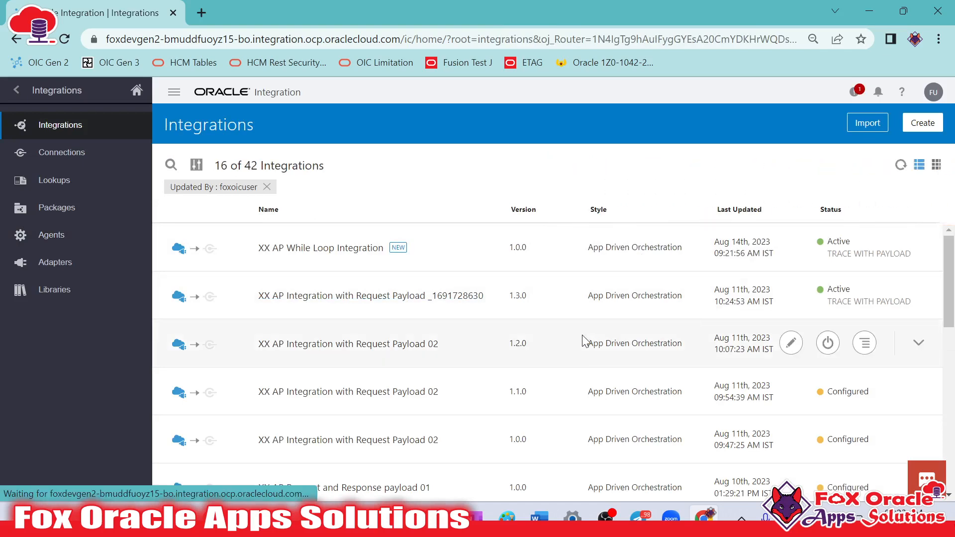
pyautogui.hotkey('alt', 'Tab')
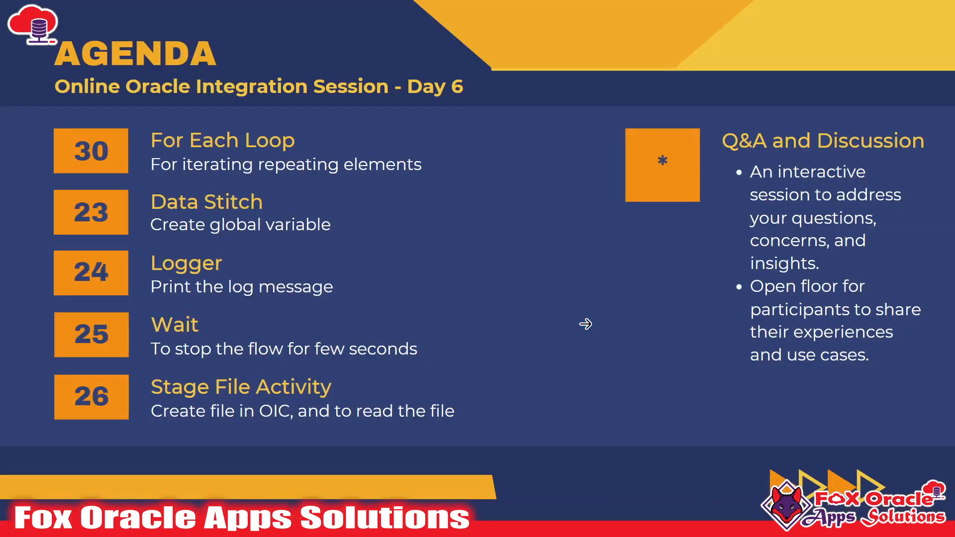
pyautogui.hotkey('alt', 'Tab')
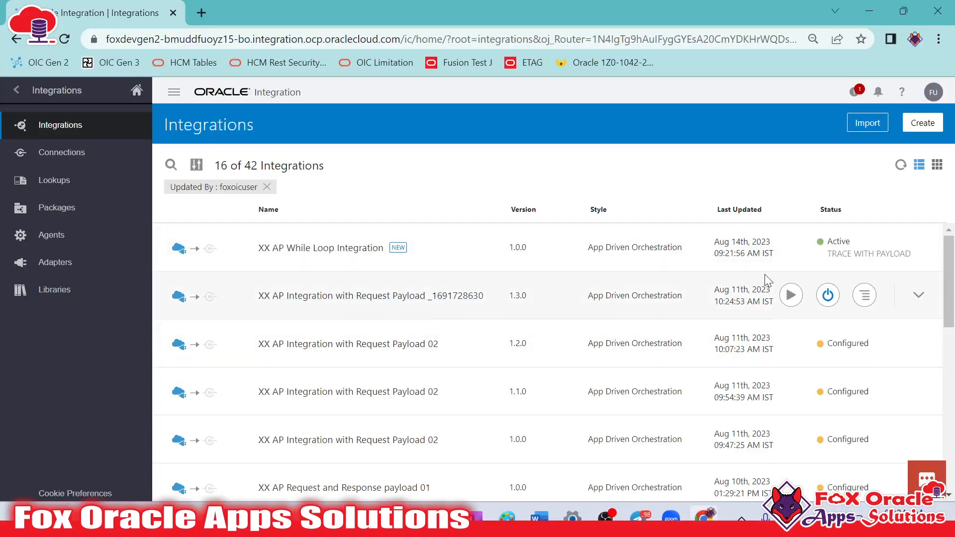
pyautogui.click(828, 247)
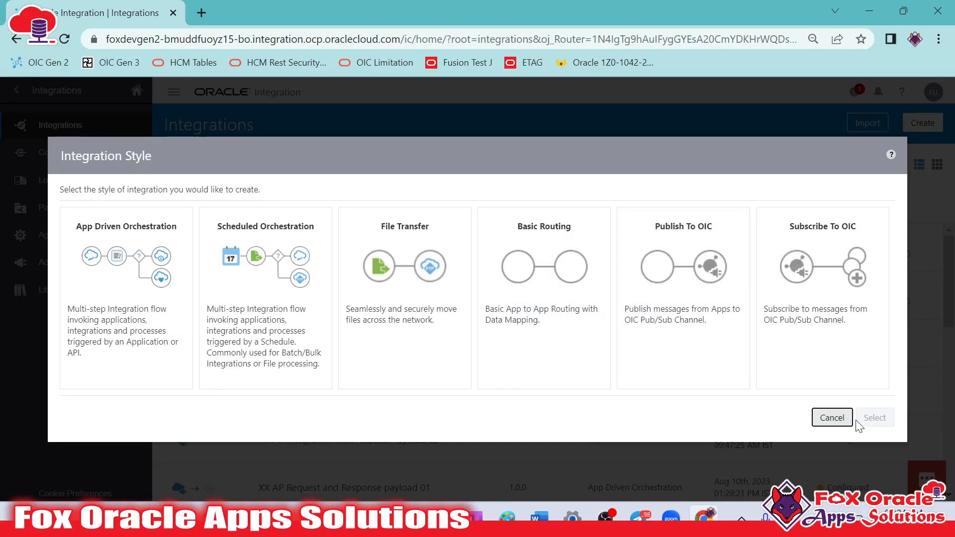
pyautogui.click(827, 419)
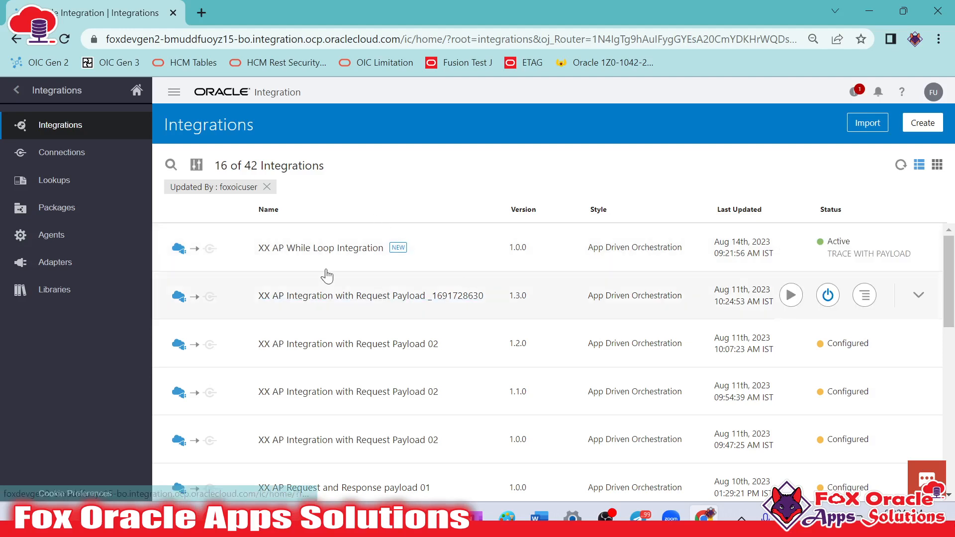
# Create an App Driven Orchestration integration named XX Global Variable 01
pyautogui.click(923, 123)
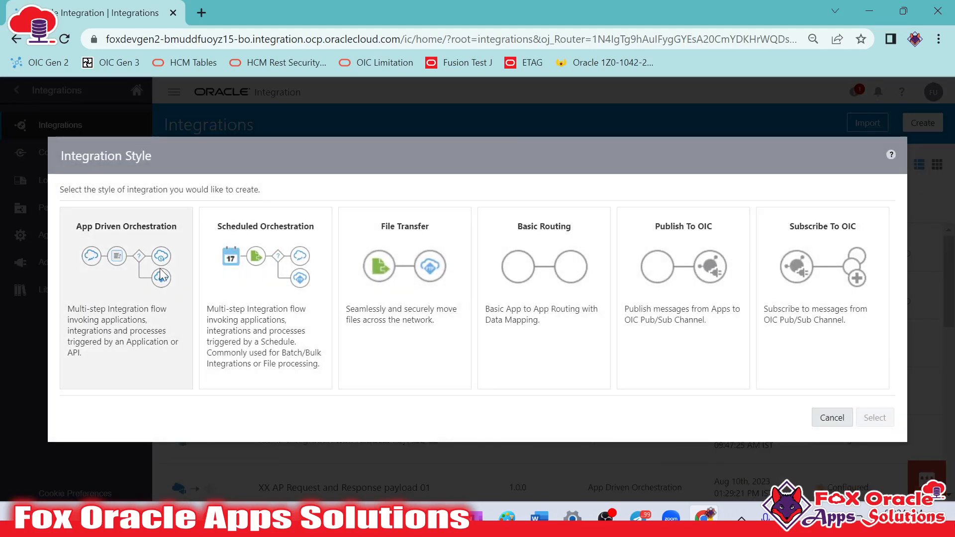
pyautogui.click(160, 275)
pyautogui.click(864, 418)
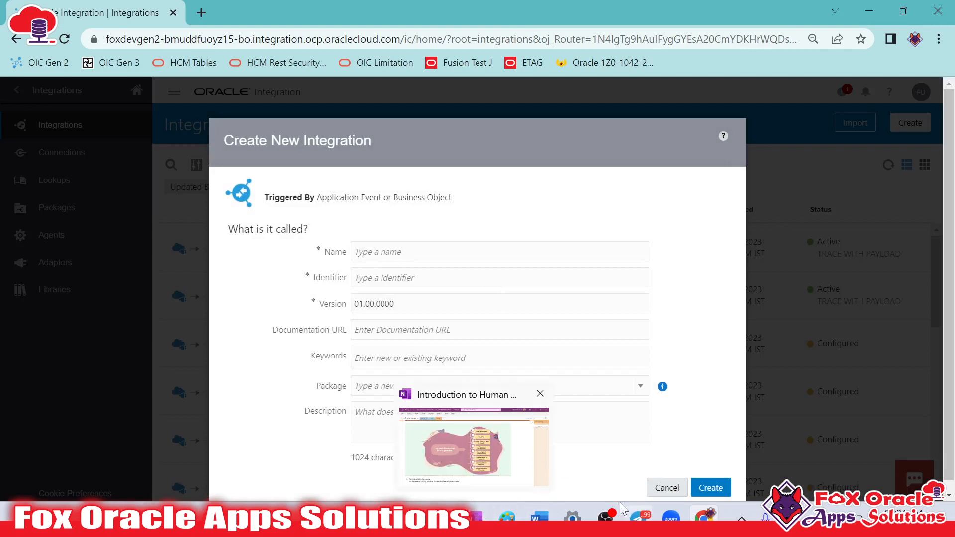
pyautogui.click(449, 254)
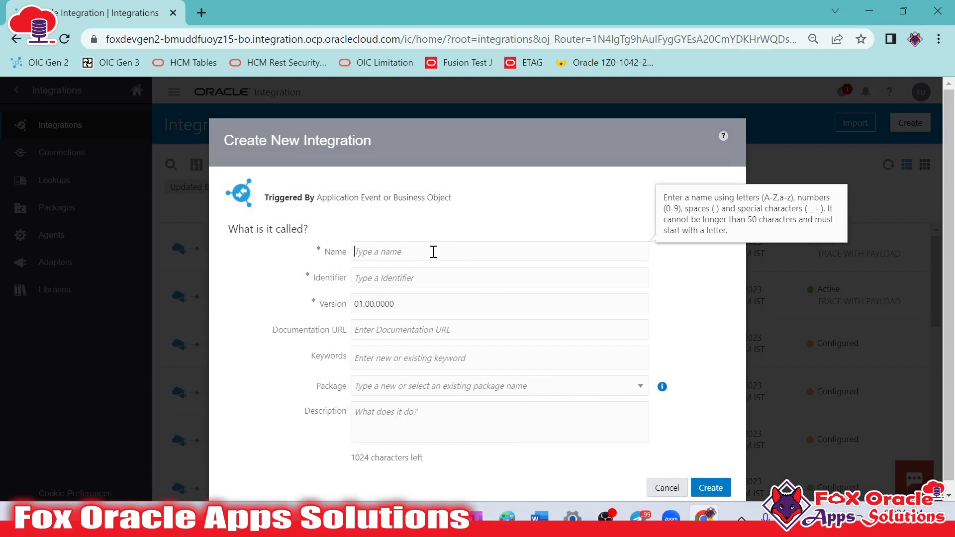
pyautogui.write('XX')
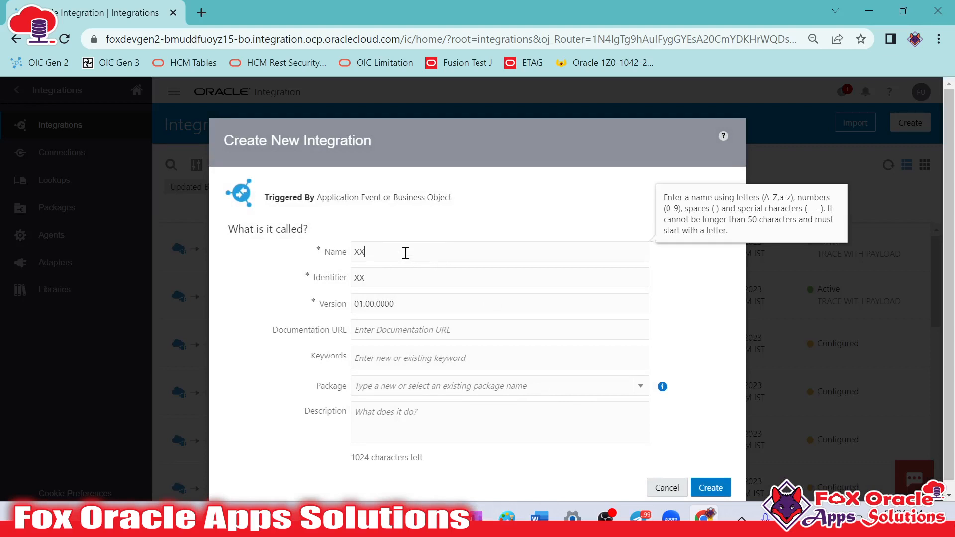
pyautogui.write(' Global Variable 01')
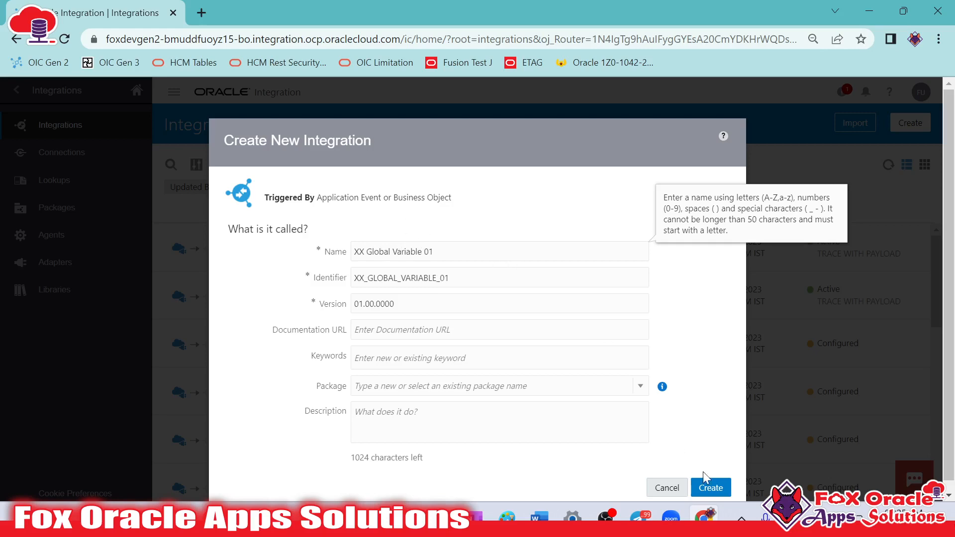
pyautogui.click(706, 485)
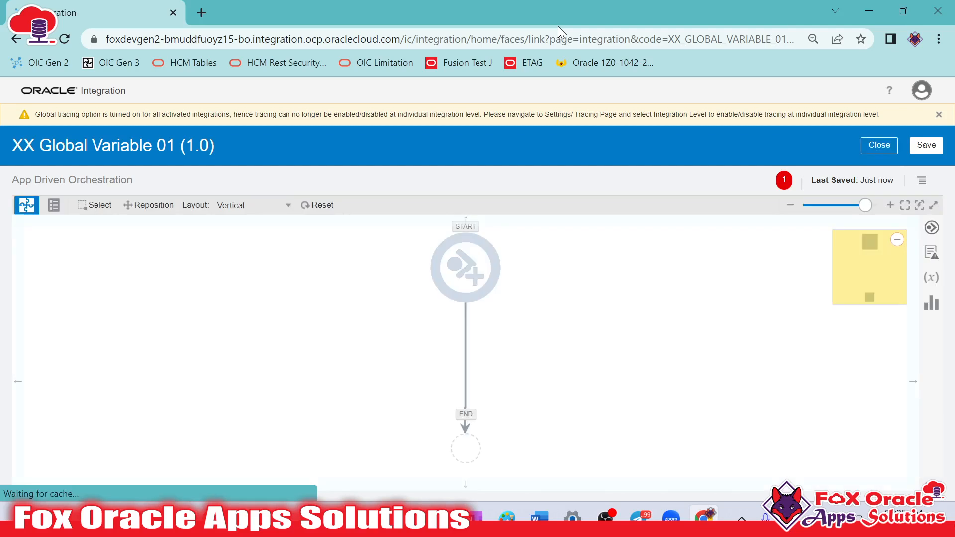
# Switch to the Zoom meeting's participant list, mute the unmuted guest, and close the list
pyautogui.moveTo(557, 26)
pyautogui.click(453, 44)
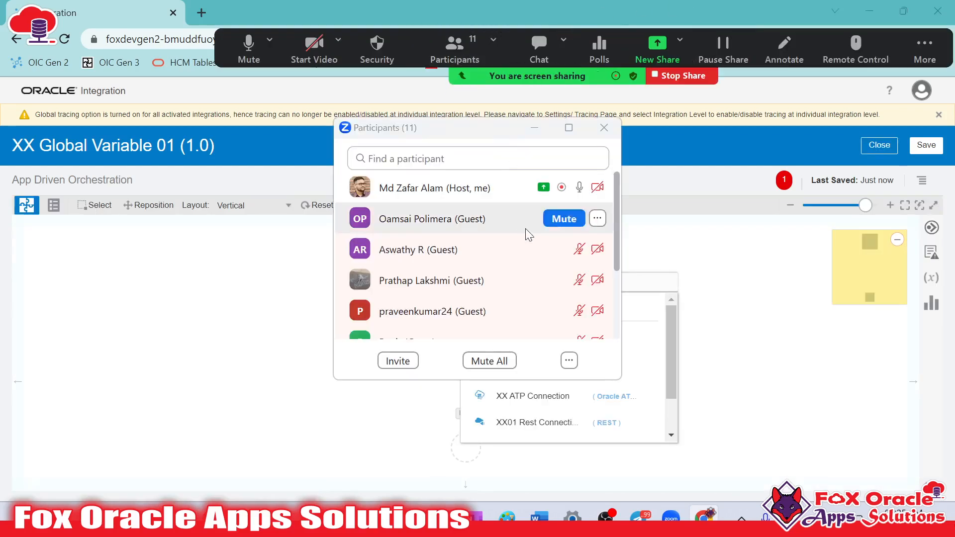
pyautogui.click(598, 219)
pyautogui.click(561, 222)
pyautogui.scroll(-3, 537, 278)
pyautogui.scroll(5, 542, 255)
pyautogui.click(604, 128)
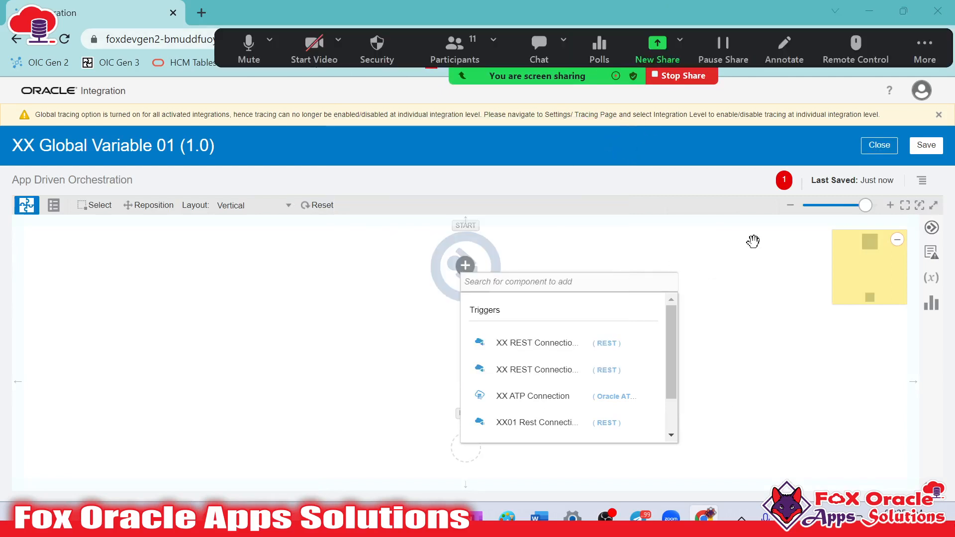
# Hide the Zoom meeting's floating controls so they do not cover the integration canvas
pyautogui.click(925, 48)
pyautogui.click(658, 256)
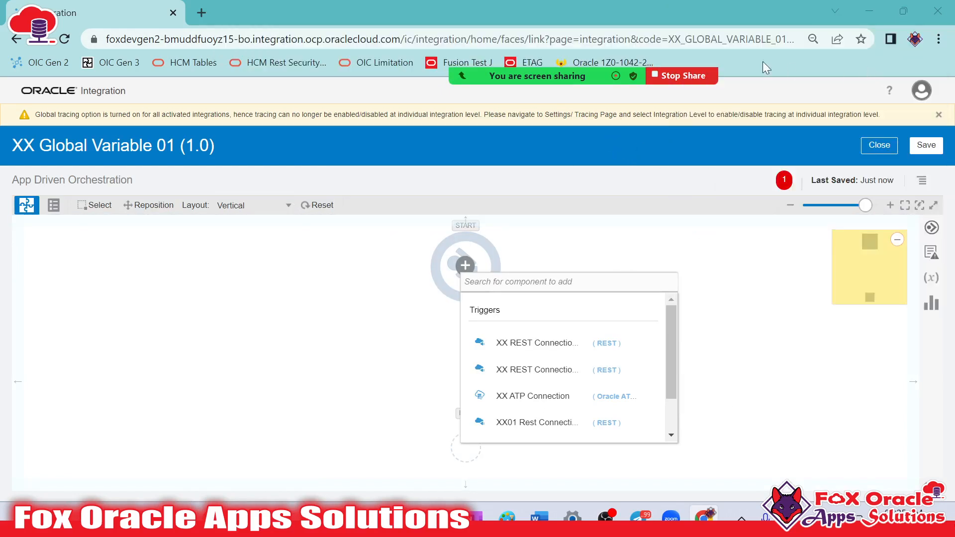
pyautogui.moveTo(664, 61)
pyautogui.click(918, 50)
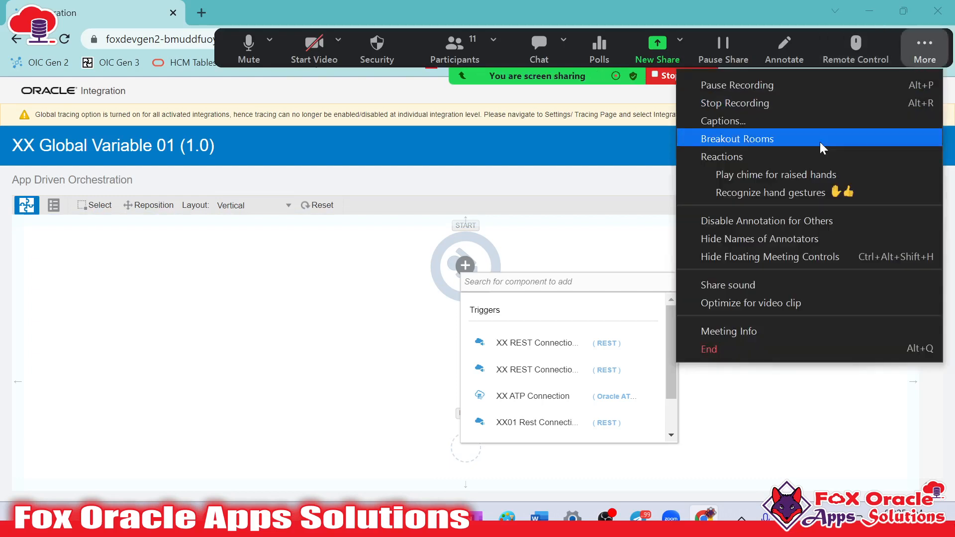
pyautogui.click(743, 253)
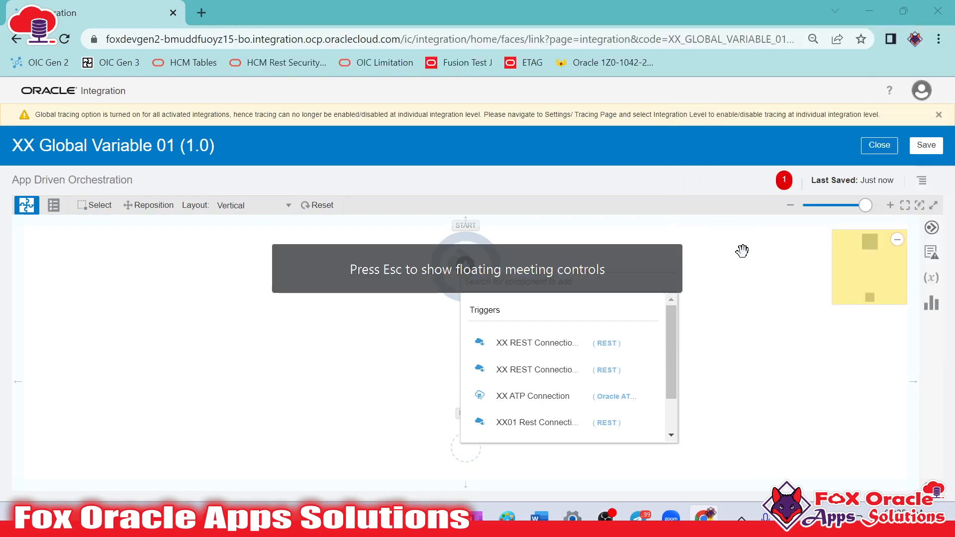
# Dismiss the component search on the canvas and set the orchestration layout to Horizontal
pyautogui.click(290, 373)
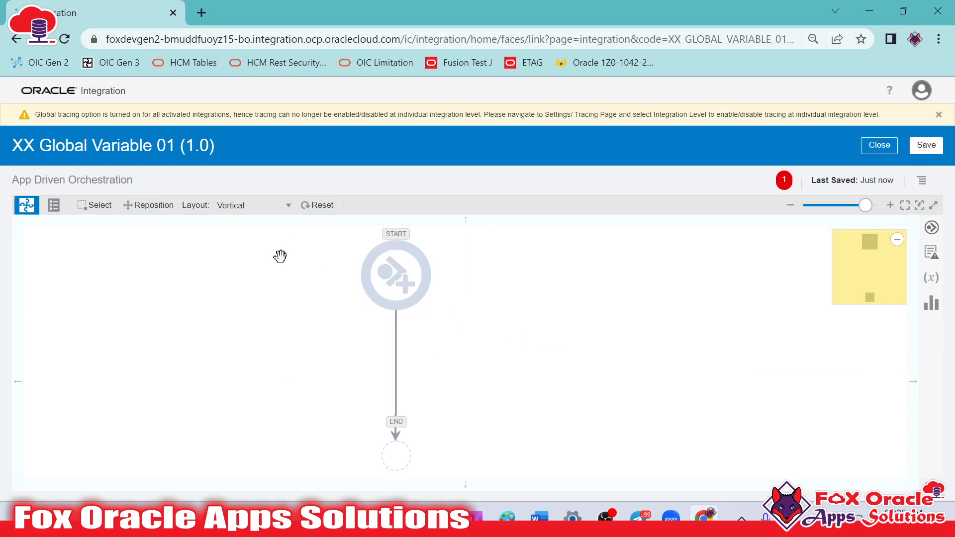
pyautogui.click(273, 205)
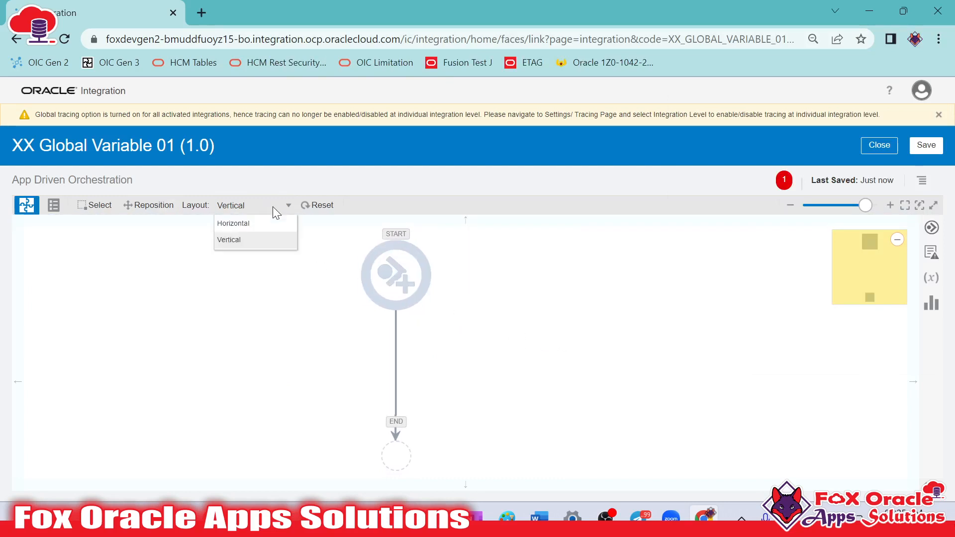
pyautogui.click(254, 230)
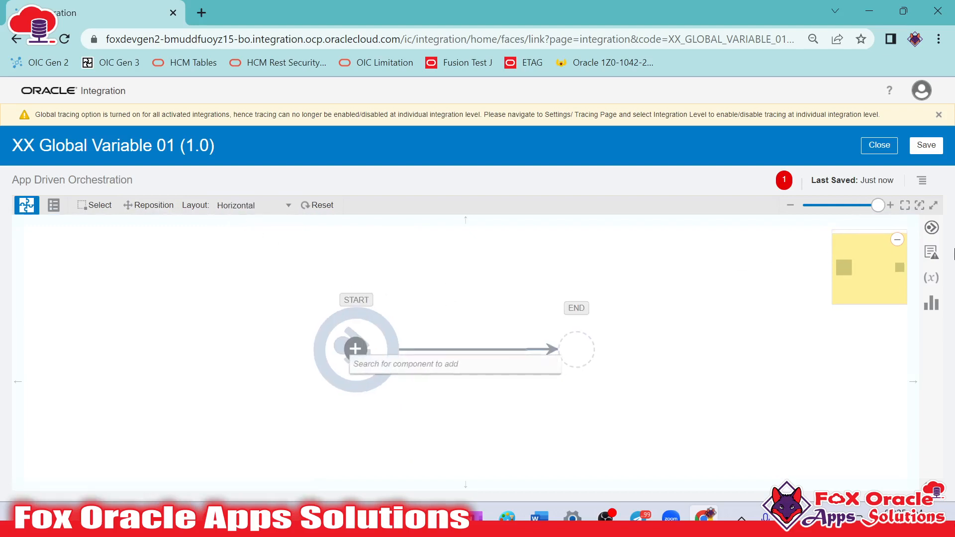
# Add a REST connection as the integration's start trigger and name its endpoint startREST
pyautogui.click(933, 228)
pyautogui.click(672, 291)
pyautogui.moveTo(702, 343); pyautogui.dragTo(345, 324)
pyautogui.click(359, 214)
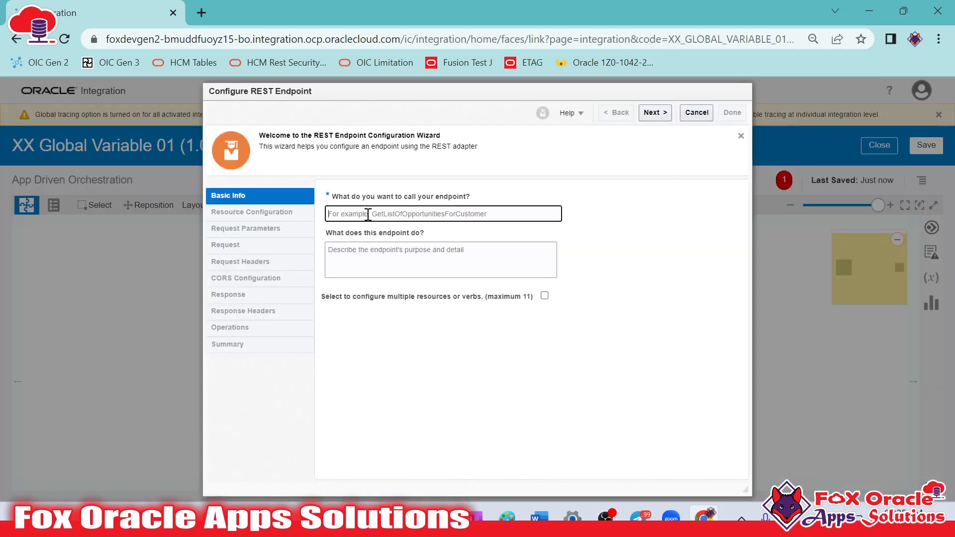
pyautogui.click(433, 256)
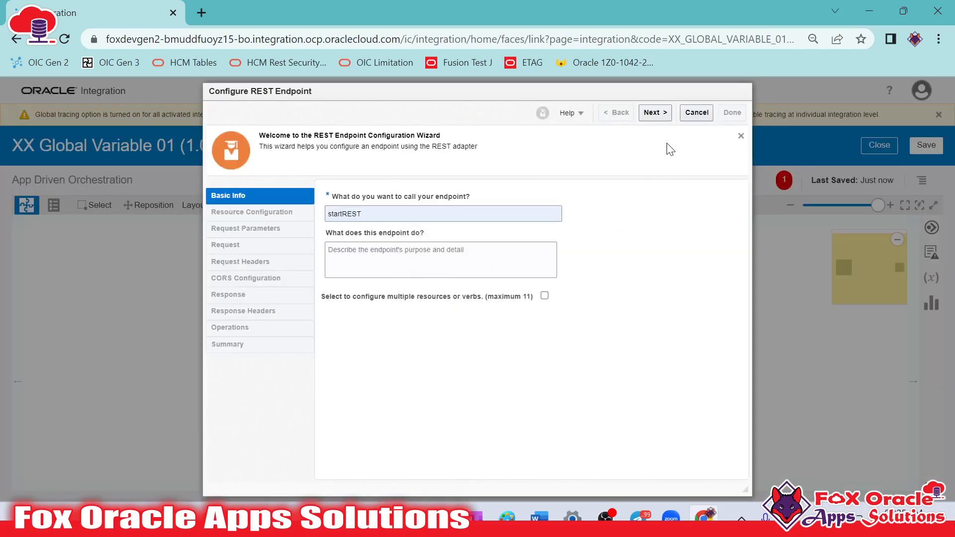
pyautogui.click(656, 113)
# Set the endpoint's relative resource URI to /globalVar and its action to POST, and finish the endpoint configuration
pyautogui.scroll(-1, 561, 271)
pyautogui.scroll(1, 547, 251)
pyautogui.scroll(-1, 542, 247)
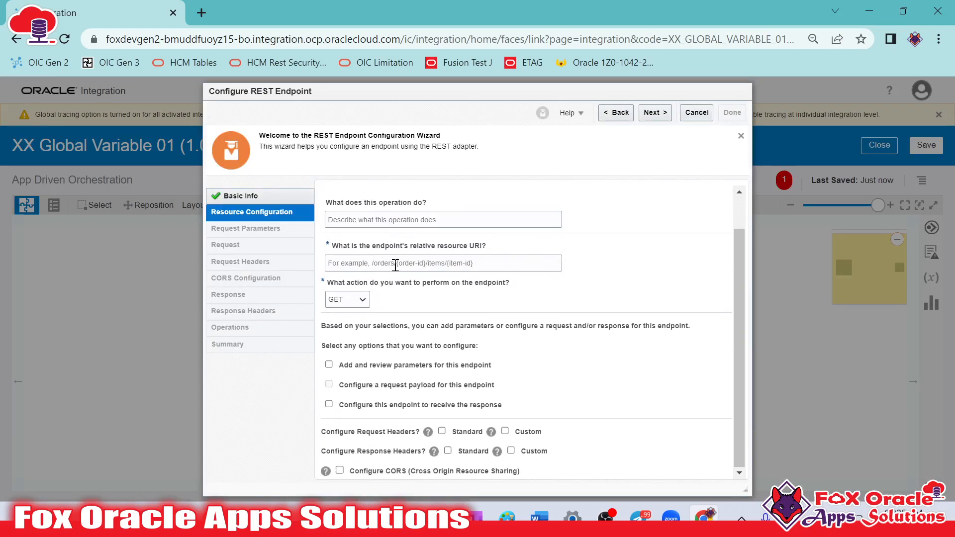
pyautogui.click(362, 262)
pyautogui.write('/globalVar')
pyautogui.click(363, 306)
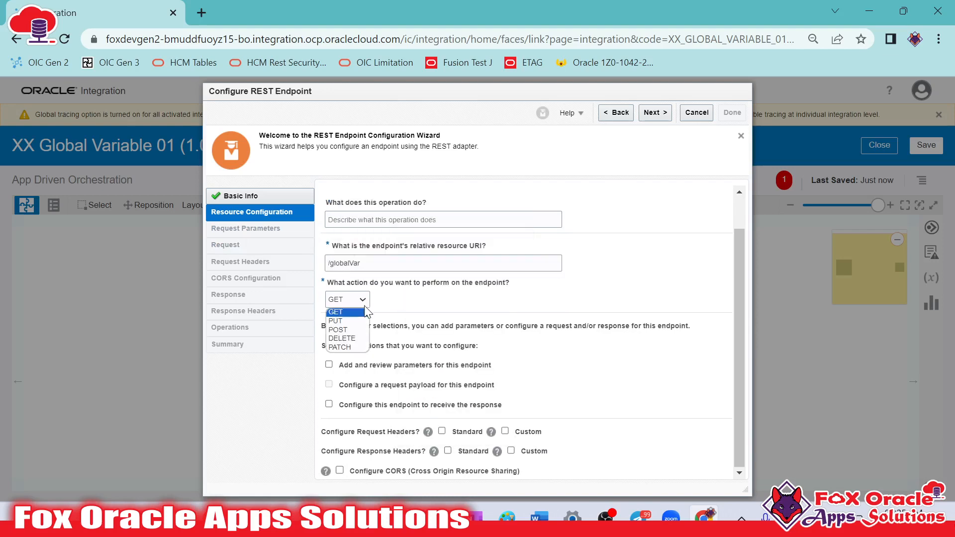
pyautogui.click(362, 310)
pyautogui.scroll(1, 360, 308)
pyautogui.click(355, 343)
pyautogui.click(354, 360)
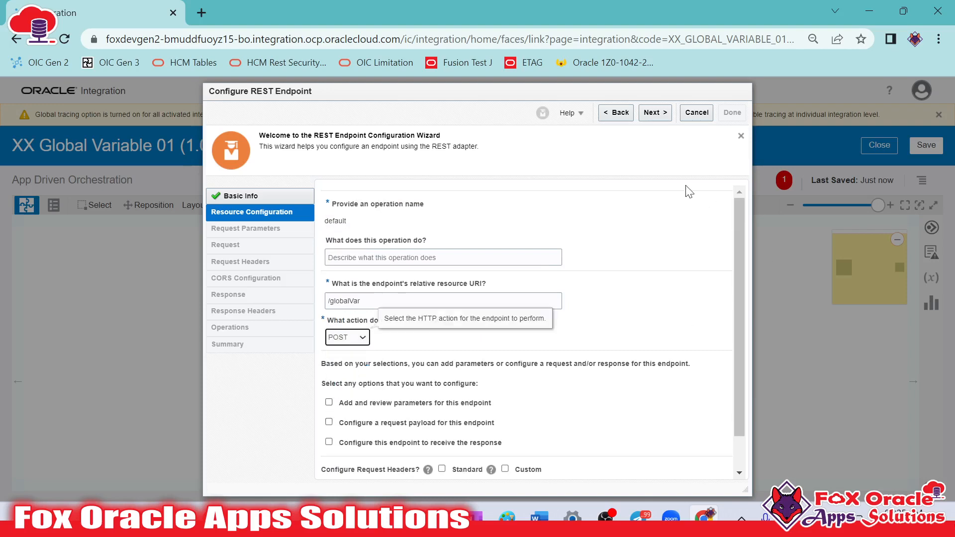
pyautogui.click(655, 113)
pyautogui.click(730, 114)
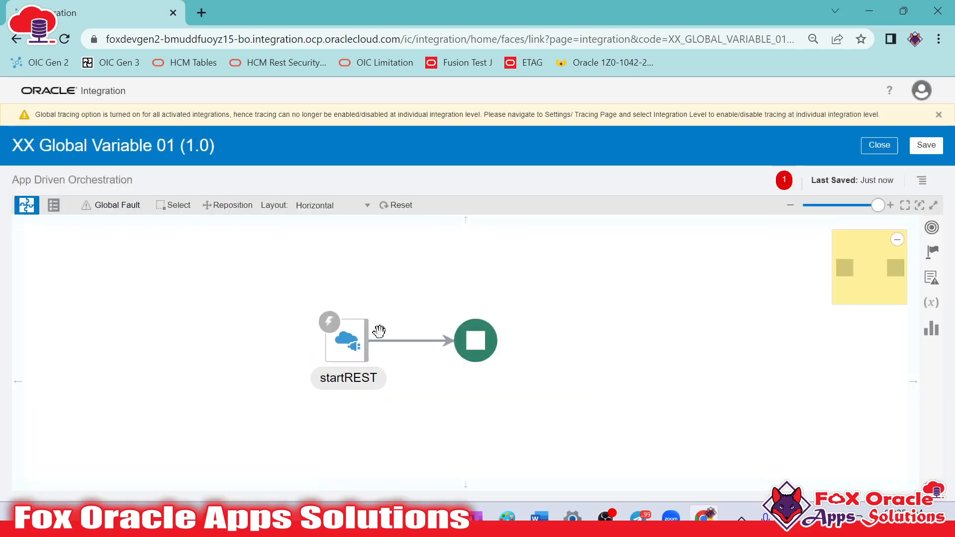
# Look over the available orchestration actions and dismiss the global tracing notice above the canvas
pyautogui.click(937, 261)
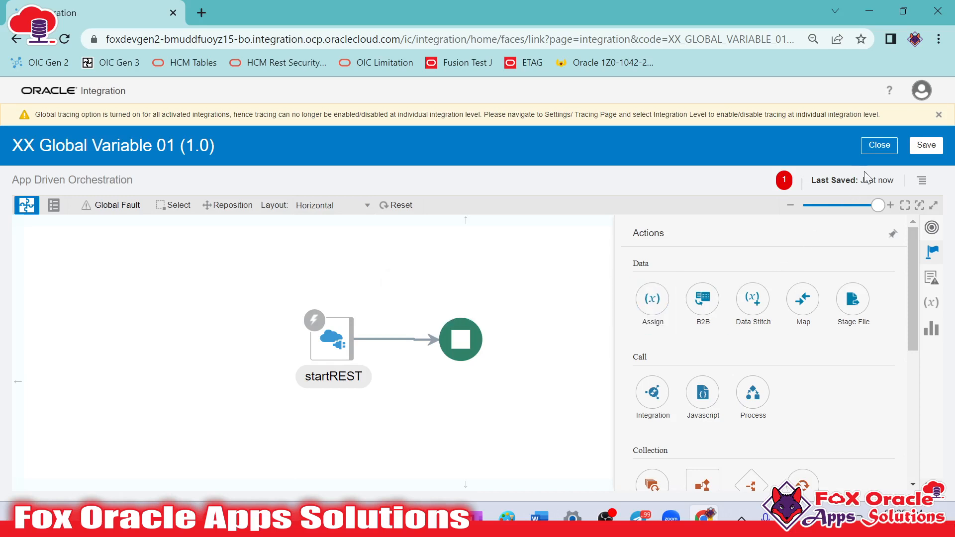
pyautogui.click(939, 114)
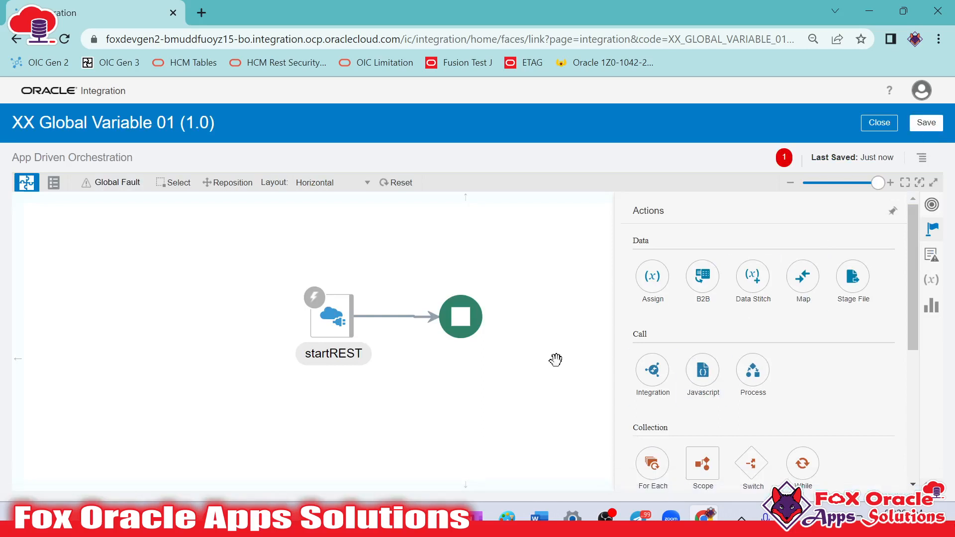
pyautogui.click(556, 360)
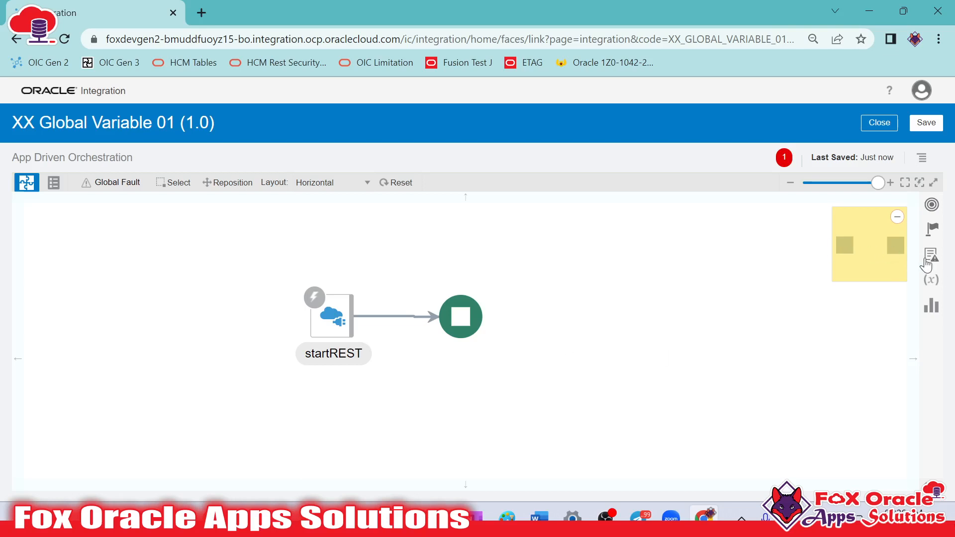
# Reopen the startREST trigger's configuration and enable both a request payload and a response for the endpoint
pyautogui.click(358, 299)
pyautogui.click(374, 279)
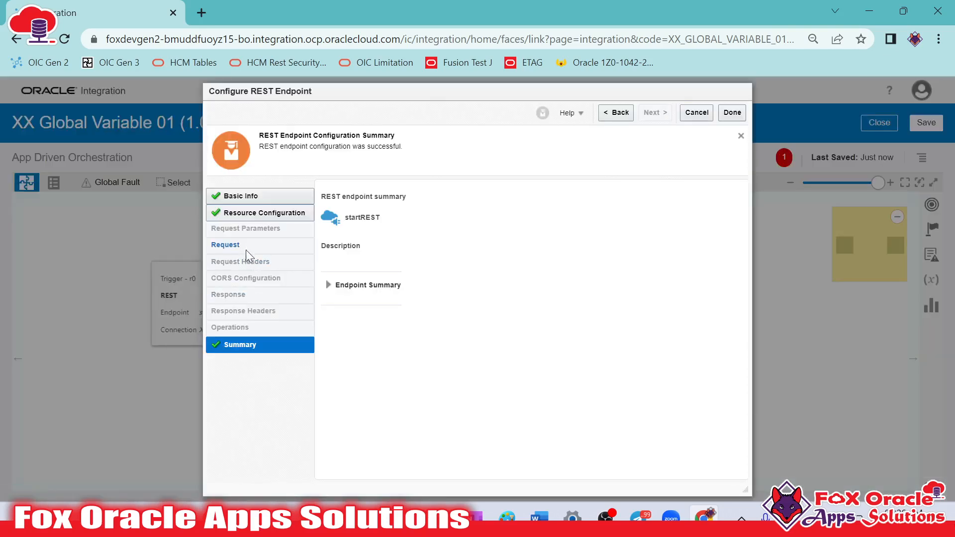
pyautogui.click(615, 113)
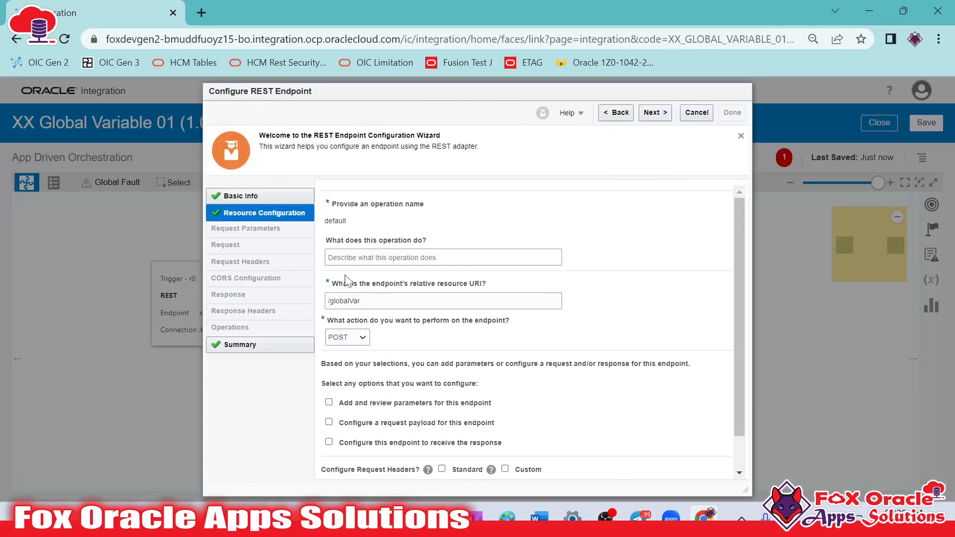
pyautogui.click(329, 422)
pyautogui.click(329, 442)
pyautogui.click(651, 113)
# Define the request payload as an inline JSON sample with Number1 "10" and Number2 "20"
pyautogui.click(448, 352)
pyautogui.click(373, 371)
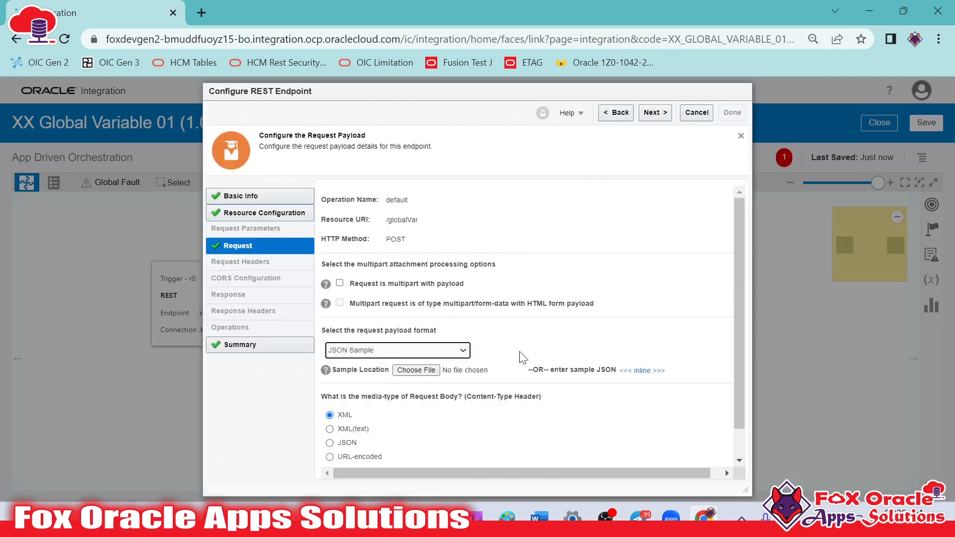
pyautogui.click(643, 372)
pyautogui.click(412, 248)
pyautogui.write('{')
pyautogui.press('Return')
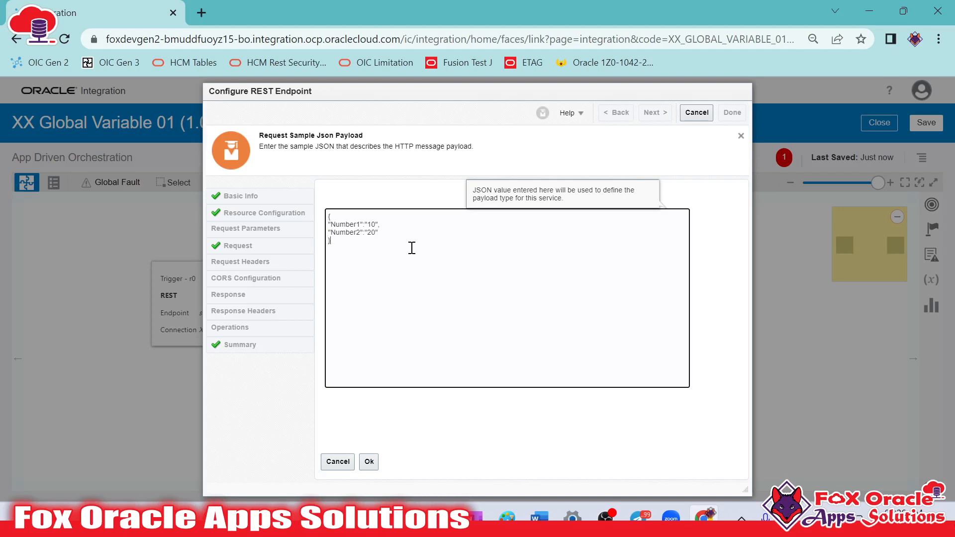
pyautogui.click(369, 462)
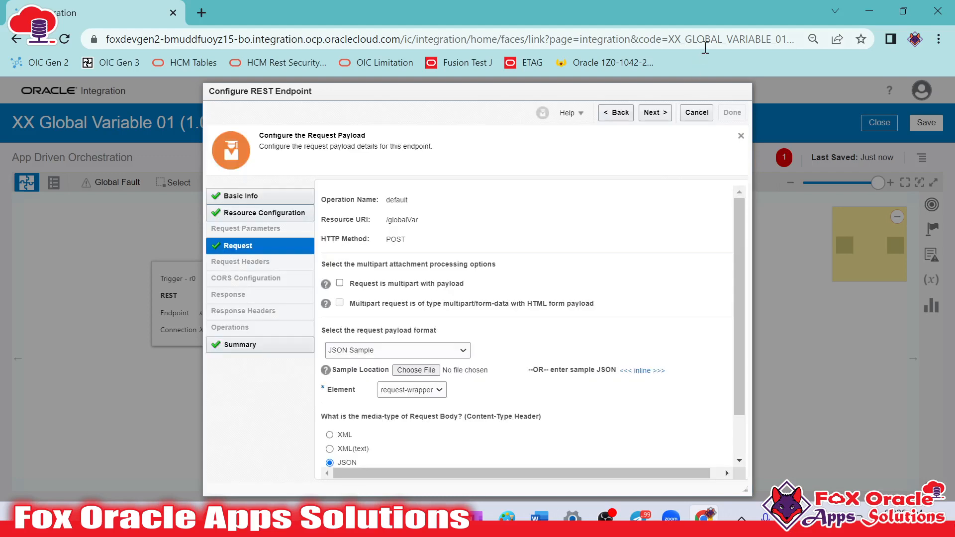
# Define the response payload as an inline JSON sample with empty Status and Result fields
pyautogui.click(656, 113)
pyautogui.click(416, 354)
pyautogui.click(348, 376)
pyautogui.click(646, 371)
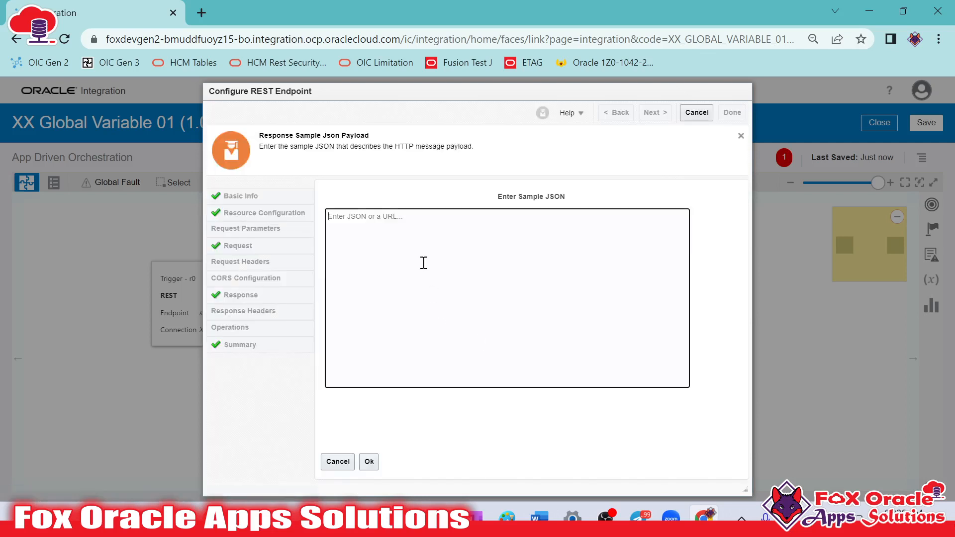
pyautogui.write('{')
pyautogui.press('BackSpace')
pyautogui.write('{')
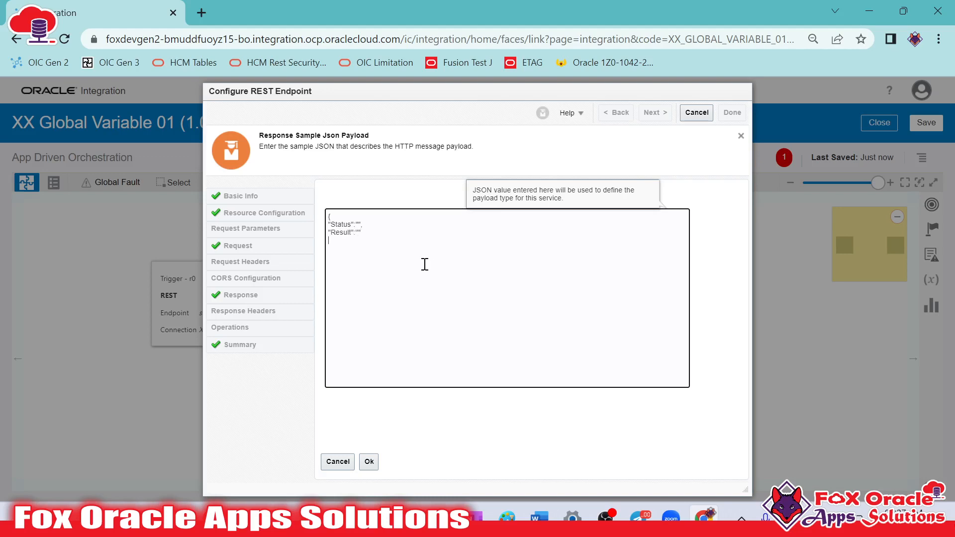
pyautogui.click(369, 462)
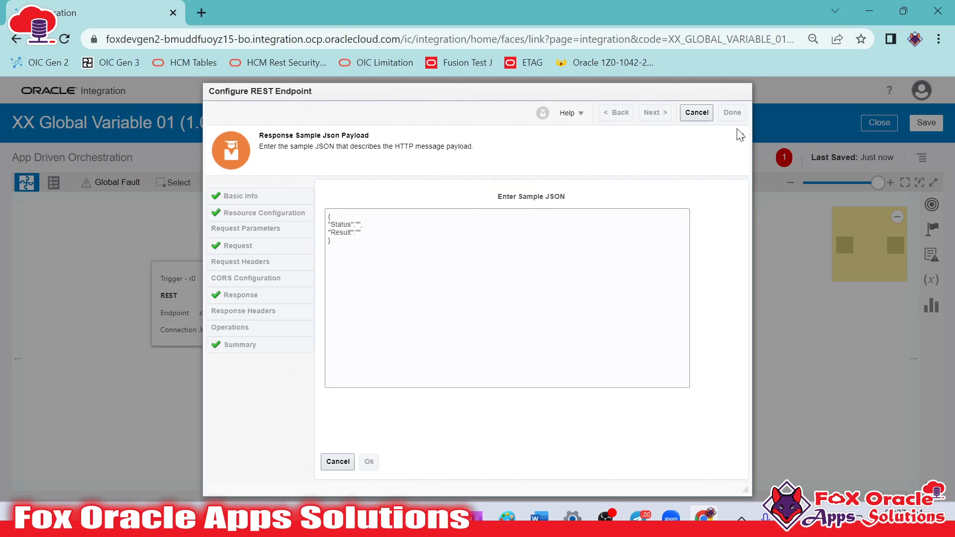
# Finish the startREST endpoint configuration and accept updating the integration with the changed payload definition
pyautogui.click(656, 112)
pyautogui.click(732, 112)
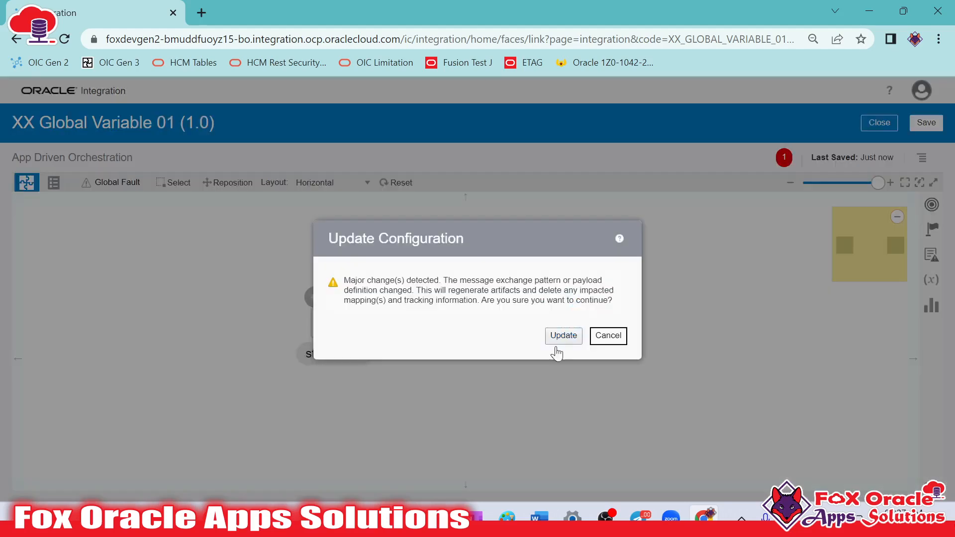
pyautogui.click(570, 340)
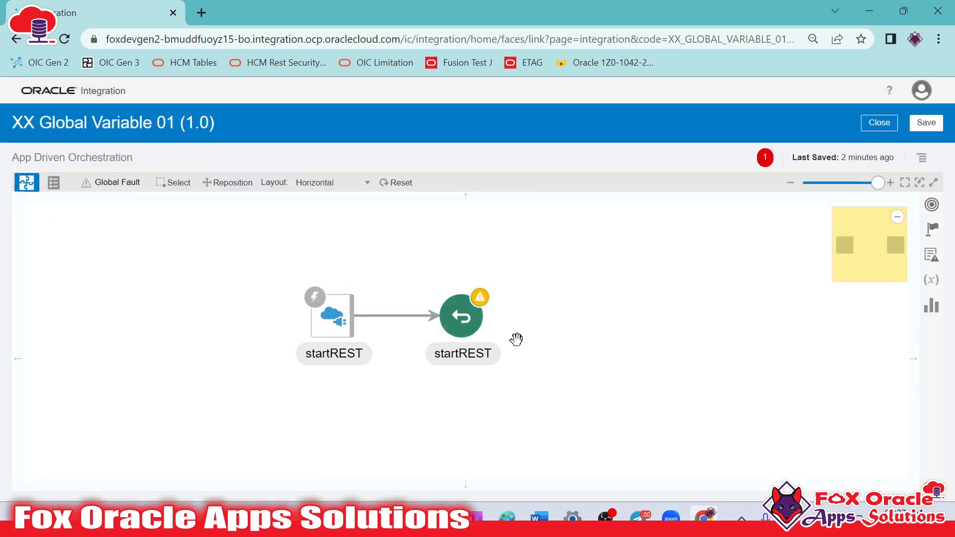
# Move the startREST return node farther from the startREST trigger to make room between them on the canvas
pyautogui.moveTo(559, 335); pyautogui.dragTo(525, 331)
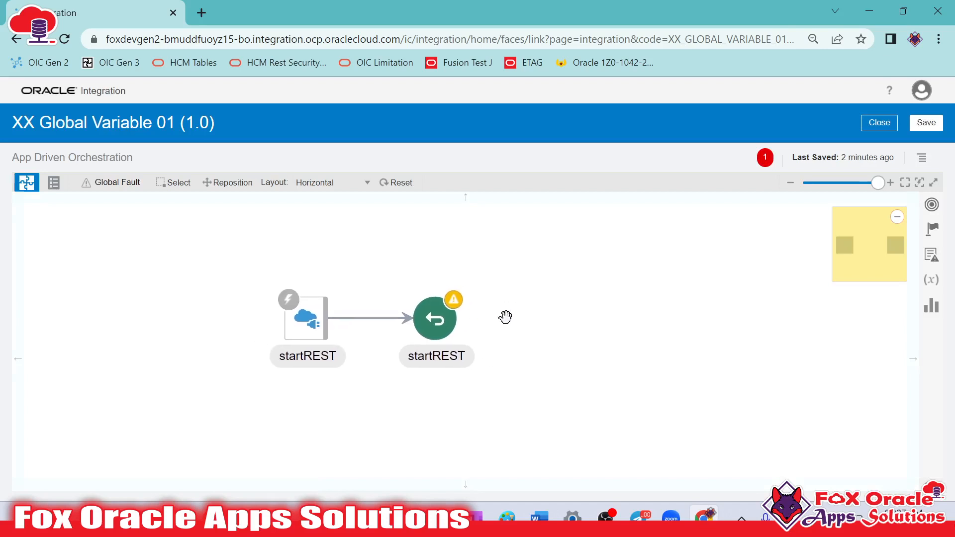
pyautogui.click(490, 321)
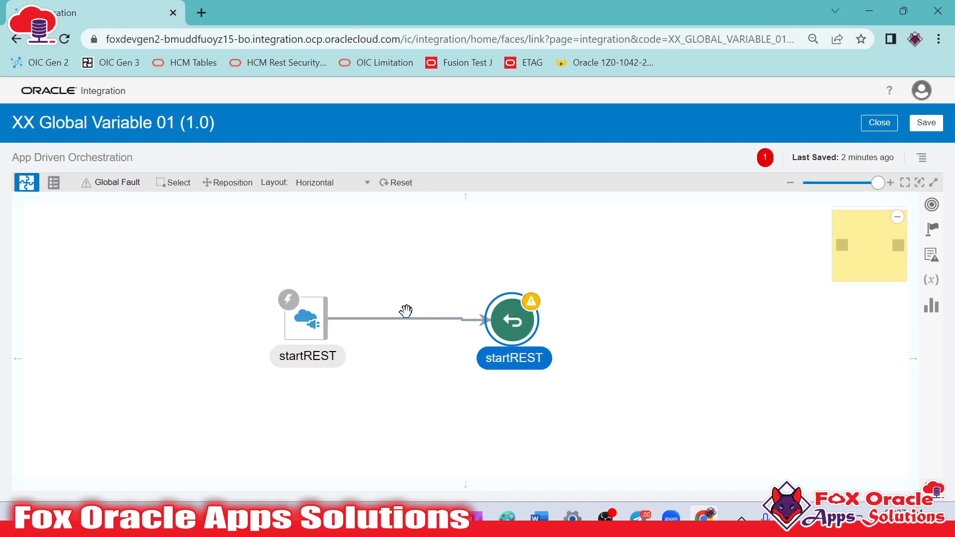
pyautogui.click(305, 316)
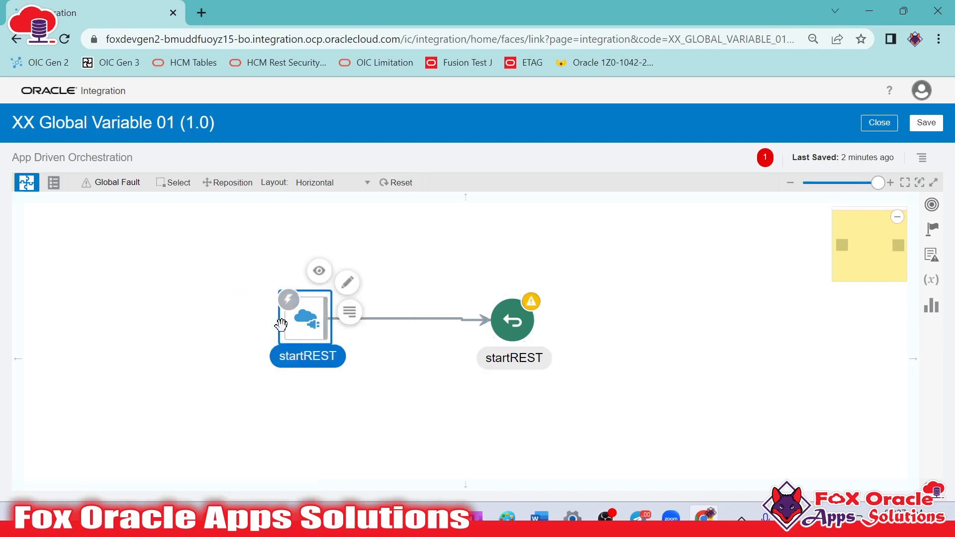
pyautogui.click(454, 327)
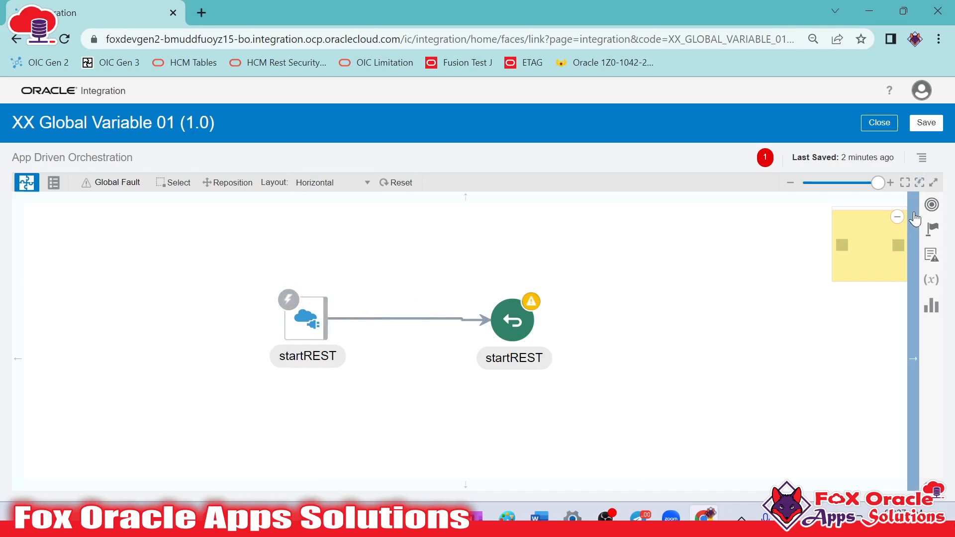
# Add a Map action between the startREST trigger and its return node, validate the mapping without adding any mappings, and close it
pyautogui.click(931, 205)
pyautogui.click(932, 228)
pyautogui.moveTo(800, 277); pyautogui.dragTo(407, 305)
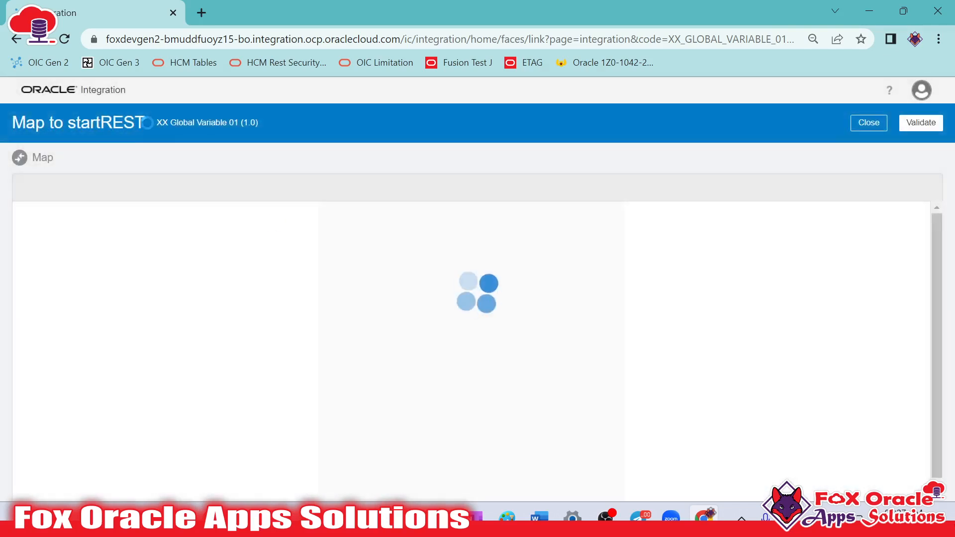
pyautogui.click(921, 123)
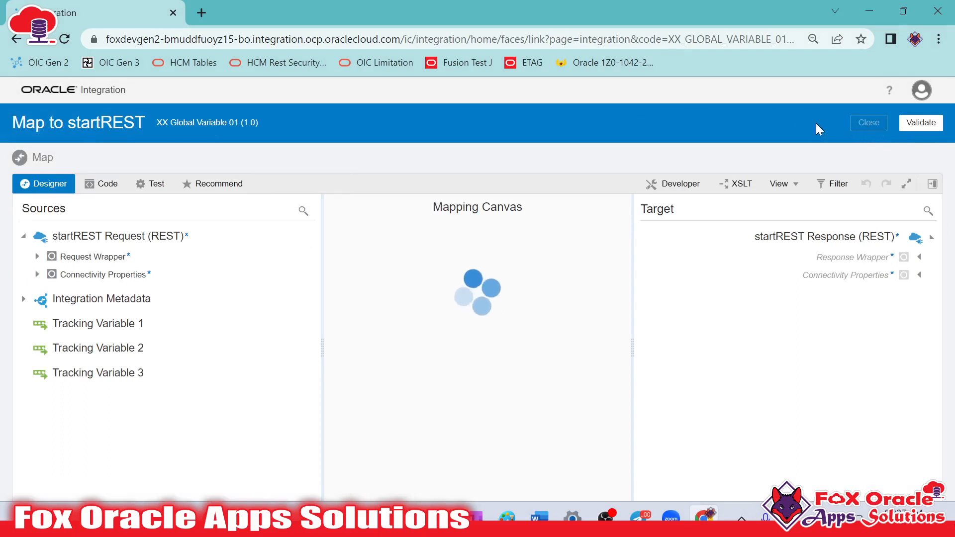
pyautogui.click(860, 145)
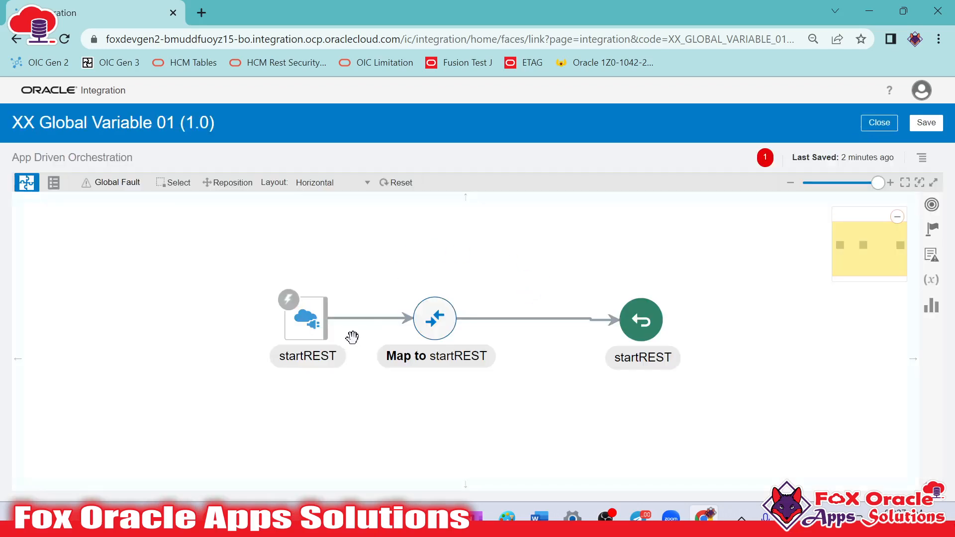
# Rearrange the flow so the trigger sits well apart from the map and return nodes, leaving space between them
pyautogui.click(309, 328)
pyautogui.moveTo(308, 328); pyautogui.dragTo(136, 300)
pyautogui.moveTo(306, 367); pyautogui.dragTo(375, 392)
pyautogui.moveTo(518, 345); pyautogui.dragTo(627, 347)
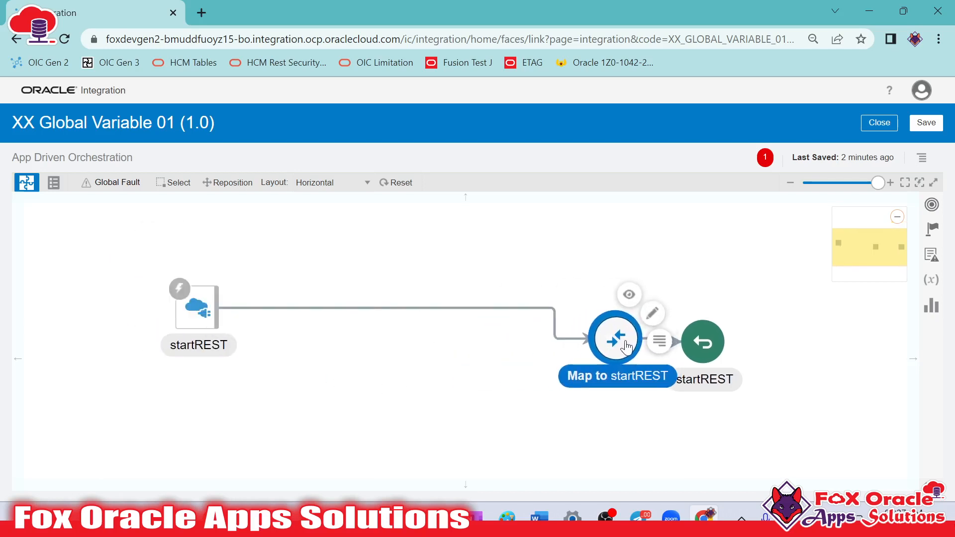
pyautogui.click(803, 342)
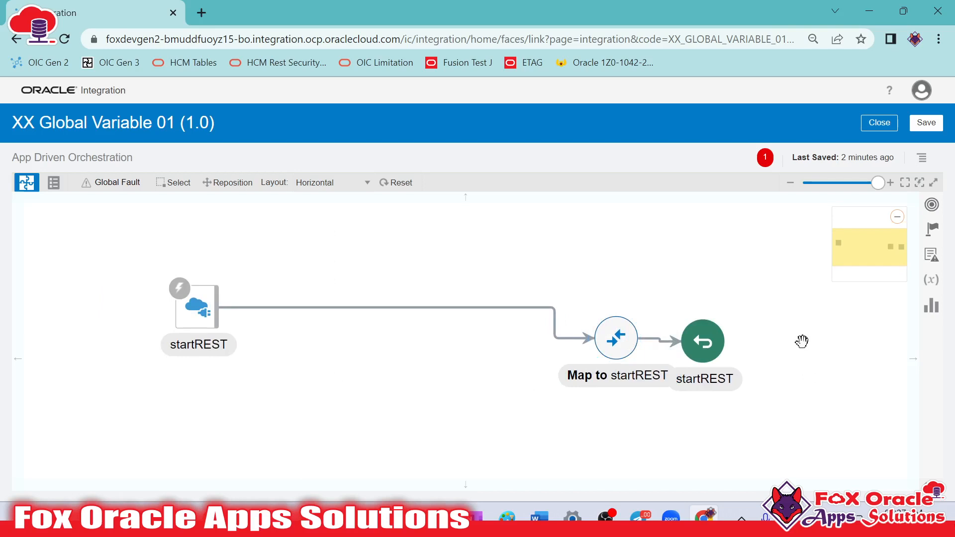
# Add a global variable named gvar_num1 to the integration and open its data type choices
pyautogui.click(931, 283)
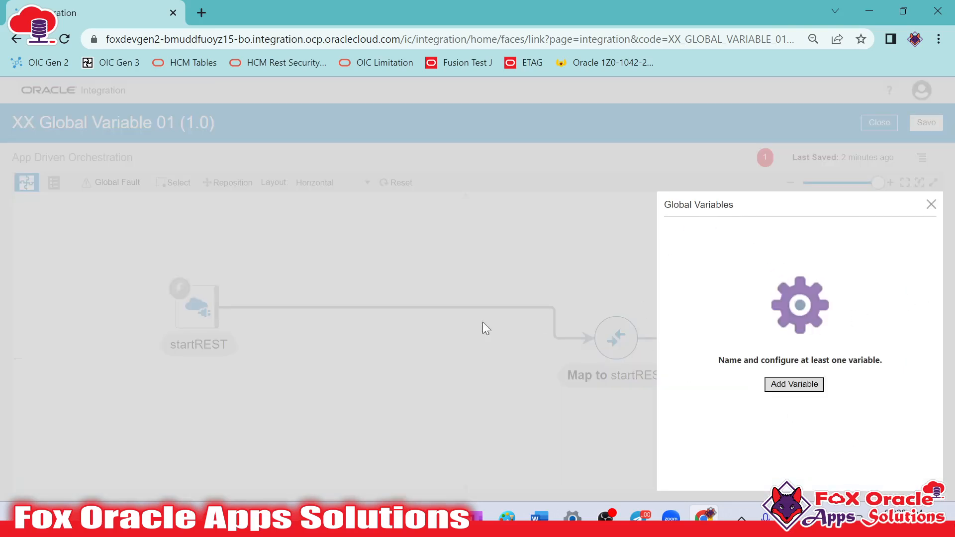
pyautogui.click(774, 387)
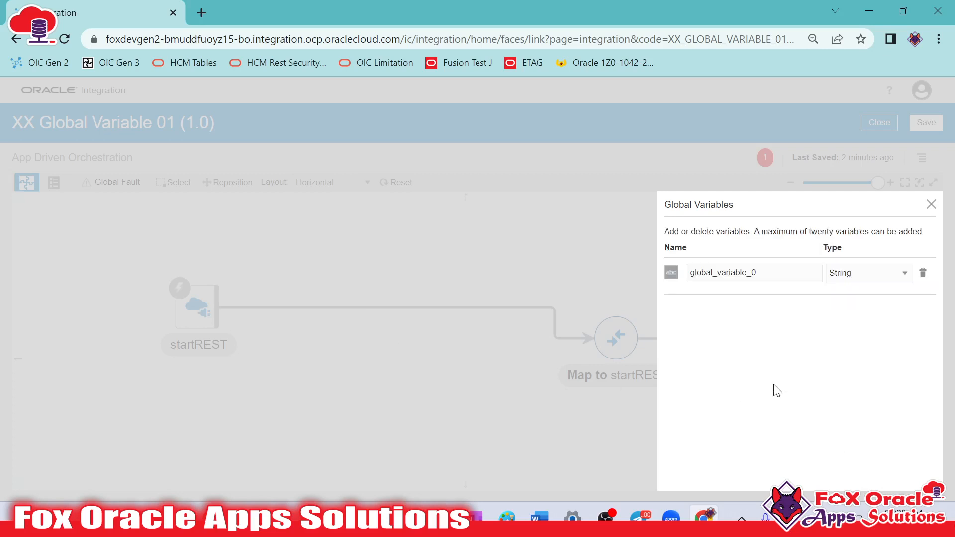
pyautogui.moveTo(779, 274); pyautogui.dragTo(677, 263)
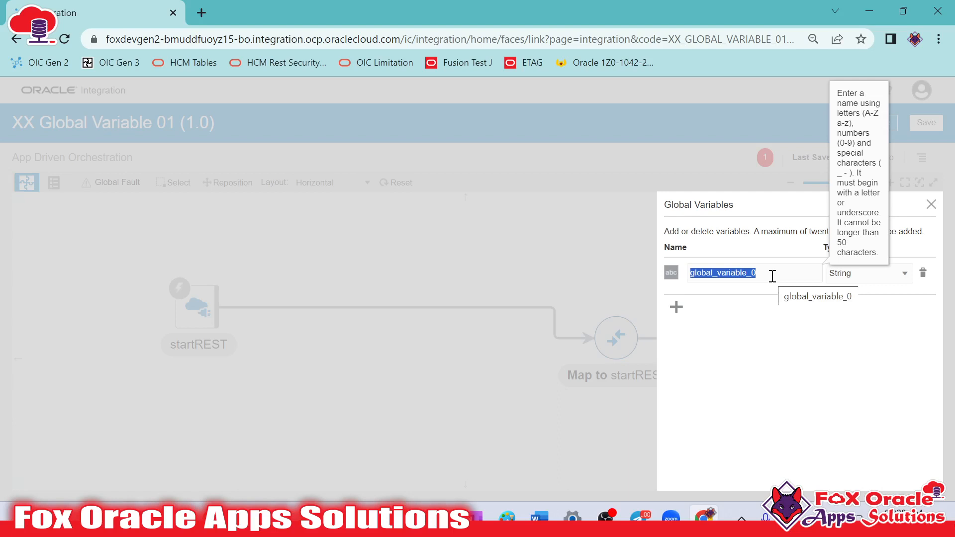
pyautogui.write('var')
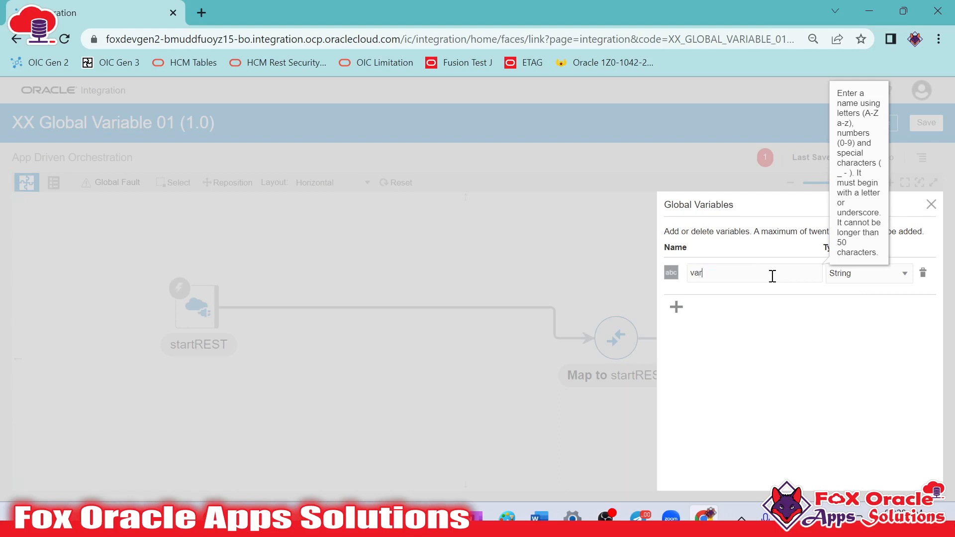
pyautogui.press('BackSpace')
pyautogui.press('BackSpace')
pyautogui.press('BackSpace')
pyautogui.write('gvar_')
pyautogui.click(745, 279)
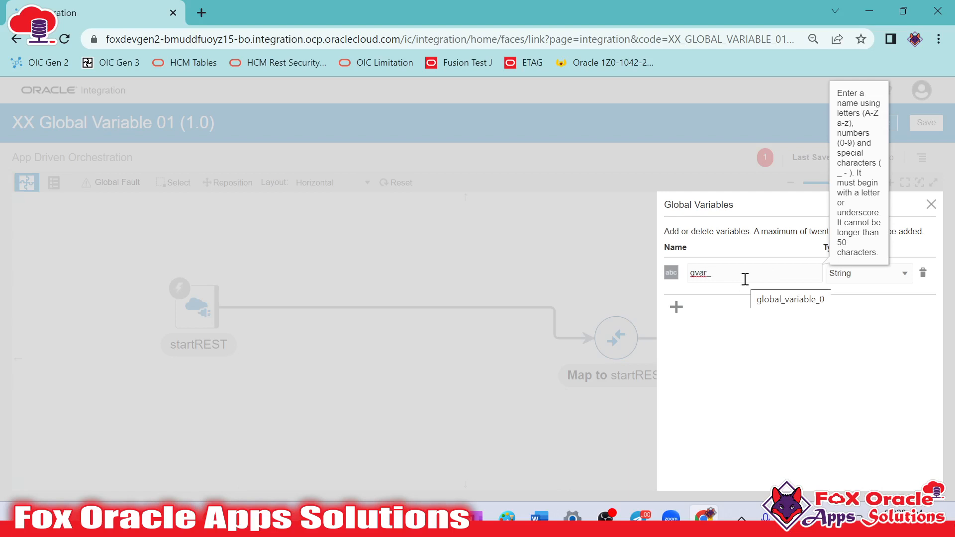
pyautogui.write('num1')
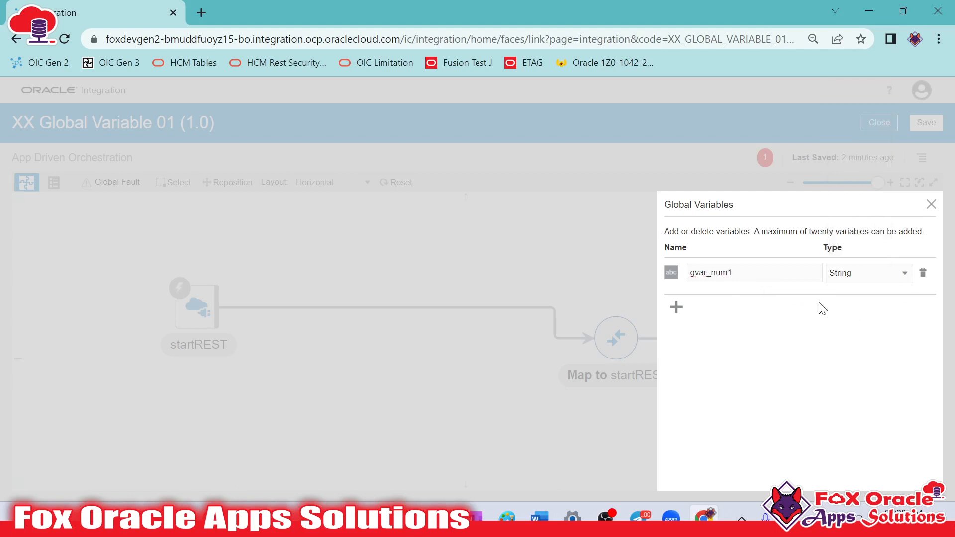
pyautogui.click(757, 277)
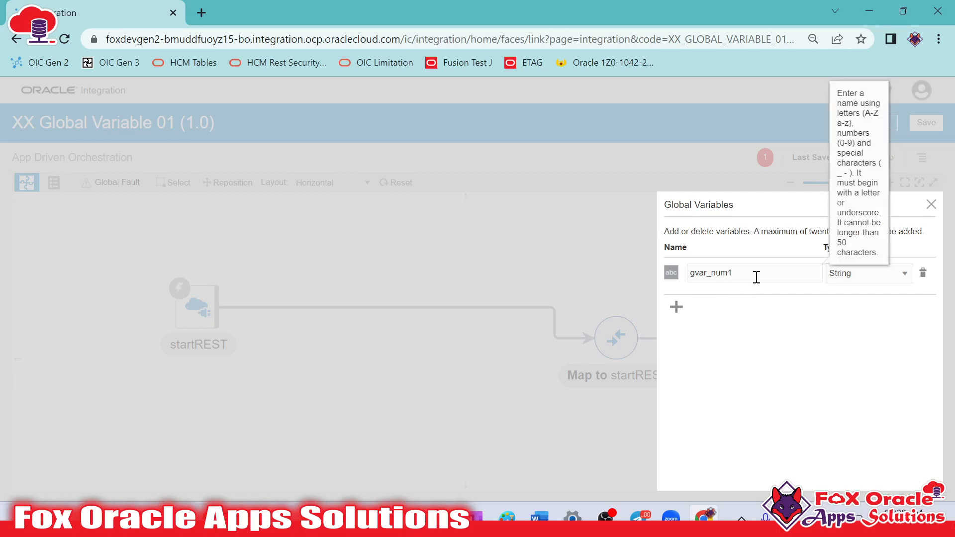
pyautogui.click(856, 276)
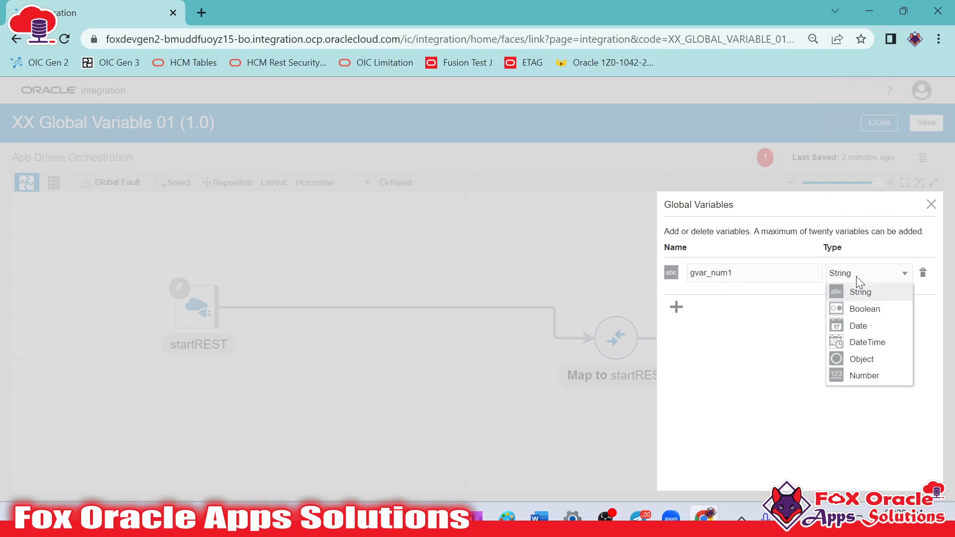
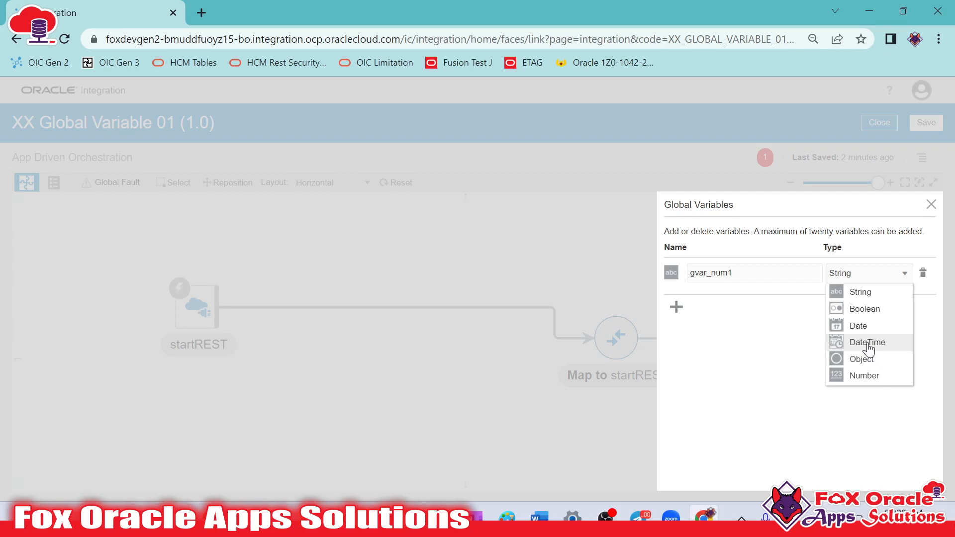
# Set the gvar_num1 global variable's data type to Number and switch it to Object
pyautogui.click(861, 377)
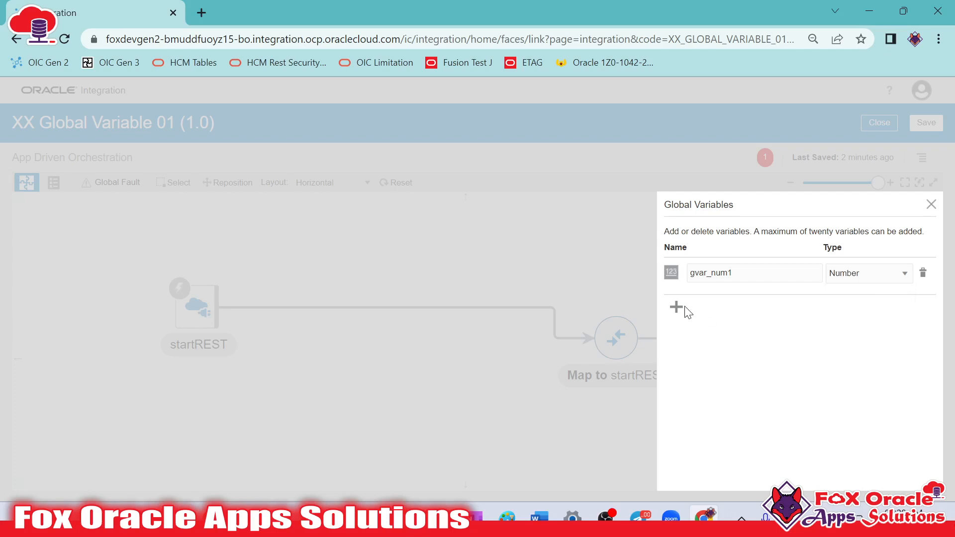
pyautogui.click(749, 273)
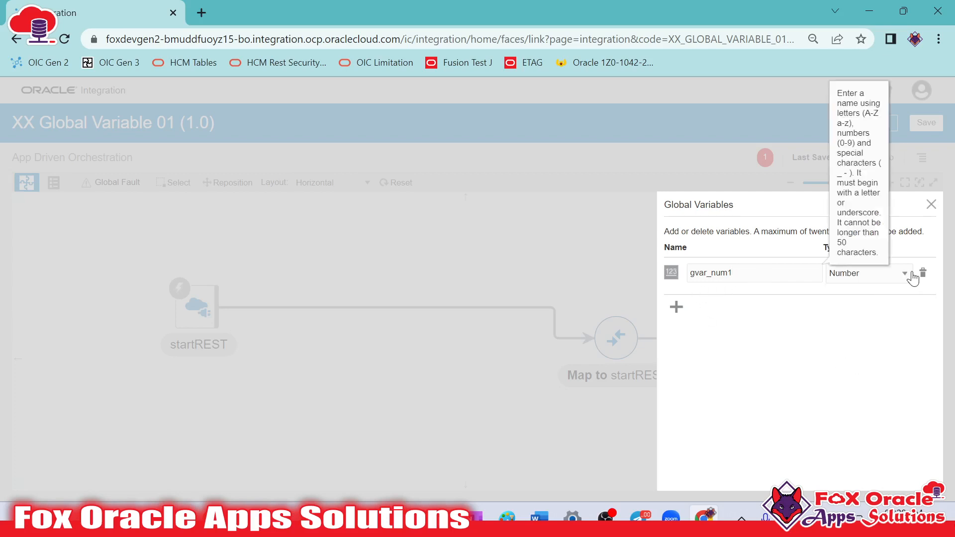
pyautogui.click(866, 273)
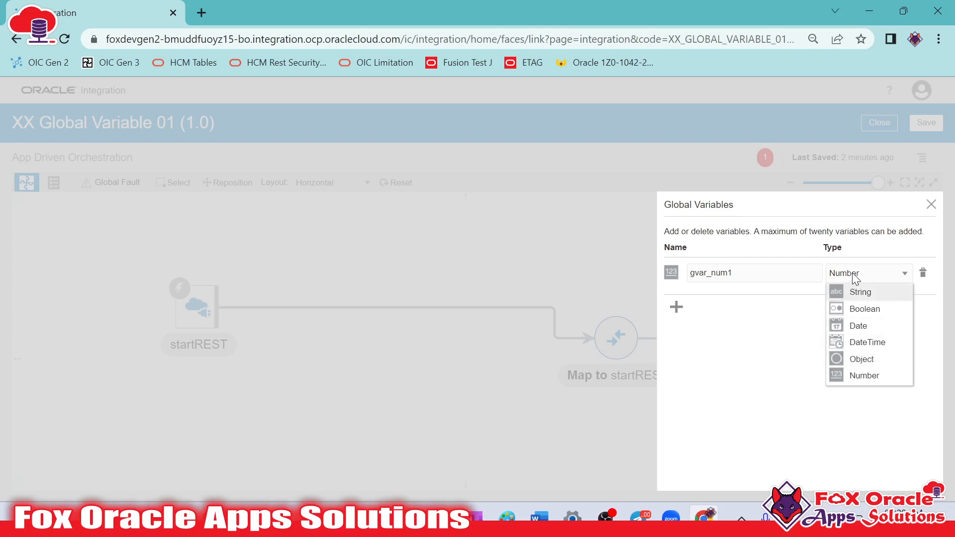
pyautogui.click(854, 361)
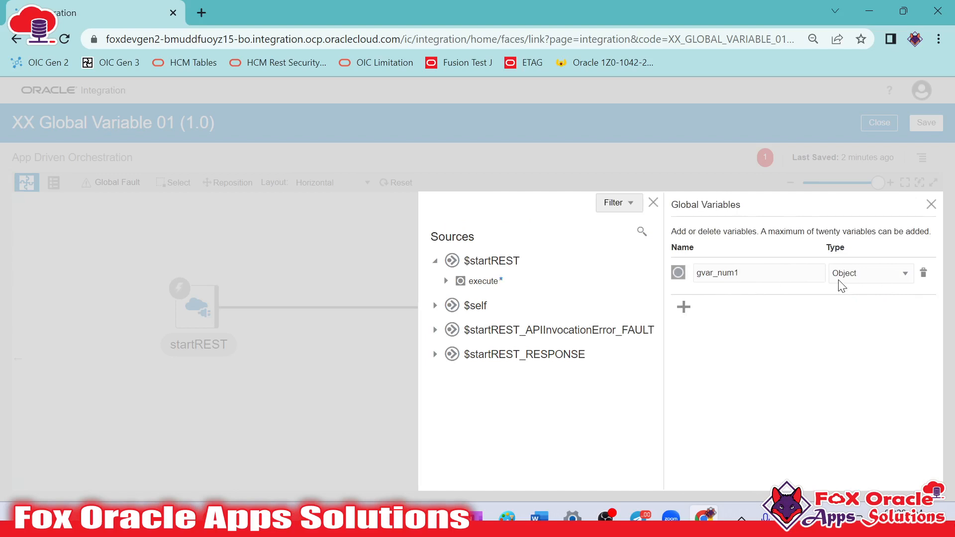
pyautogui.click(856, 277)
pyautogui.click(846, 360)
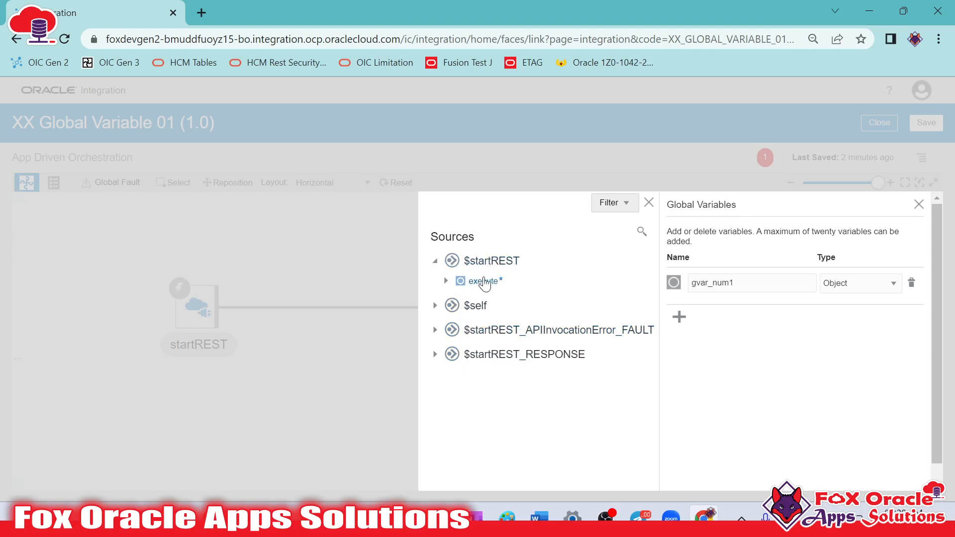
# Assign the request-wrapper element under execute in the $startREST source as the object type of gvar_num1
pyautogui.click(446, 281)
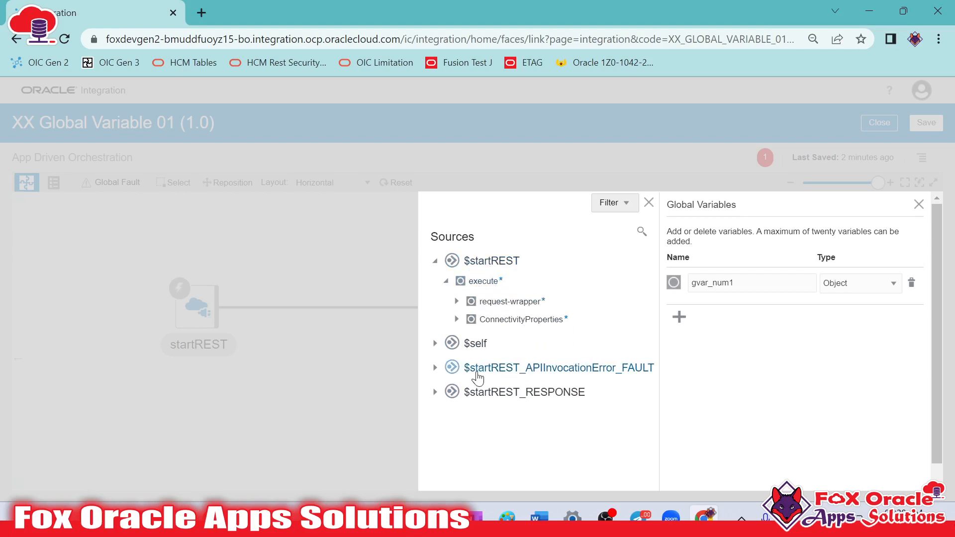
pyautogui.click(456, 301)
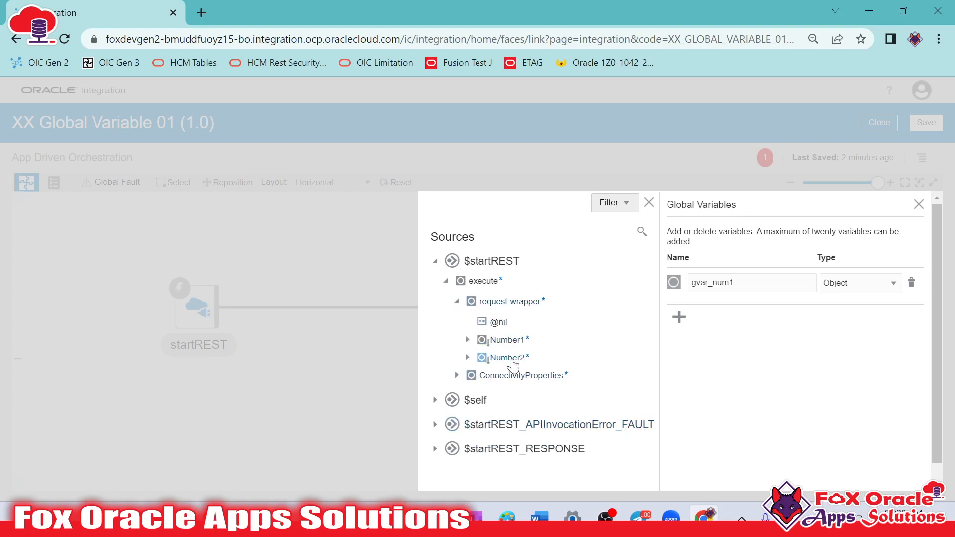
pyautogui.click(509, 302)
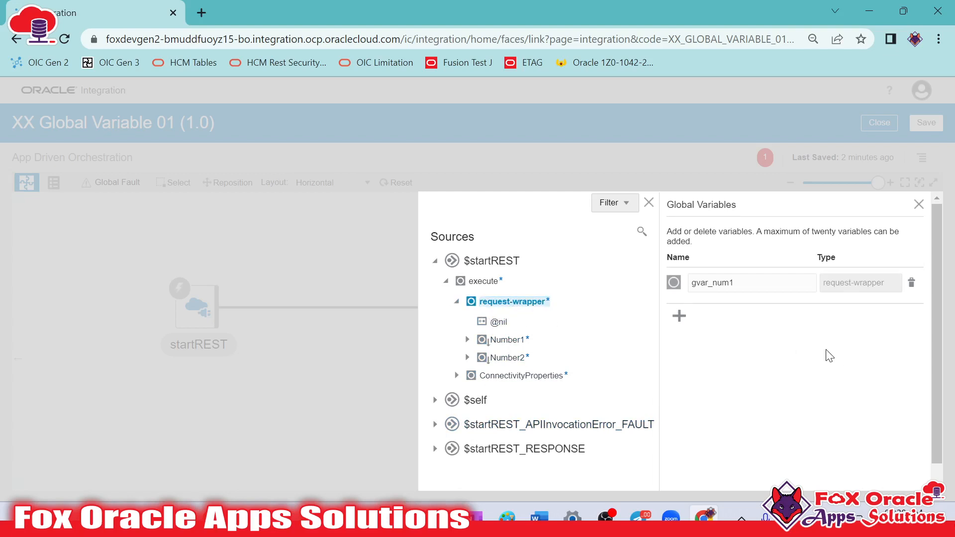
pyautogui.moveTo(692, 283); pyautogui.dragTo(750, 286)
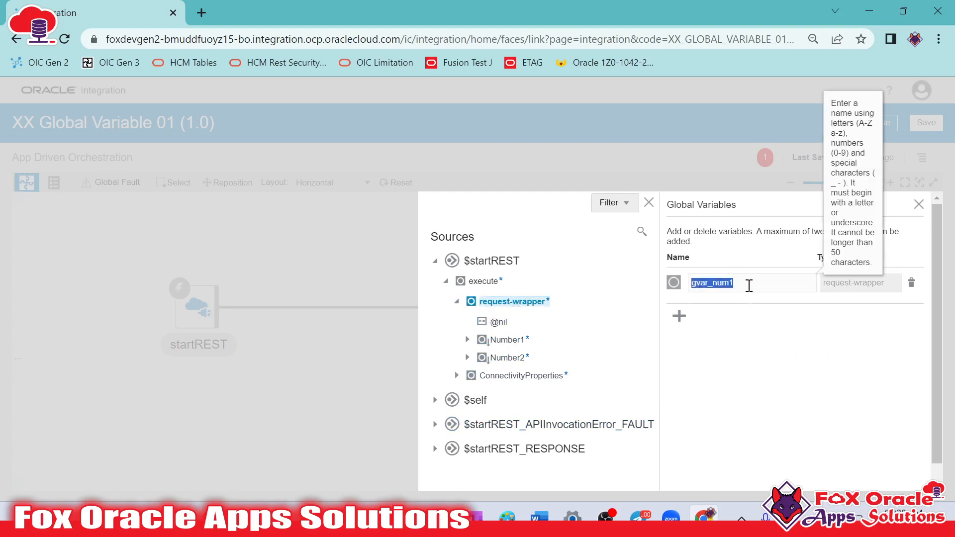
pyautogui.click(787, 326)
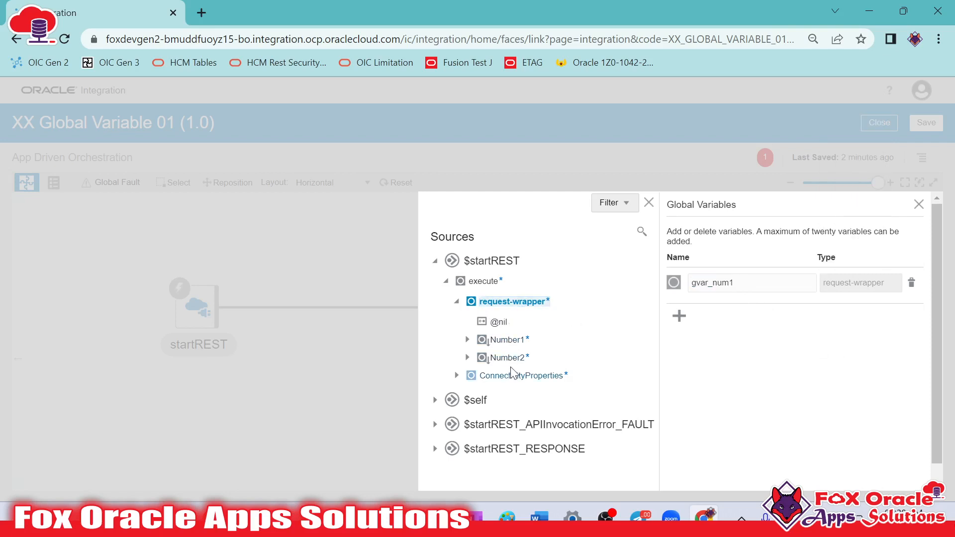
pyautogui.doubleClick(769, 281)
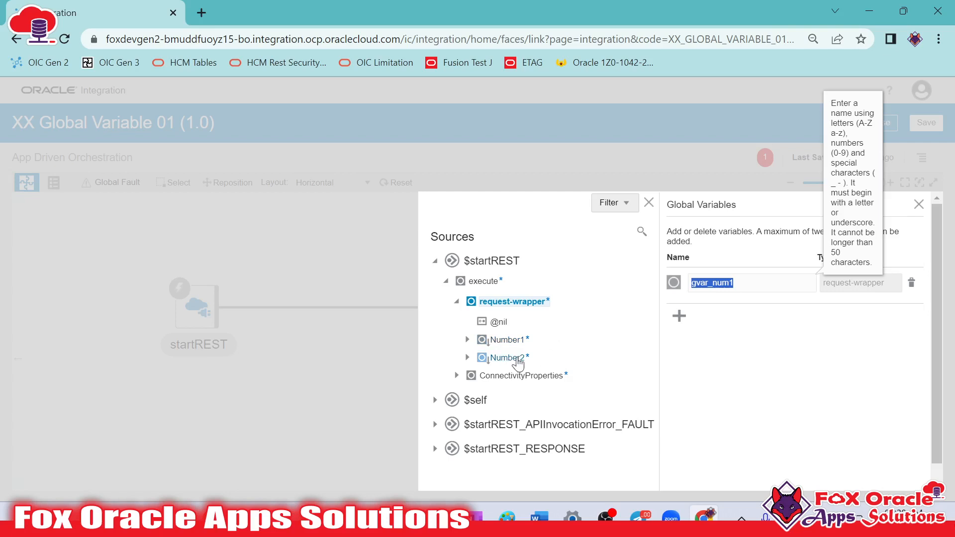
pyautogui.click(877, 390)
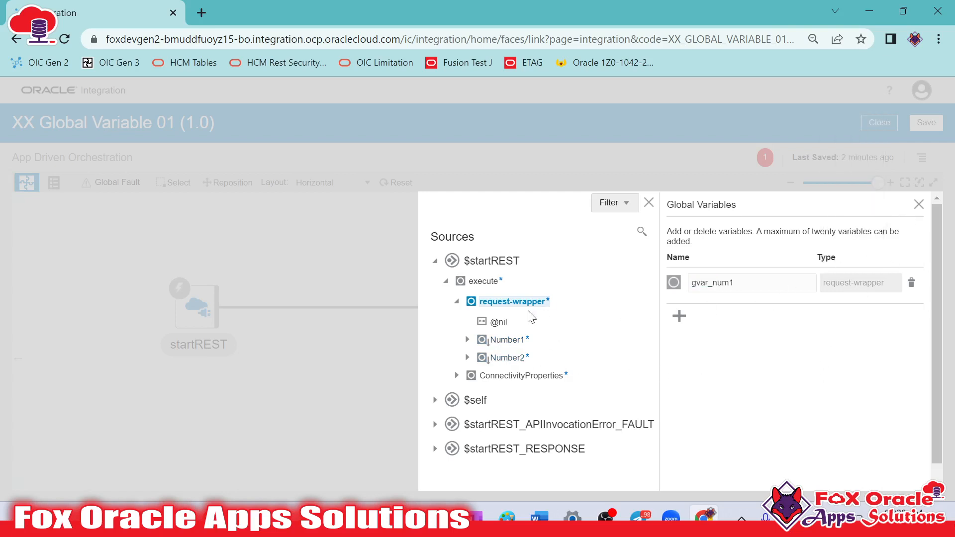
pyautogui.click(744, 284)
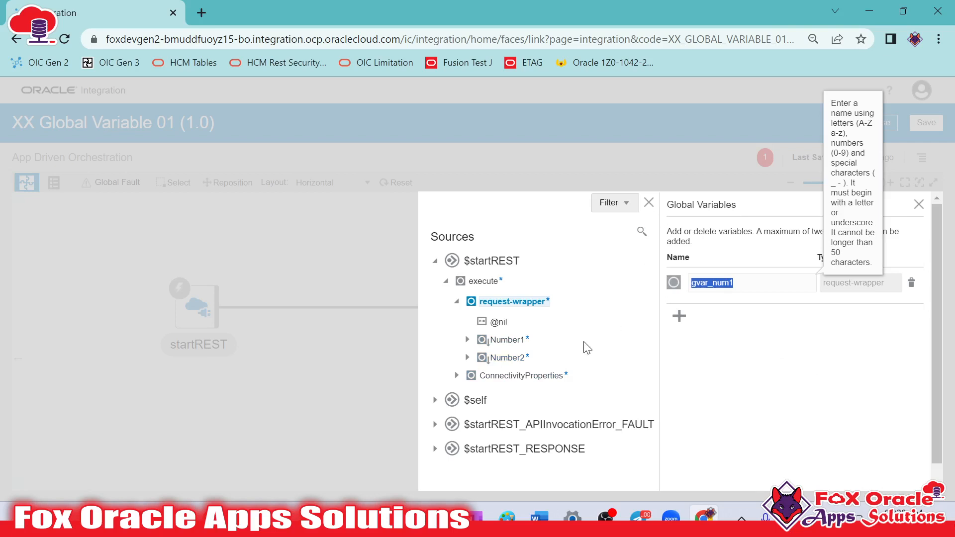
# Close the sources tree and delete the gvar_num1 variable typed as request-wrapper
pyautogui.click(649, 202)
pyautogui.moveTo(874, 275); pyautogui.dragTo(895, 329)
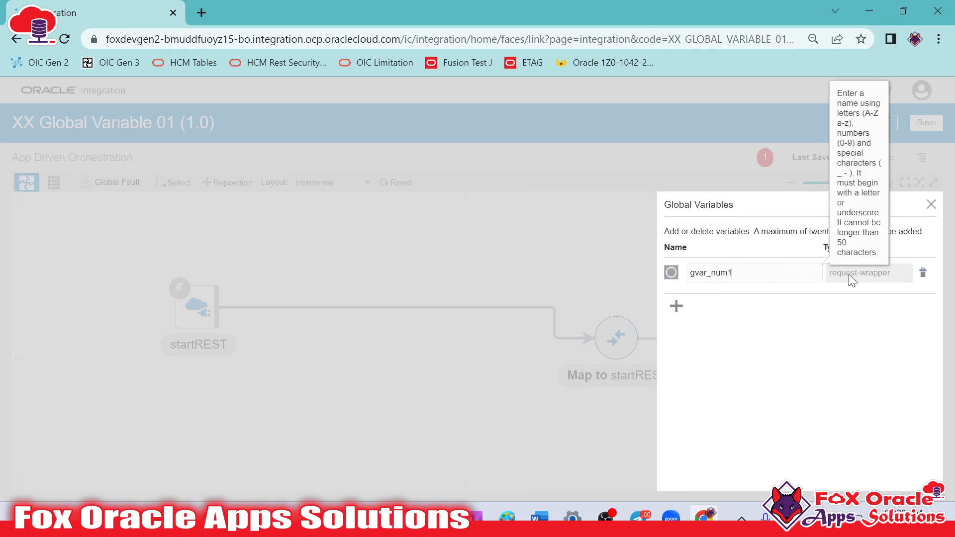
pyautogui.doubleClick(758, 274)
pyautogui.click(846, 279)
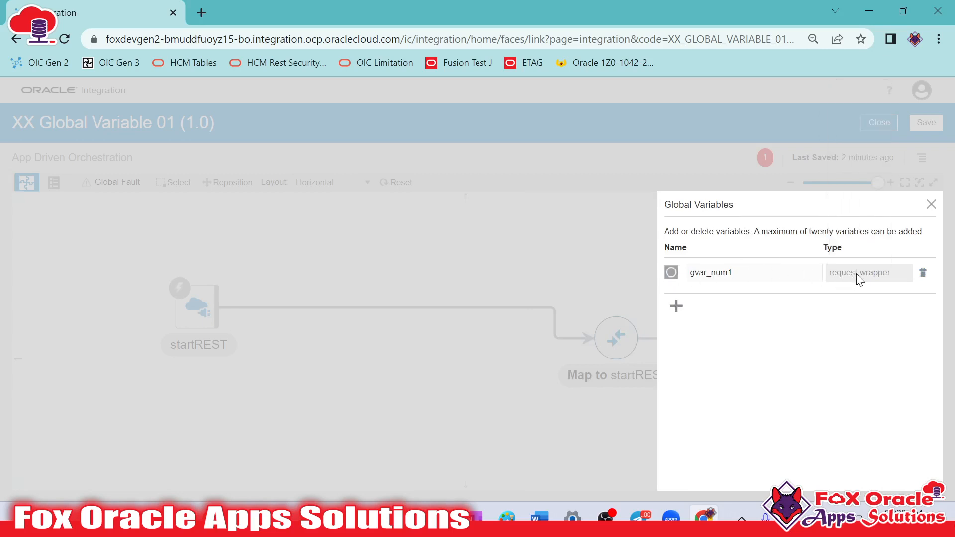
pyautogui.click(923, 272)
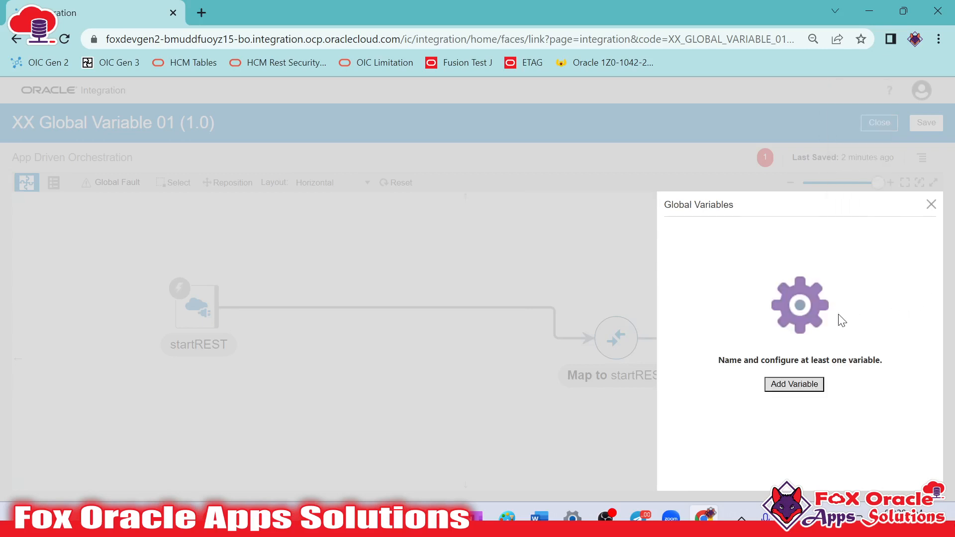
# Add a new global variable of type Object based on the request-wrapper element under execute in $startREST
pyautogui.click(792, 384)
pyautogui.doubleClick(742, 272)
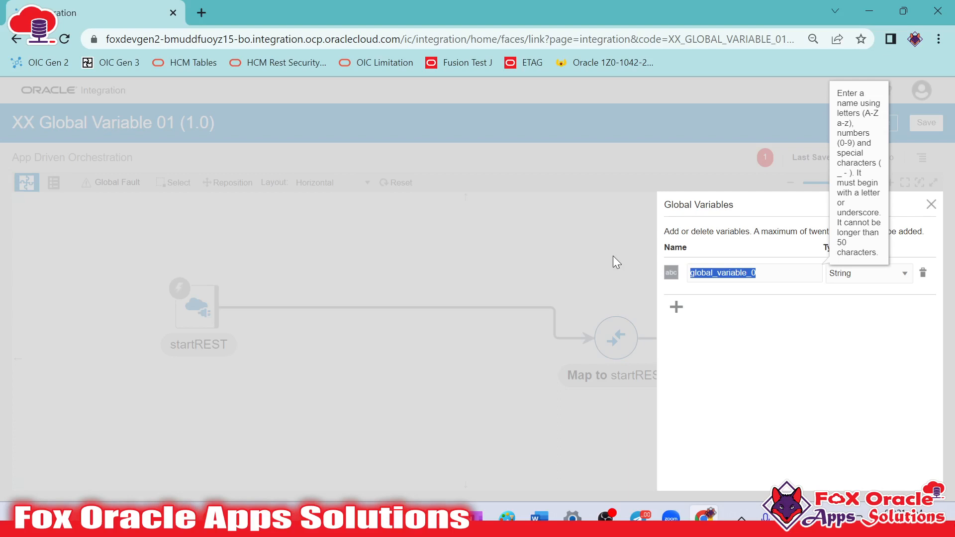
pyautogui.click(883, 278)
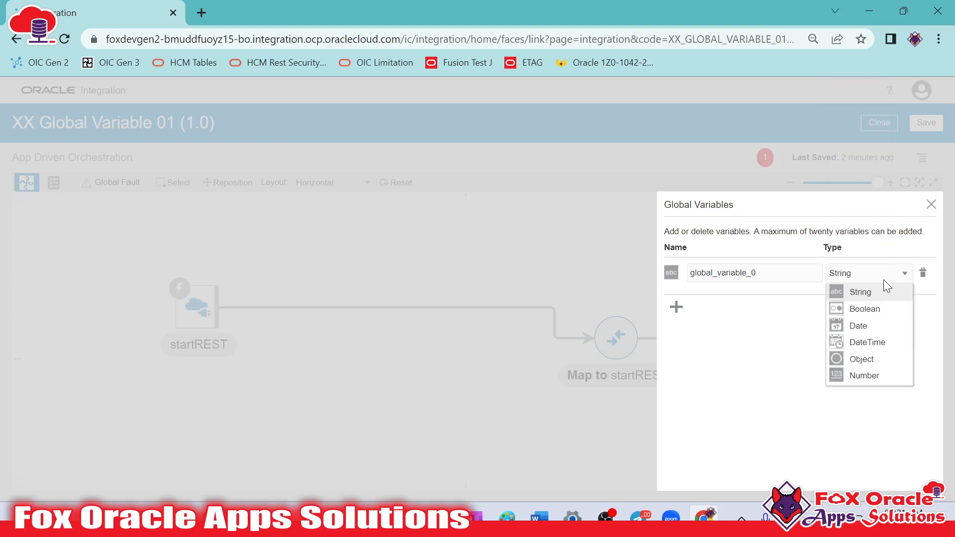
pyautogui.click(869, 361)
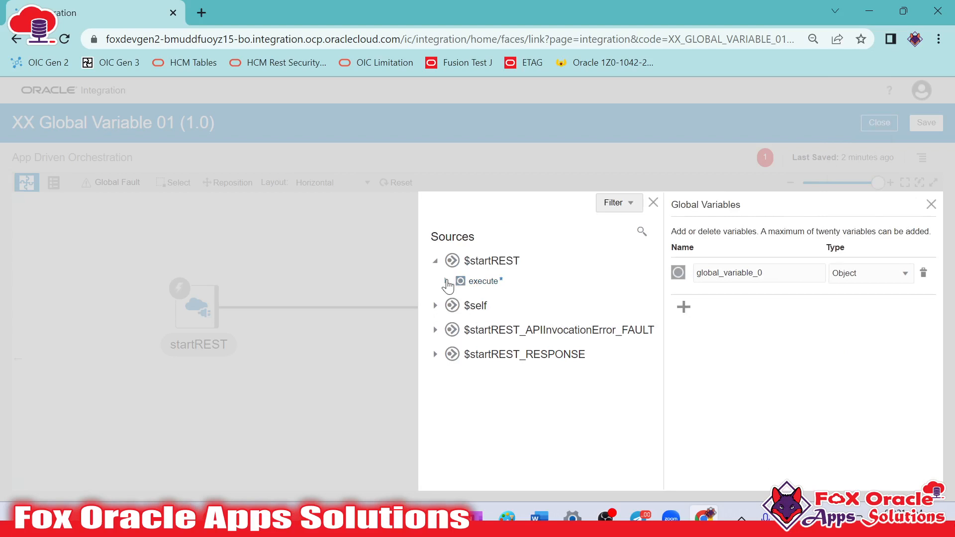
pyautogui.click(446, 281)
pyautogui.click(457, 302)
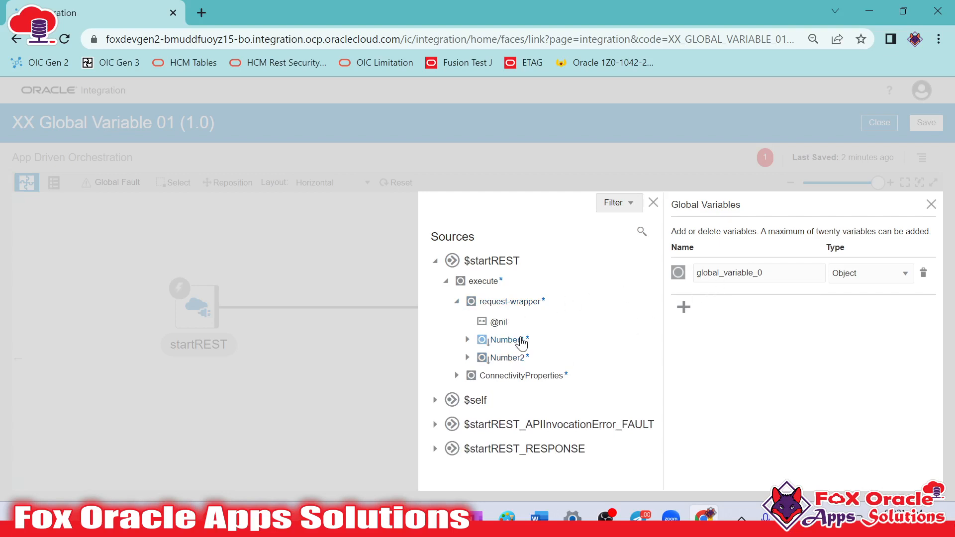
pyautogui.click(788, 271)
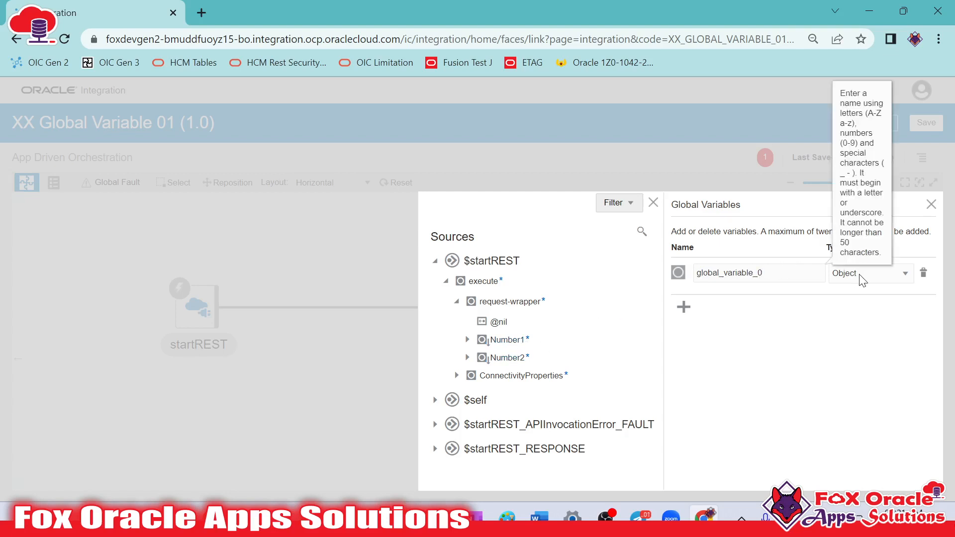
pyautogui.click(514, 308)
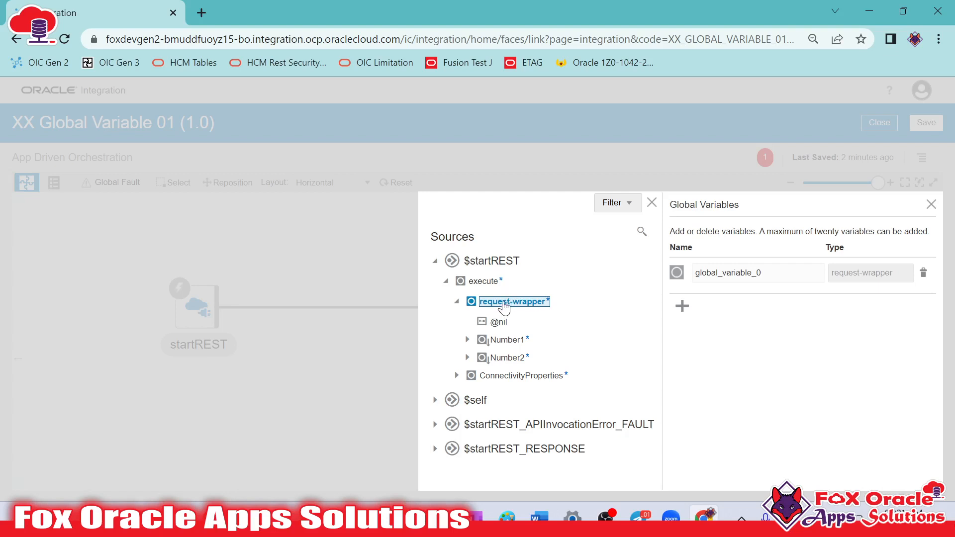
# Select the new variable's name for editing and save the global variables with that name
pyautogui.click(790, 273)
pyautogui.doubleClick(751, 275)
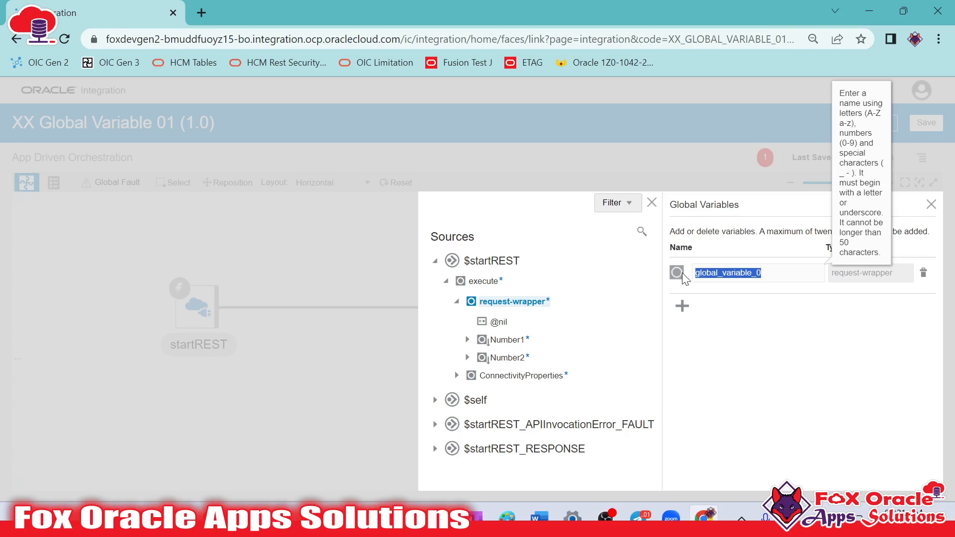
pyautogui.click(770, 272)
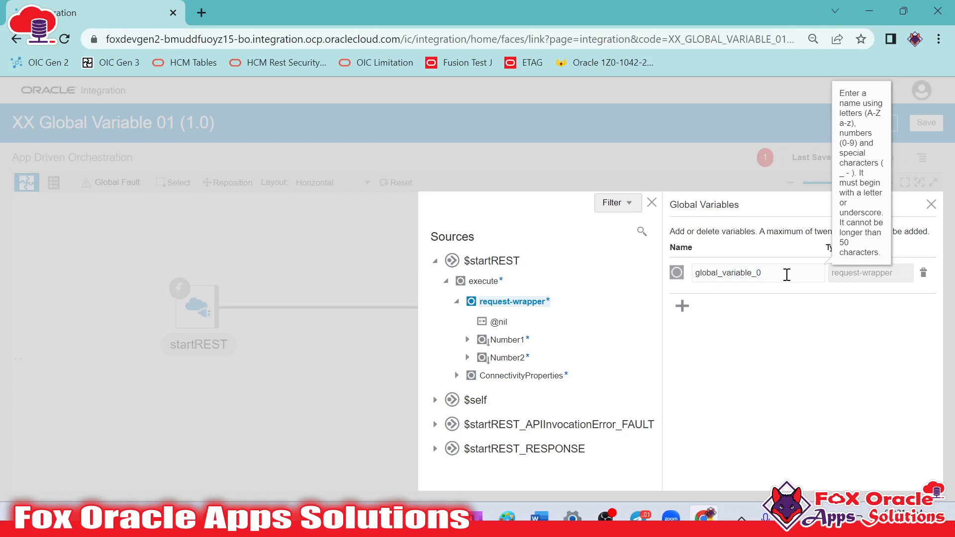
pyautogui.click(687, 273)
pyautogui.moveTo(698, 271); pyautogui.dragTo(786, 272)
pyautogui.press('Return')
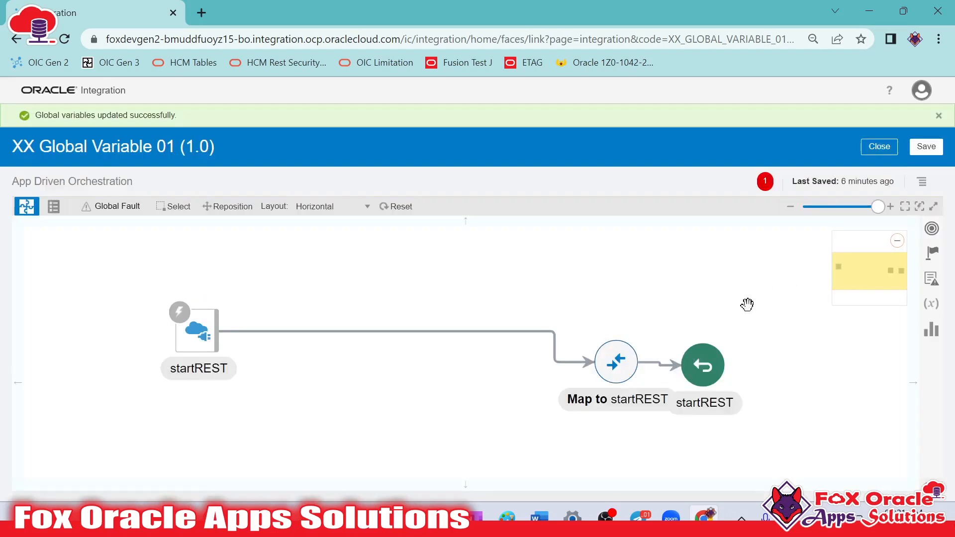
# Reopen the global variables and delete the one typed as request-wrapper
pyautogui.click(933, 310)
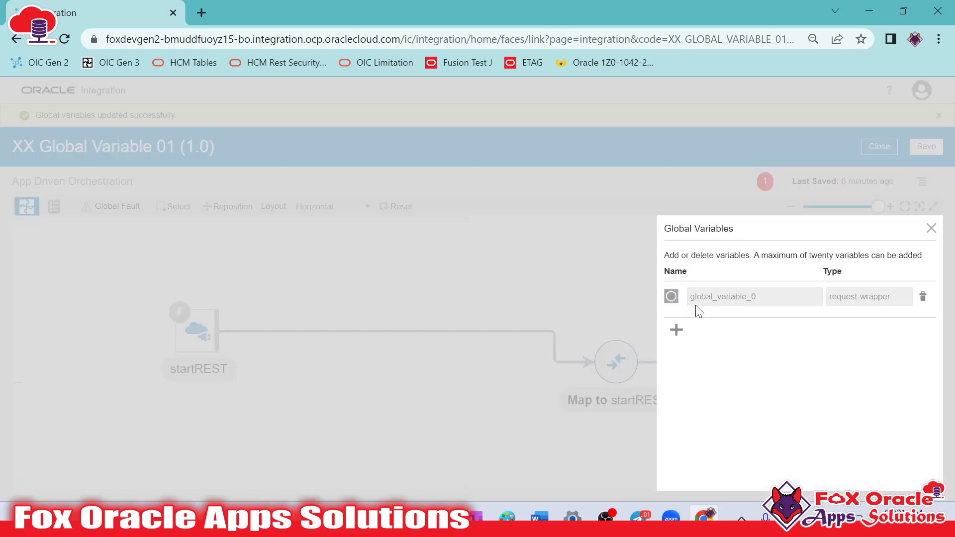
pyautogui.click(924, 298)
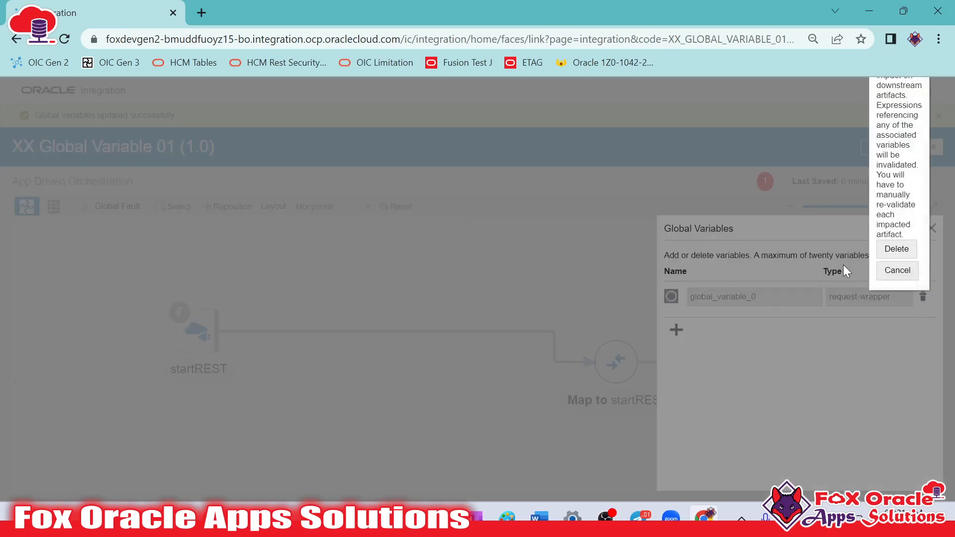
pyautogui.click(889, 248)
# Add a global variable named gvar_num with the data type Number
pyautogui.click(794, 408)
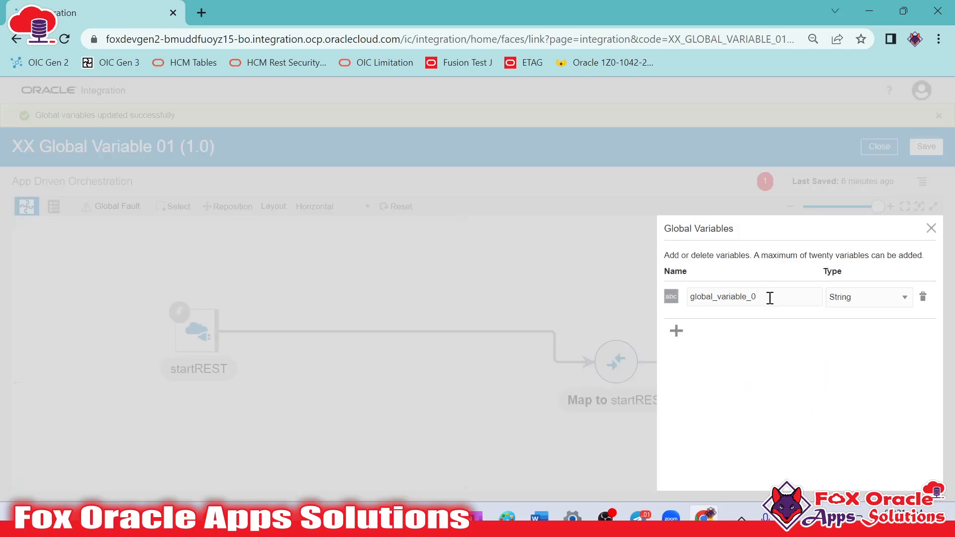
pyautogui.write('gvar_num')
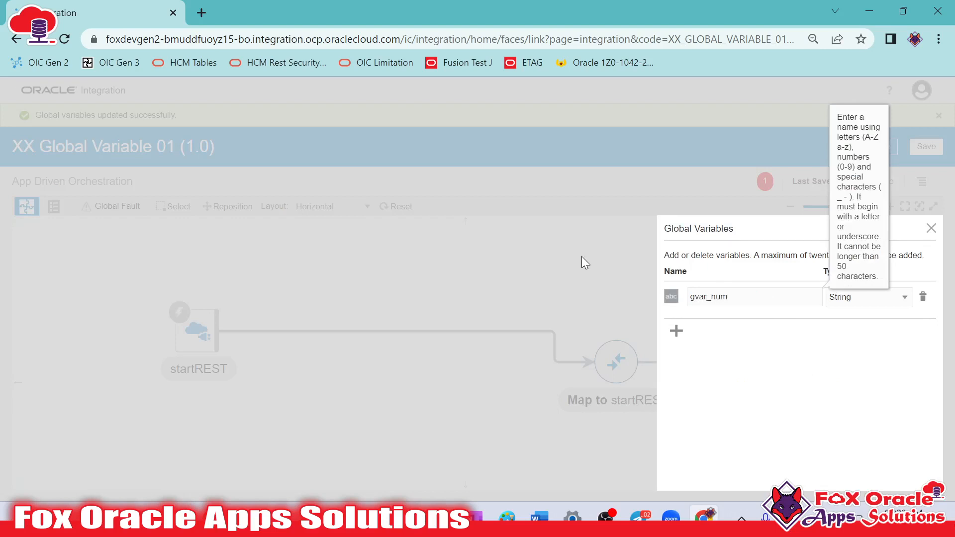
pyautogui.click(902, 298)
pyautogui.click(865, 399)
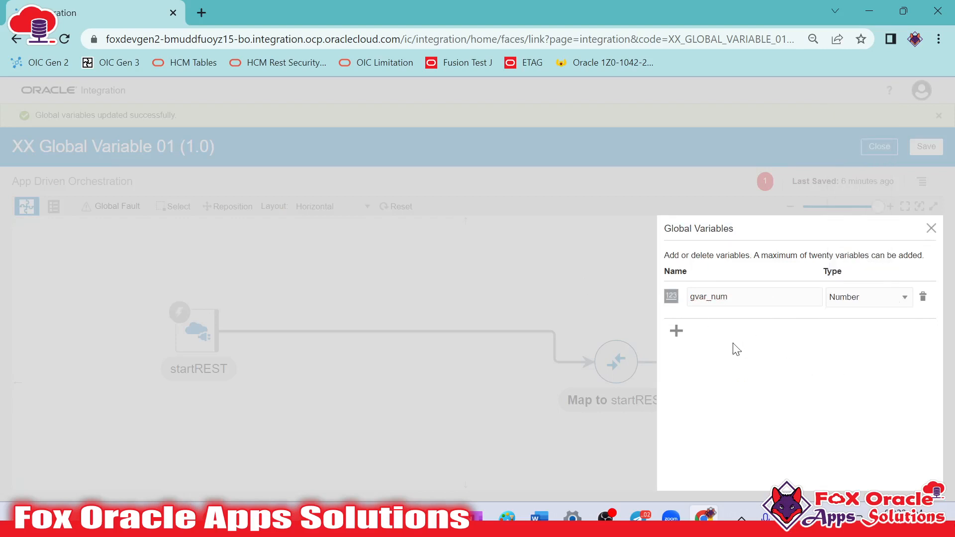
# Add a second global variable named gvar_num2 and correct the first variable's name to gvar_num1
pyautogui.click(677, 331)
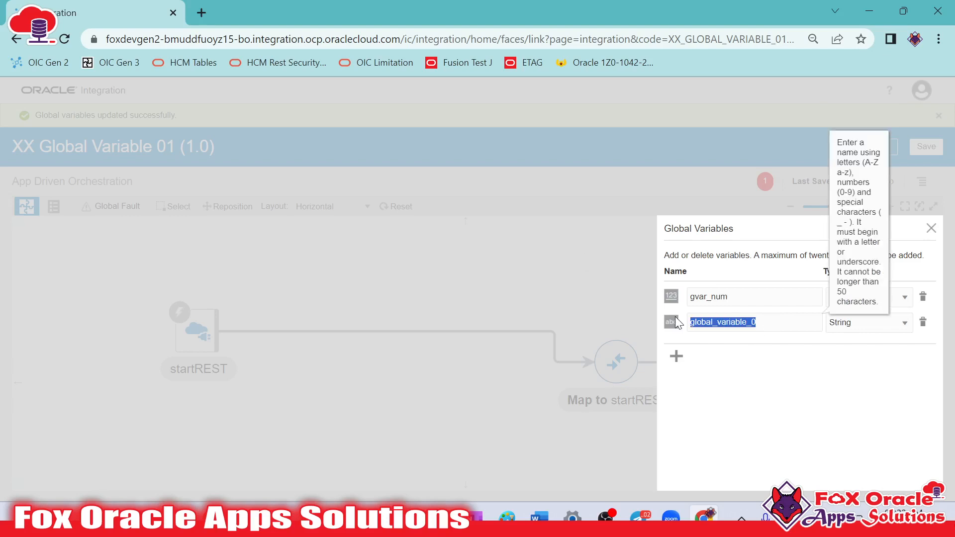
pyautogui.write('gvar_num2')
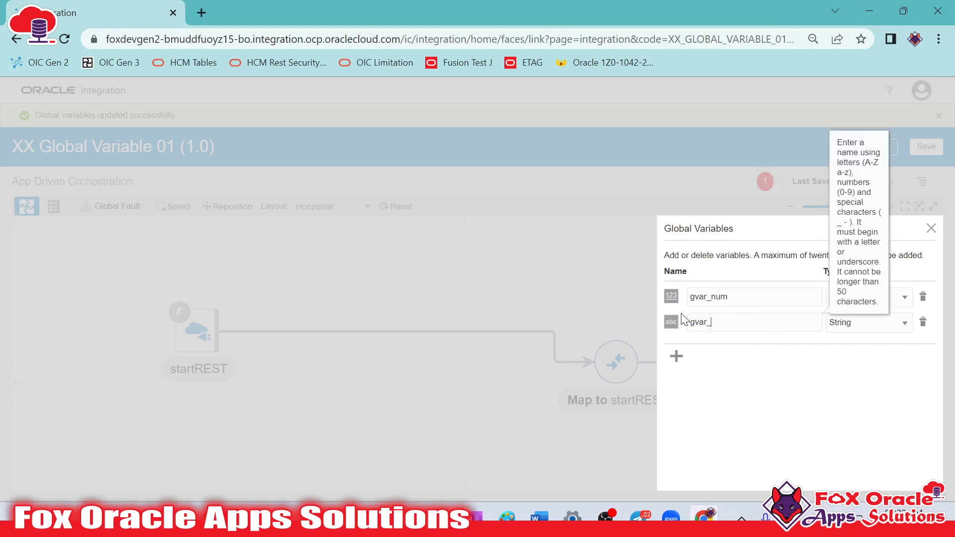
pyautogui.click(746, 298)
pyautogui.write('2')
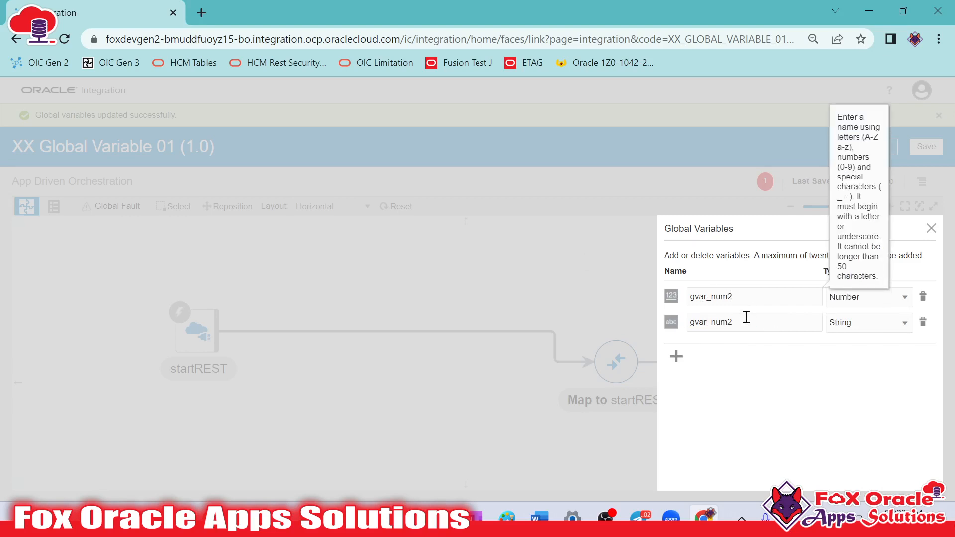
# Set the data type of gvar_num2 to Number and close the global variables to apply them
pyautogui.click(866, 324)
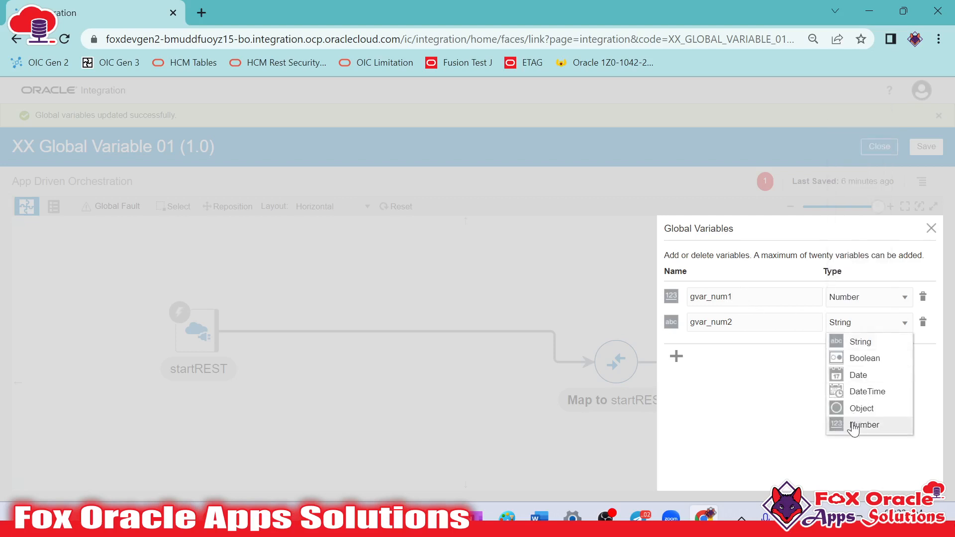
pyautogui.click(853, 426)
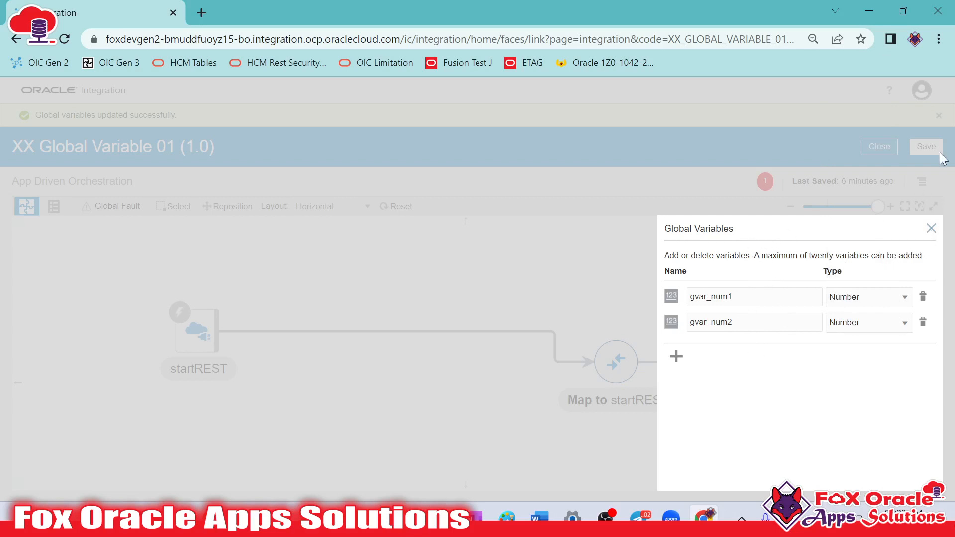
pyautogui.click(931, 229)
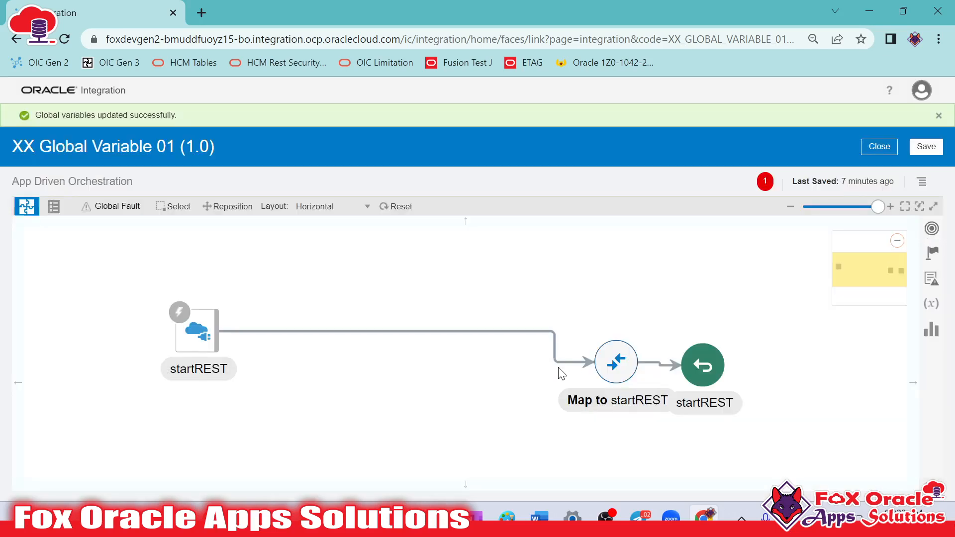
# Review the names and data types of the integration's global variables
pyautogui.click(926, 309)
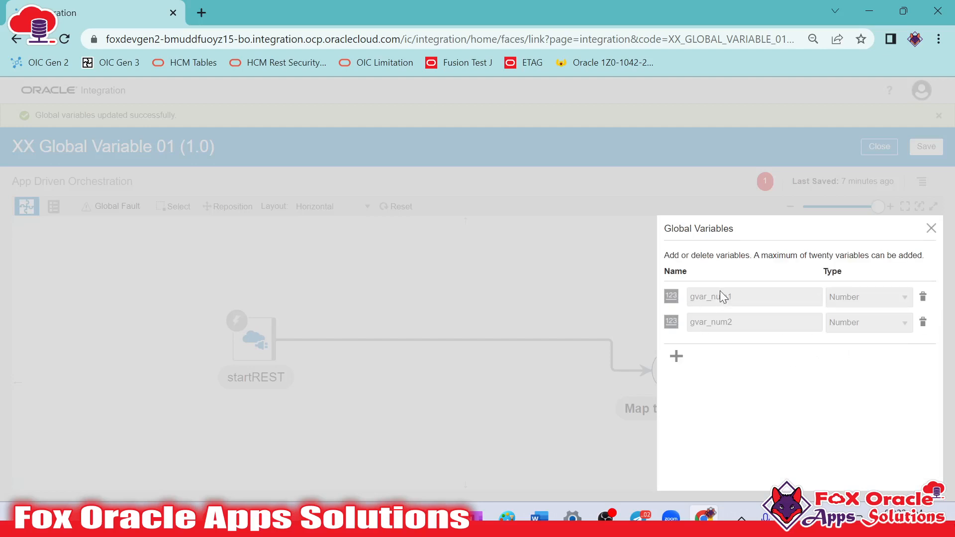
pyautogui.click(931, 229)
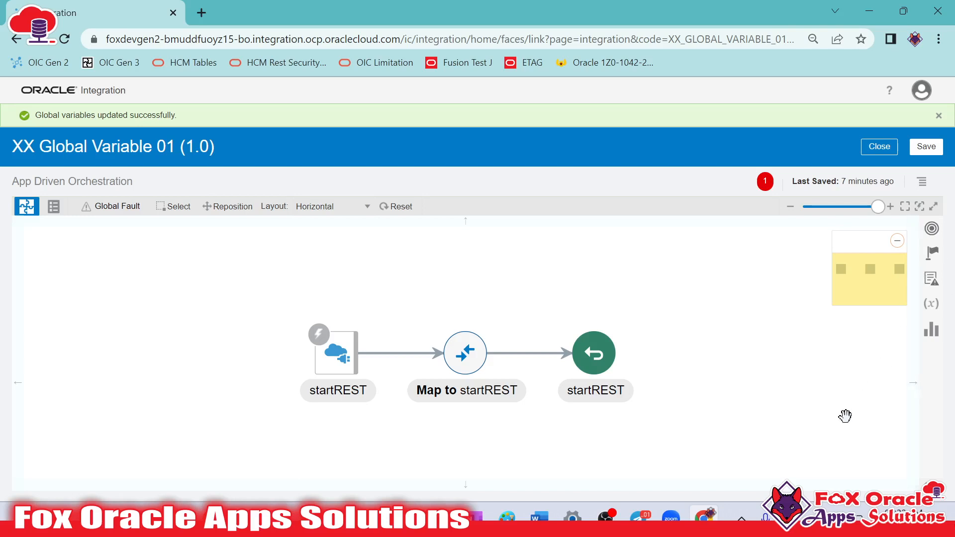
# Add an Assign action named sdgdsafsf between the startREST trigger and the Map to startREST action
pyautogui.click(932, 252)
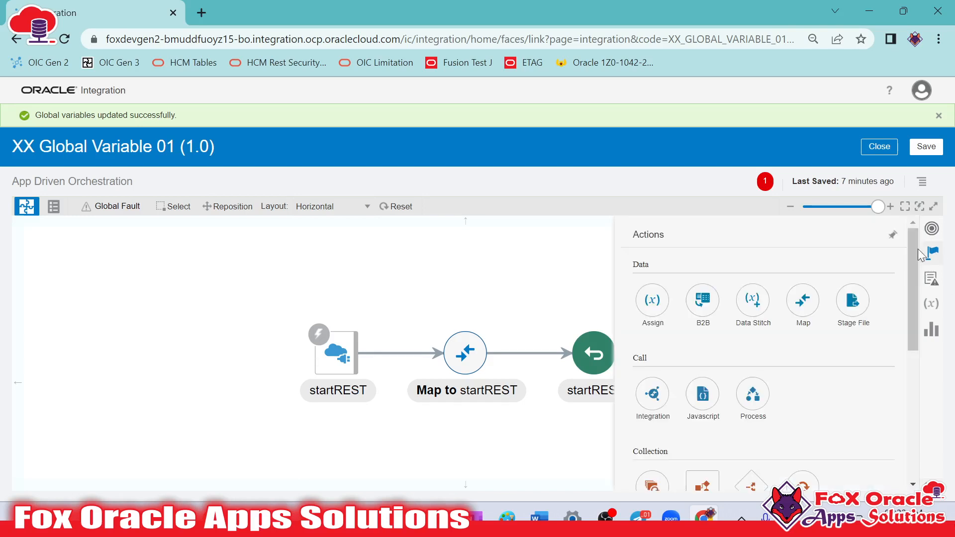
pyautogui.moveTo(653, 311); pyautogui.dragTo(398, 347)
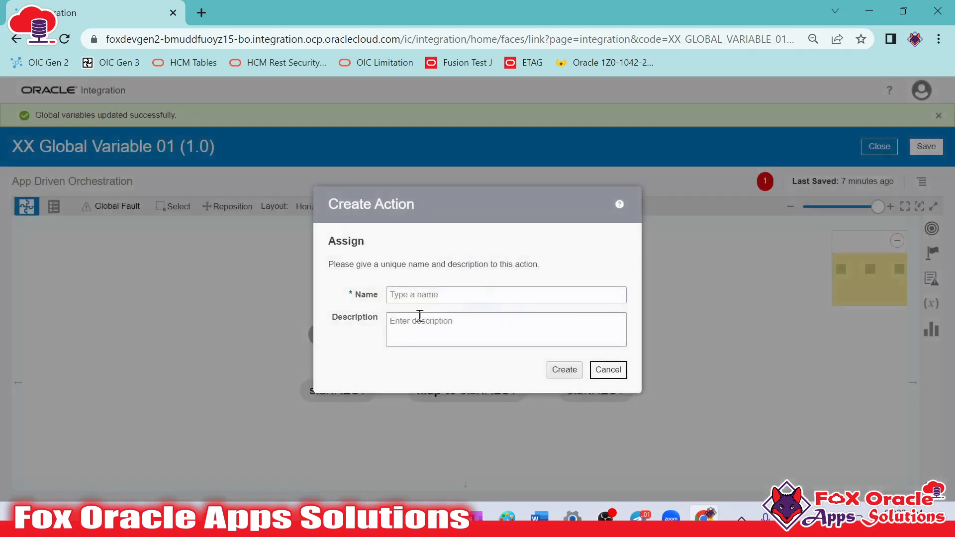
pyautogui.click(437, 295)
pyautogui.write('sdgdsafsf')
pyautogui.click(565, 370)
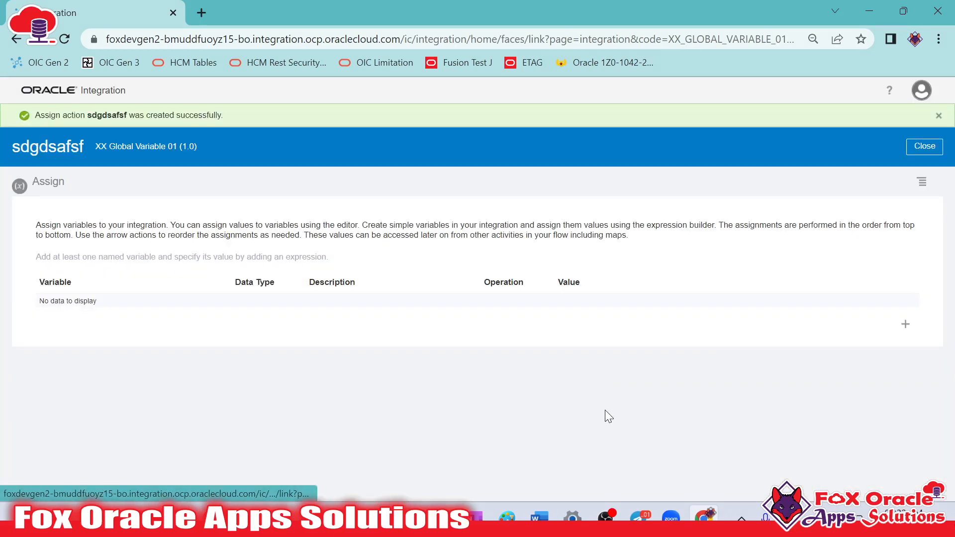
# Add an assignment row, check which variables it offers for assignment, and close the Assign action
pyautogui.click(904, 326)
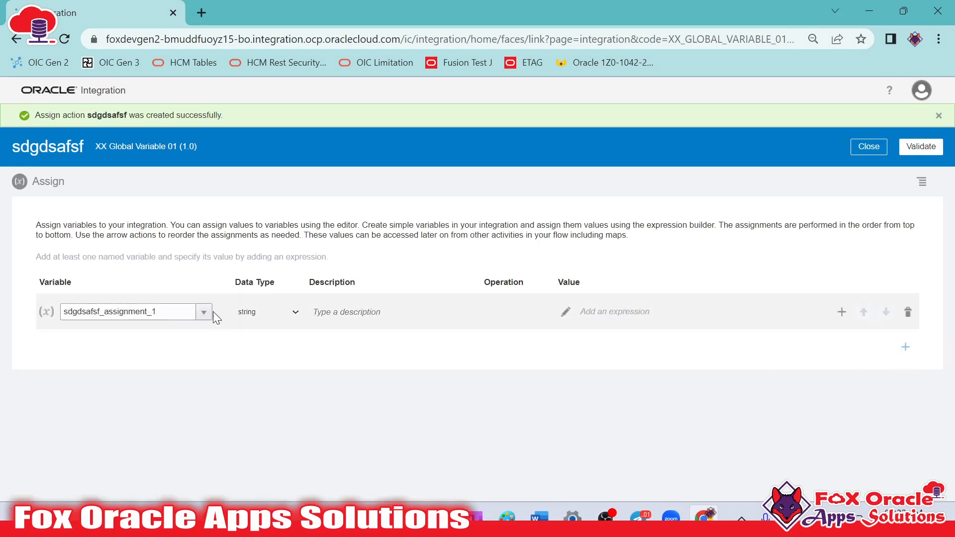
pyautogui.click(205, 312)
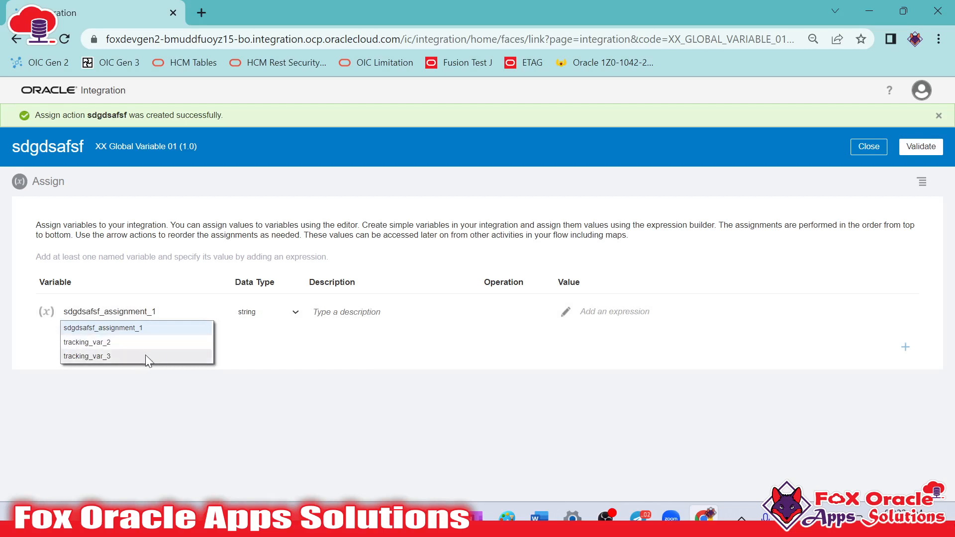
pyautogui.click(441, 373)
pyautogui.click(870, 148)
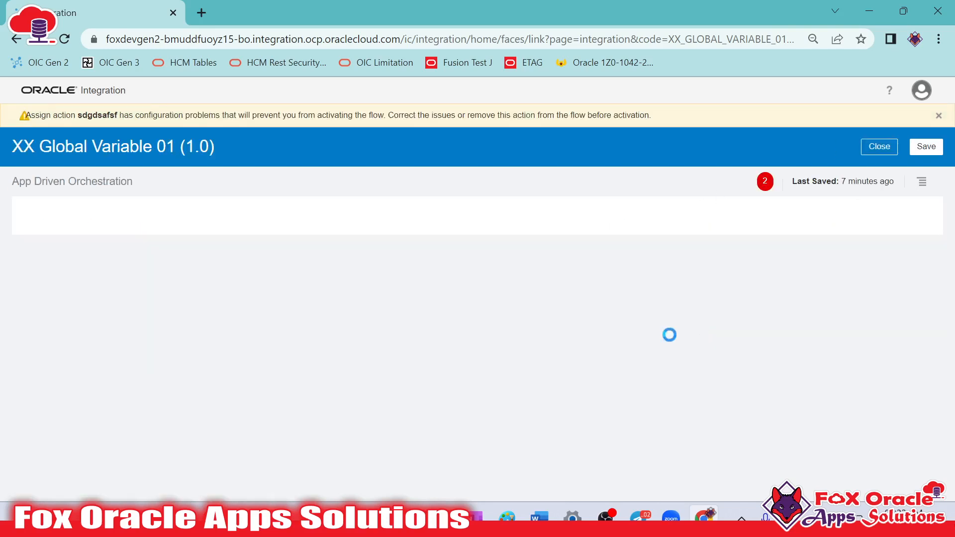
# Delete the Assign action sdgdsafsf from the integration flow
pyautogui.moveTo(415, 281)
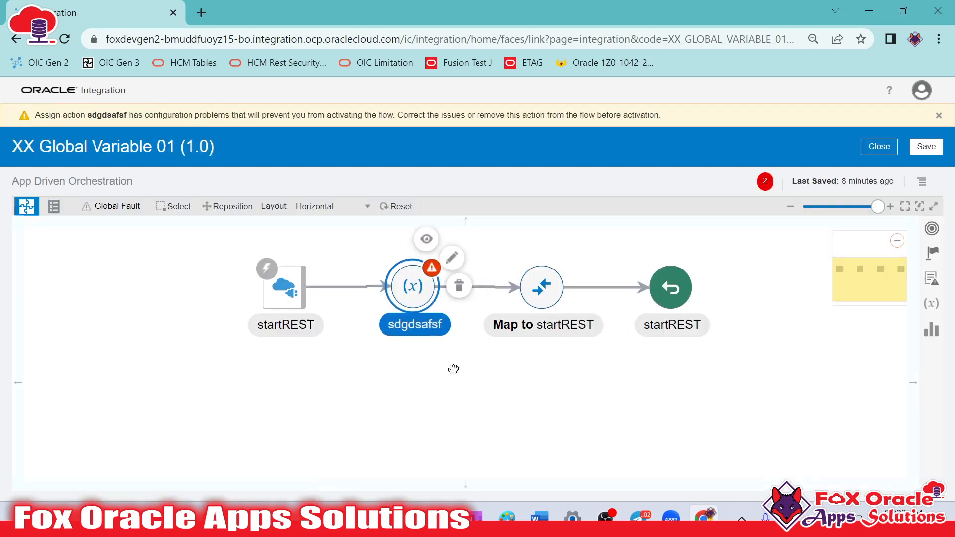
pyautogui.moveTo(452, 366); pyautogui.dragTo(443, 391)
pyautogui.click(405, 321)
pyautogui.click(454, 314)
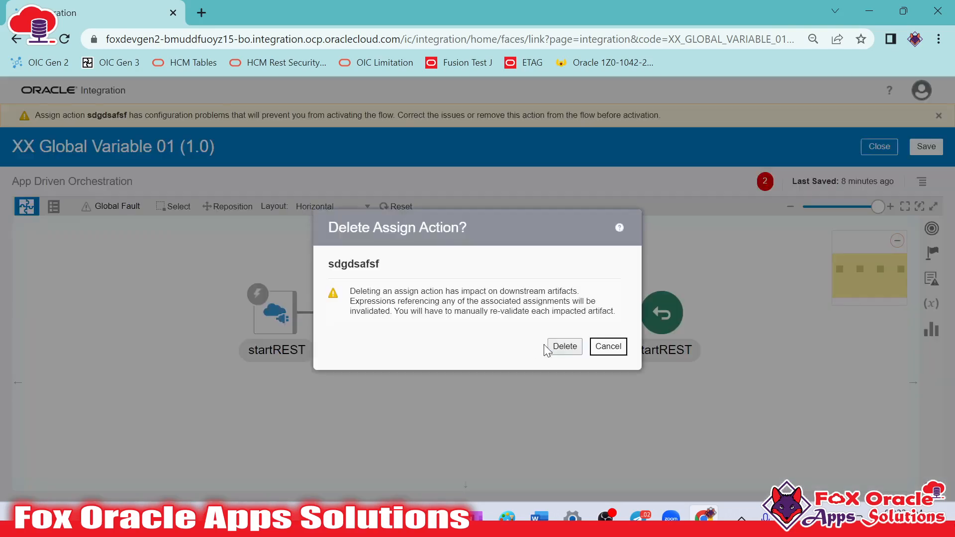
pyautogui.click(563, 347)
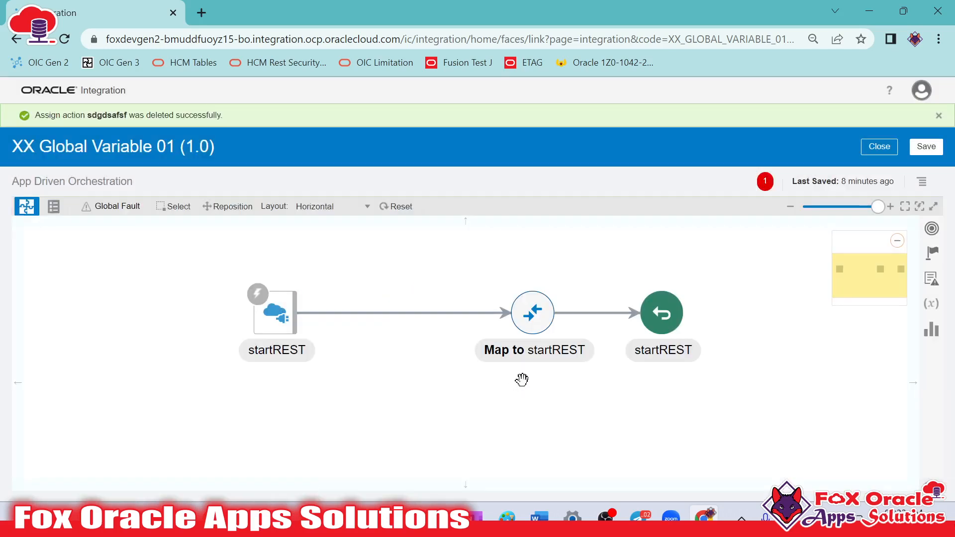
# Add a Data Stitch action named updateGlobalVar_stitch between the startREST trigger and the Map to startREST action
pyautogui.click(931, 256)
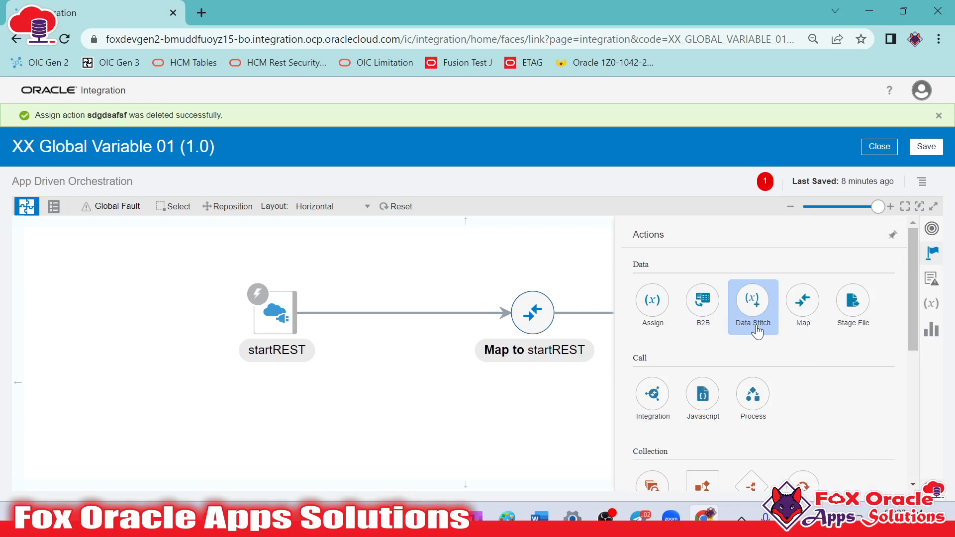
pyautogui.moveTo(757, 324)
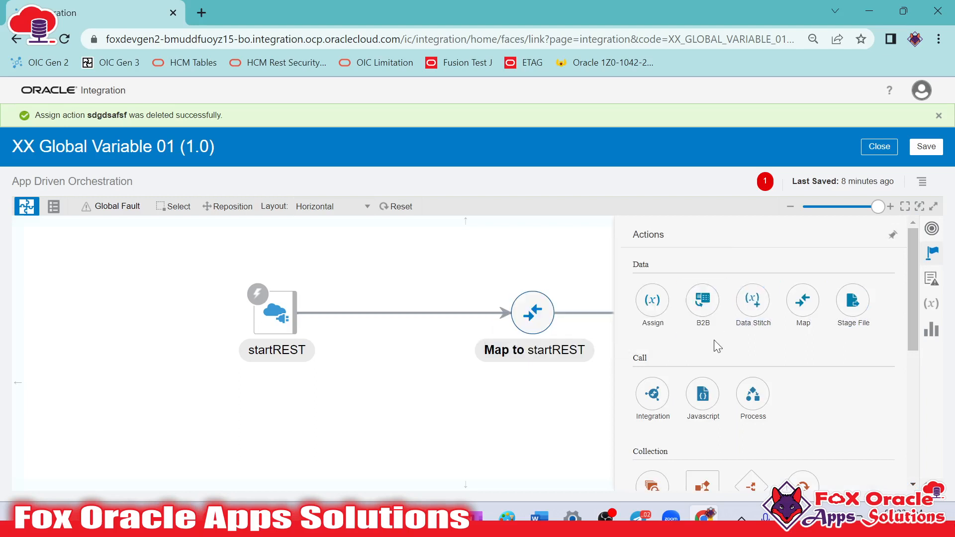
pyautogui.moveTo(661, 321)
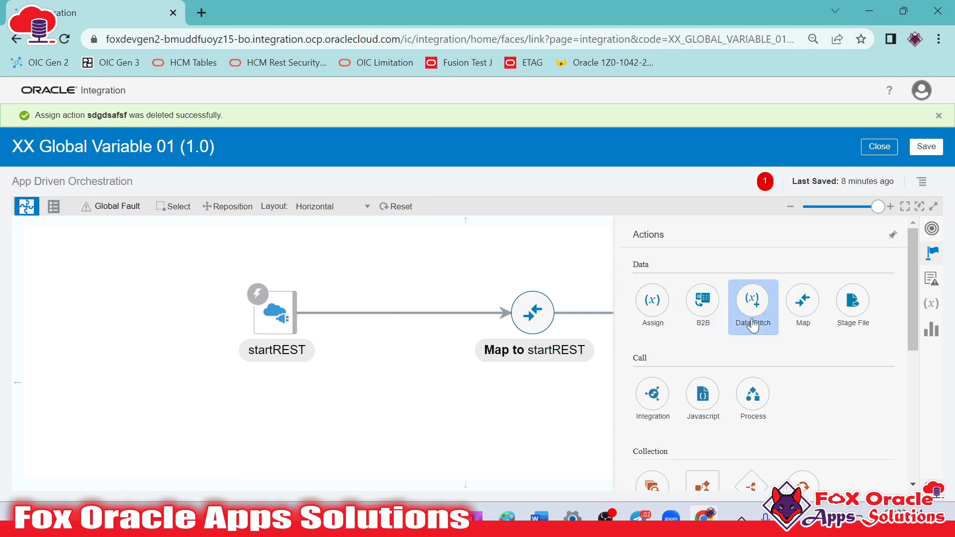
pyautogui.moveTo(752, 308); pyautogui.dragTo(397, 299)
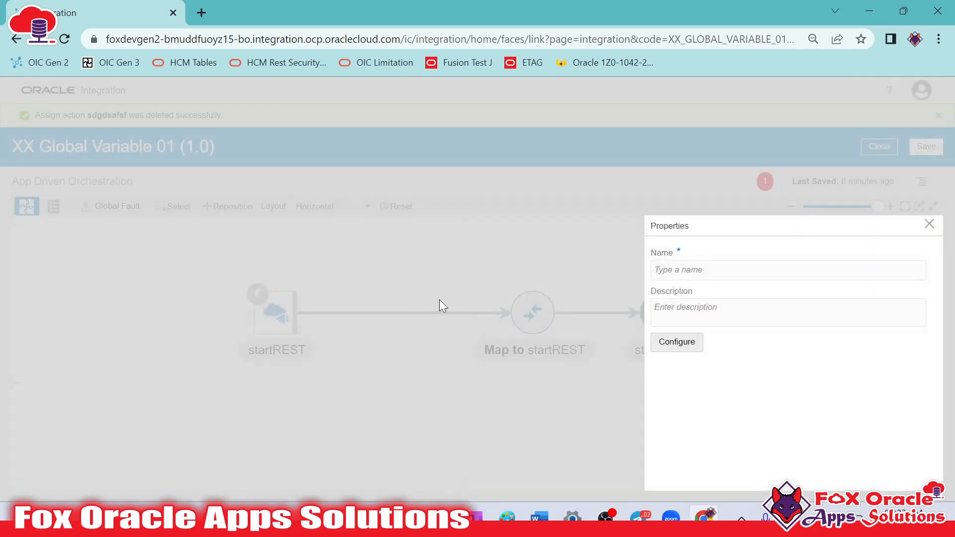
pyautogui.click(735, 274)
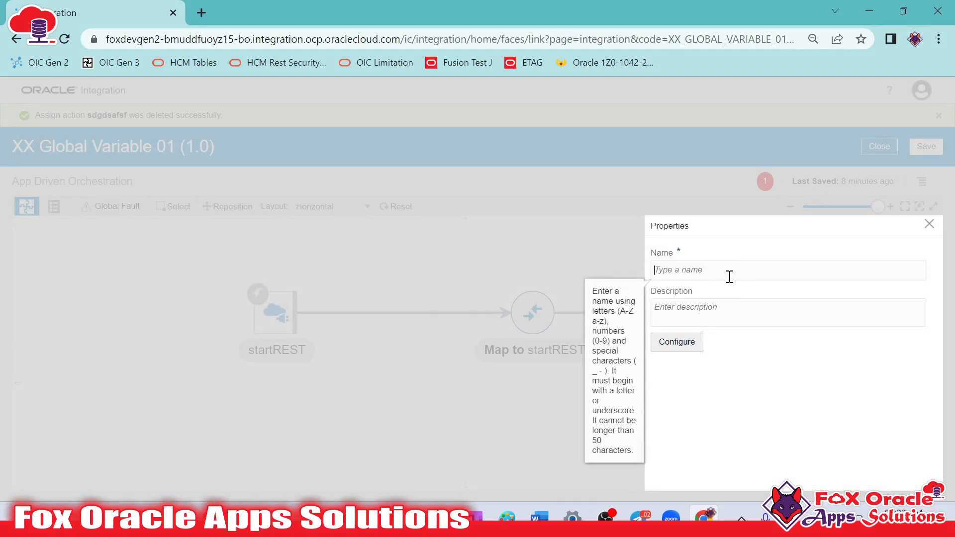
pyautogui.write('g')
pyautogui.press('BackSpace')
pyautogui.write('updateGlobalVar_stitch')
pyautogui.click(687, 344)
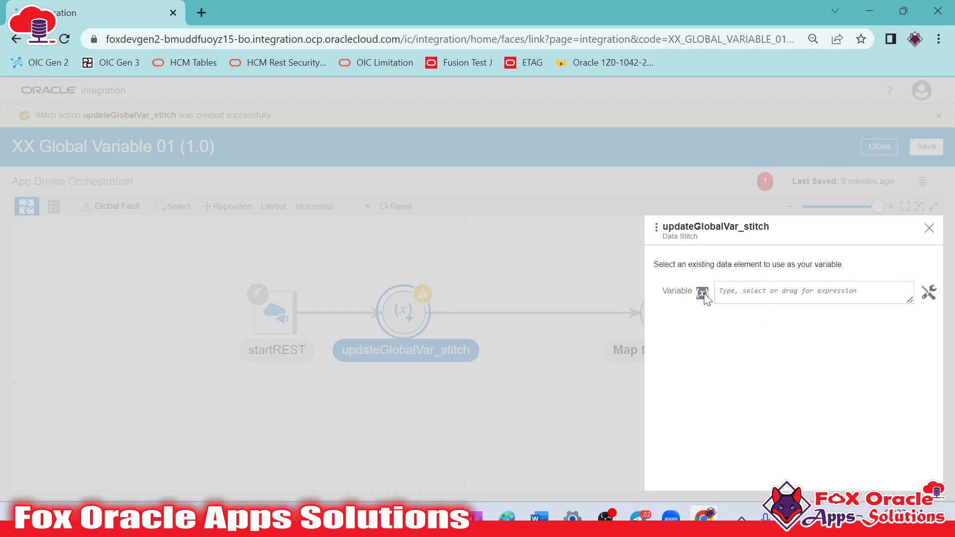
# Select gvar_num1 as the stitch variable with the operation Assign
pyautogui.moveTo(767, 292)
pyautogui.click(864, 292)
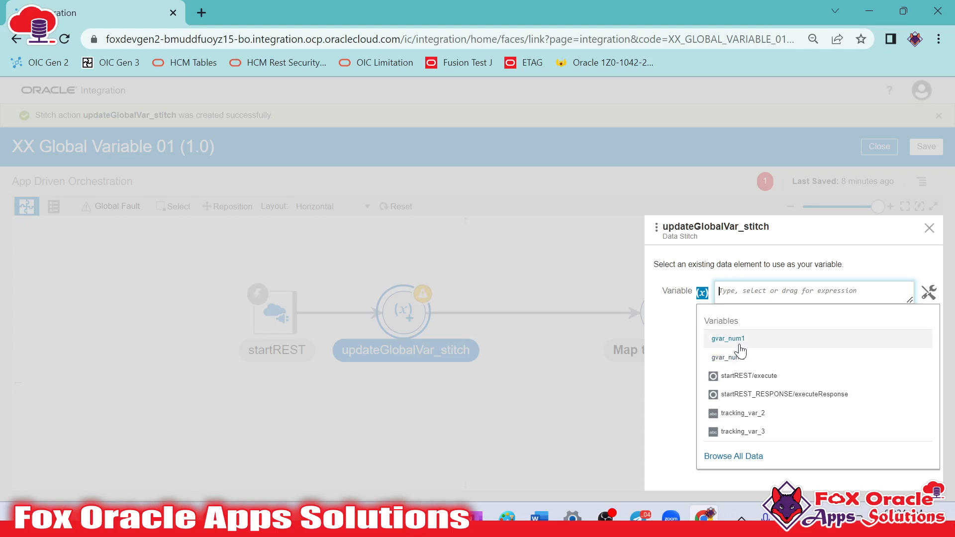
pyautogui.click(743, 340)
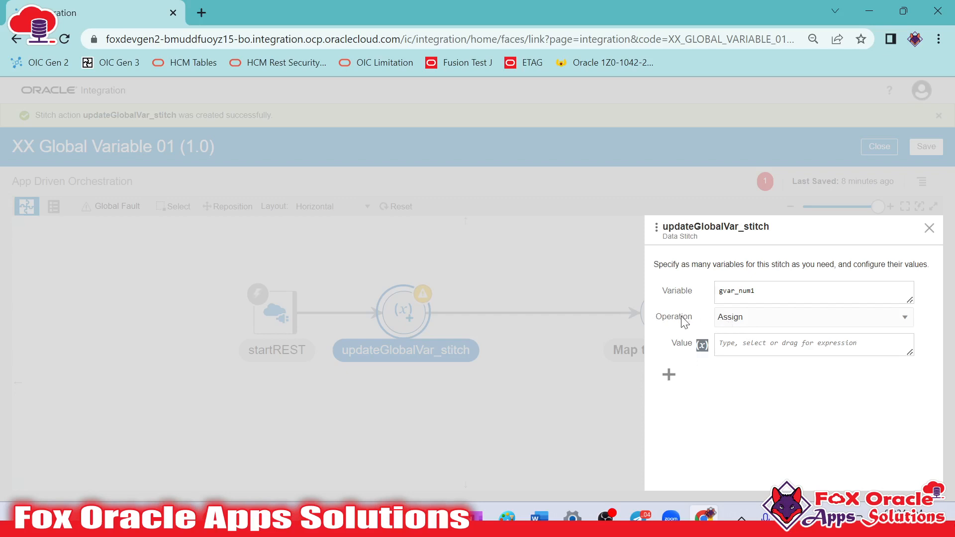
pyautogui.click(781, 326)
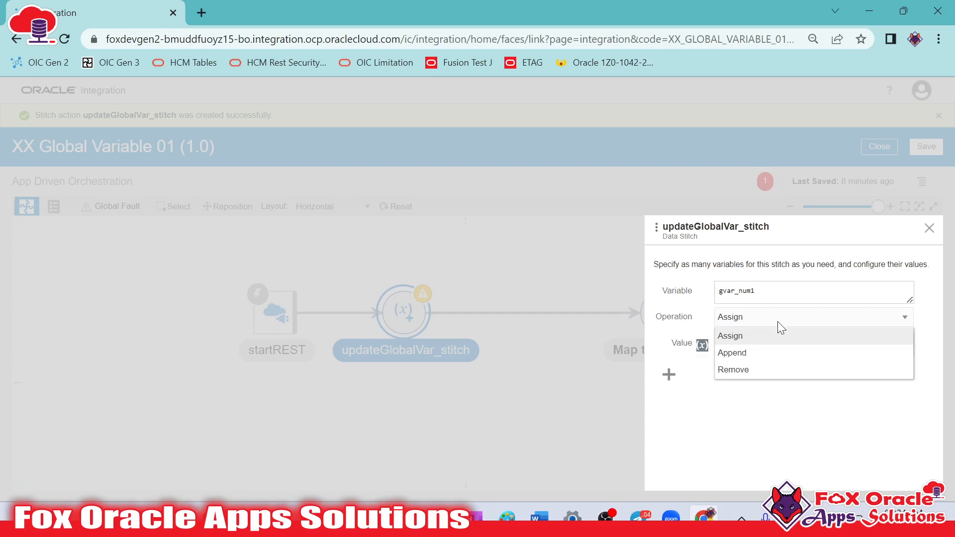
pyautogui.click(746, 343)
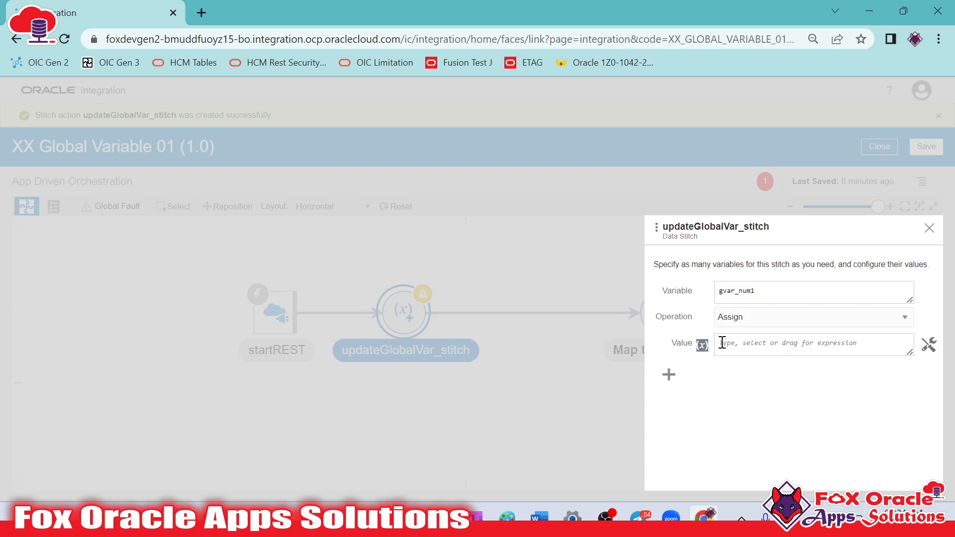
# Try the Append and Remove operations for gvar_num1, and set the operation back to Assign
pyautogui.moveTo(761, 292); pyautogui.dragTo(716, 291)
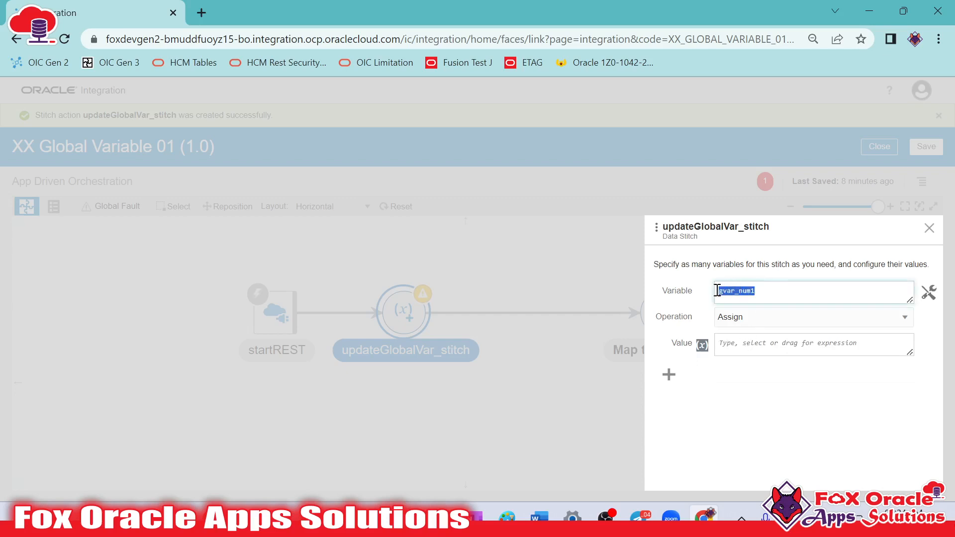
pyautogui.click(677, 297)
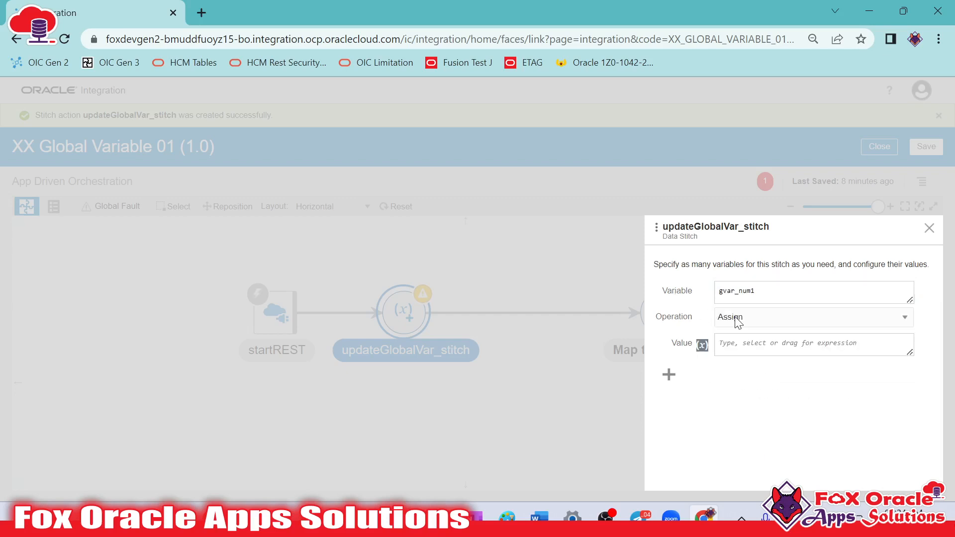
pyautogui.click(738, 321)
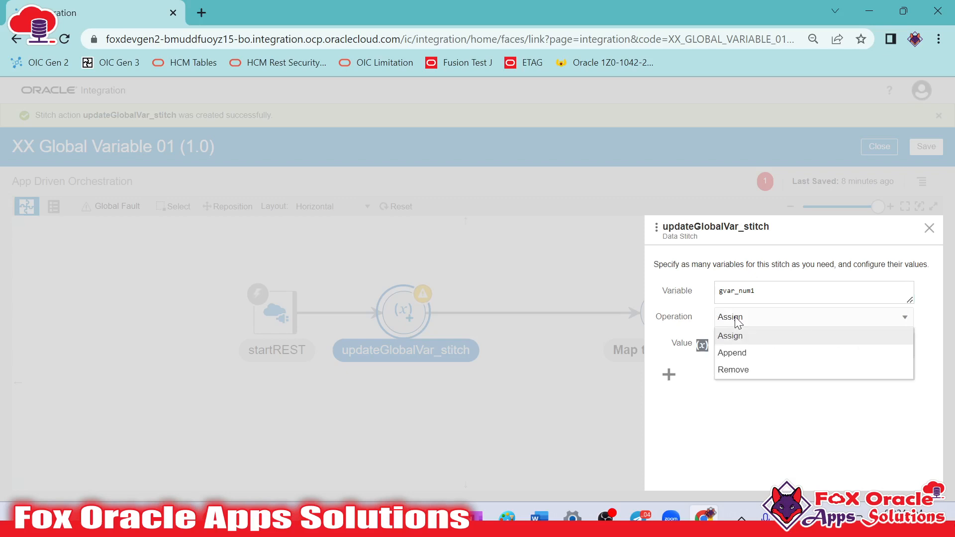
pyautogui.click(732, 353)
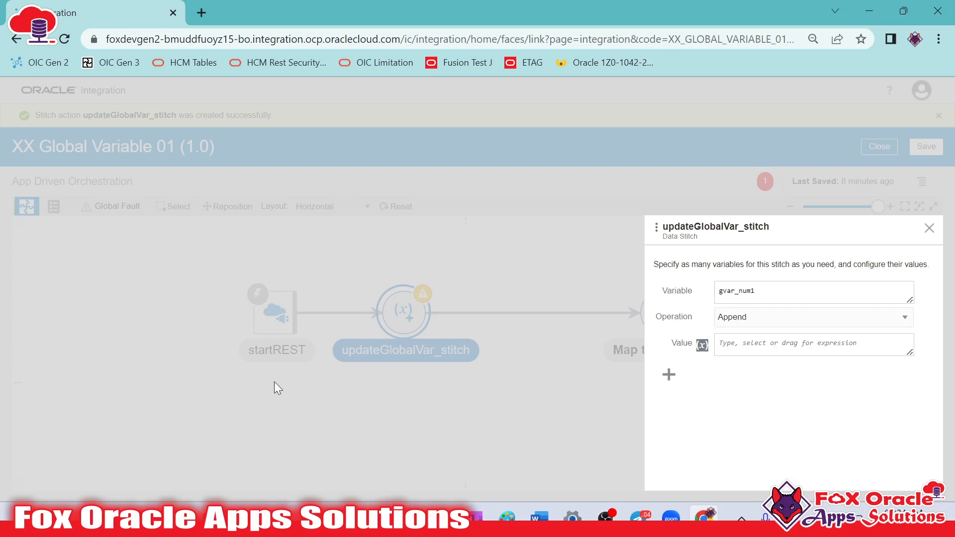
pyautogui.click(868, 318)
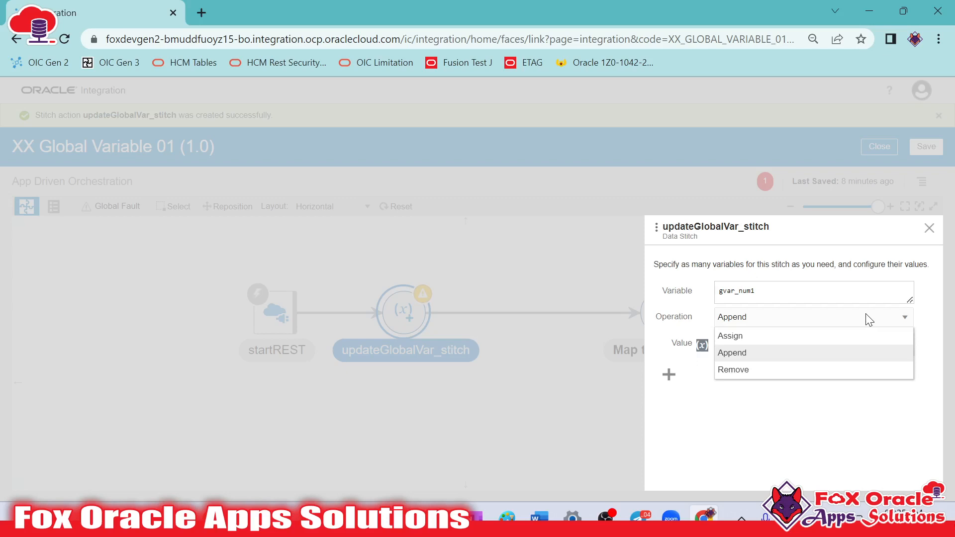
pyautogui.click(737, 379)
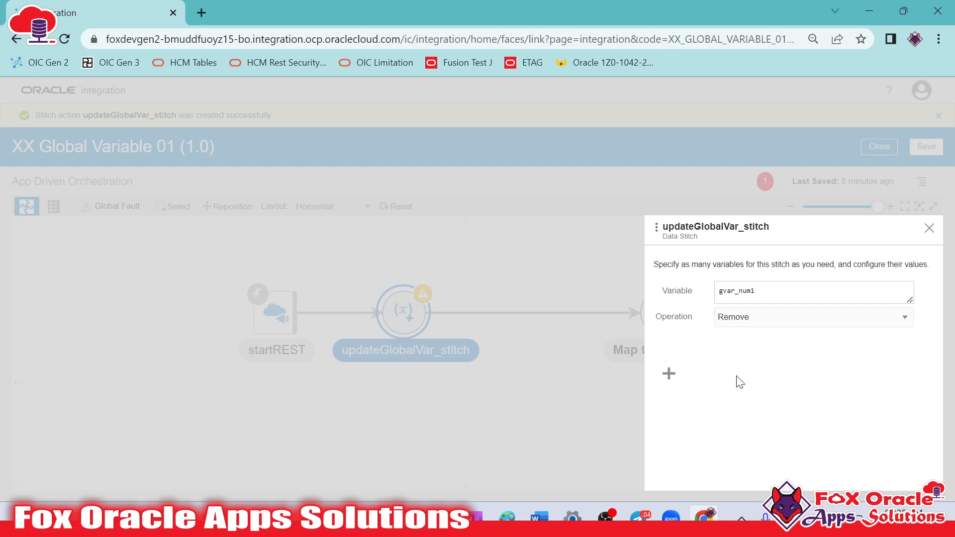
pyautogui.click(751, 321)
pyautogui.click(736, 294)
pyautogui.moveTo(772, 292); pyautogui.dragTo(675, 294)
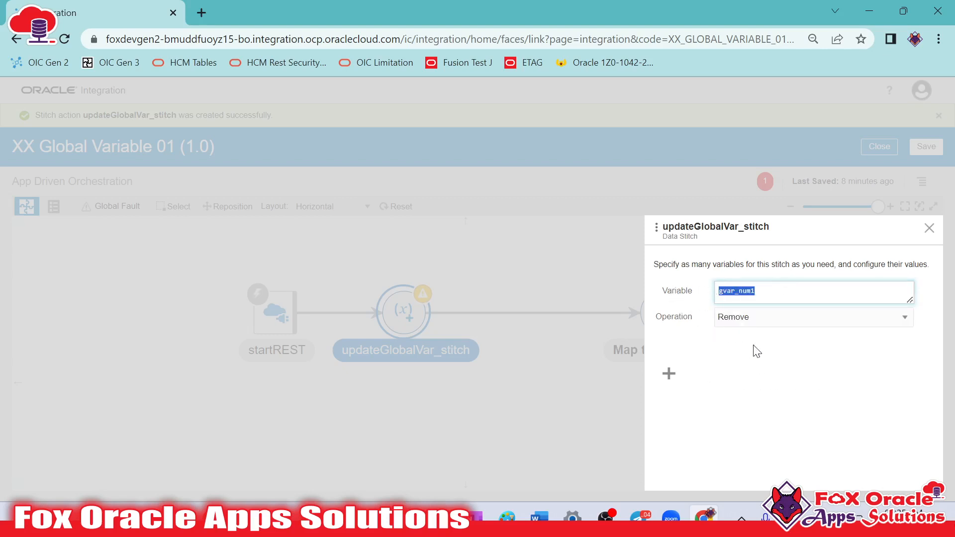
pyautogui.click(792, 322)
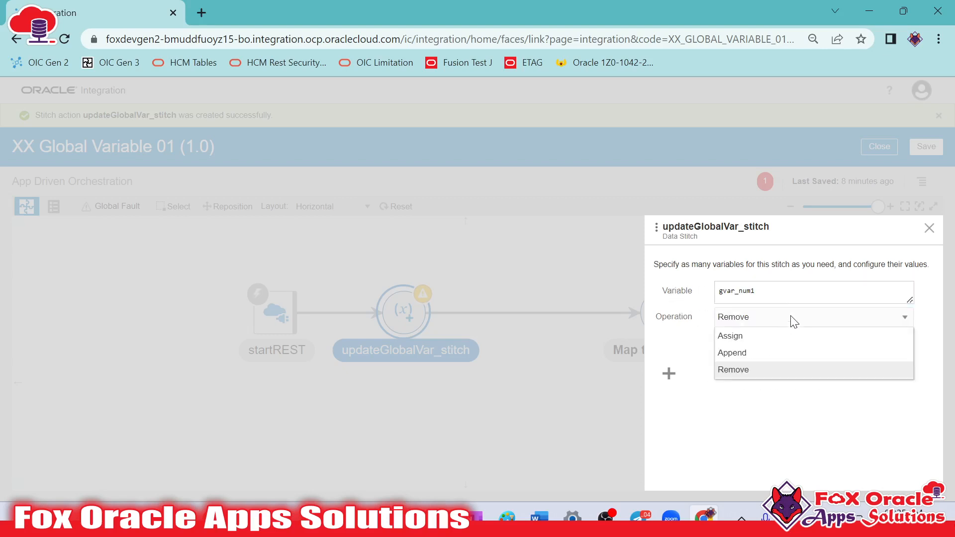
pyautogui.click(750, 338)
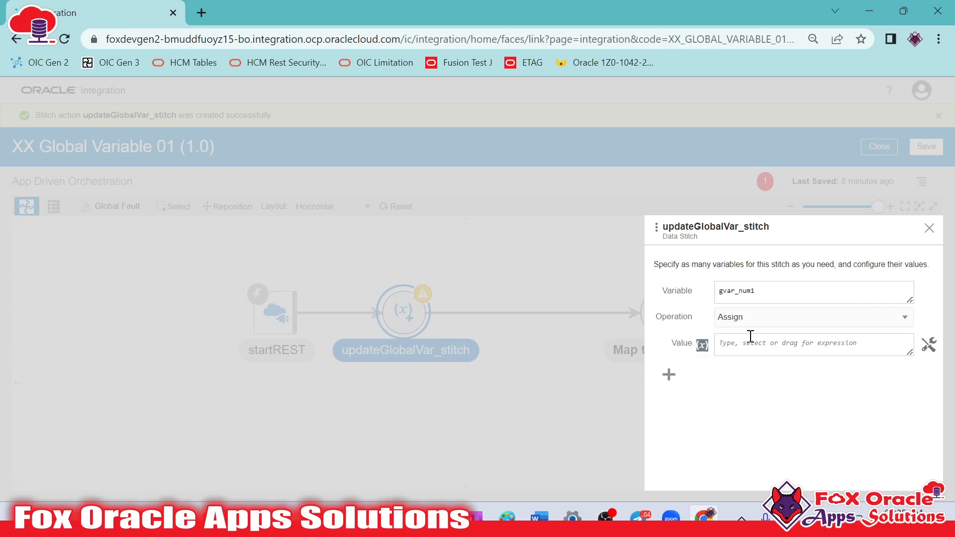
# Set gvar_num1's value to the Number1 element from the request-wrapper of the startREST request
pyautogui.click(769, 346)
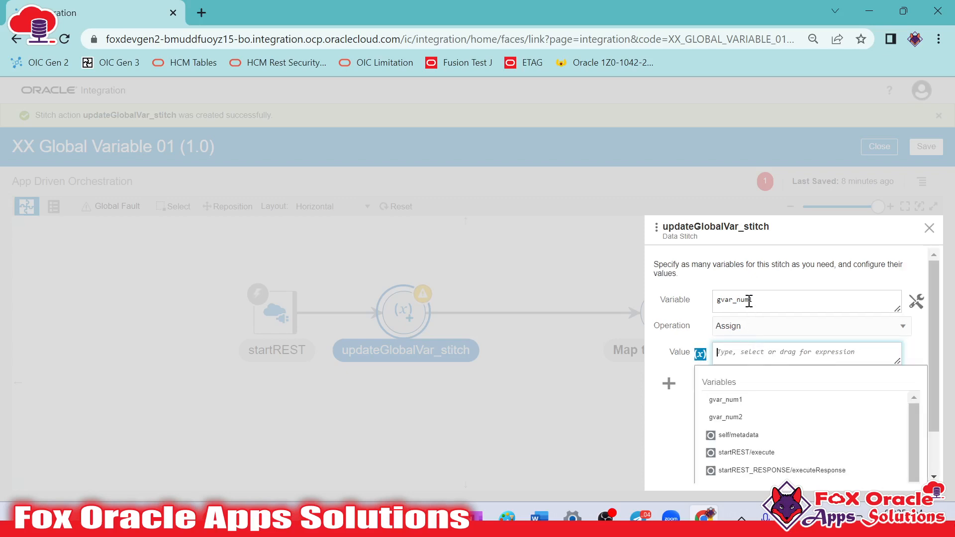
pyautogui.click(769, 301)
pyautogui.click(729, 352)
pyautogui.scroll(-1, 721, 437)
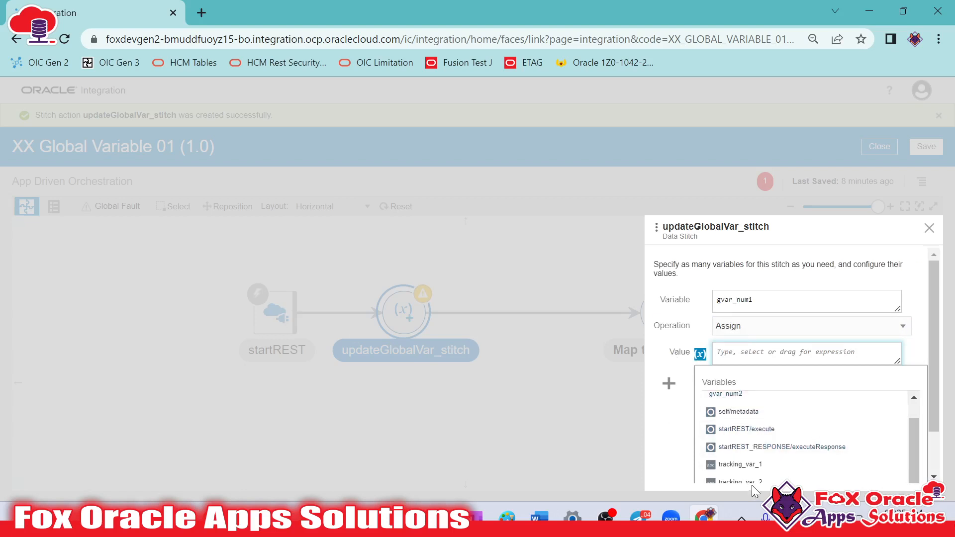
pyautogui.scroll(2, 806, 422)
pyautogui.scroll(1, 777, 423)
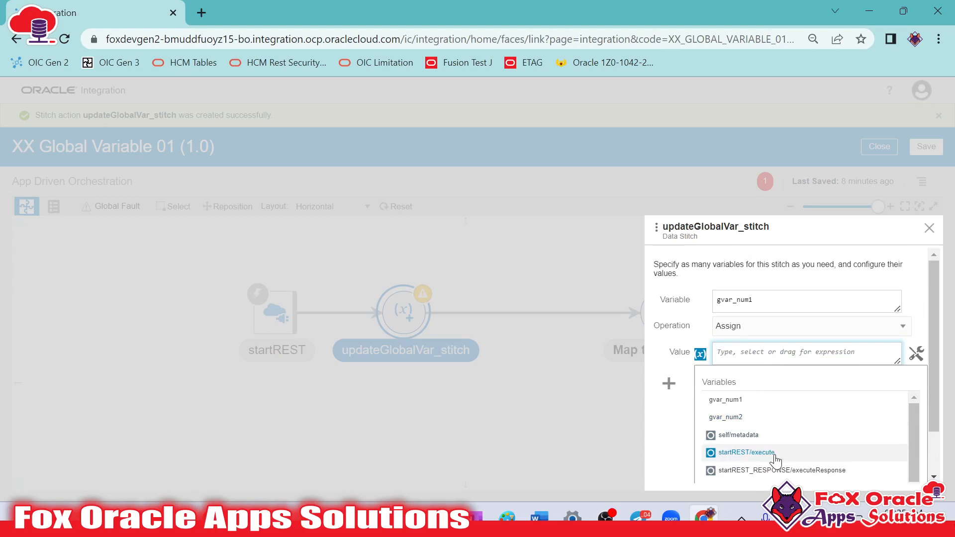
pyautogui.click(916, 354)
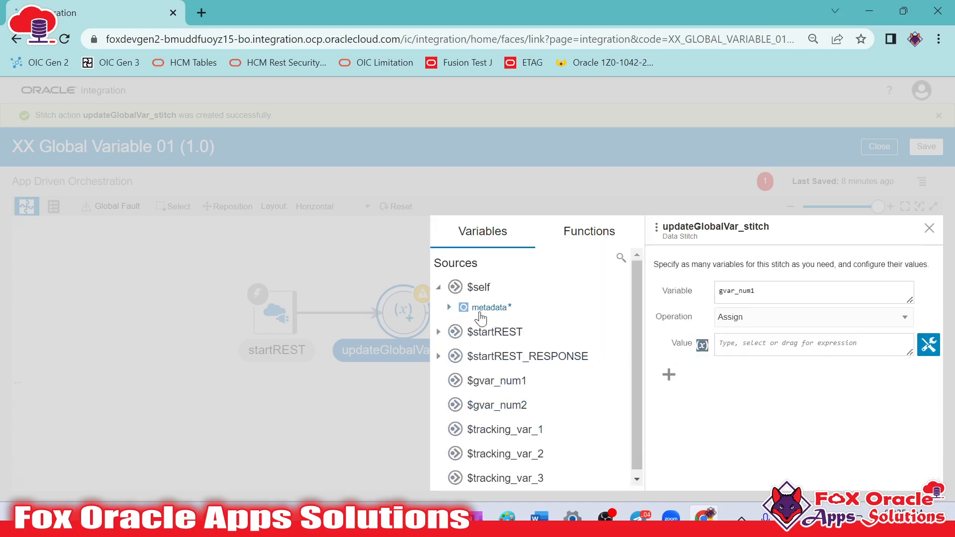
pyautogui.click(448, 308)
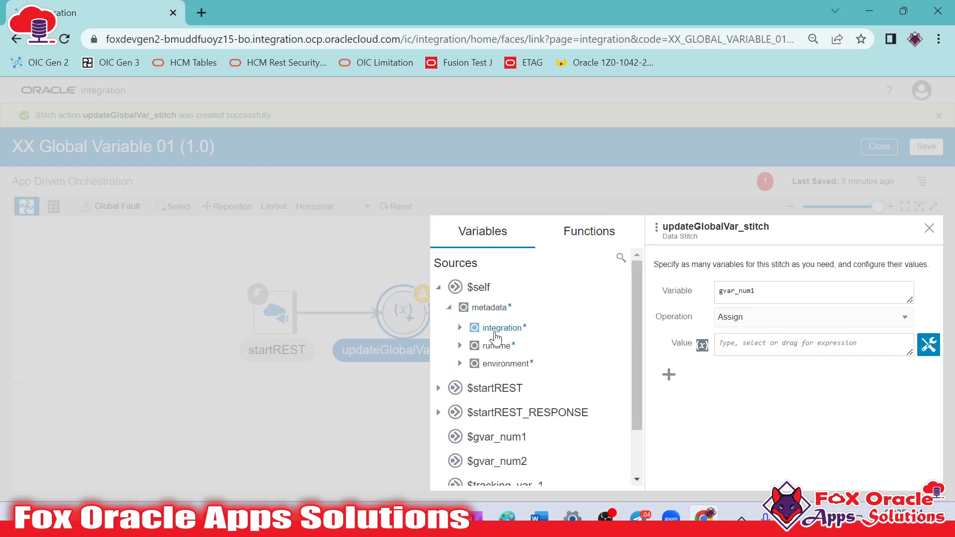
pyautogui.scroll(-2, 496, 339)
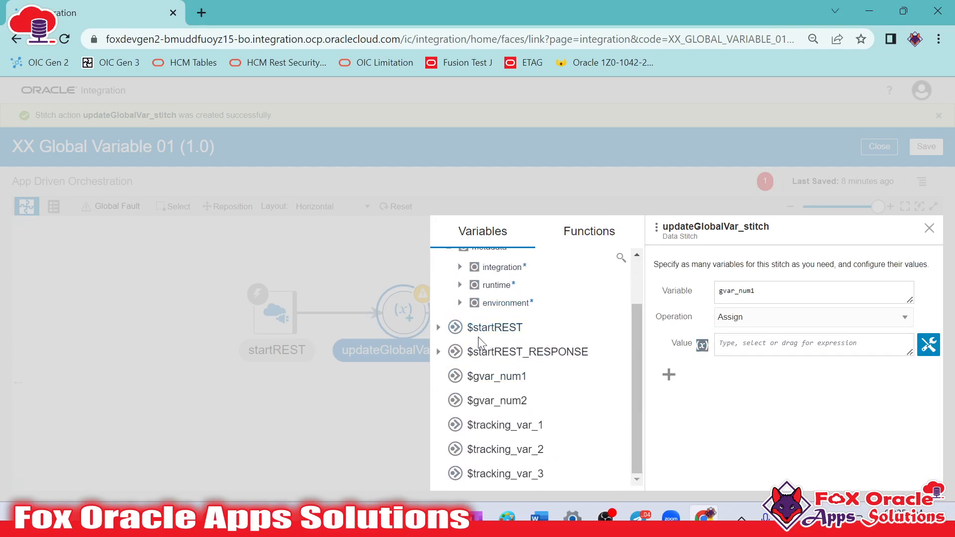
pyautogui.click(439, 328)
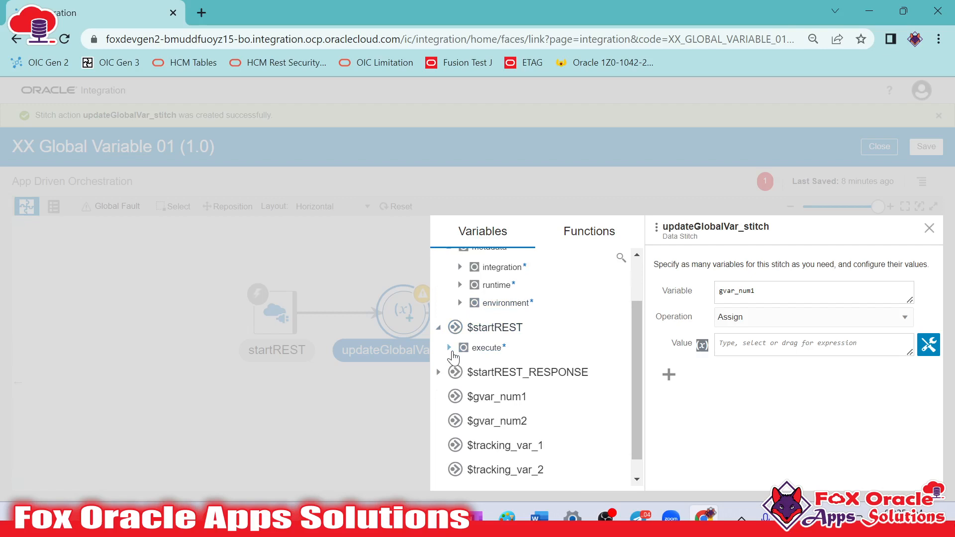
pyautogui.click(450, 348)
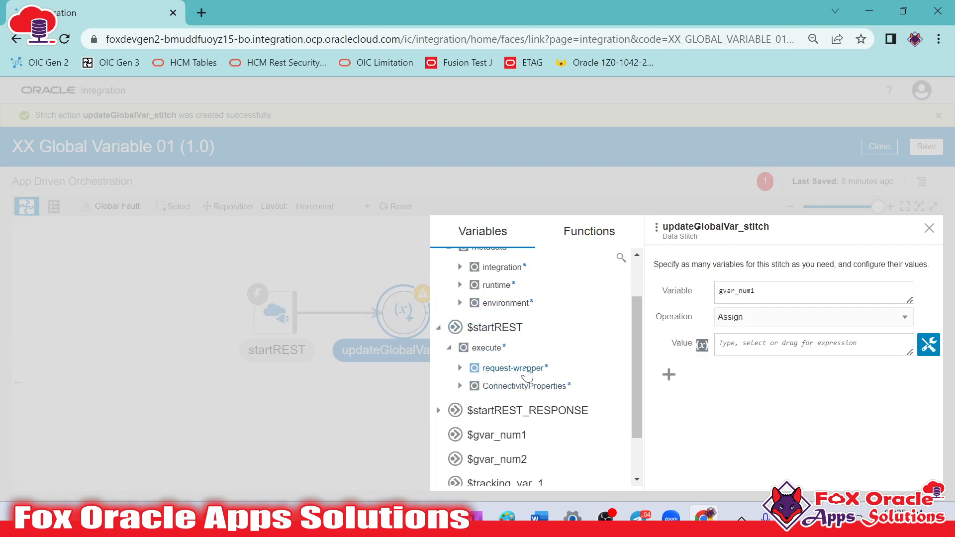
pyautogui.click(460, 368)
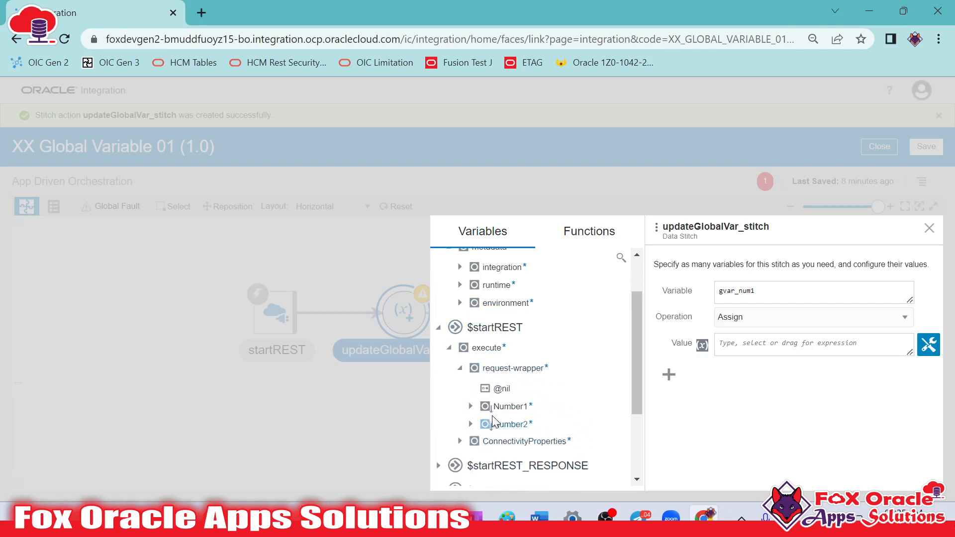
pyautogui.moveTo(510, 407); pyautogui.dragTo(789, 353)
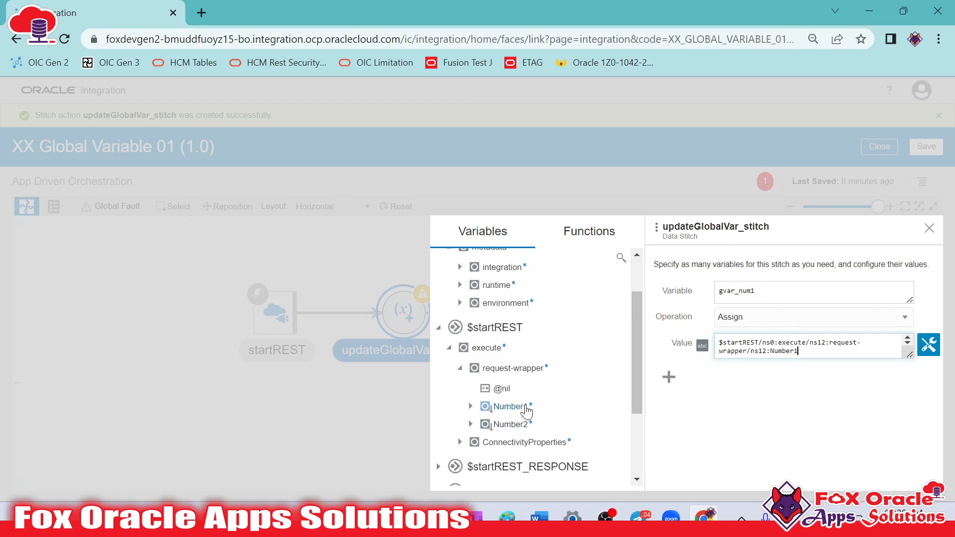
# Add a second stitch assignment that assigns the request's Number2 element to gvar_num2, and close the Data Stitch configuration
pyautogui.click(669, 376)
pyautogui.click(759, 395)
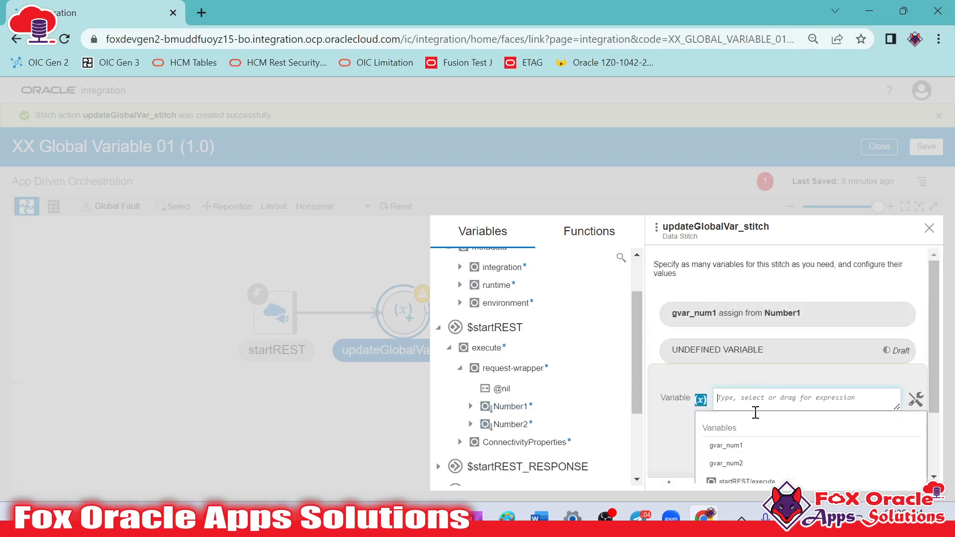
pyautogui.click(729, 464)
pyautogui.moveTo(492, 429); pyautogui.dragTo(733, 454)
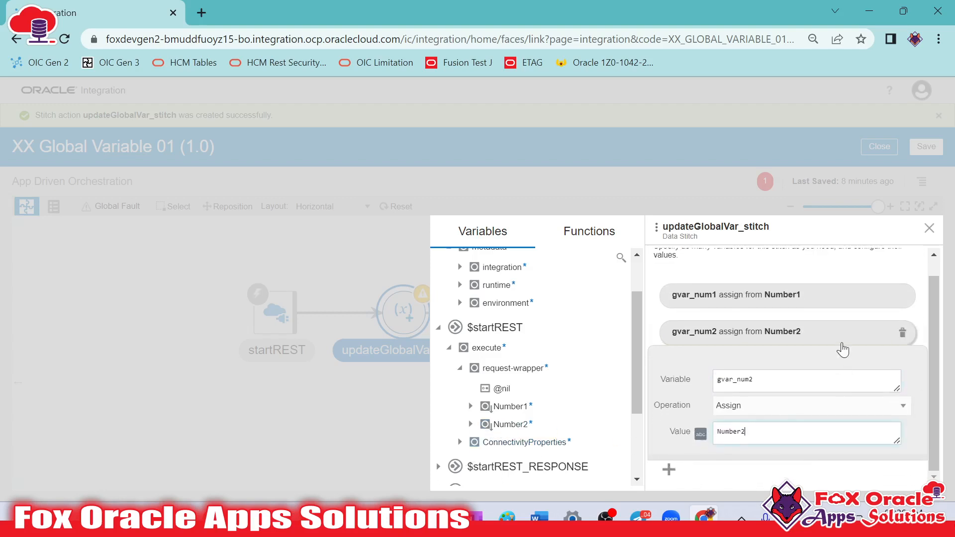
pyautogui.click(818, 335)
pyautogui.click(929, 229)
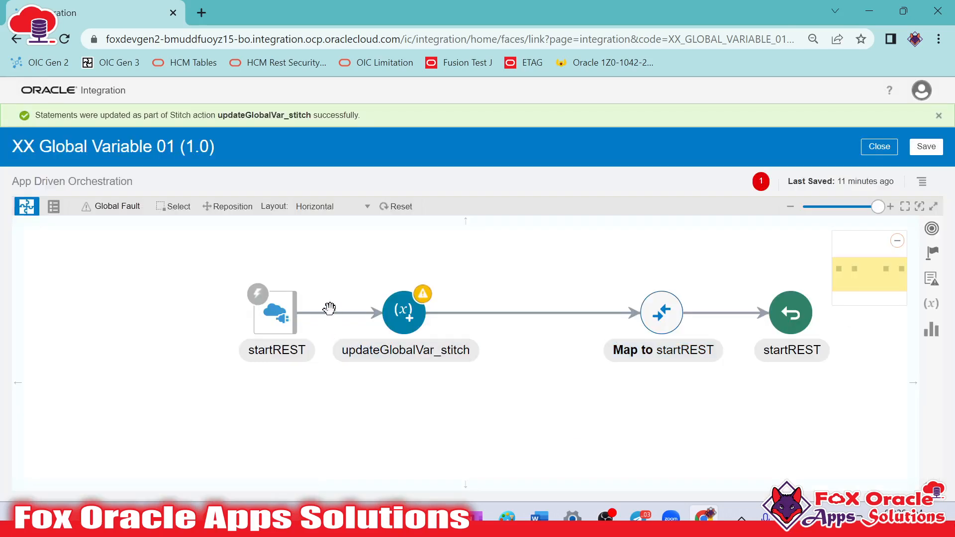
# Reopen the updateGlobalVar_stitch action and examine the warning on its gvar_num1 assignment
pyautogui.moveTo(473, 395); pyautogui.dragTo(476, 399)
pyautogui.doubleClick(406, 316)
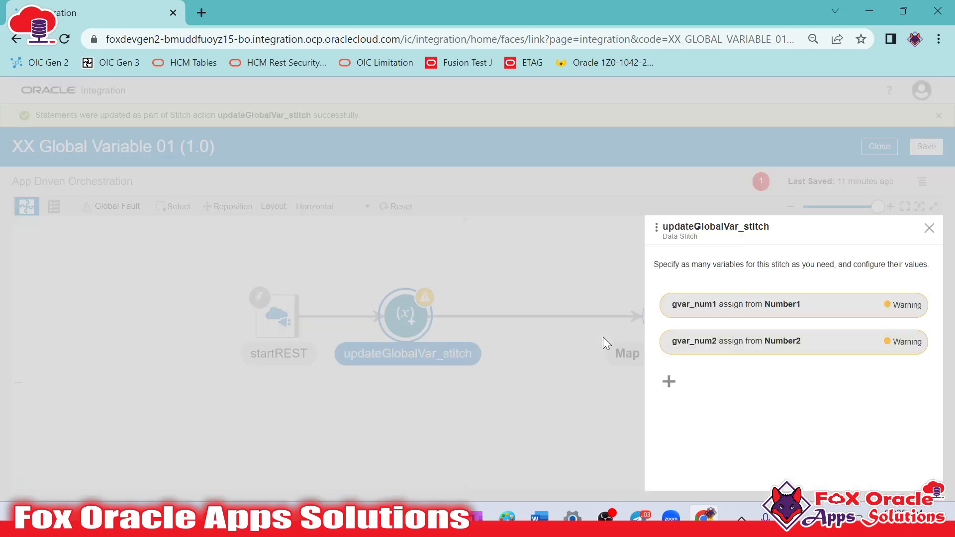
pyautogui.click(929, 228)
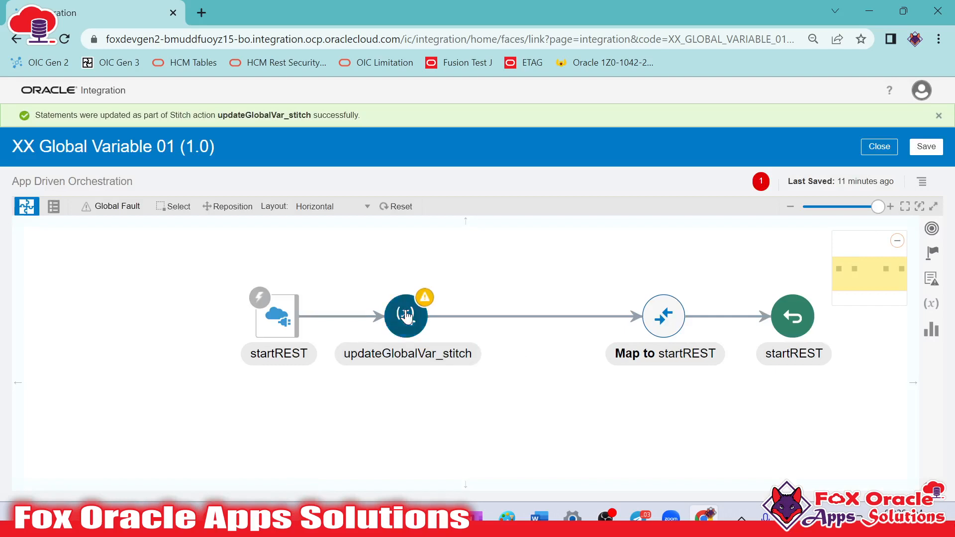
pyautogui.click(446, 297)
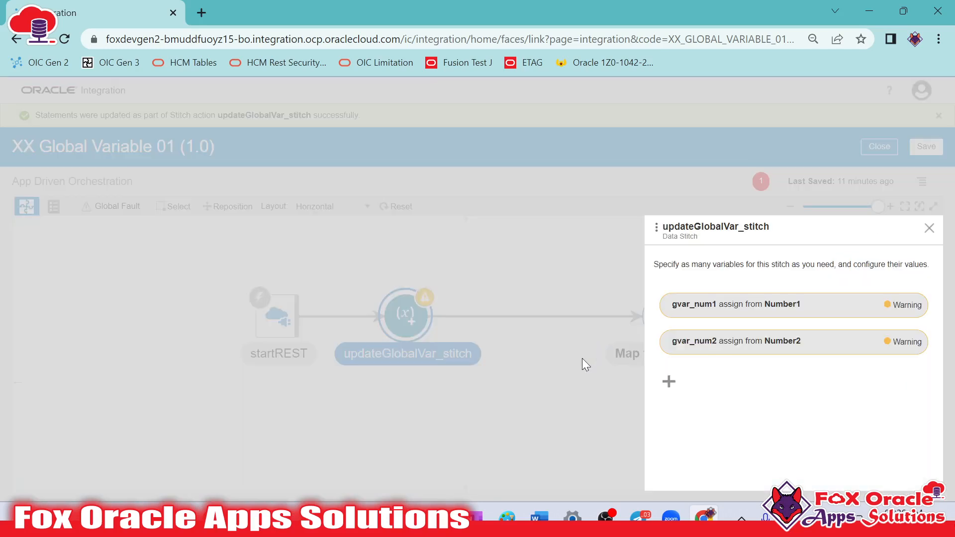
pyautogui.click(706, 307)
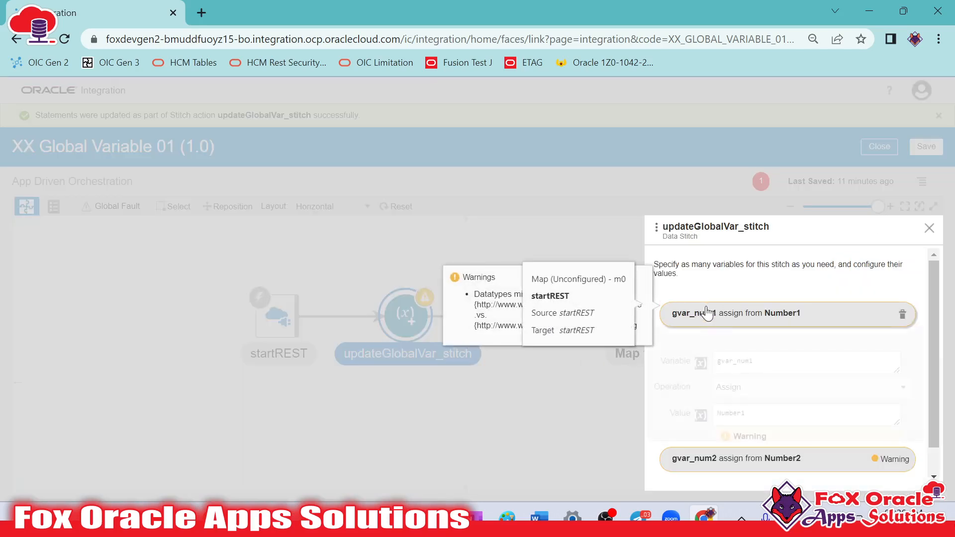
pyautogui.click(768, 363)
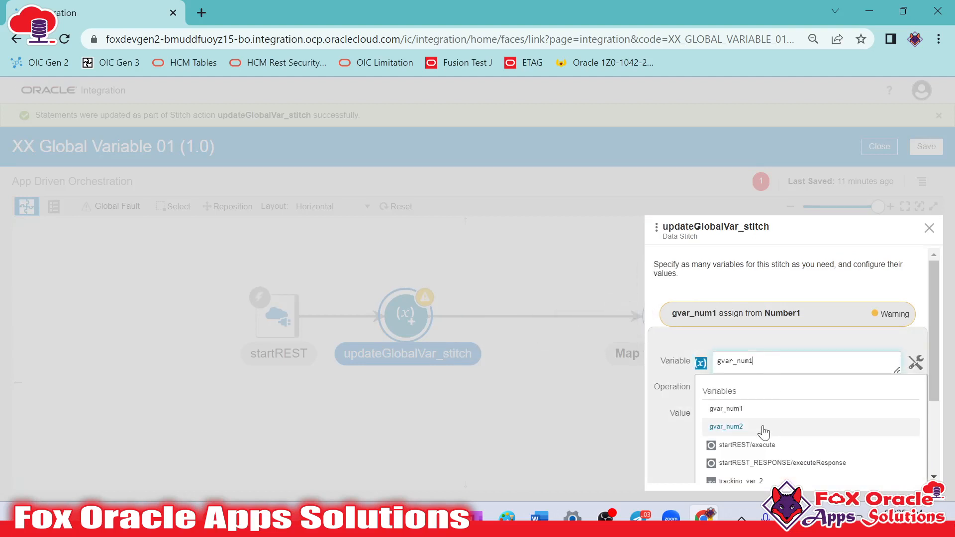
pyautogui.click(793, 343)
pyautogui.moveTo(760, 414); pyautogui.dragTo(722, 413)
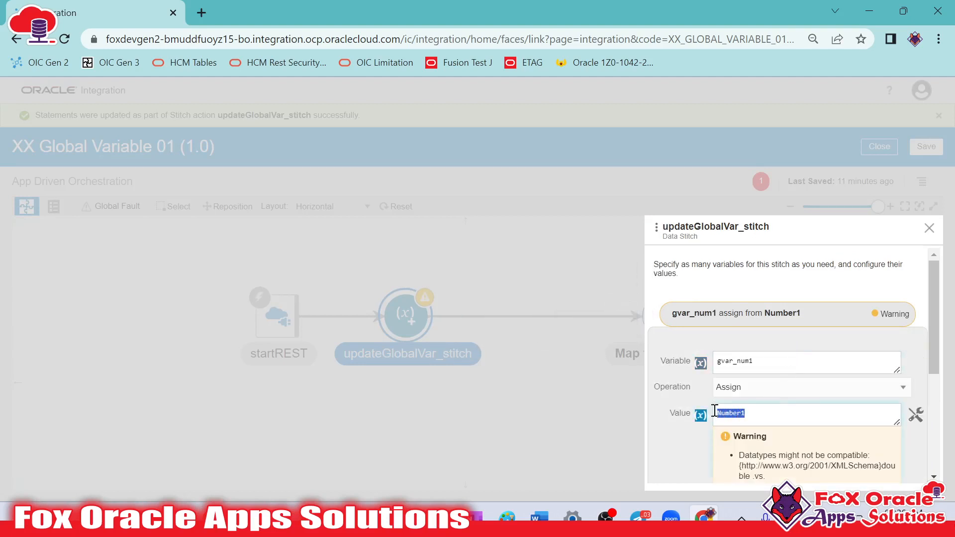
pyautogui.click(769, 416)
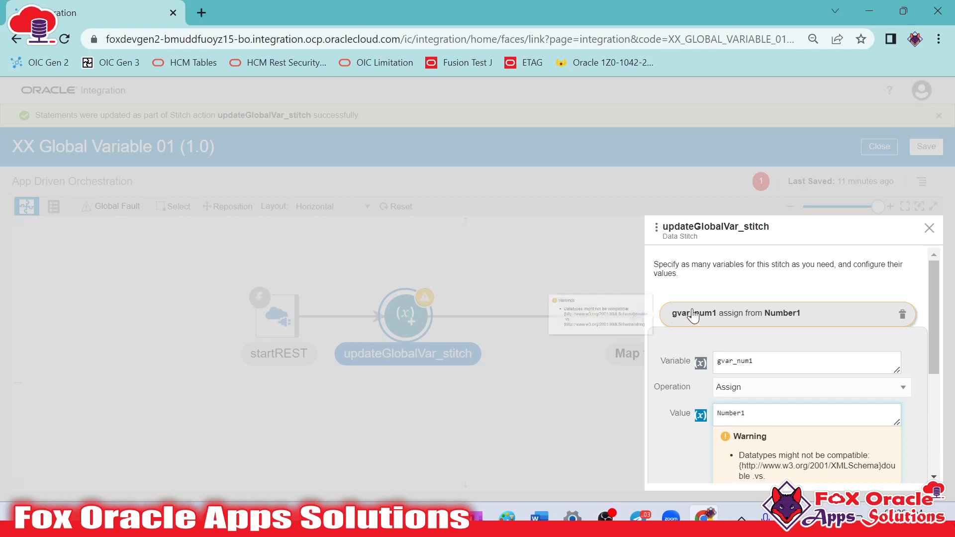
pyautogui.moveTo(782, 419); pyautogui.dragTo(738, 417)
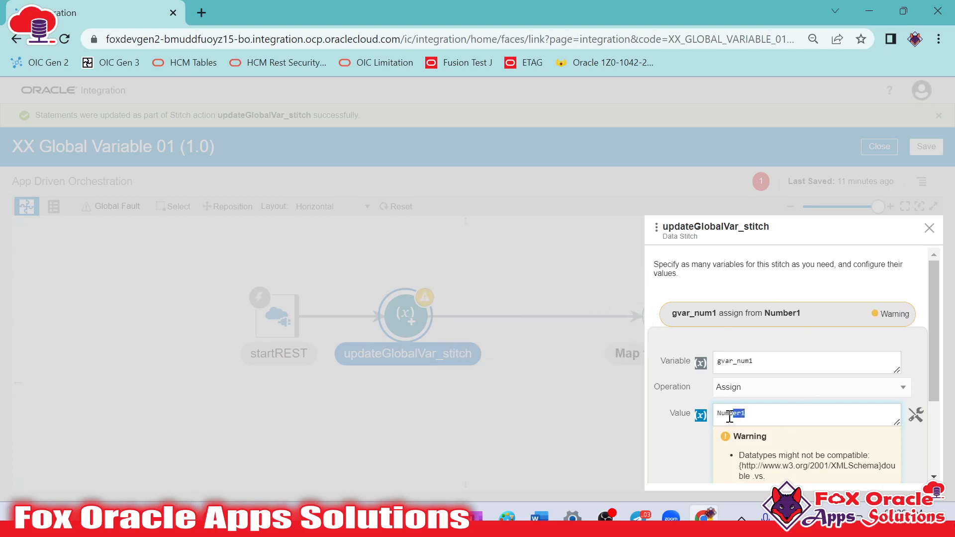
# Clear gvar_num1's value and insert the number conversion function in its place
pyautogui.click(719, 418)
pyautogui.write('nu')
pyautogui.doubleClick(756, 412)
pyautogui.press('BackSpace')
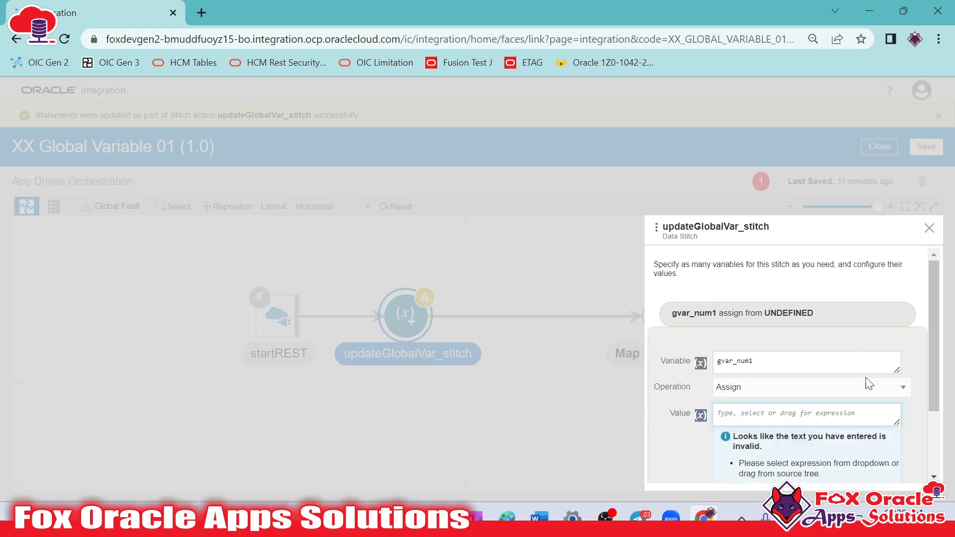
pyautogui.click(910, 424)
pyautogui.click(587, 232)
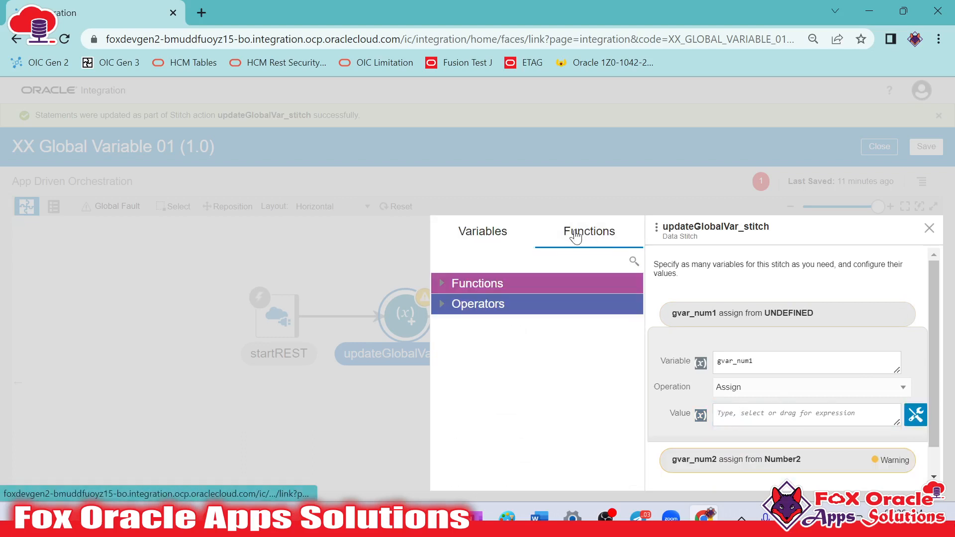
pyautogui.click(633, 260)
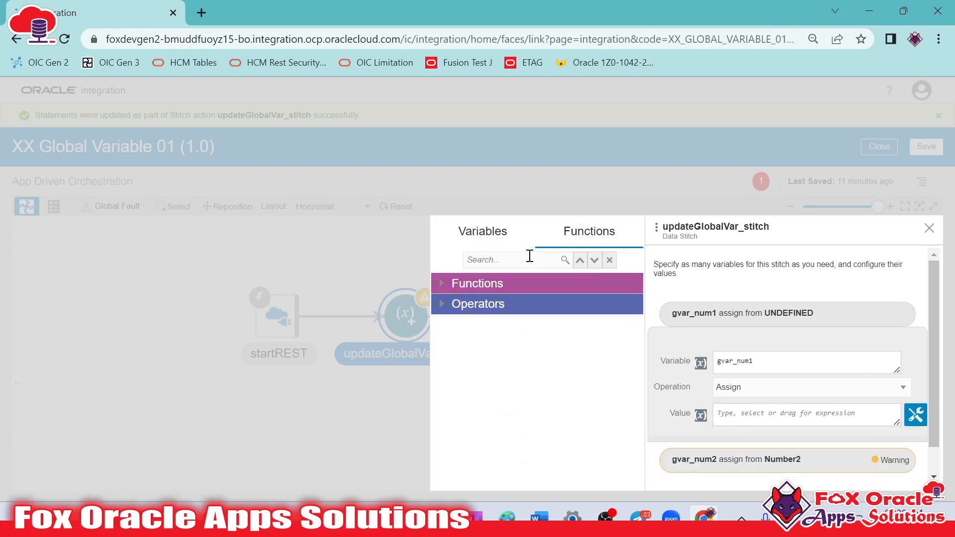
pyautogui.write('number')
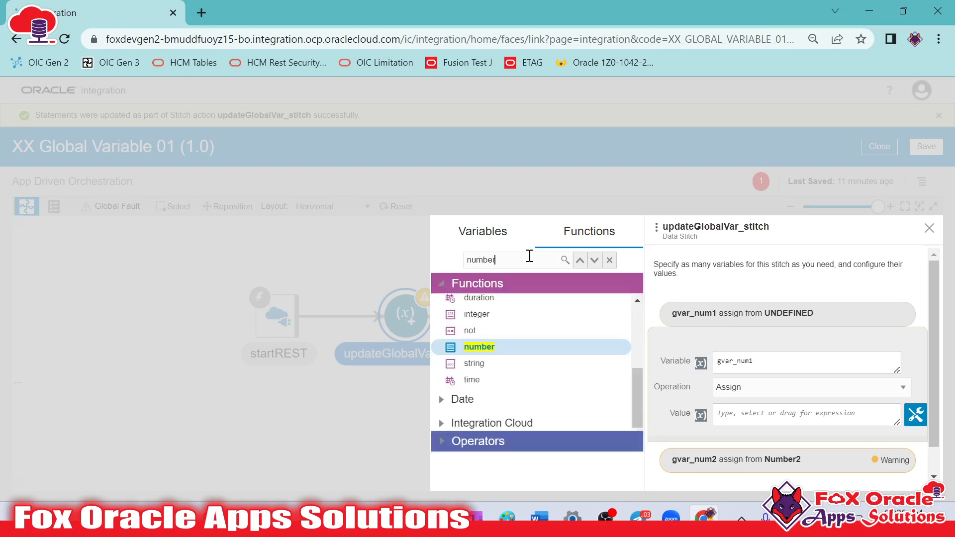
pyautogui.scroll(3, 489, 358)
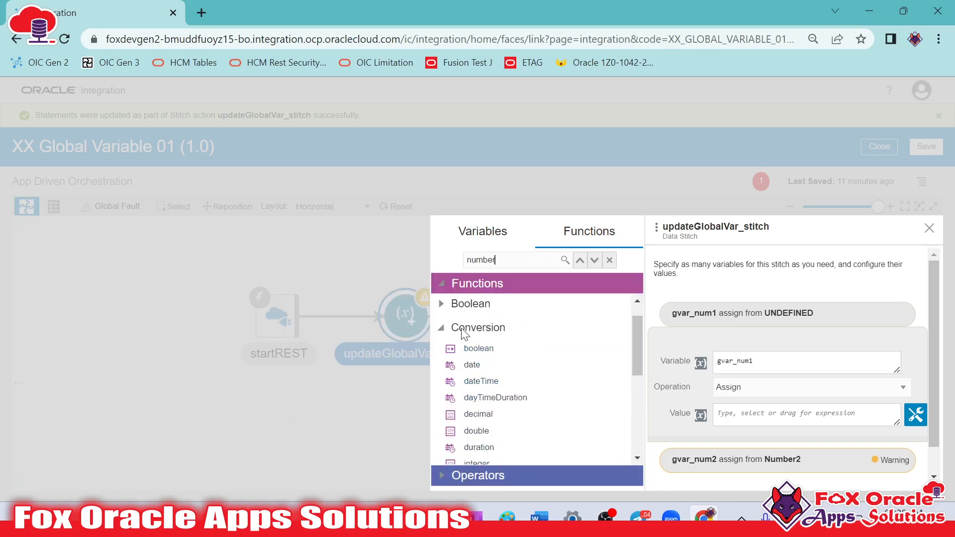
pyautogui.scroll(-3, 478, 335)
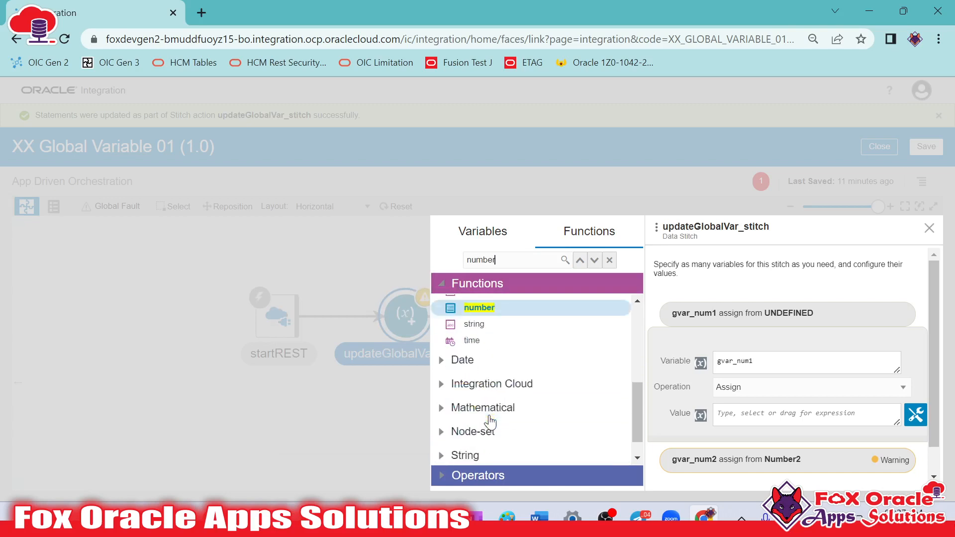
pyautogui.scroll(1, 482, 363)
pyautogui.moveTo(483, 364); pyautogui.dragTo(757, 414)
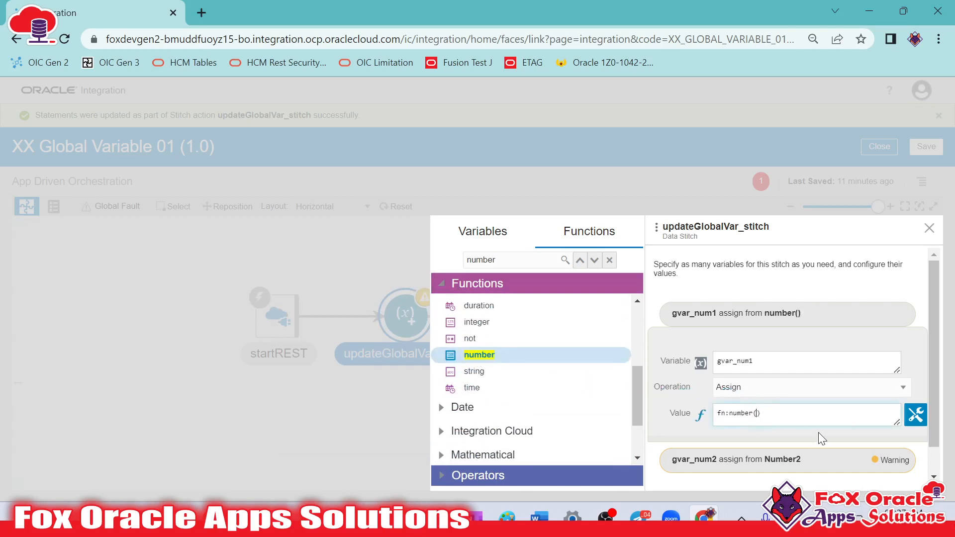
# Insert the startREST request's Number1 element as the argument of gvar_num1's number function, and collapse the assignment
pyautogui.click(472, 247)
pyautogui.click(449, 308)
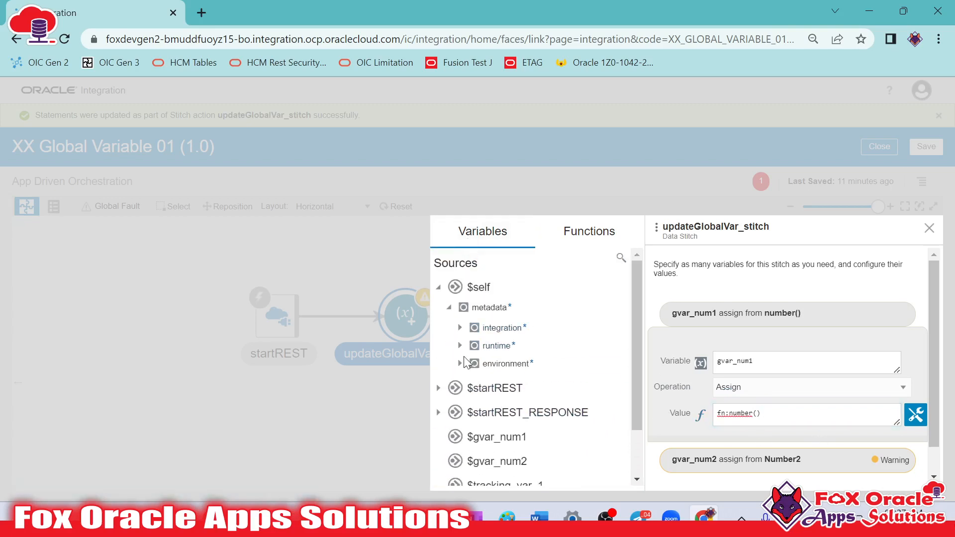
pyautogui.click(438, 388)
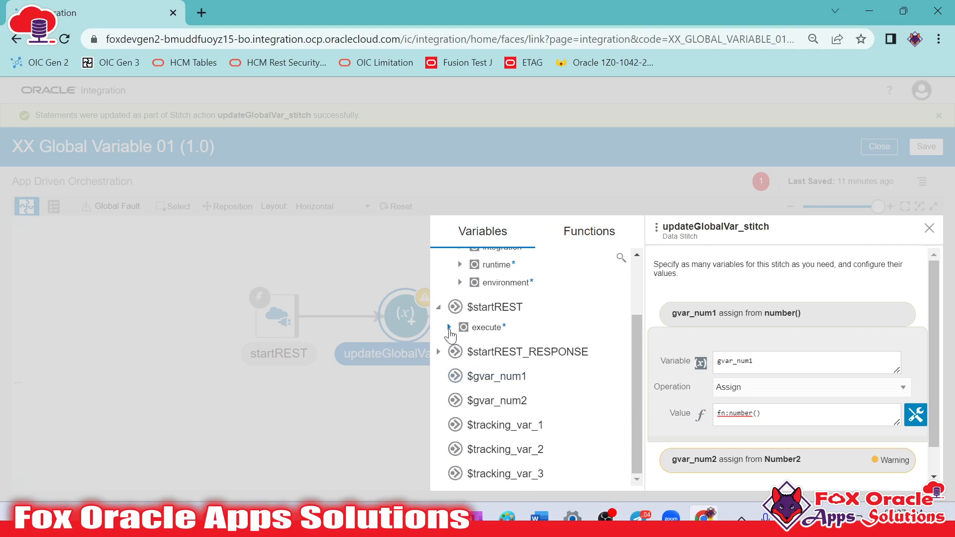
pyautogui.click(449, 327)
pyautogui.click(459, 348)
pyautogui.moveTo(506, 386); pyautogui.dragTo(761, 420)
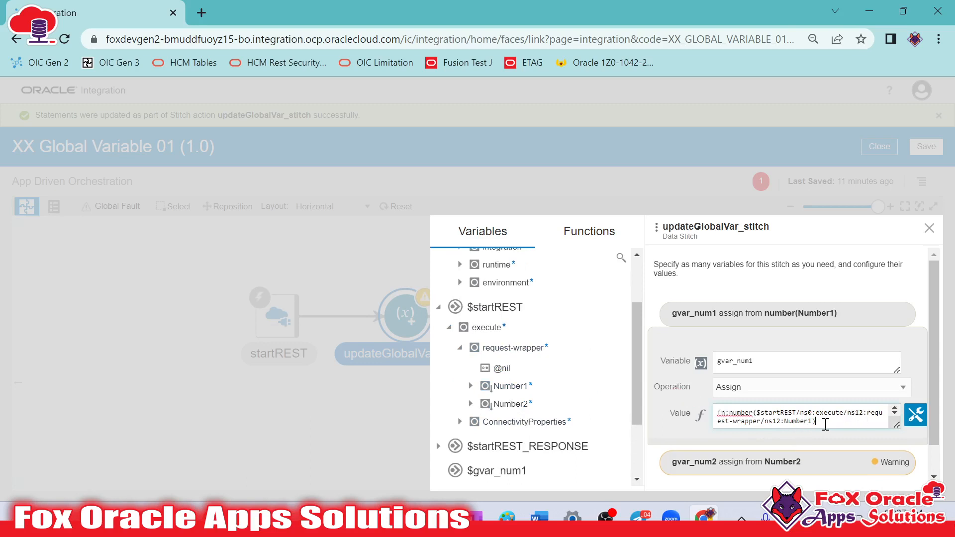
pyautogui.click(914, 416)
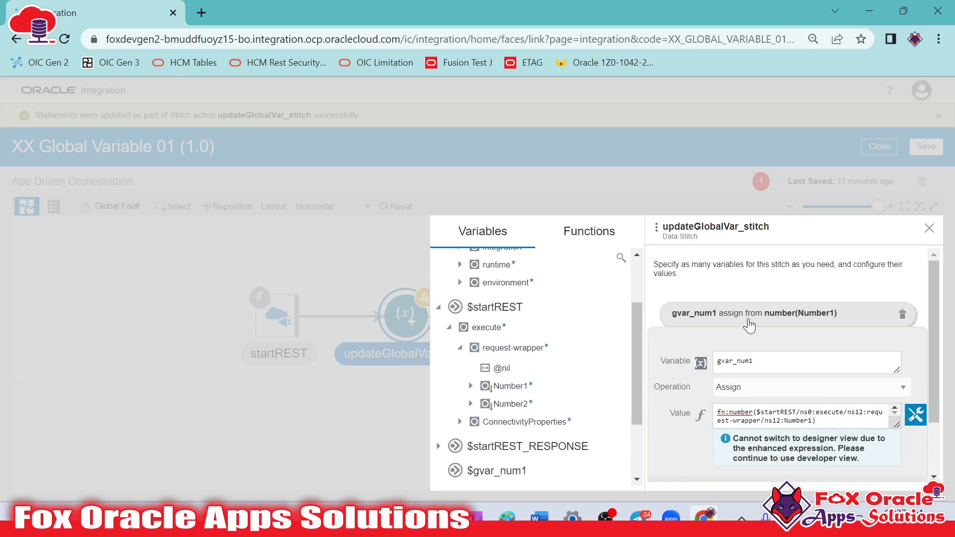
pyautogui.click(754, 315)
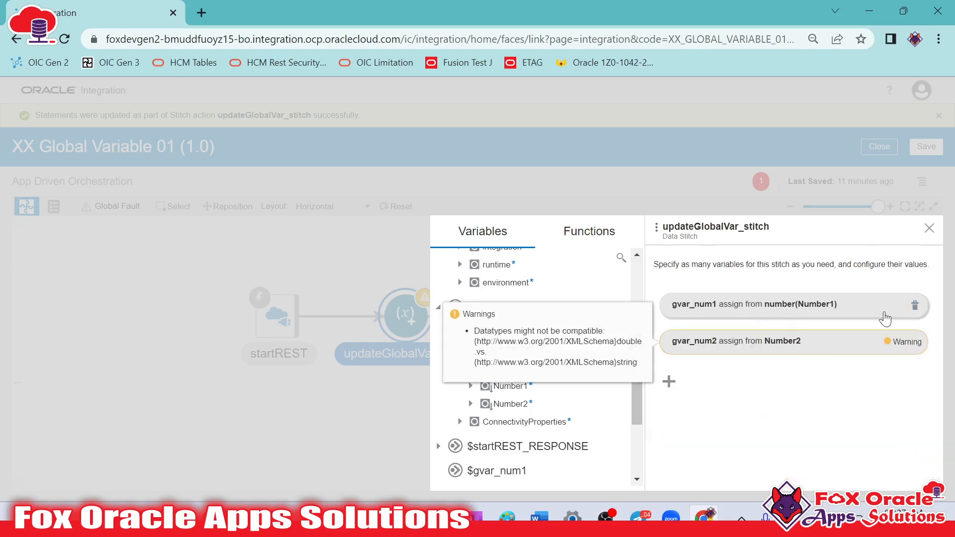
# Clear the value of the gvar_num2 assignment and insert the number conversion function in its place
pyautogui.click(849, 346)
pyautogui.click(748, 450)
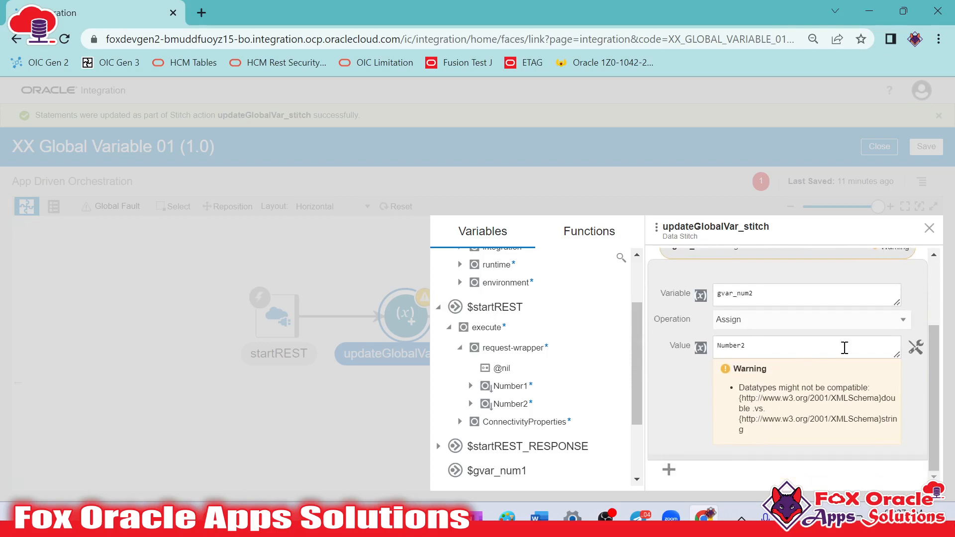
pyautogui.scroll(3, 785, 357)
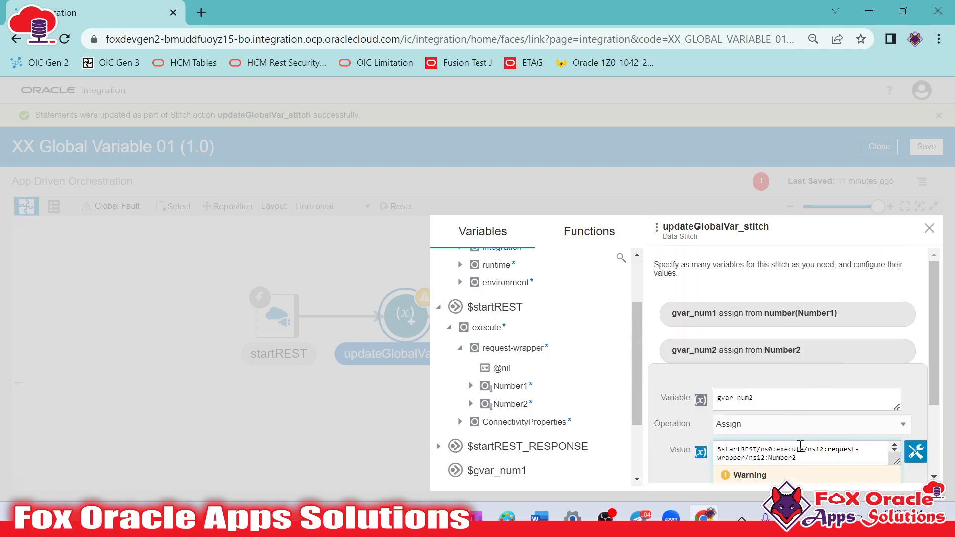
pyautogui.moveTo(799, 458); pyautogui.dragTo(701, 451)
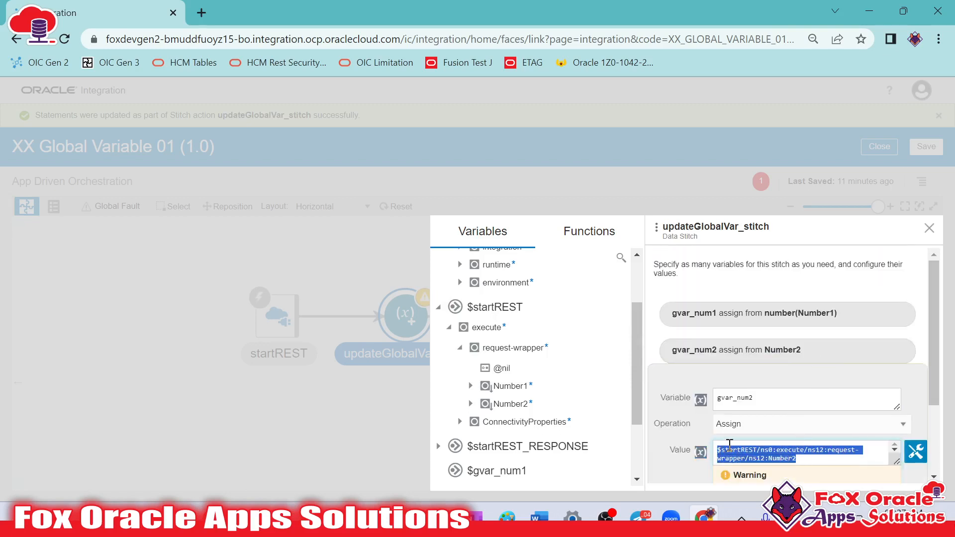
pyautogui.press('BackSpace')
pyautogui.write('number(')
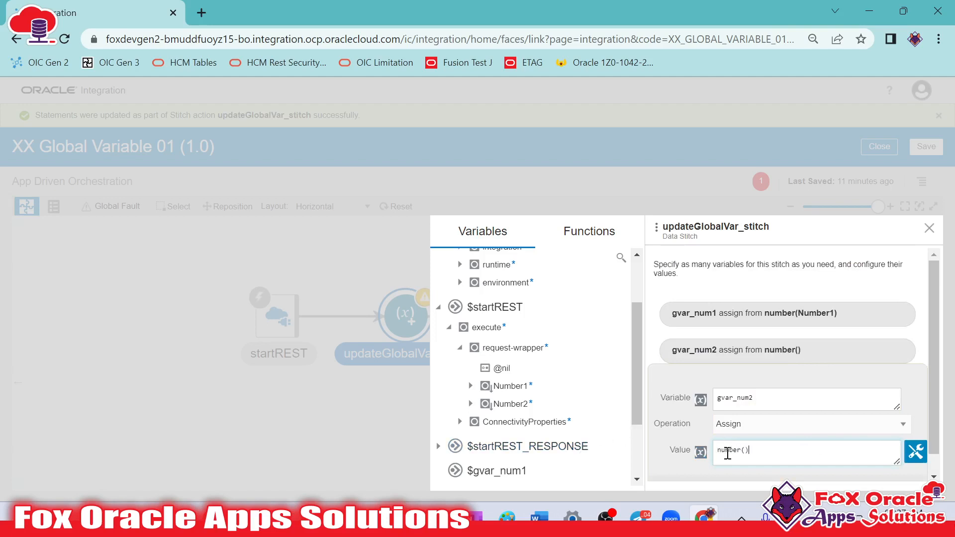
# Insert the startREST request's Number2 element as the argument of gvar_num2's number function
pyautogui.click(747, 453)
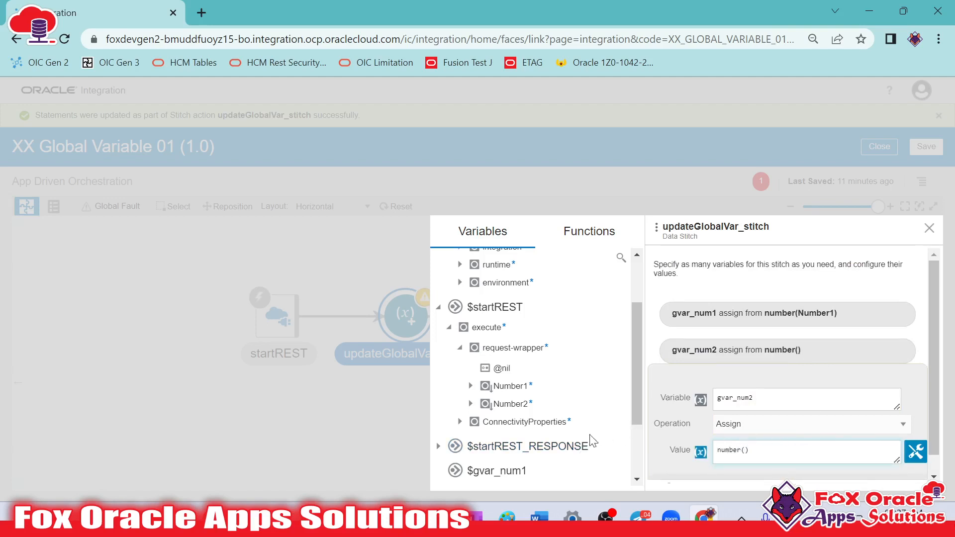
pyautogui.moveTo(510, 404); pyautogui.dragTo(752, 458)
pyautogui.scroll(-1, 876, 408)
pyautogui.click(859, 333)
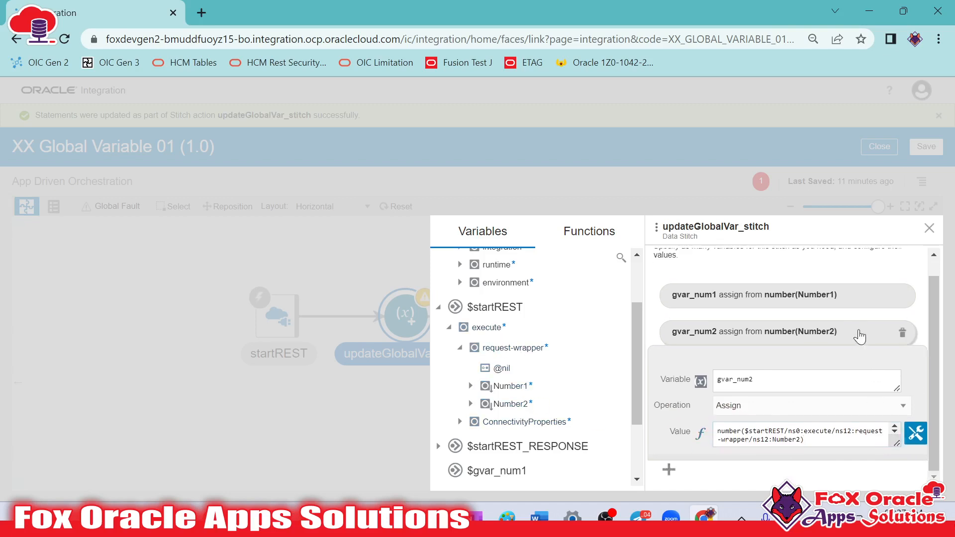
# Close the Data Stitch configuration and save the integration
pyautogui.click(929, 227)
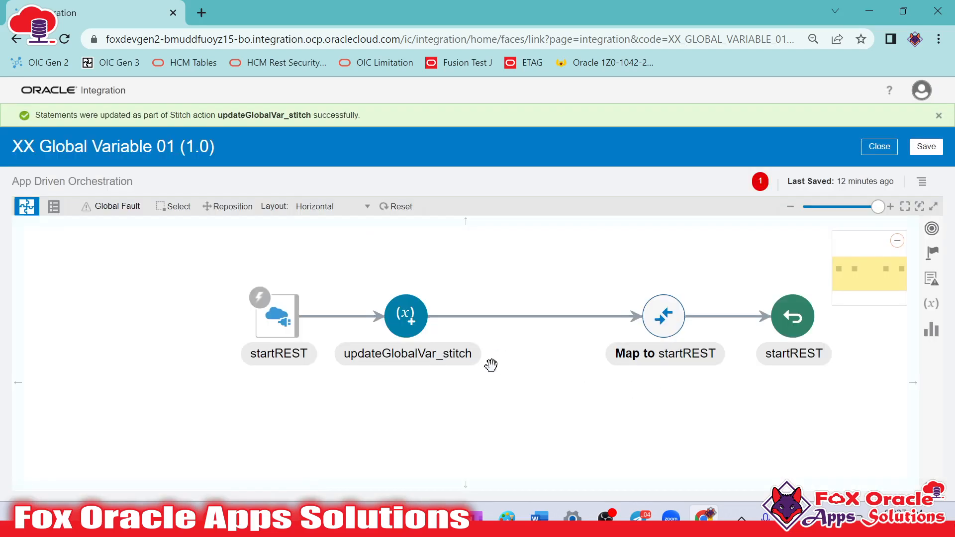
pyautogui.click(926, 147)
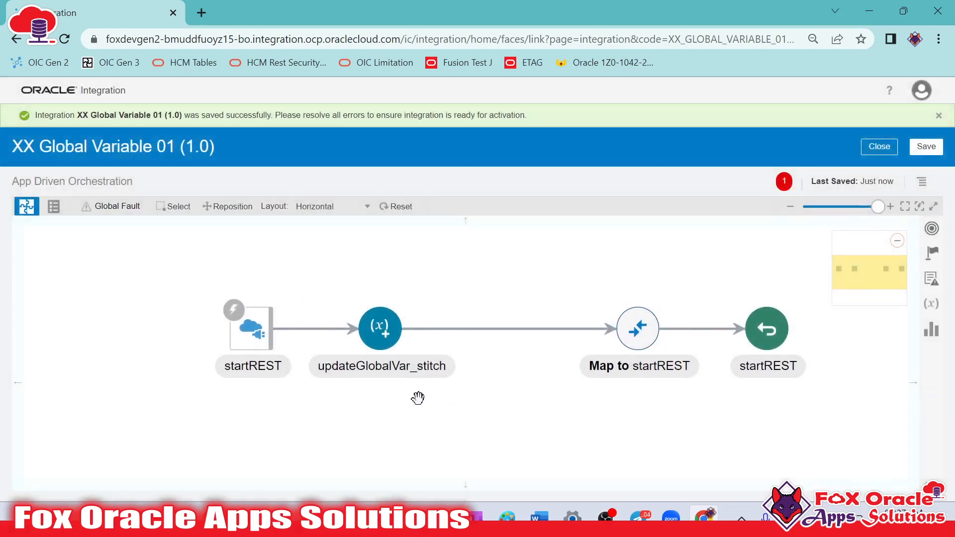
pyautogui.click(383, 339)
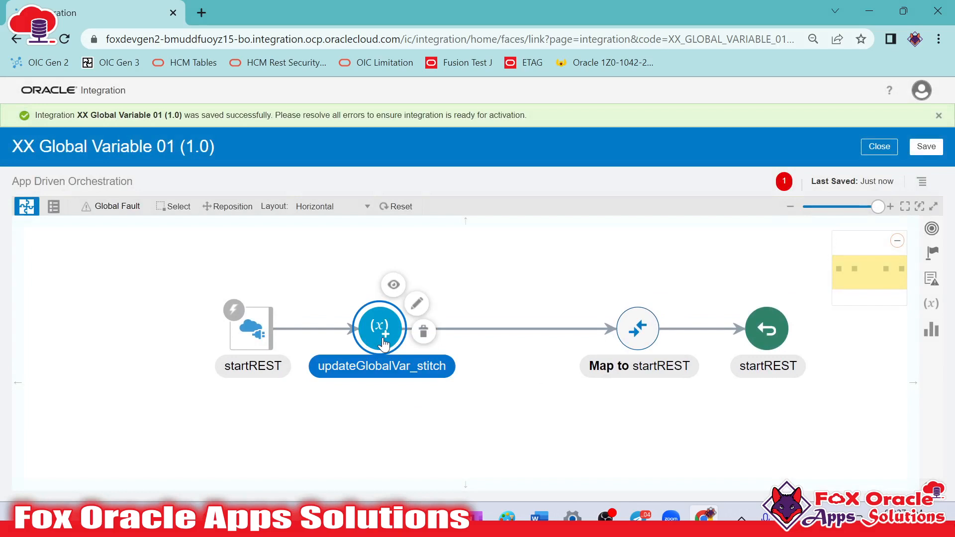
pyautogui.moveTo(383, 339)
pyautogui.click(499, 414)
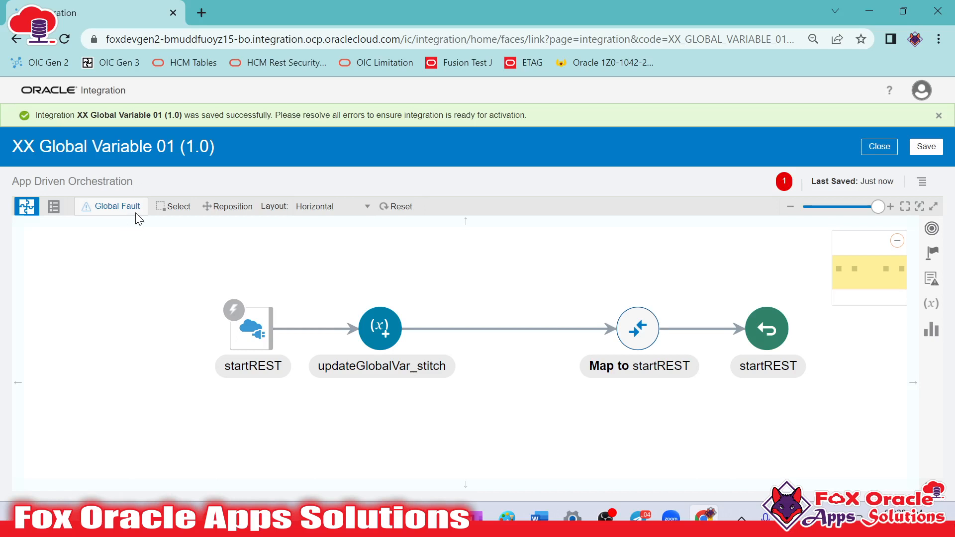
# Create an Assign action named sum_assign between startREST and updateGlobalVar_stitch
pyautogui.moveTo(251, 331); pyautogui.dragTo(147, 346)
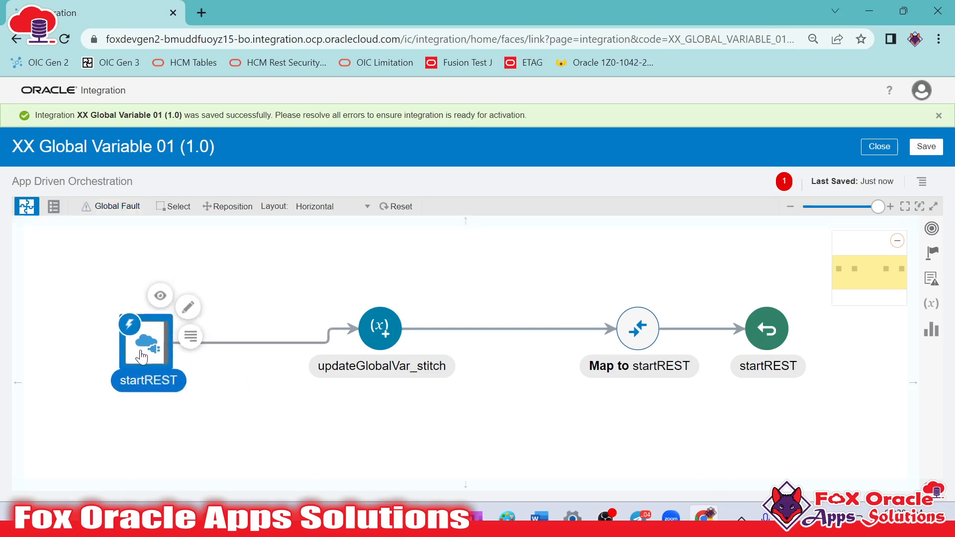
pyautogui.click(933, 236)
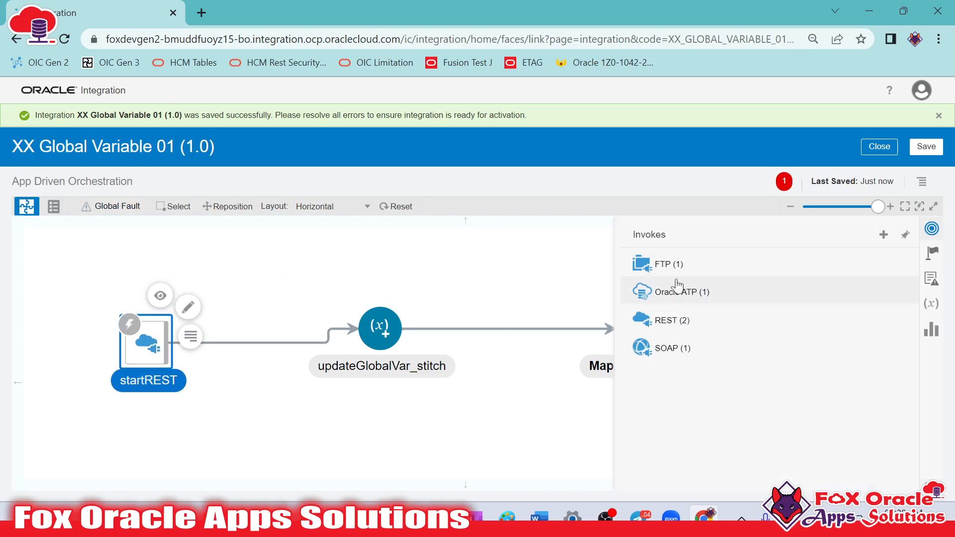
pyautogui.click(930, 253)
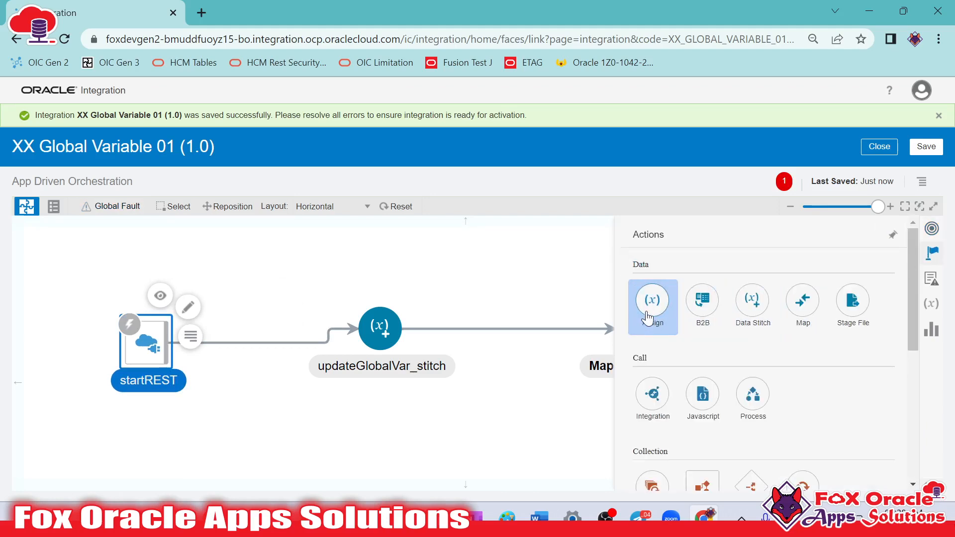
pyautogui.moveTo(653, 300); pyautogui.dragTo(271, 339)
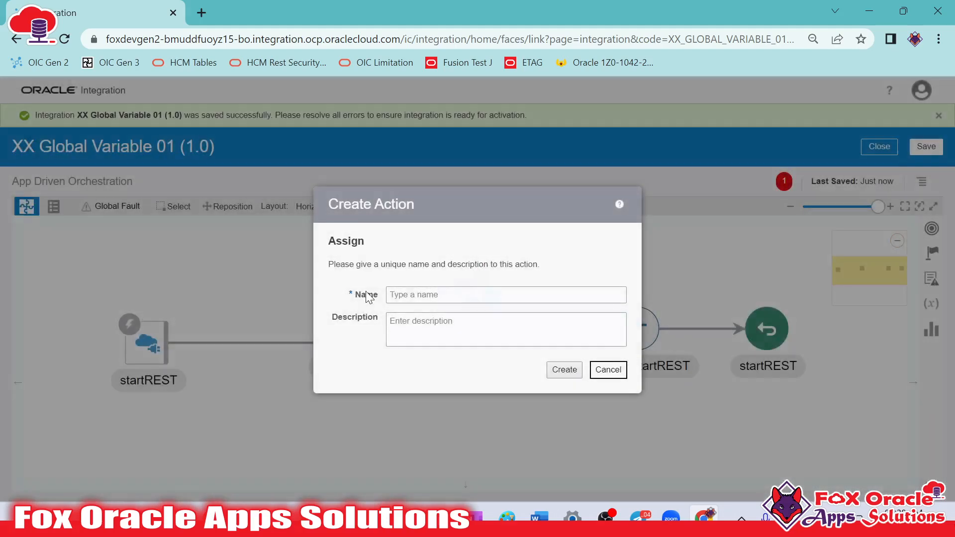
pyautogui.click(416, 288)
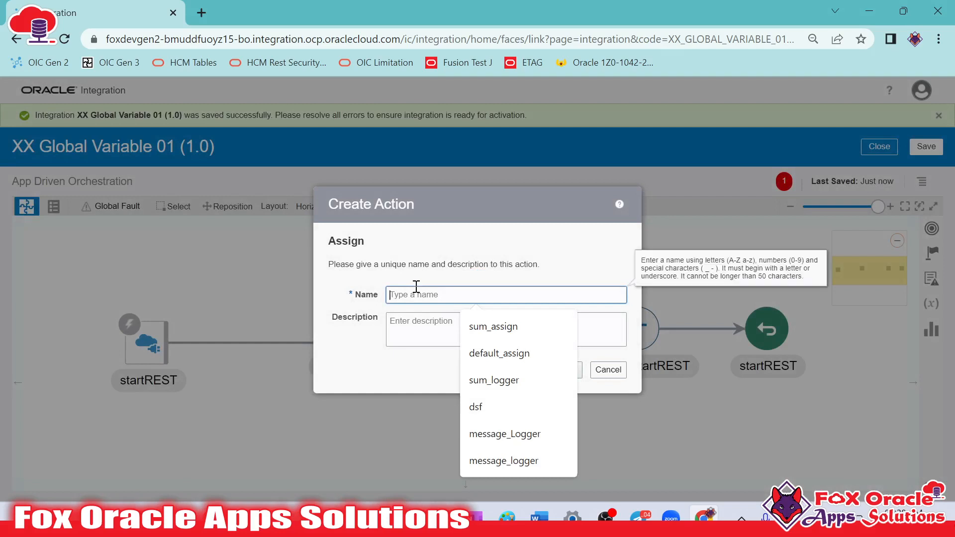
pyautogui.write('sum_assign')
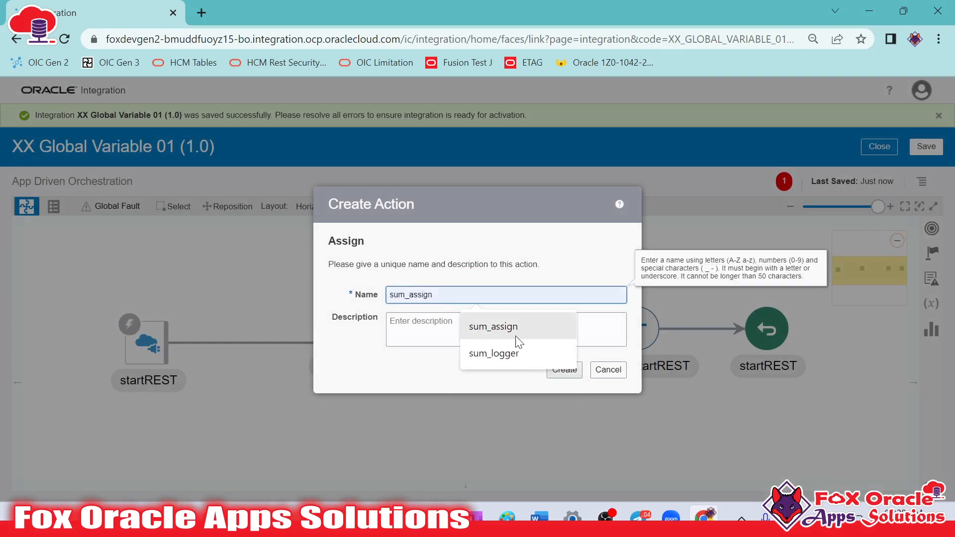
pyautogui.click(493, 327)
pyautogui.click(565, 370)
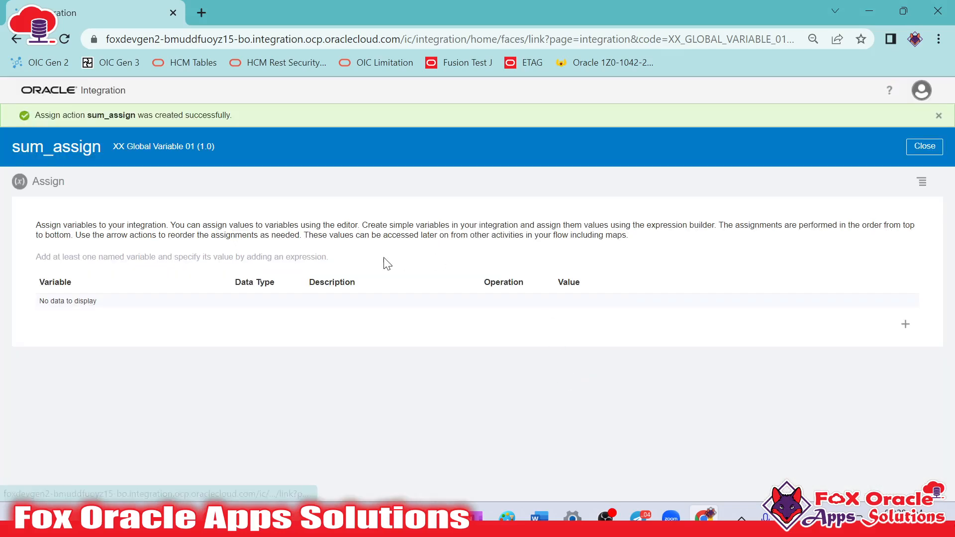
# Add a string variable named var_result to the sum_assign action
pyautogui.click(905, 323)
pyautogui.moveTo(84, 312); pyautogui.dragTo(180, 314)
pyautogui.moveTo(43, 304); pyautogui.dragTo(29, 306)
pyautogui.write('var_resul')
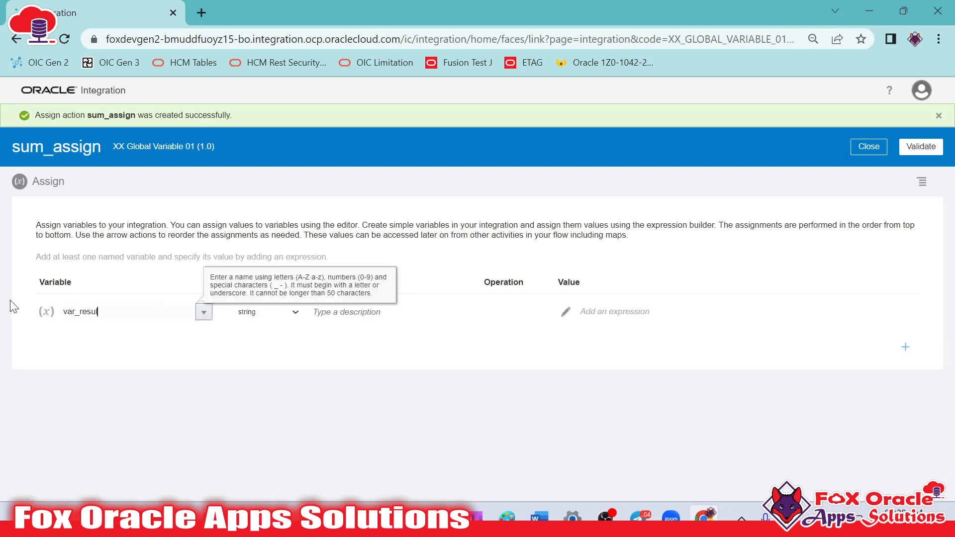
pyautogui.write('t')
# Give var_result an empty string as its expression, then validate sum_assign and return to the integration
pyautogui.click(568, 312)
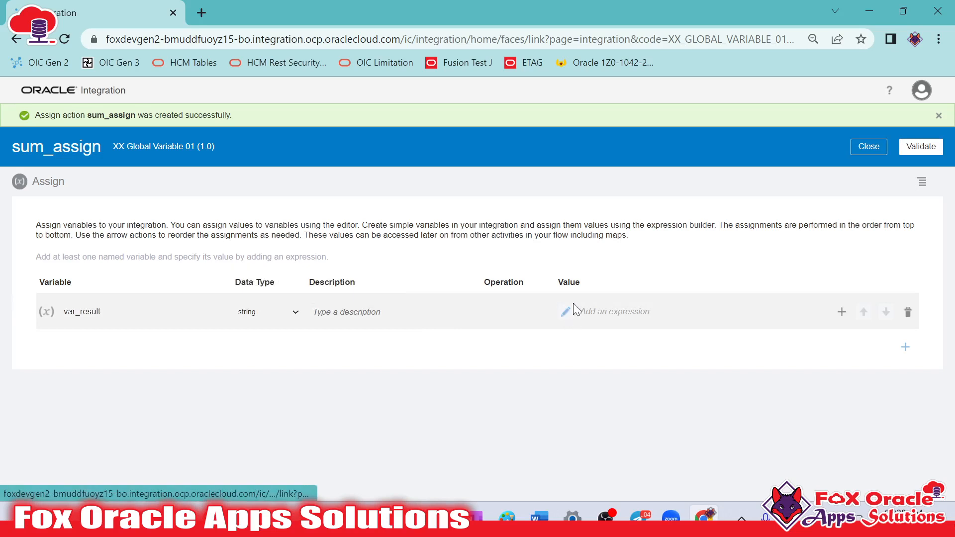
pyautogui.write('"')
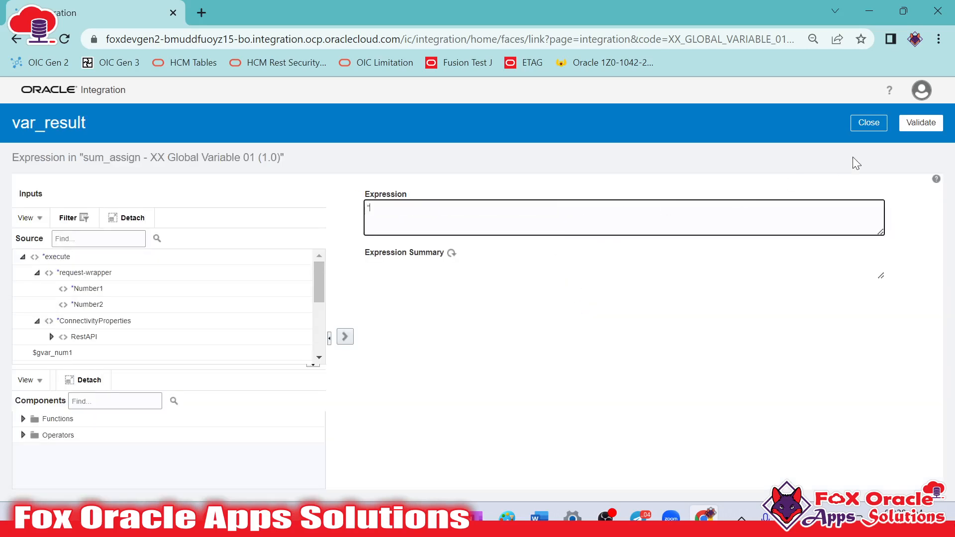
pyautogui.click(921, 123)
pyautogui.click(869, 144)
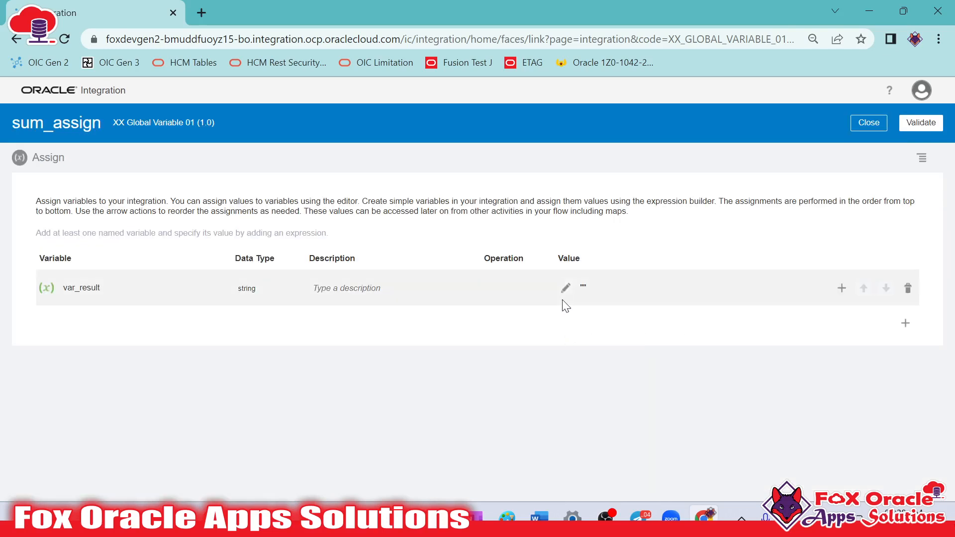
pyautogui.click(919, 125)
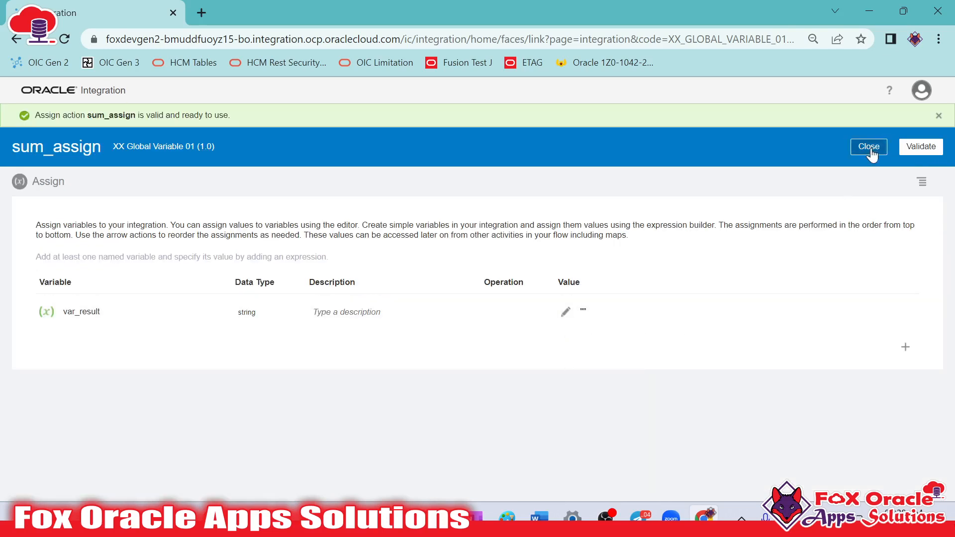
pyautogui.click(870, 147)
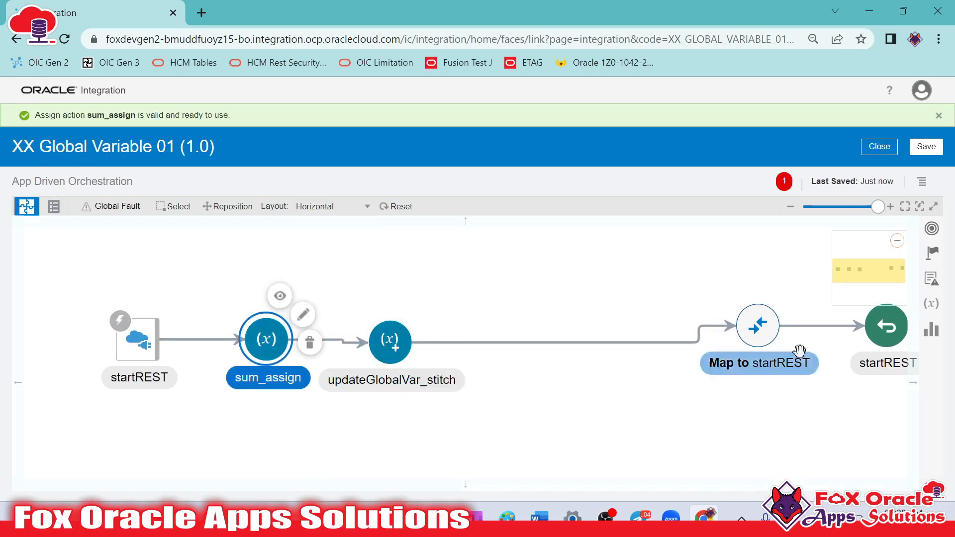
# Review the names and types of the integration's global variables and close the list
pyautogui.click(932, 304)
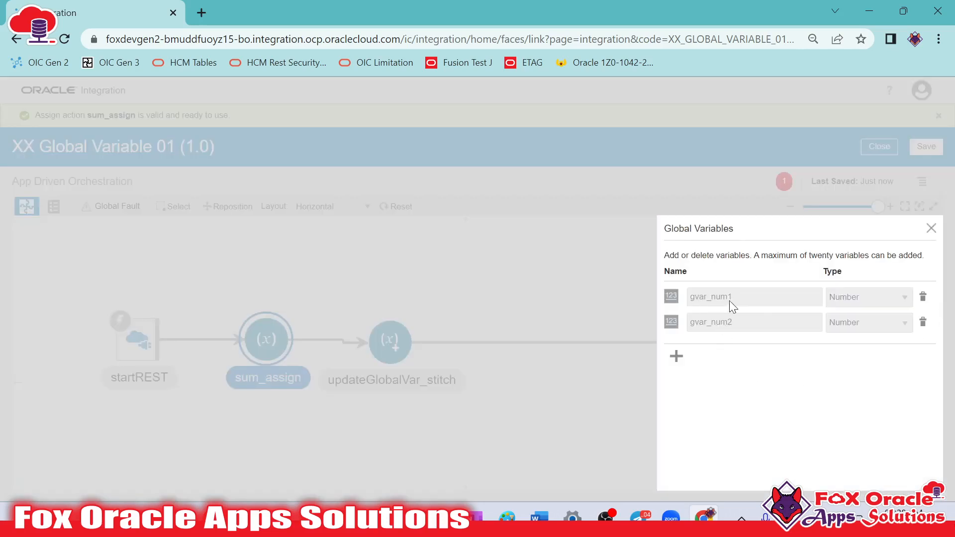
pyautogui.click(476, 424)
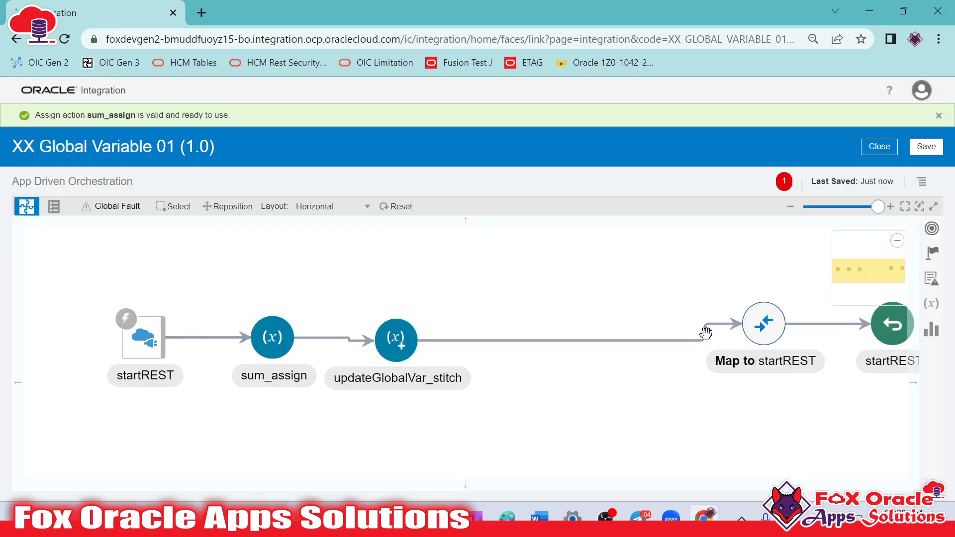
# Open the integration's Global Fault handler and create an Assign action named sdafsadf in it
pyautogui.click(125, 209)
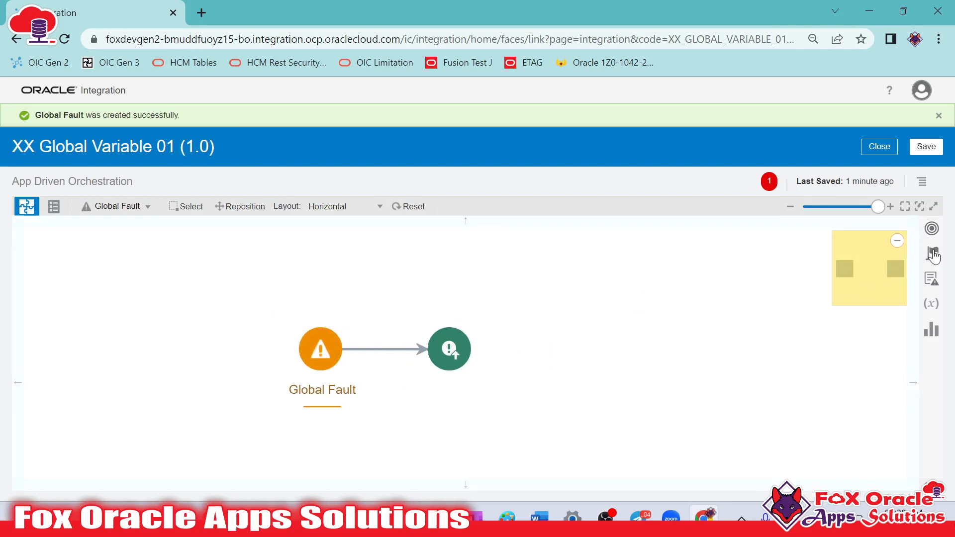
pyautogui.click(934, 253)
pyautogui.moveTo(649, 312); pyautogui.dragTo(385, 344)
pyautogui.click(419, 296)
pyautogui.write('sdafsadf')
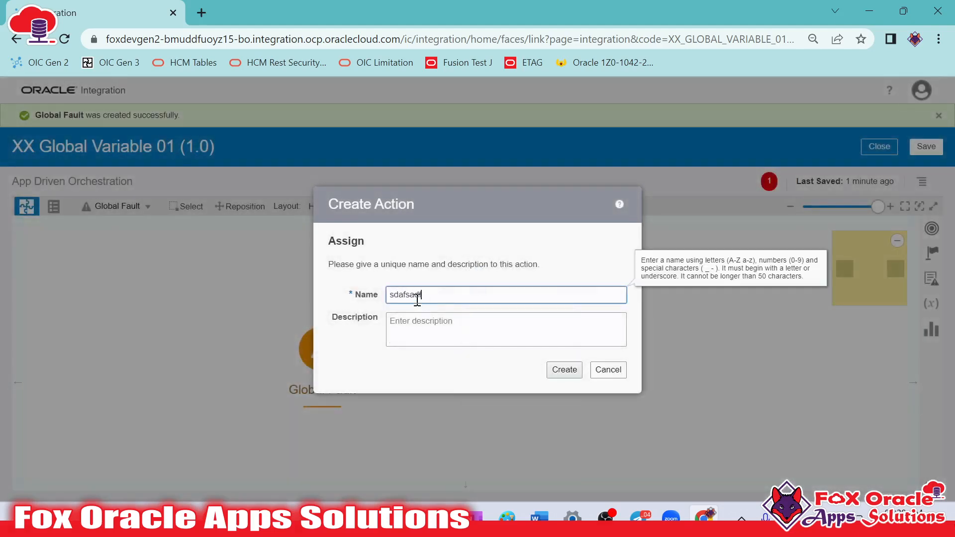
pyautogui.click(561, 368)
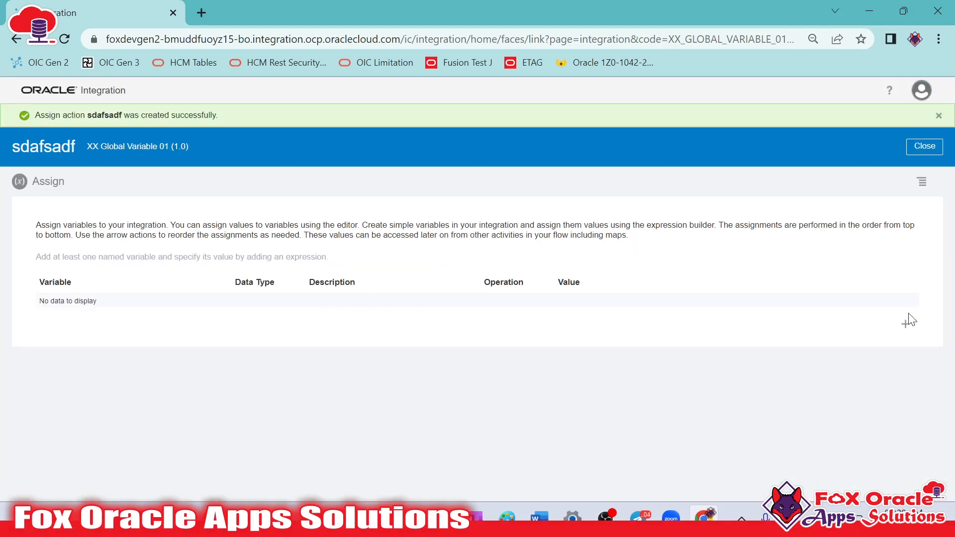
# Add an assignment to the sdafsadf action and examine which existing variables can be chosen for it
pyautogui.click(907, 325)
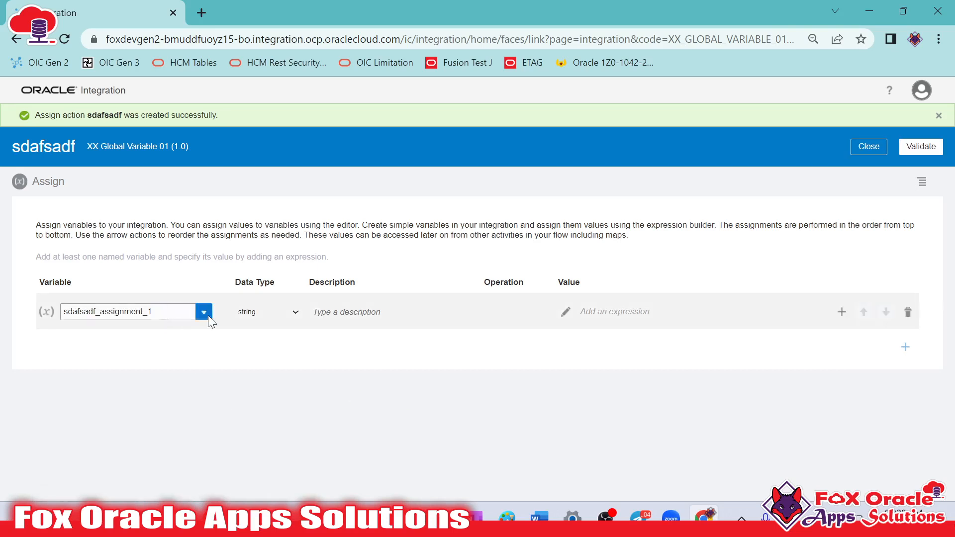
pyautogui.click(204, 313)
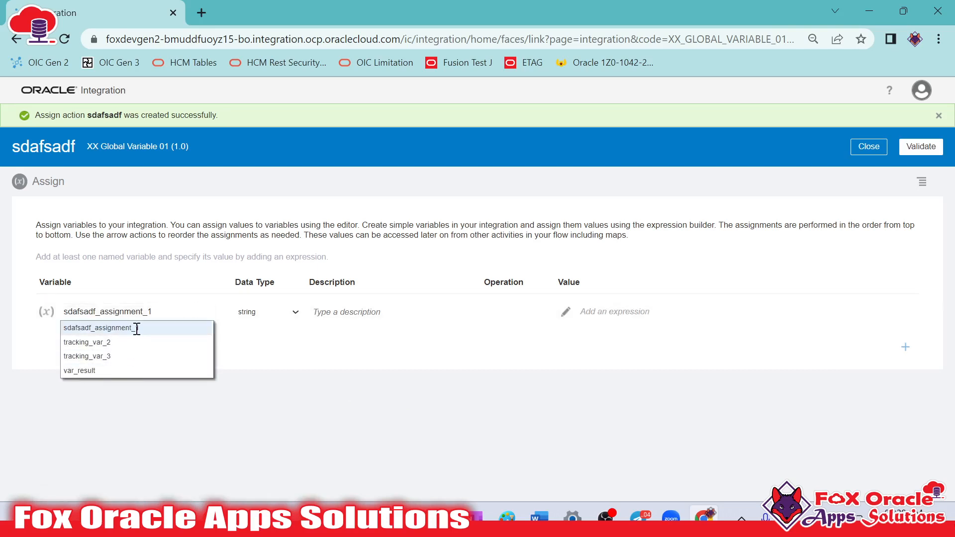
pyautogui.click(146, 382)
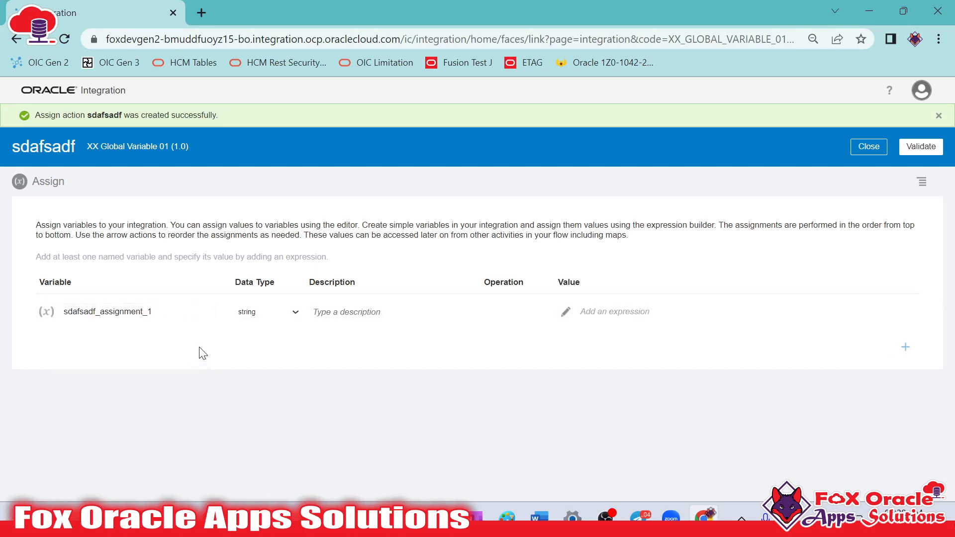
# Close the sdafsadf action and return from the Global Fault handler to the main integration flow
pyautogui.click(869, 146)
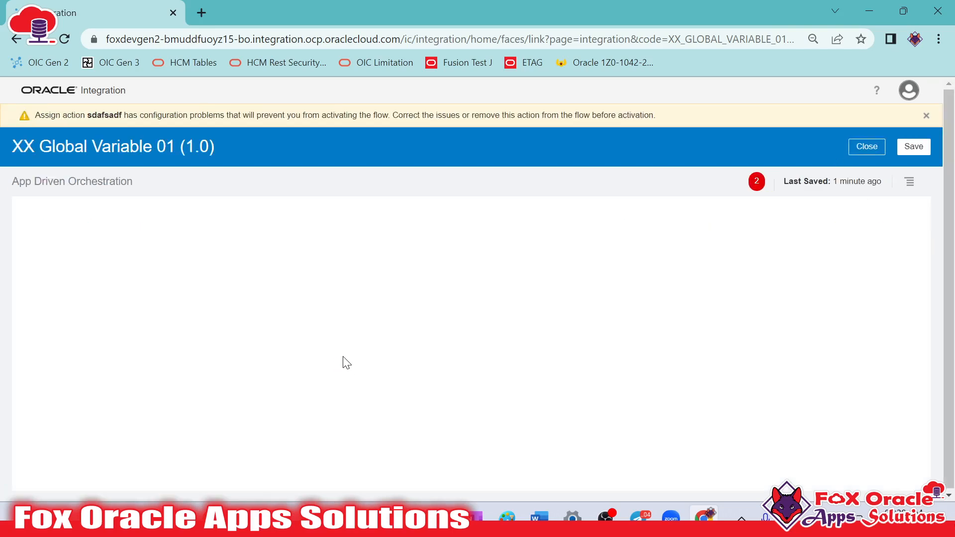
pyautogui.click(106, 208)
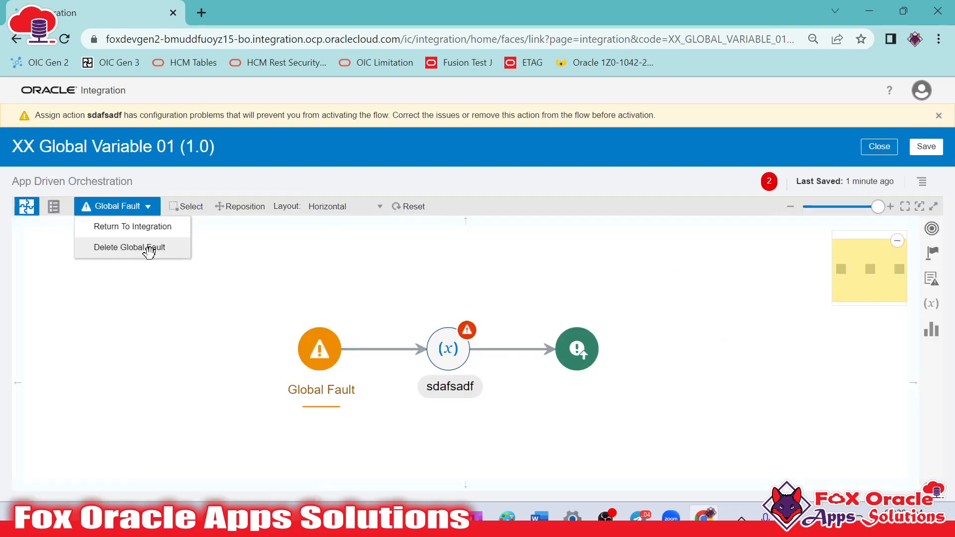
pyautogui.click(140, 227)
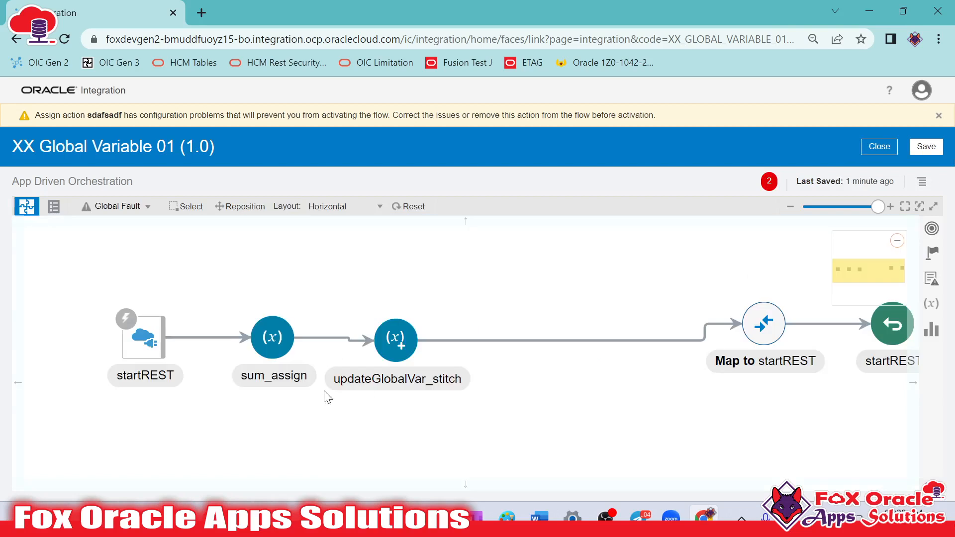
pyautogui.click(231, 359)
pyautogui.moveTo(336, 422); pyautogui.dragTo(295, 427)
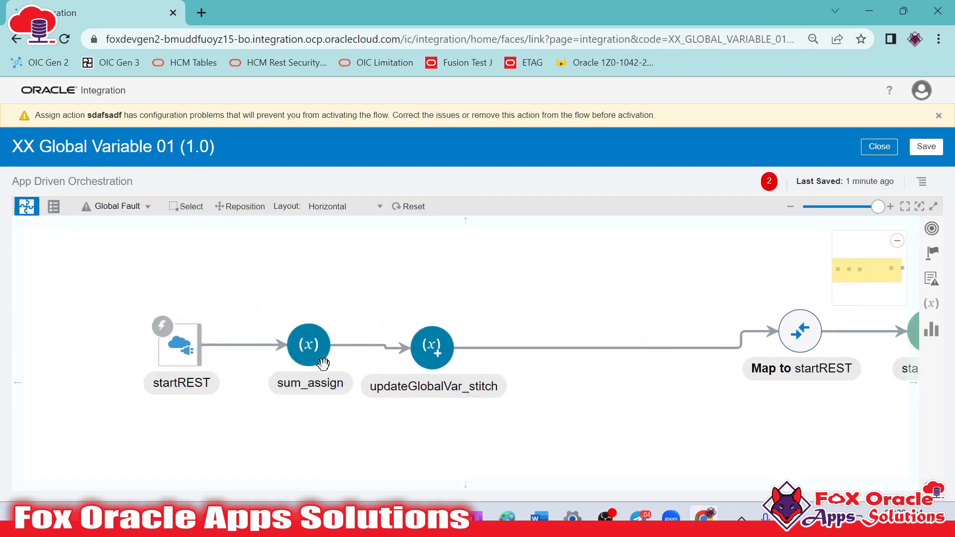
# Open the sum_assign action, review the variable it assigns, and close it
pyautogui.click(322, 340)
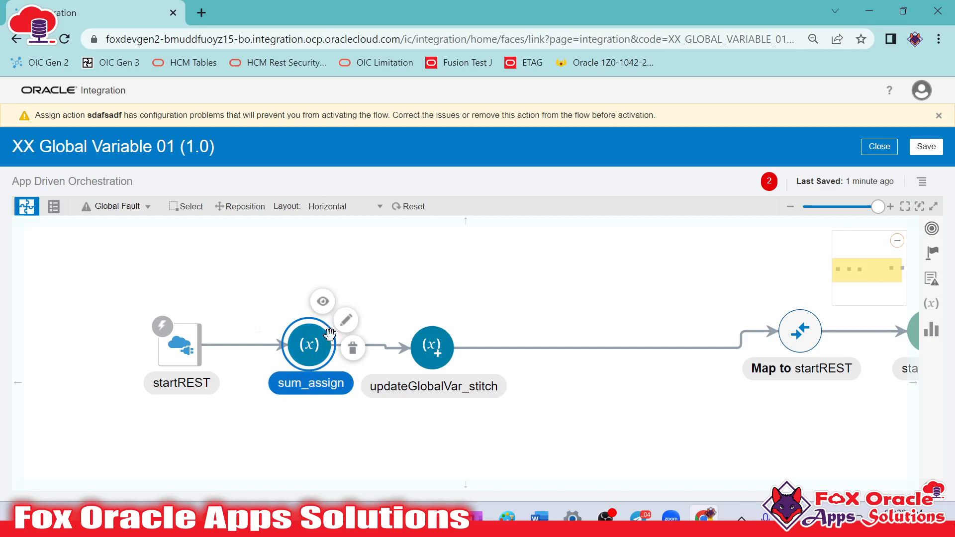
pyautogui.click(346, 320)
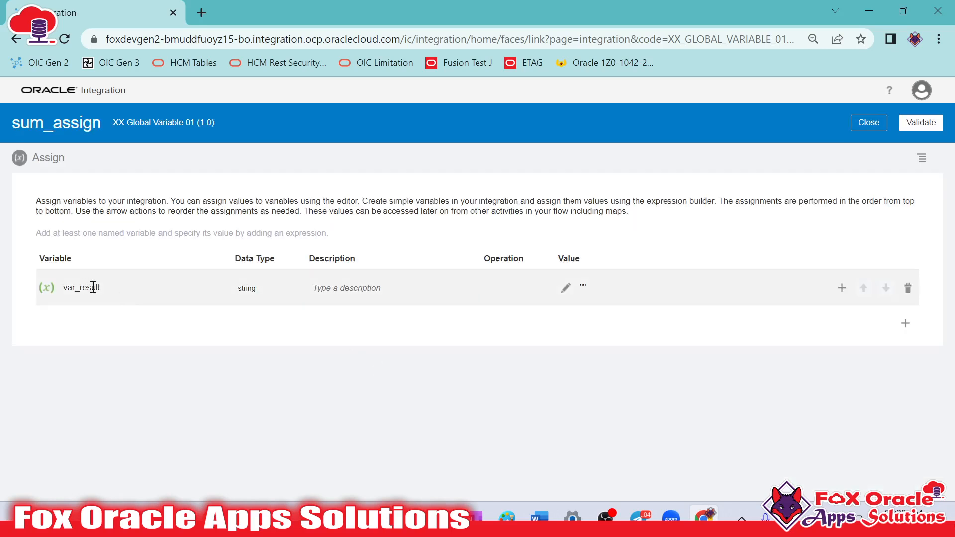
pyautogui.click(869, 122)
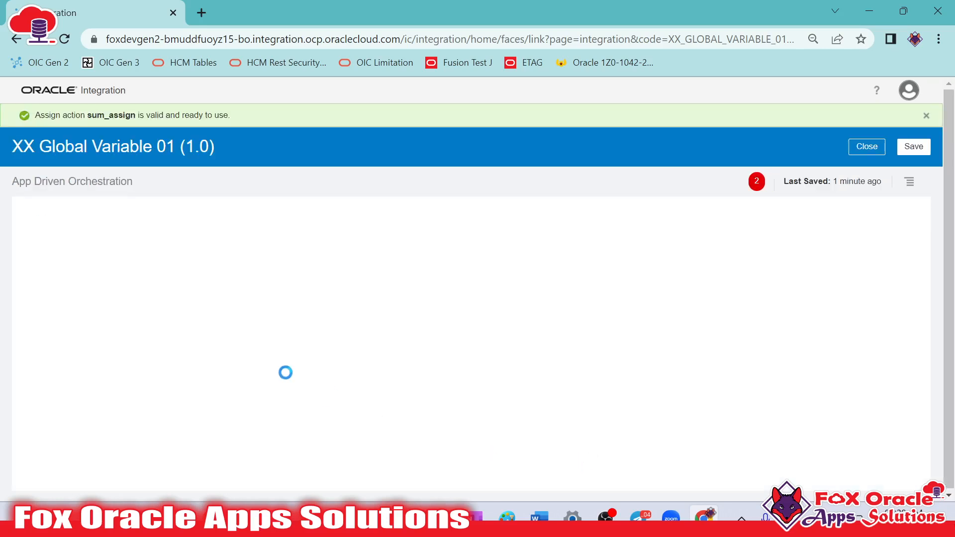
# Go back to the Global Fault handler and try to add a Map action after the sdafsadf action
pyautogui.click(318, 348)
pyautogui.click(119, 205)
pyautogui.click(154, 226)
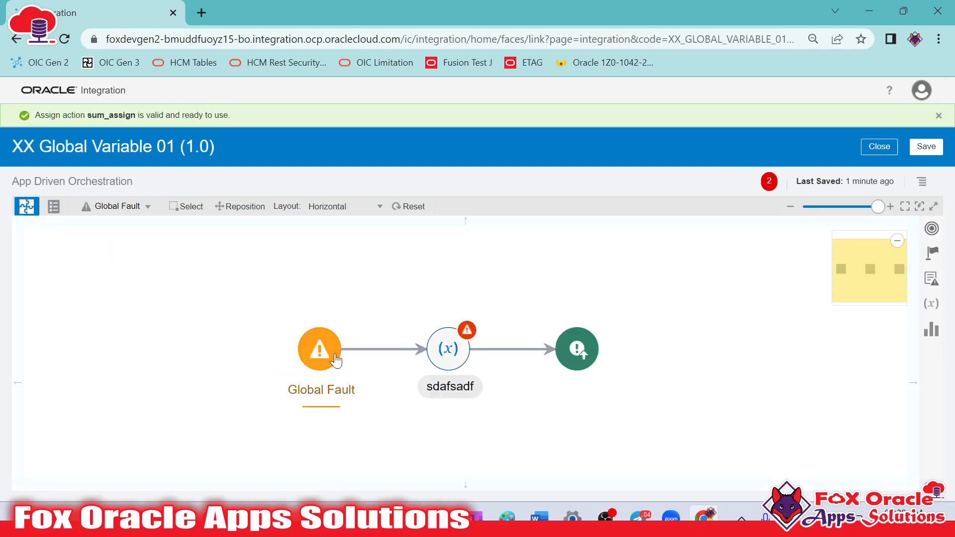
pyautogui.click(117, 206)
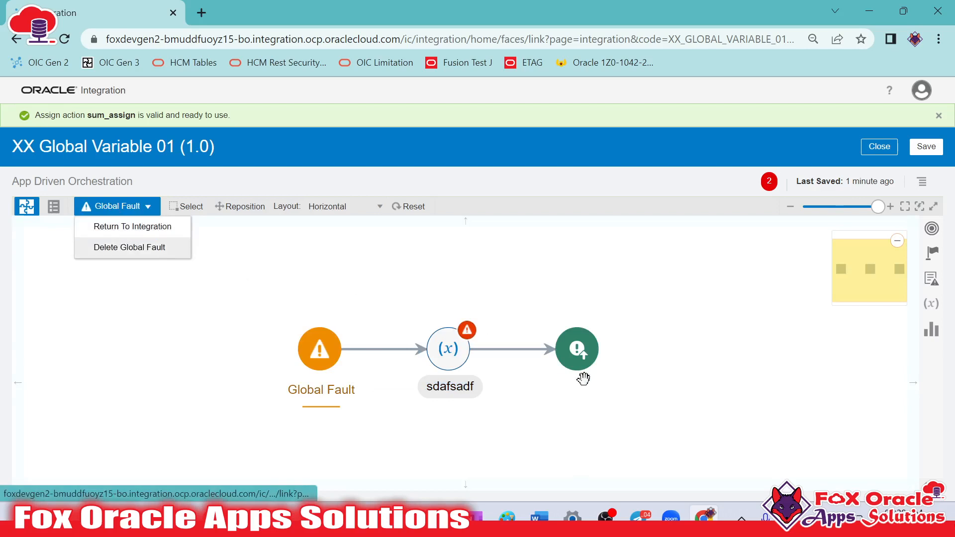
pyautogui.click(471, 356)
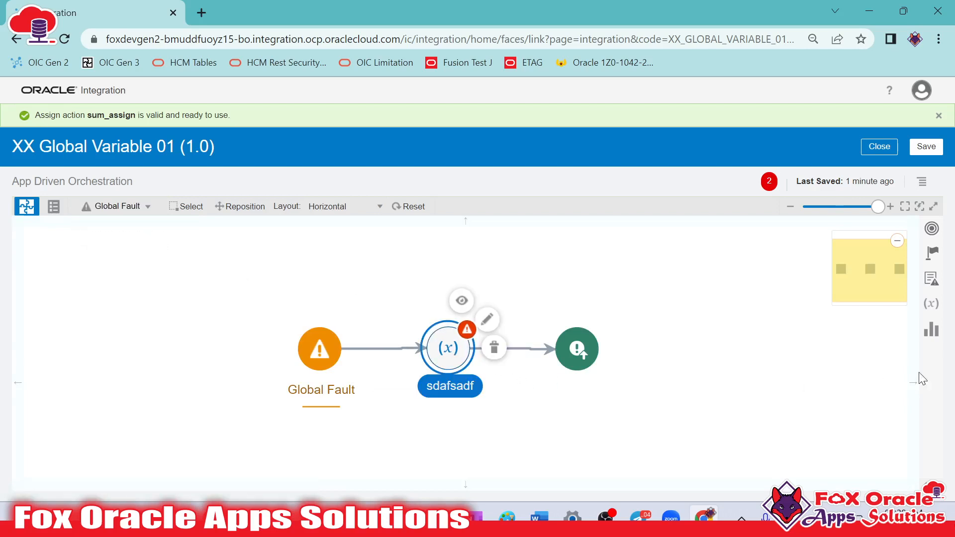
pyautogui.click(940, 258)
pyautogui.moveTo(807, 304); pyautogui.dragTo(518, 349)
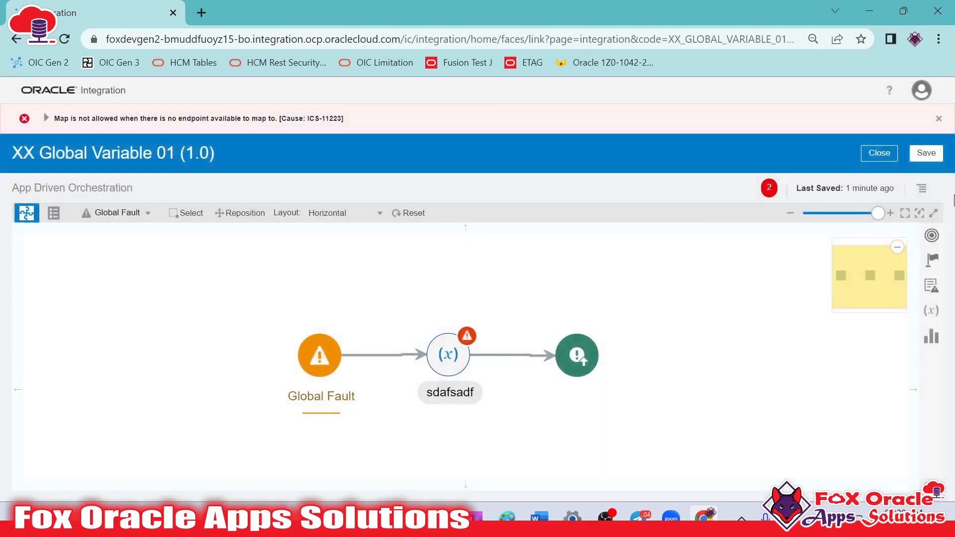
# Look through the actions available in the Global Fault handler, and briefly open and close the sdafsadf action
pyautogui.click(932, 268)
pyautogui.scroll(-2, 876, 304)
pyautogui.scroll(2, 845, 309)
pyautogui.click(440, 369)
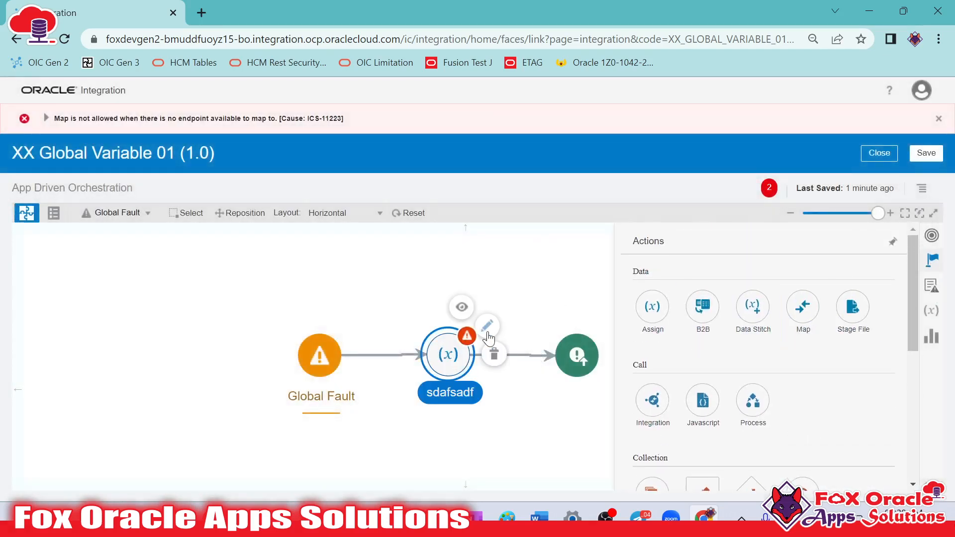
pyautogui.click(489, 327)
pyautogui.click(869, 123)
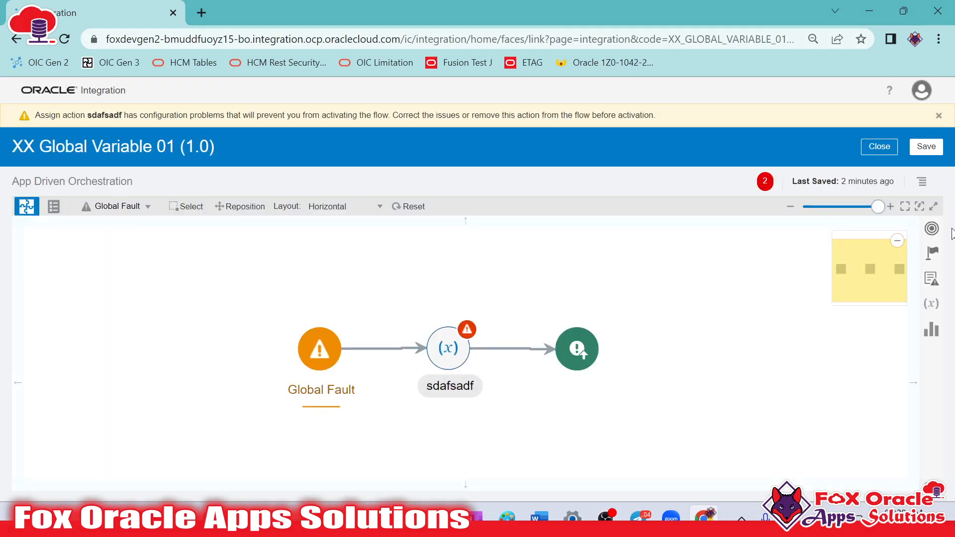
# Create a Data Stitch action named asdd after sdafsadf in the Global Fault handler
pyautogui.click(933, 253)
pyautogui.moveTo(753, 303); pyautogui.dragTo(524, 341)
pyautogui.click(714, 272)
pyautogui.write('asdd')
pyautogui.click(697, 342)
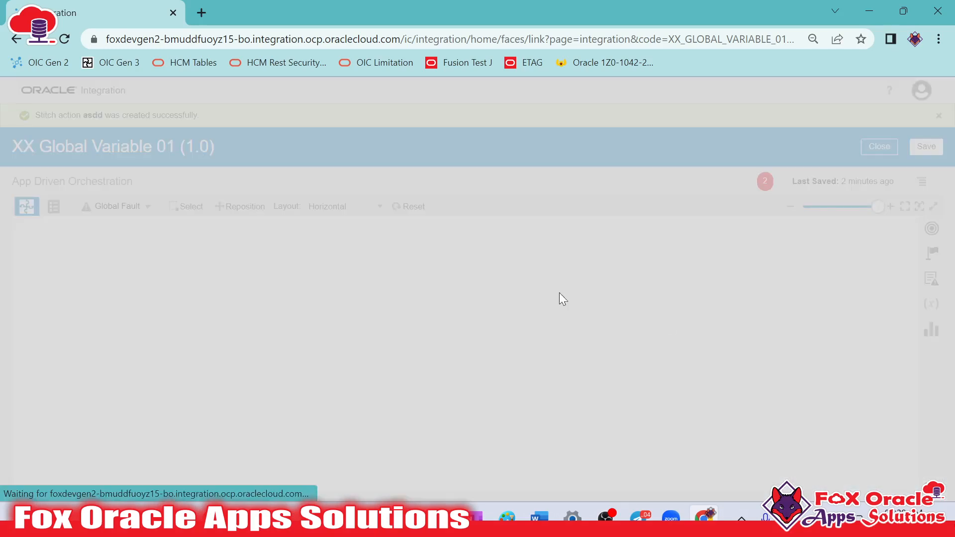
# Examine which variables the asdd stitch can update, and close it without choosing one
pyautogui.click(841, 290)
pyautogui.scroll(-1, 842, 341)
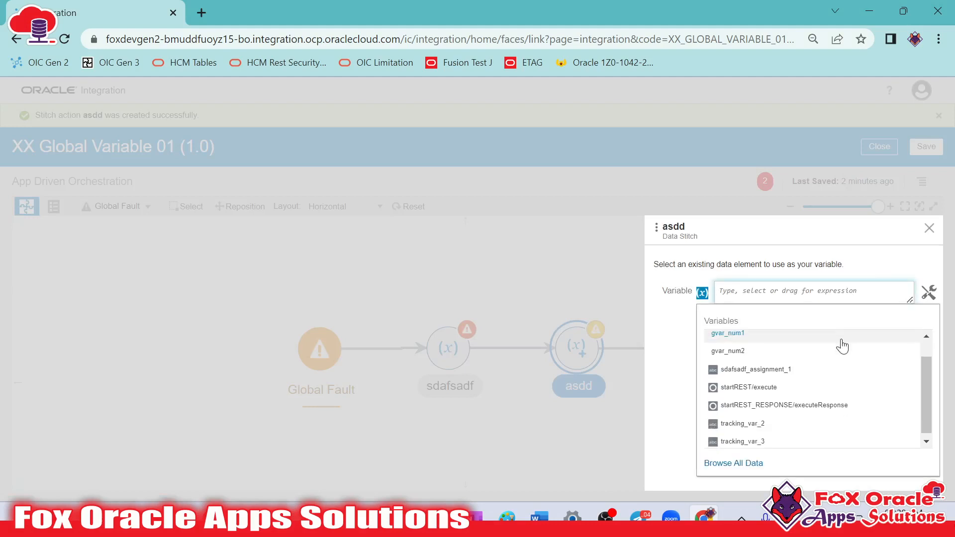
pyautogui.scroll(1, 777, 369)
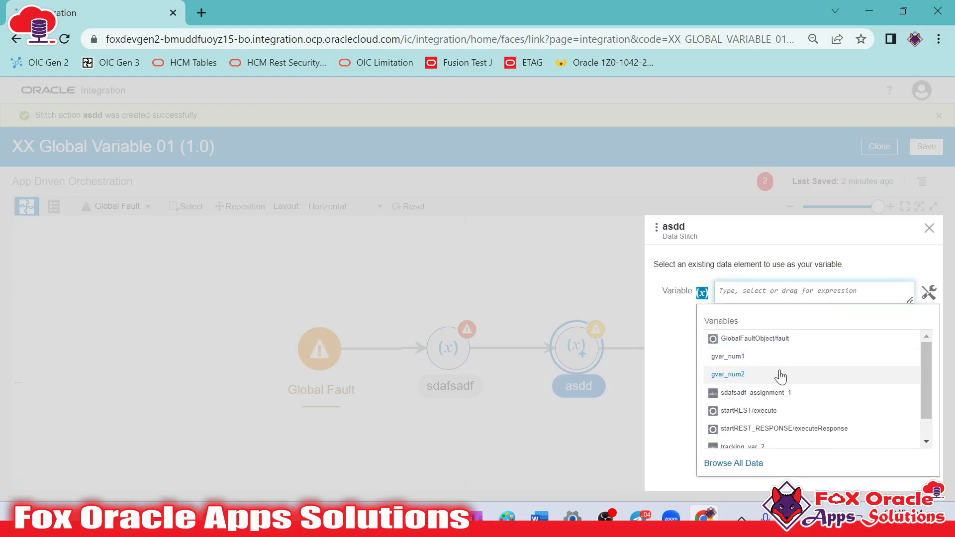
pyautogui.click(929, 229)
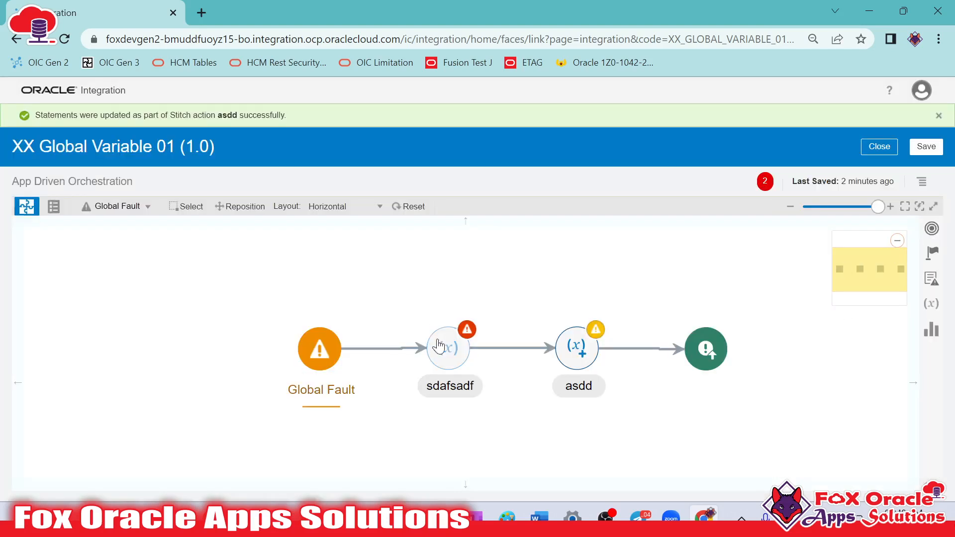
# Add another assignment to the sdafsadf action, examine which existing variables it offers, and close the action
pyautogui.click(438, 346)
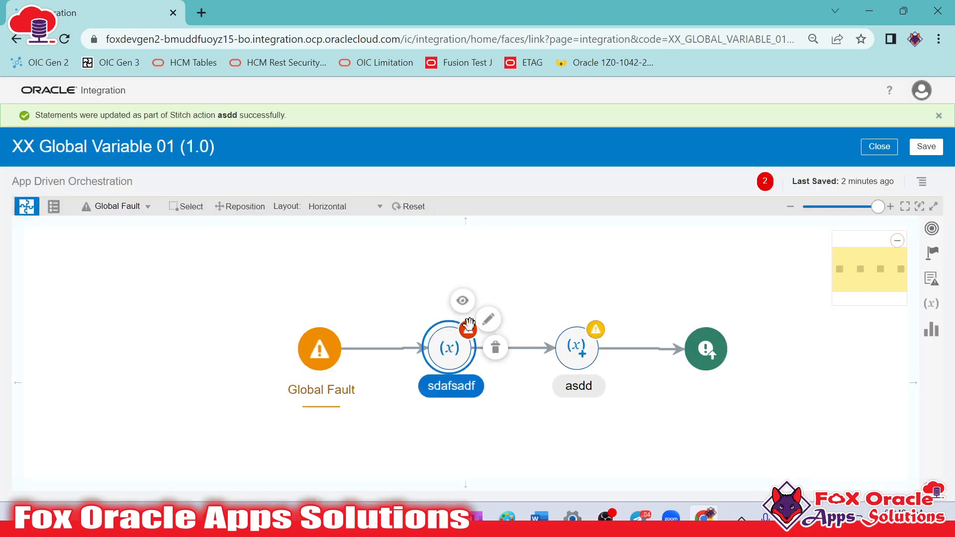
pyautogui.click(496, 329)
pyautogui.doubleClick(471, 319)
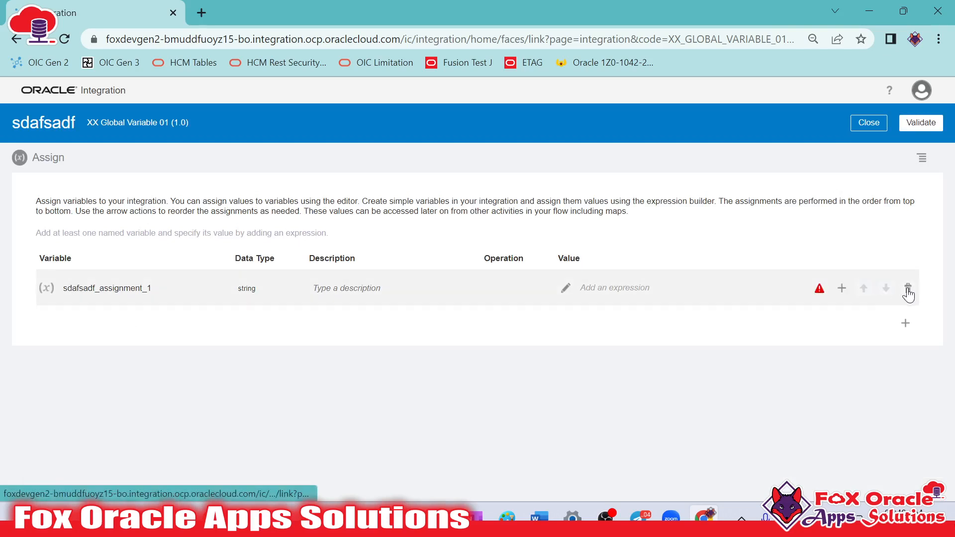
pyautogui.click(906, 326)
pyautogui.click(192, 326)
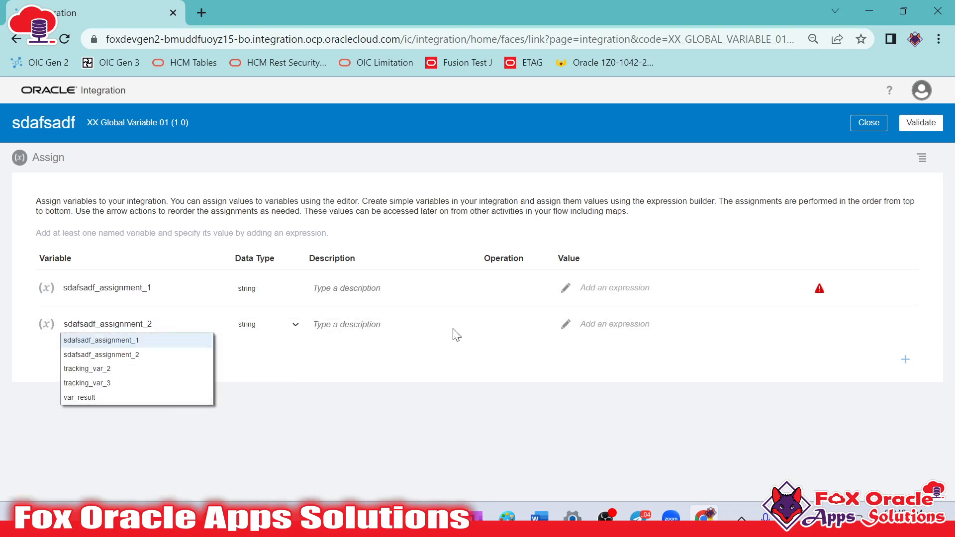
pyautogui.click(868, 122)
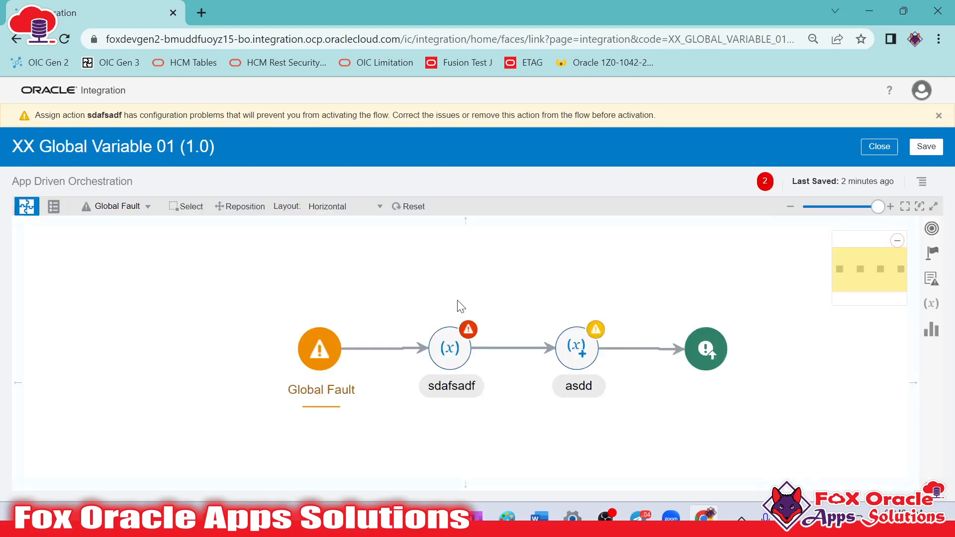
# Return to the main integration flow and check the summary of the updateGlobalVar_stitch action
pyautogui.click(118, 206)
pyautogui.click(124, 237)
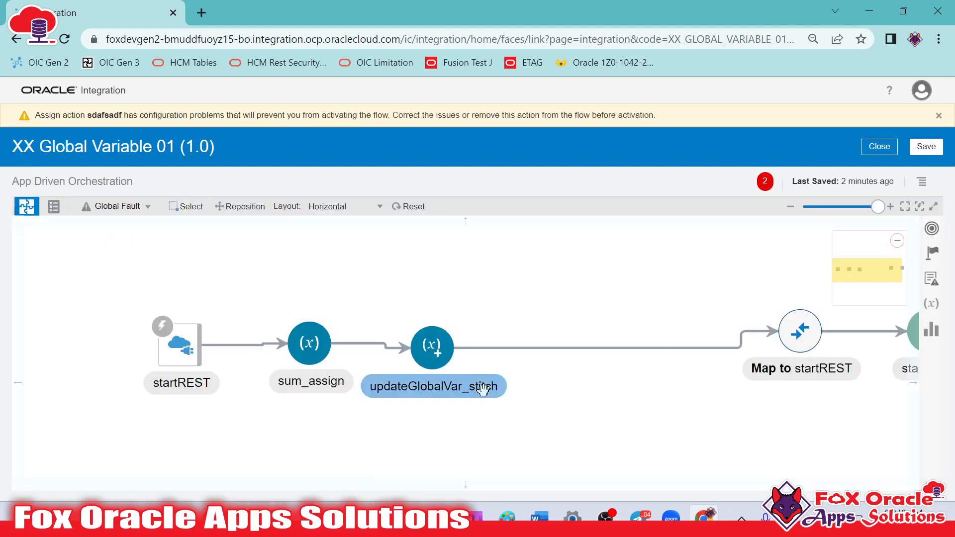
pyautogui.click(372, 343)
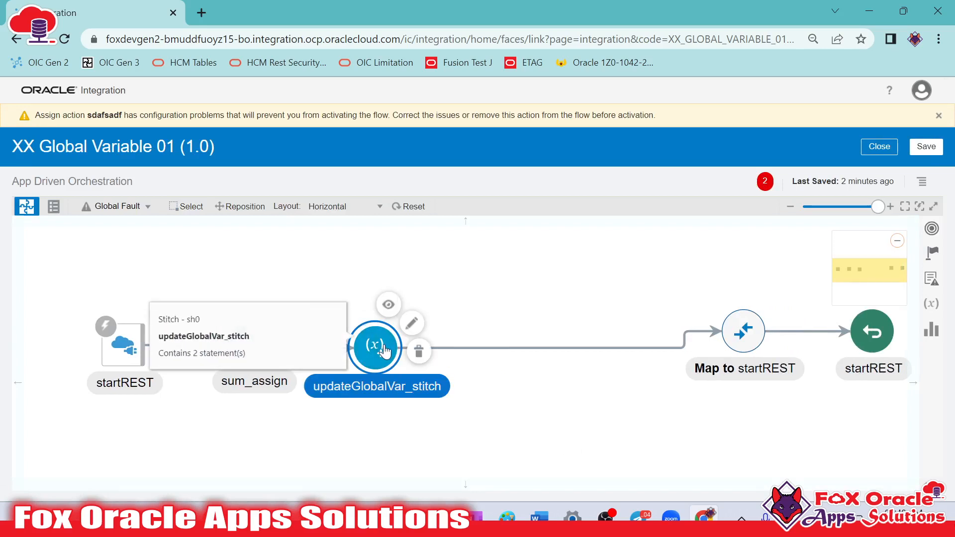
# Delete the Global Fault handler with everything in it and save the integration
pyautogui.click(145, 206)
pyautogui.click(154, 238)
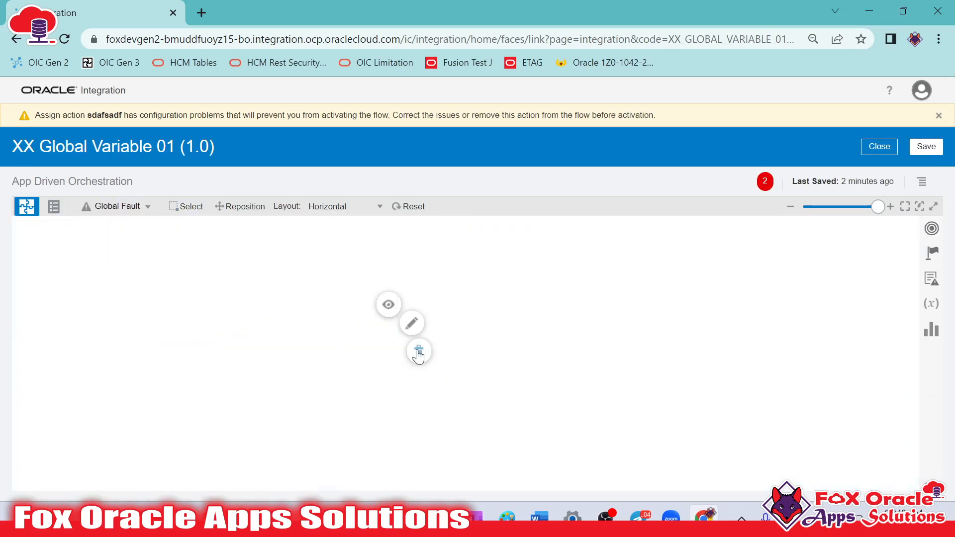
pyautogui.click(129, 207)
pyautogui.click(132, 247)
pyautogui.click(566, 331)
pyautogui.click(126, 206)
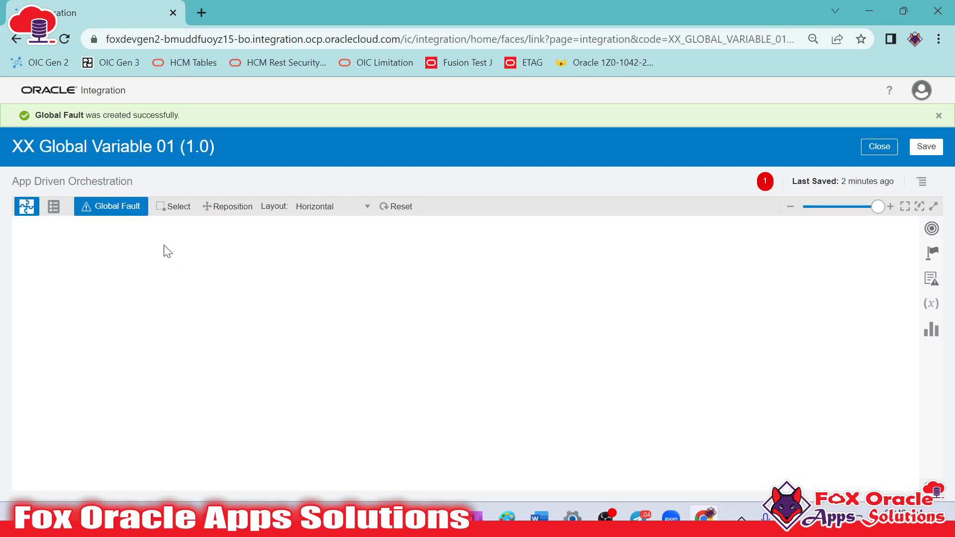
pyautogui.click(125, 206)
pyautogui.click(138, 249)
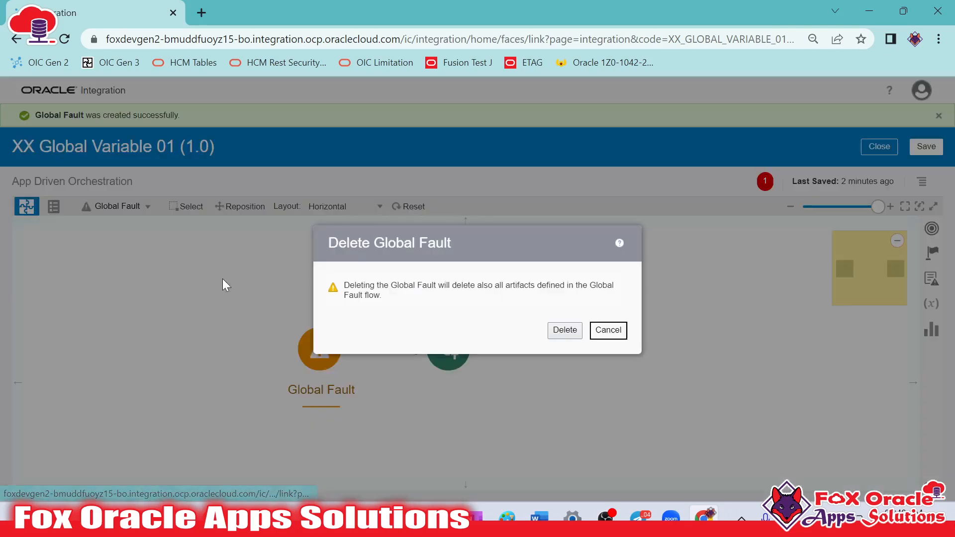
pyautogui.click(565, 330)
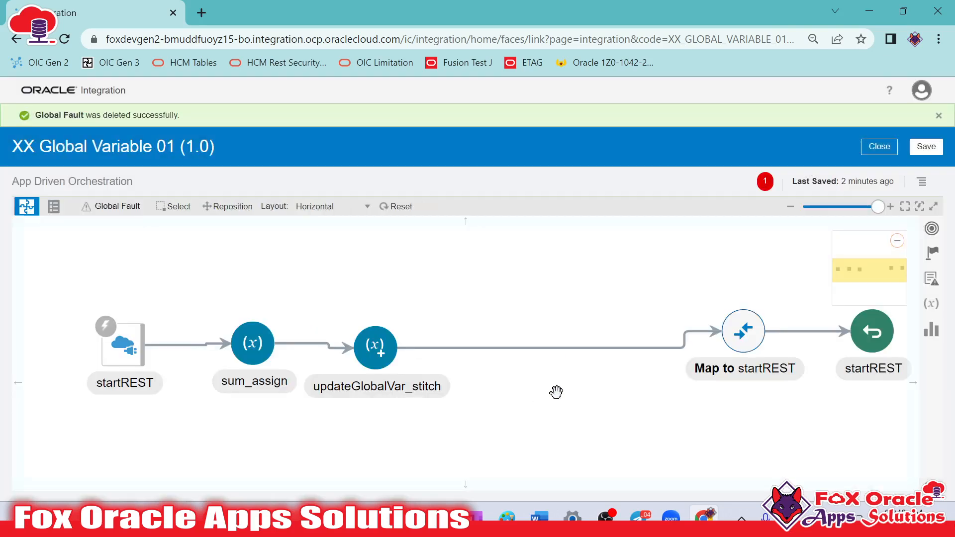
pyautogui.click(927, 146)
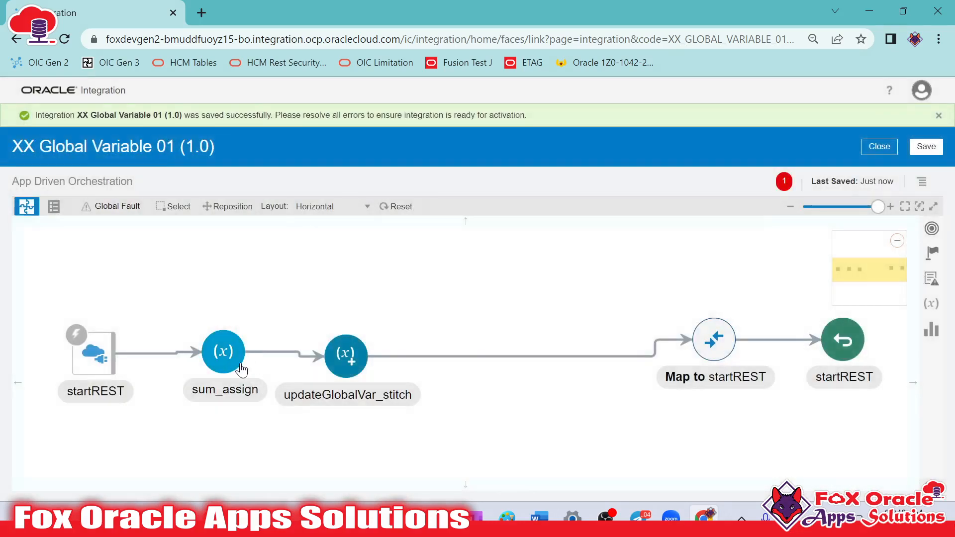
# Examine the startREST, sum_assign and updateGlobalVar_stitch steps in the main flow
pyautogui.click(224, 352)
pyautogui.click(361, 368)
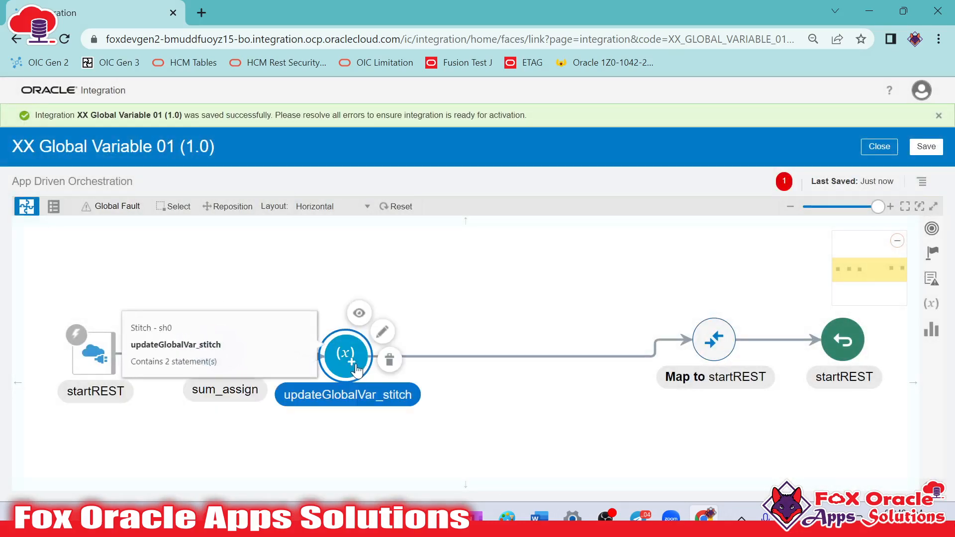
pyautogui.moveTo(348, 424); pyautogui.dragTo(381, 373)
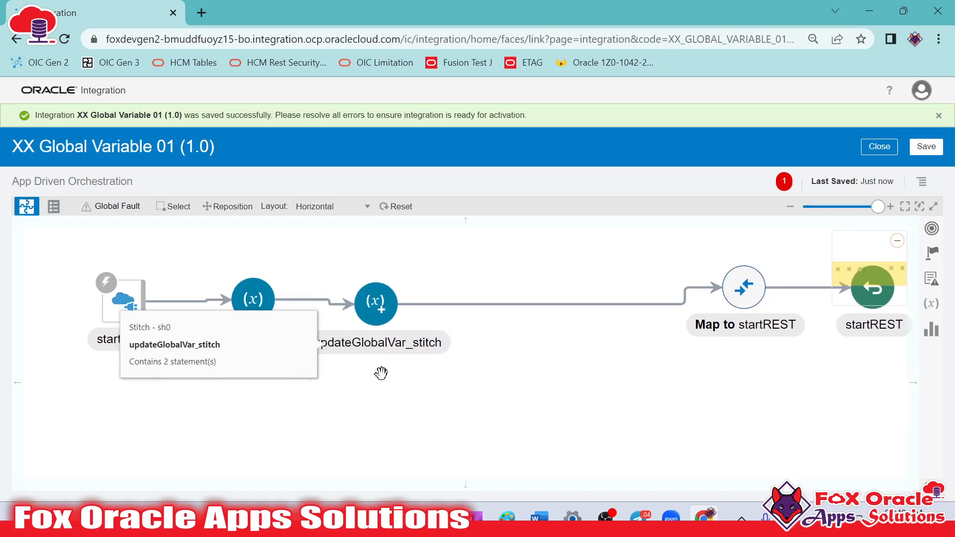
pyautogui.click(122, 301)
pyautogui.click(365, 324)
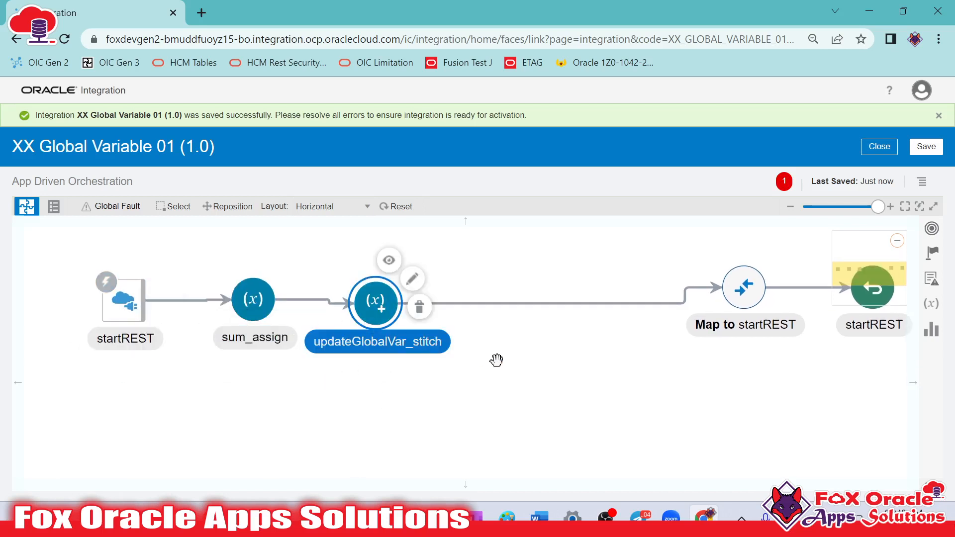
pyautogui.moveTo(497, 360); pyautogui.dragTo(478, 393)
pyautogui.moveTo(344, 355); pyautogui.dragTo(352, 346)
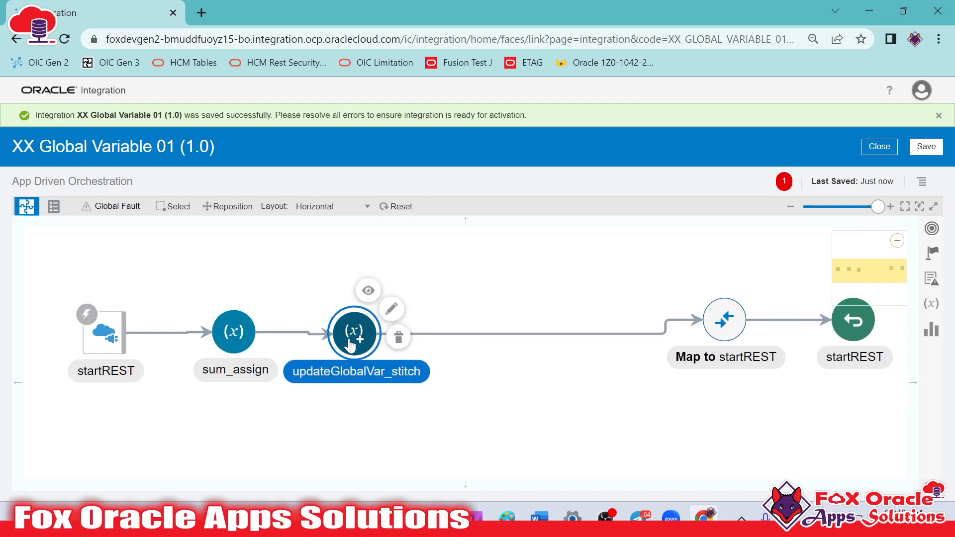
pyautogui.moveTo(352, 360)
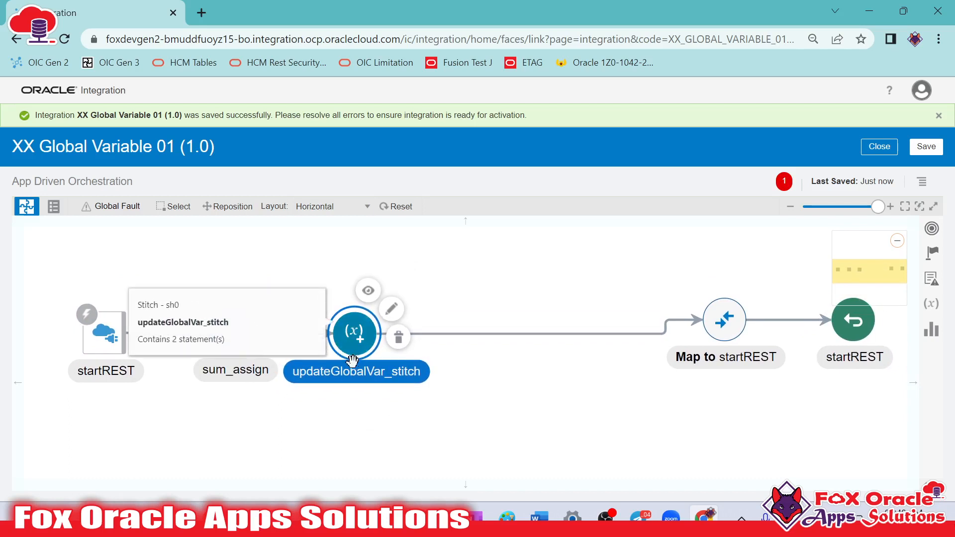
pyautogui.click(236, 334)
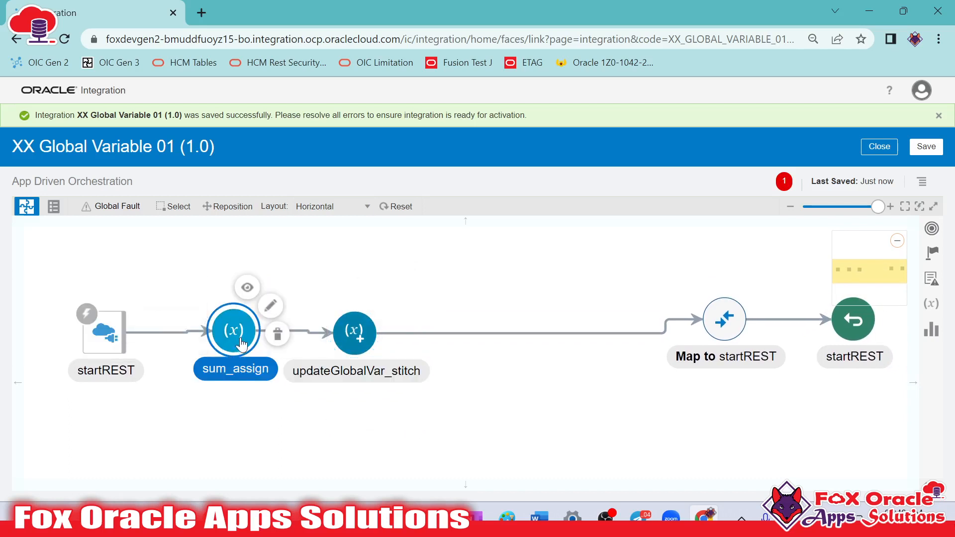
# Create an Assign action named result_assign between updateGlobalVar_stitch and the startREST mapping, and add an assignment to it
pyautogui.click(938, 261)
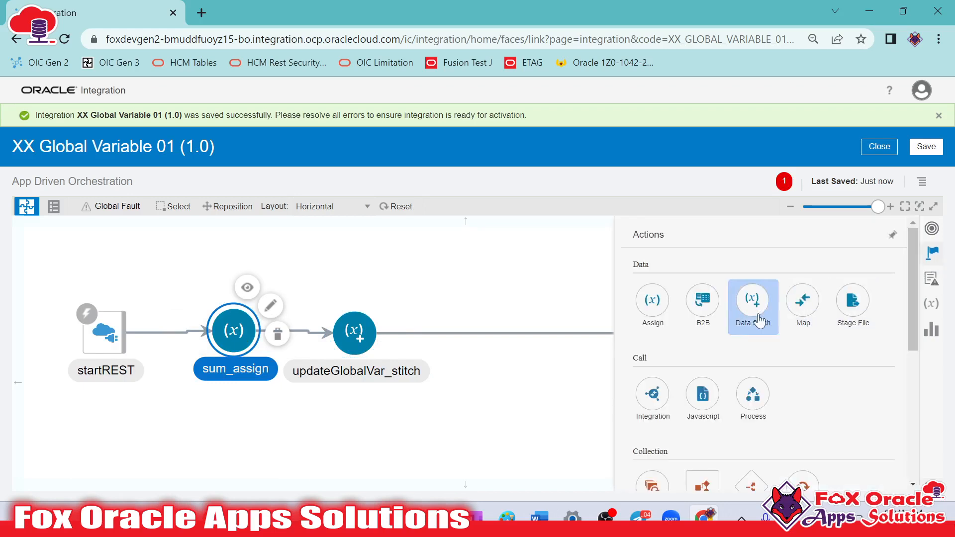
pyautogui.moveTo(649, 302); pyautogui.dragTo(534, 326)
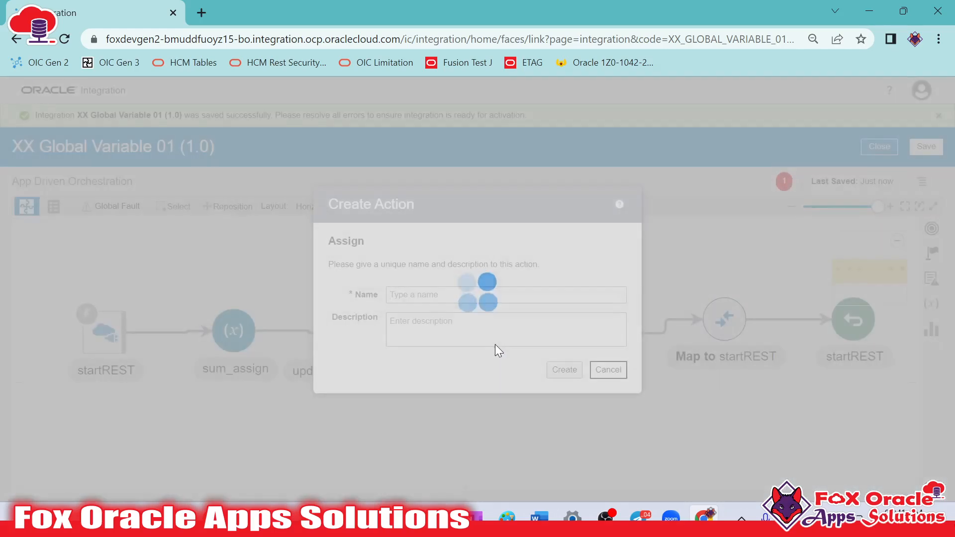
pyautogui.click(484, 294)
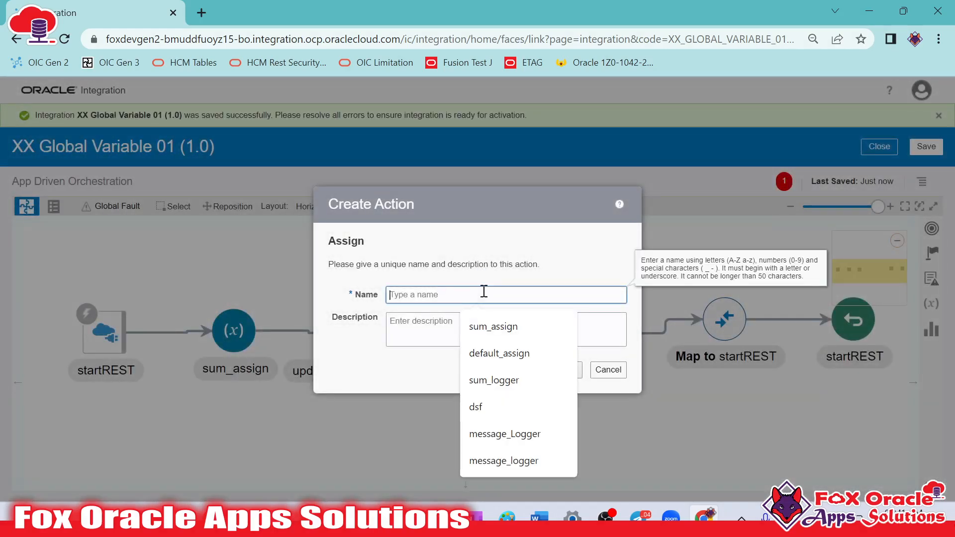
pyautogui.write('su')
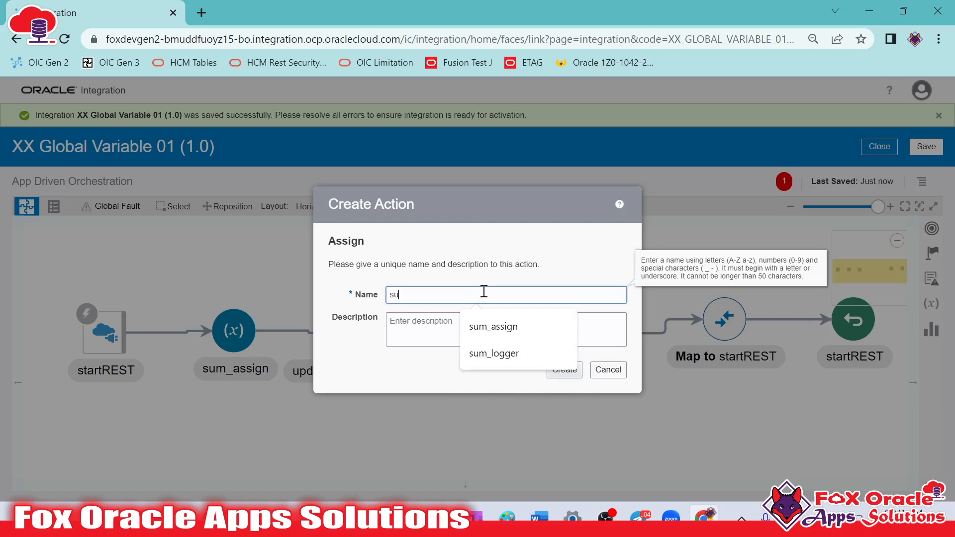
pyautogui.press('BackSpace')
pyautogui.press('BackSpace')
pyautogui.write('result_ass')
pyautogui.click(563, 369)
pyautogui.click(906, 325)
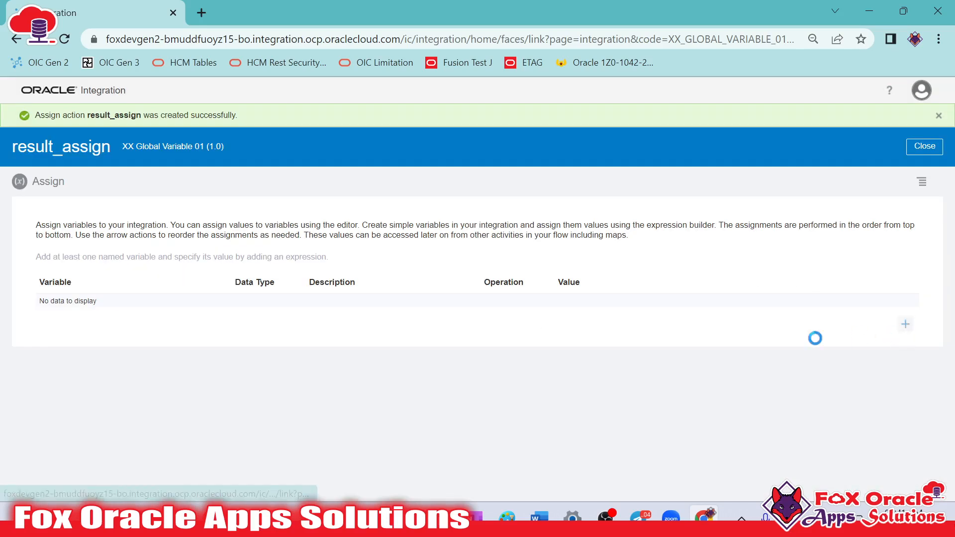
# In result_assign, choose var_result as the variable and build its expression as $gvar_num1+$gvar_num2
pyautogui.click(203, 312)
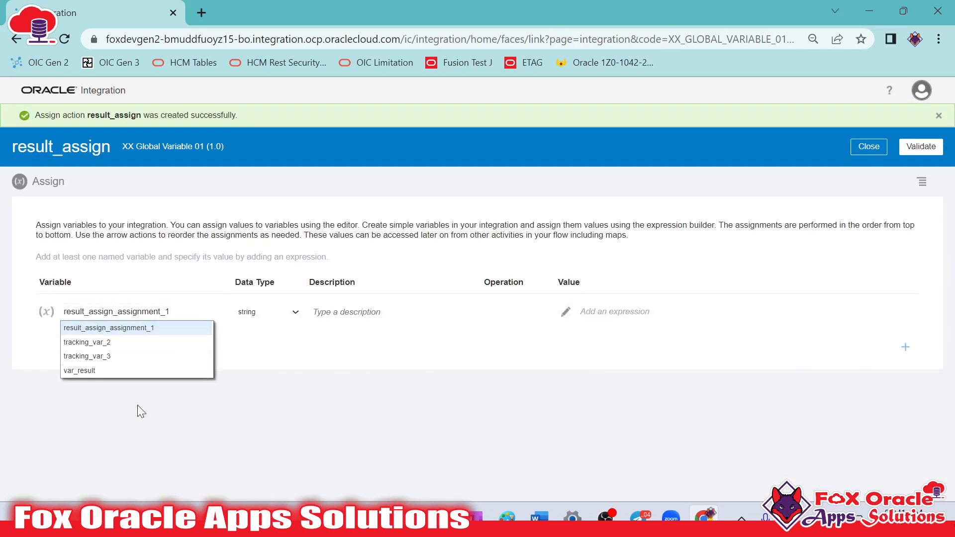
pyautogui.click(93, 374)
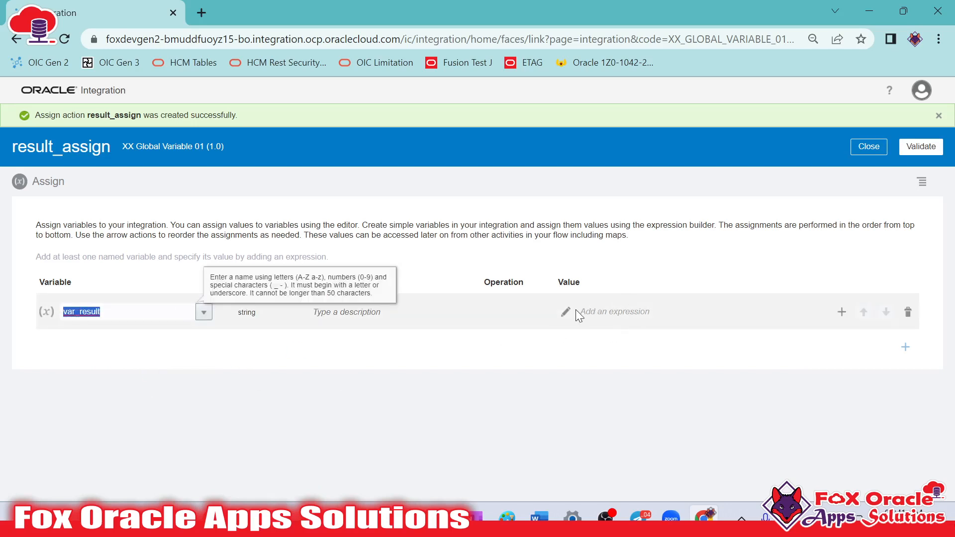
pyautogui.click(614, 312)
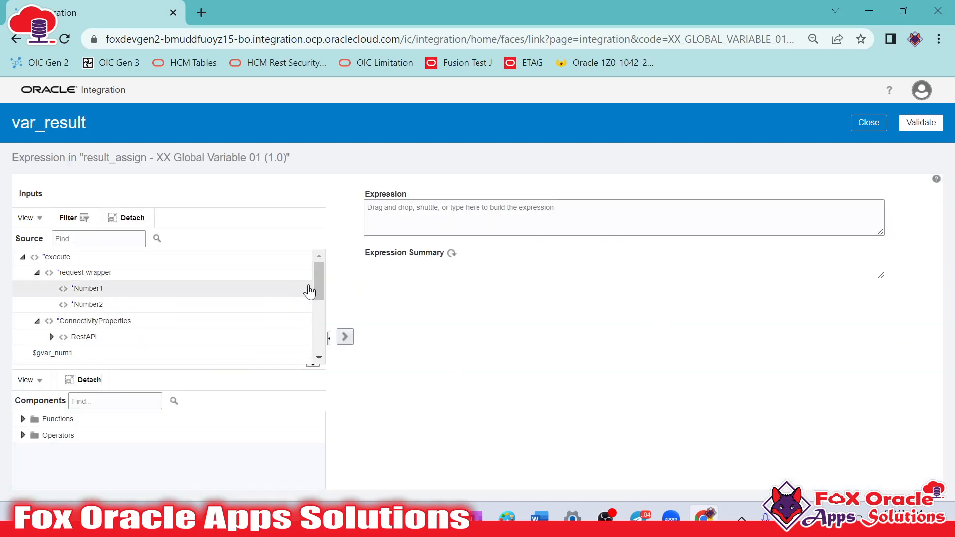
pyautogui.moveTo(318, 277); pyautogui.dragTo(315, 365)
pyautogui.moveTo(314, 333); pyautogui.dragTo(316, 294)
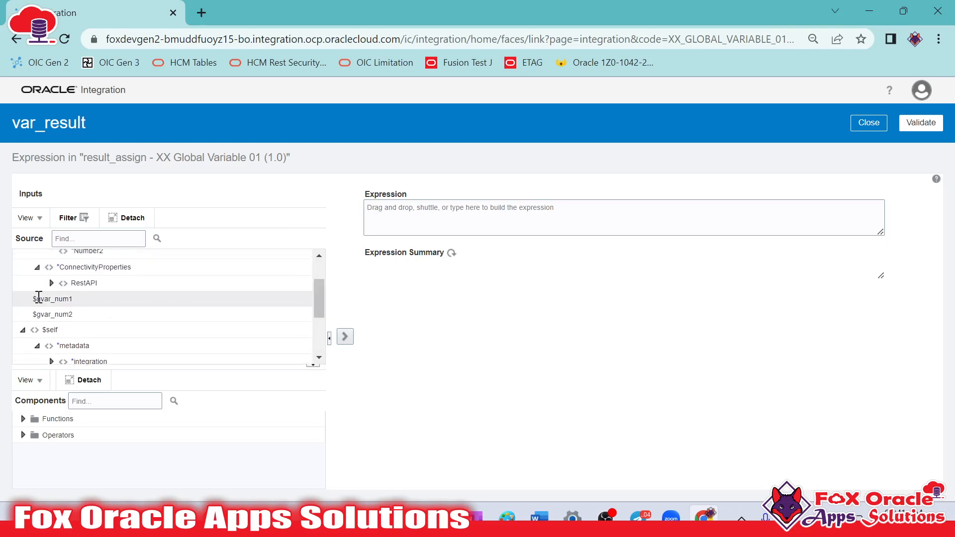
pyautogui.moveTo(64, 300); pyautogui.dragTo(441, 206)
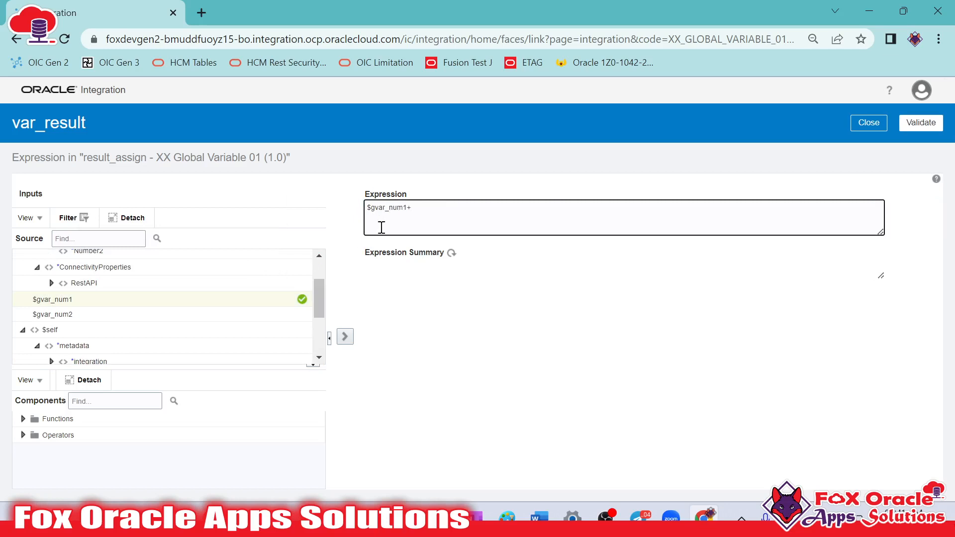
pyautogui.moveTo(66, 314); pyautogui.dragTo(467, 214)
# Validate the var_result expression and the result_assign action, and save the integration from the main flow
pyautogui.click(926, 126)
pyautogui.click(877, 152)
pyautogui.click(918, 142)
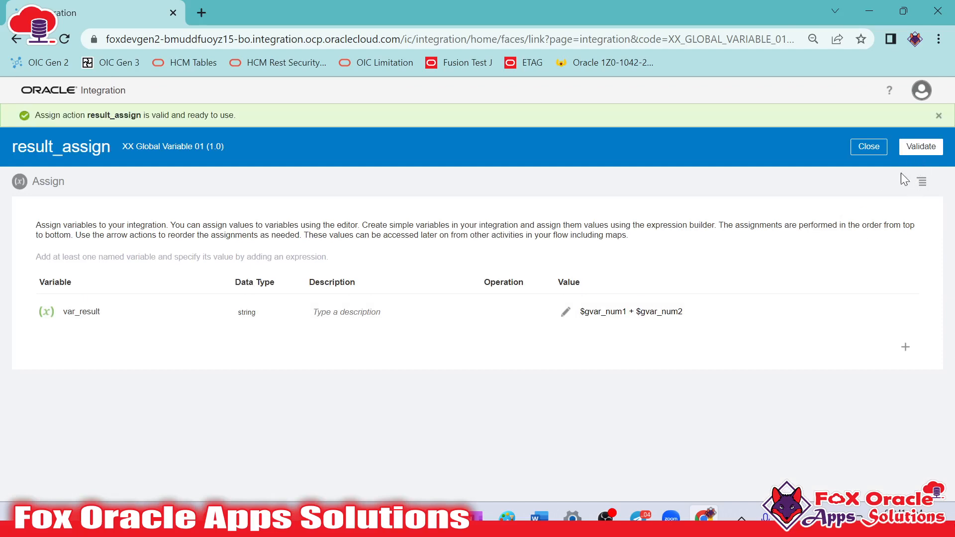
pyautogui.click(869, 149)
pyautogui.click(927, 146)
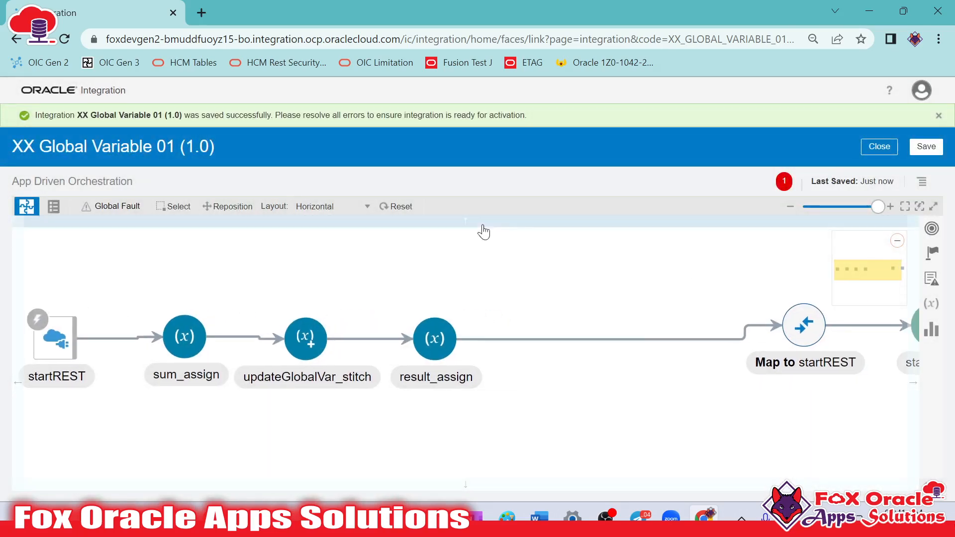
# Set Number1 as the primary business identifier for tracking and save the tracking settings
pyautogui.click(921, 182)
pyautogui.click(866, 195)
pyautogui.click(916, 187)
pyautogui.click(901, 201)
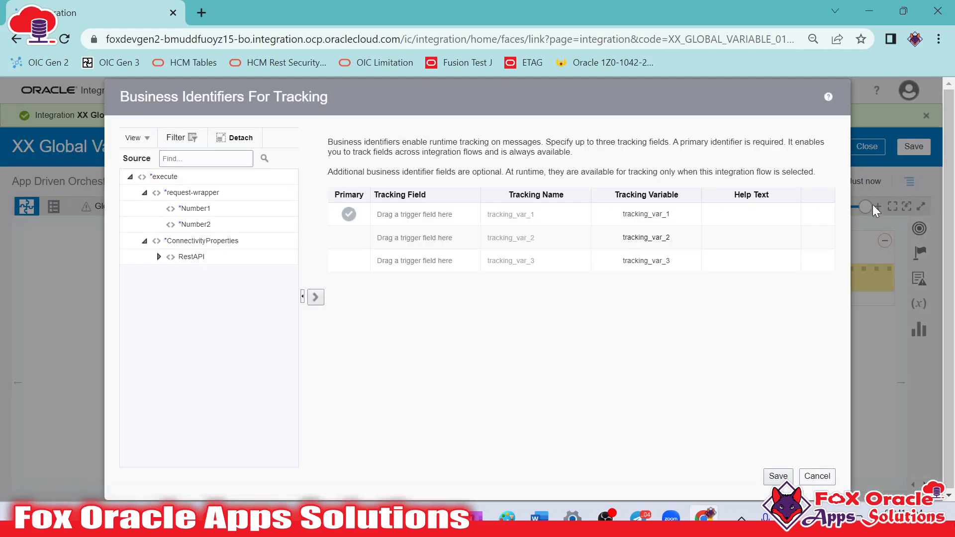
pyautogui.moveTo(198, 214); pyautogui.dragTo(442, 218)
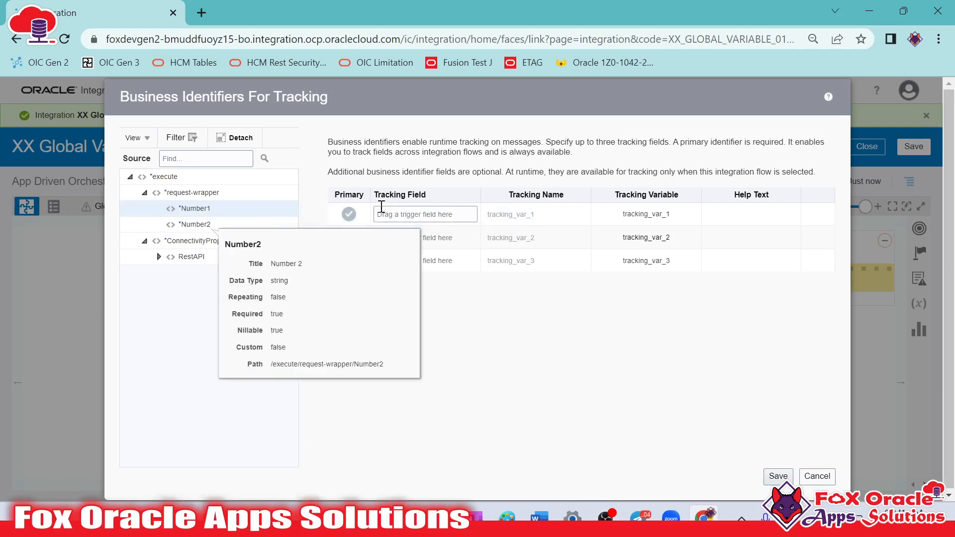
pyautogui.moveTo(215, 210); pyautogui.dragTo(410, 215)
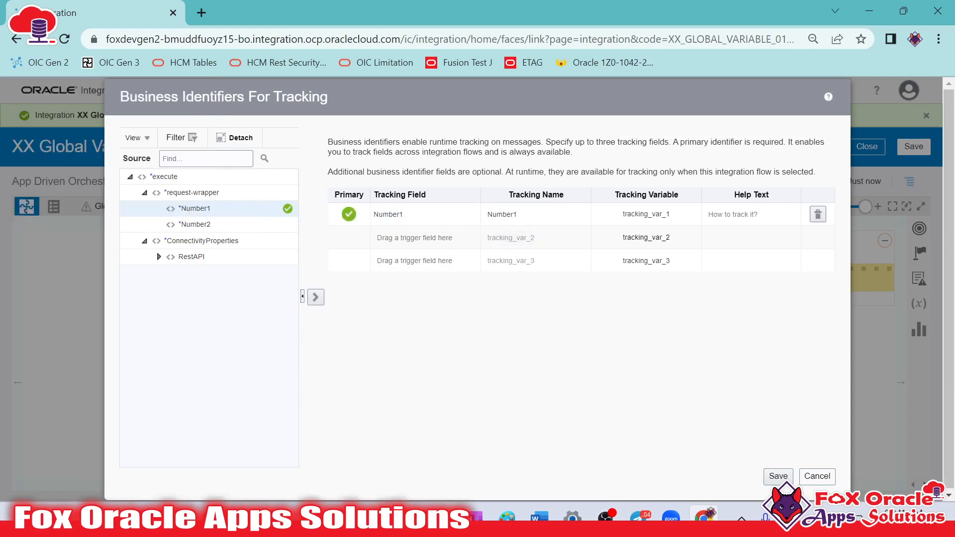
pyautogui.click(779, 476)
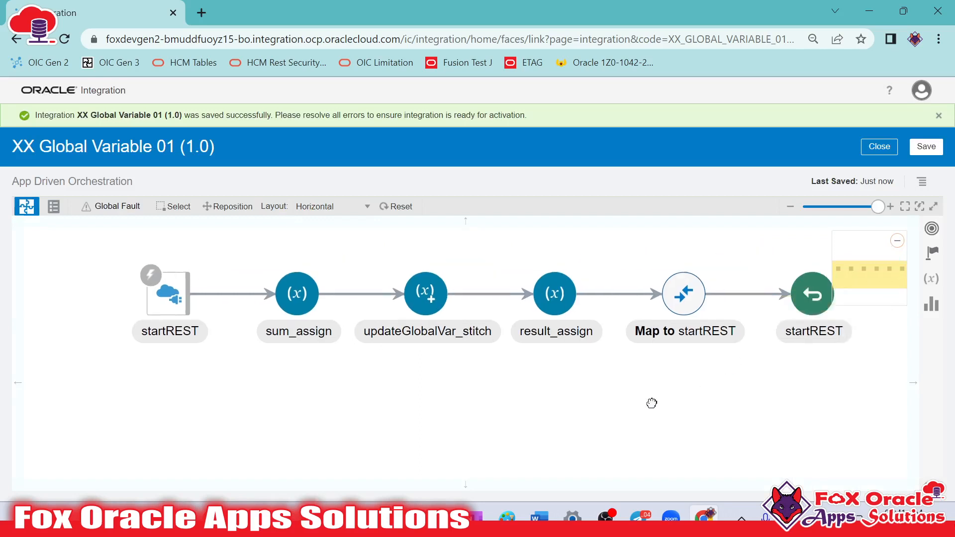
# In the Map to startREST mapping, create the Status target node and set its expression to 'Success'
pyautogui.click(650, 326)
pyautogui.click(682, 287)
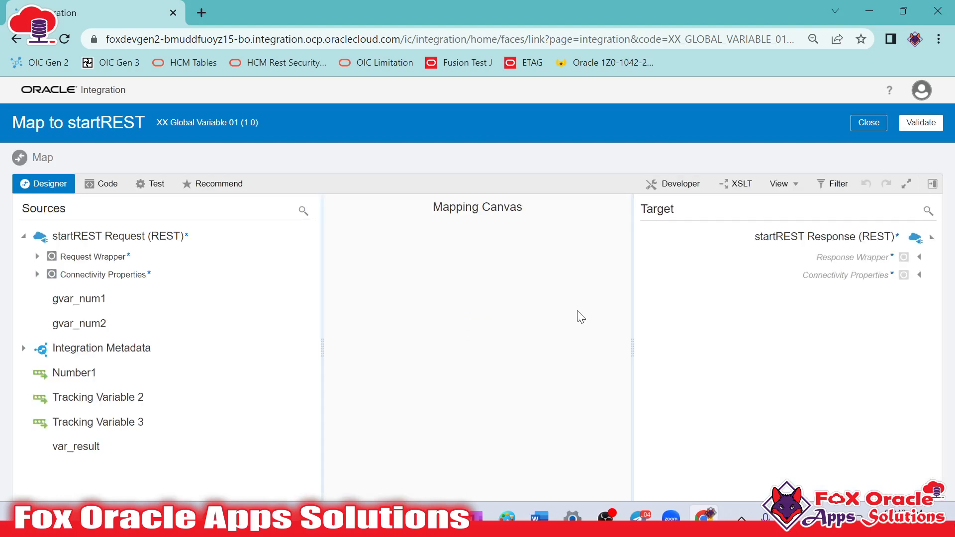
pyautogui.click(920, 257)
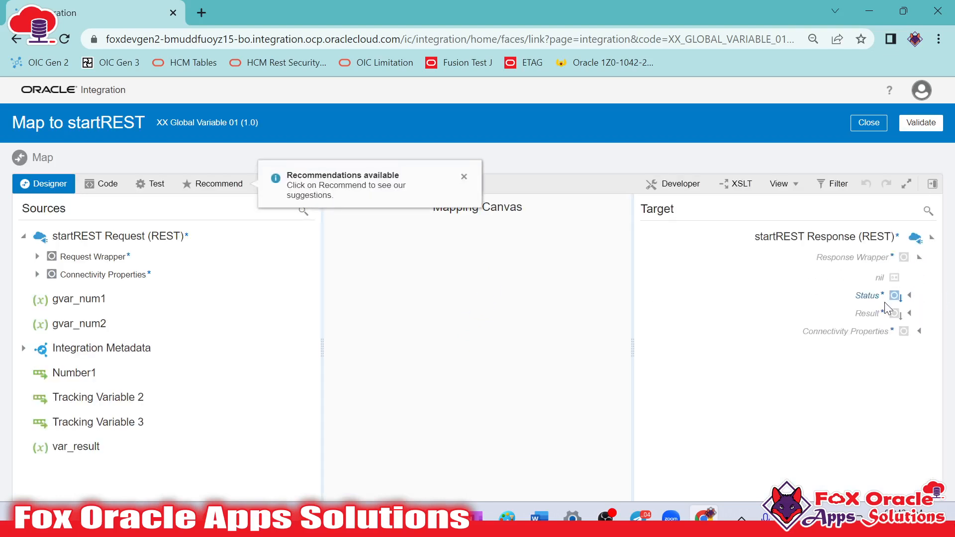
pyautogui.rightClick(881, 301)
pyautogui.click(808, 365)
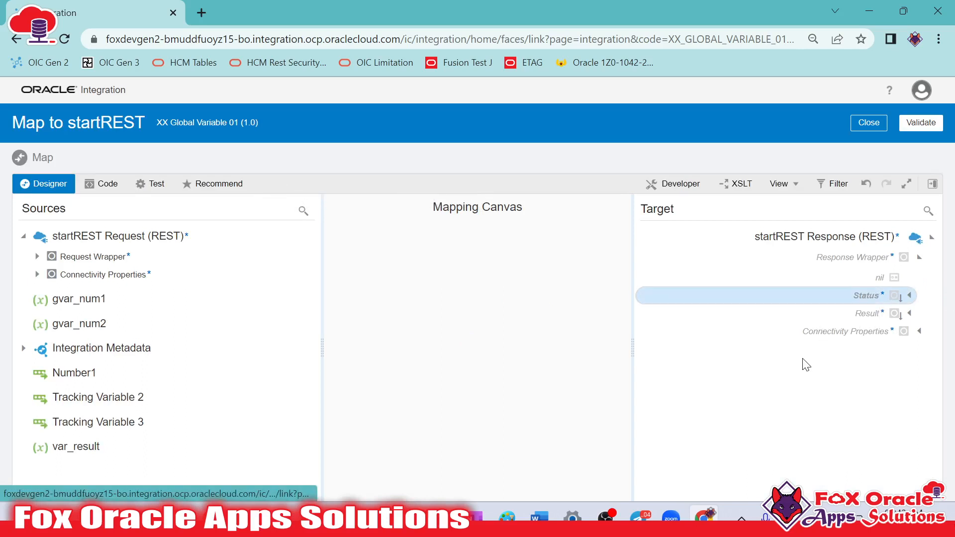
pyautogui.click(928, 440)
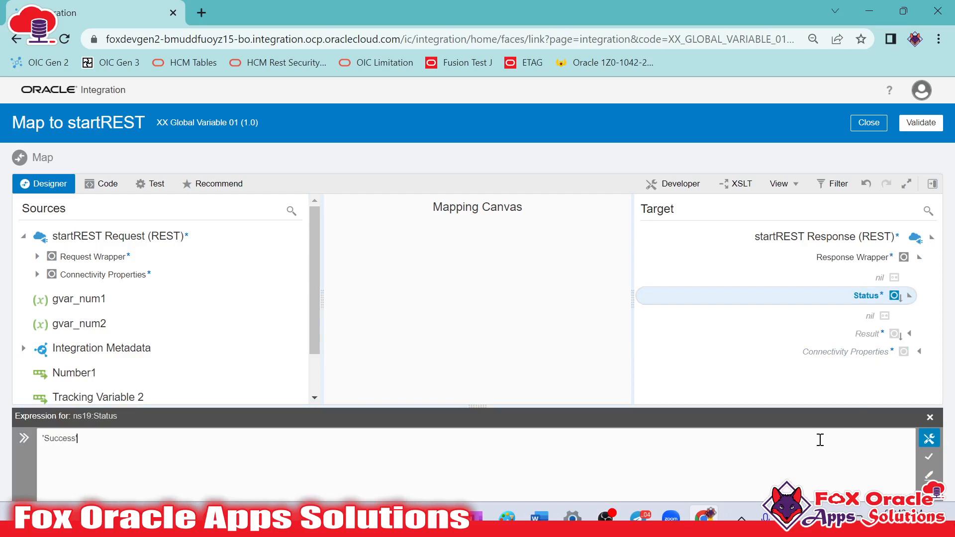
pyautogui.click(929, 457)
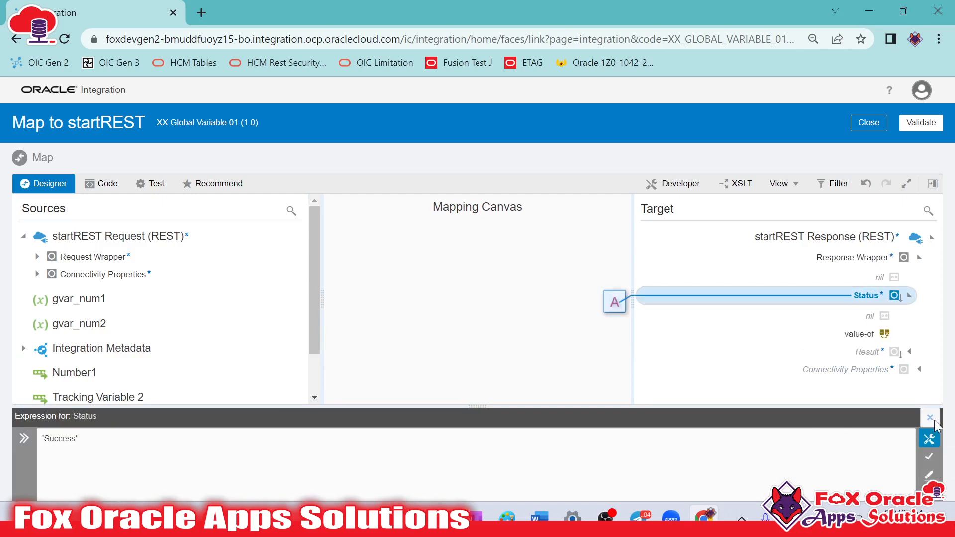
pyautogui.click(930, 417)
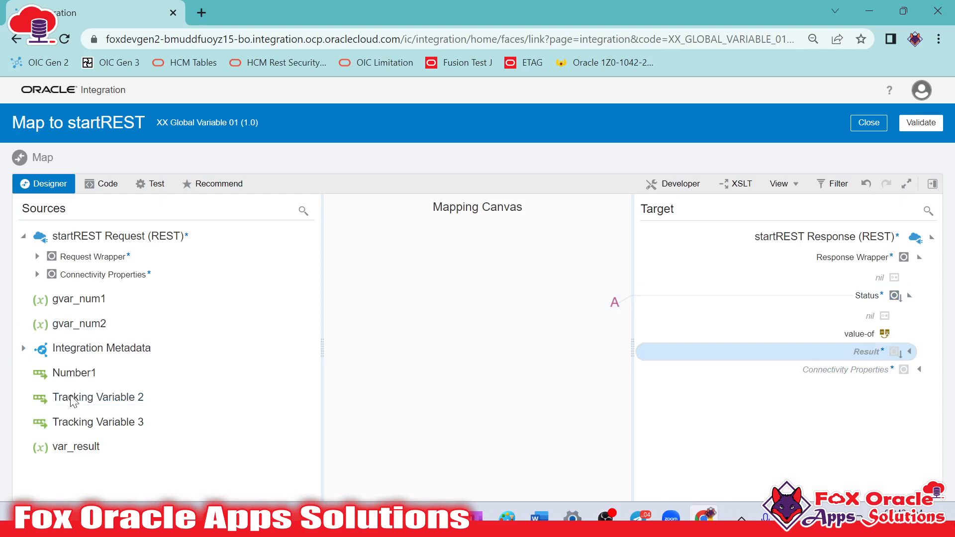
# Map var_result to the Result response field and save the integration
pyautogui.moveTo(66, 440); pyautogui.dragTo(866, 352)
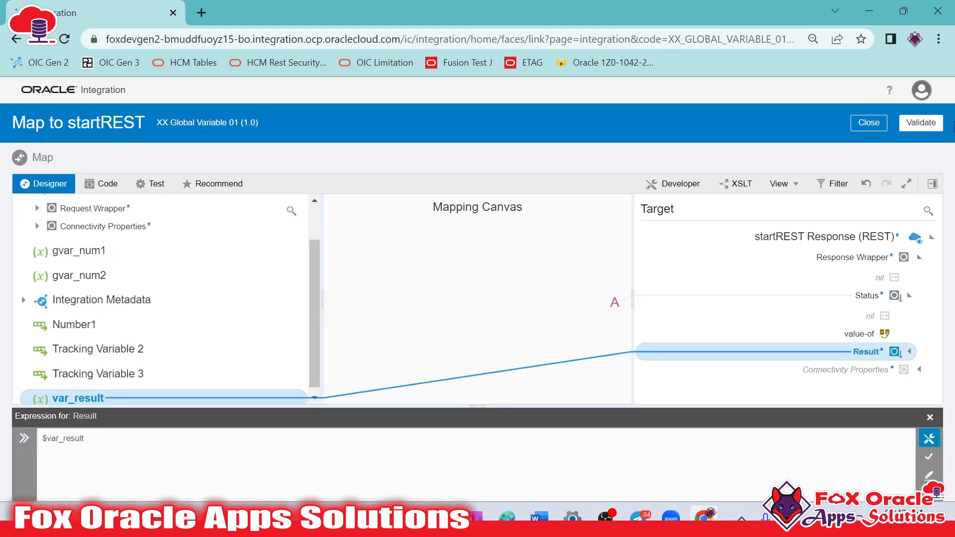
pyautogui.click(870, 126)
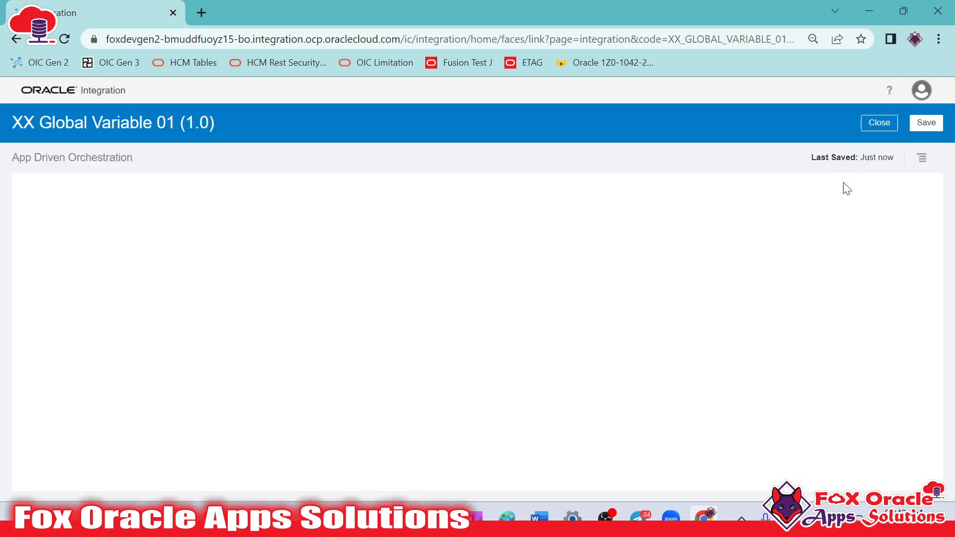
pyautogui.click(926, 123)
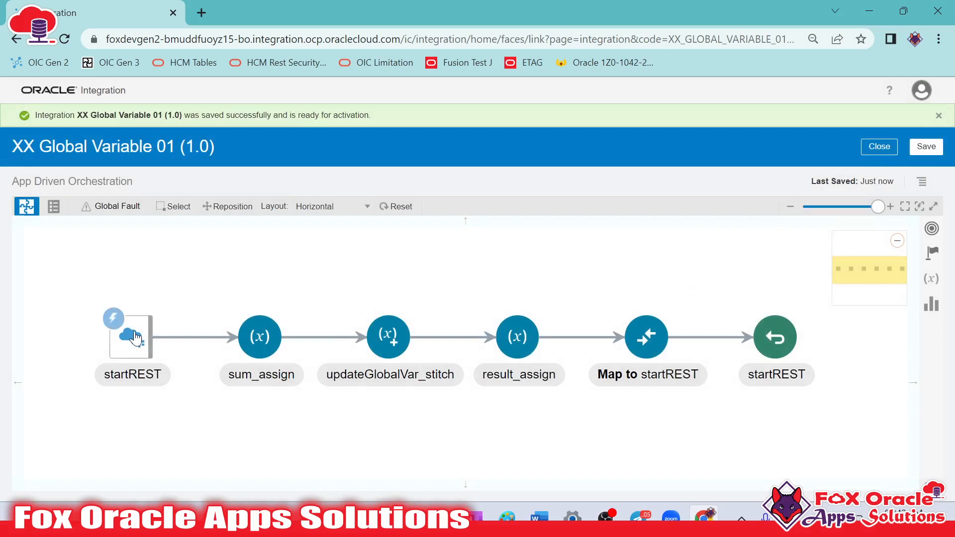
# Examine the main flow's steps from startREST through the response mapping, and the types of the defined global variables
pyautogui.click(261, 346)
pyautogui.moveTo(274, 344)
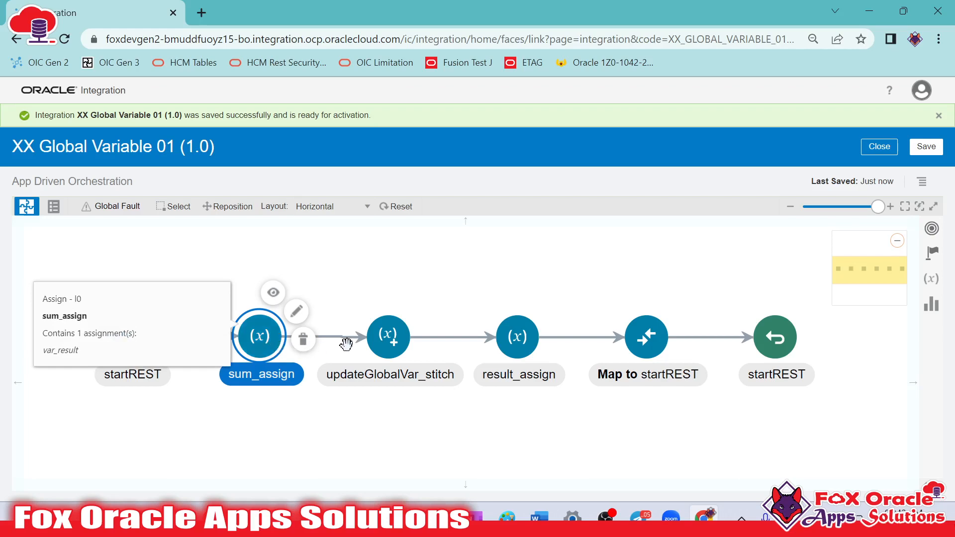
pyautogui.click(388, 339)
pyautogui.click(931, 280)
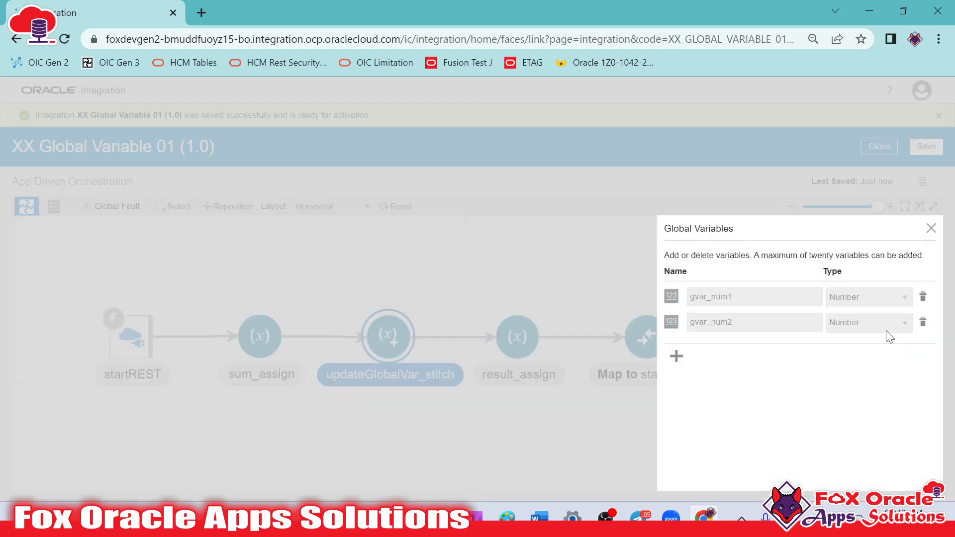
pyautogui.click(931, 228)
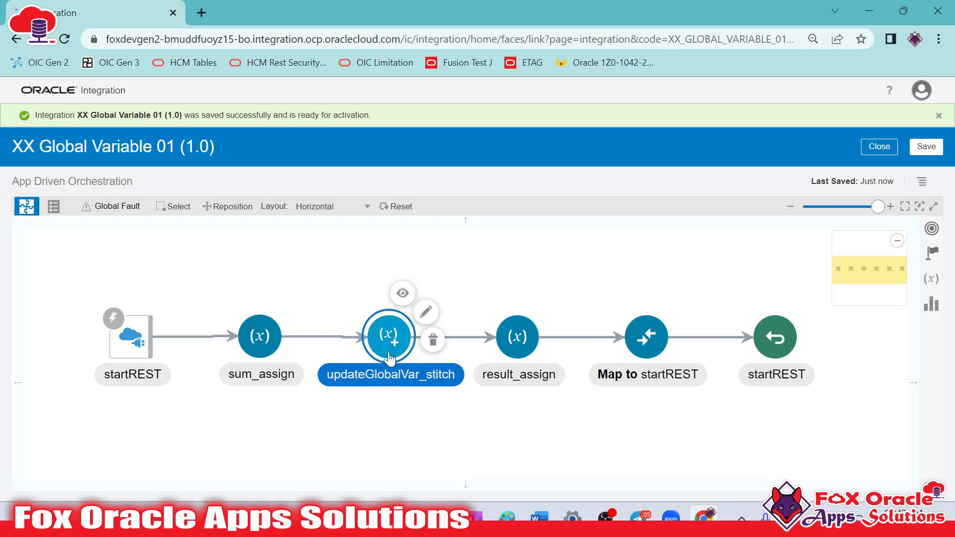
pyautogui.click(133, 354)
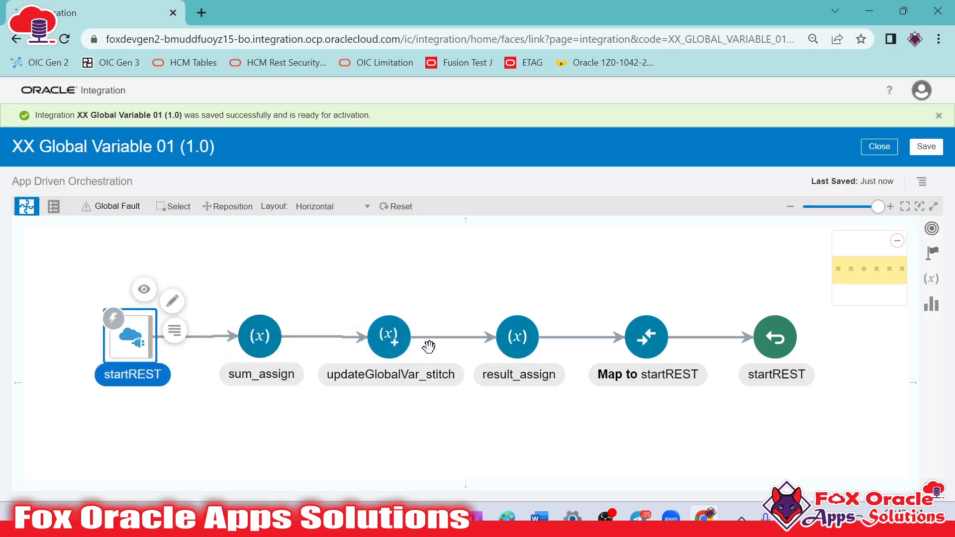
pyautogui.click(404, 340)
pyautogui.click(512, 343)
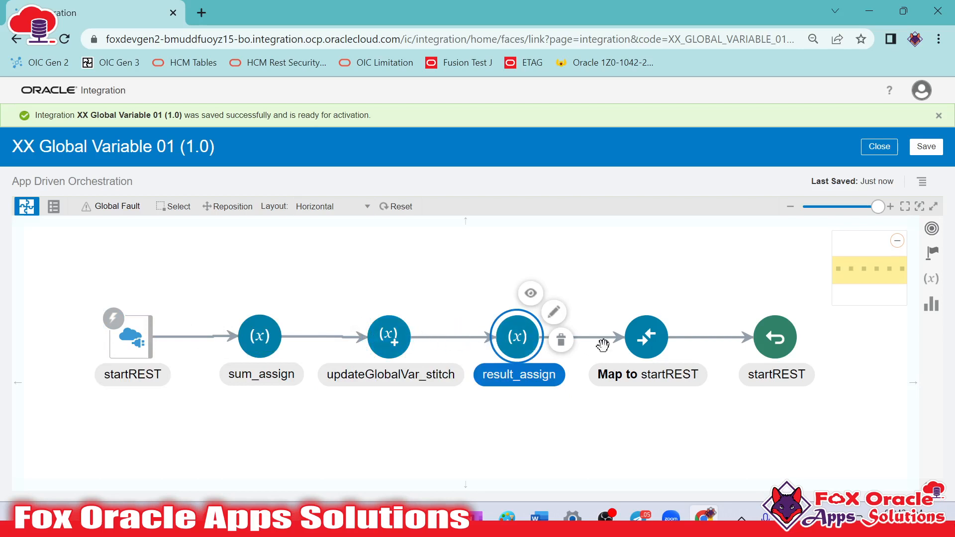
pyautogui.click(632, 350)
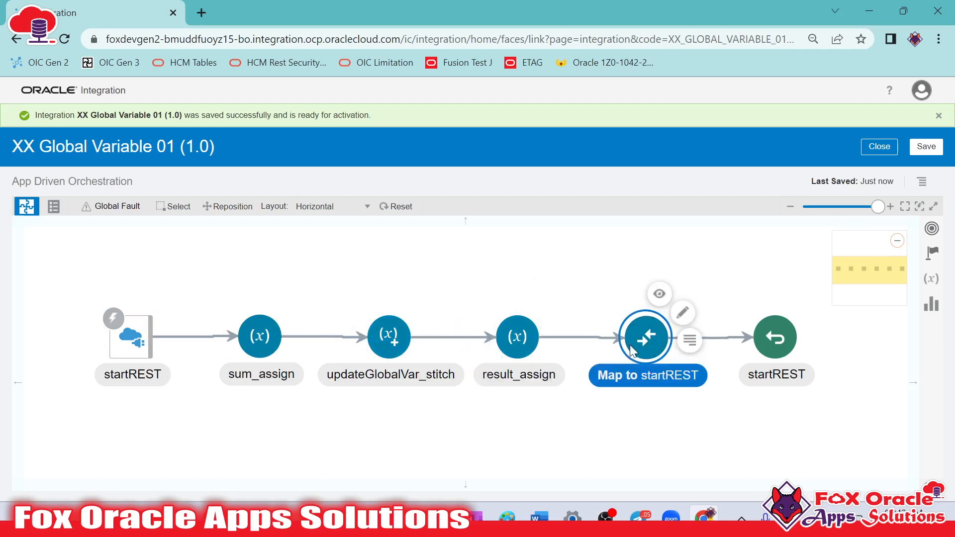
# Close the integration editor and activate XX Global Variable 01 without enabling Asserter recording
pyautogui.click(878, 147)
pyautogui.click(521, 341)
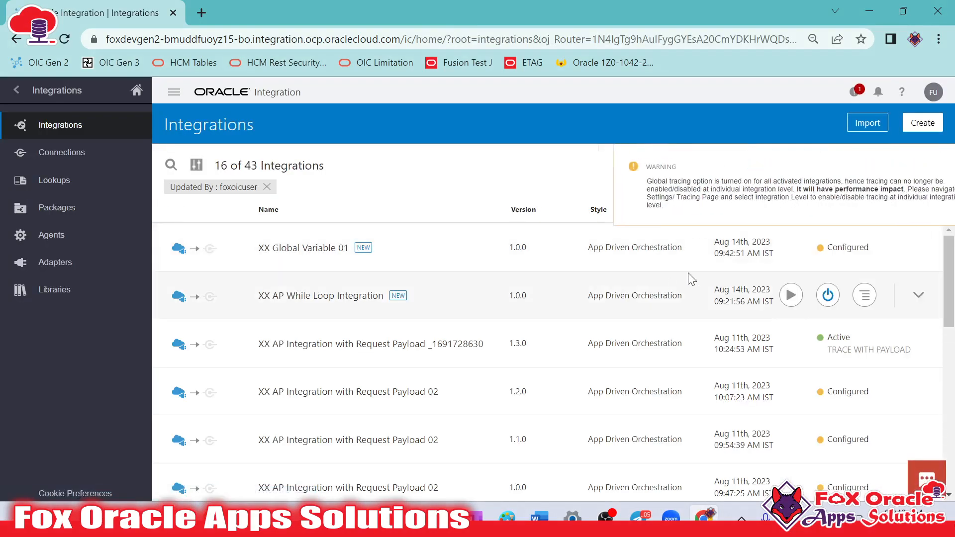
pyautogui.click(828, 247)
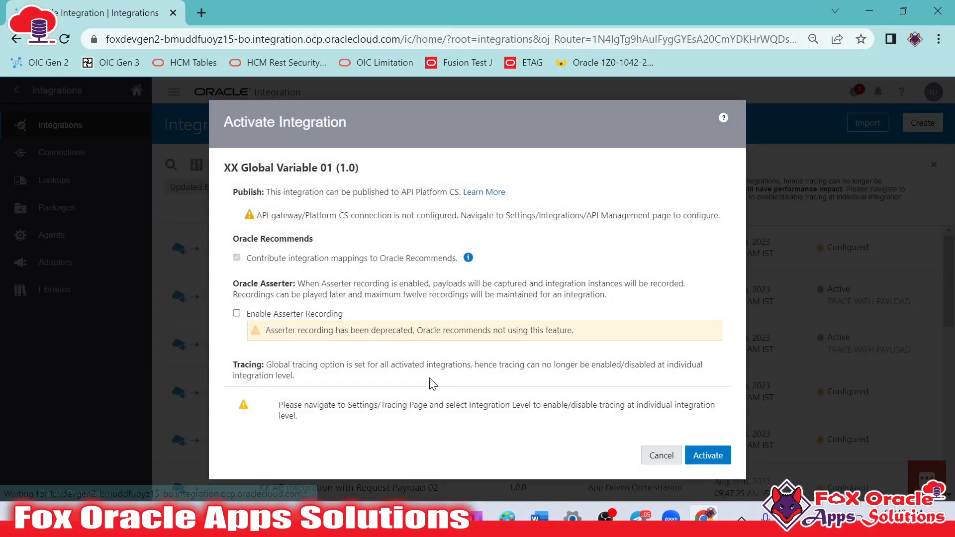
pyautogui.click(704, 457)
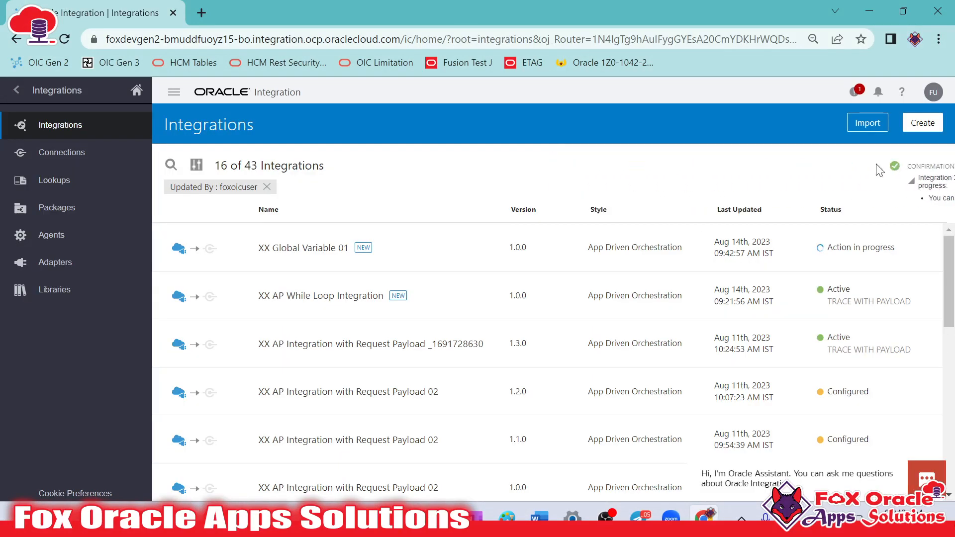
pyautogui.click(901, 166)
# Run a test of XX Global Variable 01 with a request body of Number2 "20" and Number1 "10"
pyautogui.moveTo(791, 249)
pyautogui.click(661, 314)
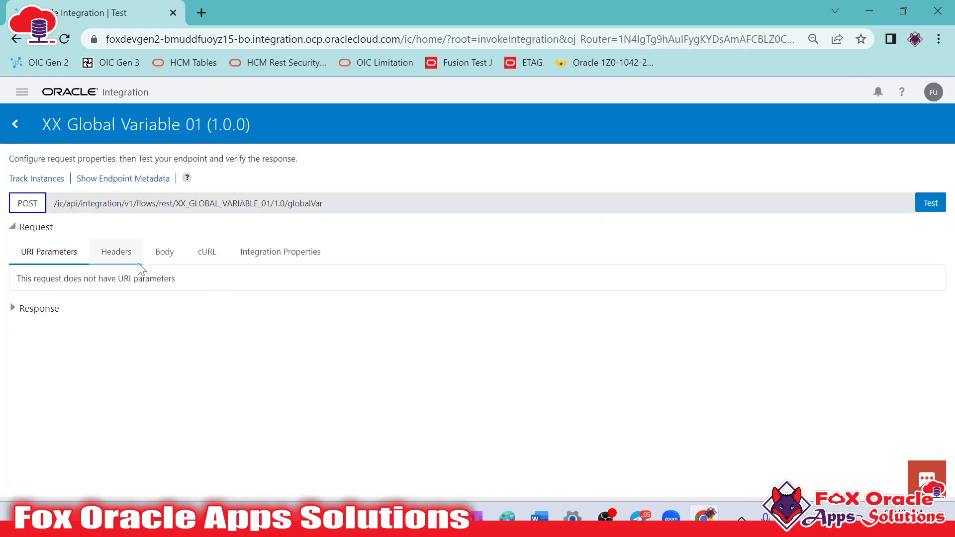
pyautogui.click(165, 252)
pyautogui.click(931, 203)
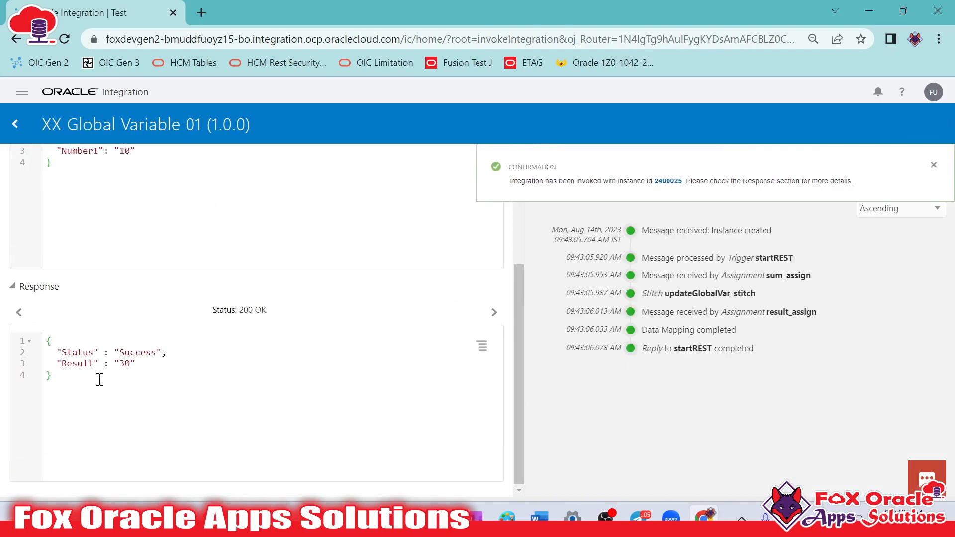
# Check the Result in the test response against the request body, and return to the integrations list
pyautogui.moveTo(110, 365); pyautogui.dragTo(141, 380)
pyautogui.click(278, 378)
pyautogui.scroll(3, 390, 386)
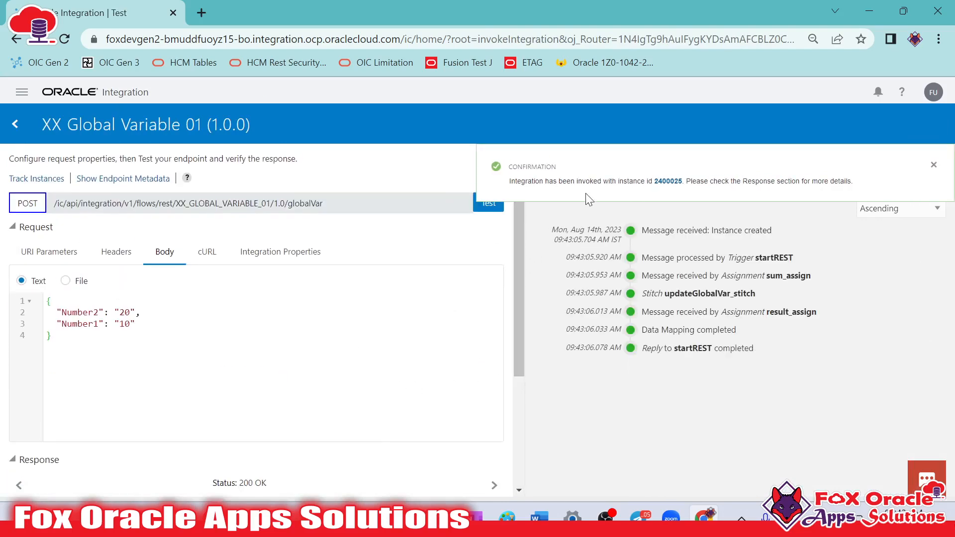
pyautogui.click(934, 167)
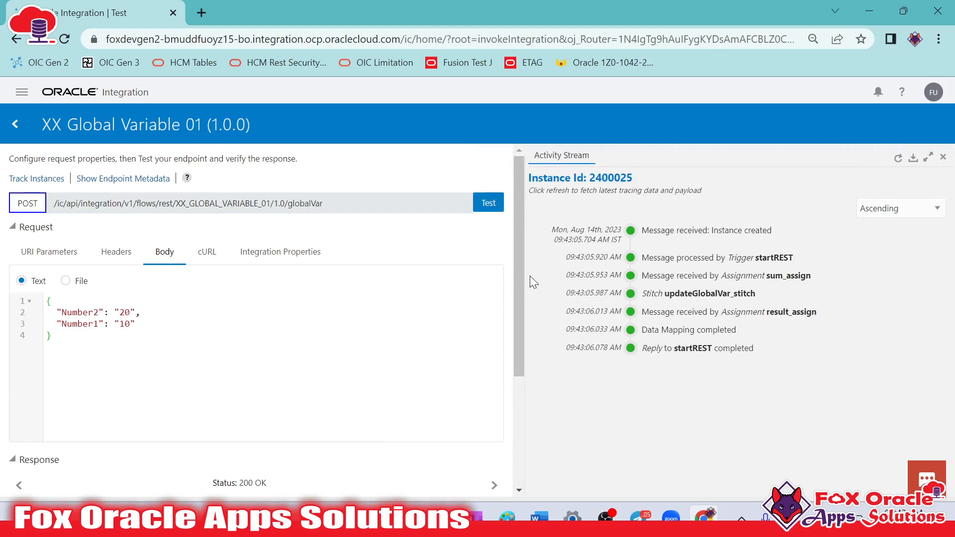
pyautogui.click(15, 124)
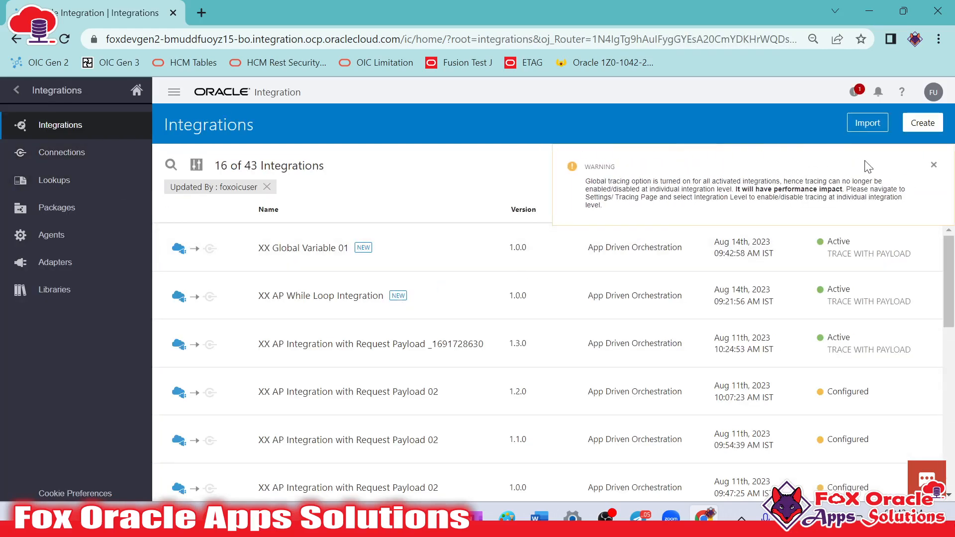
pyautogui.click(934, 164)
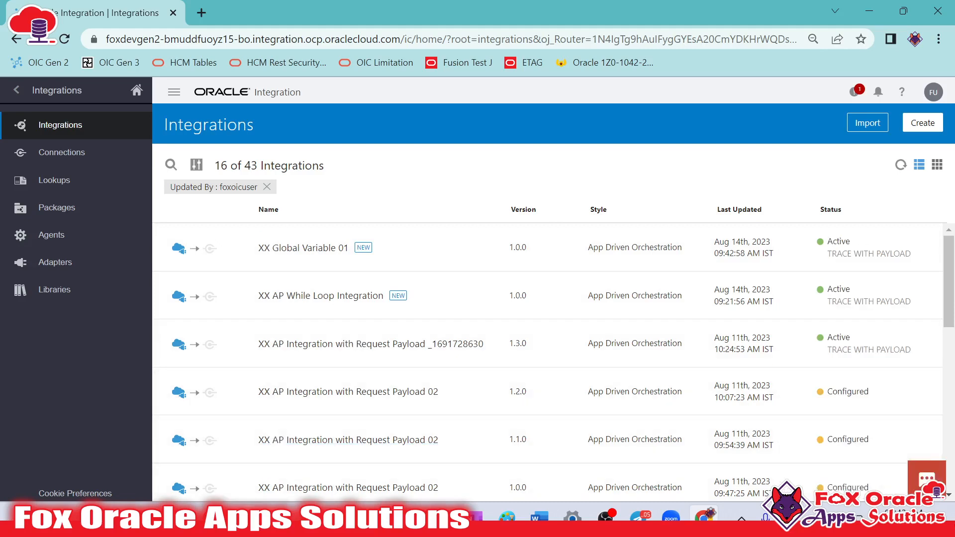
# Switch to Notepad++, create a blank document and start a JSON object with an opening brace
pyautogui.click(387, 519)
pyautogui.hotkey('ctrl', 'n')
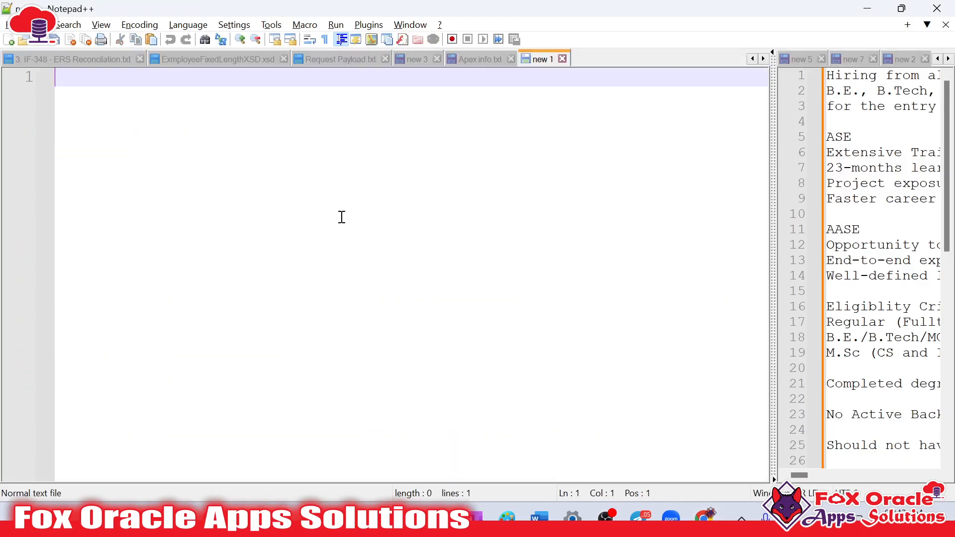
pyautogui.press('Return')
pyautogui.press('Return')
pyautogui.press('Return')
pyautogui.write('{')
pyautogui.press('Return')
pyautogui.press('Tab')
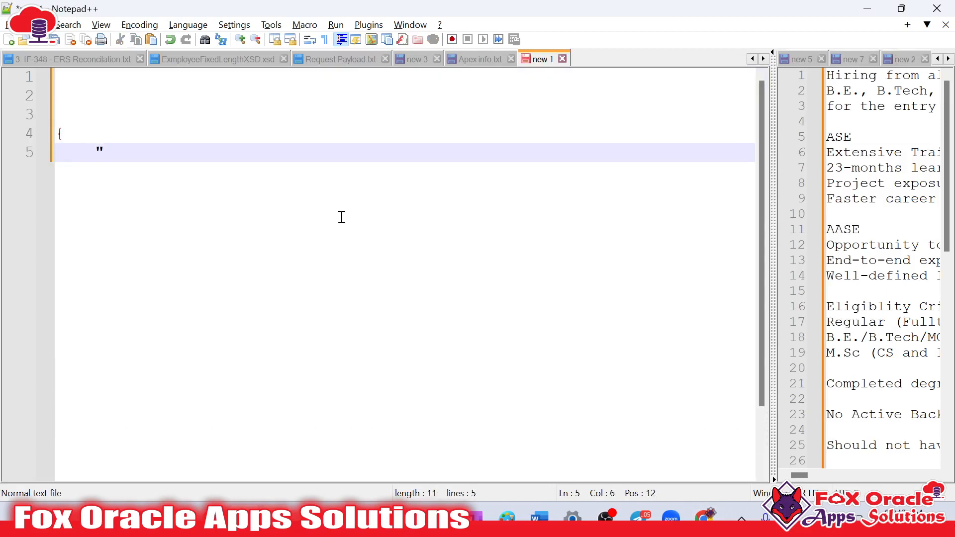
# Open Request Payload.txt and examine how the first two employee records are laid out under EmployeeData
pyautogui.click(338, 60)
pyautogui.scroll(9, 331, 187)
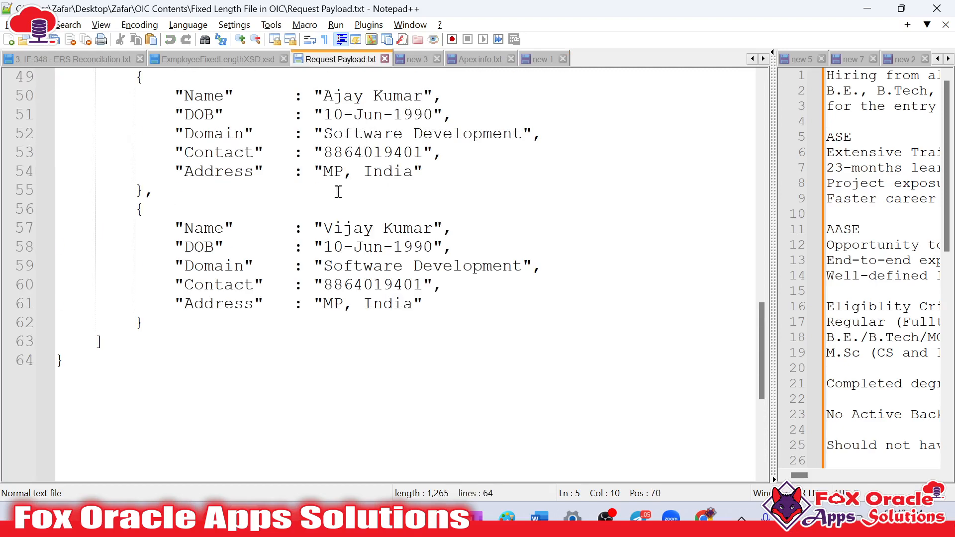
pyautogui.scroll(12, 338, 191)
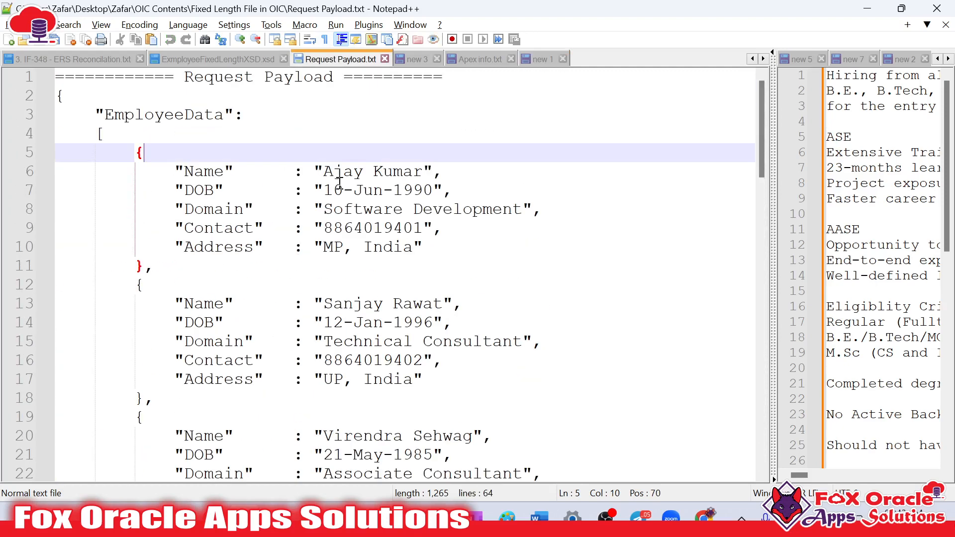
pyautogui.click(193, 118)
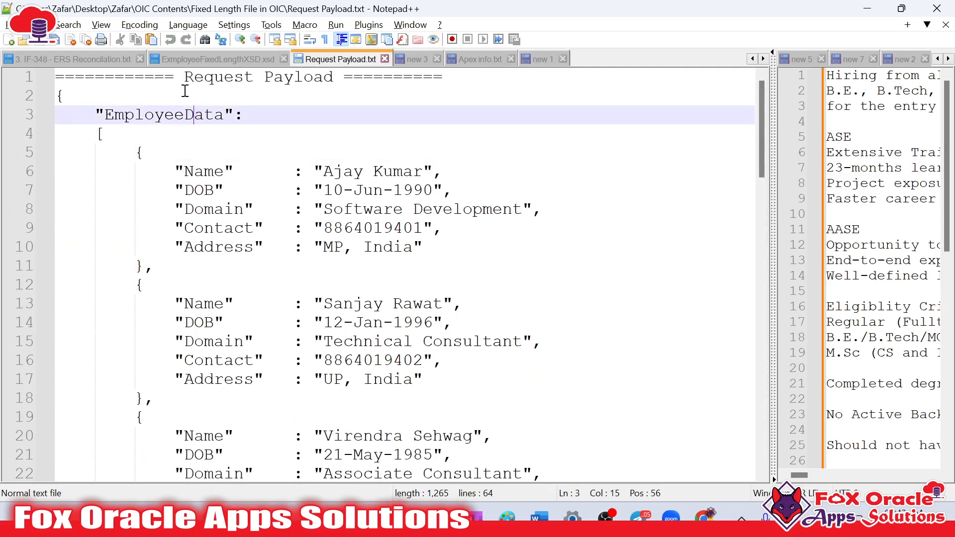
pyautogui.click(269, 90)
pyautogui.scroll(-3, 269, 100)
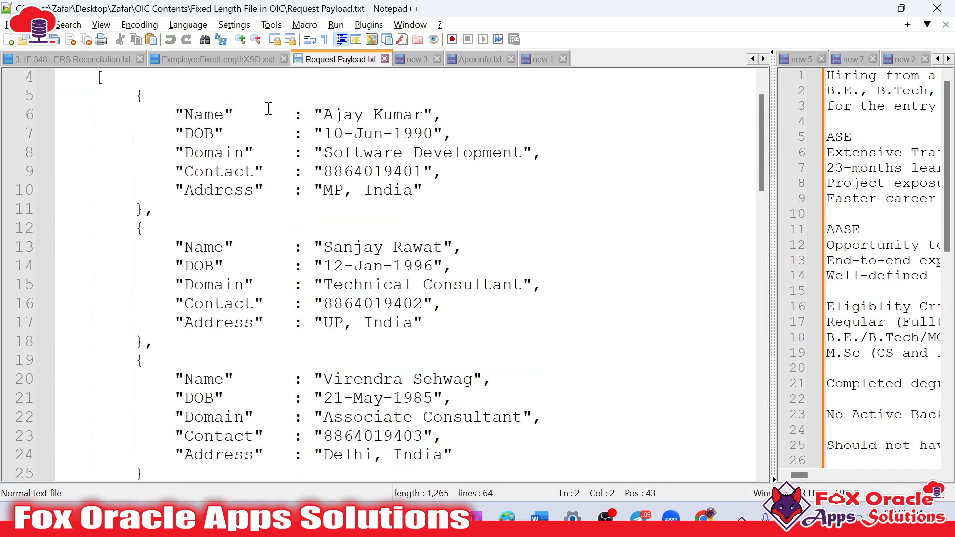
pyautogui.scroll(3, 239, 149)
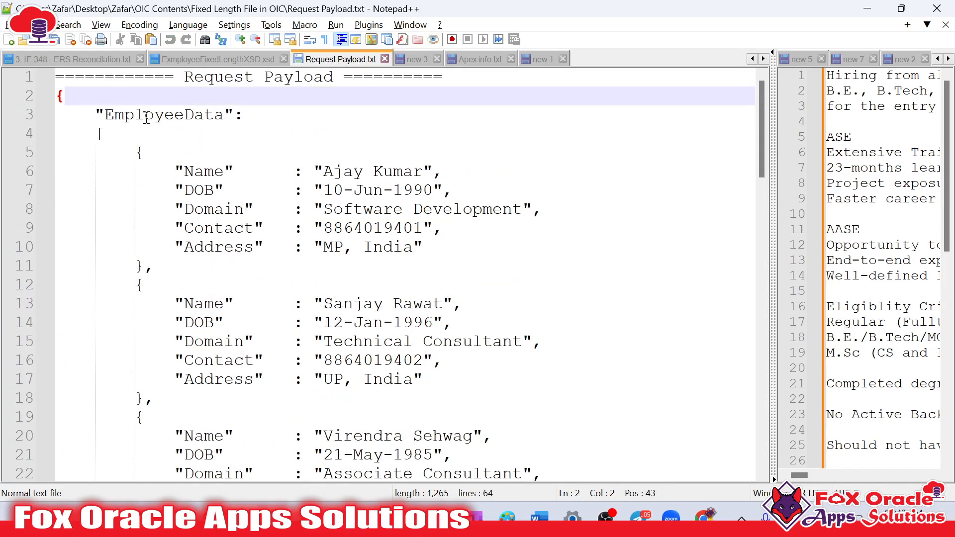
pyautogui.doubleClick(139, 116)
pyautogui.click(144, 115)
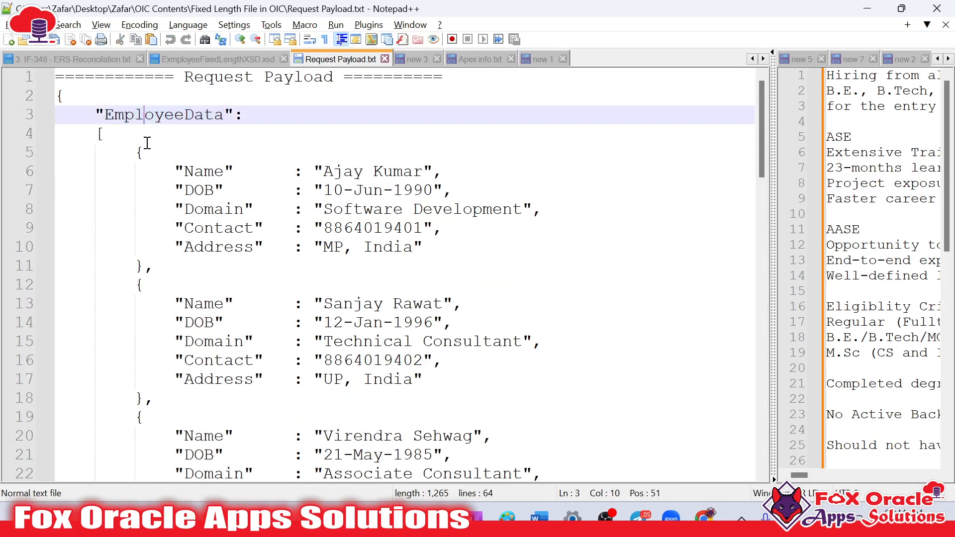
pyautogui.moveTo(137, 149); pyautogui.dragTo(144, 268)
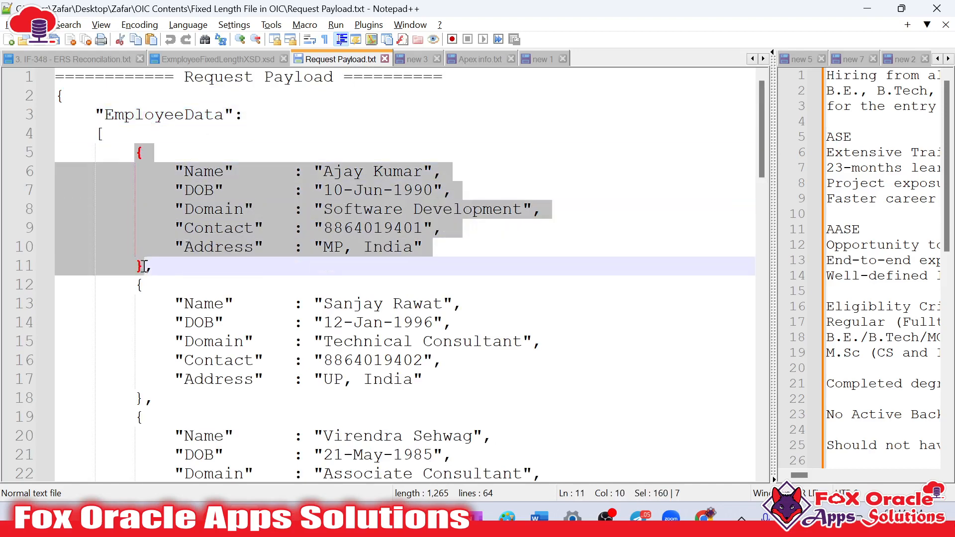
pyautogui.scroll(-1, 174, 226)
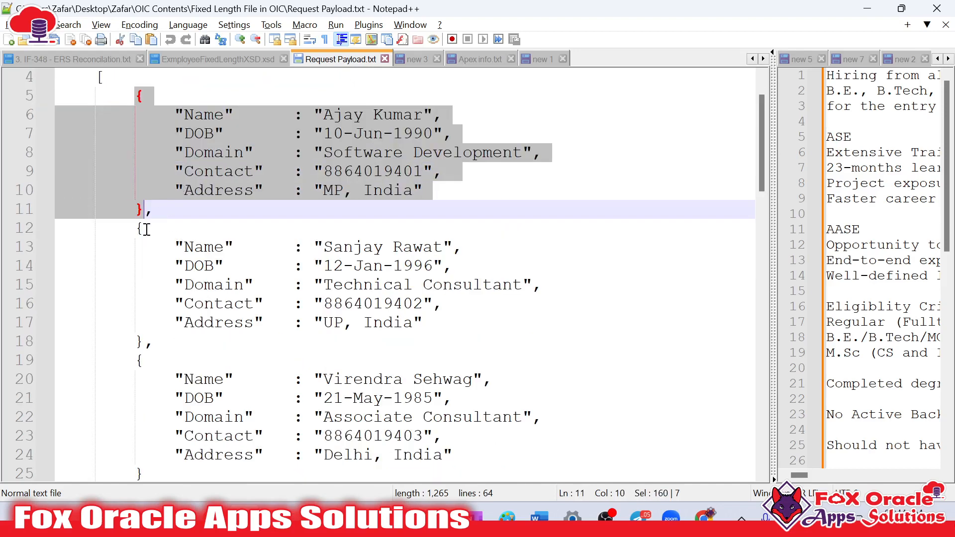
pyautogui.moveTo(135, 228); pyautogui.dragTo(145, 343)
pyautogui.scroll(1, 299, 321)
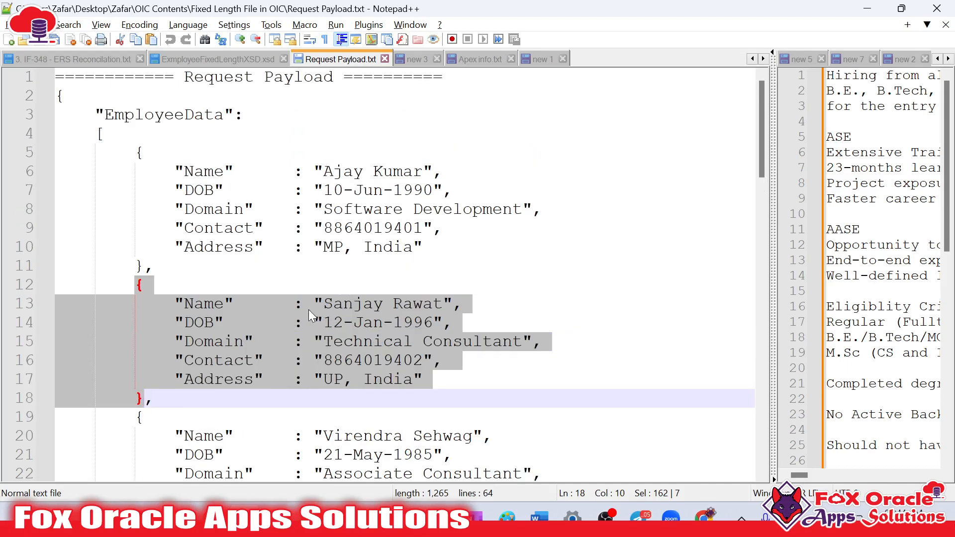
# Examine the square brackets that enclose the EmployeeData array in the request payload
pyautogui.doubleClick(101, 134)
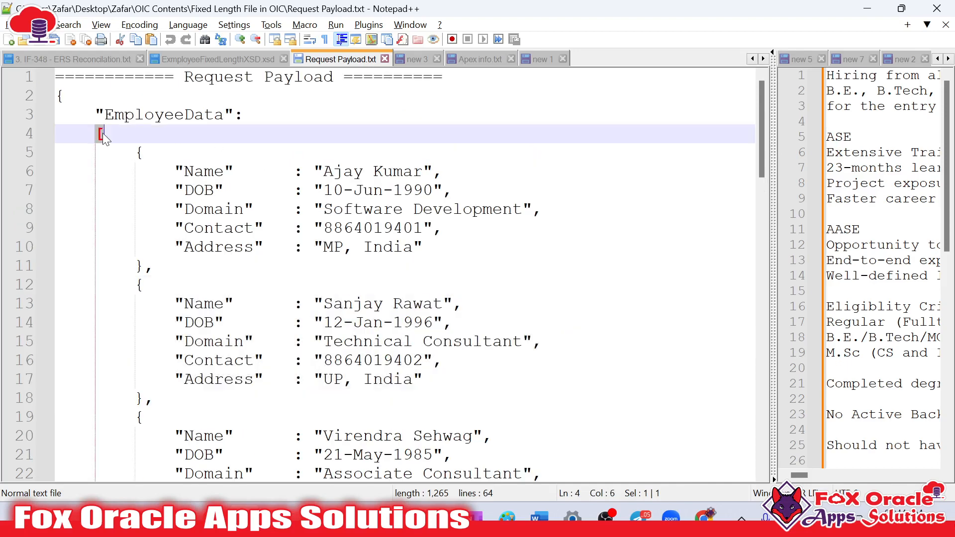
pyautogui.click(97, 134)
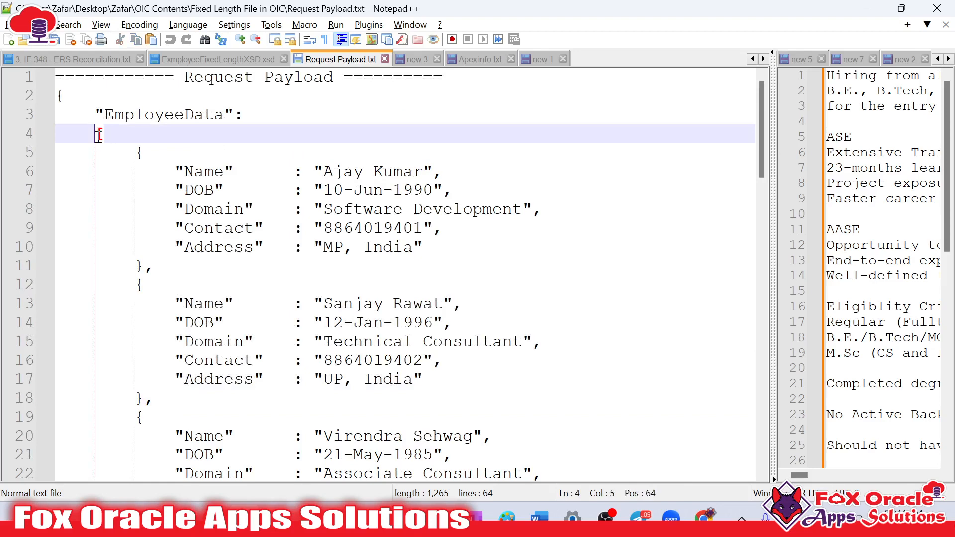
pyautogui.moveTo(97, 134); pyautogui.dragTo(103, 133)
pyautogui.scroll(-4, 145, 201)
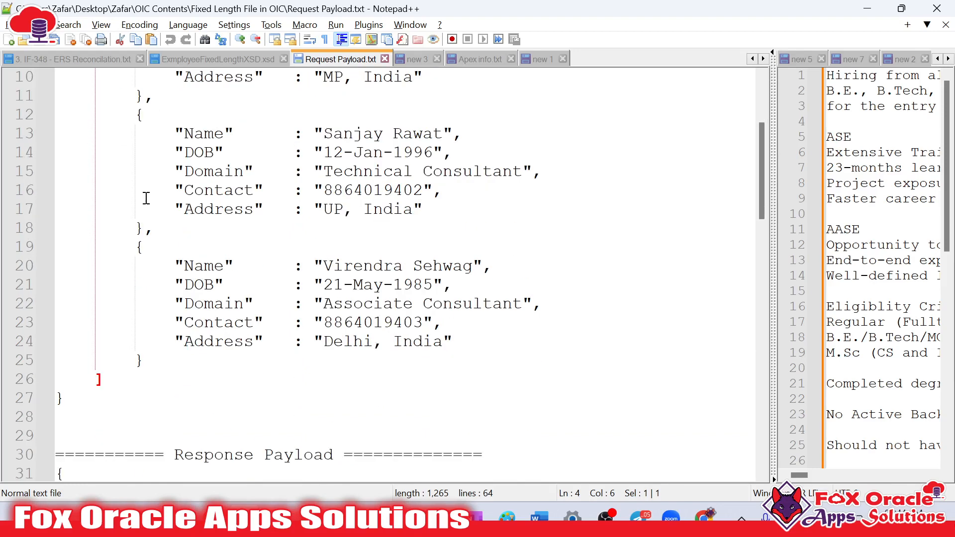
pyautogui.keyDown('shift'); pyautogui.click(106, 323); pyautogui.keyUp('shift')
pyautogui.scroll(4, 174, 318)
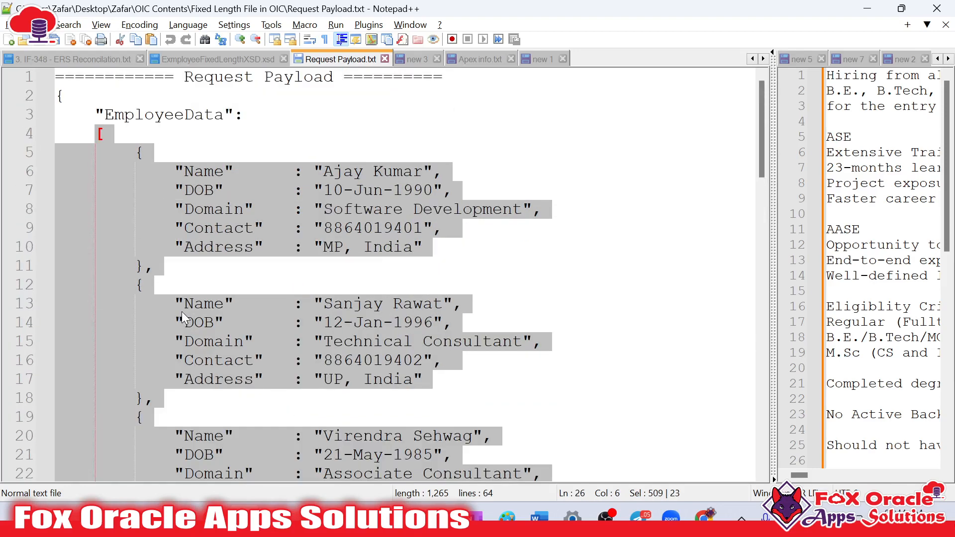
pyautogui.click(199, 209)
pyautogui.click(155, 116)
pyautogui.doubleClick(155, 115)
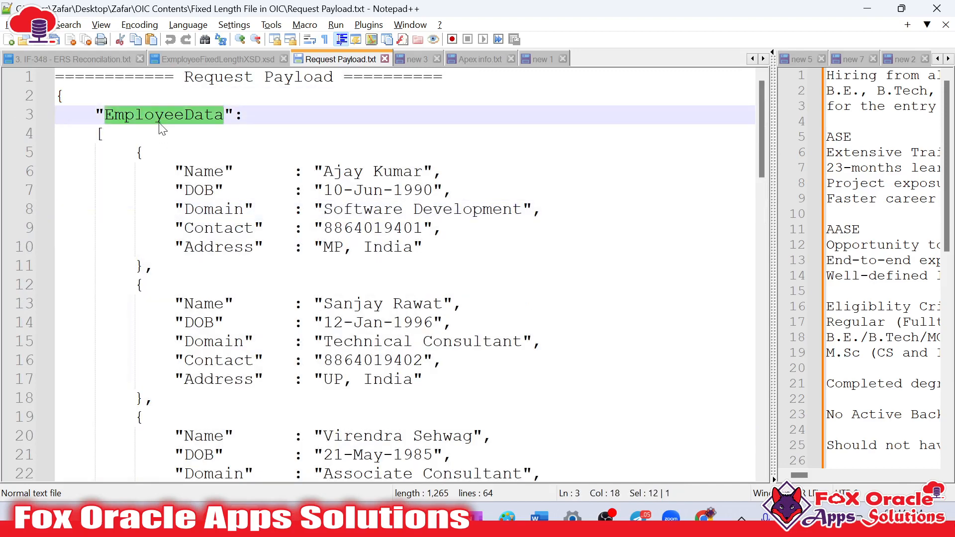
# Examine each employee record in turn and the extent of the whole EmployeeData block up to its closing bracket
pyautogui.moveTo(133, 153); pyautogui.dragTo(145, 398)
pyautogui.scroll(-3, 207, 368)
pyautogui.moveTo(139, 247); pyautogui.dragTo(153, 357)
pyautogui.scroll(3, 214, 342)
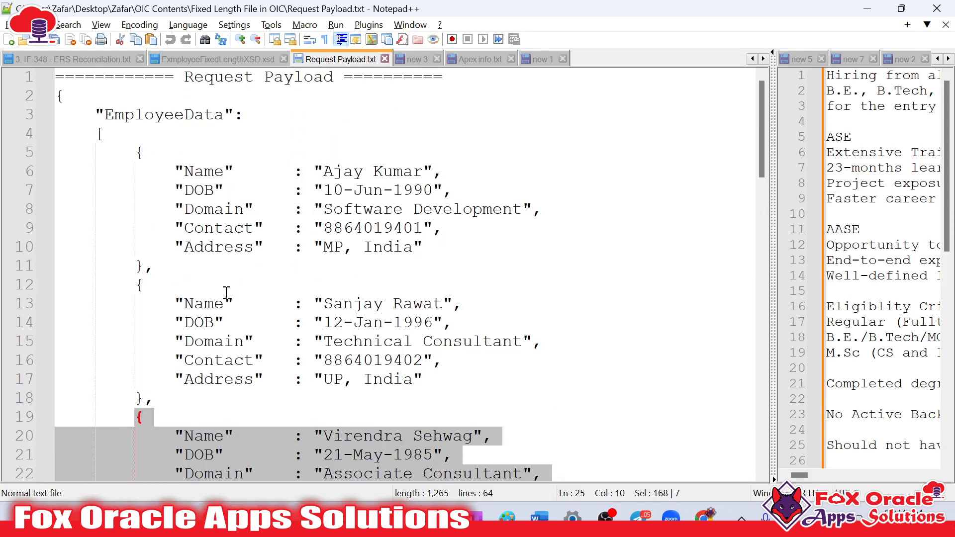
pyautogui.click(161, 152)
pyautogui.moveTo(95, 113); pyautogui.dragTo(204, 344)
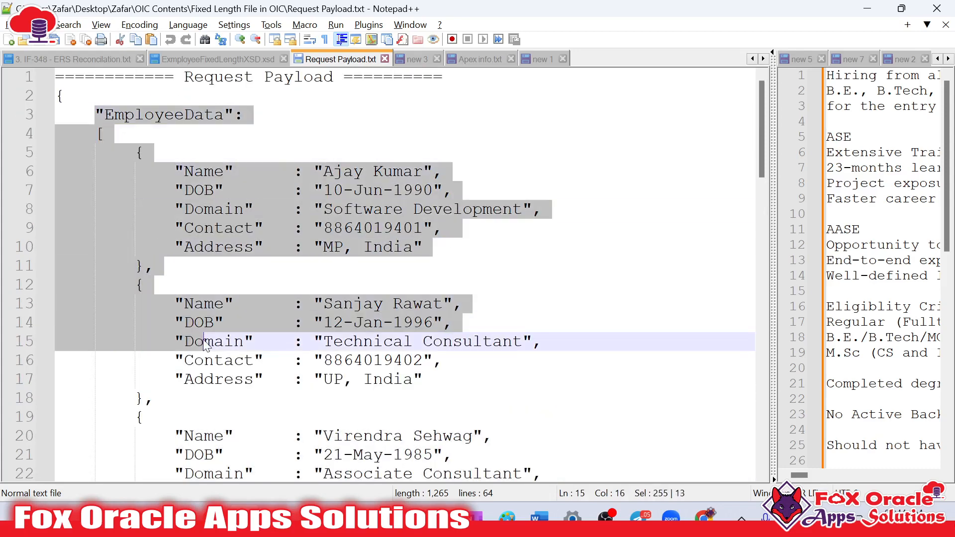
pyautogui.scroll(-3, 204, 344)
pyautogui.moveTo(152, 379); pyautogui.dragTo(57, 169)
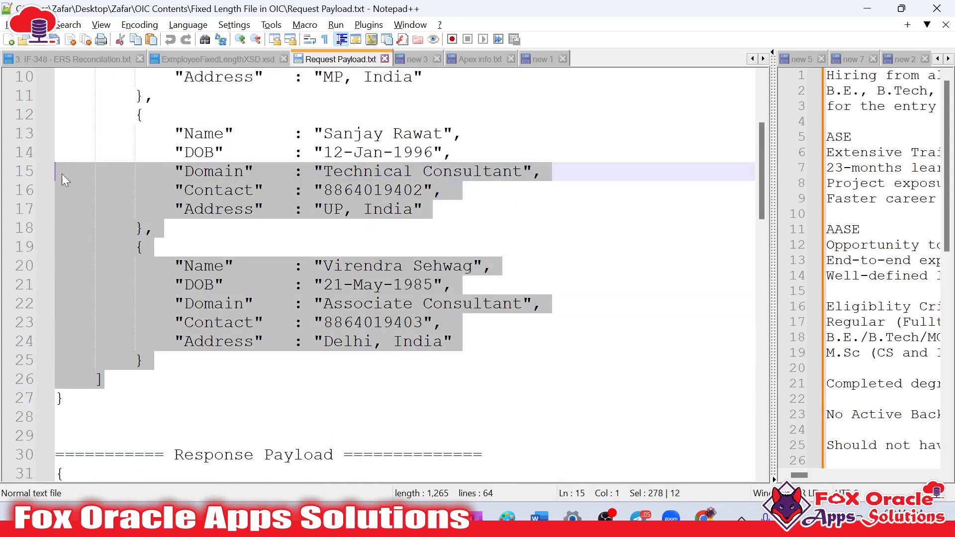
pyautogui.scroll(3, 121, 196)
pyautogui.moveTo(57, 100); pyautogui.dragTo(28, 228)
pyautogui.scroll(-3, 175, 360)
pyautogui.click(144, 380)
pyautogui.click(278, 232)
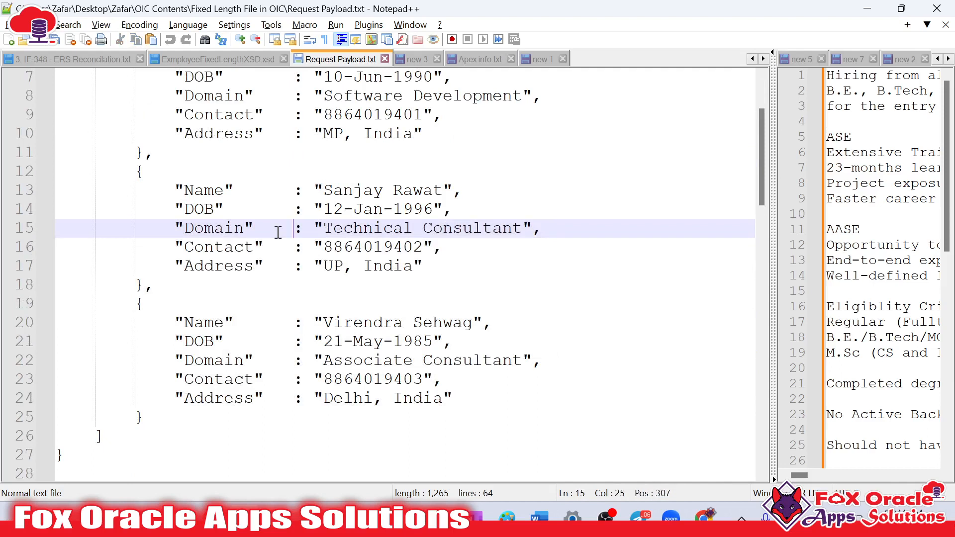
# Examine the Domain field and its value in the employee records of the request payload
pyautogui.scroll(2, 340, 245)
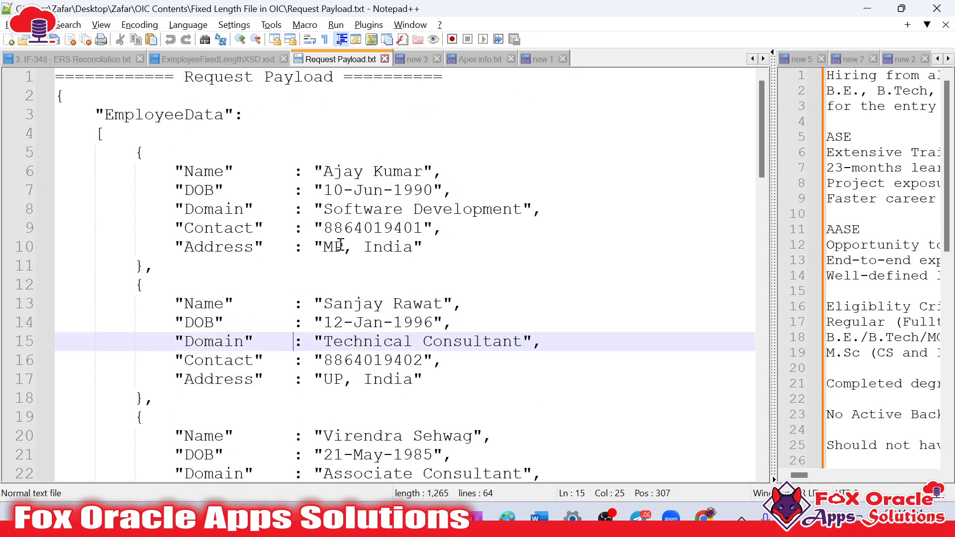
pyautogui.click(393, 246)
pyautogui.scroll(-1, 361, 218)
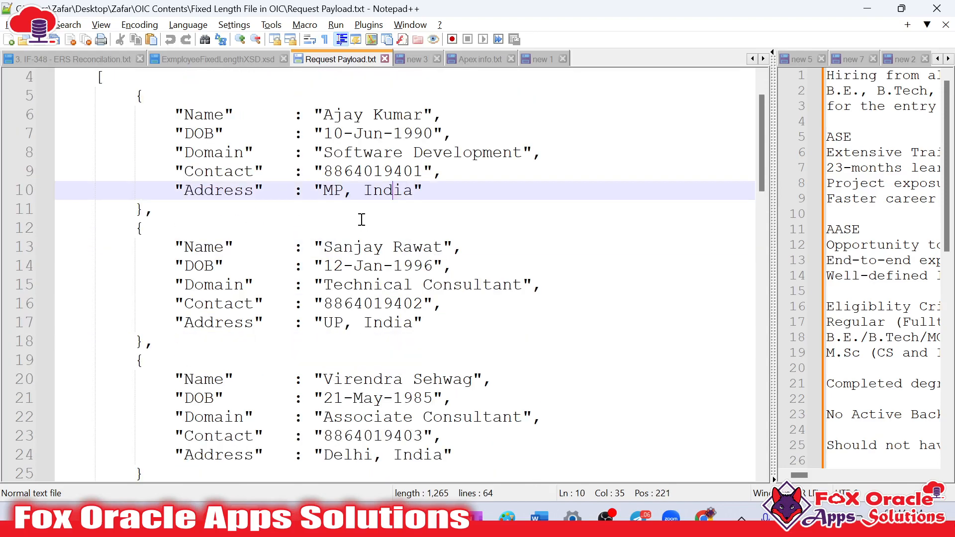
pyautogui.scroll(-1, 378, 232)
pyautogui.scroll(2, 369, 254)
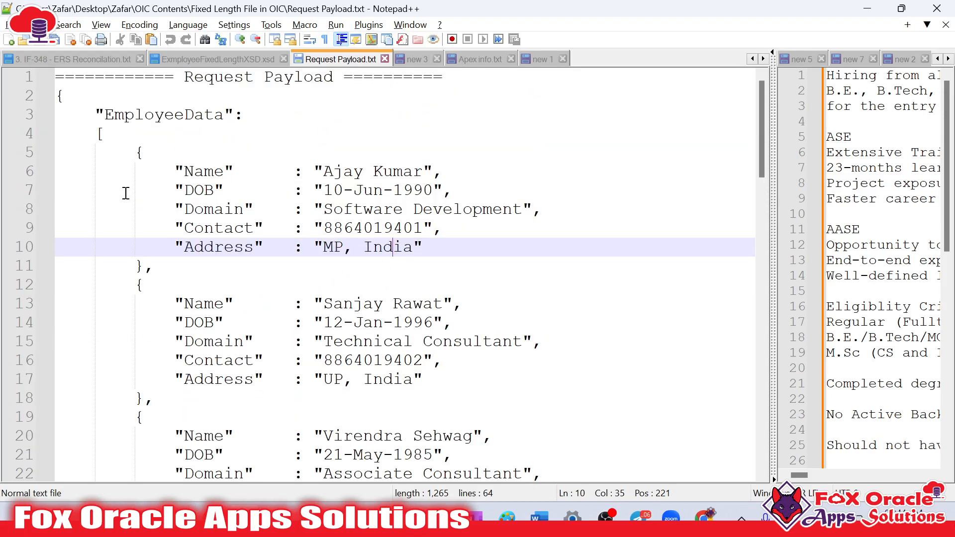
pyautogui.click(186, 209)
pyautogui.doubleClick(214, 209)
pyautogui.scroll(-1, 213, 215)
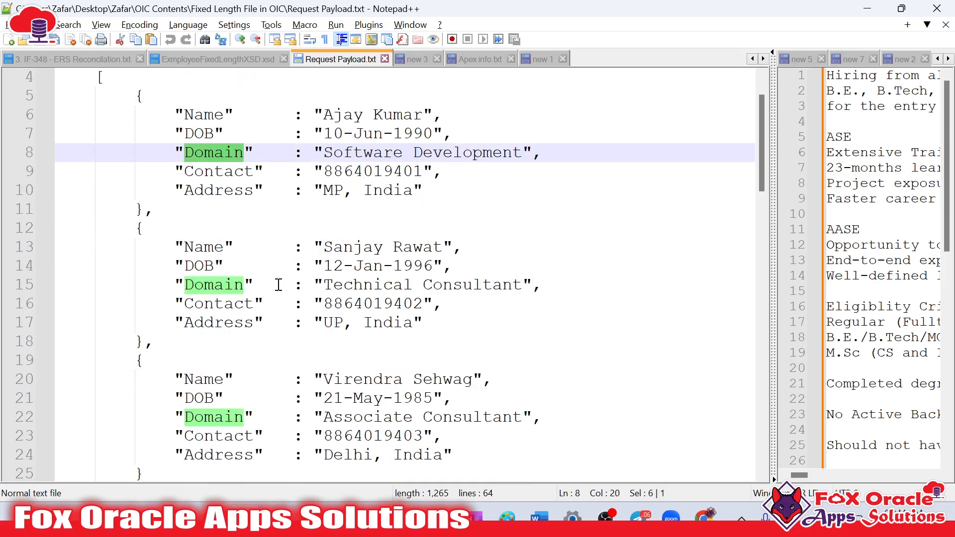
pyautogui.moveTo(321, 151); pyautogui.dragTo(521, 156)
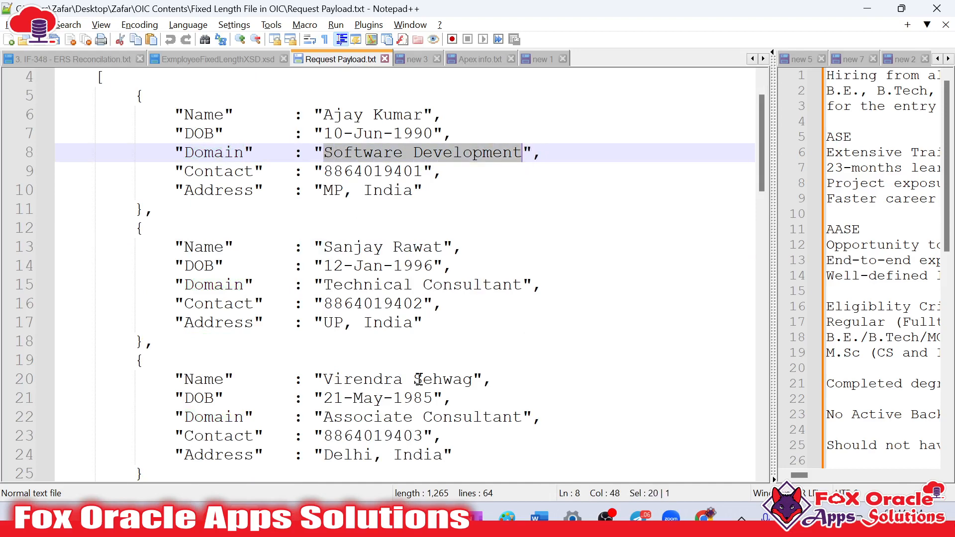
pyautogui.click(405, 172)
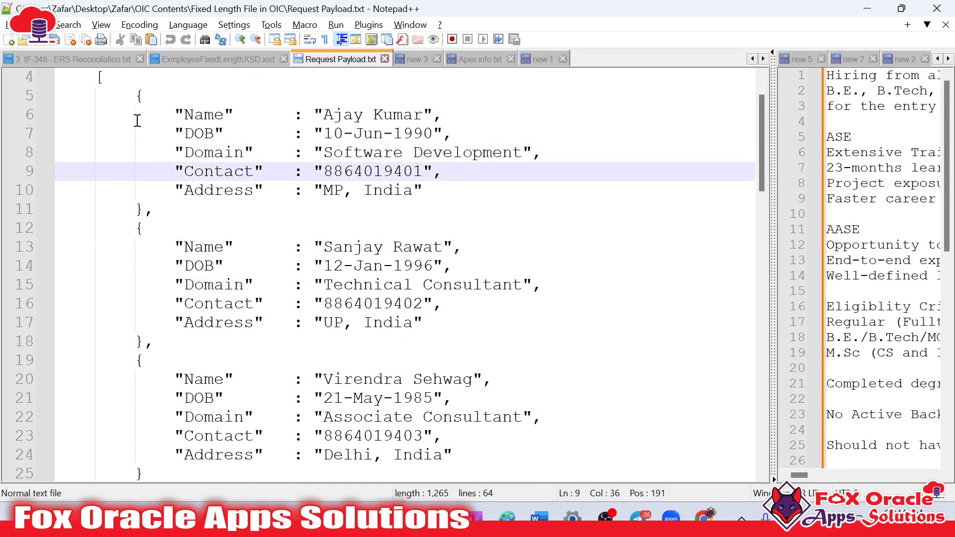
# Compare the complete request payload with its first employee record, and look at the Response Payload section
pyautogui.scroll(1, 129, 91)
pyautogui.moveTo(62, 90); pyautogui.dragTo(136, 266)
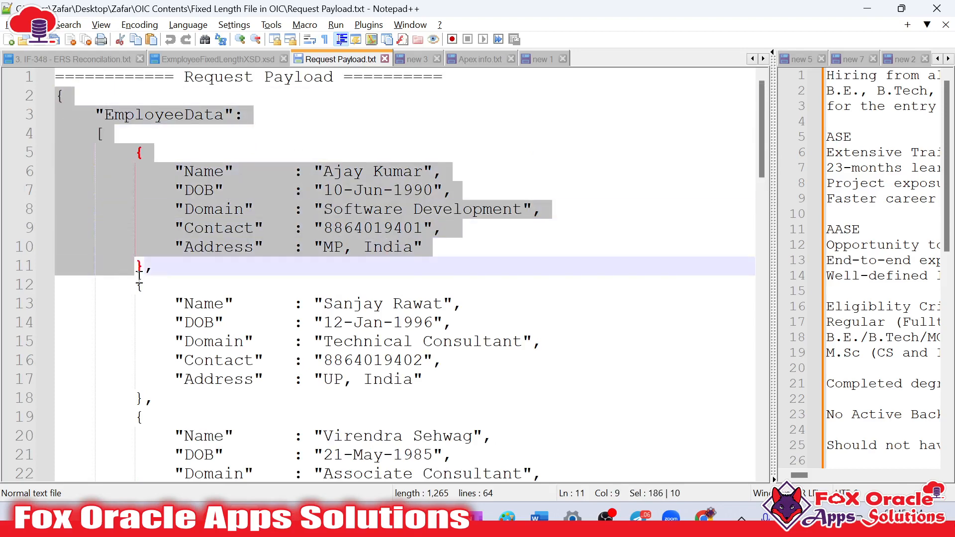
pyautogui.scroll(-3, 142, 396)
pyautogui.keyDown('shift'); pyautogui.click(120, 399); pyautogui.keyUp('shift')
pyautogui.scroll(3, 240, 384)
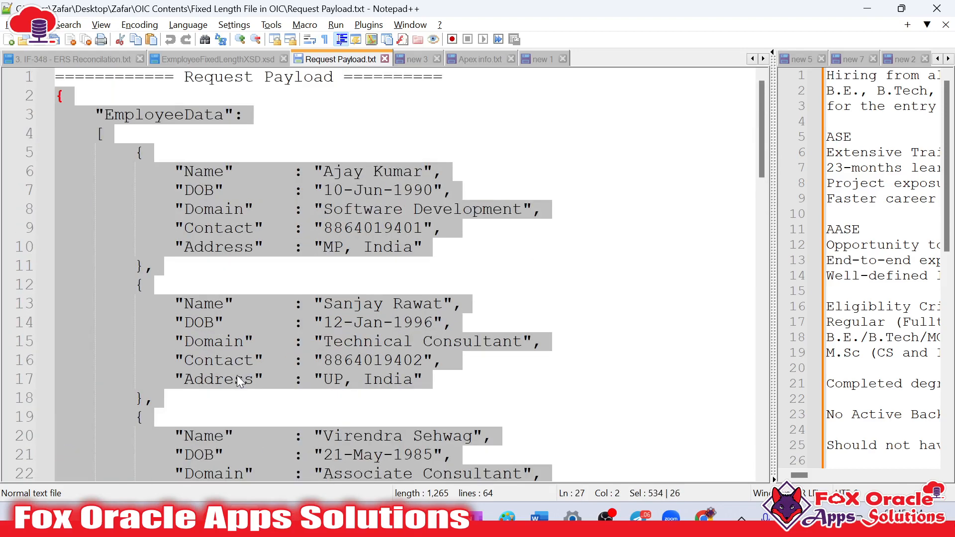
pyautogui.click(232, 284)
pyautogui.moveTo(134, 155); pyautogui.dragTo(179, 263)
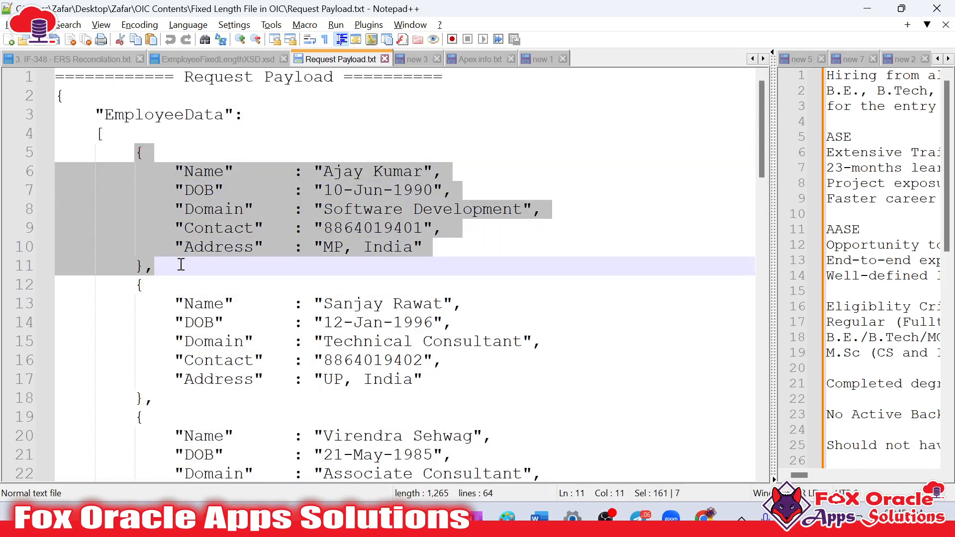
pyautogui.scroll(-7, 222, 294)
pyautogui.scroll(1, 221, 287)
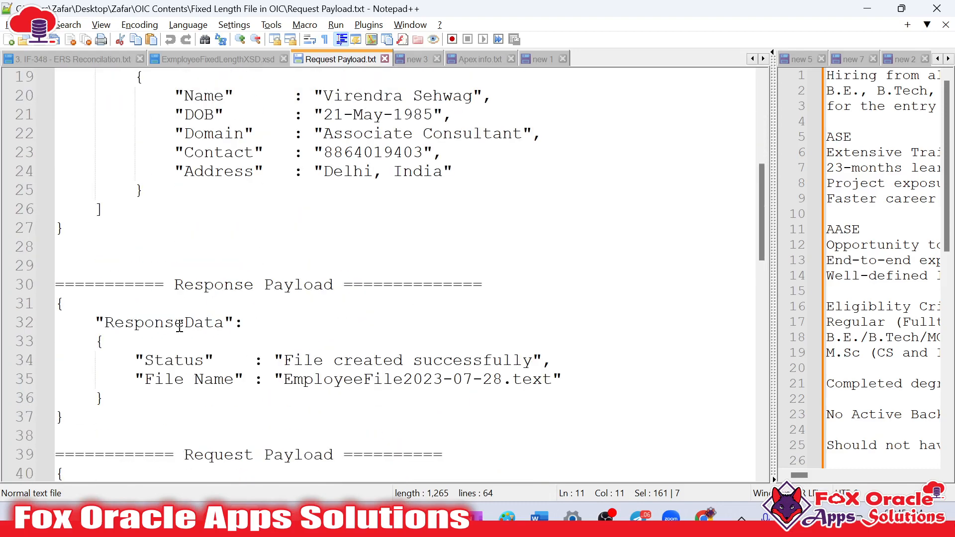
pyautogui.scroll(6, 234, 344)
pyautogui.click(185, 195)
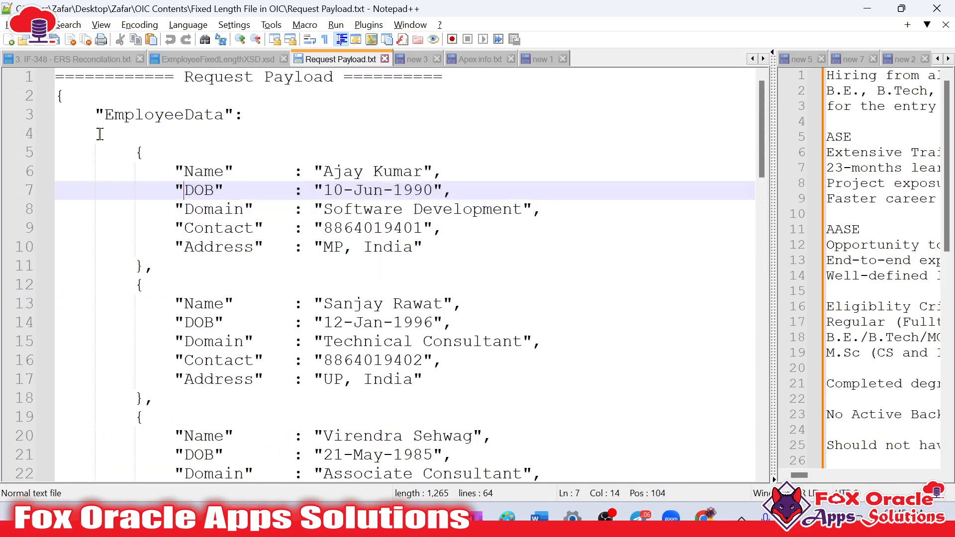
pyautogui.scroll(1, 122, 150)
pyautogui.click(95, 119)
pyautogui.moveTo(140, 163); pyautogui.dragTo(142, 206)
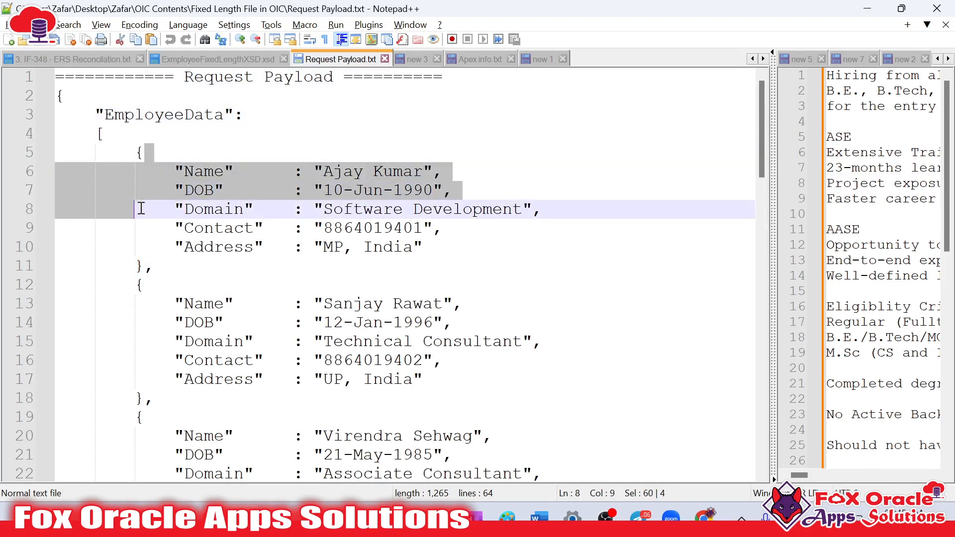
pyautogui.click(142, 152)
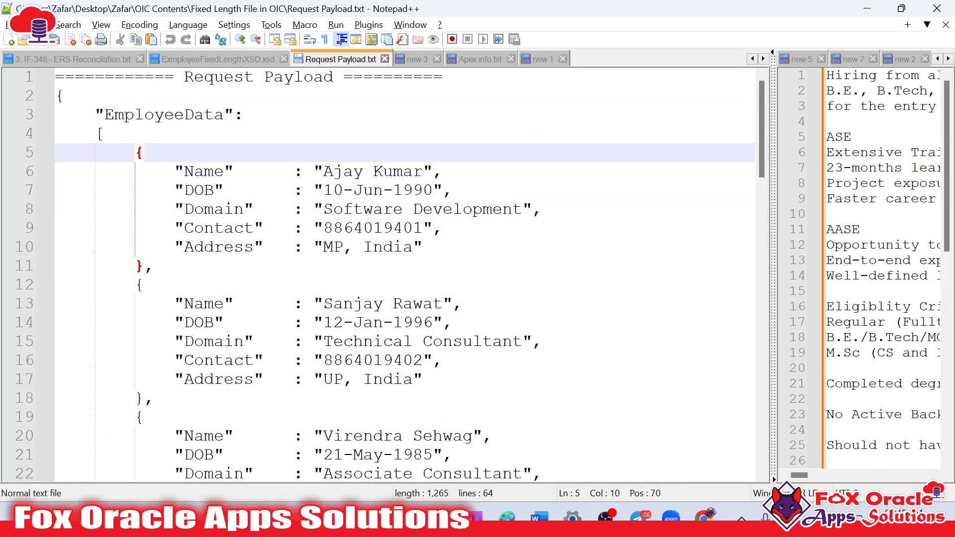
# Replace the ResponseData object with a copy of the first employee record, without a trailing comma, and outdent its closing brace
pyautogui.click(133, 153)
pyautogui.keyDown('shift'); pyautogui.click(150, 256); pyautogui.keyUp('shift')
pyautogui.hotkey('ctrl', 'c')
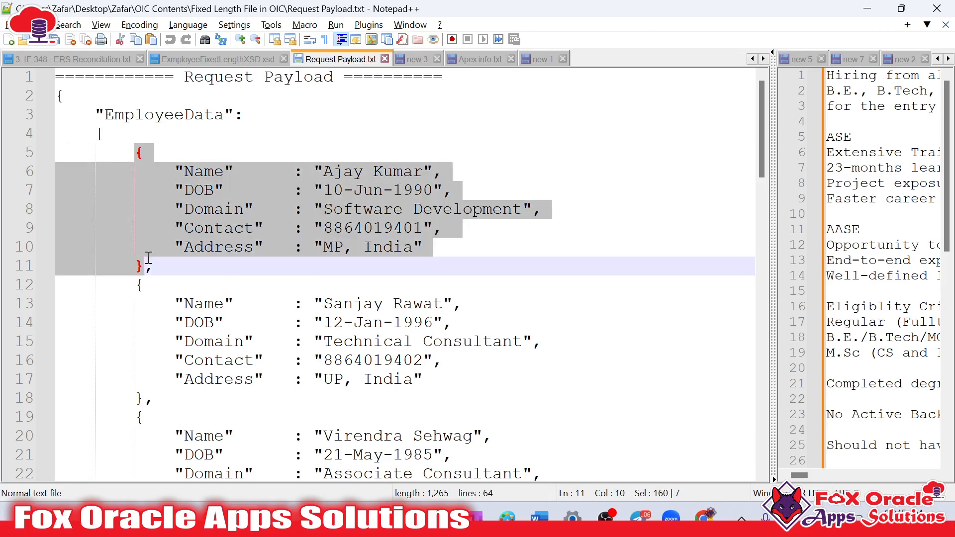
pyautogui.scroll(-7, 149, 254)
pyautogui.moveTo(100, 282); pyautogui.dragTo(102, 342)
pyautogui.hotkey('ctrl', 'v')
pyautogui.scroll(-1, 193, 356)
pyautogui.press('Left')
pyautogui.press('BackSpace')
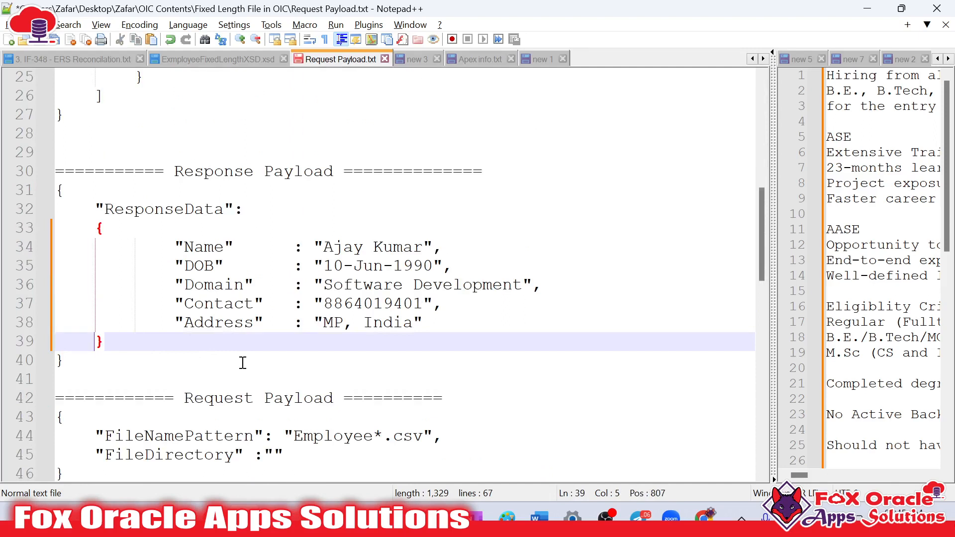
# Outdent the Name, DOB, Domain, Contact and Address lines of ResponseData by one level
pyautogui.click(179, 249)
pyautogui.press('BackSpace')
pyautogui.click(176, 265)
pyautogui.press('BackSpace')
pyautogui.click(177, 284)
pyautogui.press('BackSpace')
pyautogui.click(177, 304)
pyautogui.press('BackSpace')
pyautogui.click(175, 323)
pyautogui.press('BackSpace')
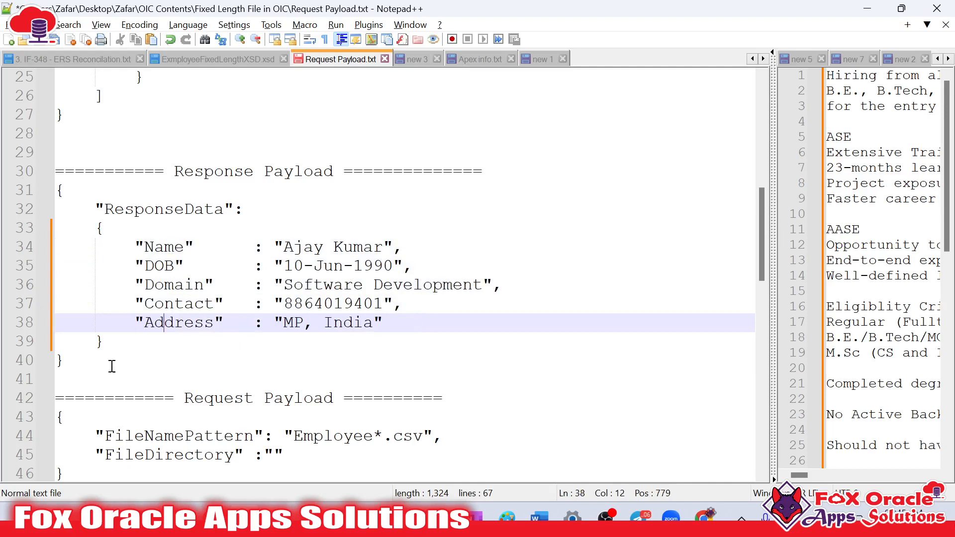
# Insert blank lines between the end of the response payload and the next Request Payload heading
pyautogui.click(109, 368)
pyautogui.click(106, 376)
pyautogui.press('Return')
pyautogui.press('Return')
pyautogui.press('Return')
pyautogui.press('Return')
pyautogui.press('Return')
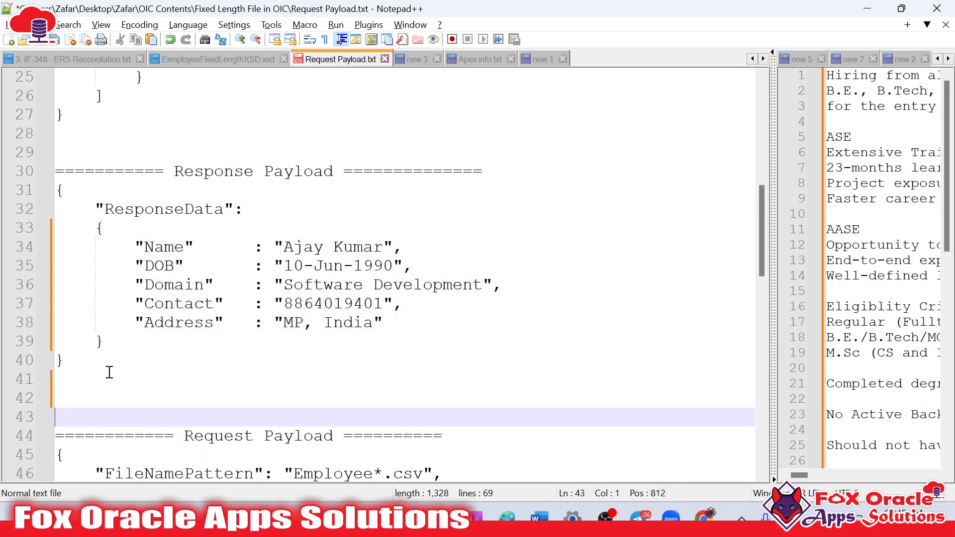
# Select the entire EmployeeData request payload from its closing to its opening brace, and switch back to Oracle Integration in the browser
pyautogui.scroll(3, 165, 318)
pyautogui.scroll(1, 176, 308)
pyautogui.click(82, 341)
pyautogui.click(112, 317)
pyautogui.scroll(4, 149, 289)
pyautogui.keyDown('shift'); pyautogui.click(59, 95); pyautogui.keyUp('shift')
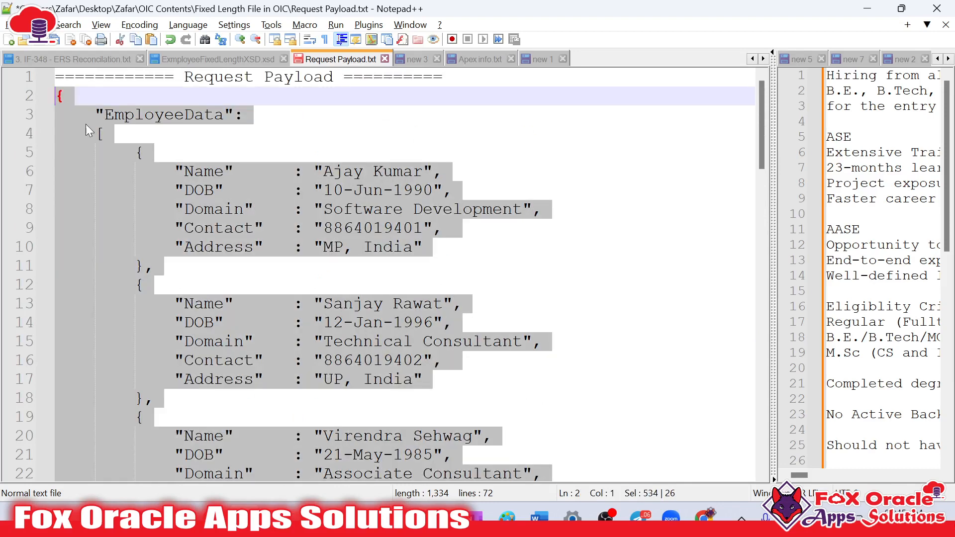
pyautogui.hotkey('alt', 'Tab')
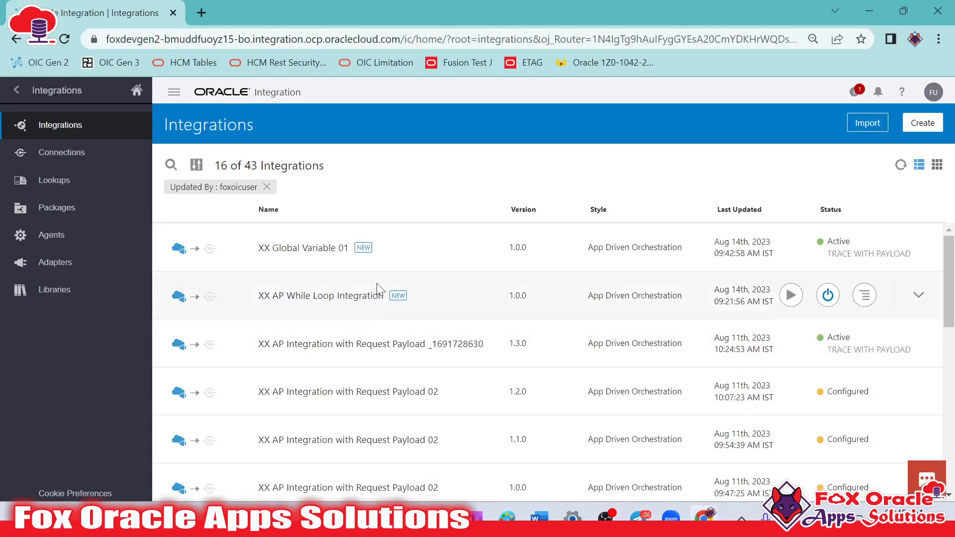
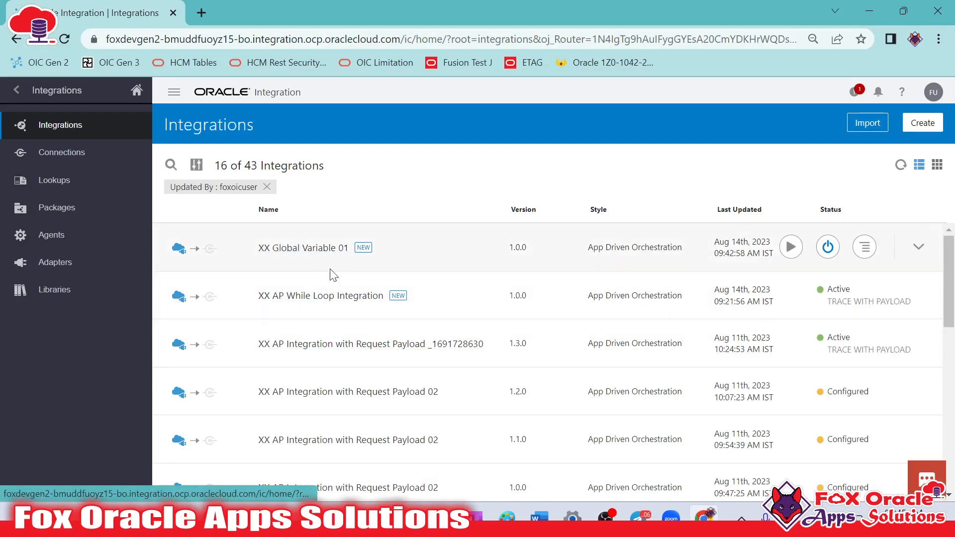
# Clone the XX Global Variable 01 integration as XX Repeating Element 01 and open the clone for editing
pyautogui.click(865, 247)
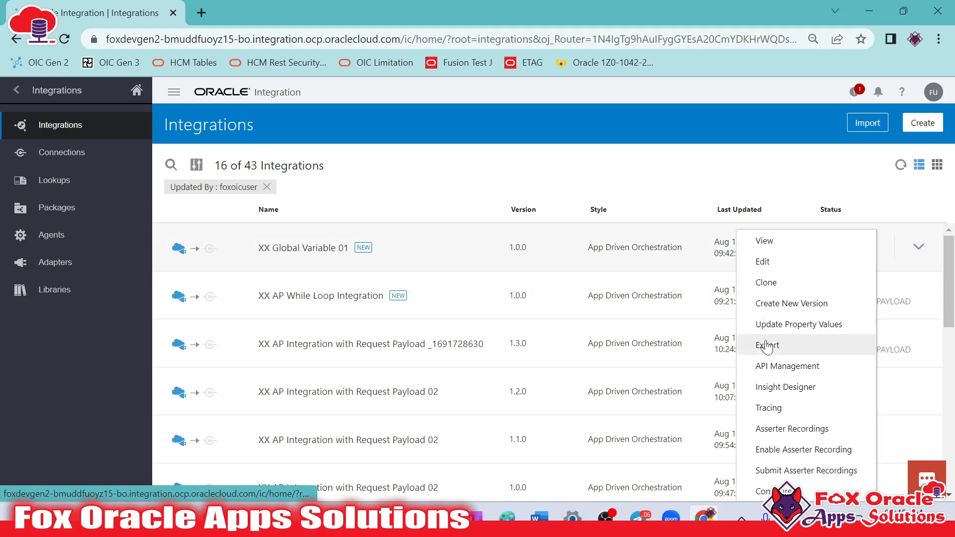
pyautogui.click(775, 291)
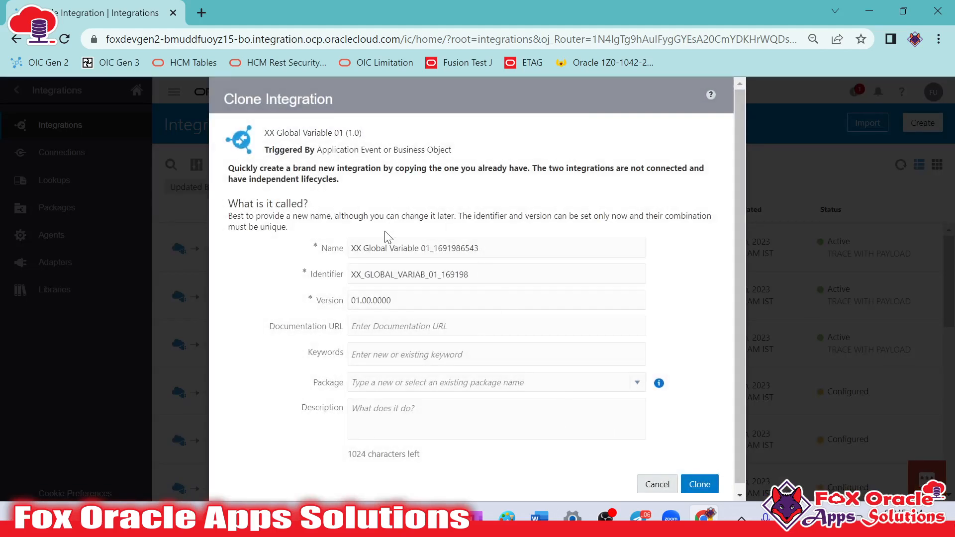
pyautogui.moveTo(367, 248); pyautogui.dragTo(486, 243)
pyautogui.write('R')
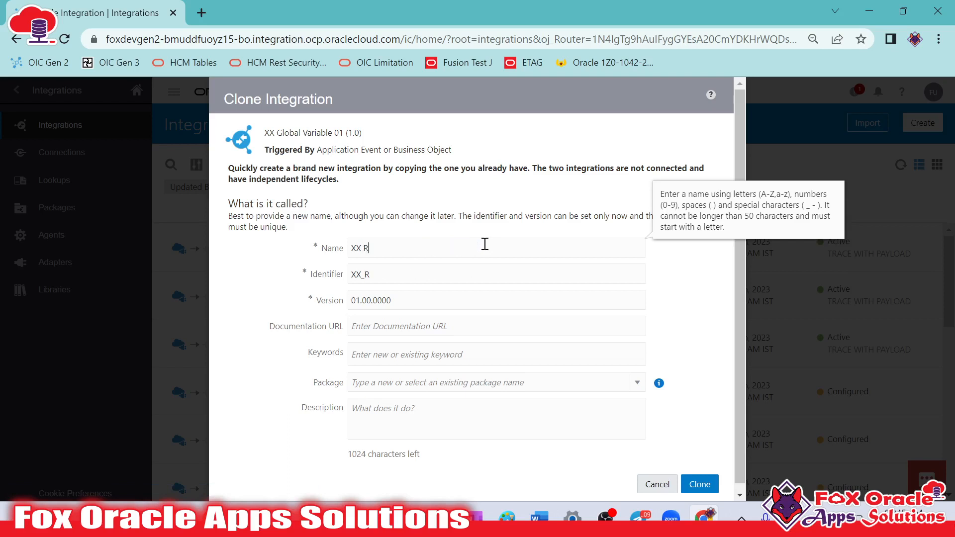
pyautogui.write('epeating Element 01')
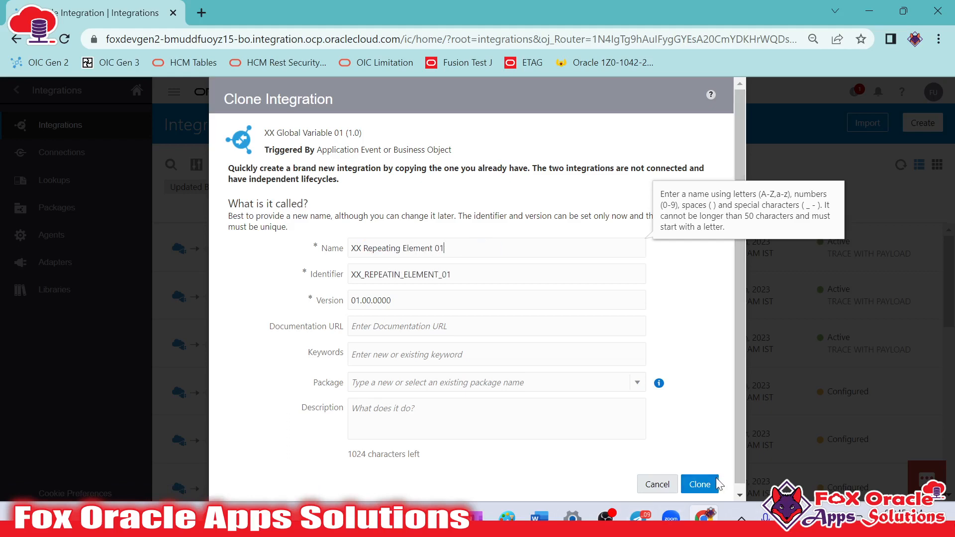
pyautogui.click(718, 484)
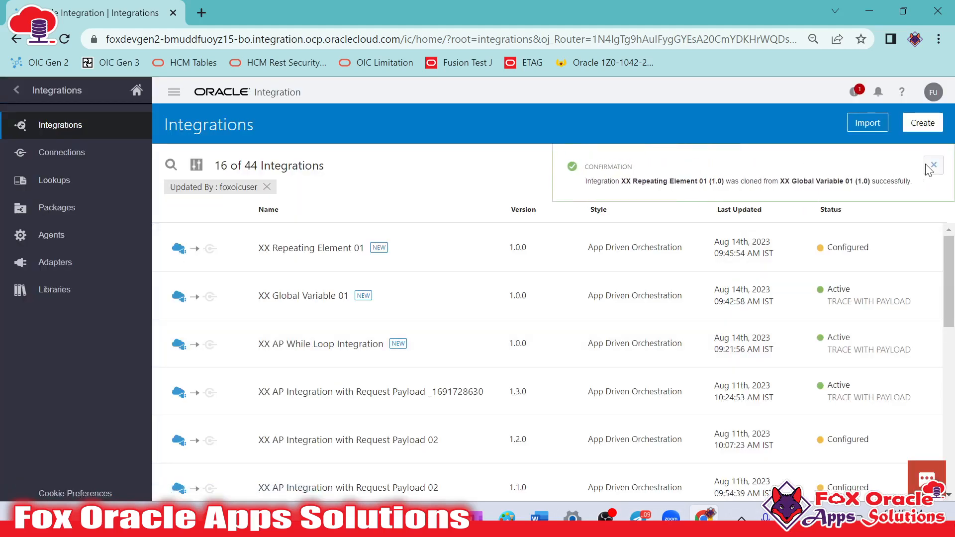
pyautogui.click(928, 166)
pyautogui.click(792, 248)
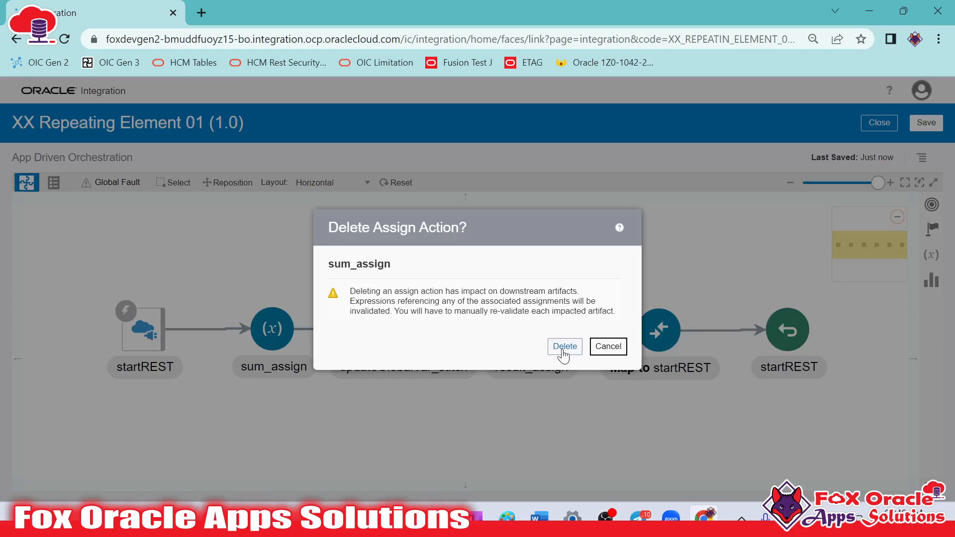
# Delete the sum_assign, updateGlobalVar_stitch and result_assign actions from the integration flow
pyautogui.click(563, 351)
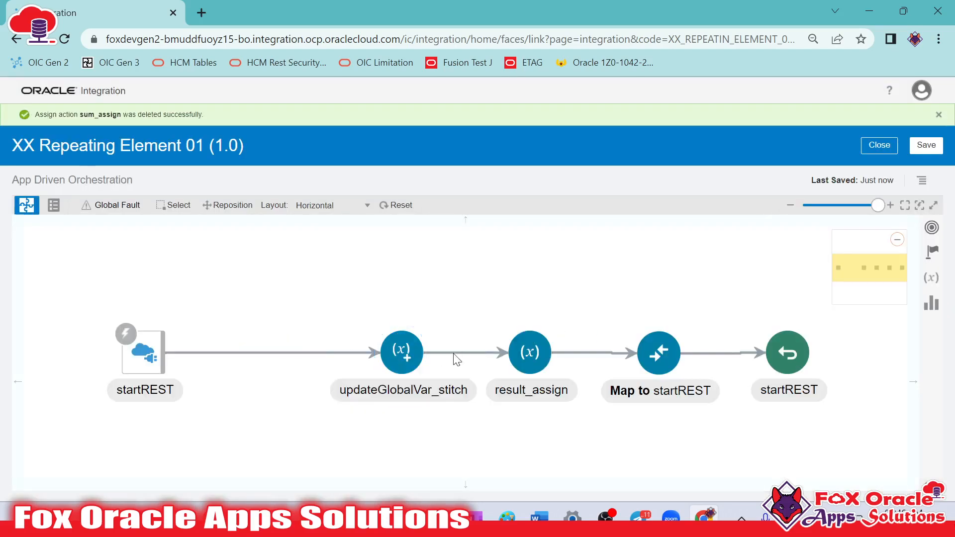
pyautogui.click(446, 355)
pyautogui.click(563, 338)
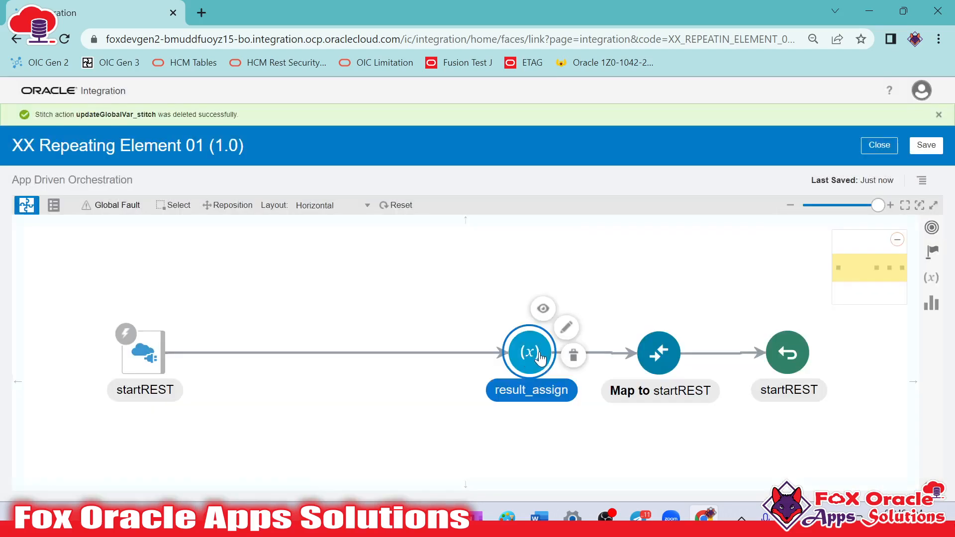
pyautogui.click(573, 355)
pyautogui.click(567, 347)
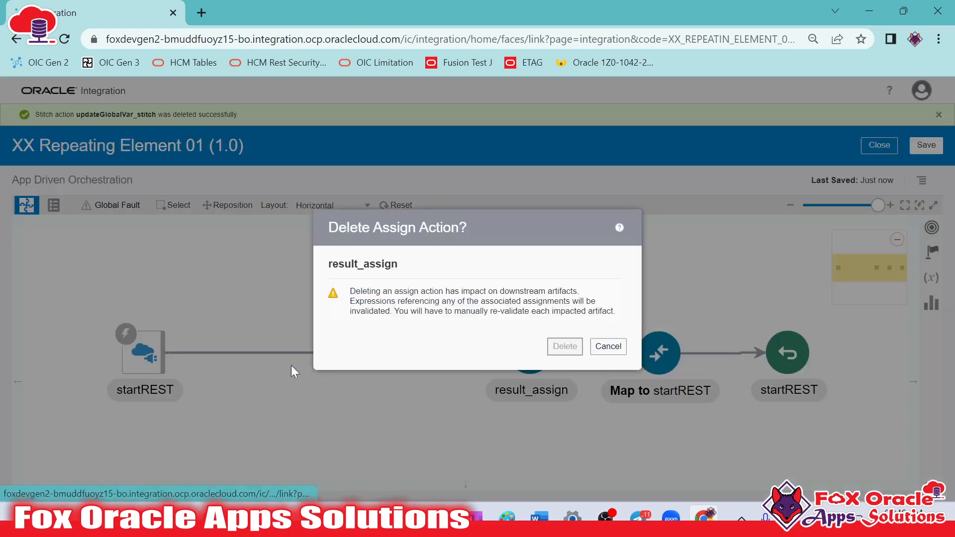
# Edit the startREST trigger and replace its request sample JSON with the copied EmployeeData payload
pyautogui.click(131, 357)
pyautogui.click(181, 316)
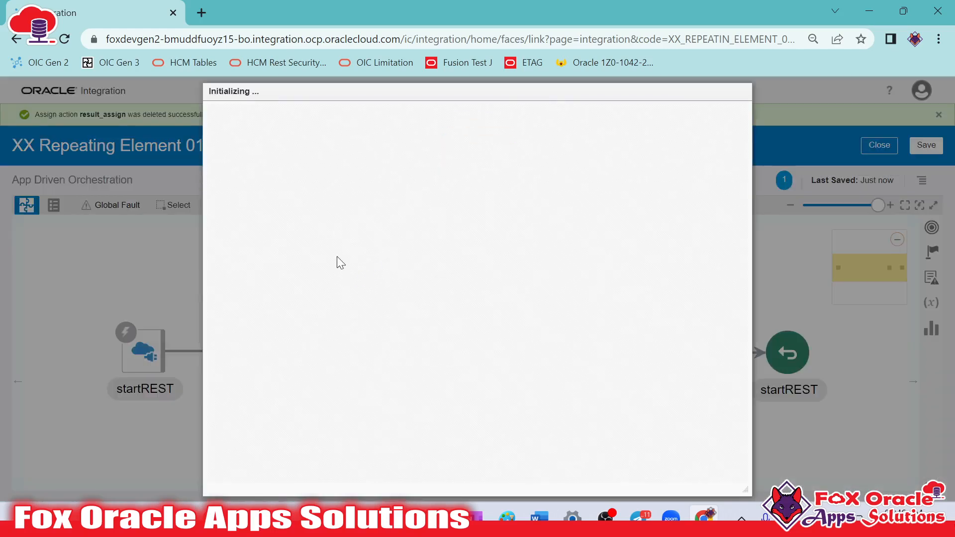
pyautogui.click(273, 245)
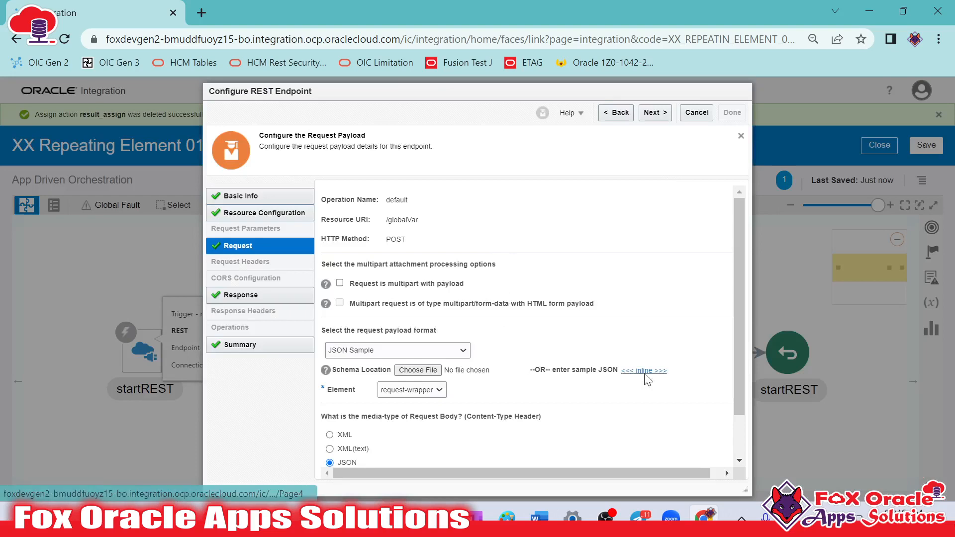
pyautogui.click(645, 374)
pyautogui.click(451, 304)
pyautogui.hotkey('ctrl', 'a')
pyautogui.hotkey('ctrl', 'v')
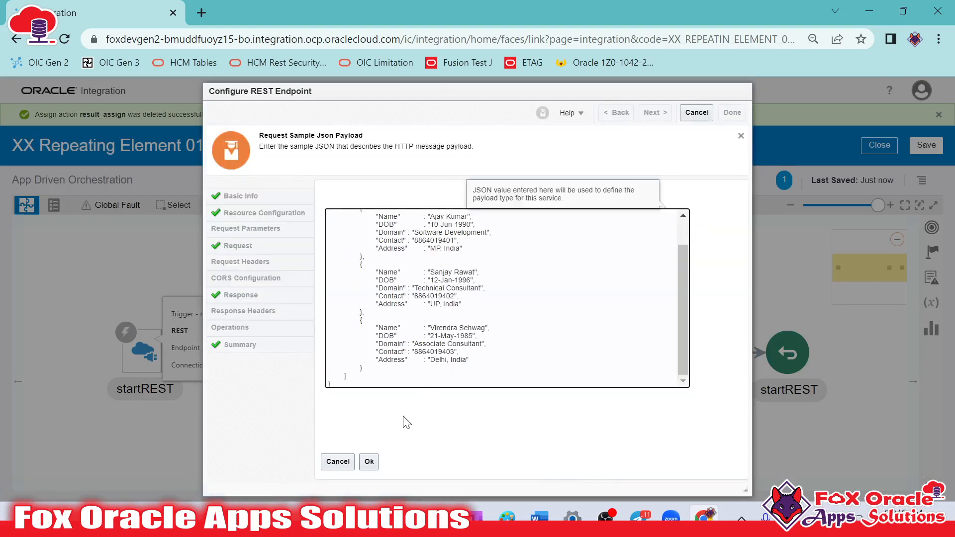
pyautogui.click(369, 461)
# Copy the entire ResponseData payload from Request Payload.txt in Notepad++ and return to the browser
pyautogui.hotkey('alt', 'Tab')
pyautogui.scroll(-8, 379, 325)
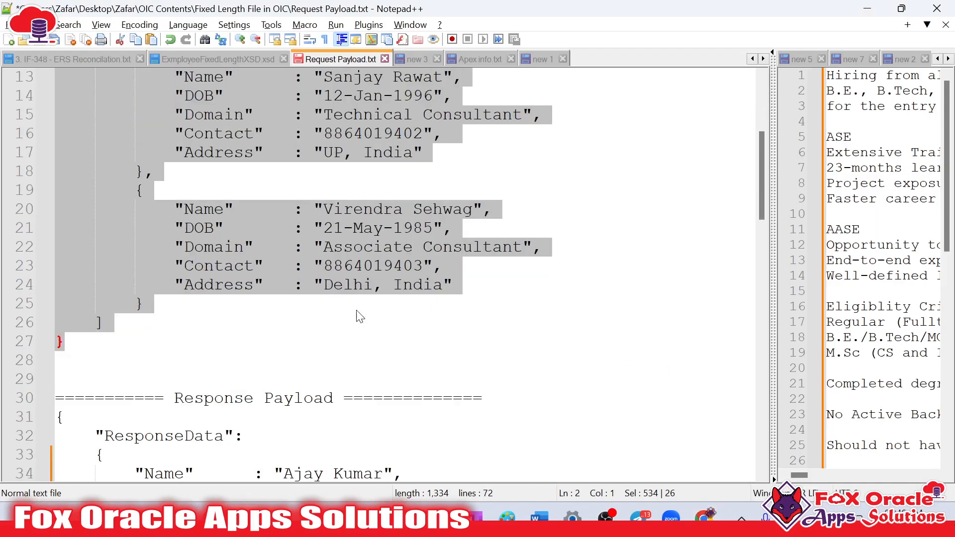
pyautogui.moveTo(69, 359); pyautogui.dragTo(78, 210)
pyautogui.hotkey('ctrl', 'c')
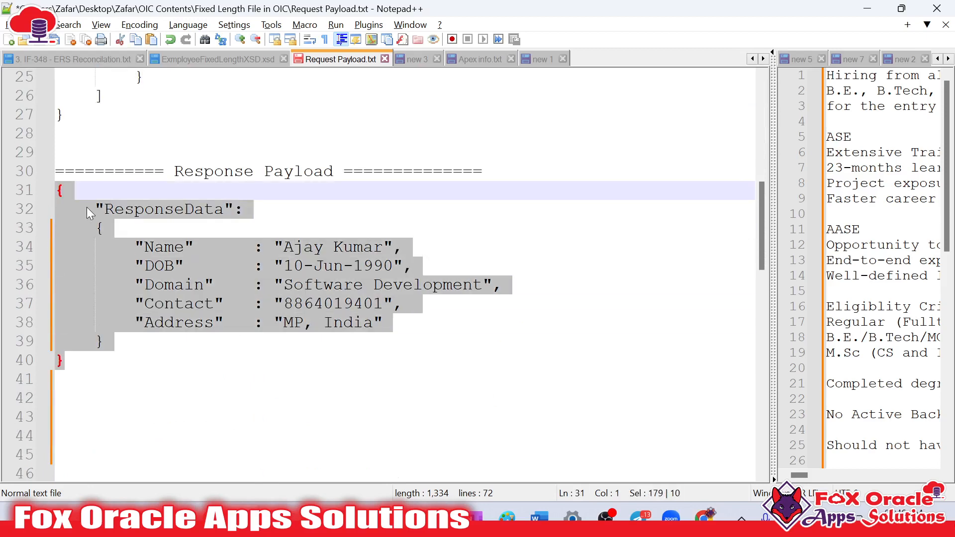
pyautogui.hotkey('alt', 'Tab')
# Replace the trigger's response sample JSON with the ResponseData payload and finish the REST endpoint configuration
pyautogui.click(229, 295)
pyautogui.click(644, 371)
pyautogui.hotkey('ctrl', 'v')
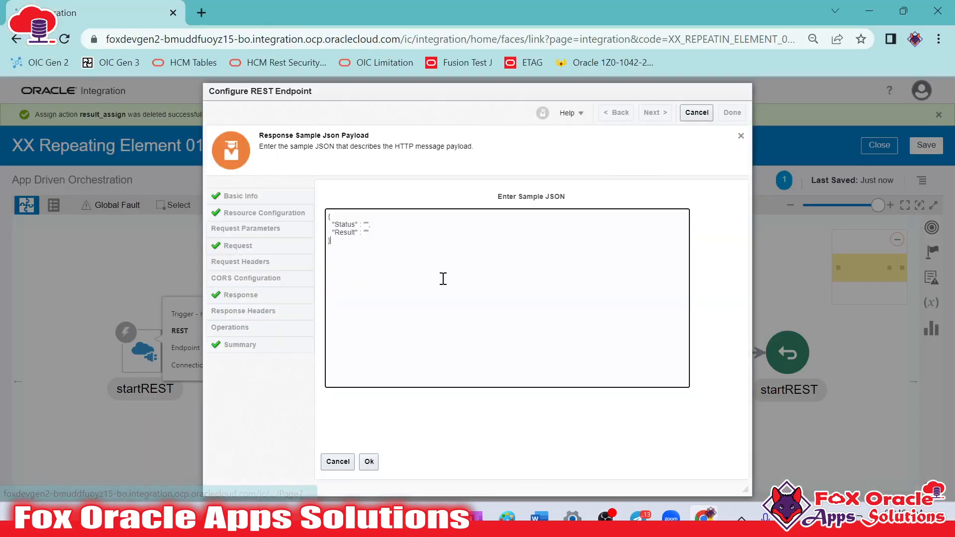
pyautogui.click(369, 459)
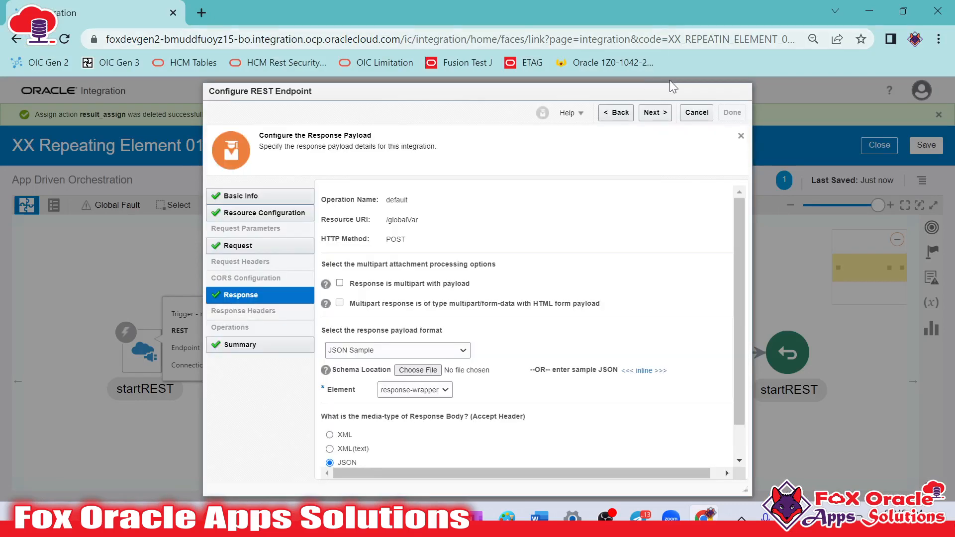
pyautogui.click(655, 112)
pyautogui.click(732, 113)
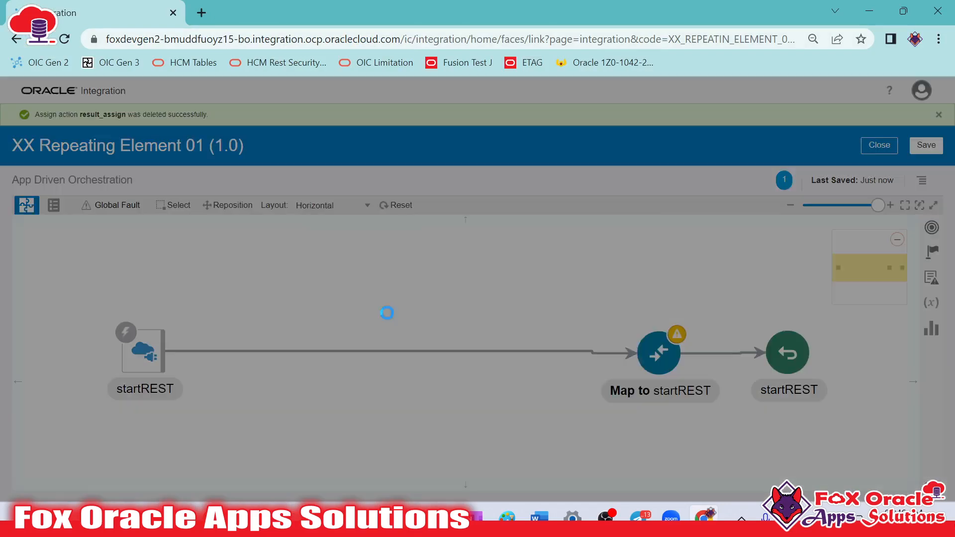
pyautogui.click(564, 346)
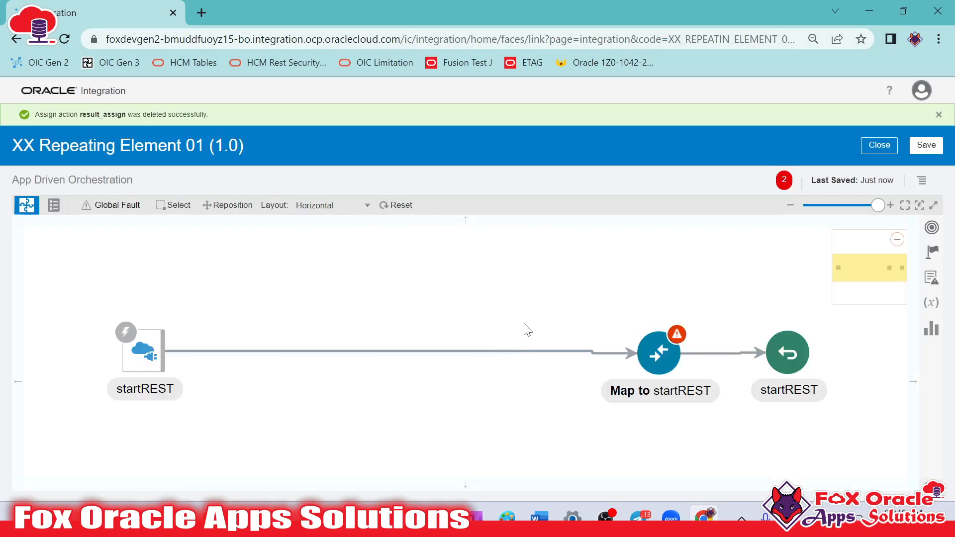
# Switch to Notepad++ and highlight the single record object inside the ResponseData payload
pyautogui.hotkey('alt', 'Tab')
pyautogui.scroll(5, 428, 254)
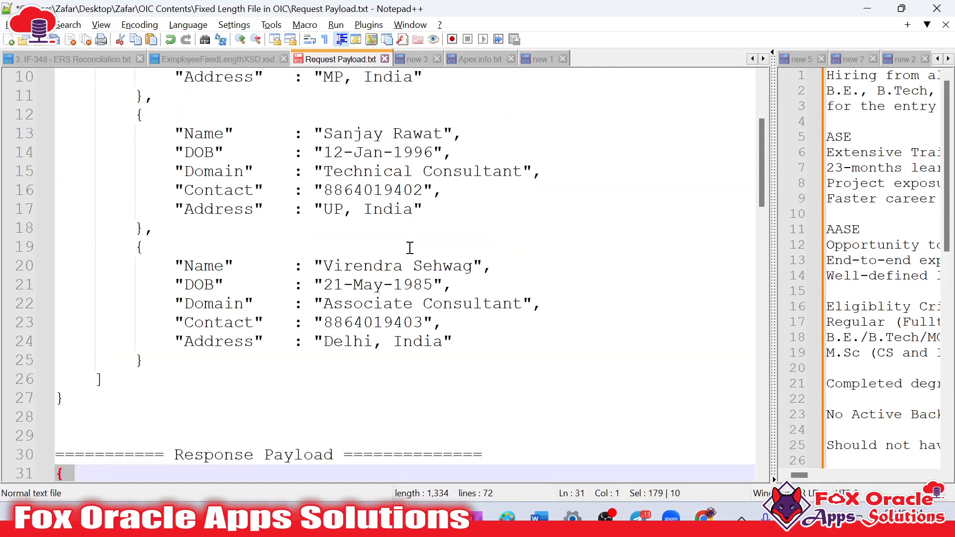
pyautogui.scroll(-4, 303, 247)
pyautogui.click(272, 275)
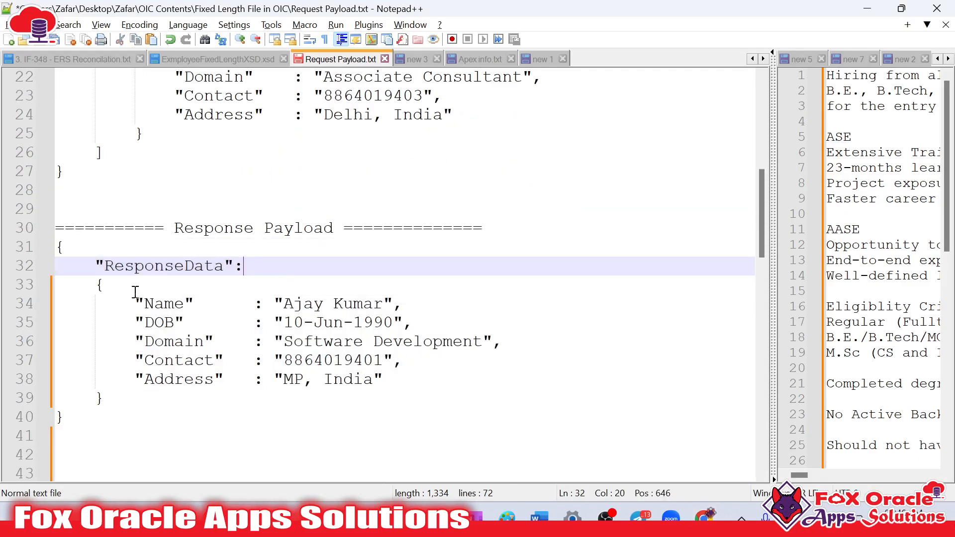
pyautogui.moveTo(97, 284)
pyautogui.mouseDown()
pyautogui.moveTo(159, 416)
pyautogui.moveTo(134, 390)
pyautogui.moveTo(88, 289)
pyautogui.mouseUp()
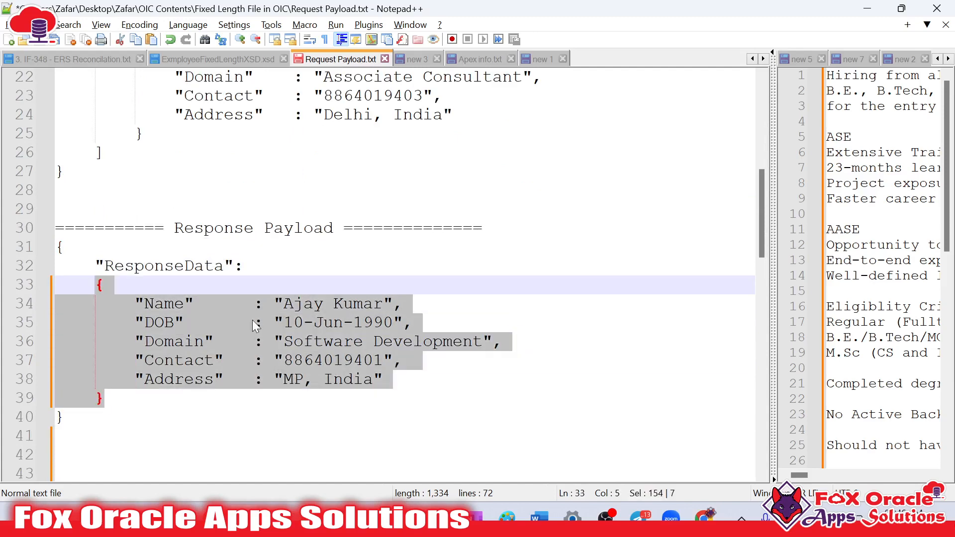
# Examine the EmployeeData request array by highlighting its employee records one after another
pyautogui.scroll(3, 234, 324)
pyautogui.scroll(4, 236, 324)
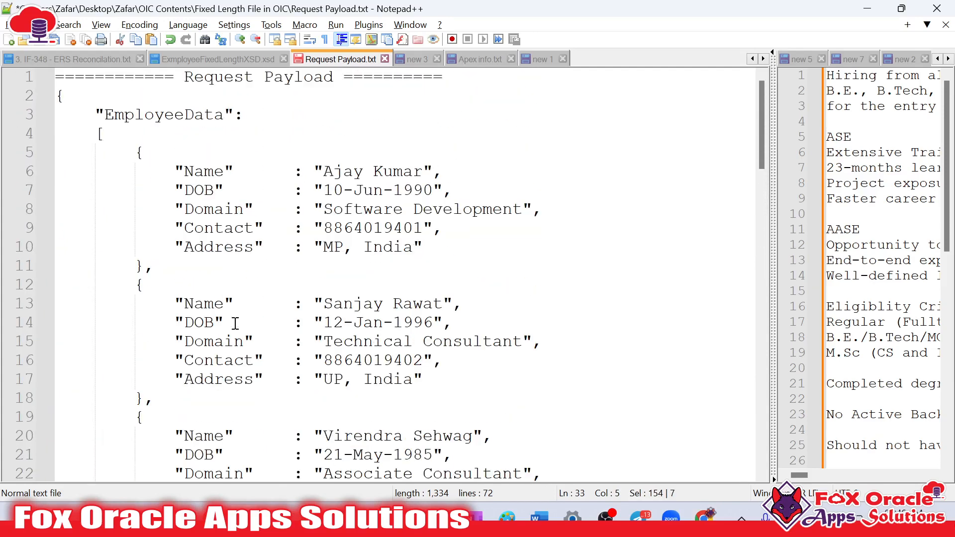
pyautogui.moveTo(140, 152); pyautogui.dragTo(145, 258)
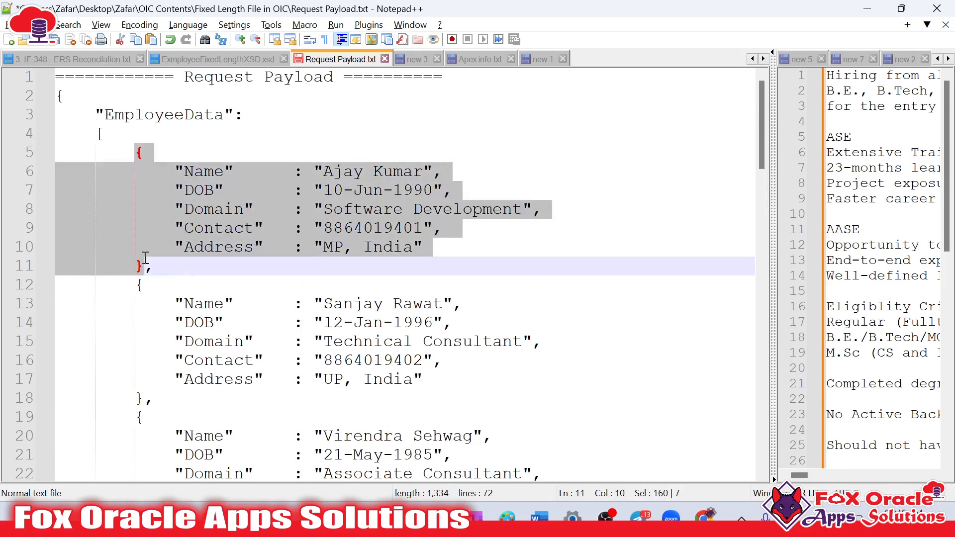
pyautogui.click(143, 247)
pyautogui.moveTo(139, 152); pyautogui.dragTo(141, 393)
pyautogui.scroll(-3, 174, 342)
pyautogui.moveTo(138, 248); pyautogui.dragTo(146, 358)
pyautogui.scroll(3, 225, 335)
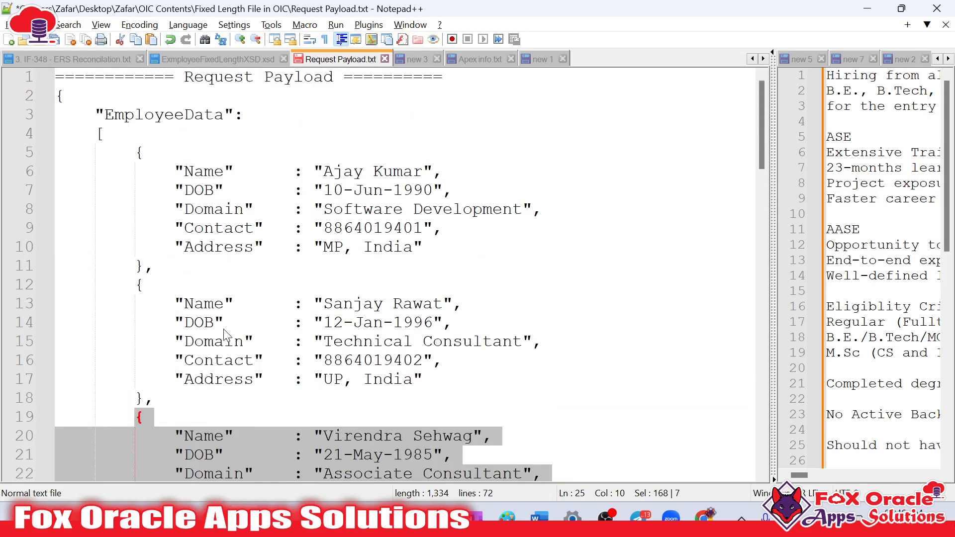
# Examine the first employee record, highlighting its Domain field and value as well as the whole record
pyautogui.click(214, 191)
pyautogui.moveTo(138, 152); pyautogui.dragTo(147, 273)
pyautogui.click(343, 213)
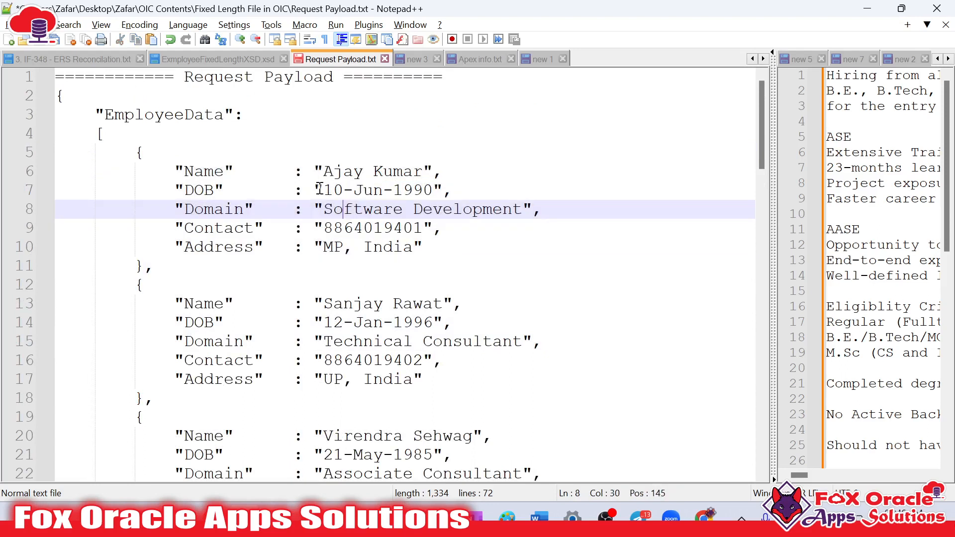
pyautogui.doubleClick(243, 213)
pyautogui.moveTo(328, 205); pyautogui.dragTo(524, 209)
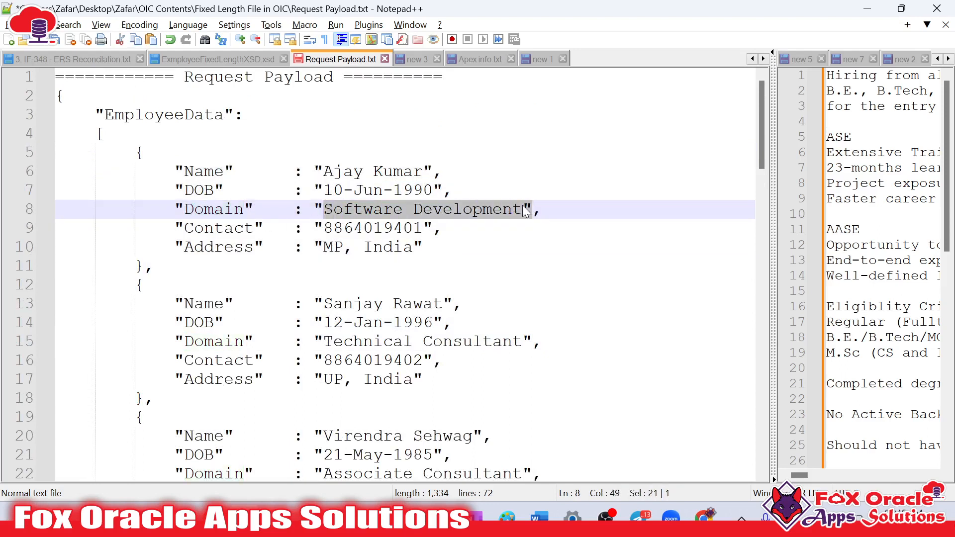
pyautogui.click(454, 228)
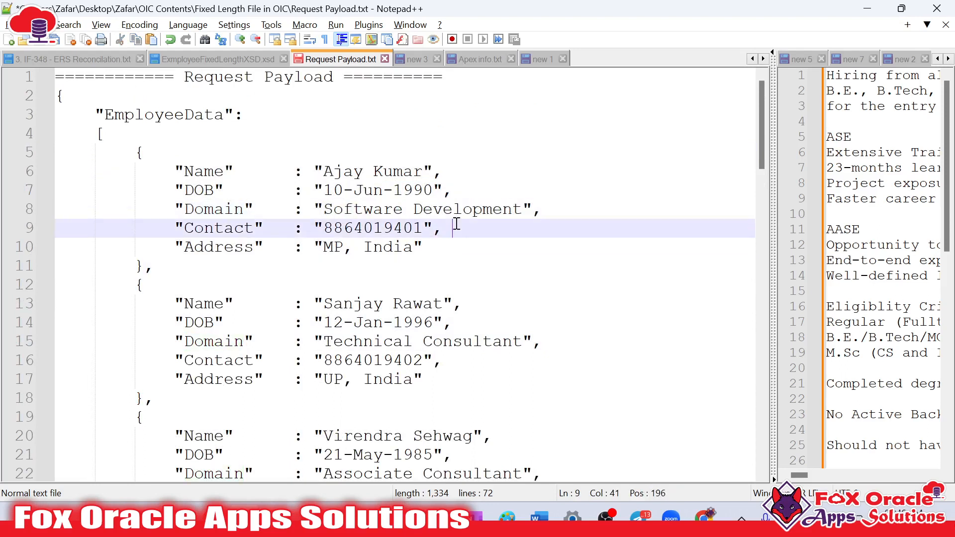
pyautogui.moveTo(139, 154)
pyautogui.mouseDown()
pyautogui.moveTo(137, 284)
pyautogui.moveTo(138, 152)
pyautogui.mouseUp()
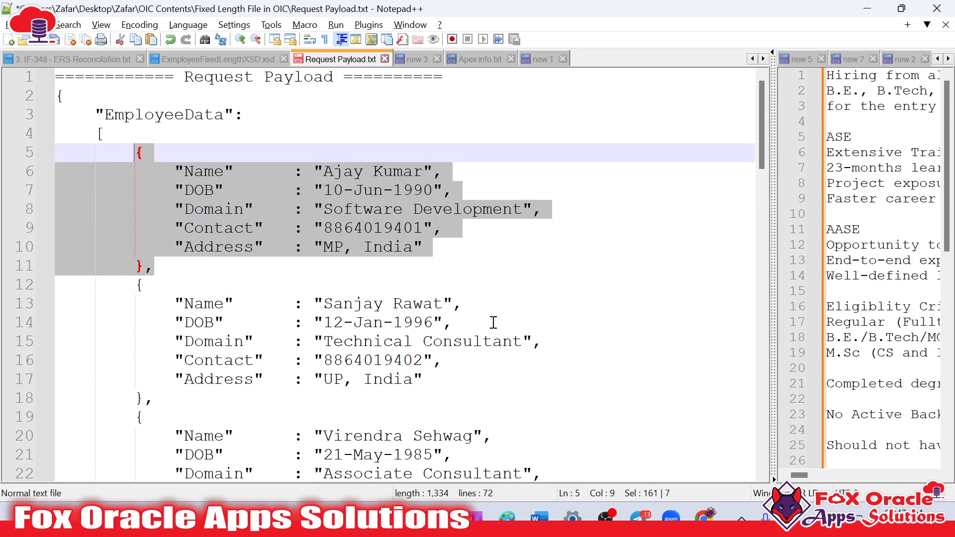
# Switch back to Oracle Integration and delete the global variables gvar_num1 and gvar_num2
pyautogui.hotkey('alt', 'Tab')
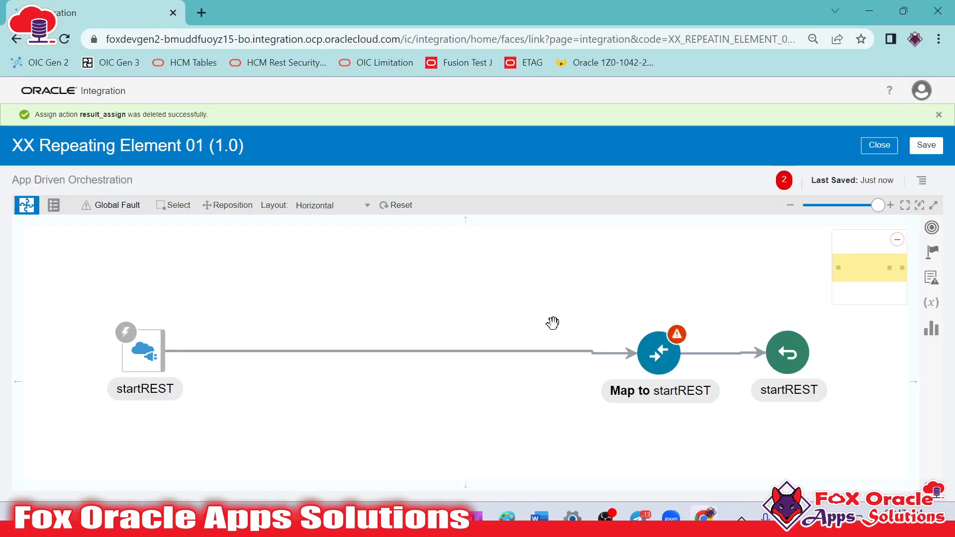
pyautogui.click(932, 277)
pyautogui.click(931, 303)
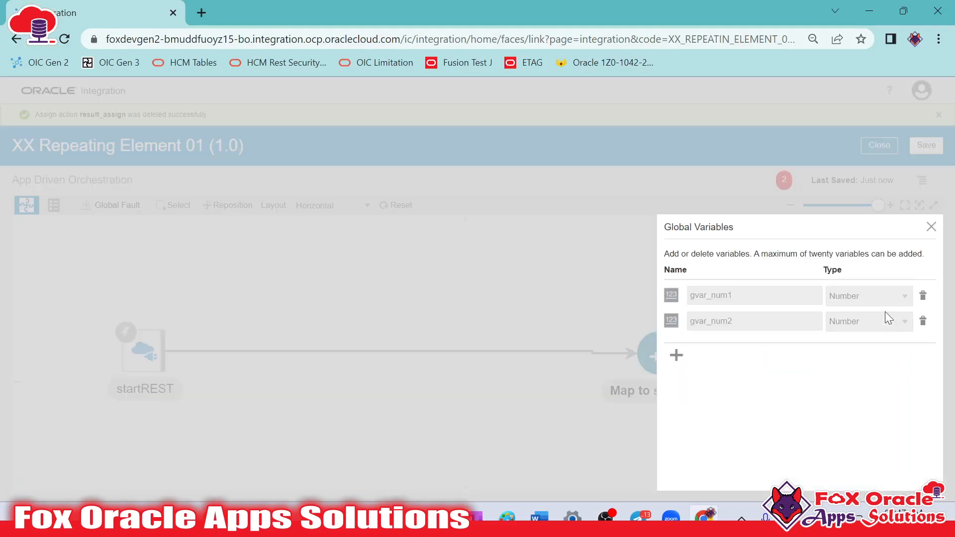
pyautogui.click(924, 297)
pyautogui.click(901, 250)
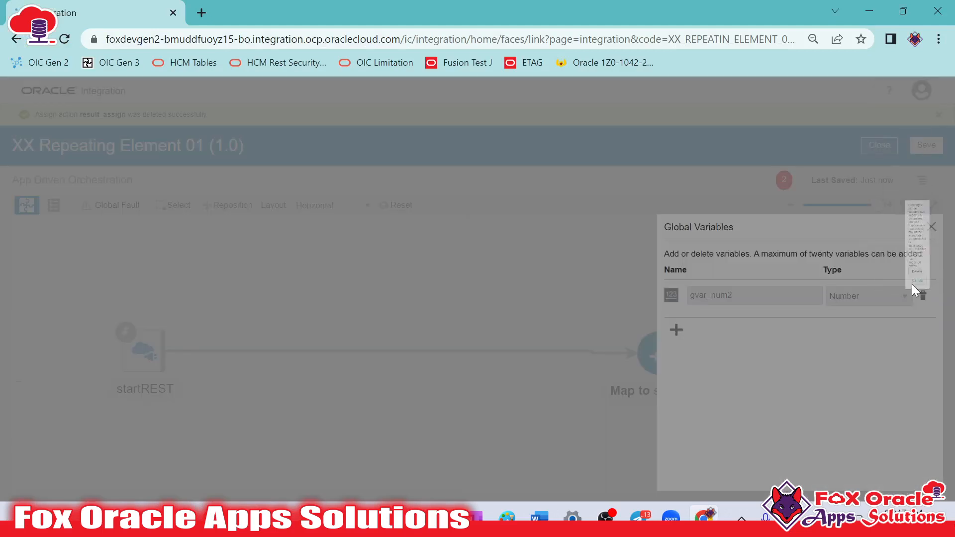
pyautogui.click(924, 297)
pyautogui.click(899, 251)
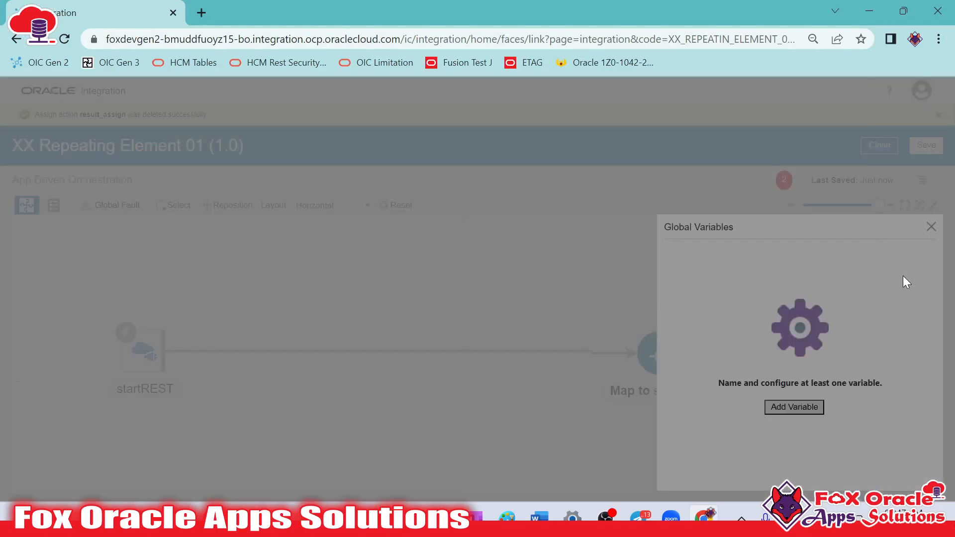
# Add a global variable named gvar_employee
pyautogui.click(787, 411)
pyautogui.moveTo(772, 306); pyautogui.dragTo(634, 306)
pyautogui.write('gvar_re')
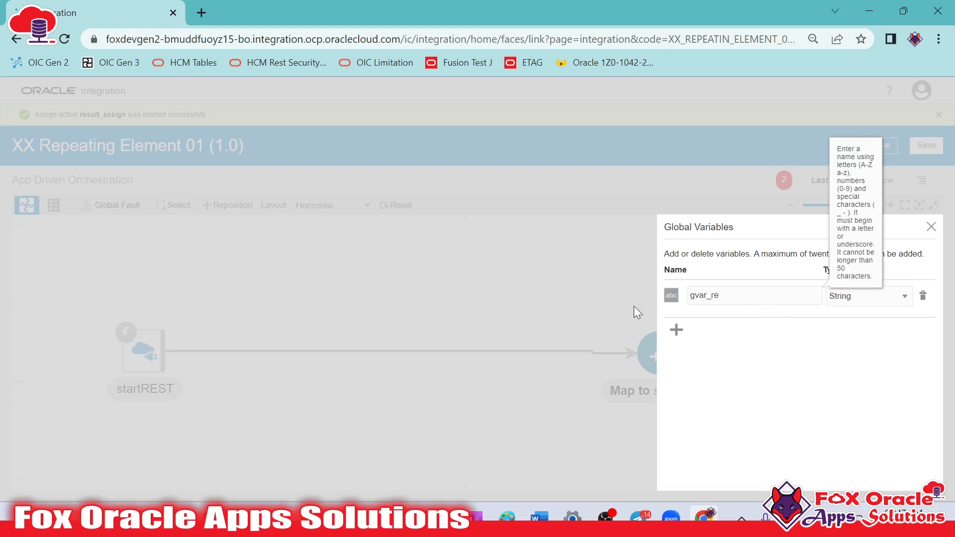
pyautogui.write('ult')
pyautogui.press('End')
pyautogui.hotkey('shift', 'Left')
pyautogui.hotkey('shift', 'Left')
pyautogui.hotkey('shift', 'Left')
pyautogui.hotkey('shift', 'Left')
pyautogui.hotkey('shift', 'Left')
pyautogui.write('employee')
# Set the type of gvar_employee to Object and expand the execute element of $startREST in the sources
pyautogui.click(885, 296)
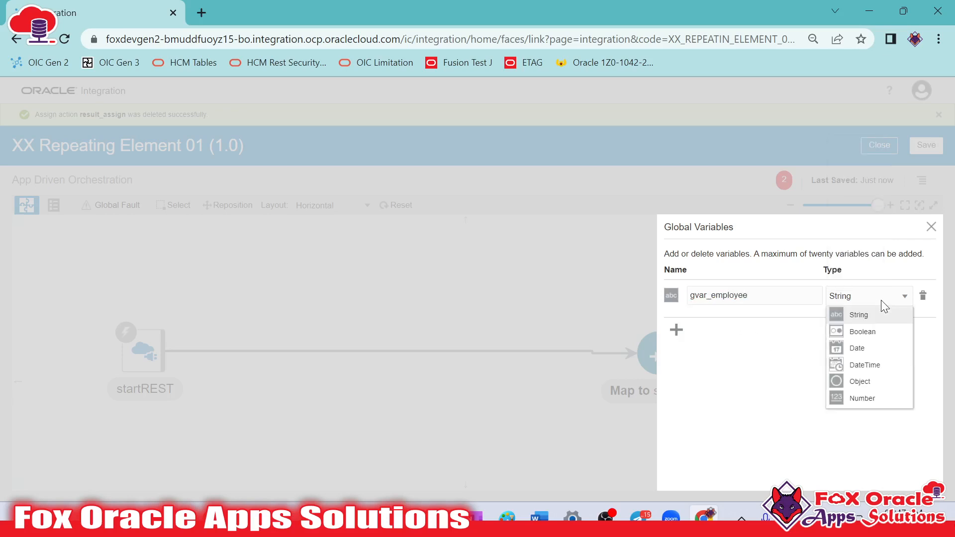
pyautogui.click(856, 381)
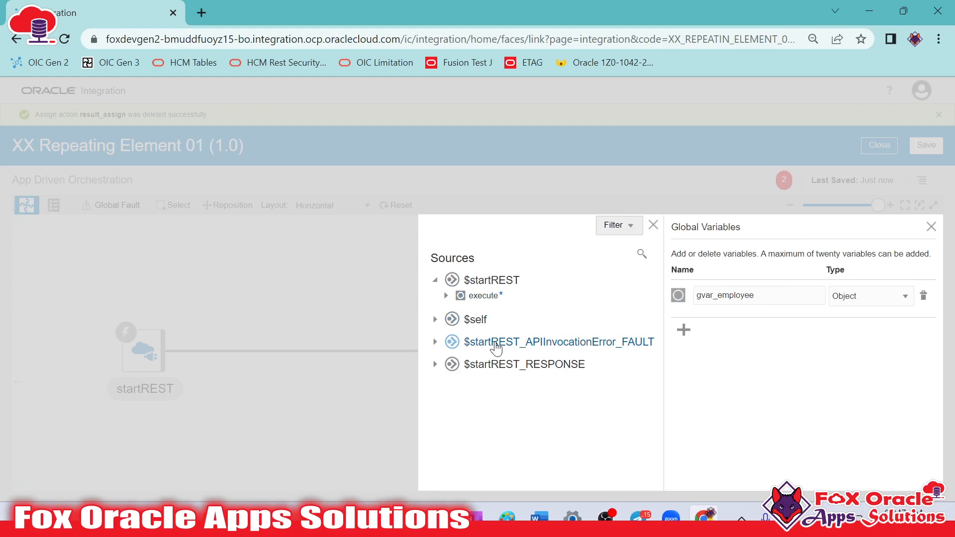
pyautogui.click(446, 295)
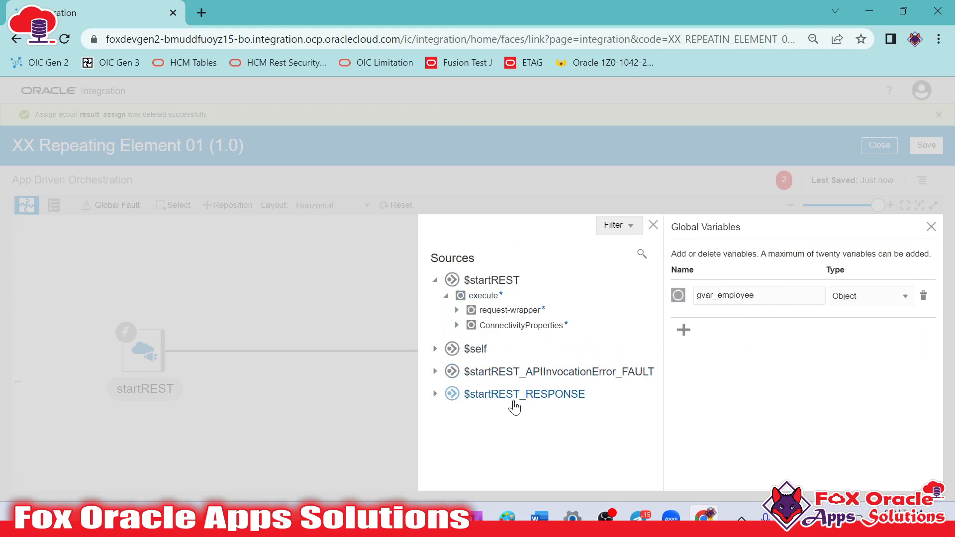
# Check the ResponseData object of the response payload in Notepad++, highlighting its contents, and return to Oracle Integration
pyautogui.hotkey('alt', 'Tab')
pyautogui.click(234, 279)
pyautogui.scroll(-6, 290, 289)
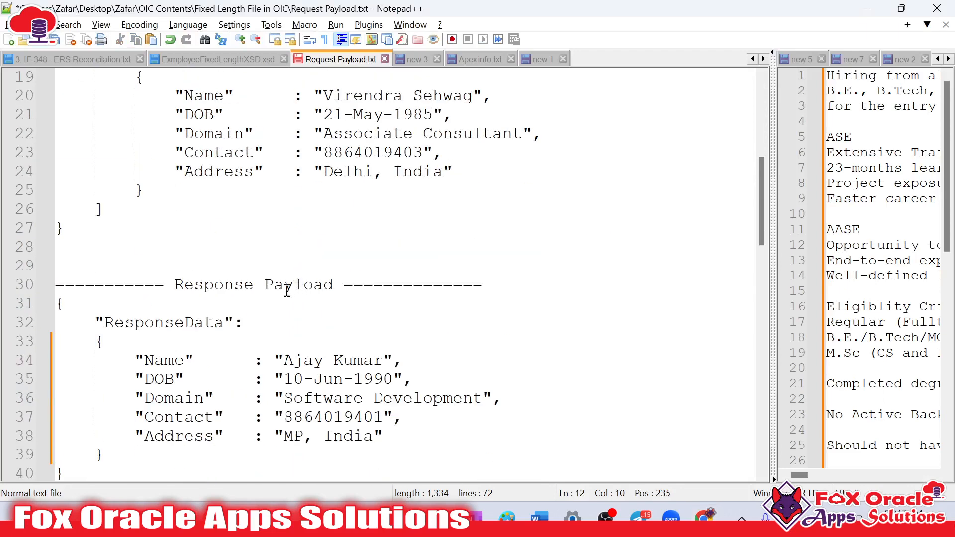
pyautogui.scroll(-3, 289, 289)
pyautogui.moveTo(96, 147); pyautogui.dragTo(128, 296)
pyautogui.hotkey('alt', 'Tab')
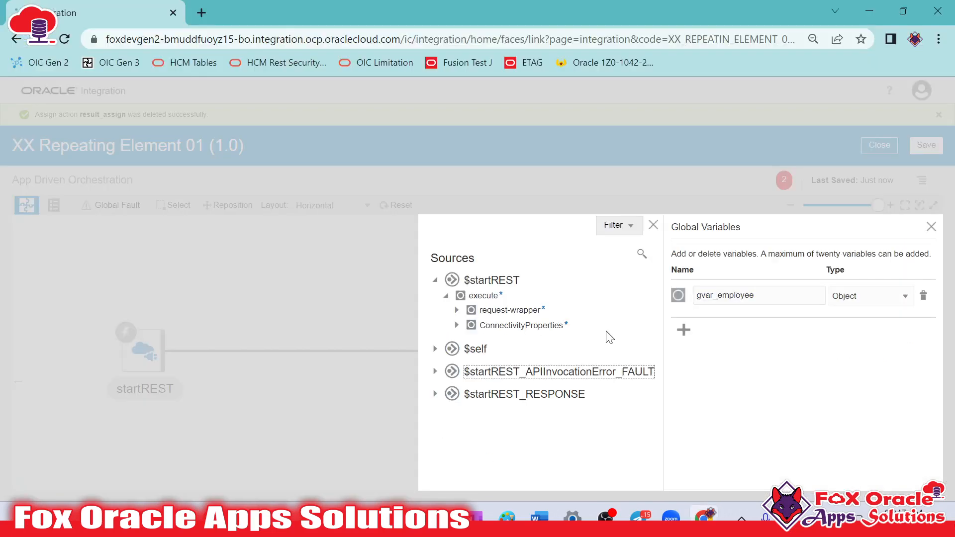
# Base gvar_employee on the ResponseData element under $startREST_RESPONSE, executeResponse, response-wrapper, and close the global variables
pyautogui.click(436, 394)
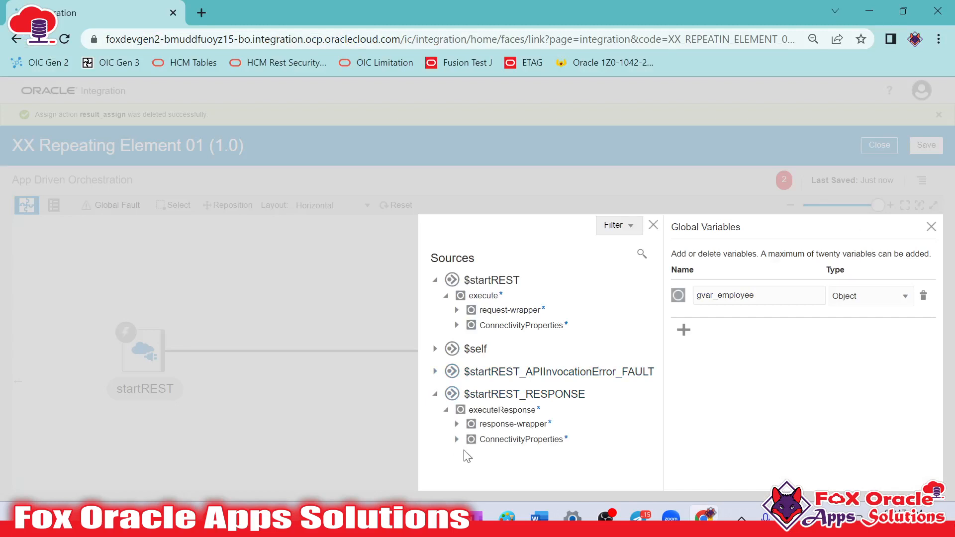
pyautogui.click(456, 424)
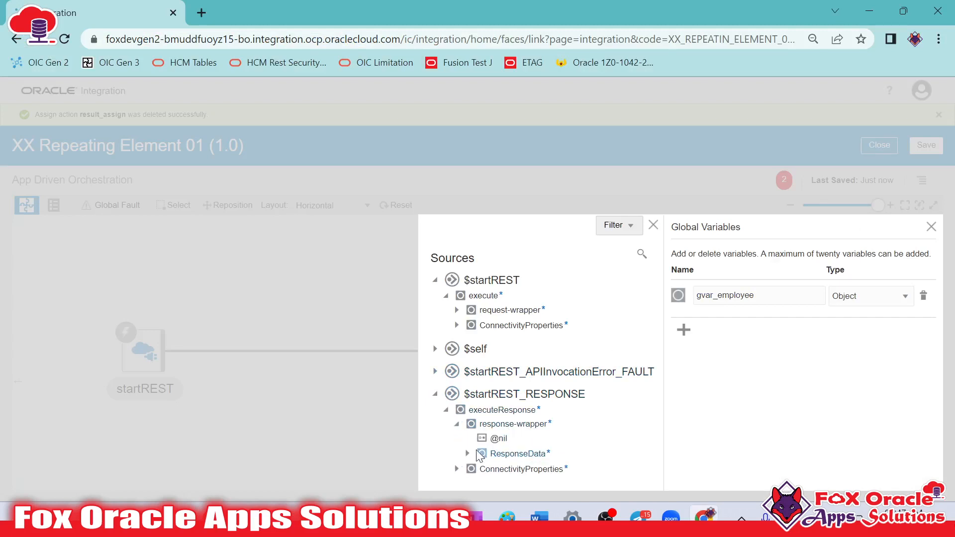
pyautogui.click(467, 454)
pyautogui.scroll(-2, 517, 413)
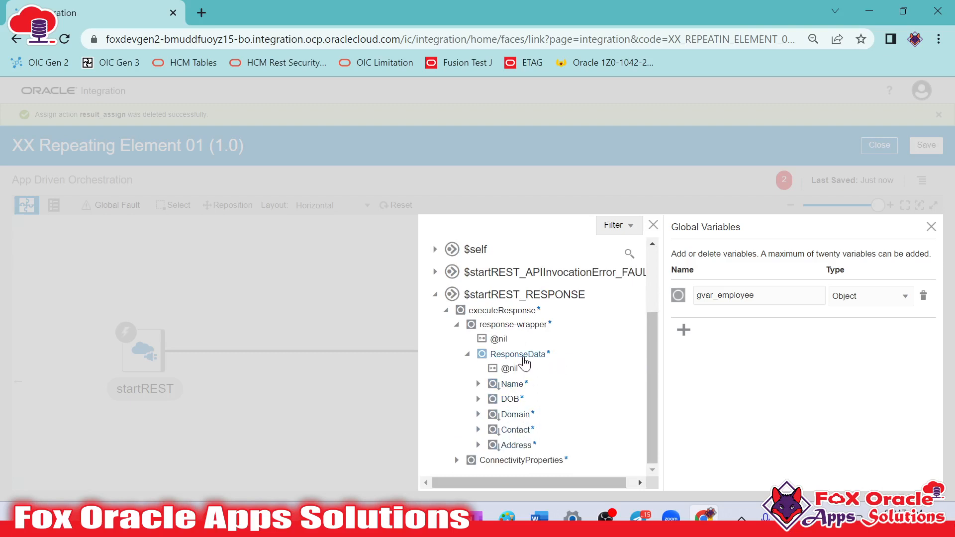
pyautogui.click(519, 354)
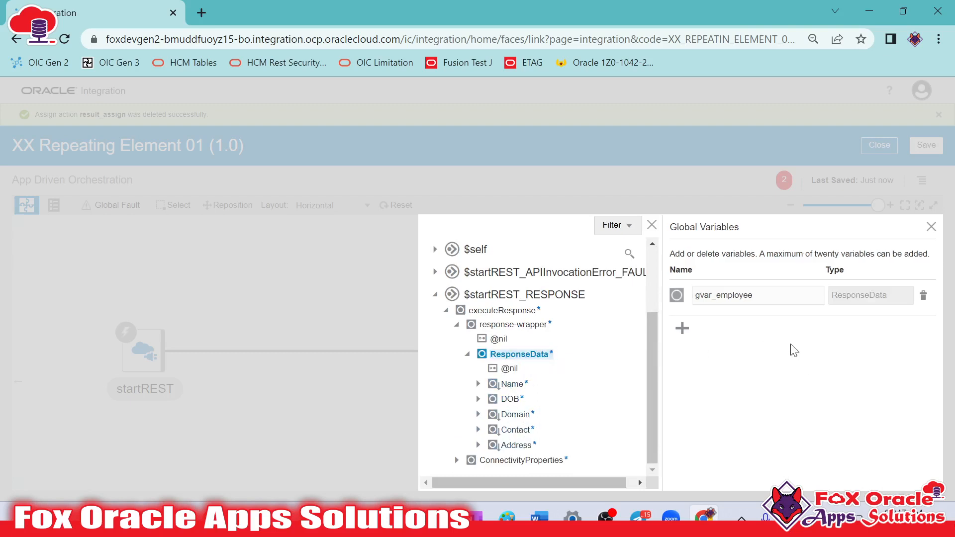
pyautogui.moveTo(763, 295); pyautogui.dragTo(693, 295)
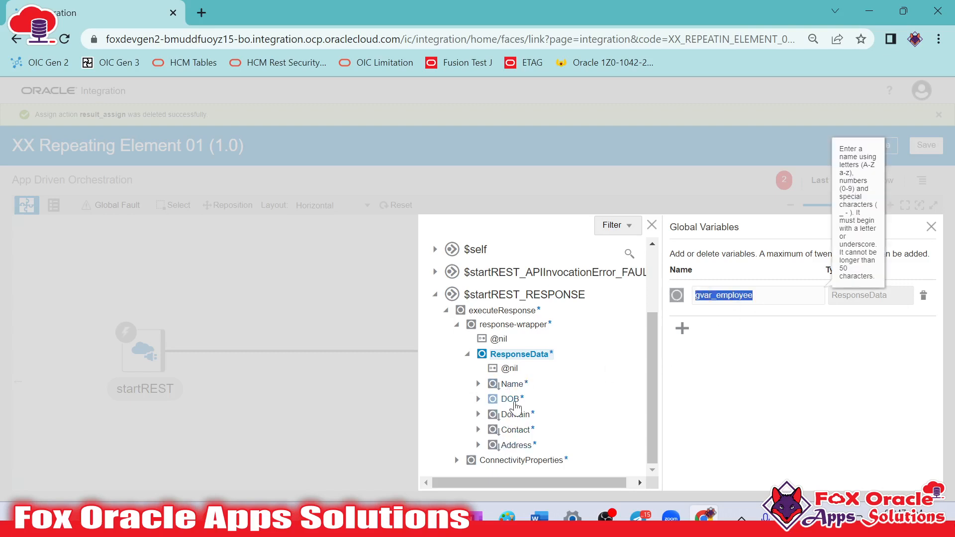
pyautogui.click(868, 297)
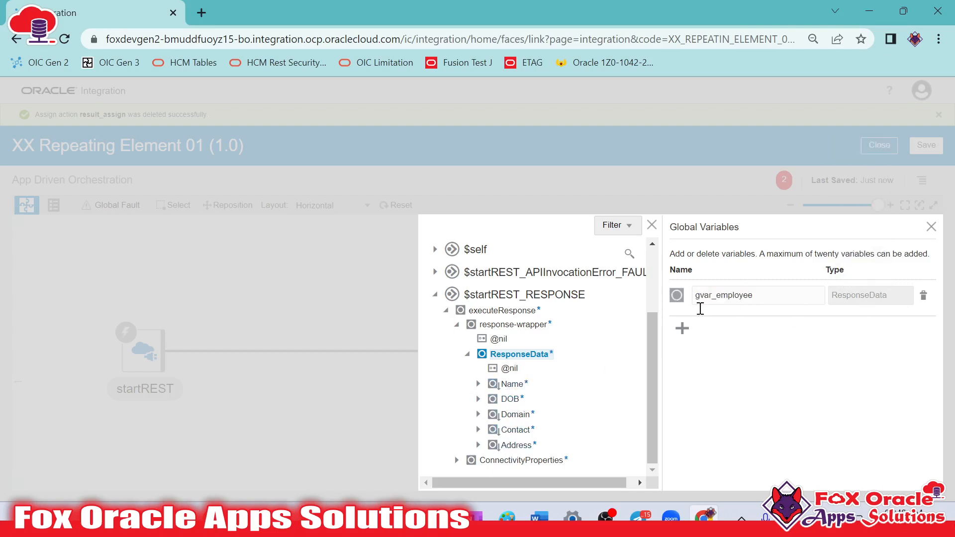
pyautogui.click(930, 228)
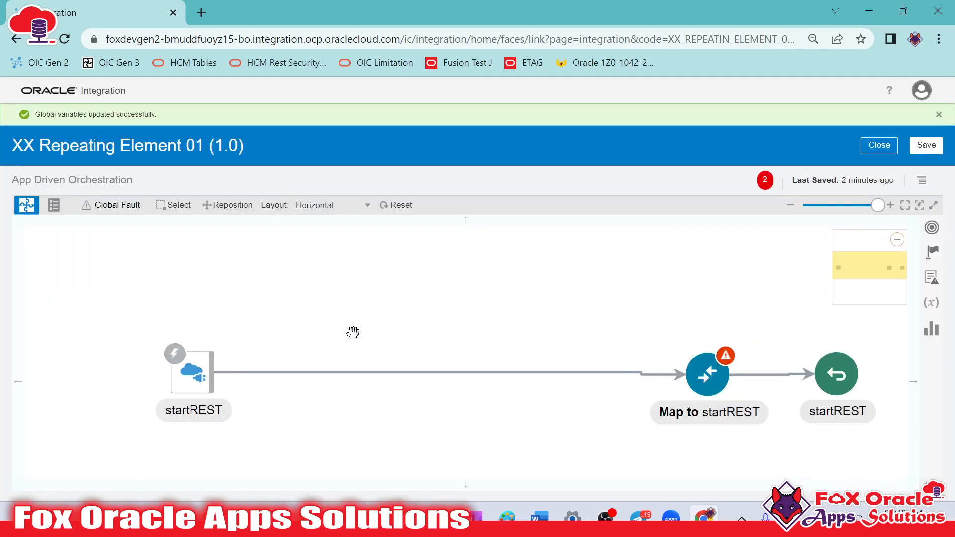
pyautogui.moveTo(402, 334); pyautogui.dragTo(374, 291)
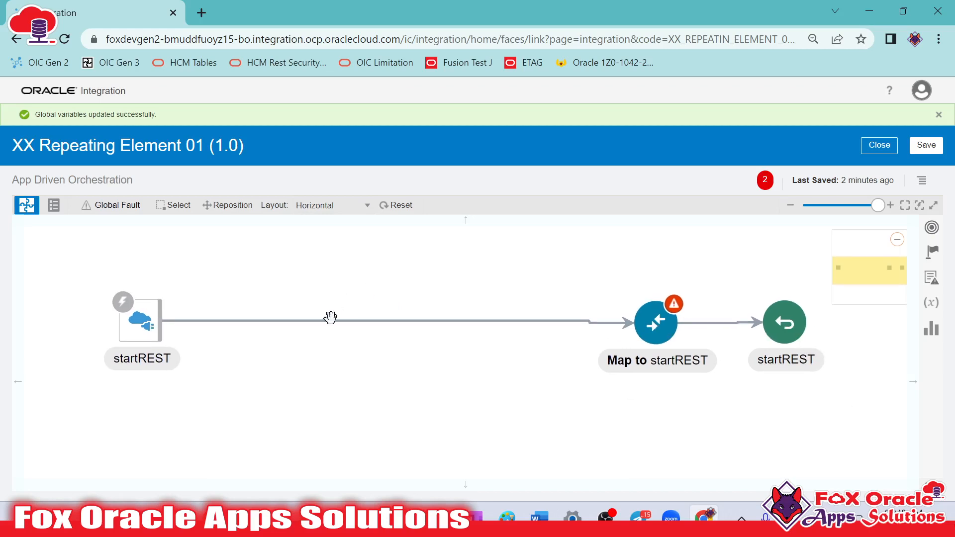
# Review the EmployeeData array of the request payload in Notepad++, highlighting its second record, and return to Oracle Integration
pyautogui.hotkey('alt', 'Tab')
pyautogui.scroll(9, 377, 320)
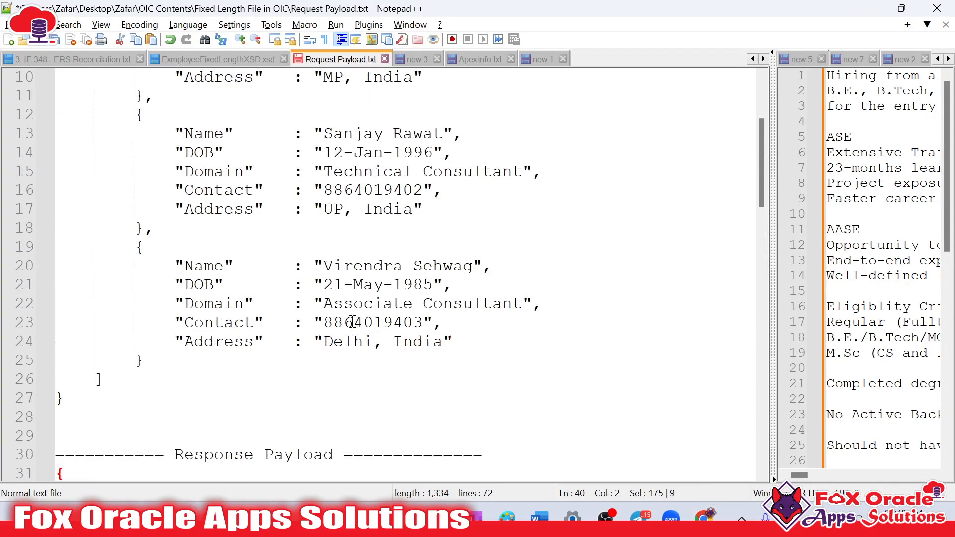
pyautogui.click(124, 135)
pyautogui.click(112, 114)
pyautogui.doubleClick(208, 114)
pyautogui.moveTo(142, 156); pyautogui.dragTo(128, 395)
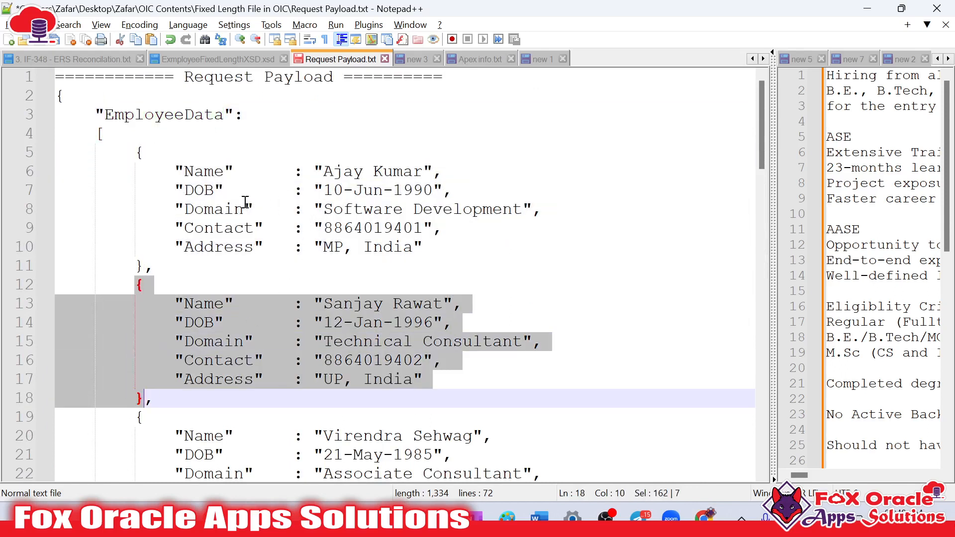
pyautogui.click(232, 205)
pyautogui.click(335, 208)
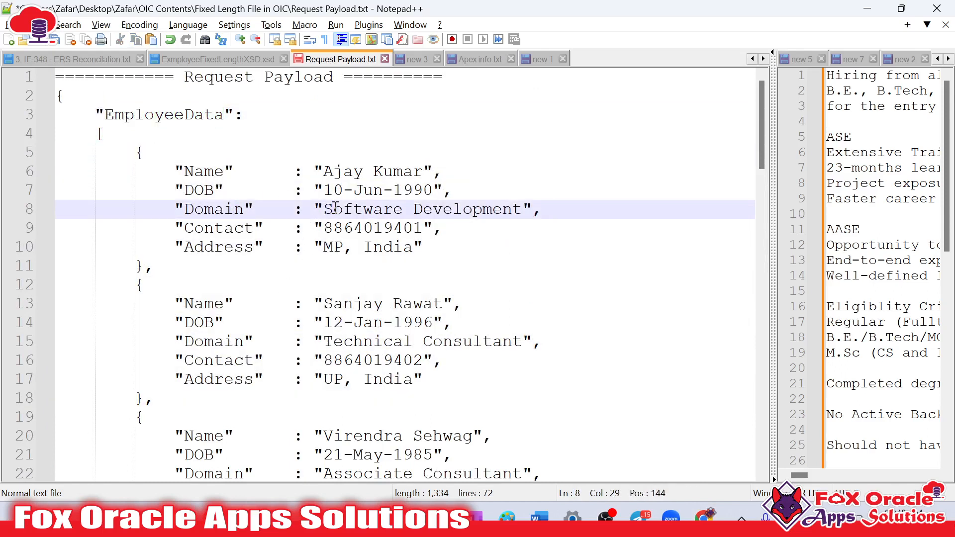
pyautogui.hotkey('alt', 'Tab')
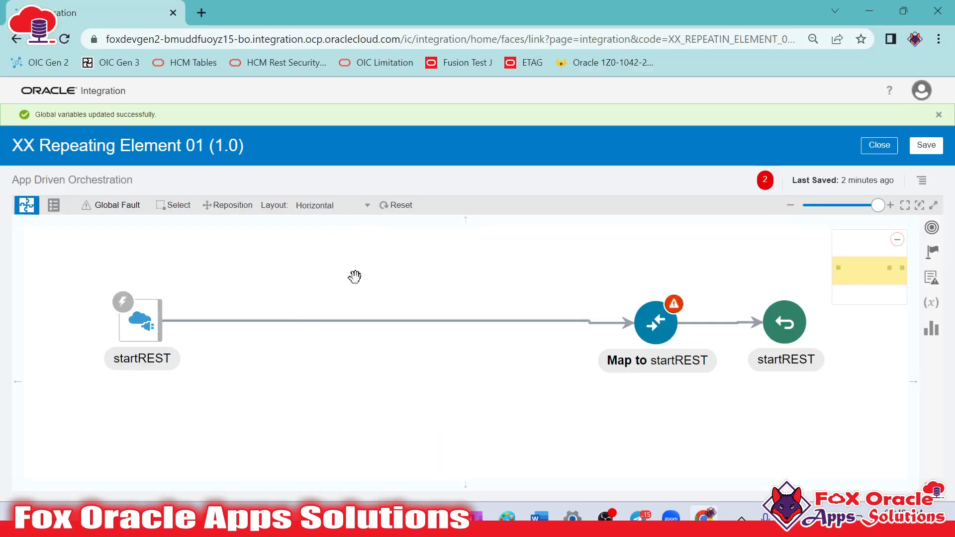
# Insert a For Each action after the startREST trigger and name it employee_forEach
pyautogui.moveTo(299, 276); pyautogui.dragTo(290, 294)
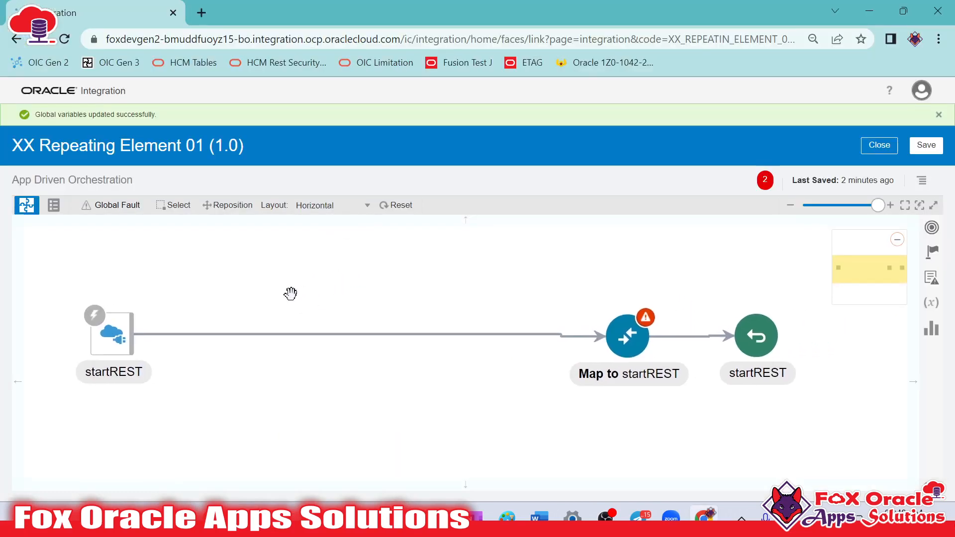
pyautogui.click(937, 257)
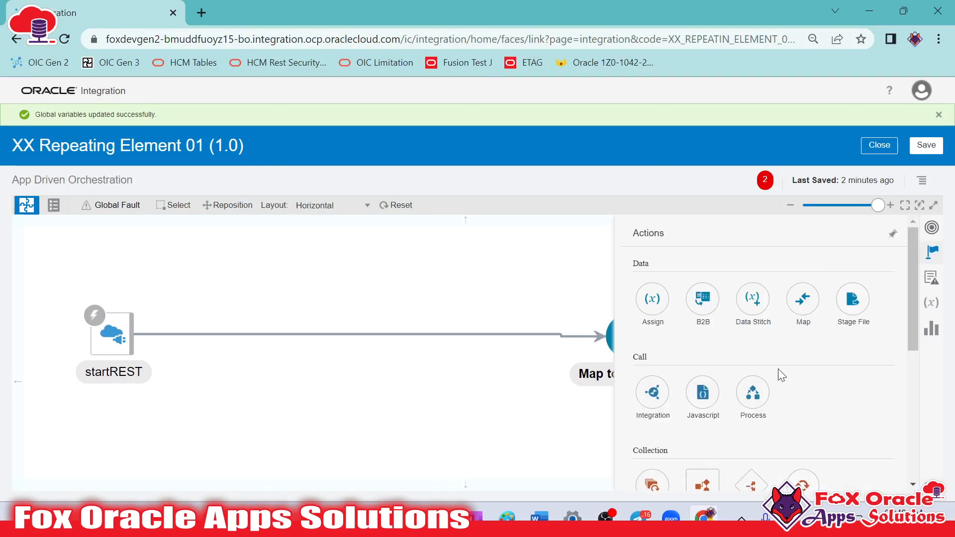
pyautogui.scroll(-3, 777, 371)
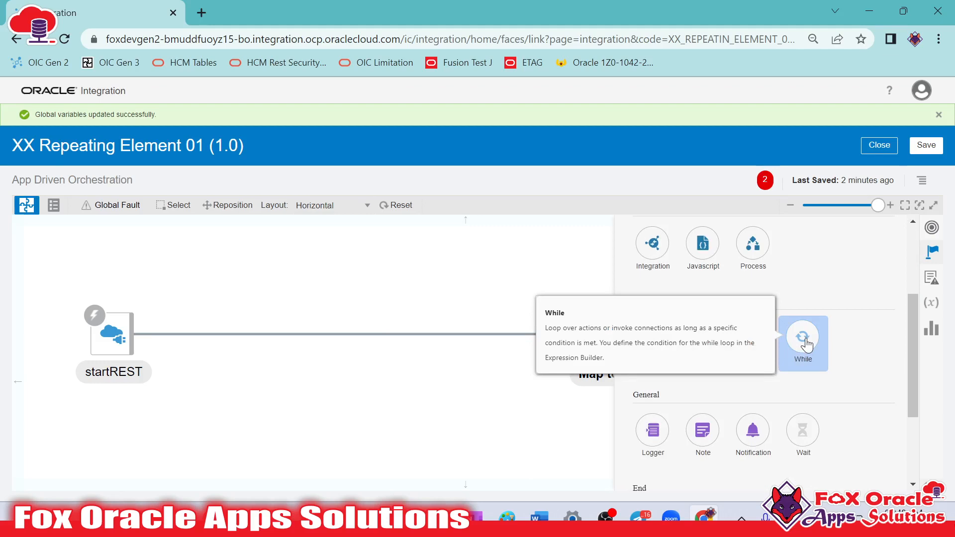
pyautogui.moveTo(652, 342); pyautogui.dragTo(350, 311)
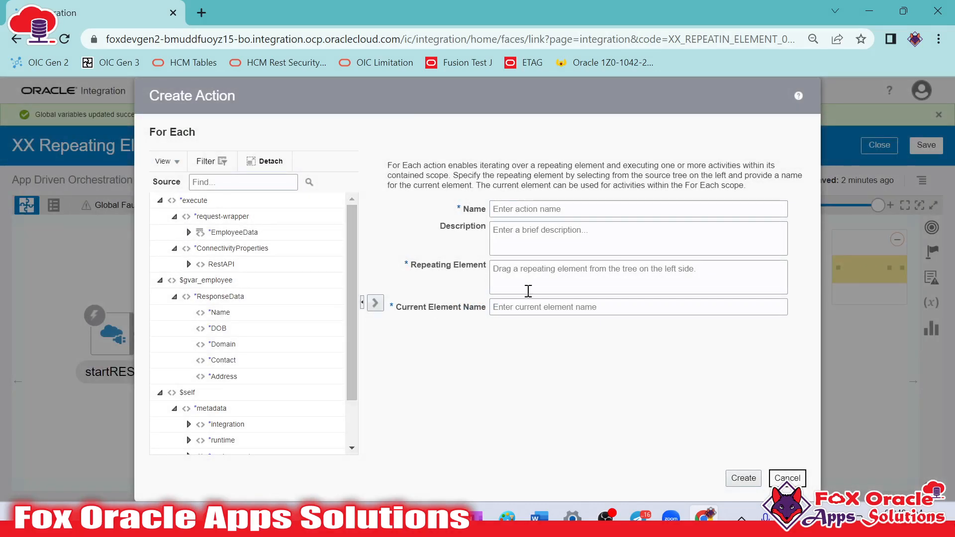
pyautogui.click(544, 215)
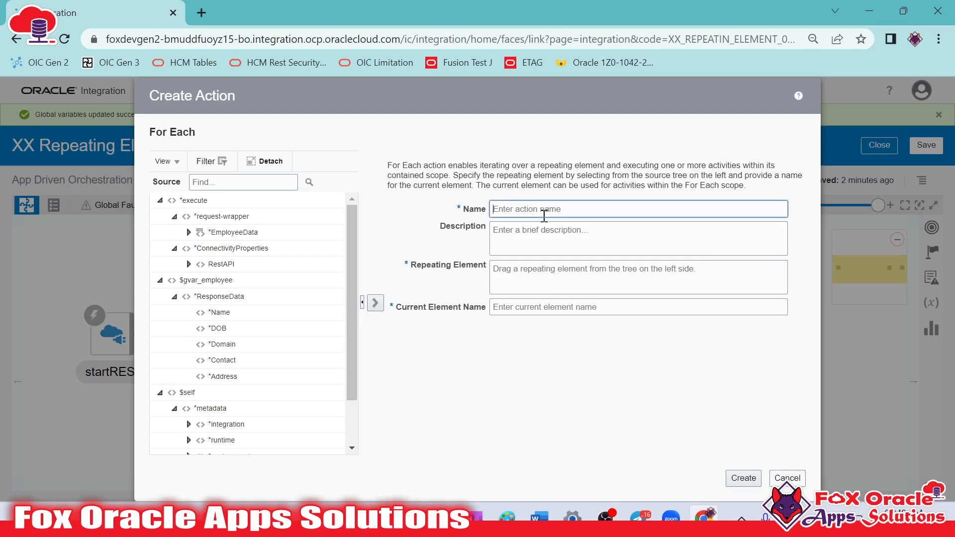
pyautogui.write('emp')
pyautogui.click(517, 312)
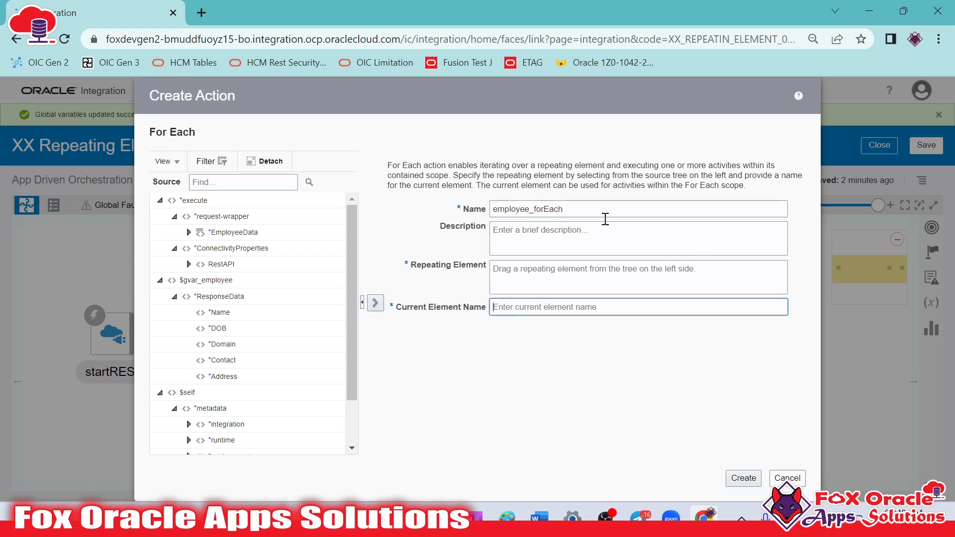
# Set the loop's current element name to employee_forEach_loopVar, reusing the copied action name
pyautogui.moveTo(603, 211); pyautogui.dragTo(439, 200)
pyautogui.hotkey('ctrl', 'c')
pyautogui.click(572, 310)
pyautogui.write('v')
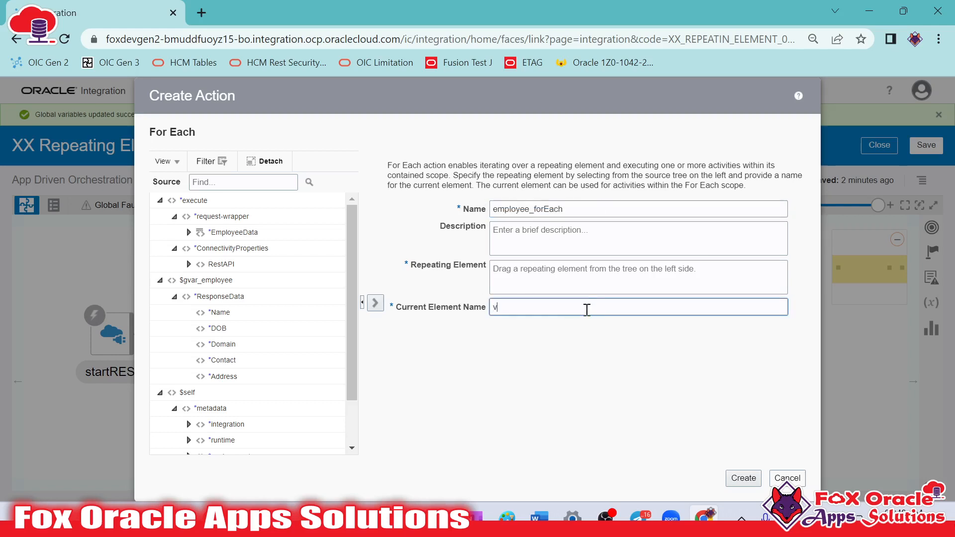
pyautogui.press('BackSpace')
pyautogui.hotkey('ctrl', 'v')
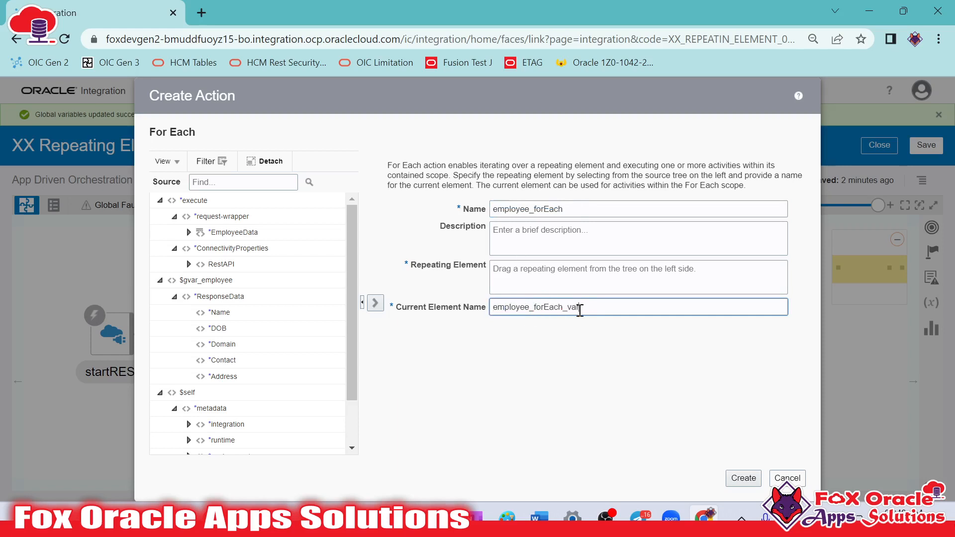
pyautogui.write('_loopVa')
pyautogui.click(548, 347)
# Assign the EmployeeData array under request-wrapper as the repeating element of the For Each action
pyautogui.click(521, 256)
pyautogui.click(494, 274)
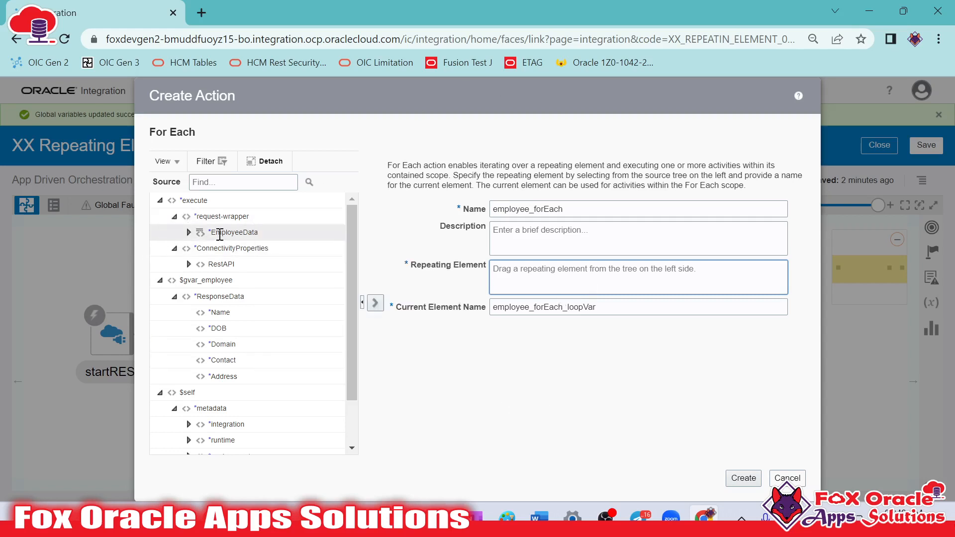
pyautogui.moveTo(187, 239); pyautogui.dragTo(550, 283)
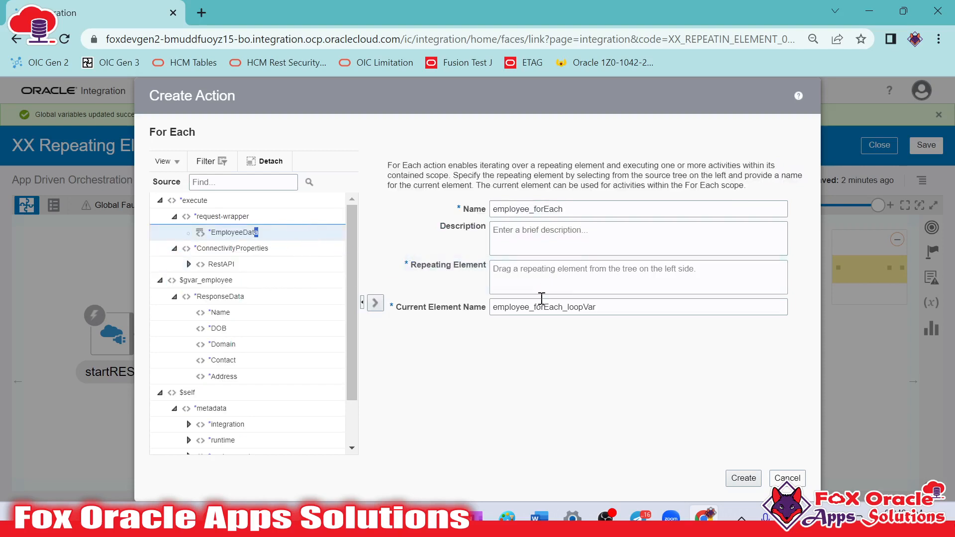
# Examine the EmployeeData array in the Notepad++ request payload, highlighting its key, first record and opening bracket, and return to Oracle Integration
pyautogui.hotkey('alt', 'Tab')
pyautogui.click(203, 174)
pyautogui.click(145, 121)
pyautogui.doubleClick(145, 120)
pyautogui.click(143, 134)
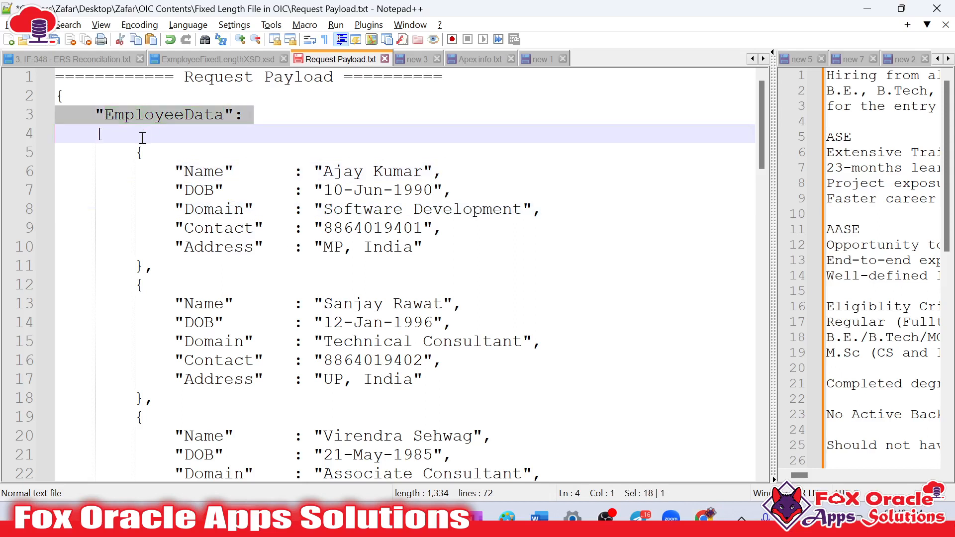
pyautogui.moveTo(141, 149); pyautogui.dragTo(142, 264)
pyautogui.click(149, 285)
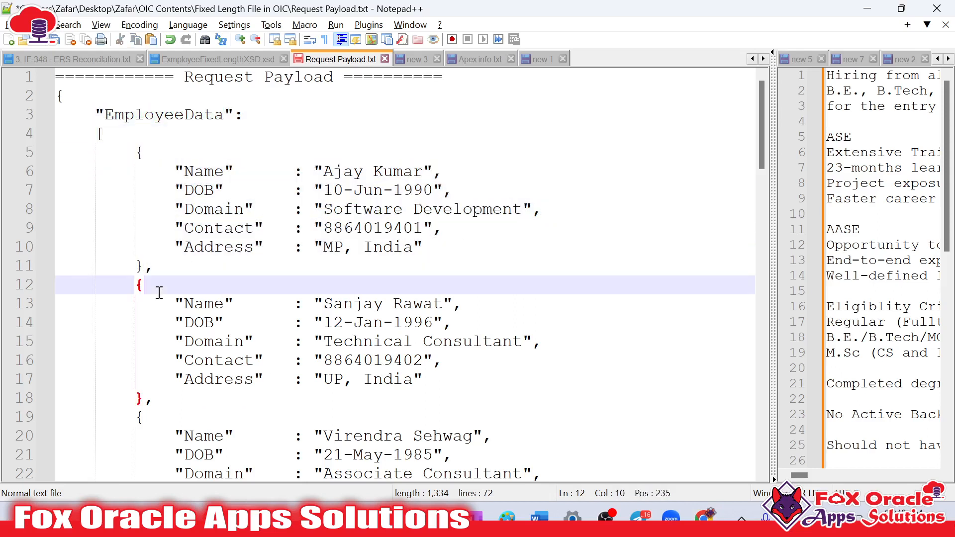
pyautogui.click(96, 117)
pyautogui.doubleClick(104, 133)
pyautogui.click(113, 137)
pyautogui.hotkey('alt', 'Tab')
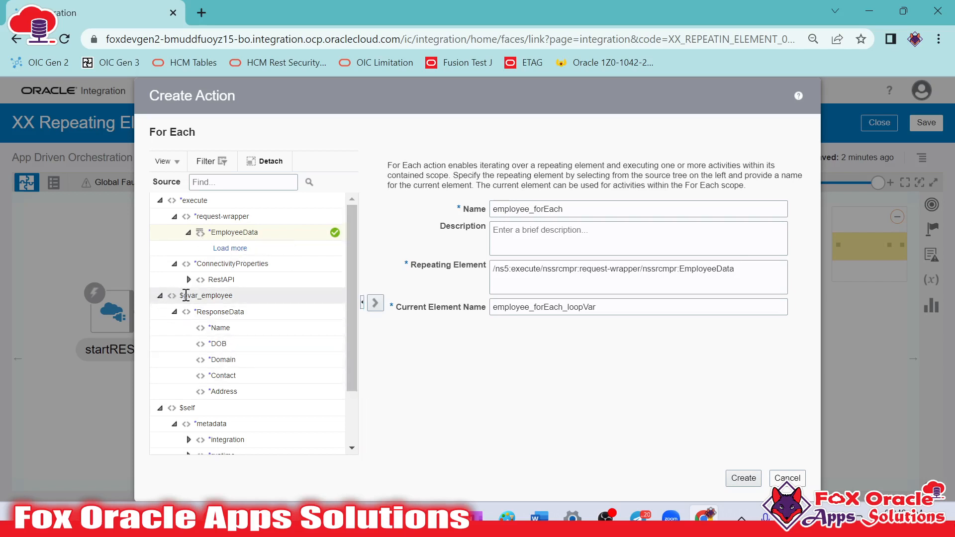
# Check gvar_employee and its ResponseData element in the source tree, and create the employee_forEach action
pyautogui.moveTo(231, 295)
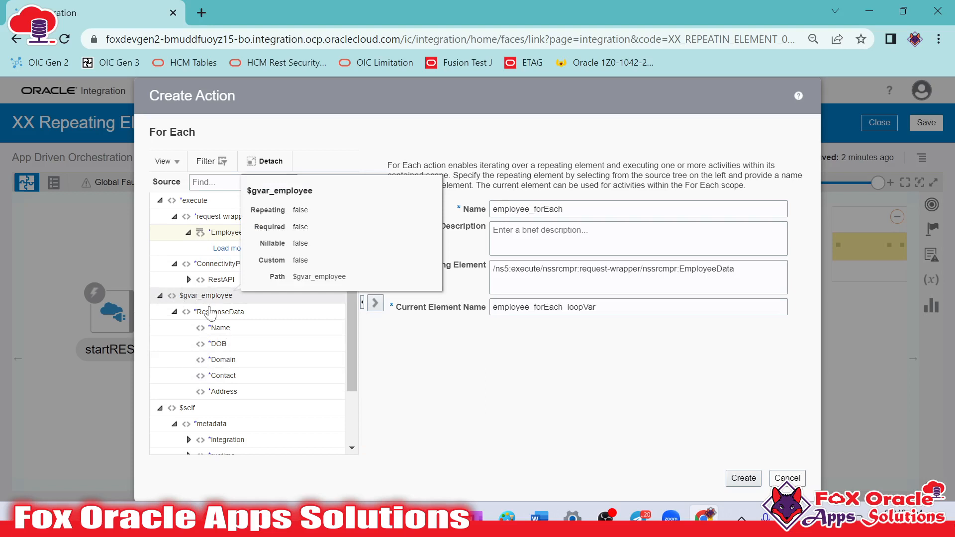
pyautogui.moveTo(236, 317)
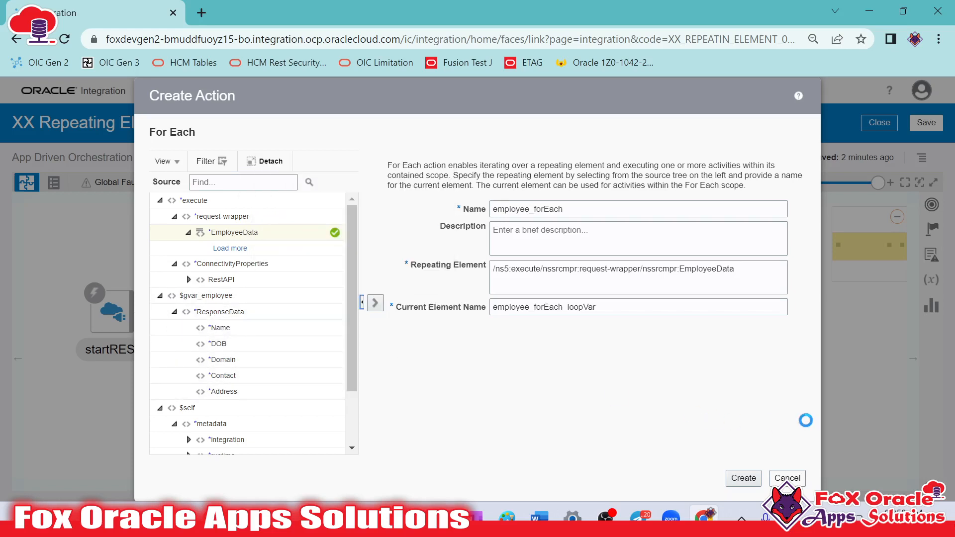
pyautogui.click(749, 273)
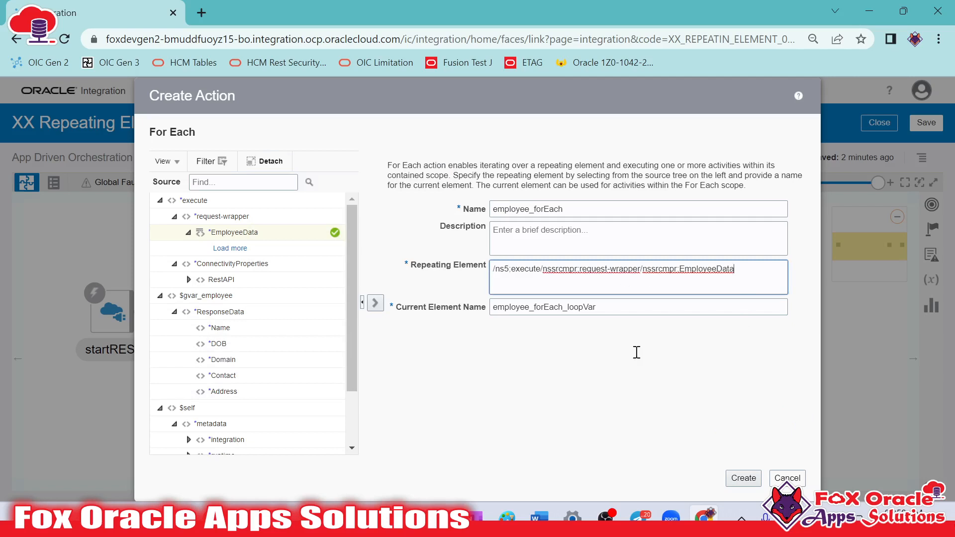
pyautogui.click(743, 478)
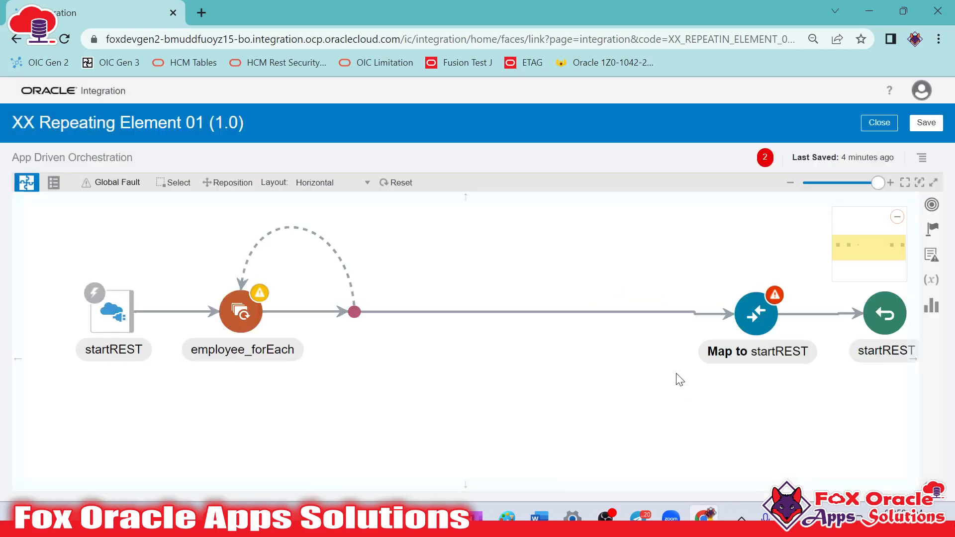
pyautogui.moveTo(471, 347); pyautogui.dragTo(532, 369)
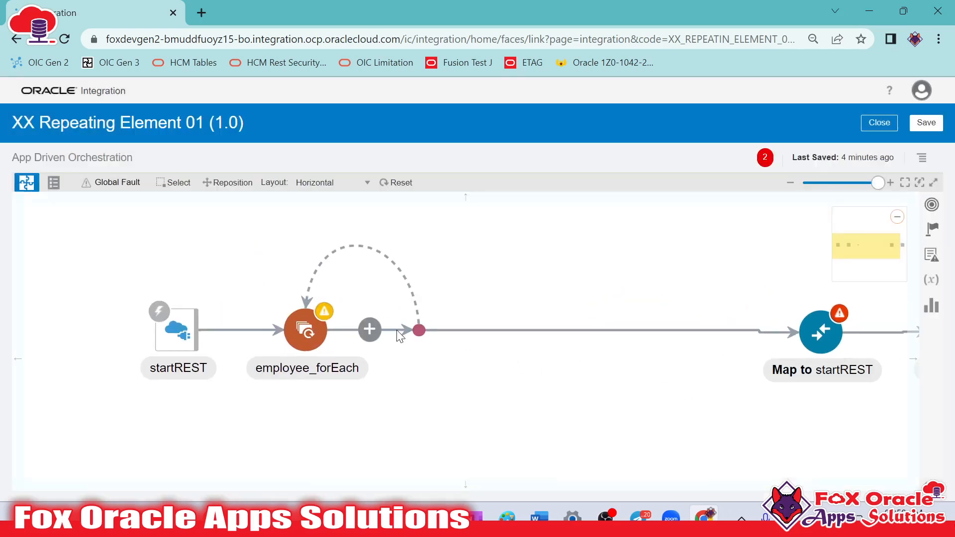
# Add a Switch action inside the employee_forEach loop
pyautogui.moveTo(417, 339); pyautogui.dragTo(592, 333)
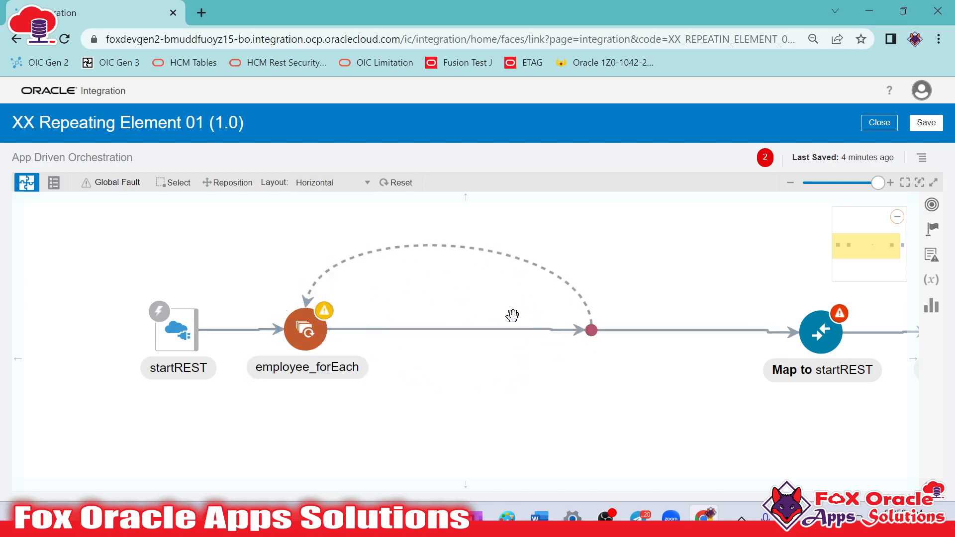
pyautogui.click(332, 351)
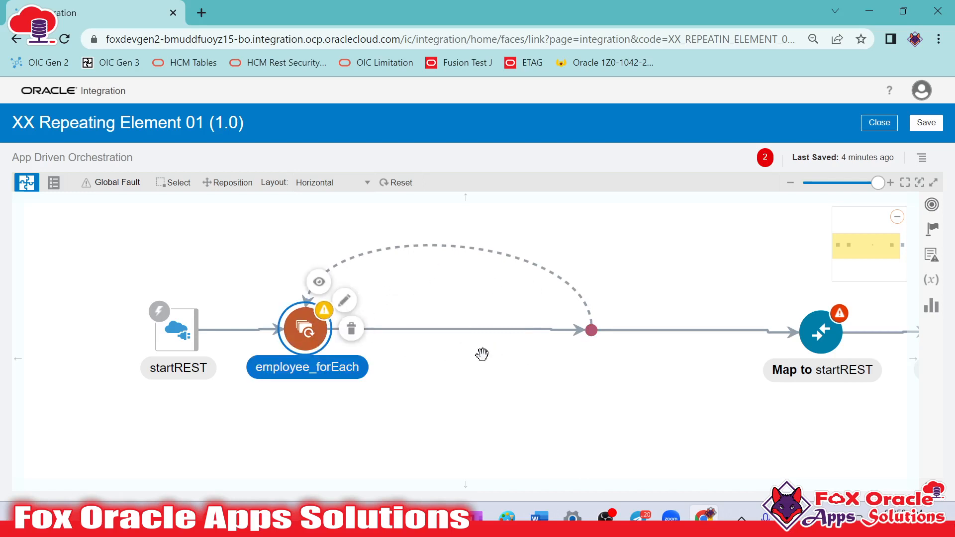
pyautogui.click(396, 285)
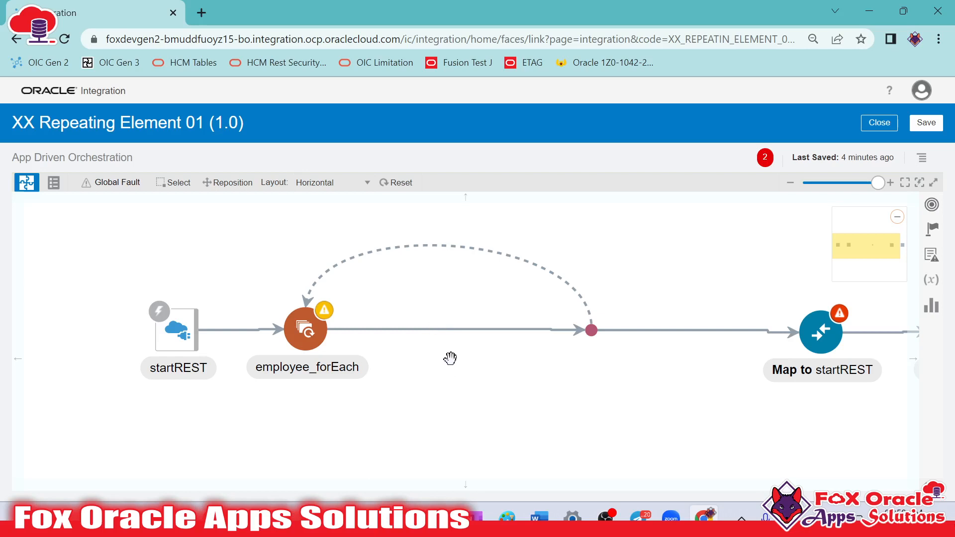
pyautogui.click(932, 231)
pyautogui.scroll(-5, 714, 363)
pyautogui.scroll(1, 761, 279)
pyautogui.moveTo(749, 323); pyautogui.dragTo(449, 315)
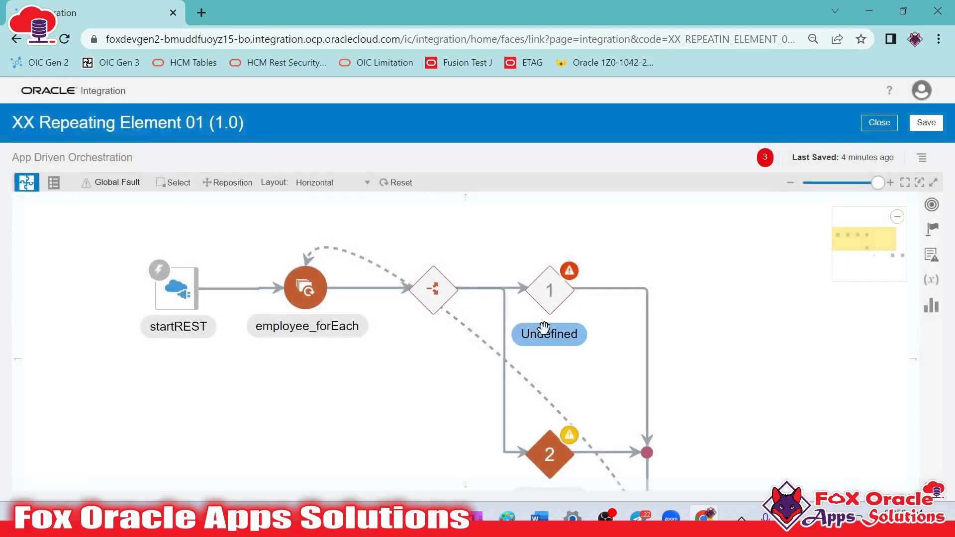
# Examine the first EmployeeData record and its Domain value in the Notepad++ request payload, and return to Oracle Integration
pyautogui.hotkey('alt', 'Tab')
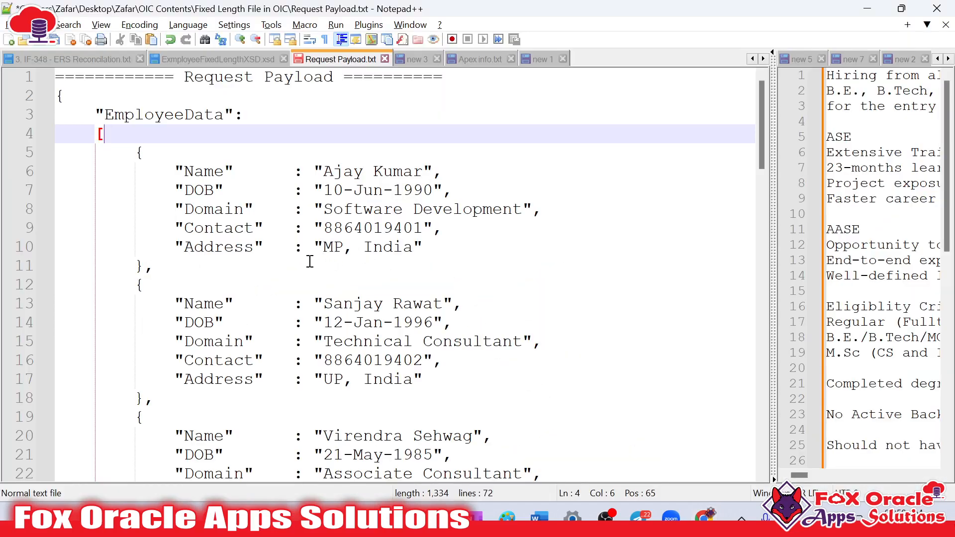
pyautogui.click(162, 190)
pyautogui.click(101, 132)
pyautogui.moveTo(136, 151); pyautogui.dragTo(150, 264)
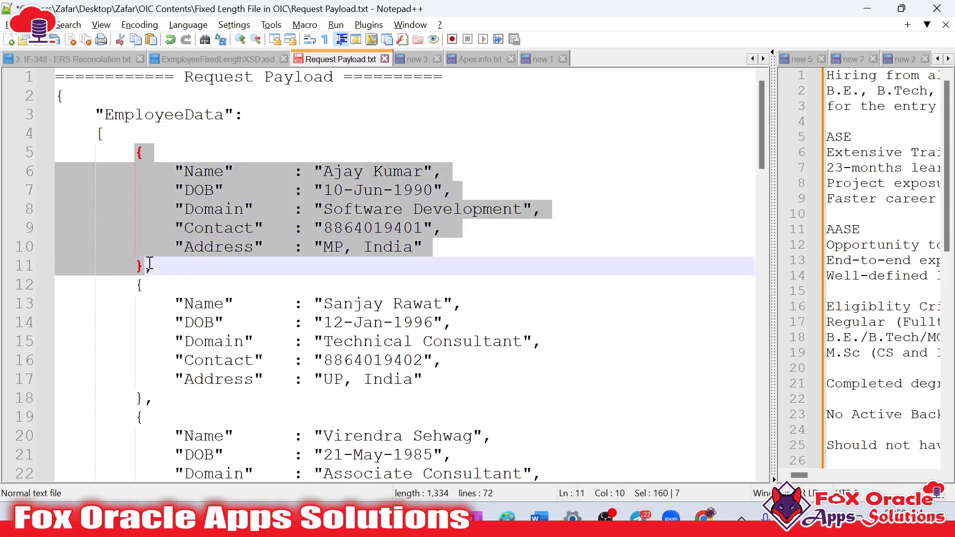
pyautogui.click(143, 230)
pyautogui.moveTo(136, 149); pyautogui.dragTo(149, 258)
pyautogui.click(139, 267)
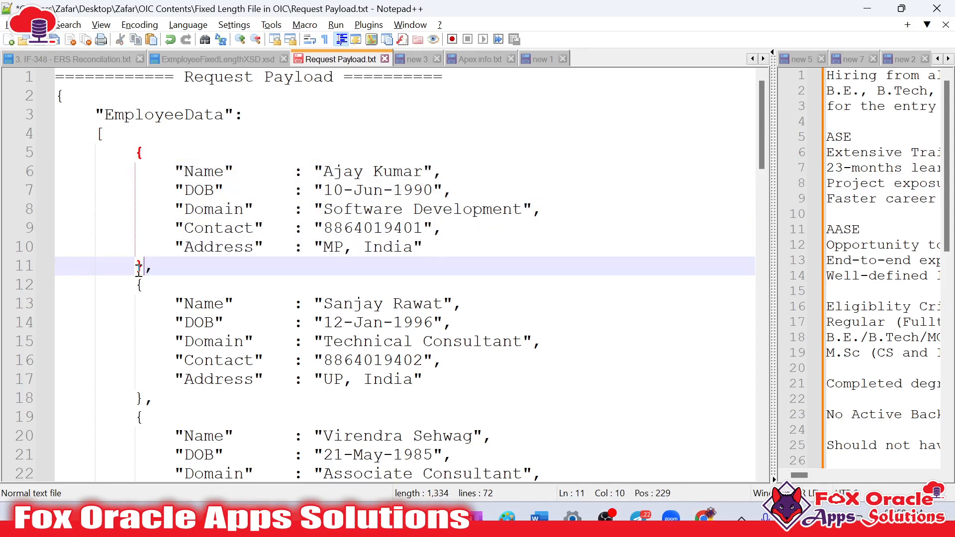
pyautogui.doubleClick(183, 214)
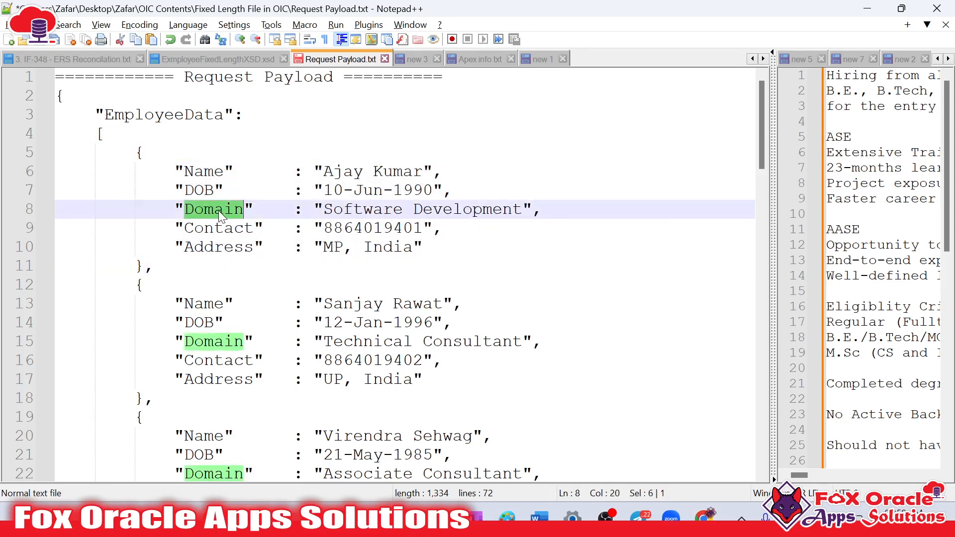
pyautogui.moveTo(325, 210); pyautogui.dragTo(524, 211)
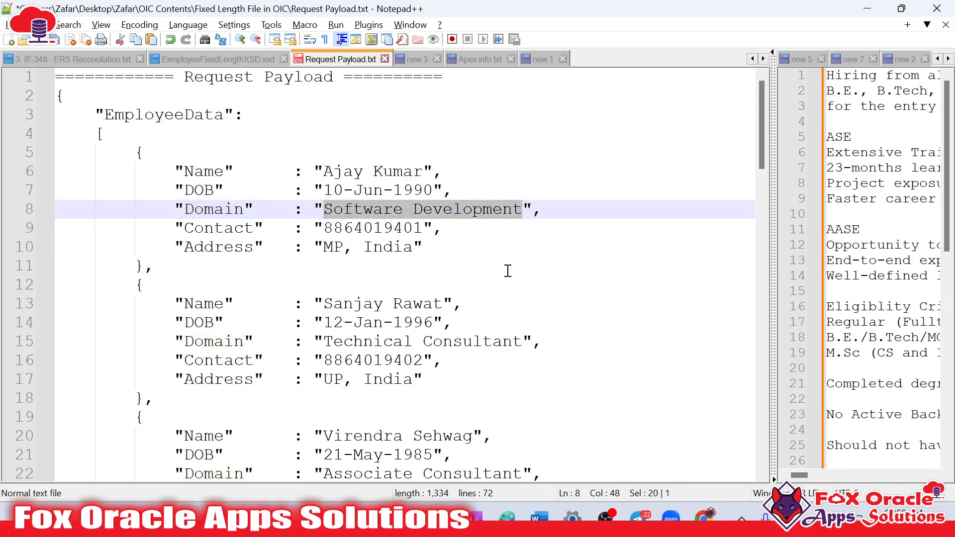
pyautogui.hotkey('alt', 'Tab')
# Define the Switch's first route condition as Domain of the $employee_forEach_loopVar EmployeeData equal to 'Software Development'
pyautogui.click(552, 295)
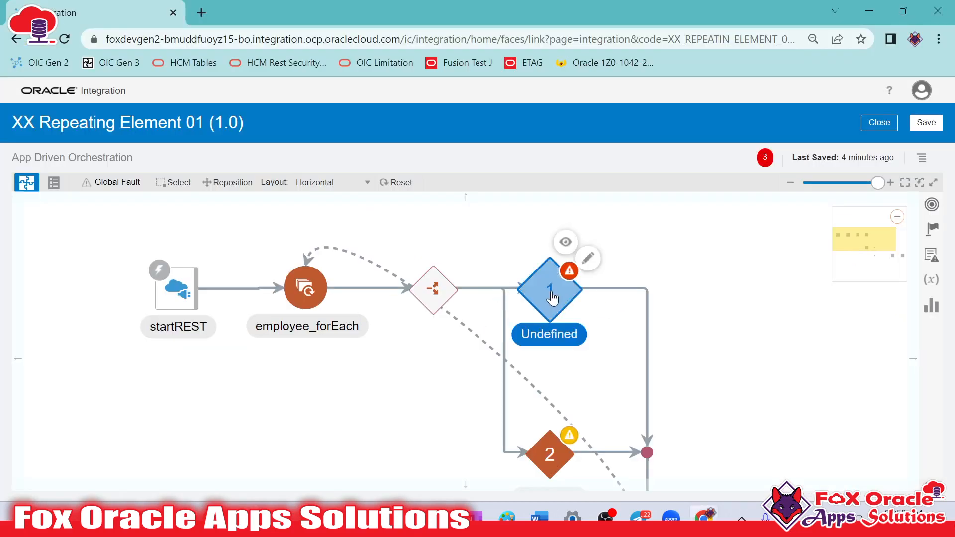
pyautogui.click(591, 269)
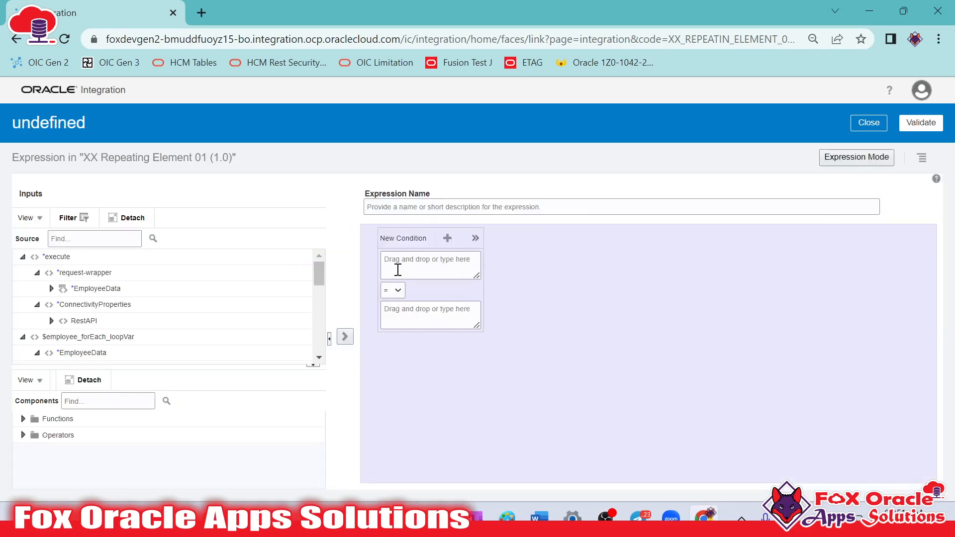
pyautogui.click(422, 270)
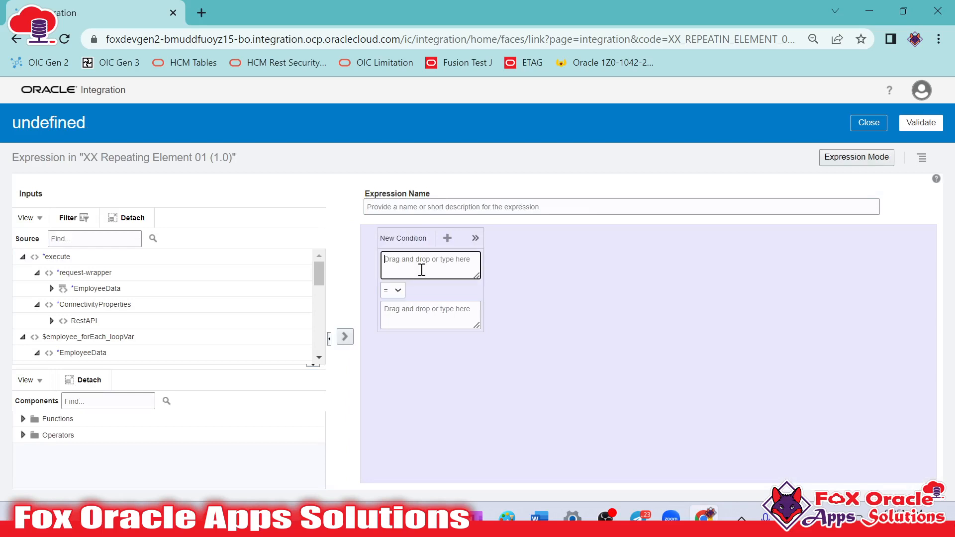
pyautogui.click(319, 358)
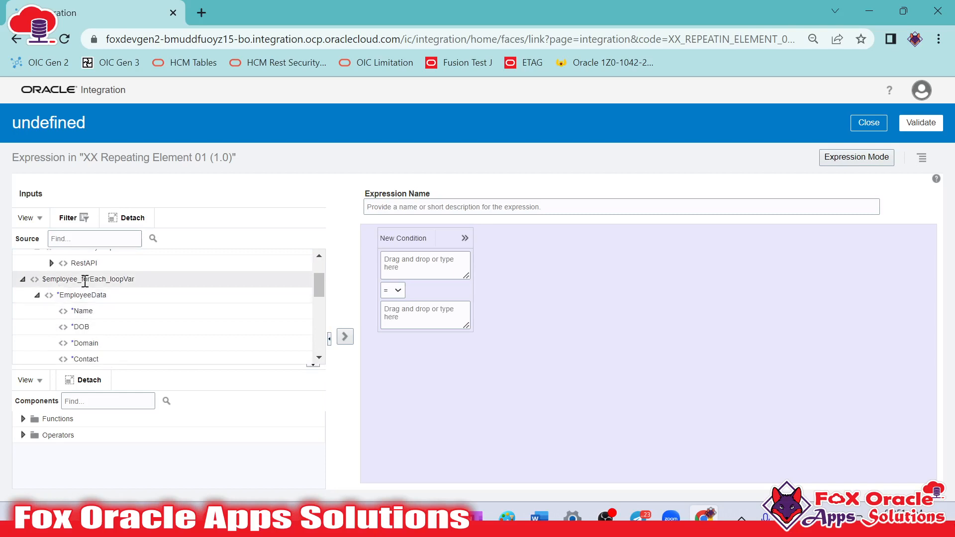
pyautogui.moveTo(107, 282)
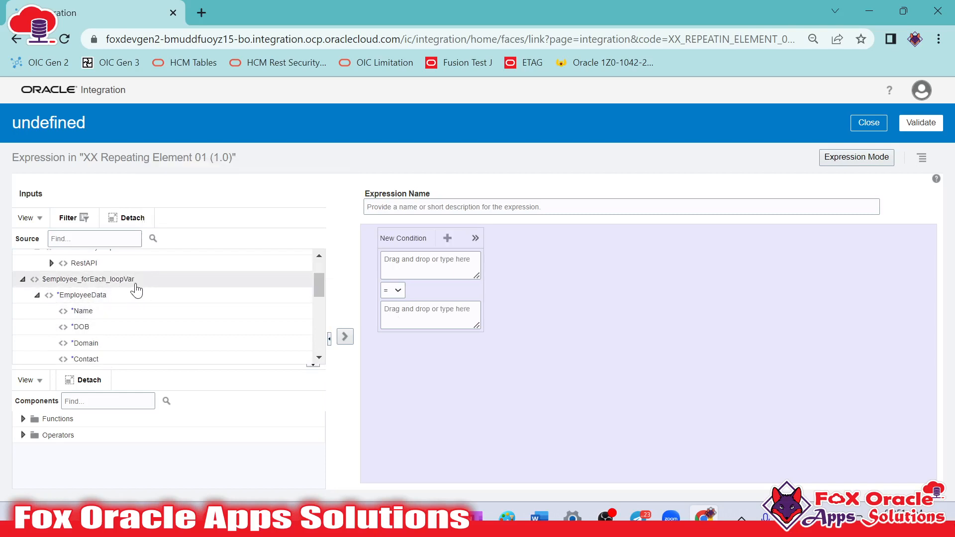
pyautogui.click(319, 357)
pyautogui.moveTo(98, 312); pyautogui.dragTo(406, 263)
pyautogui.click(417, 317)
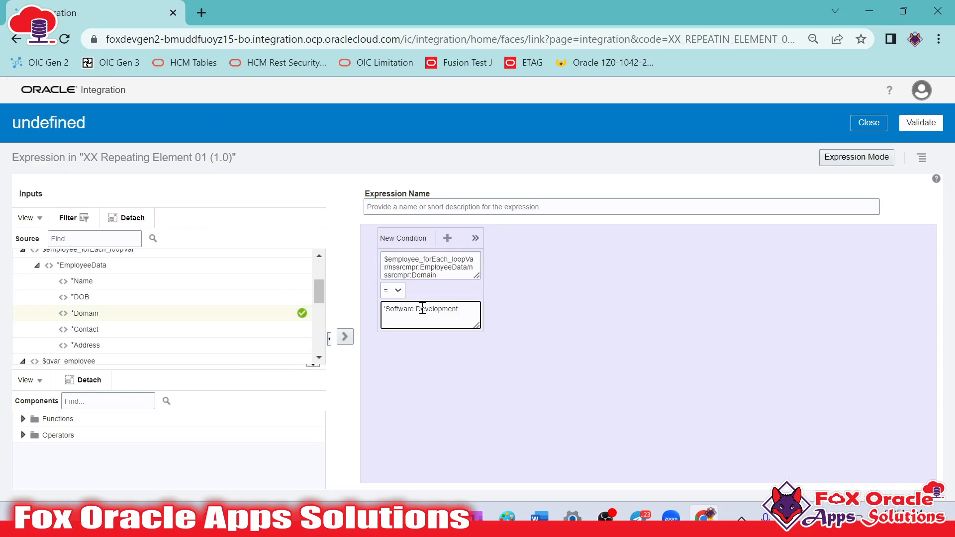
# Name the route expression software developer, validate it and return to the integration canvas
pyautogui.click(558, 204)
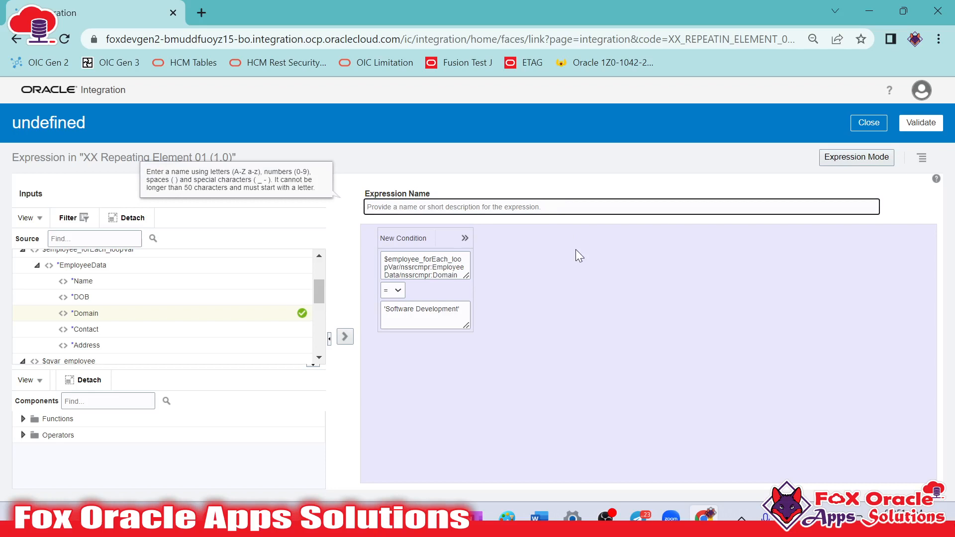
pyautogui.write('sfo')
pyautogui.press('BackSpace')
pyautogui.press('BackSpace')
pyautogui.press('BackSpace')
pyautogui.write('software developer')
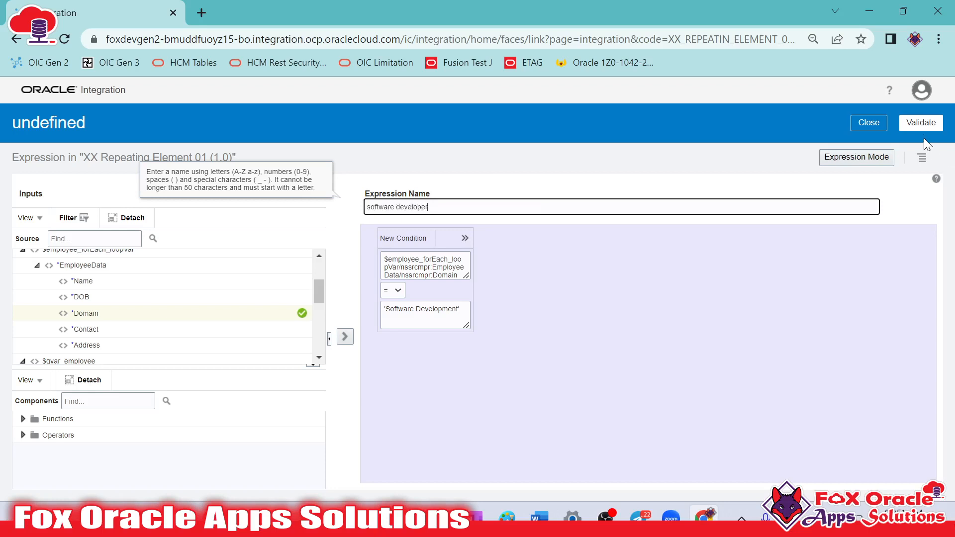
pyautogui.click(918, 125)
pyautogui.click(868, 144)
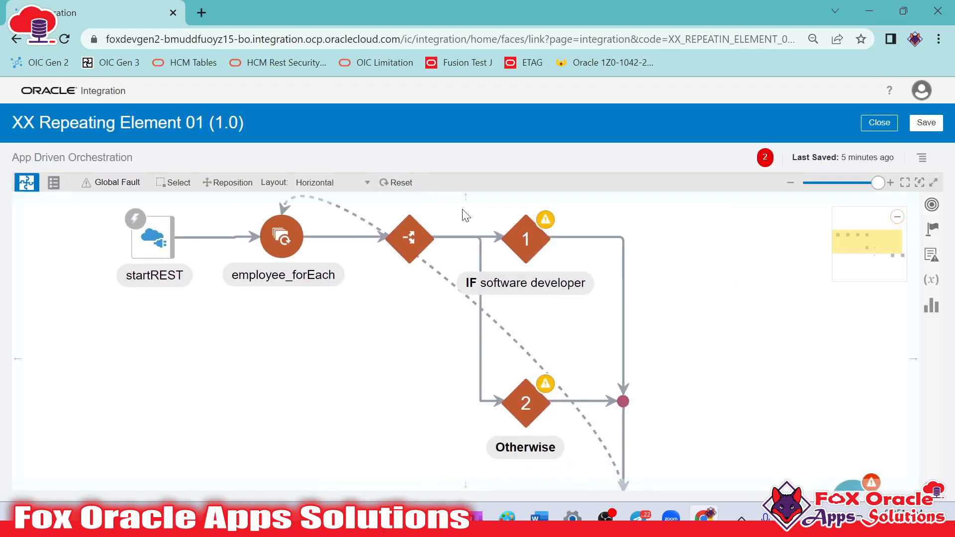
# Review the software developer and Otherwise routes of the Switch against the request payload in Notepad++, and return to Oracle Integration
pyautogui.hotkey('ctrl', '-')
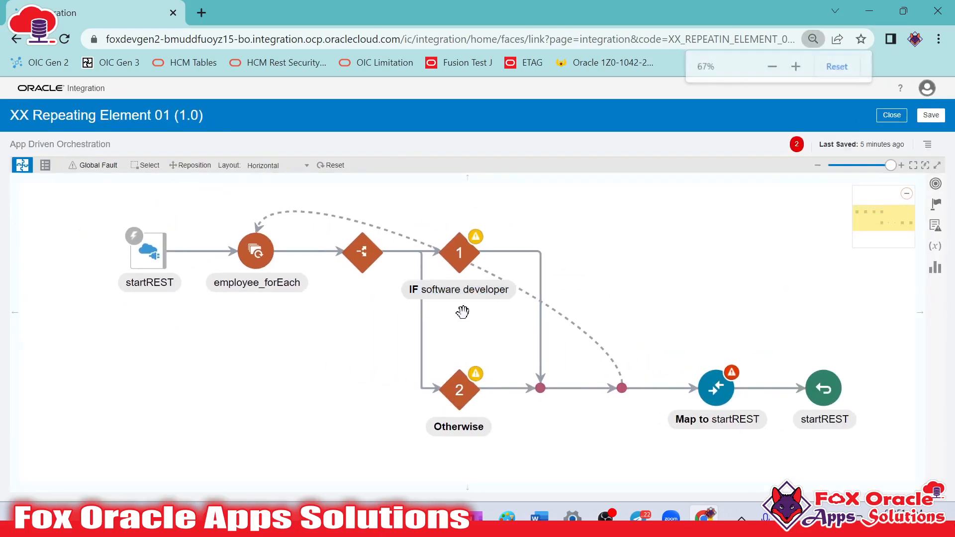
pyautogui.click(459, 254)
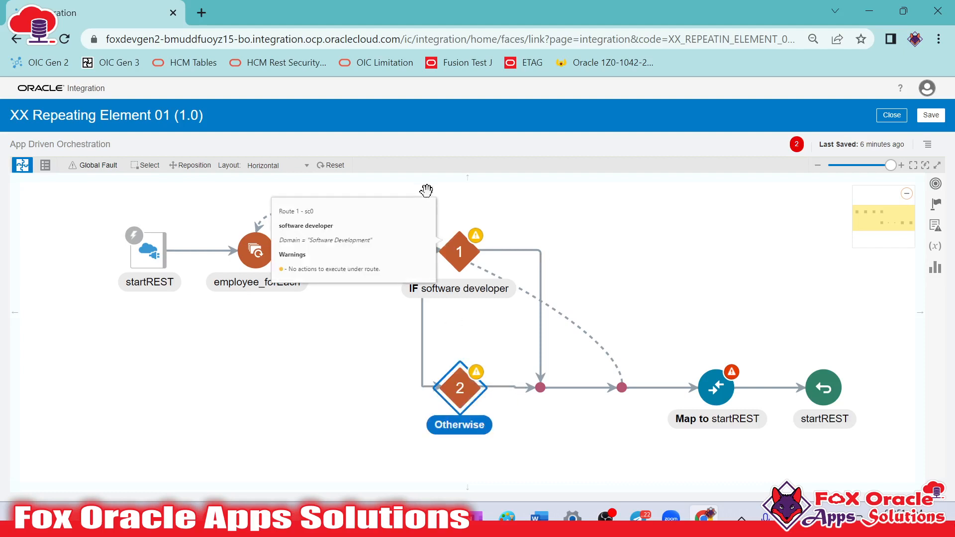
pyautogui.click(467, 253)
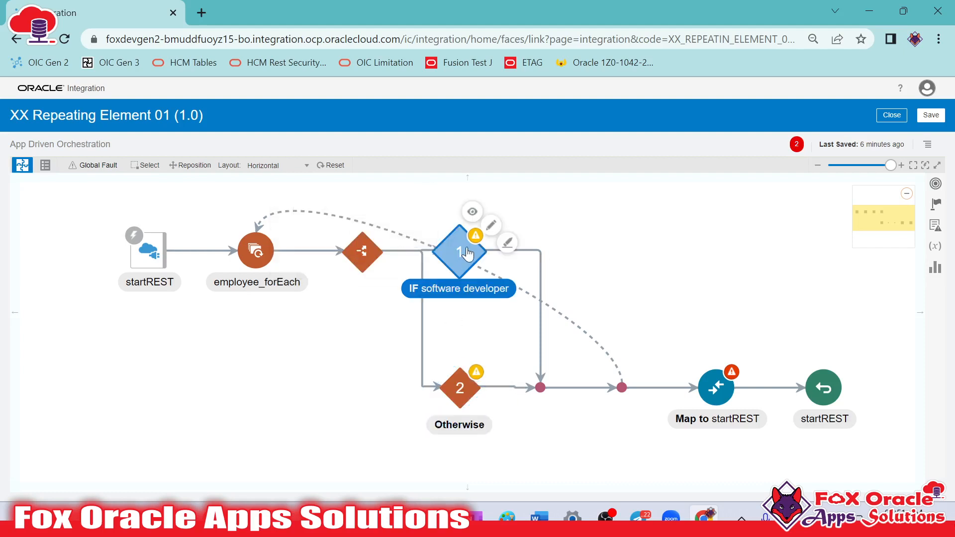
pyautogui.click(461, 404)
pyautogui.click(468, 254)
pyautogui.click(286, 252)
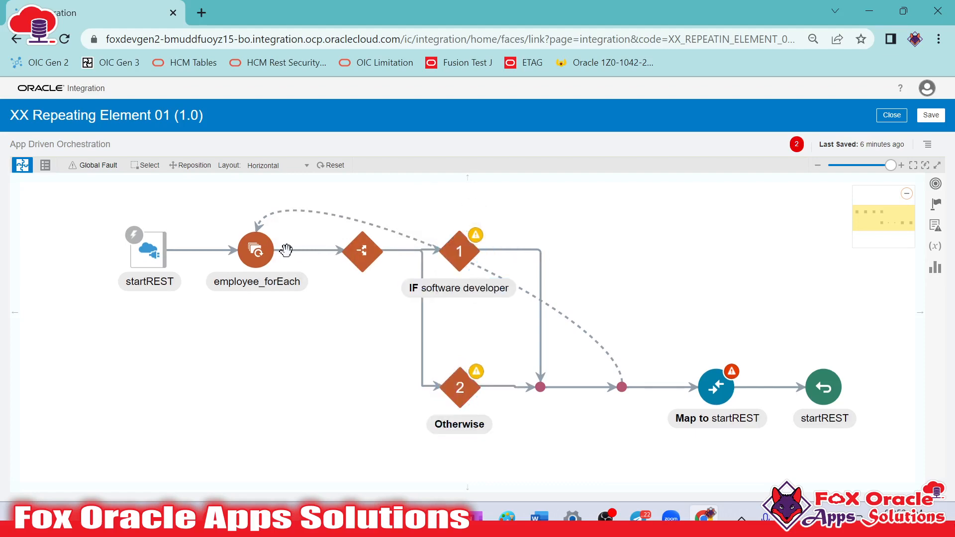
pyautogui.hotkey('alt', 'Tab')
pyautogui.click(329, 199)
pyautogui.hotkey('alt', 'Tab')
# Add a Data Stitch action named updateStudentDetails_stitch to the software developer route and open its configuration
pyautogui.moveTo(582, 278); pyautogui.dragTo(537, 275)
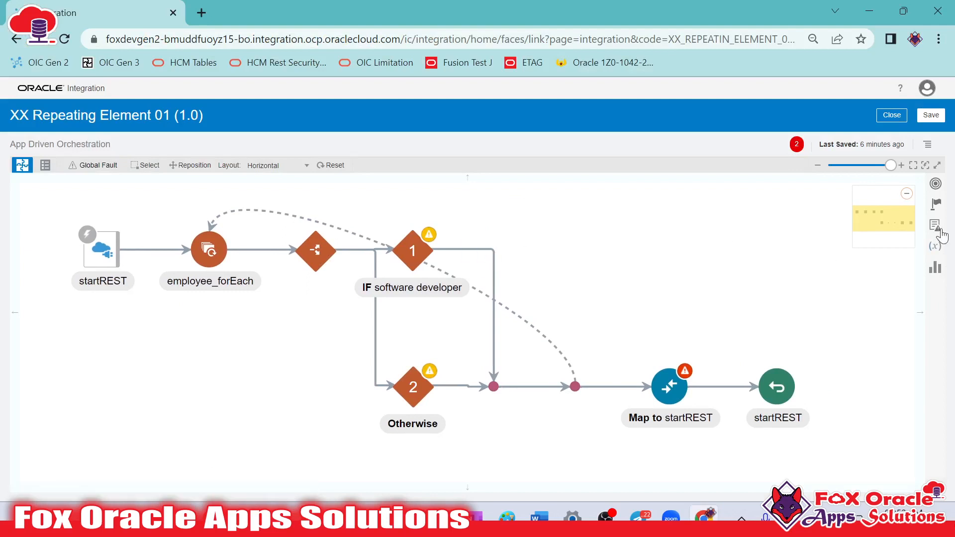
pyautogui.click(937, 205)
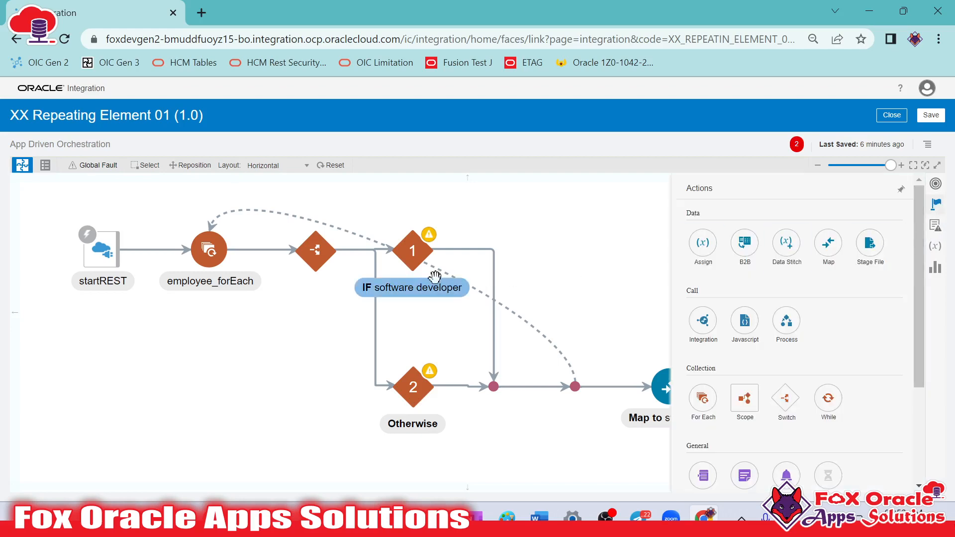
pyautogui.moveTo(786, 243); pyautogui.dragTo(475, 244)
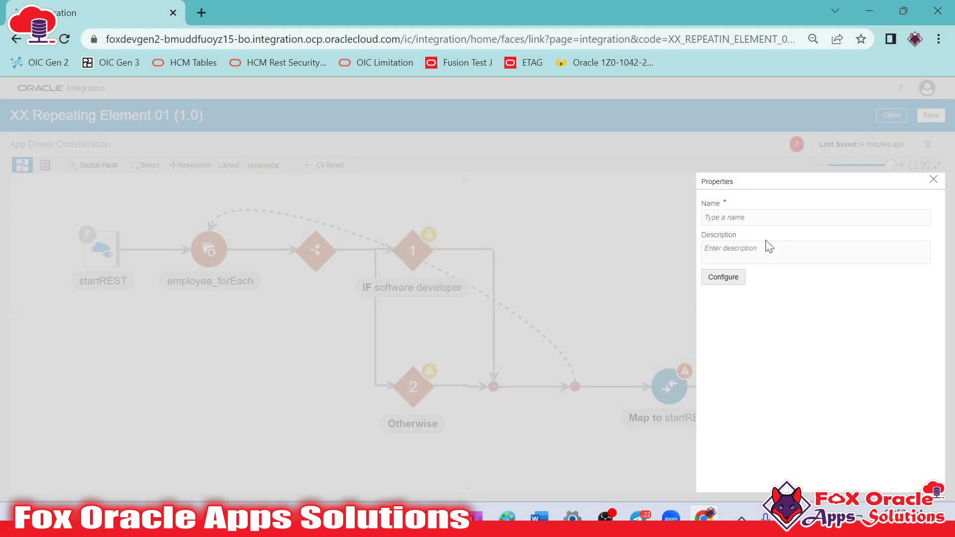
pyautogui.click(759, 219)
pyautogui.write('u')
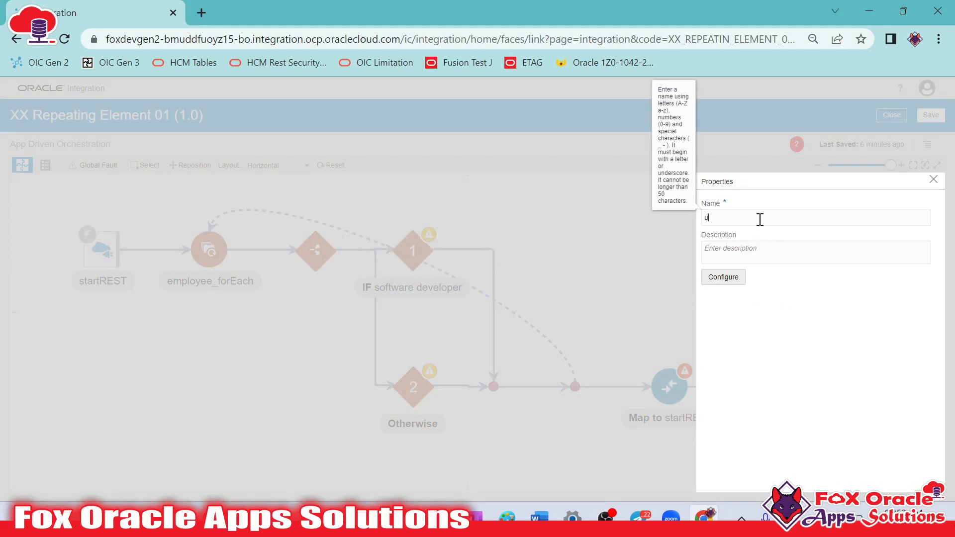
pyautogui.press('BackSpace')
pyautogui.write('updateStudentDetails_stitch')
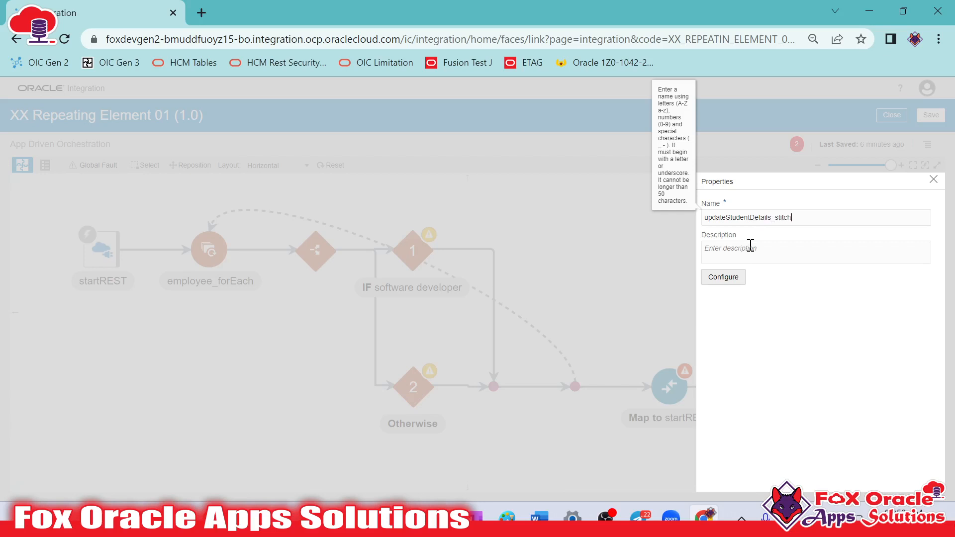
pyautogui.click(724, 277)
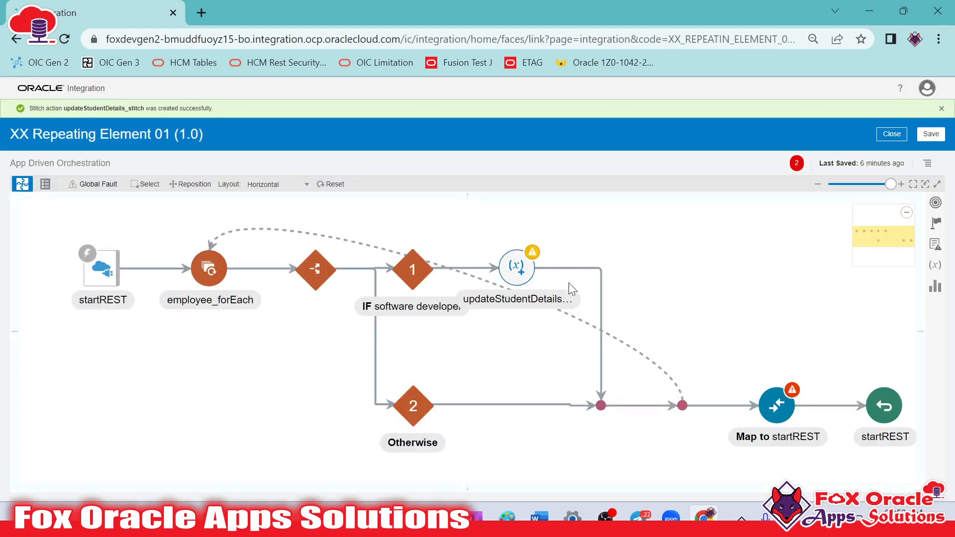
# Assign EmployeeData from $employee_forEach_loopVar to the gvar_employee ResponseData variable in the data stitch, and close its configuration
pyautogui.click(528, 282)
pyautogui.click(833, 263)
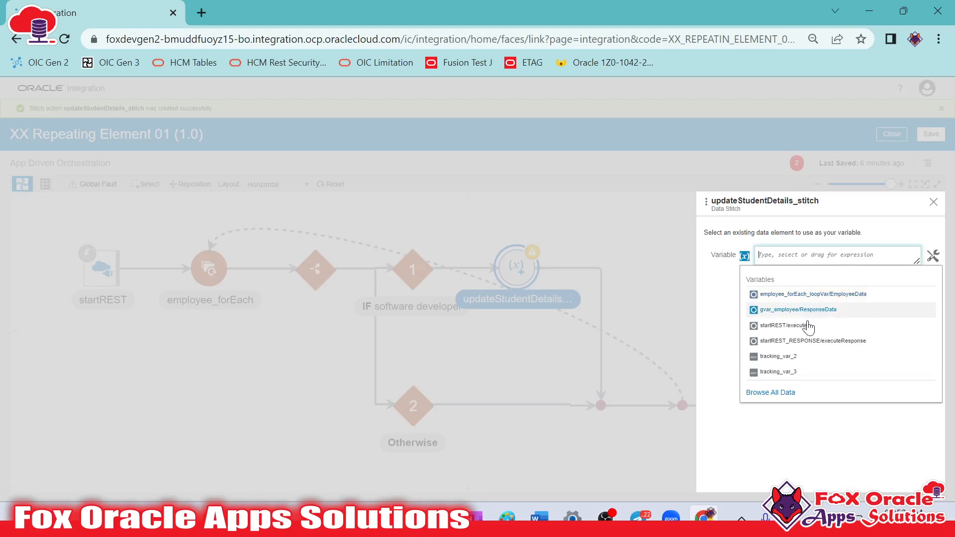
pyautogui.click(785, 313)
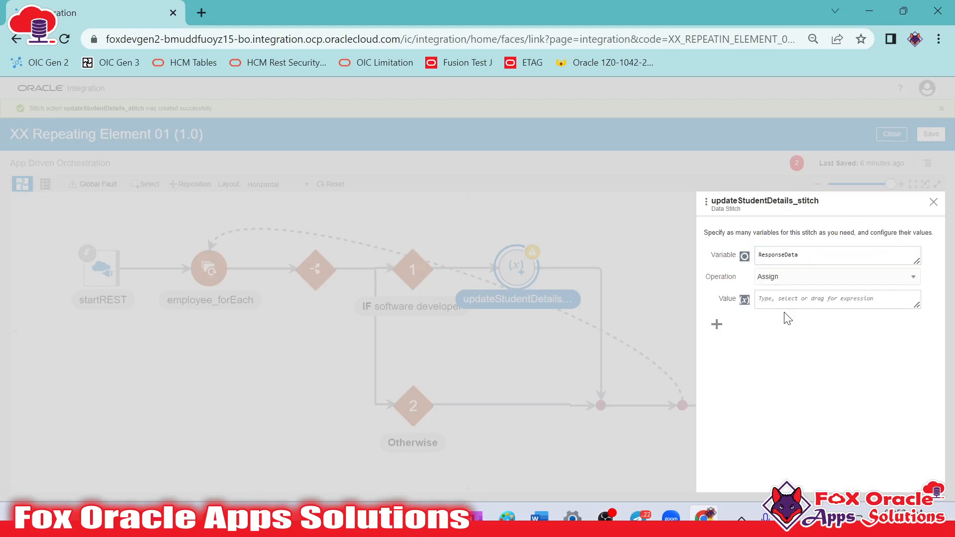
pyautogui.click(908, 301)
pyautogui.click(932, 301)
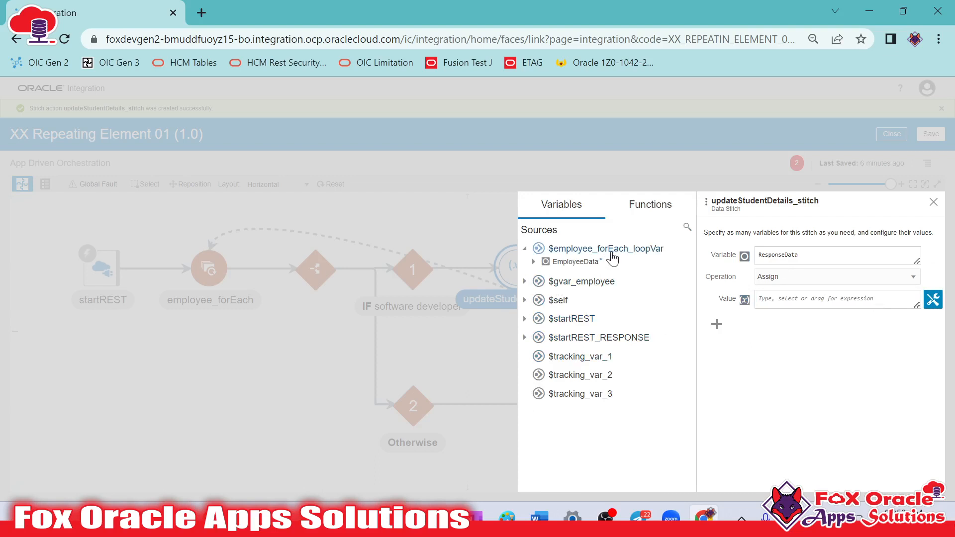
pyautogui.click(534, 262)
pyautogui.moveTo(572, 273); pyautogui.dragTo(796, 304)
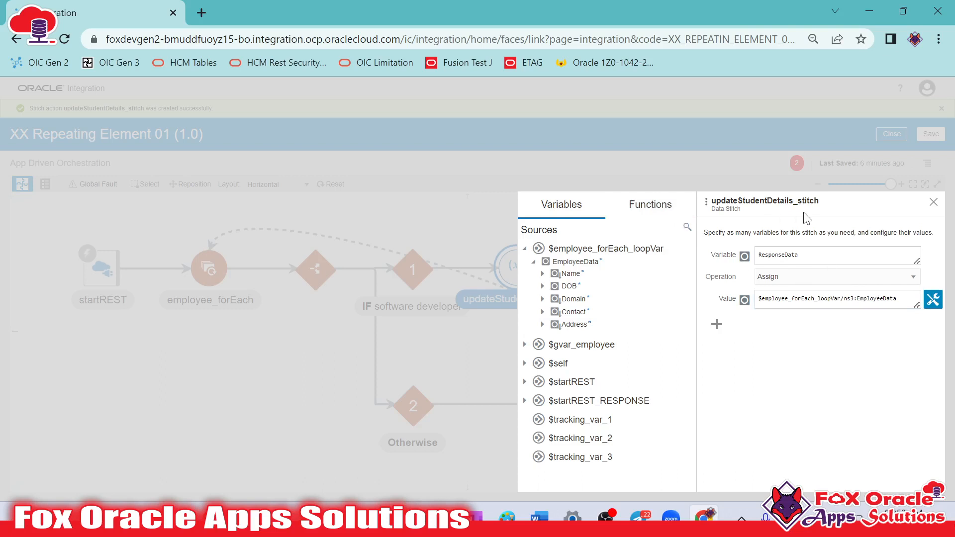
pyautogui.click(934, 203)
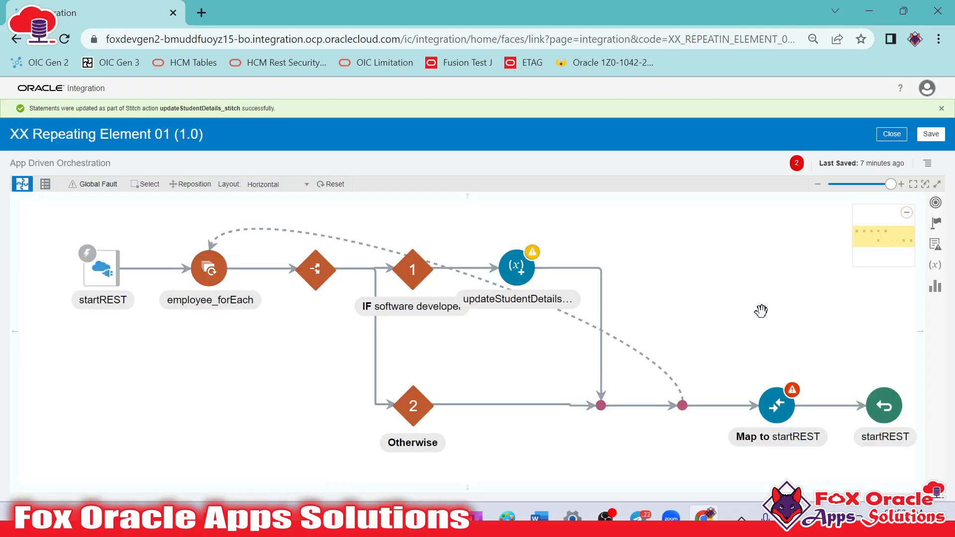
# Open the updateStudentDetails_stitch configuration and inspect the warning and available values for the ResponseData assignment
pyautogui.click(523, 270)
pyautogui.click(548, 248)
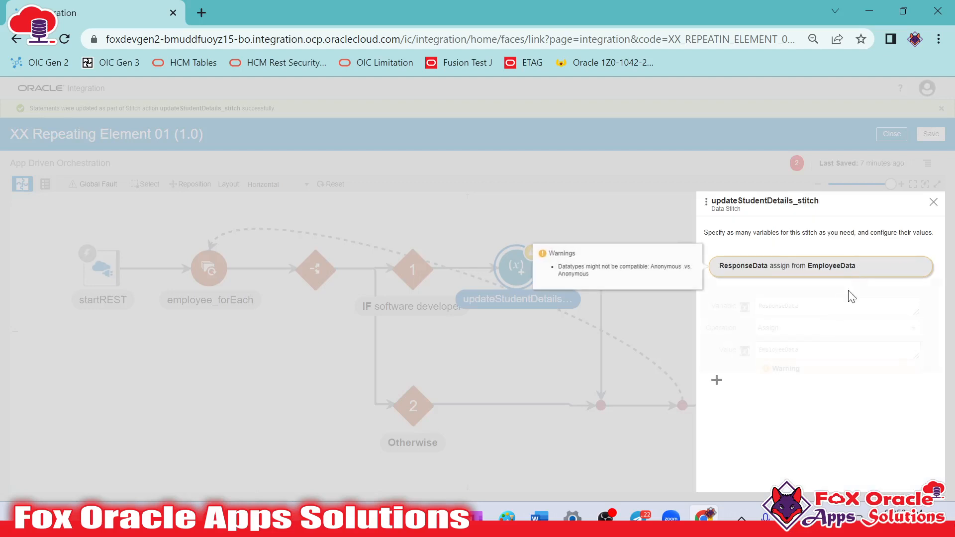
pyautogui.click(858, 271)
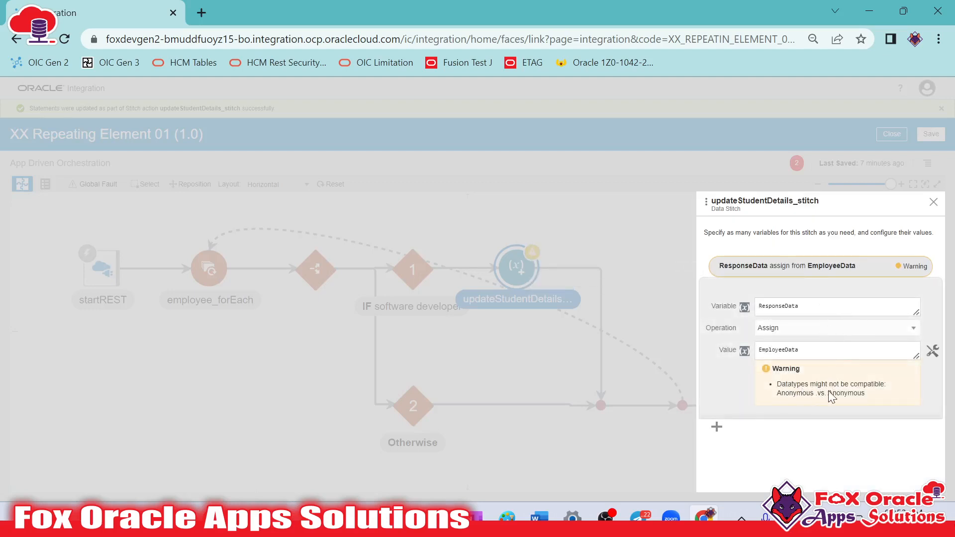
pyautogui.click(808, 347)
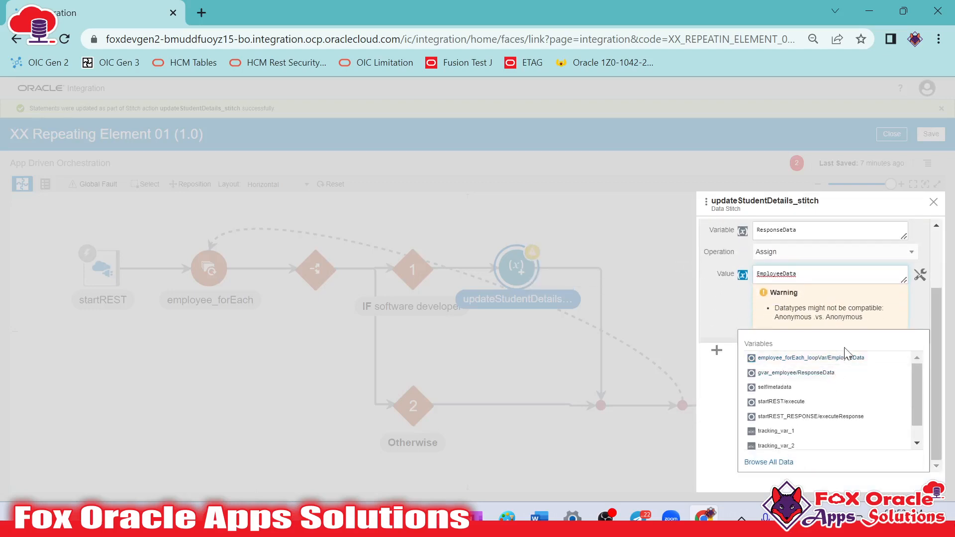
pyautogui.scroll(2, 811, 279)
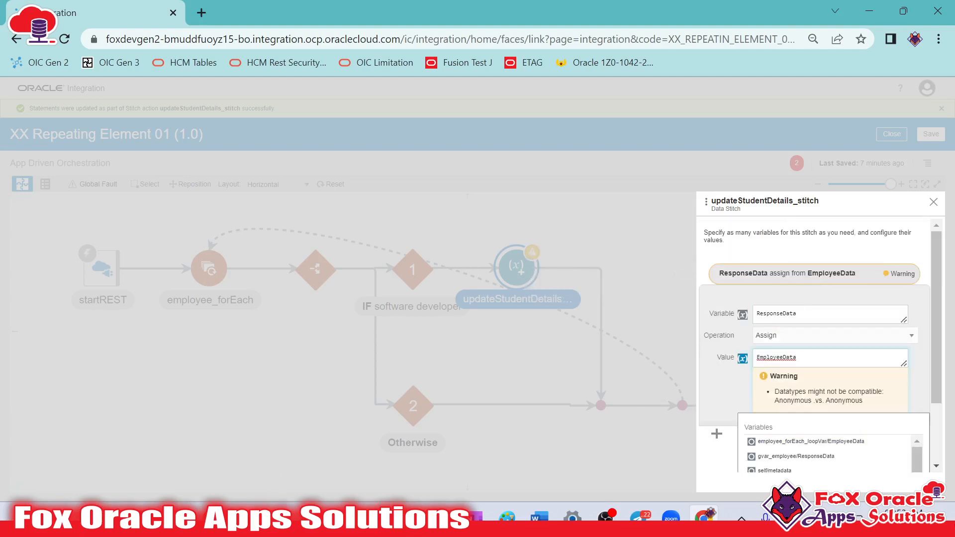
# Compare the ResponseData element with EmployeeData in Request Payload.txt in Notepad++, and return to Oracle Integration
pyautogui.click(266, 516)
pyautogui.scroll(-9, 284, 238)
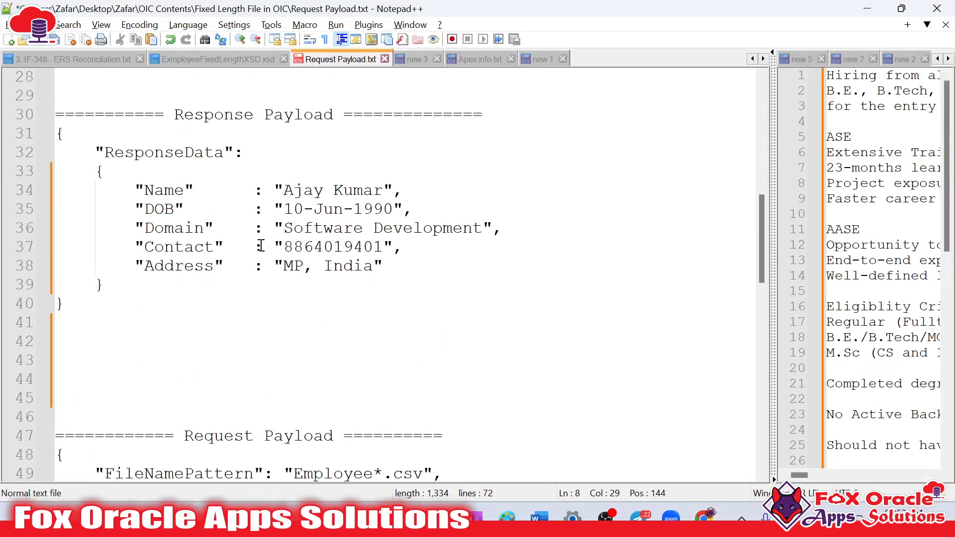
pyautogui.doubleClick(155, 154)
pyautogui.scroll(9, 252, 239)
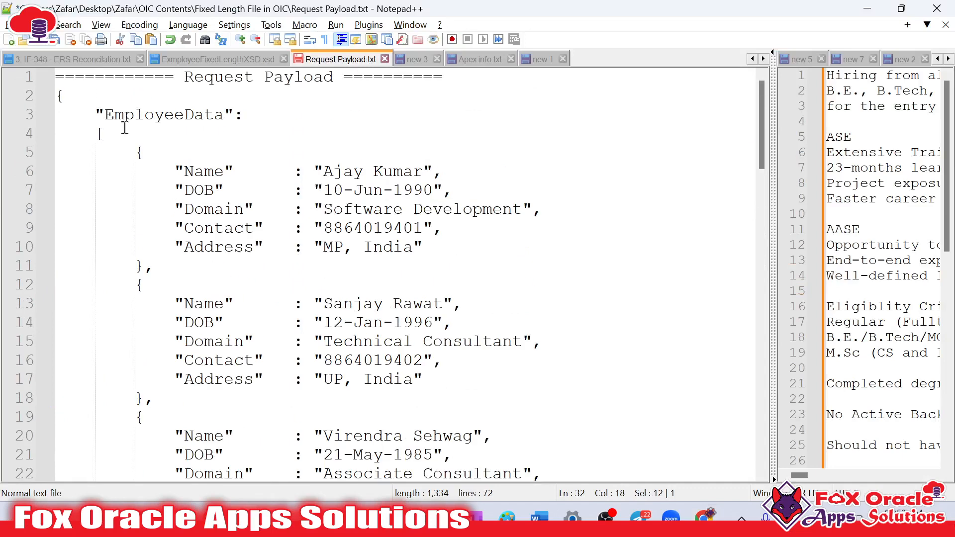
pyautogui.click(173, 115)
pyautogui.scroll(-9, 291, 239)
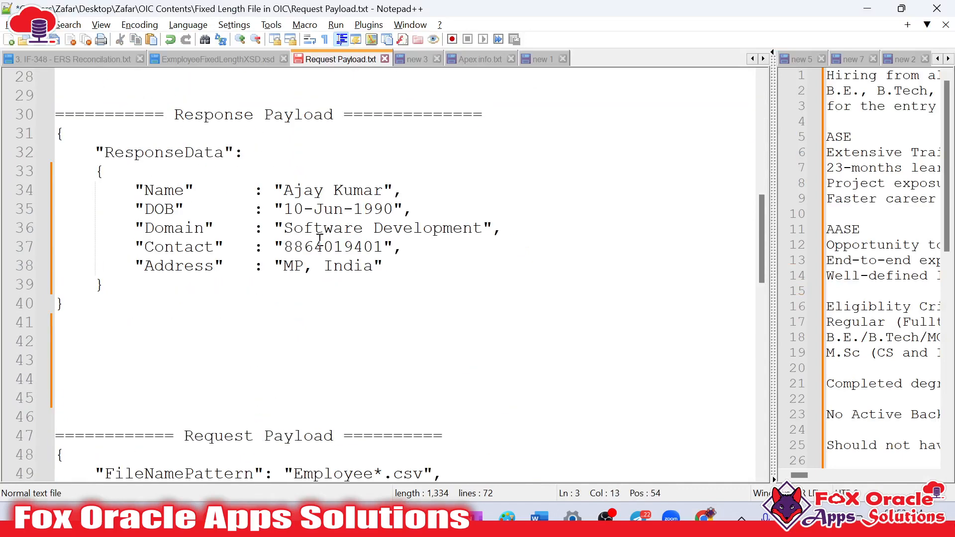
pyautogui.hotkey('alt', 'Tab')
# Reassign EmployeeData from $employee_forEach_loopVar as the value of the ResponseData statement in the data stitch
pyautogui.click(838, 371)
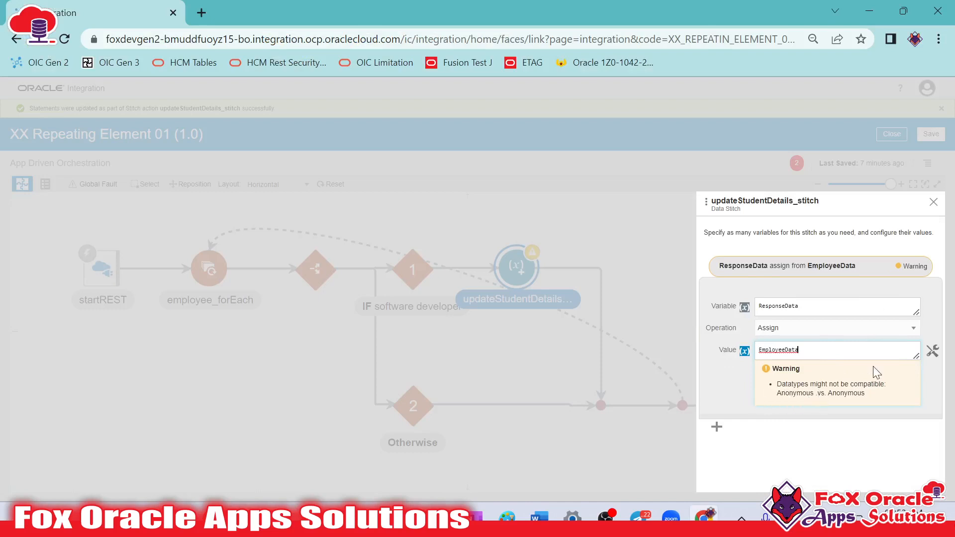
pyautogui.click(831, 351)
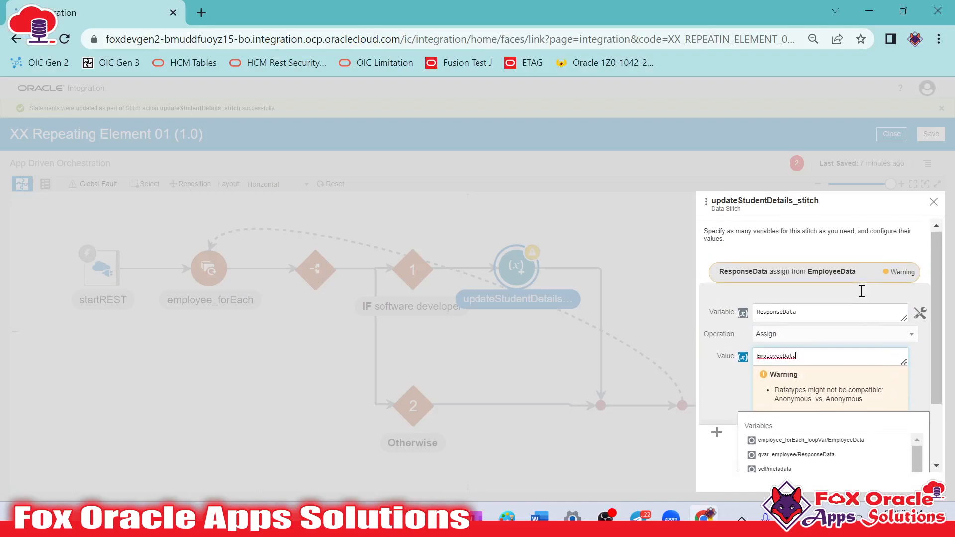
pyautogui.click(900, 315)
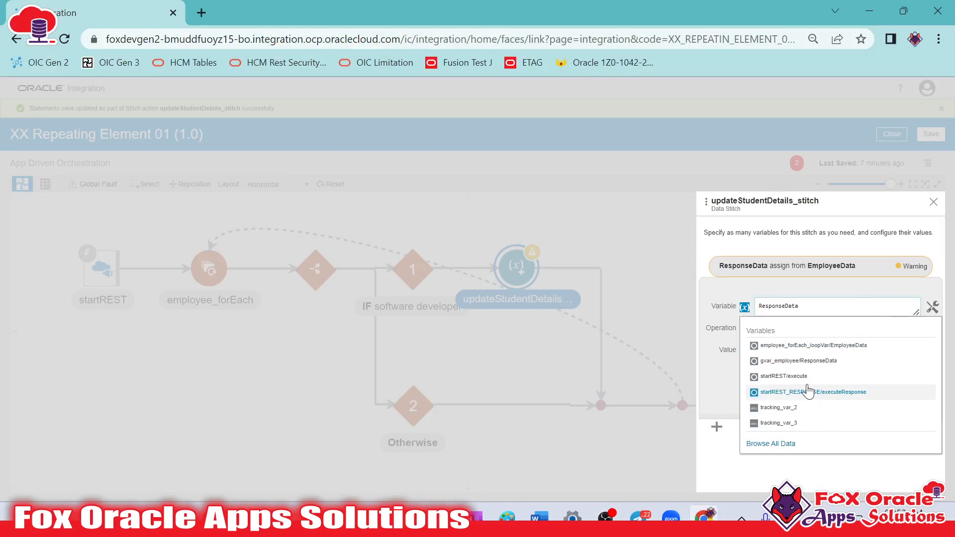
pyautogui.click(772, 444)
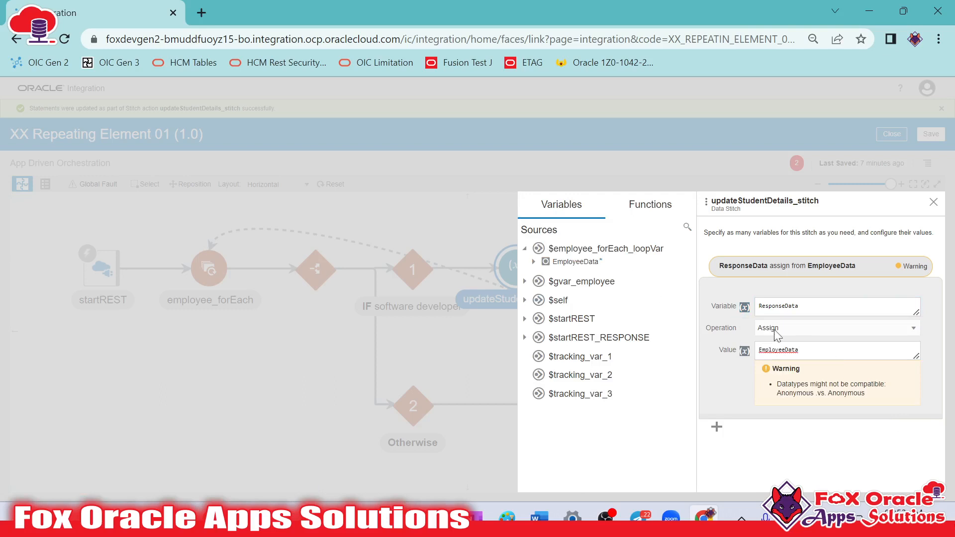
pyautogui.click(833, 352)
pyautogui.scroll(2, 765, 325)
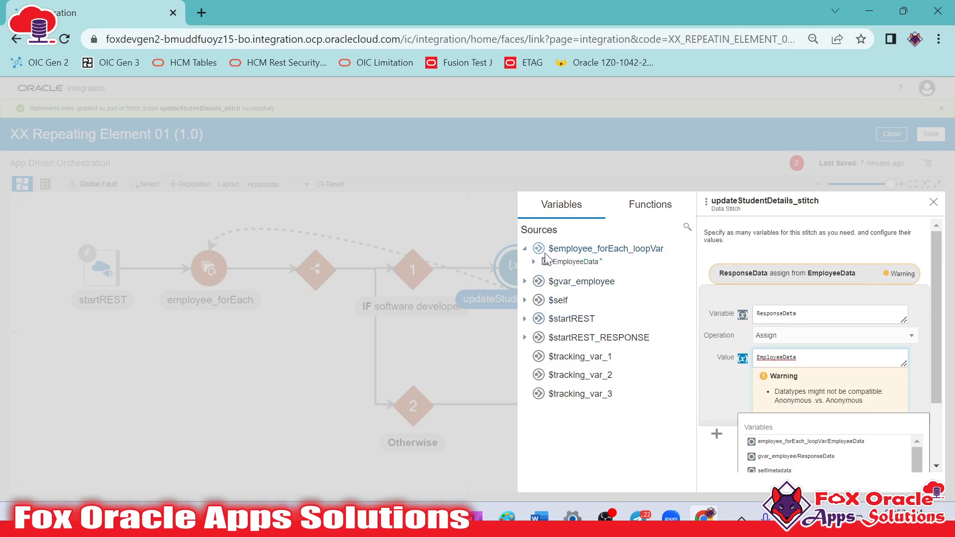
pyautogui.moveTo(567, 267); pyautogui.dragTo(795, 365)
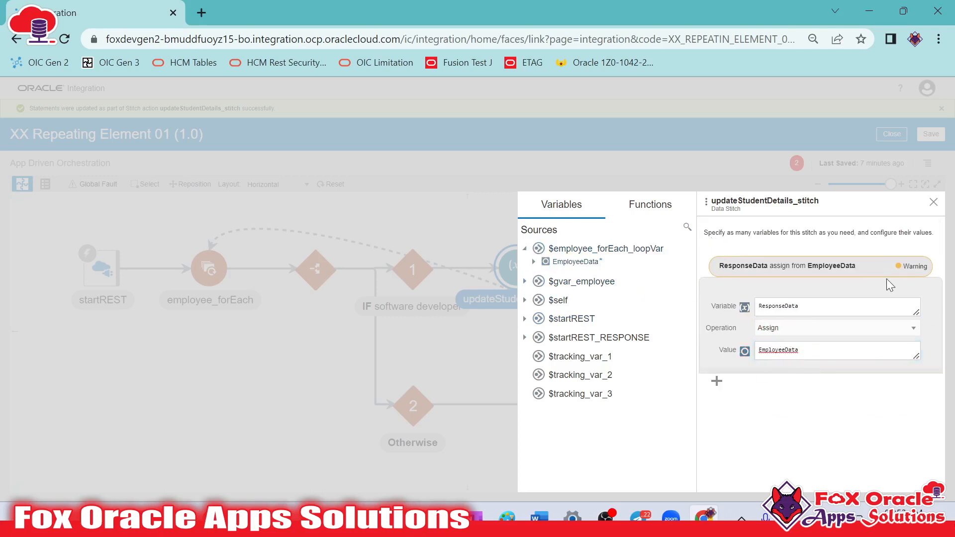
# Add a second statement to the data stitch targeting gvar_employee/ResponseData, and check the operations offered for the first statement
pyautogui.click(791, 276)
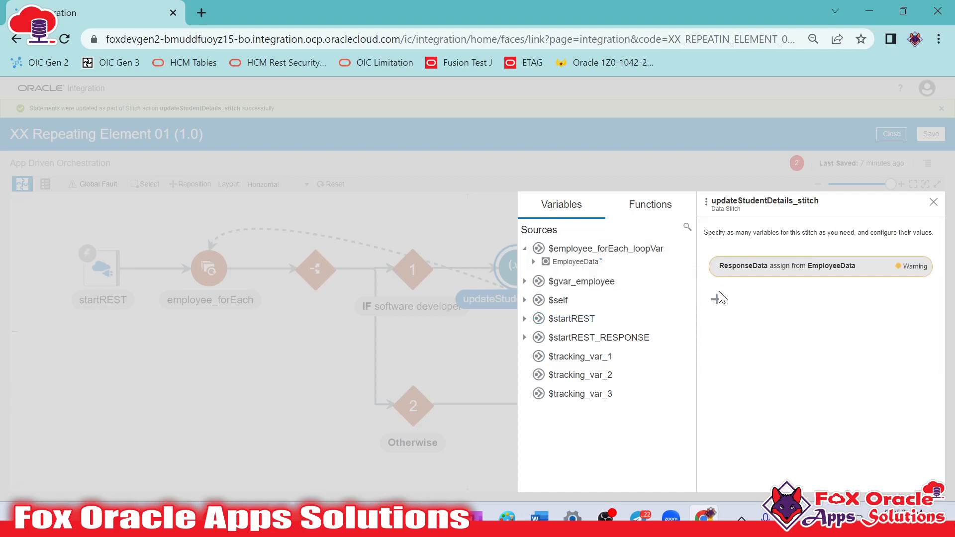
pyautogui.click(718, 301)
pyautogui.scroll(-1, 816, 365)
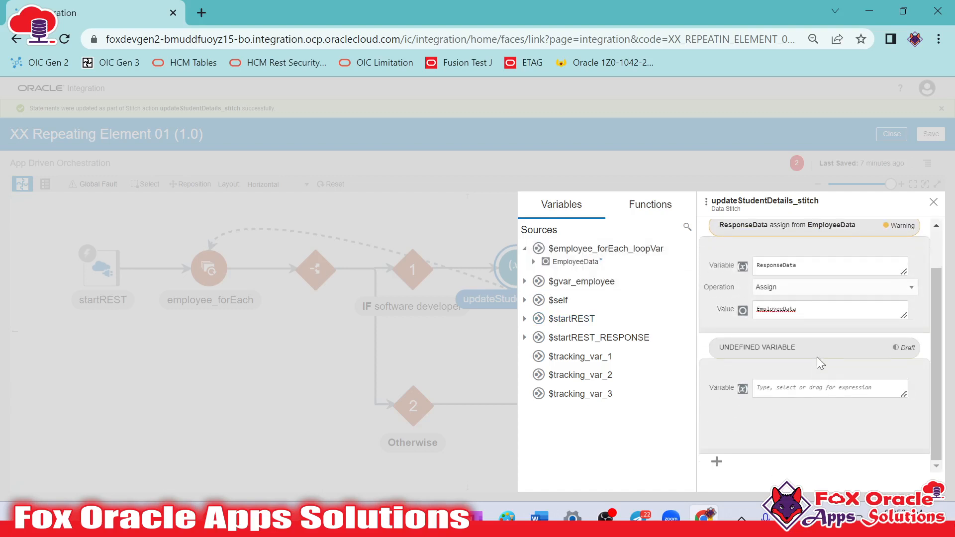
pyautogui.click(821, 414)
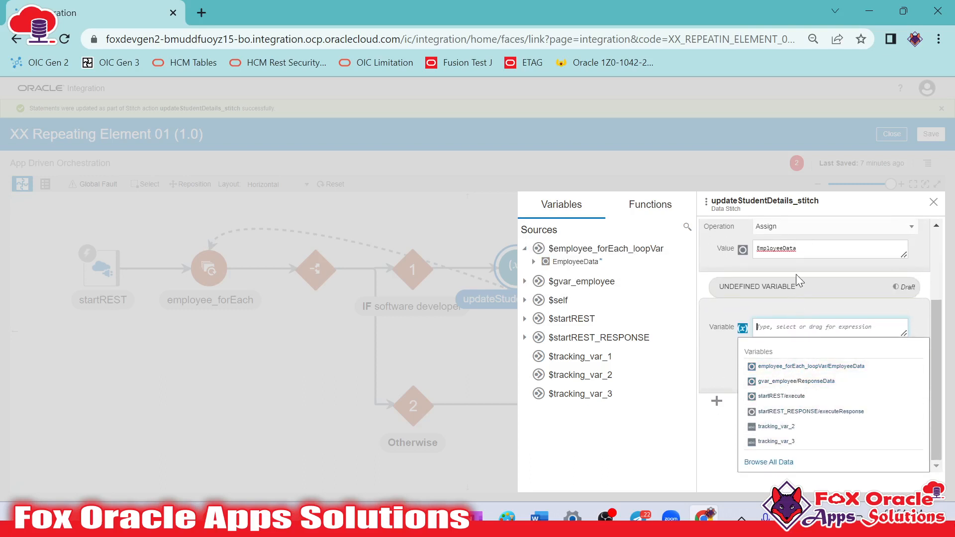
pyautogui.scroll(2, 811, 301)
pyautogui.click(803, 302)
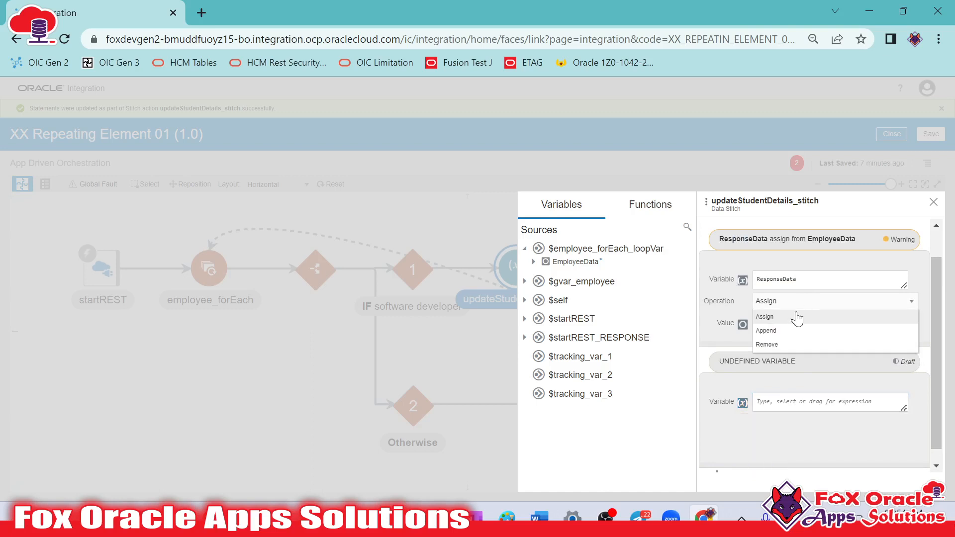
pyautogui.click(807, 303)
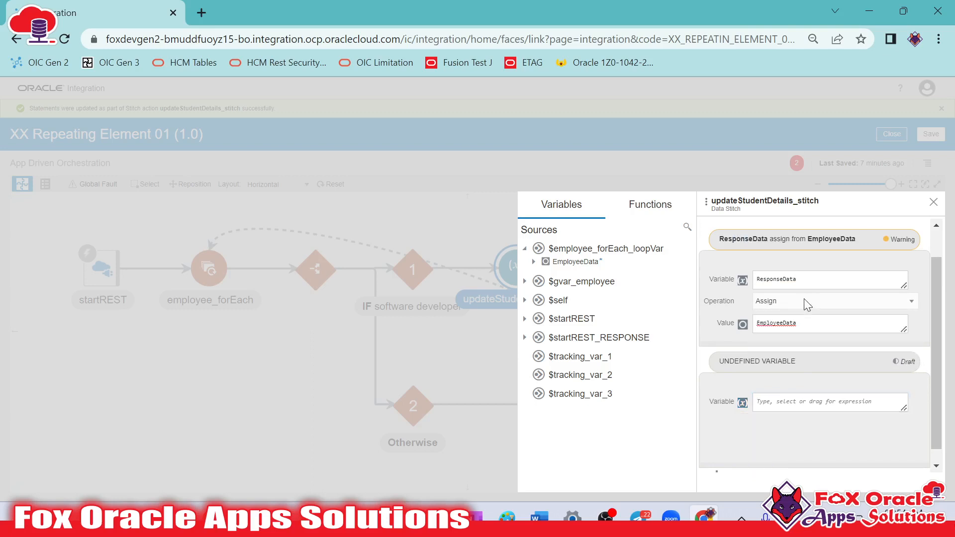
pyautogui.click(807, 303)
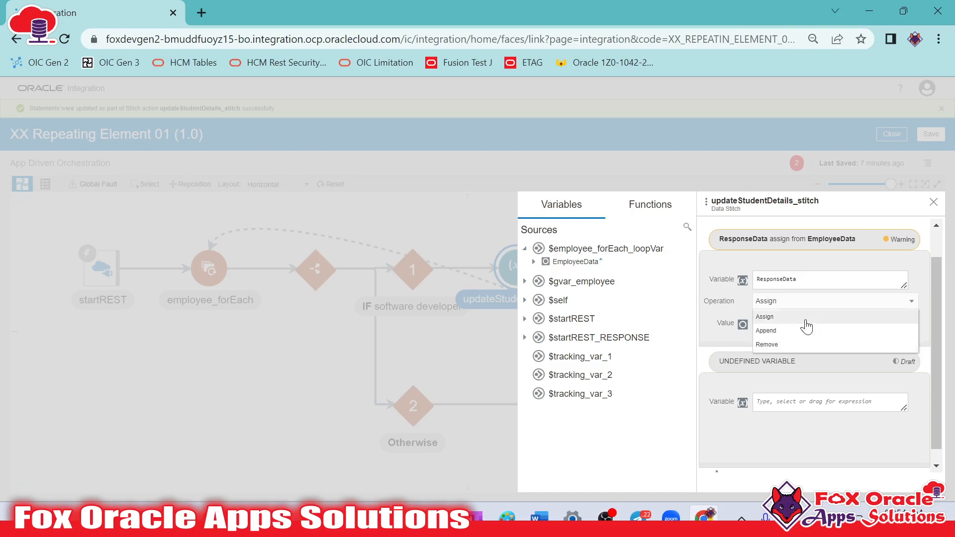
pyautogui.click(811, 401)
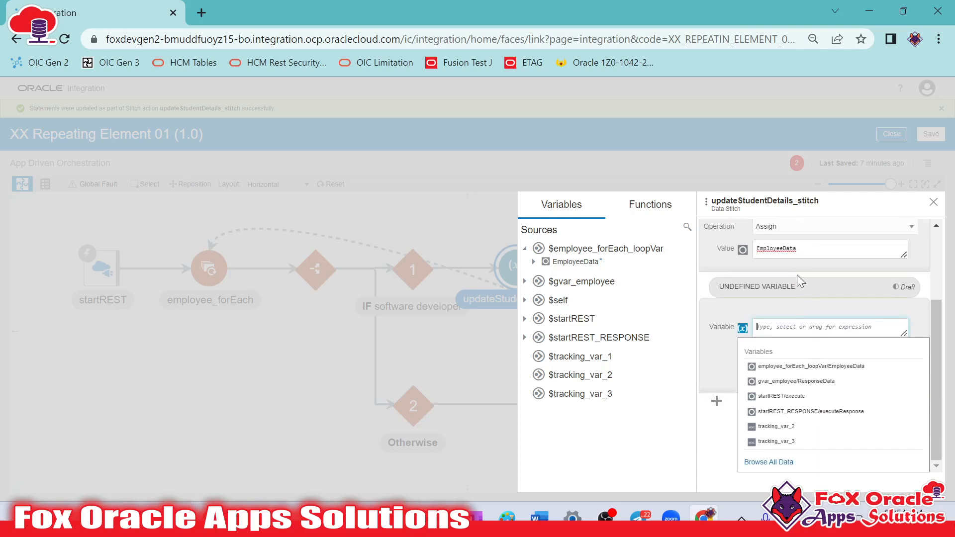
pyautogui.click(774, 381)
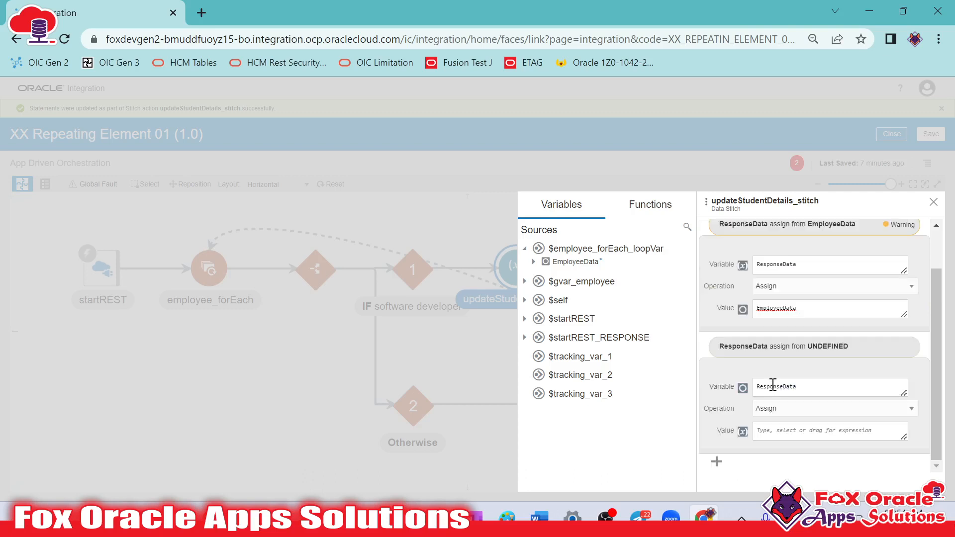
# Delete the second ResponseData statement, which has no value, from the data stitch and close its configuration
pyautogui.click(816, 309)
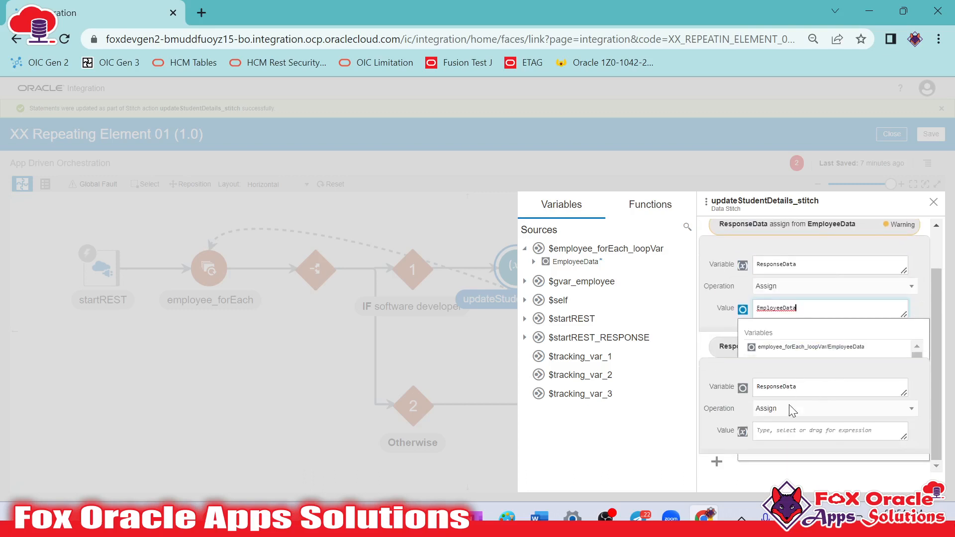
pyautogui.click(815, 419)
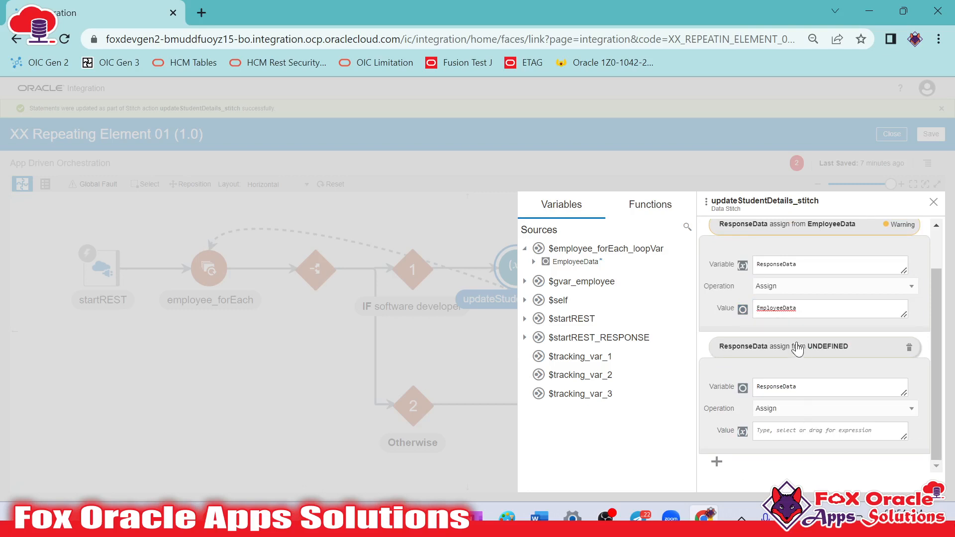
pyautogui.click(801, 389)
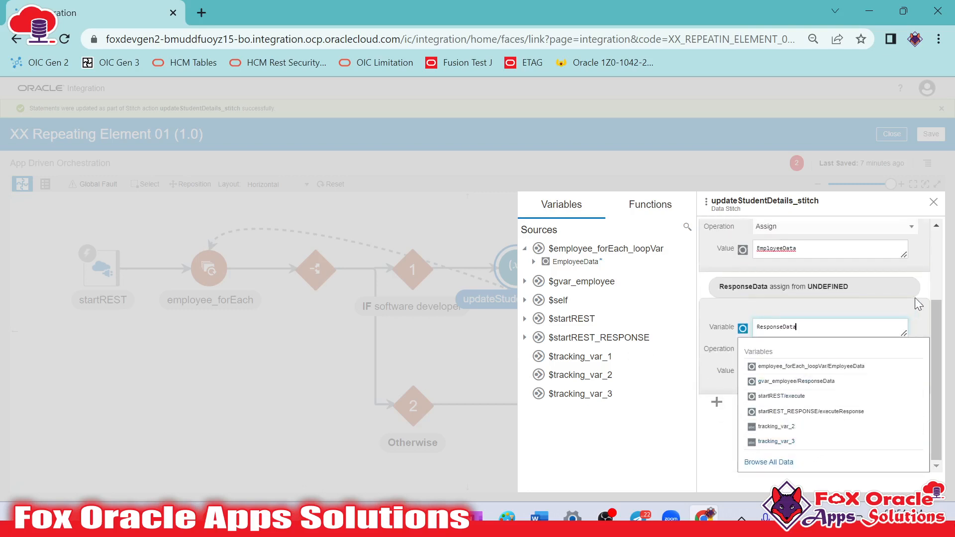
pyautogui.click(907, 381)
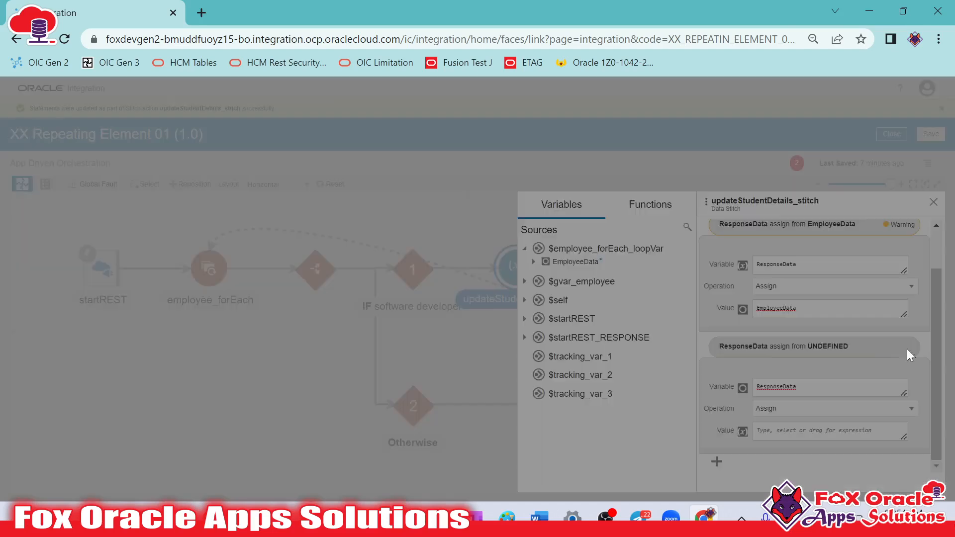
pyautogui.click(907, 349)
pyautogui.click(852, 381)
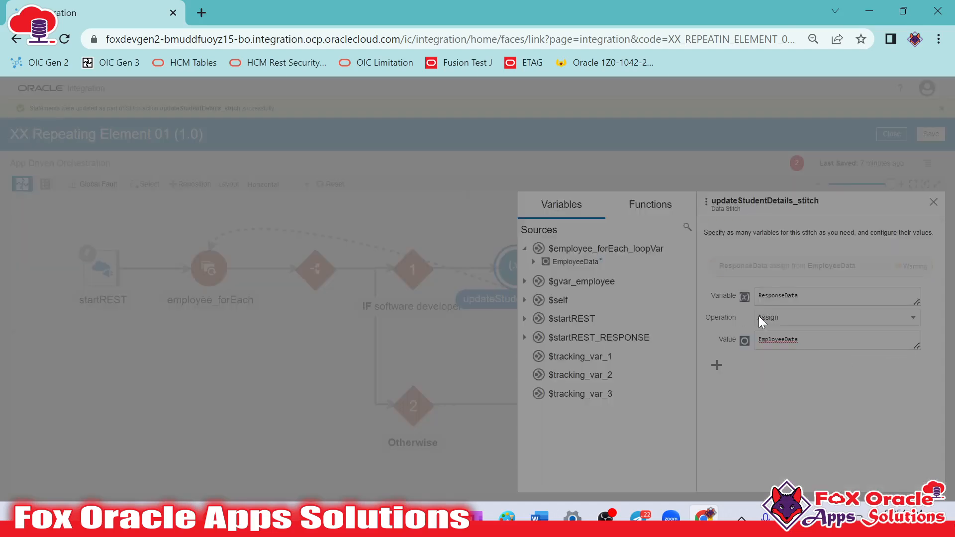
pyautogui.click(425, 335)
pyautogui.click(512, 342)
# Save the integration, and recheck the ResponseData assignment in updateStudentDetails_stitch before closing its configuration
pyautogui.click(926, 134)
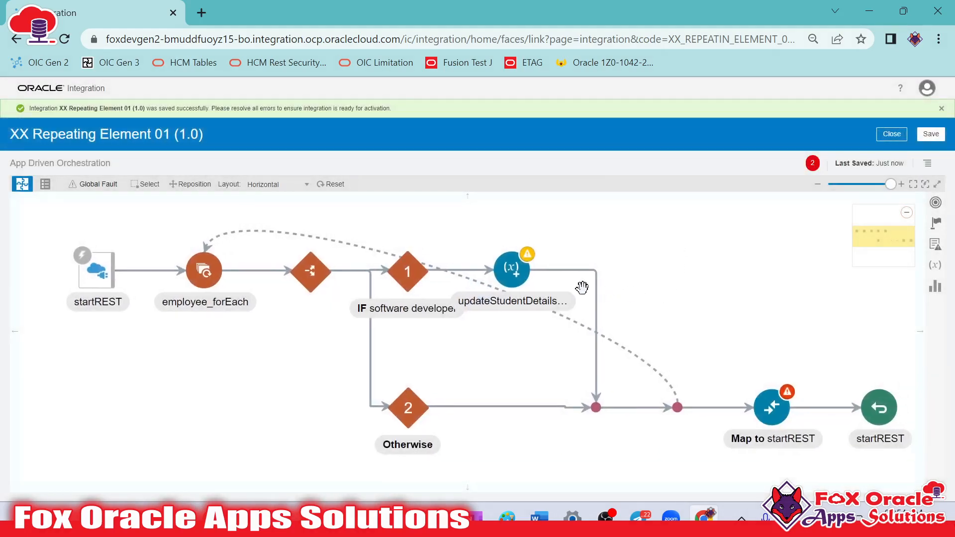
pyautogui.click(513, 270)
pyautogui.click(544, 247)
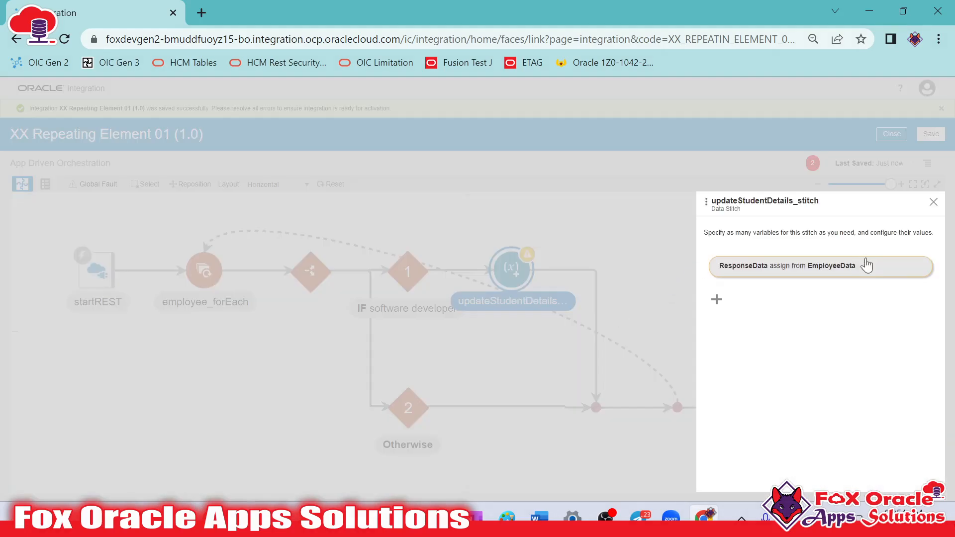
pyautogui.click(614, 306)
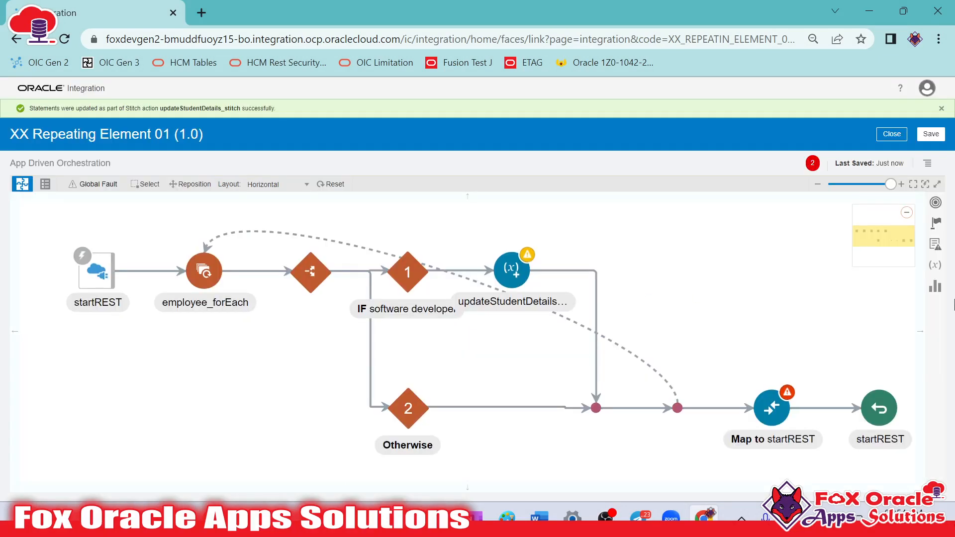
# Add a global variable named gvar_employee2 with the type Object
pyautogui.click(937, 266)
pyautogui.click(724, 286)
pyautogui.moveTo(799, 279); pyautogui.dragTo(661, 280)
pyautogui.write('gvar_employee2')
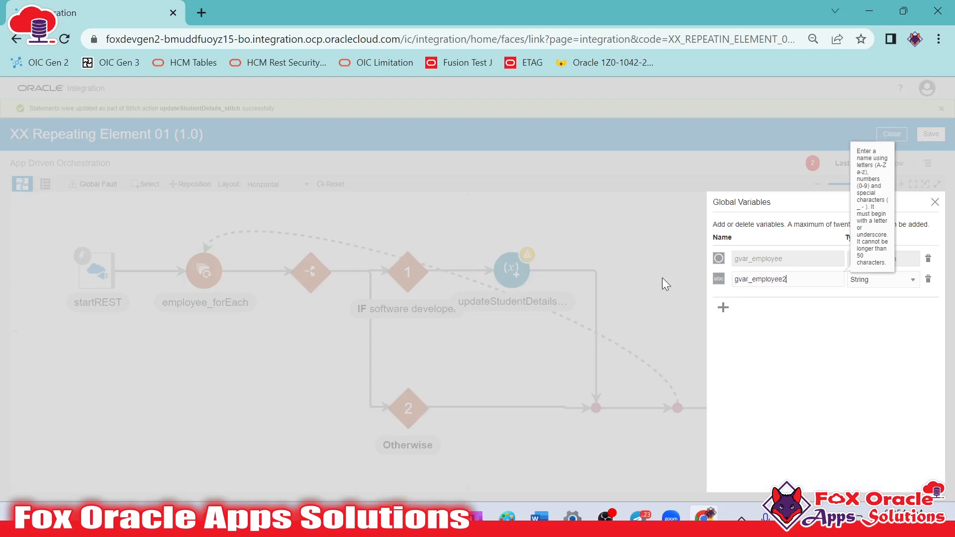
pyautogui.click(889, 280)
pyautogui.click(866, 351)
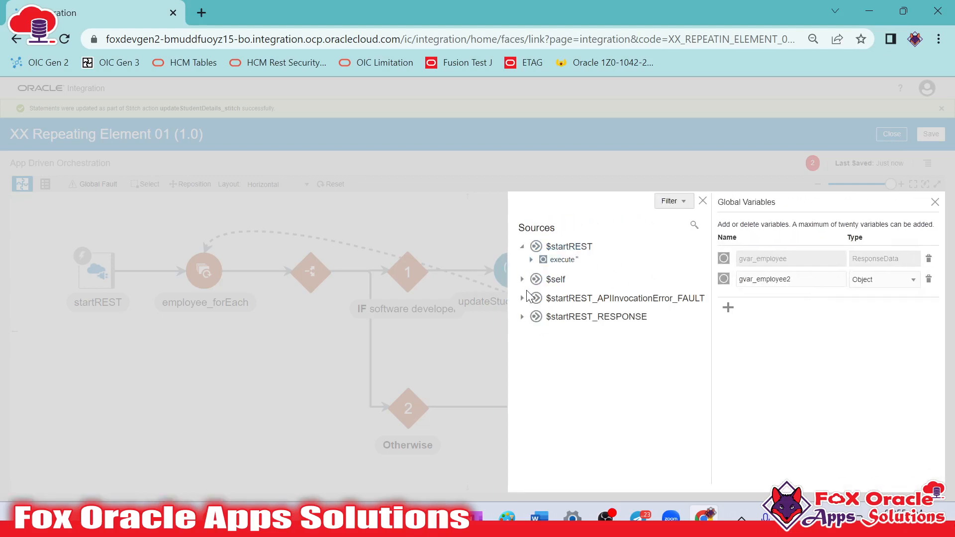
# Base gvar_employee2 on EmployeeData under the $startREST request-wrapper, and close the global variables
pyautogui.click(531, 260)
pyautogui.click(540, 272)
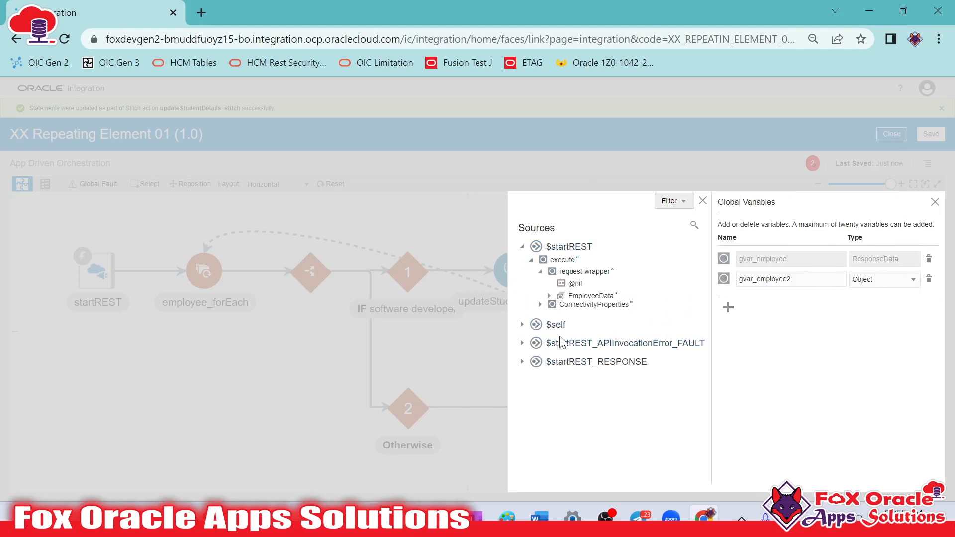
pyautogui.click(548, 297)
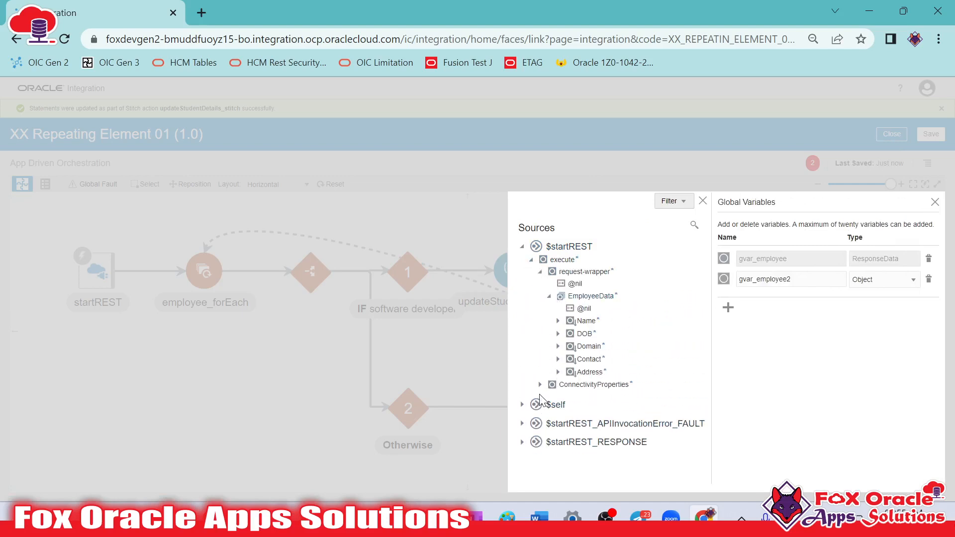
pyautogui.click(587, 297)
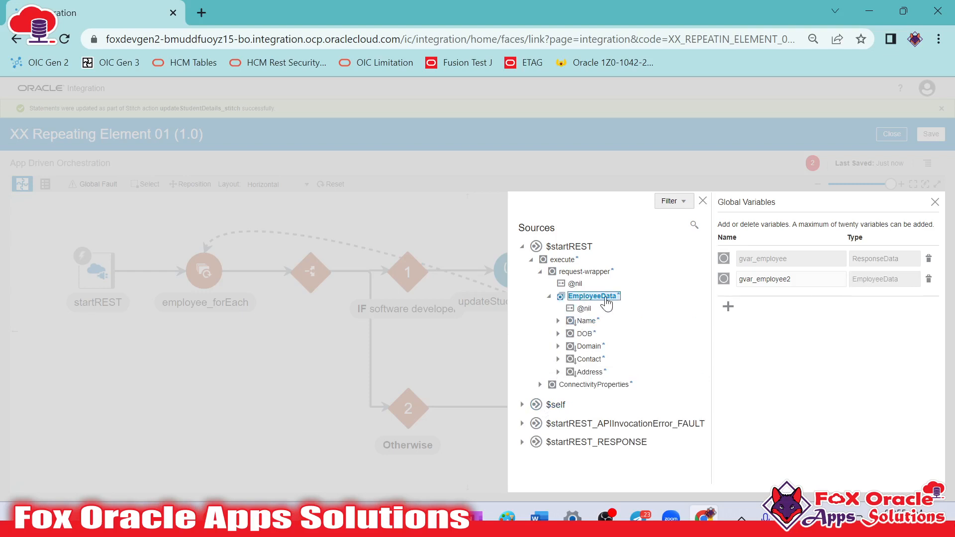
pyautogui.click(935, 203)
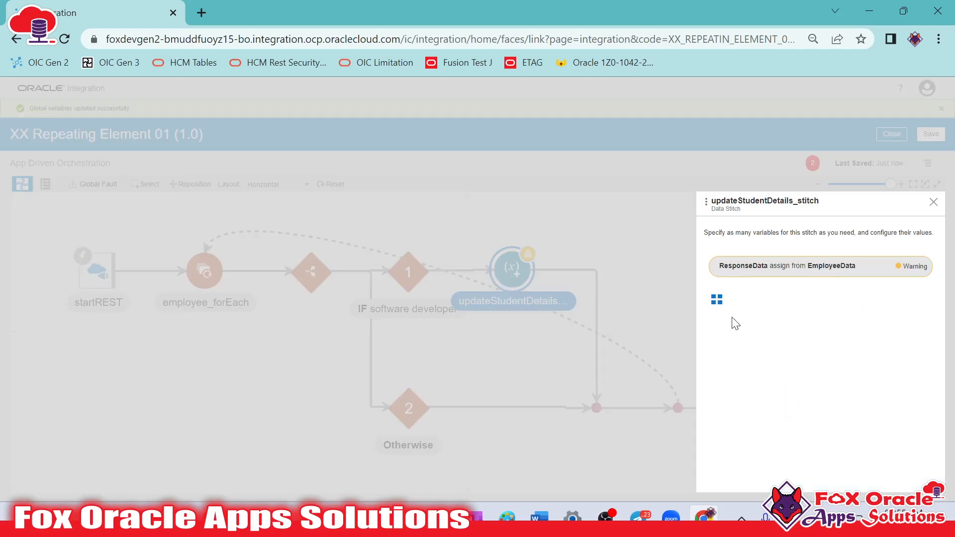
# Add a statement to updateStudentDetails_stitch that assigns employee_forEach_loopVar/EmployeeData to gvar_employee2/EmployeeData
pyautogui.click(718, 301)
pyautogui.click(812, 343)
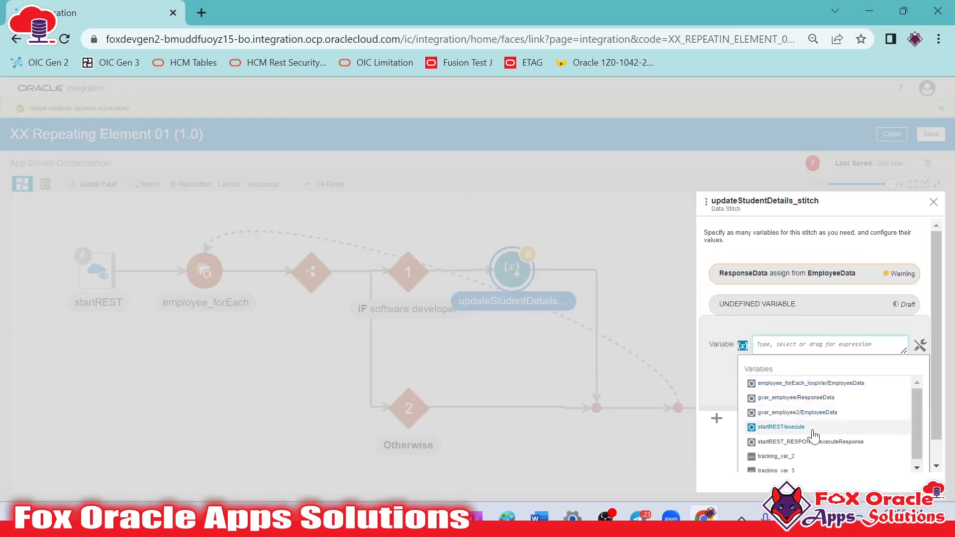
pyautogui.click(811, 414)
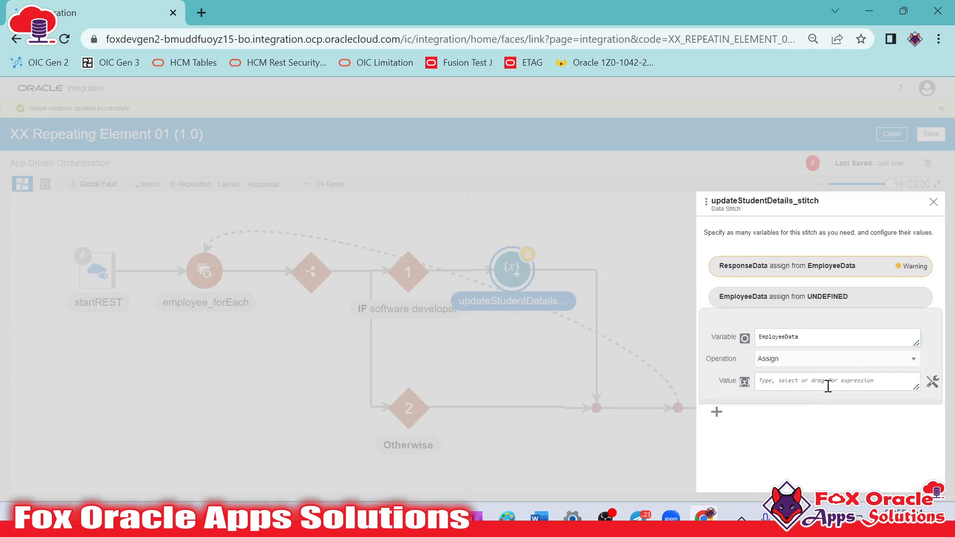
pyautogui.click(836, 375)
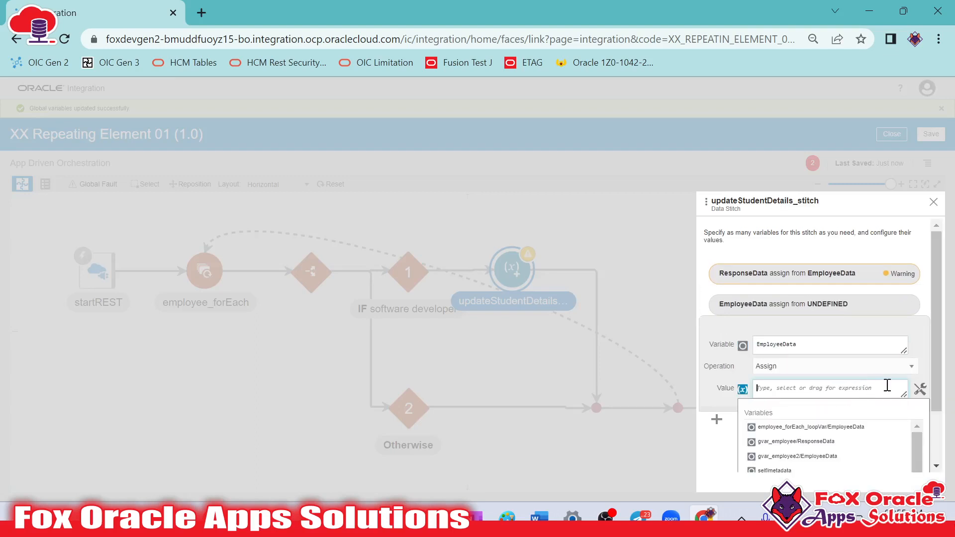
pyautogui.click(797, 427)
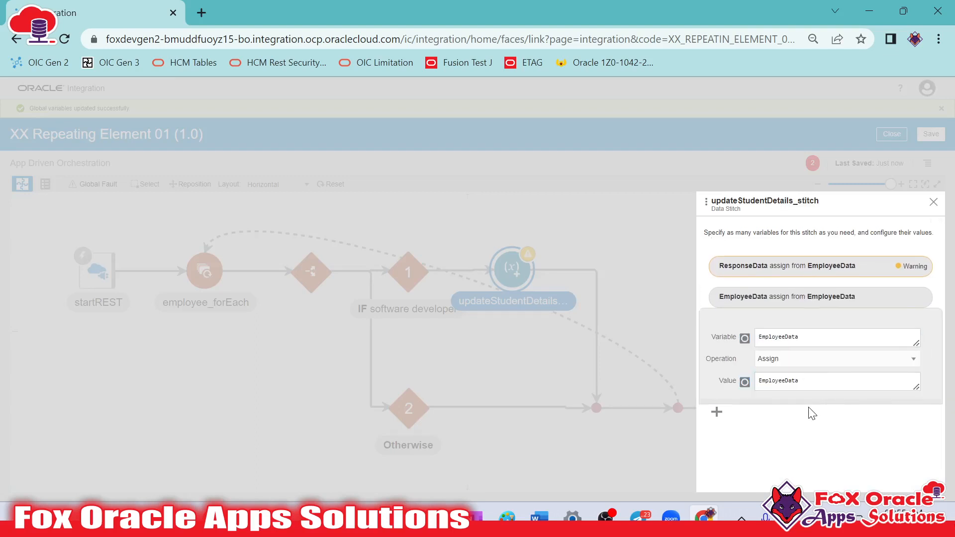
pyautogui.click(838, 298)
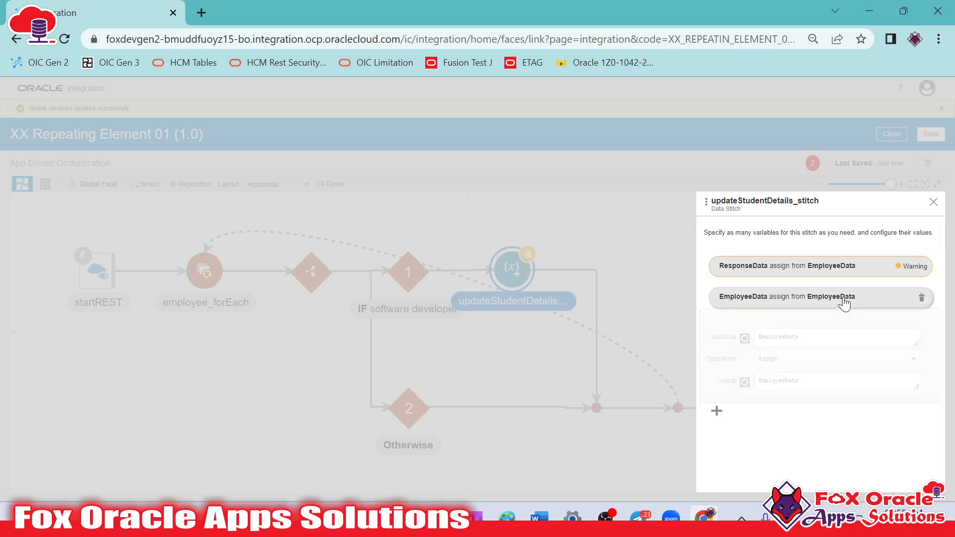
# Delete the ResponseData assignment from the data stitch, close its configuration, and save the integration
pyautogui.click(920, 266)
pyautogui.click(868, 301)
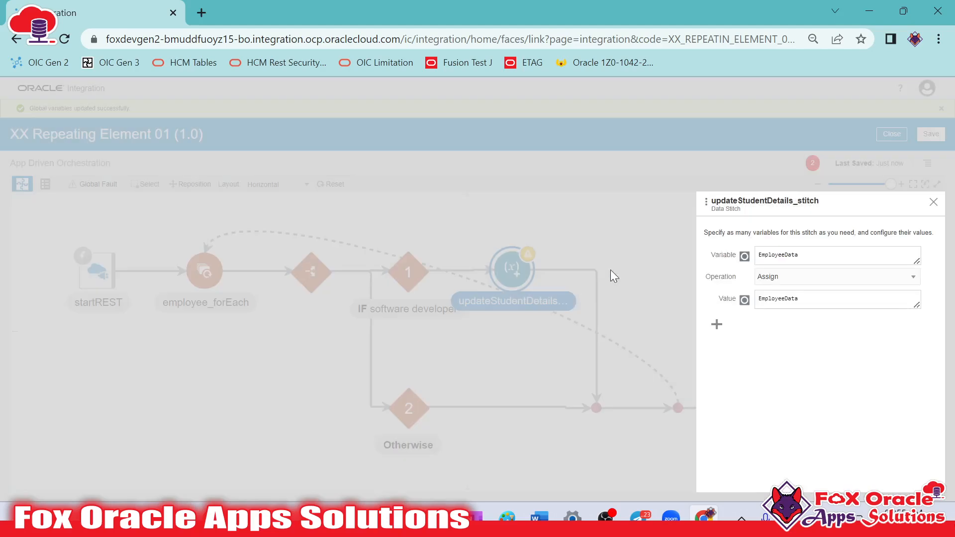
pyautogui.click(665, 254)
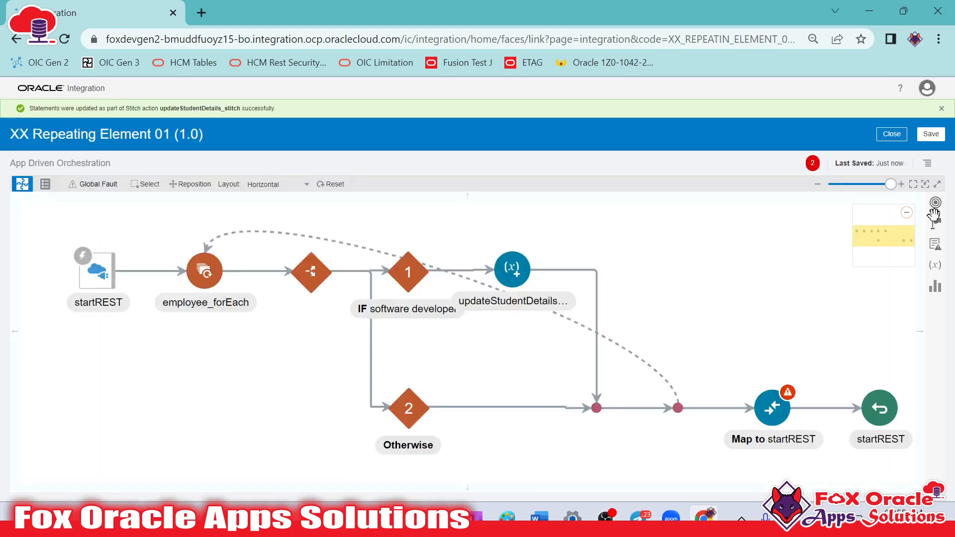
pyautogui.click(930, 135)
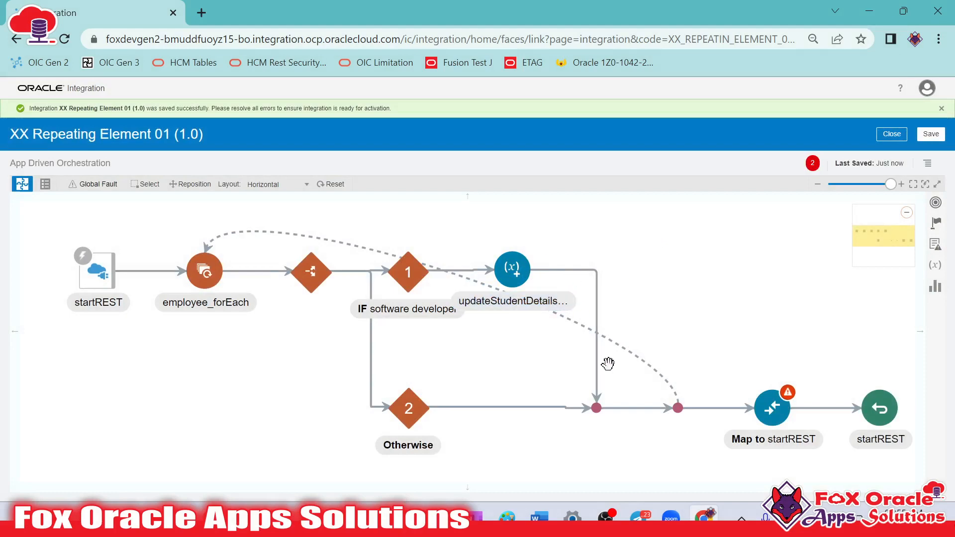
# Compare the first EmployeeData record and its Domain in the Notepad++ request payload with the integration's for-each loop, switch branches and stitch
pyautogui.click(417, 282)
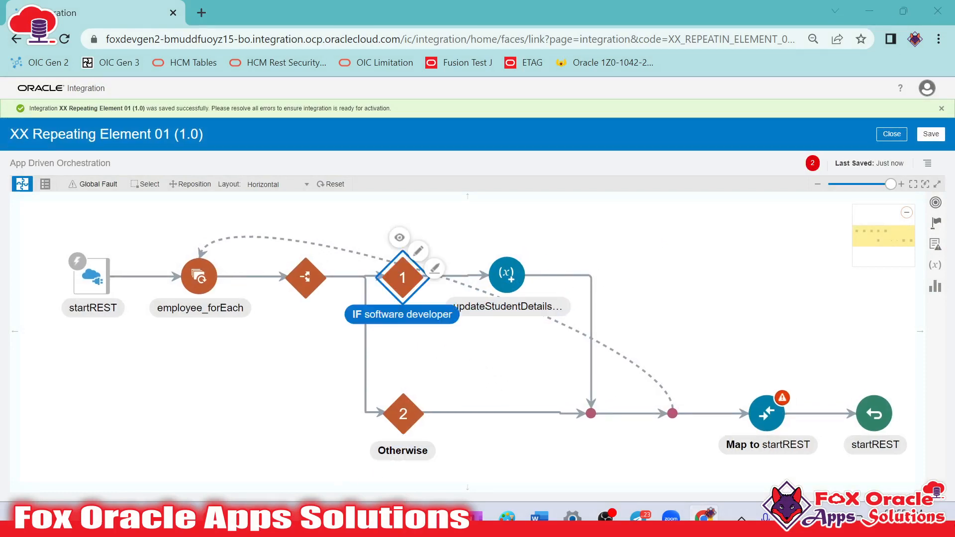
pyautogui.hotkey('alt', 'Tab')
pyautogui.scroll(10, 171, 225)
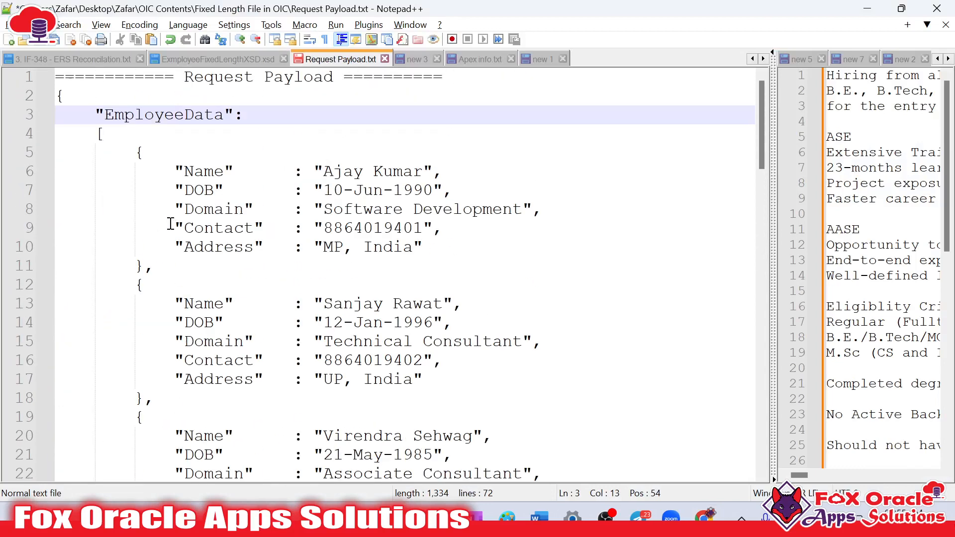
pyautogui.moveTo(135, 151); pyautogui.dragTo(213, 259)
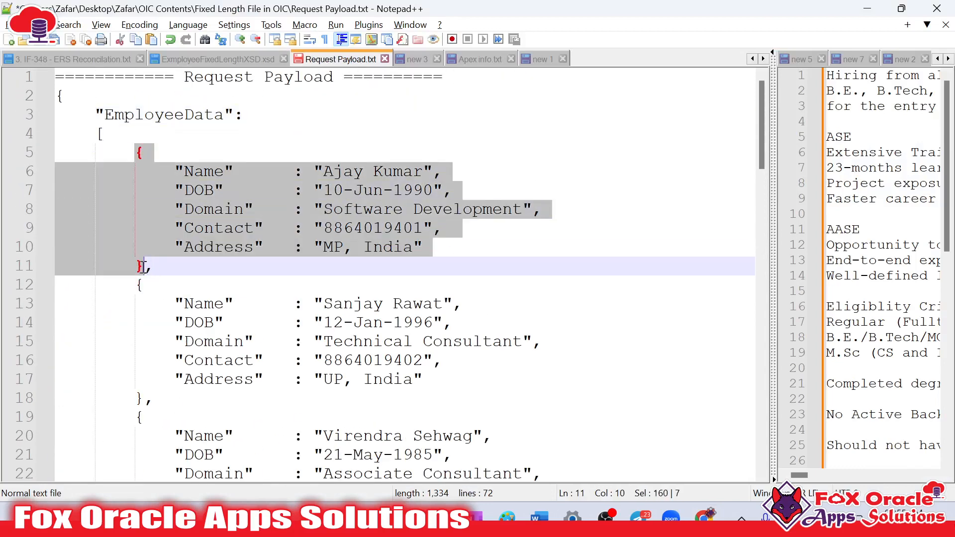
pyautogui.click(324, 212)
pyautogui.moveTo(324, 208); pyautogui.dragTo(527, 207)
pyautogui.hotkey('alt', 'Tab')
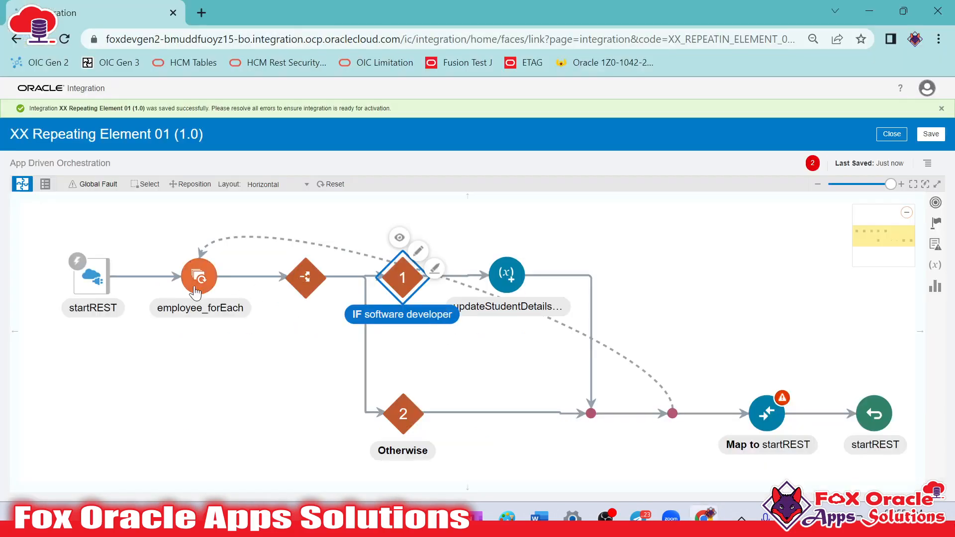
pyautogui.click(209, 272)
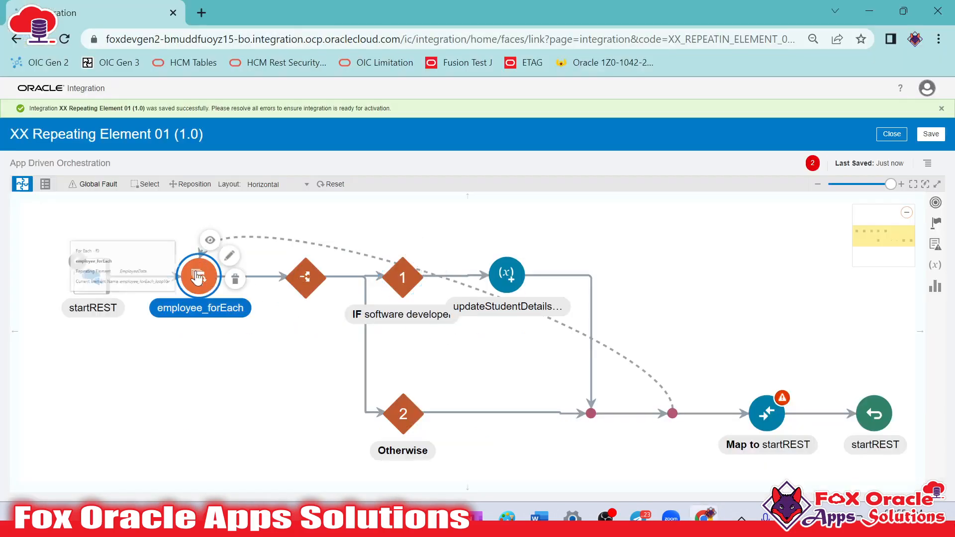
pyautogui.click(507, 297)
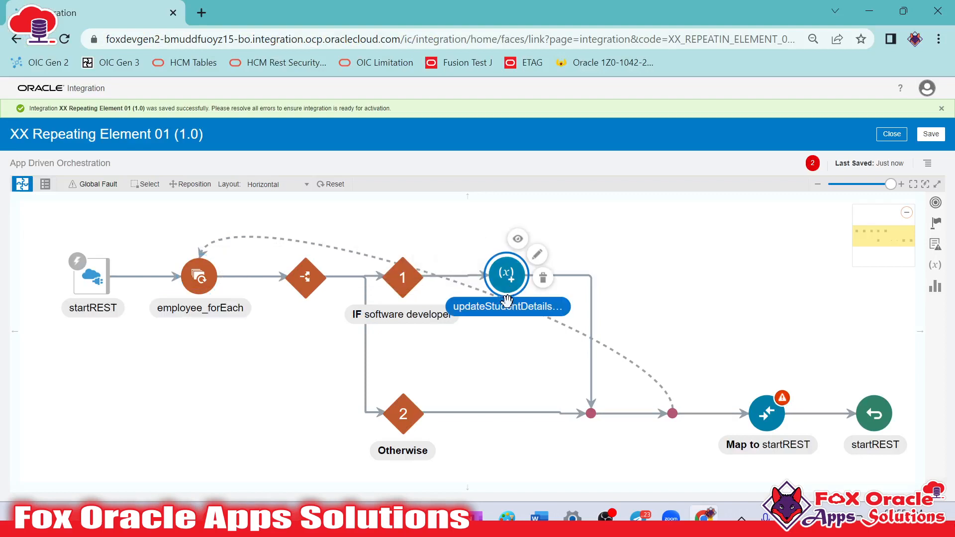
pyautogui.moveTo(643, 337); pyautogui.dragTo(529, 307)
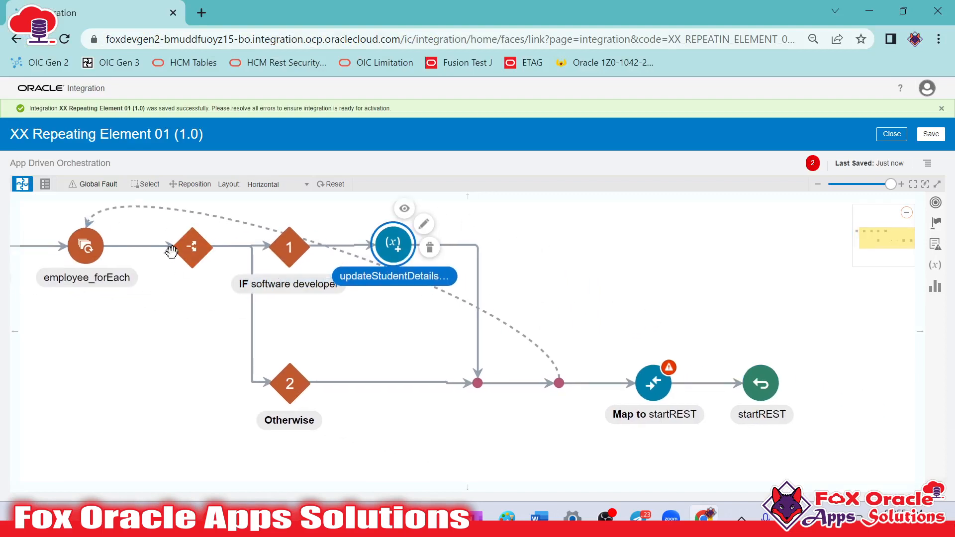
pyautogui.click(282, 387)
pyautogui.click(424, 377)
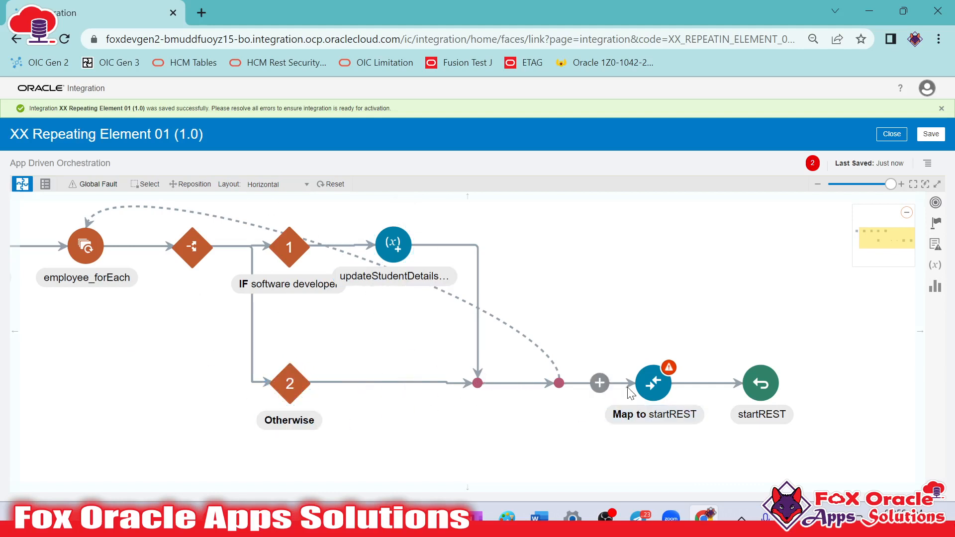
pyautogui.click(652, 382)
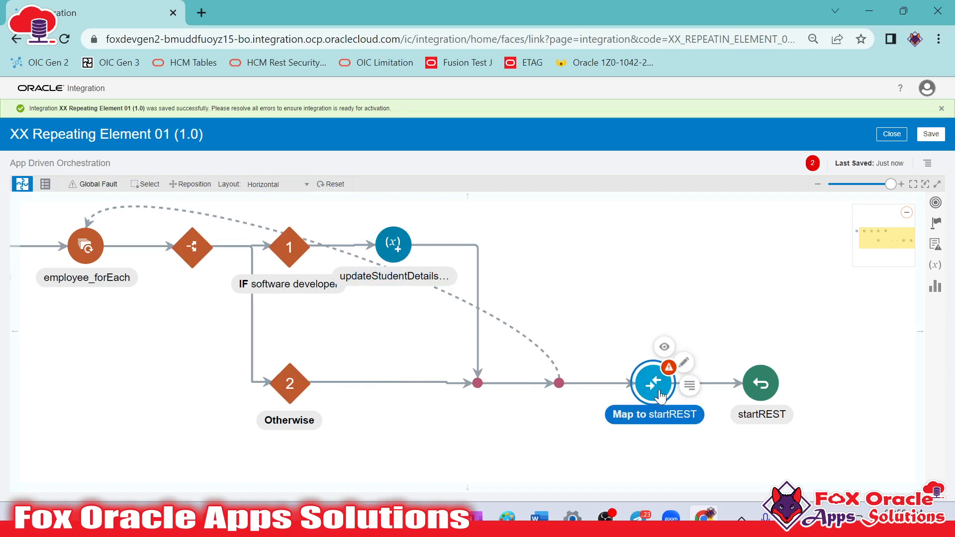
pyautogui.click(686, 365)
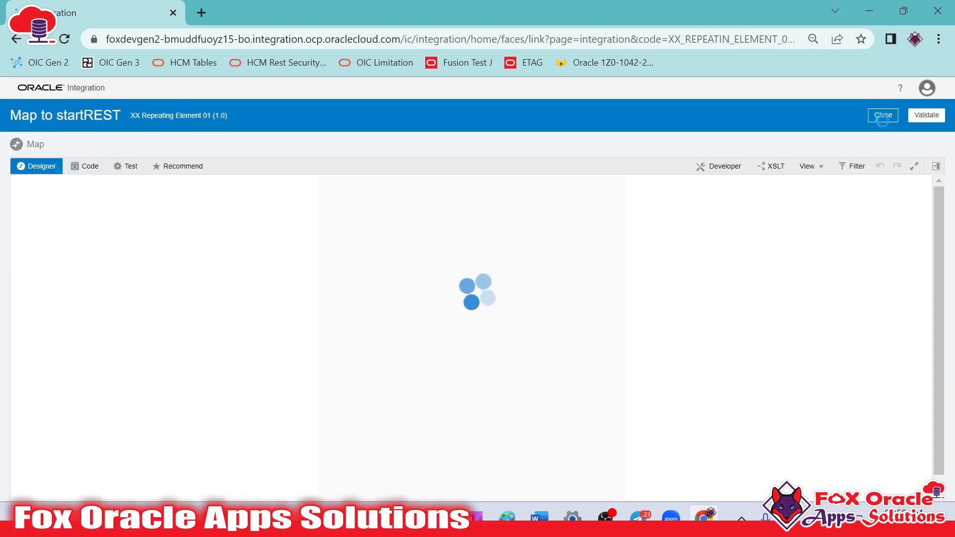
pyautogui.click(893, 120)
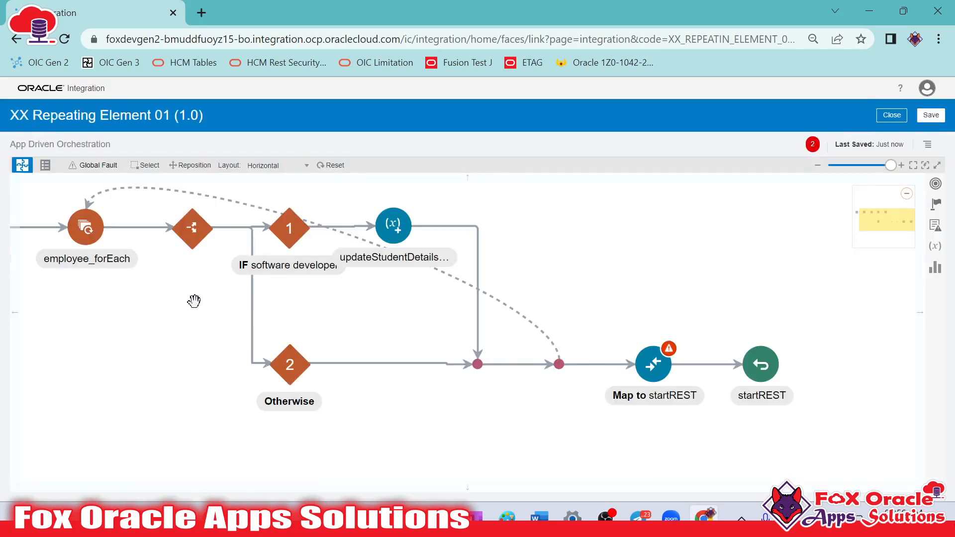
pyautogui.click(108, 236)
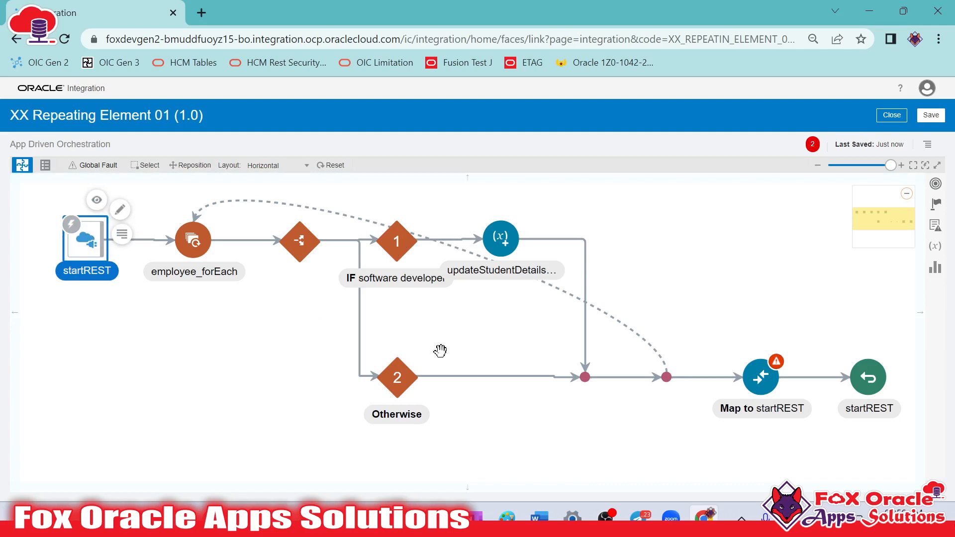
# Open the Map to startREST mapping and delete the Response Wrapper target node with its invalid Status and Result mappings
pyautogui.moveTo(529, 345); pyautogui.dragTo(377, 343)
pyautogui.doubleClick(621, 386)
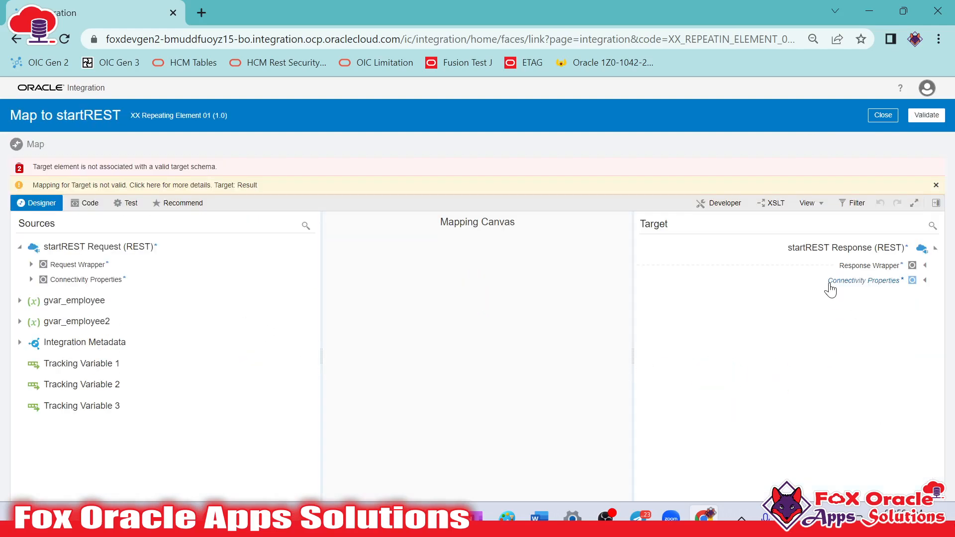
pyautogui.click(925, 265)
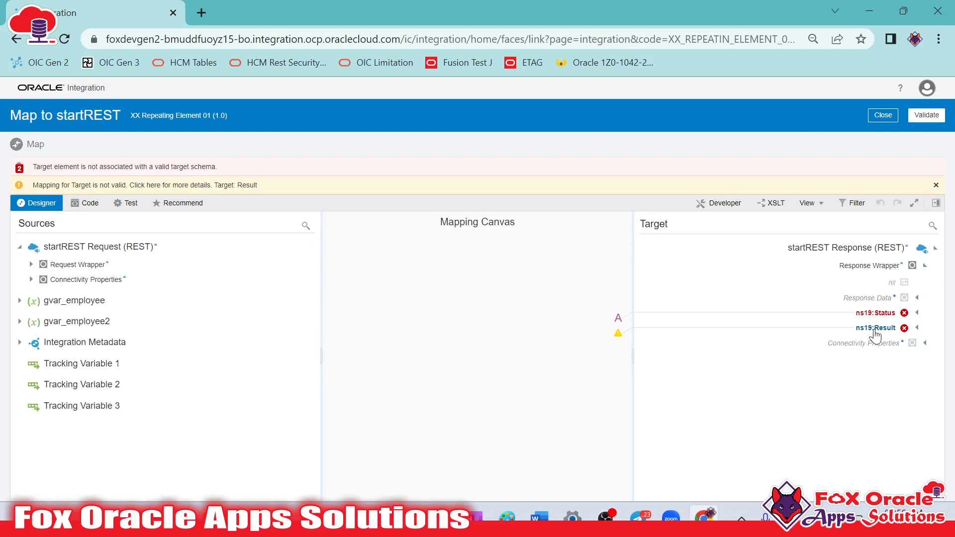
pyautogui.rightClick(896, 273)
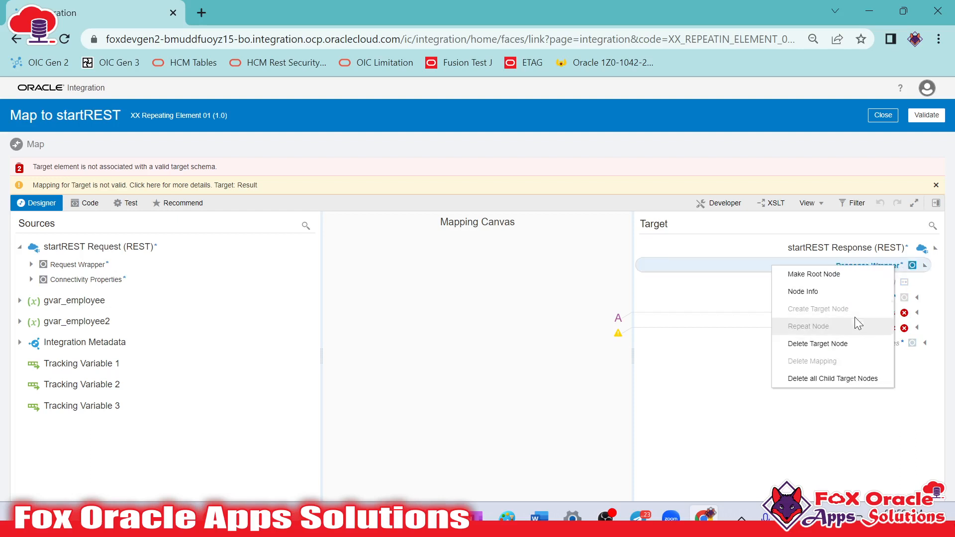
pyautogui.click(832, 350)
# Map Name, DOB, Domain, Contact and Address from gvar_employee2's Employee Data to the matching Response Data fields, validate, and close the mapper
pyautogui.click(924, 230)
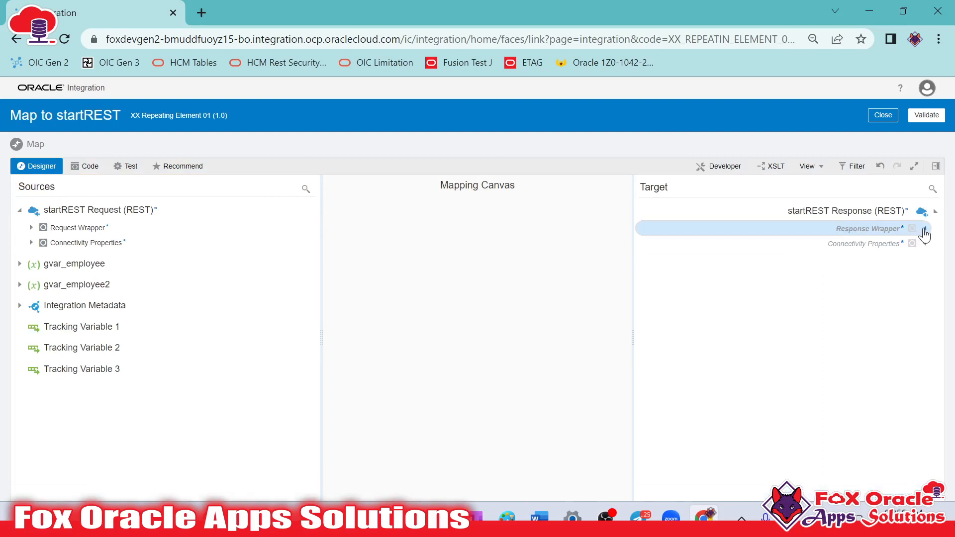
pyautogui.click(919, 262)
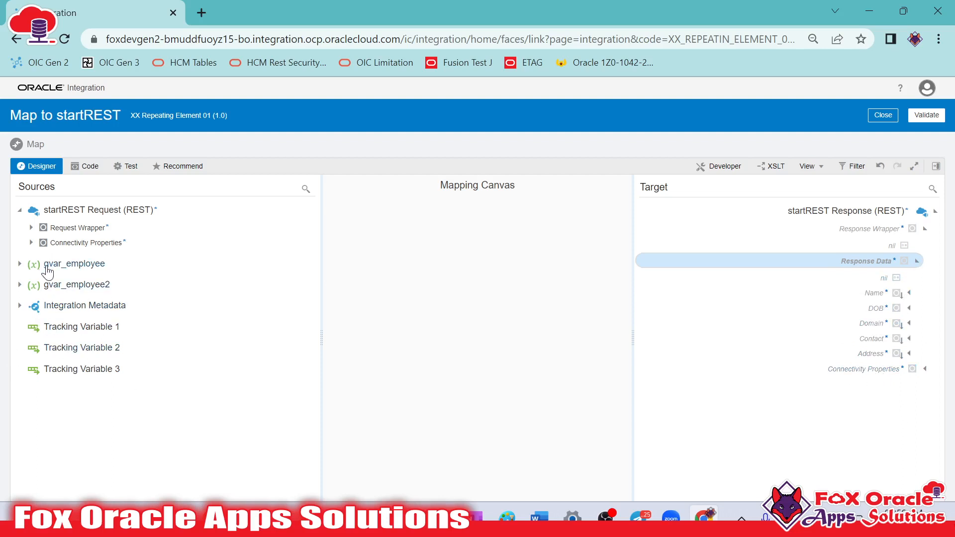
pyautogui.click(20, 264)
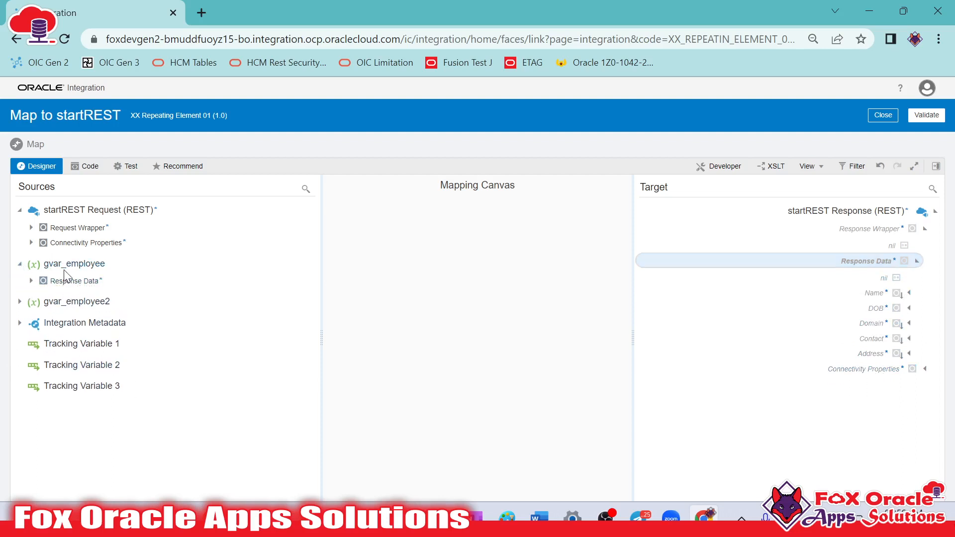
pyautogui.click(20, 302)
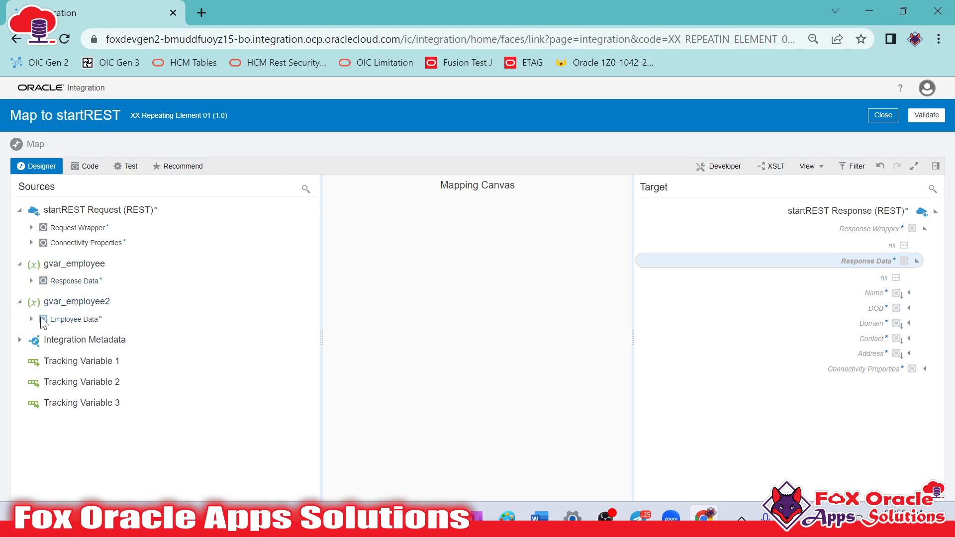
pyautogui.click(31, 319)
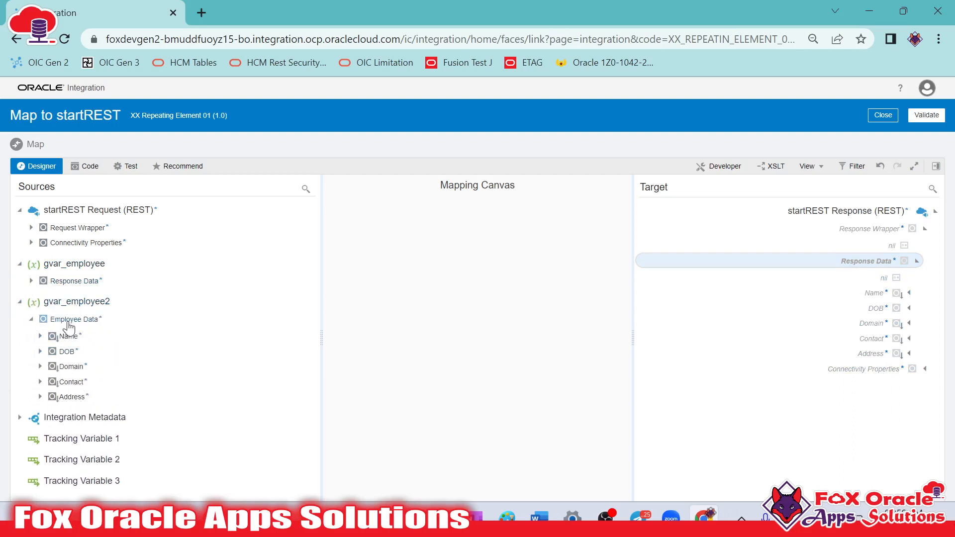
pyautogui.moveTo(74, 327); pyautogui.dragTo(166, 326)
pyautogui.moveTo(68, 336); pyautogui.dragTo(872, 298)
pyautogui.moveTo(83, 354); pyautogui.dragTo(871, 309)
pyautogui.moveTo(61, 368); pyautogui.dragTo(876, 329)
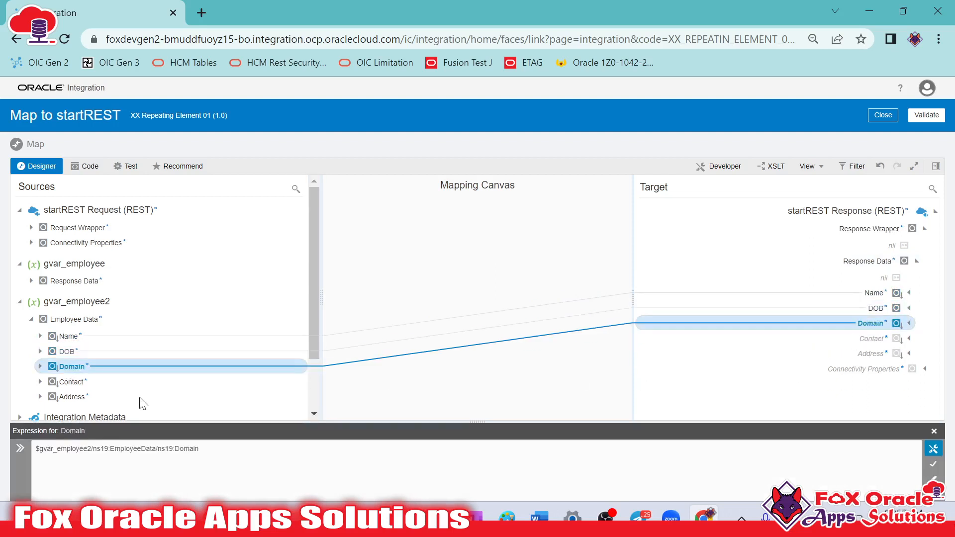
pyautogui.moveTo(73, 387); pyautogui.dragTo(885, 338)
pyautogui.moveTo(62, 397); pyautogui.dragTo(893, 354)
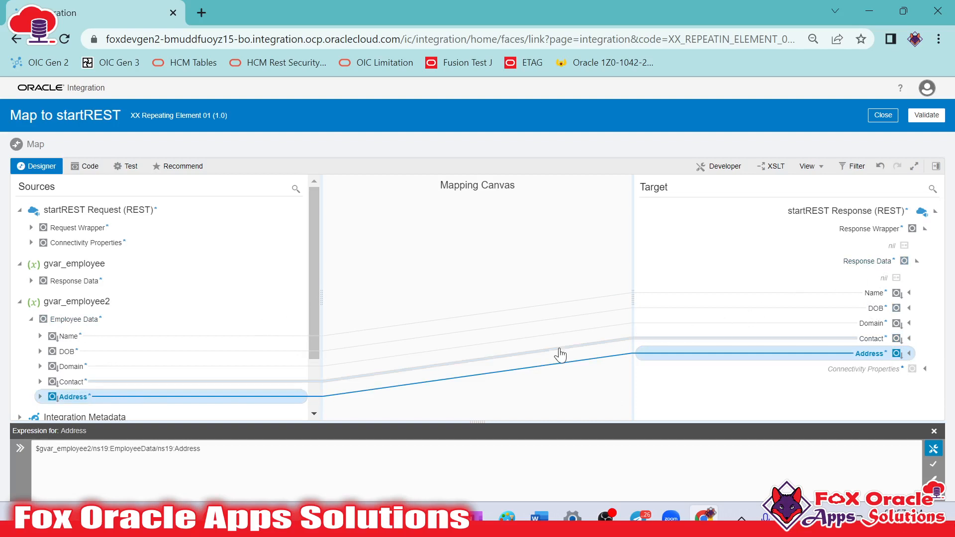
pyautogui.click(925, 116)
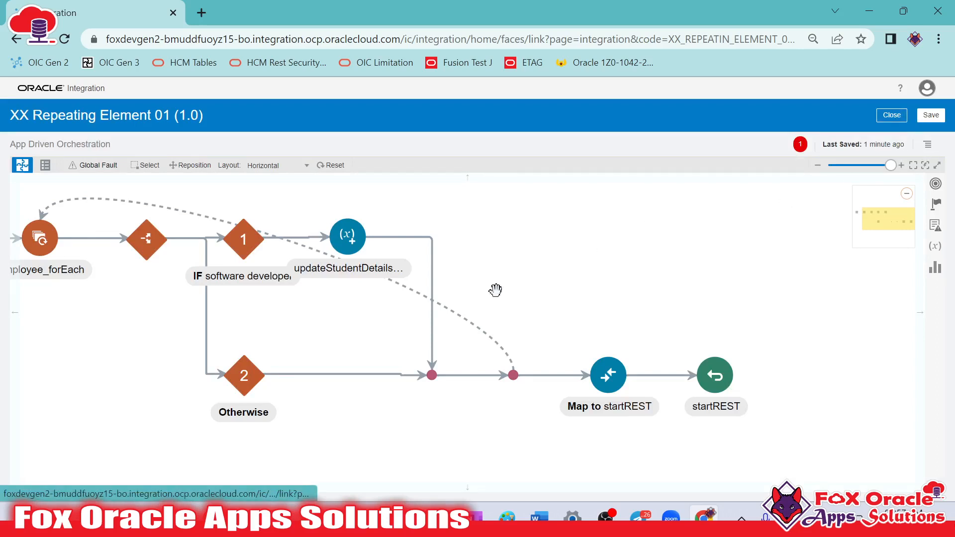
# Set EmployeeData's Name as the primary business identifier for tracking, and save and close the integration
pyautogui.moveTo(561, 267); pyautogui.dragTo(616, 292)
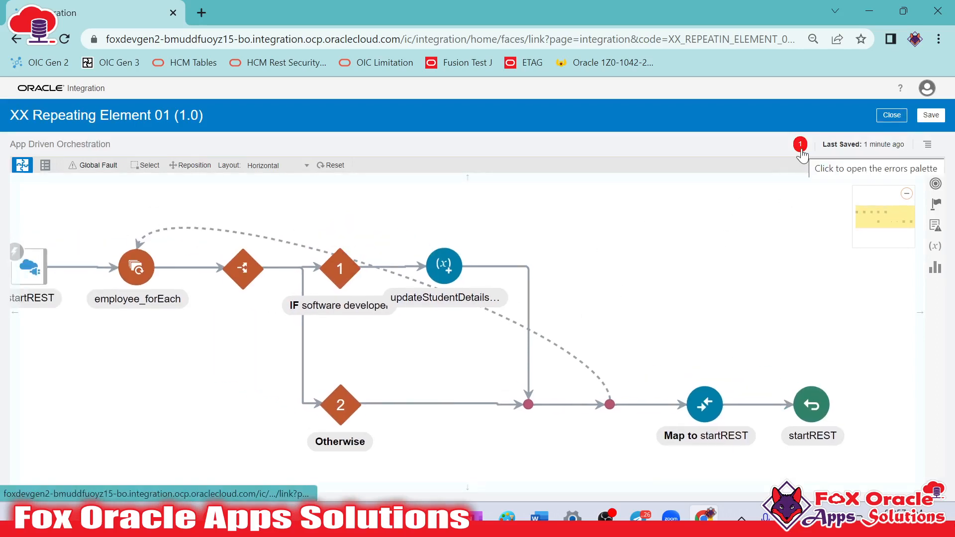
pyautogui.moveTo(392, 218); pyautogui.dragTo(795, 229)
pyautogui.click(251, 287)
pyautogui.moveTo(371, 357); pyautogui.dragTo(196, 363)
pyautogui.click(927, 146)
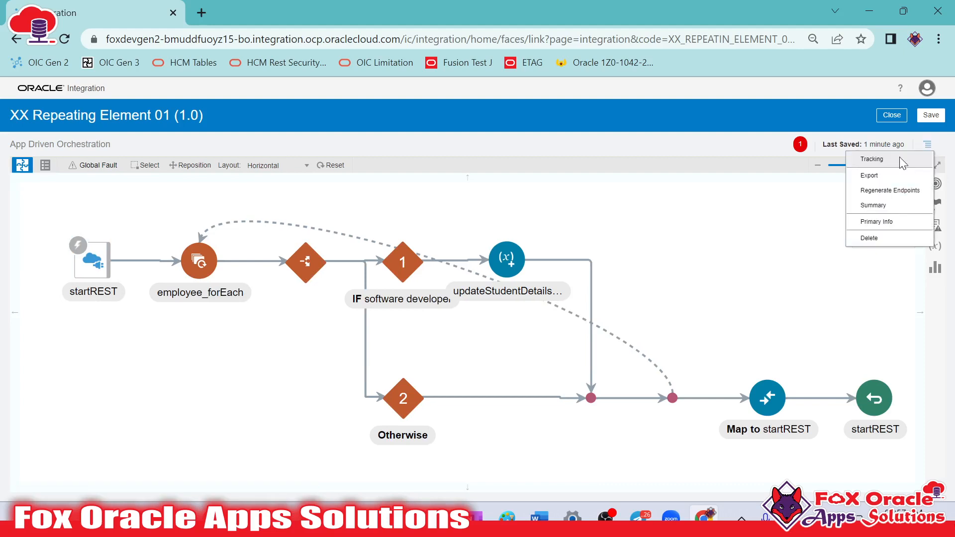
pyautogui.click(868, 159)
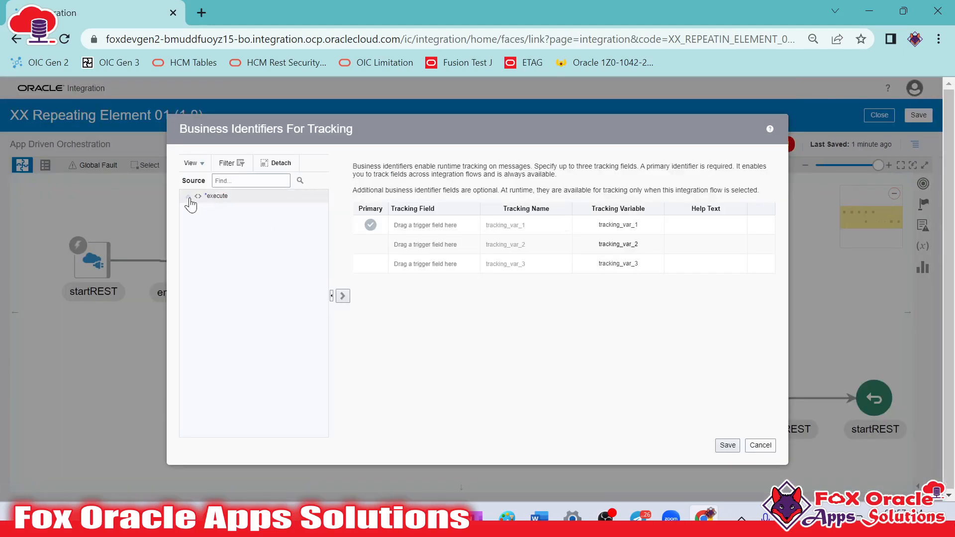
pyautogui.click(188, 196)
pyautogui.click(200, 210)
pyautogui.click(212, 223)
pyautogui.click(247, 237)
pyautogui.moveTo(248, 237); pyautogui.dragTo(515, 277)
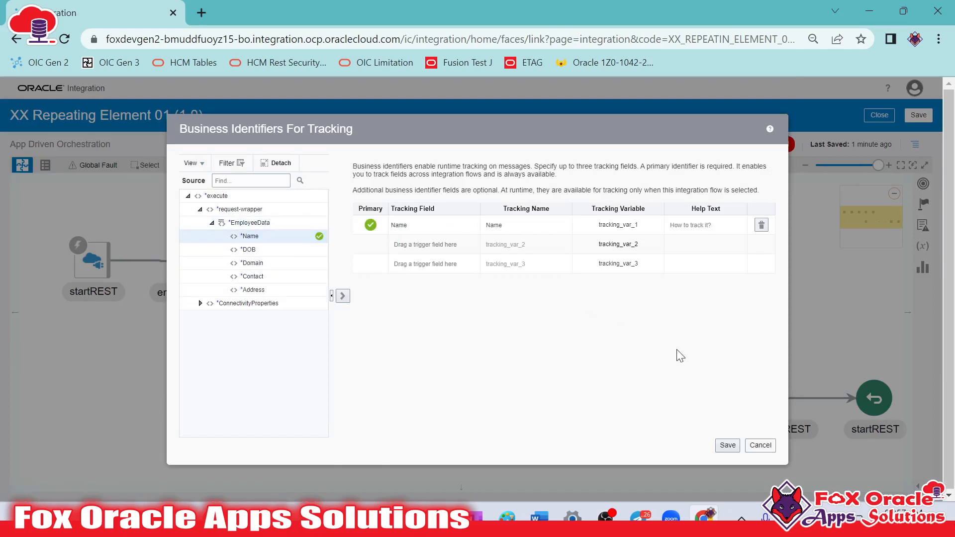
pyautogui.click(727, 445)
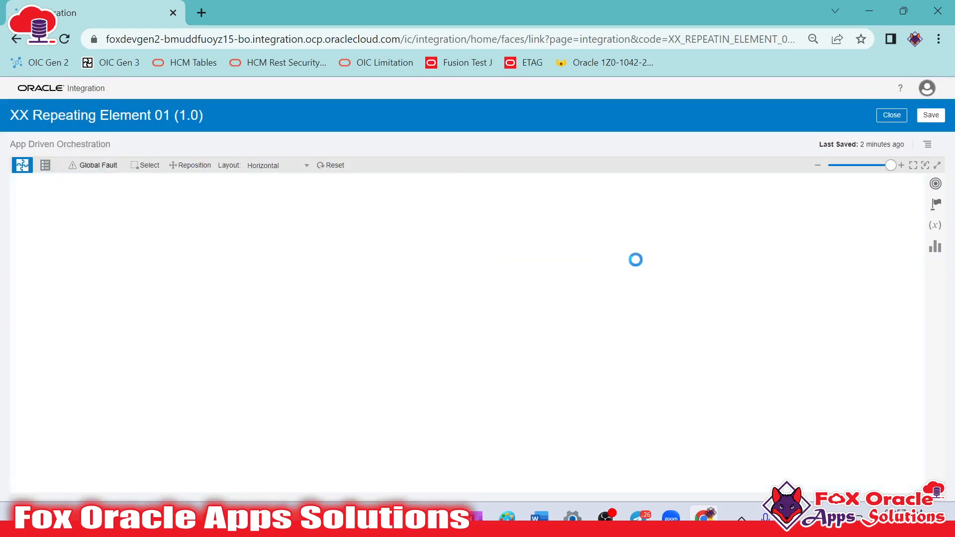
pyautogui.click(930, 116)
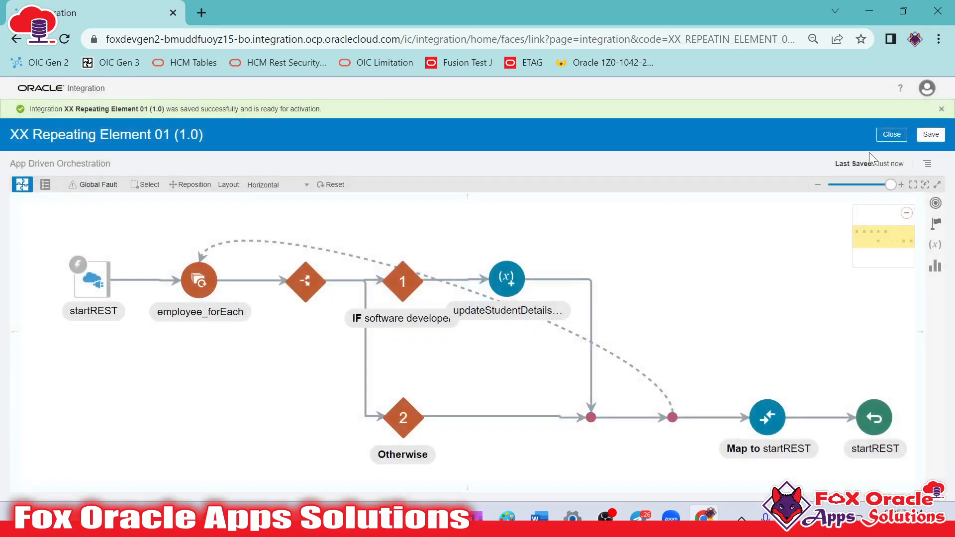
pyautogui.click(885, 142)
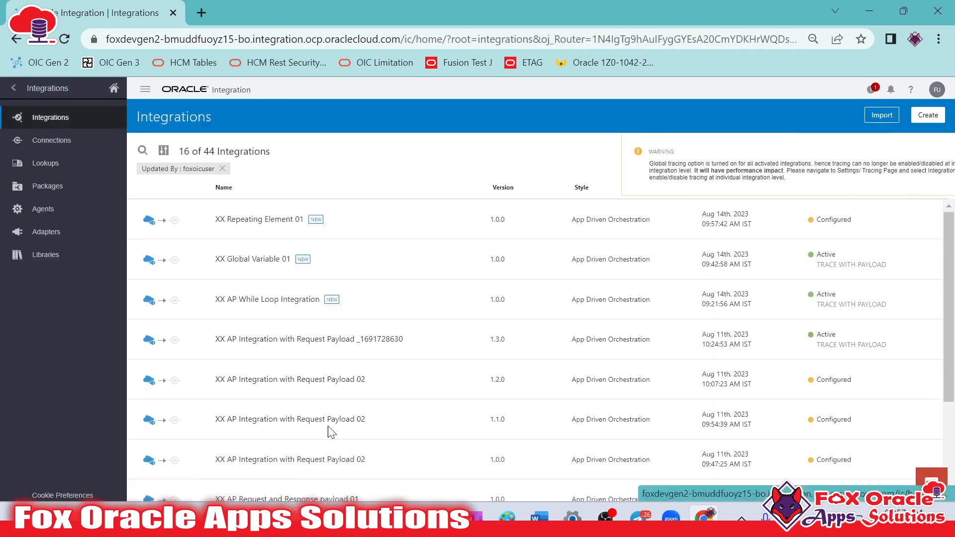
# Activate the XX Repeating Element 01 integration and refresh the integrations list
pyautogui.click(846, 219)
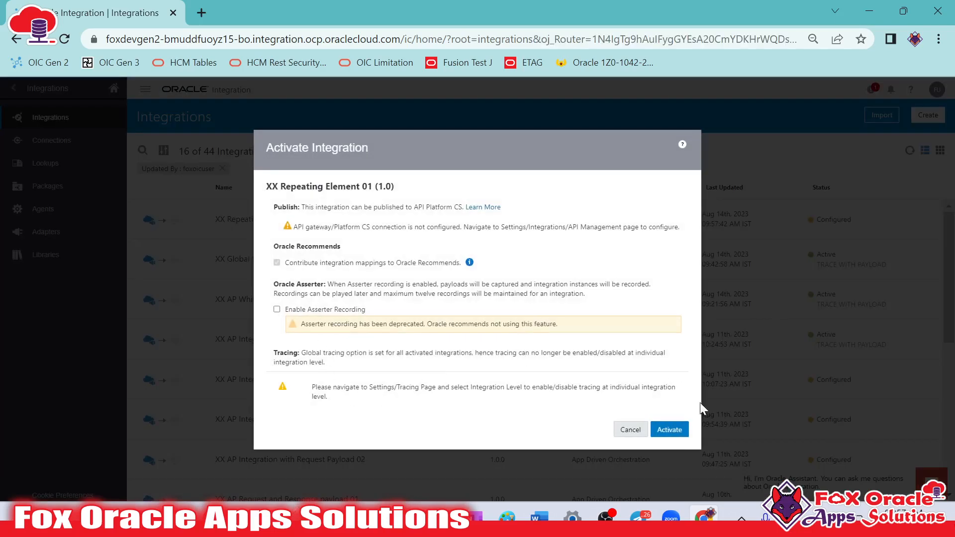
pyautogui.click(679, 429)
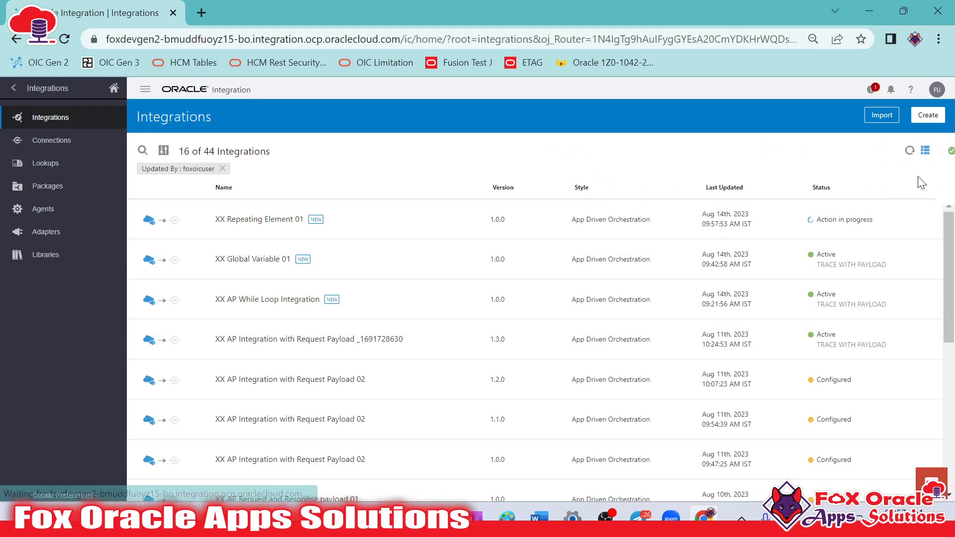
pyautogui.click(910, 151)
pyautogui.click(909, 151)
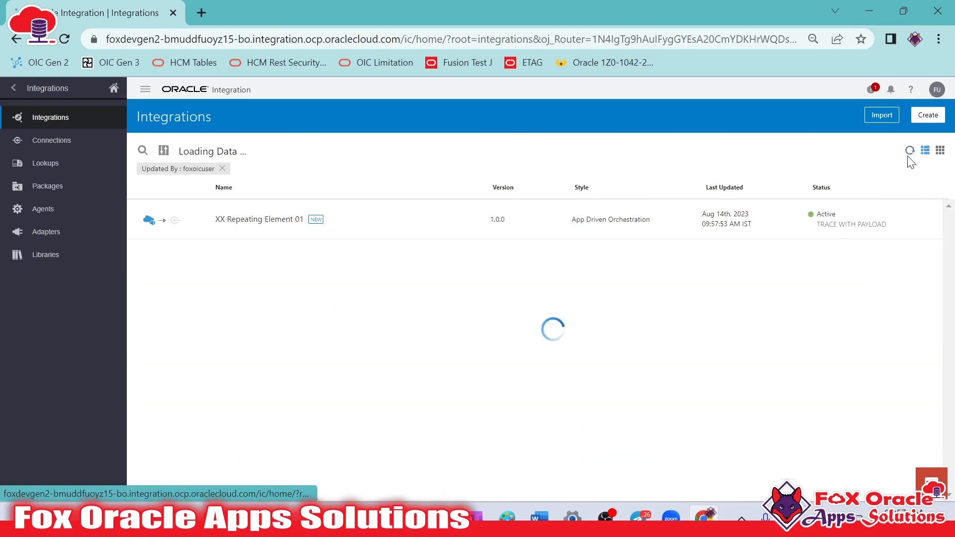
# Open the test page for XX Repeating Element 01 and run the endpoint with the prefilled EmployeeData request body
pyautogui.click(816, 219)
pyautogui.click(706, 275)
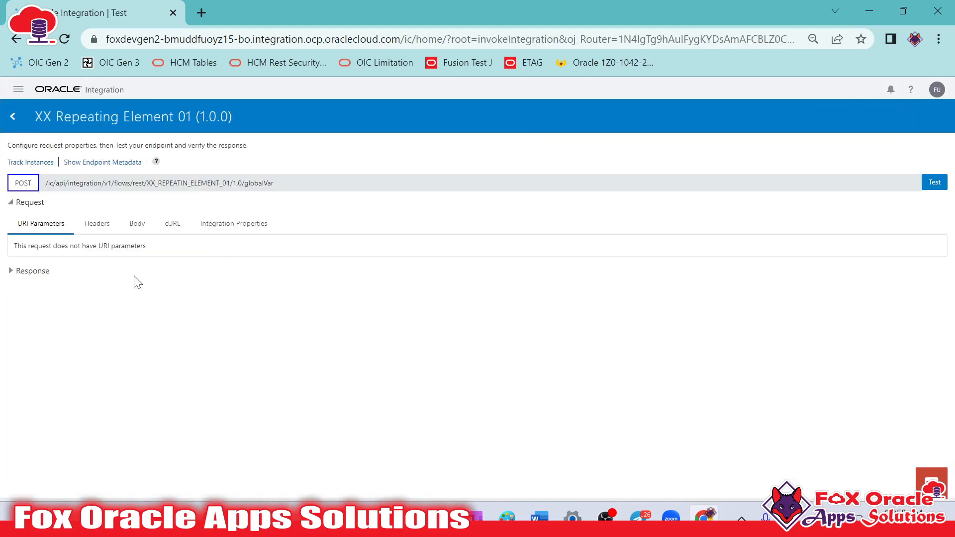
pyautogui.click(137, 223)
pyautogui.scroll(-3, 206, 338)
pyautogui.scroll(3, 206, 332)
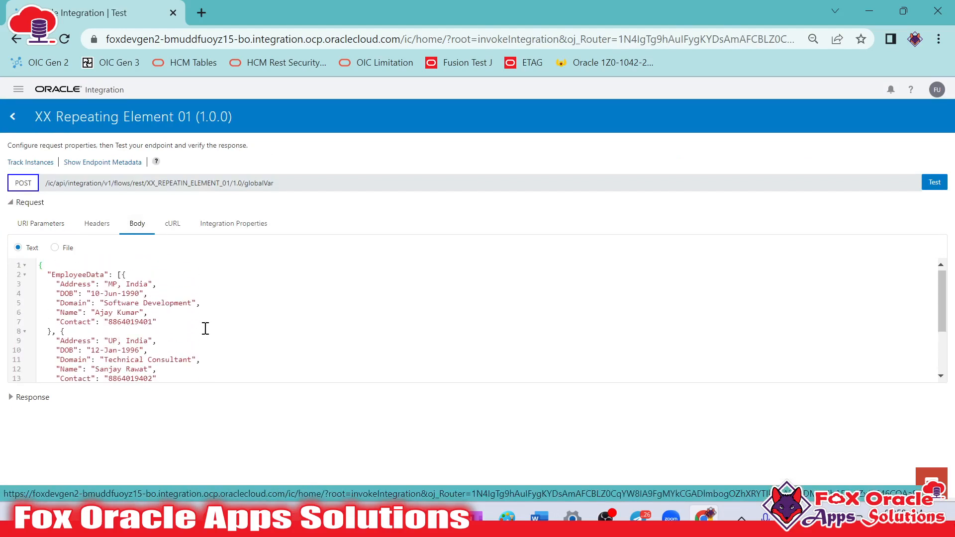
pyautogui.click(935, 182)
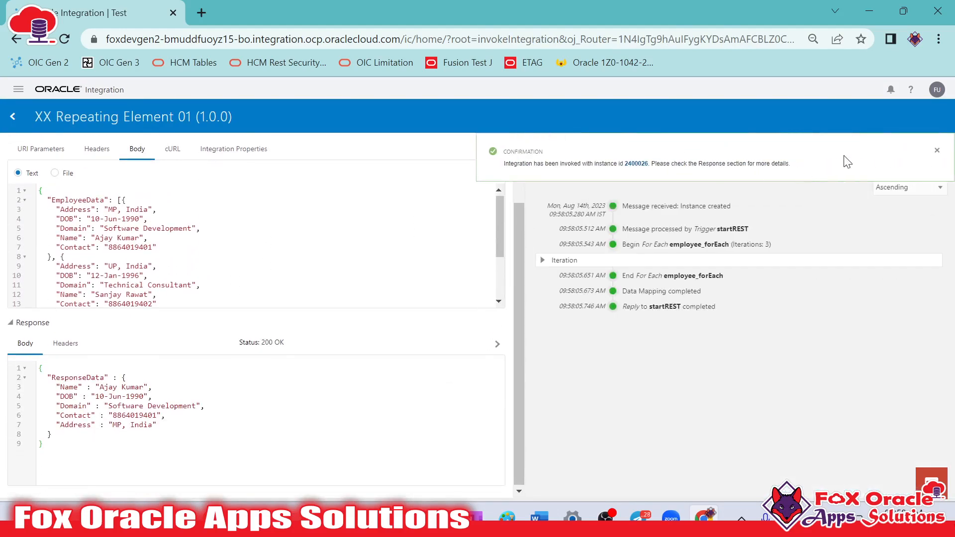
pyautogui.click(936, 156)
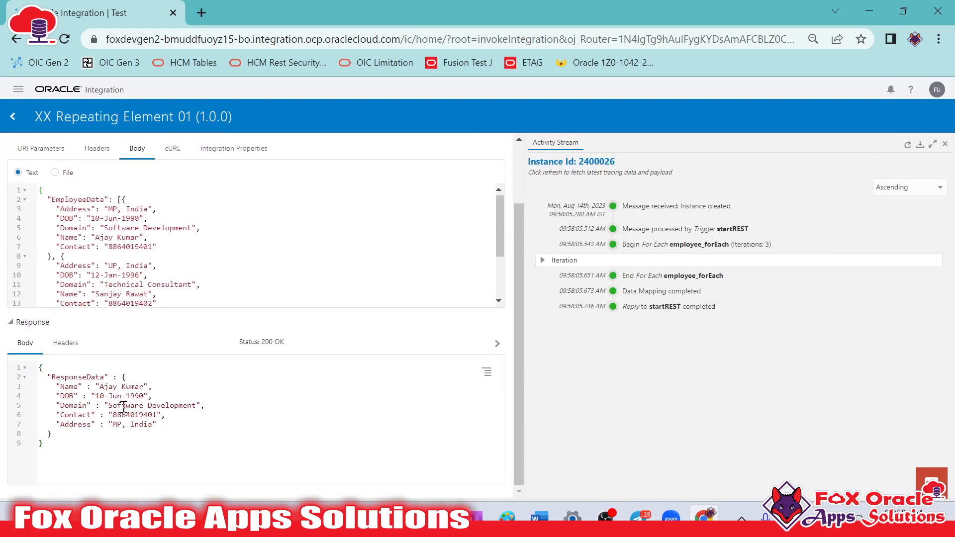
# Compare the returned ResponseData and its Domain with the EmployeeData records in the test request body
pyautogui.moveTo(112, 403); pyautogui.dragTo(199, 406)
pyautogui.click(192, 407)
pyautogui.scroll(-3, 131, 249)
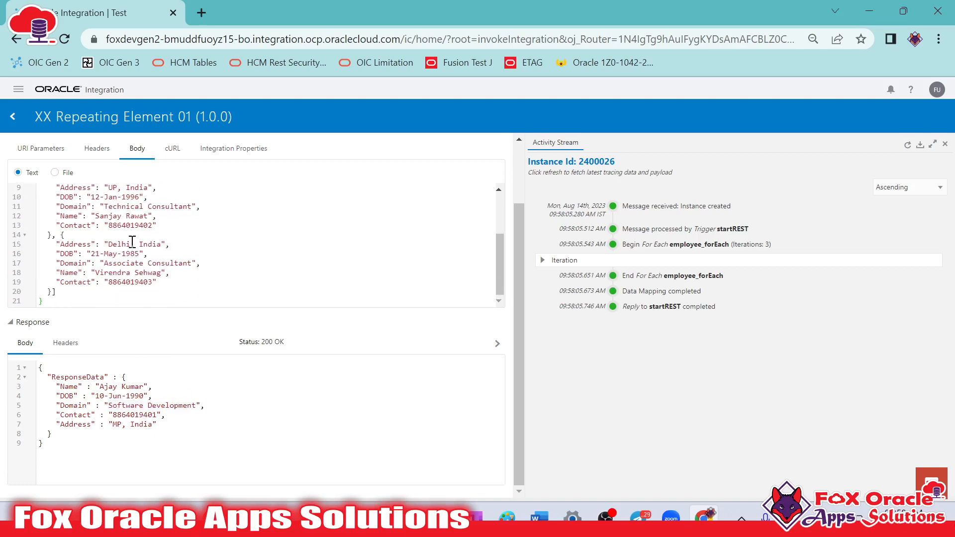
pyautogui.scroll(5, 153, 300)
pyautogui.scroll(-5, 176, 279)
pyautogui.moveTo(56, 235); pyautogui.dragTo(54, 291)
pyautogui.click(130, 263)
pyautogui.moveTo(52, 368); pyautogui.dragTo(76, 442)
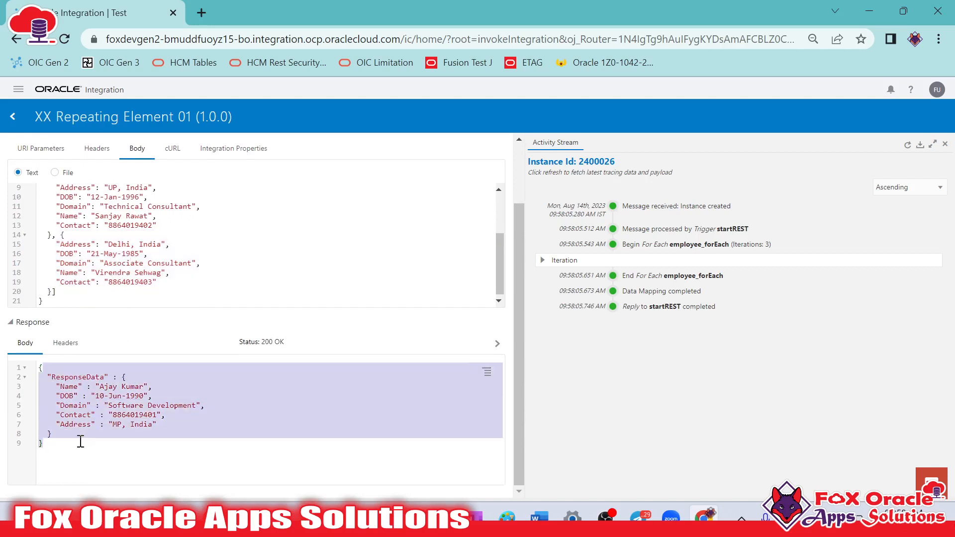
pyautogui.click(80, 440)
pyautogui.scroll(2, 87, 184)
pyautogui.scroll(1, 87, 184)
# Return to the integrations list and deactivate XX Repeating Element 01
pyautogui.click(13, 116)
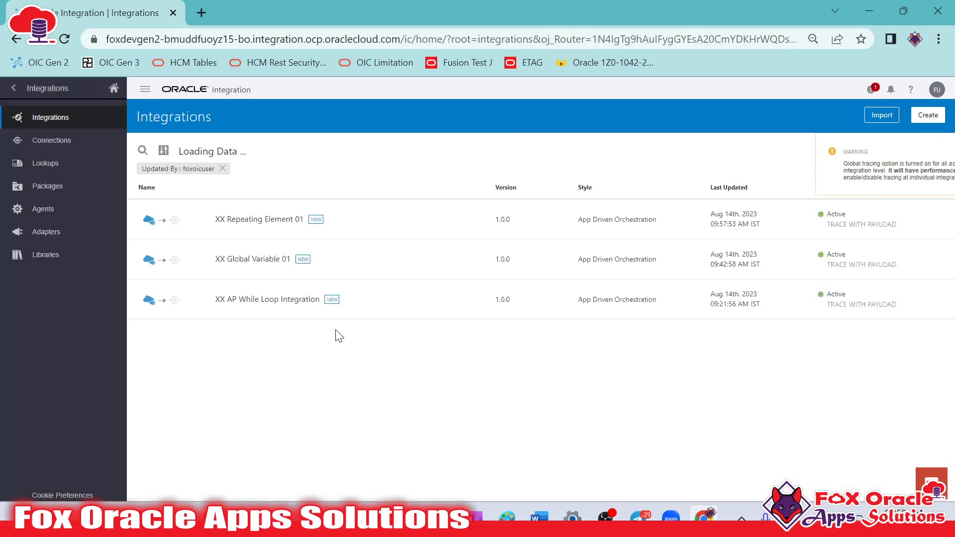
pyautogui.click(847, 219)
pyautogui.click(579, 329)
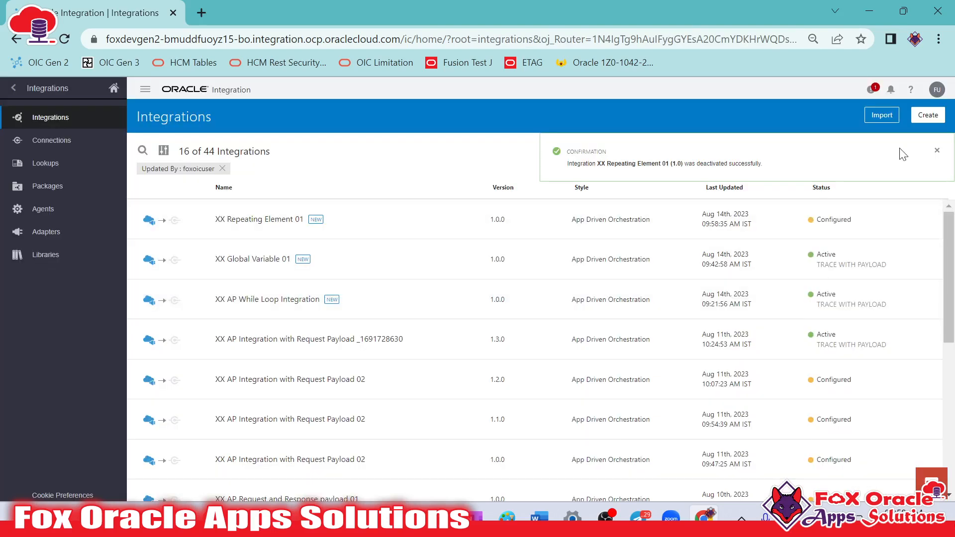
pyautogui.click(938, 151)
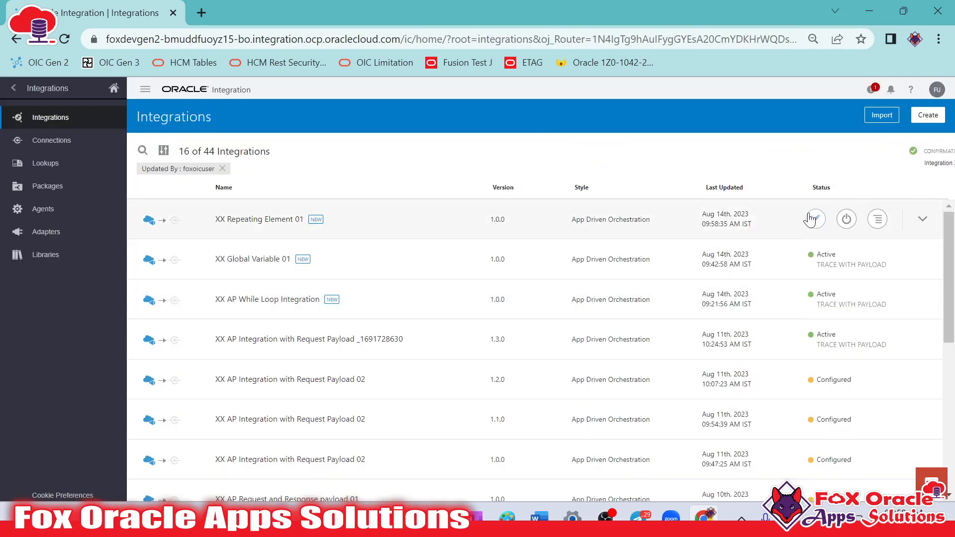
# Reopen XX Repeating Element 01 for editing and try to delete its gvar_employee global variable
pyautogui.click(812, 219)
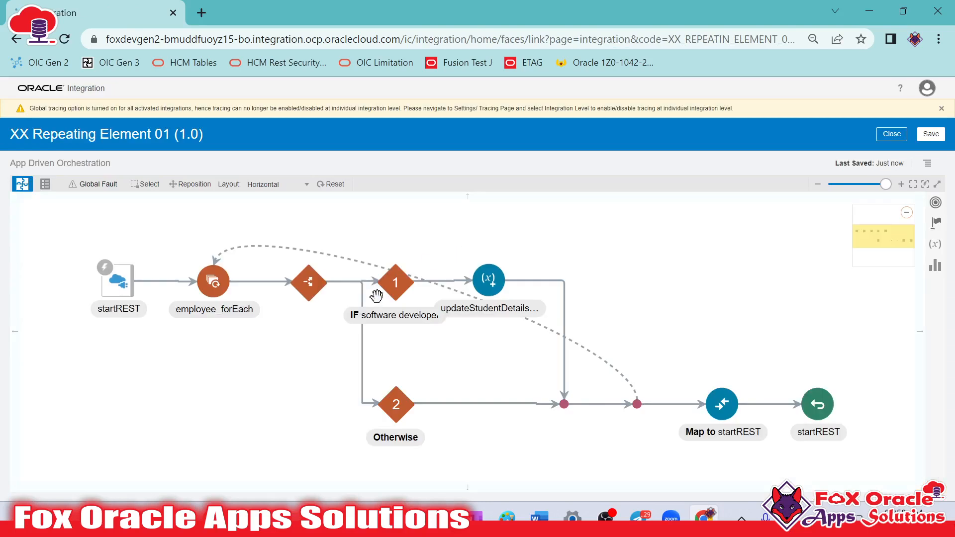
pyautogui.click(234, 309)
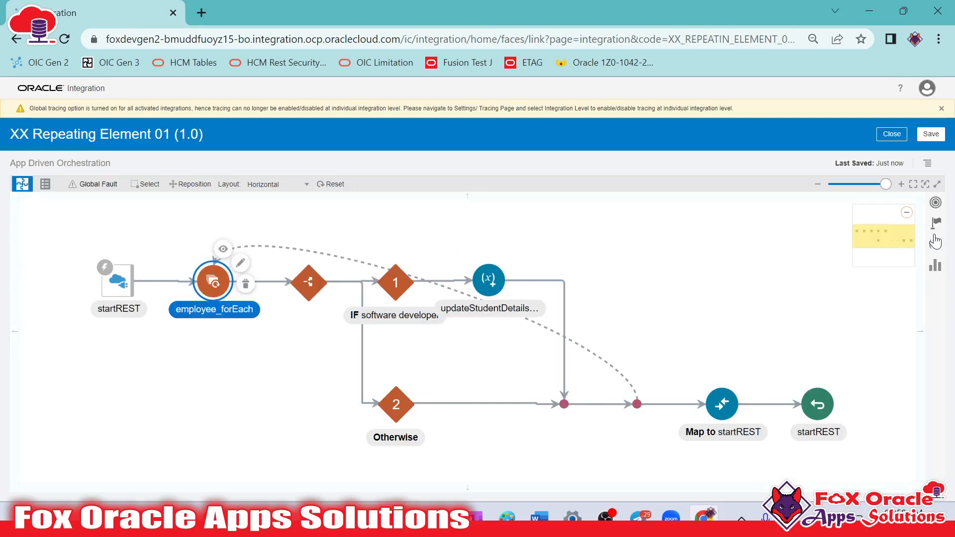
pyautogui.click(936, 244)
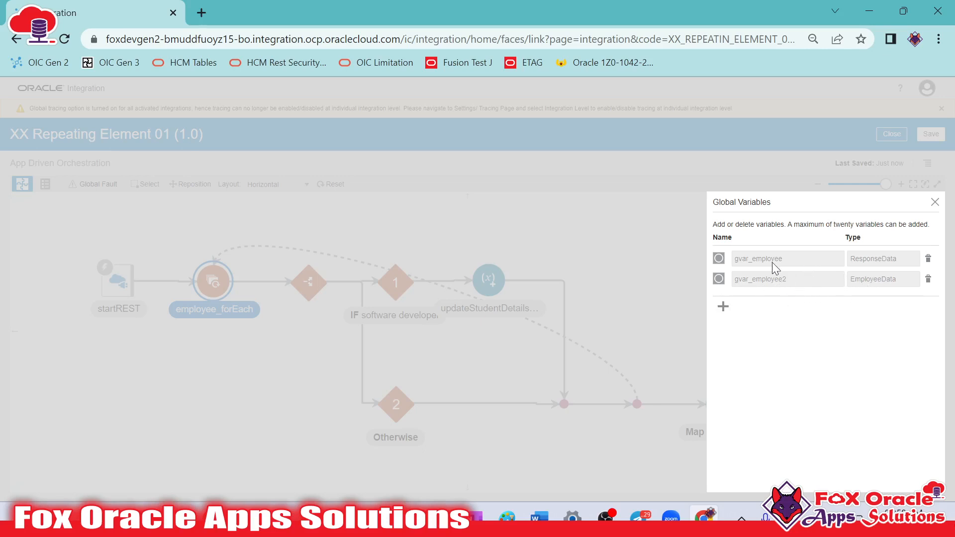
pyautogui.click(929, 258)
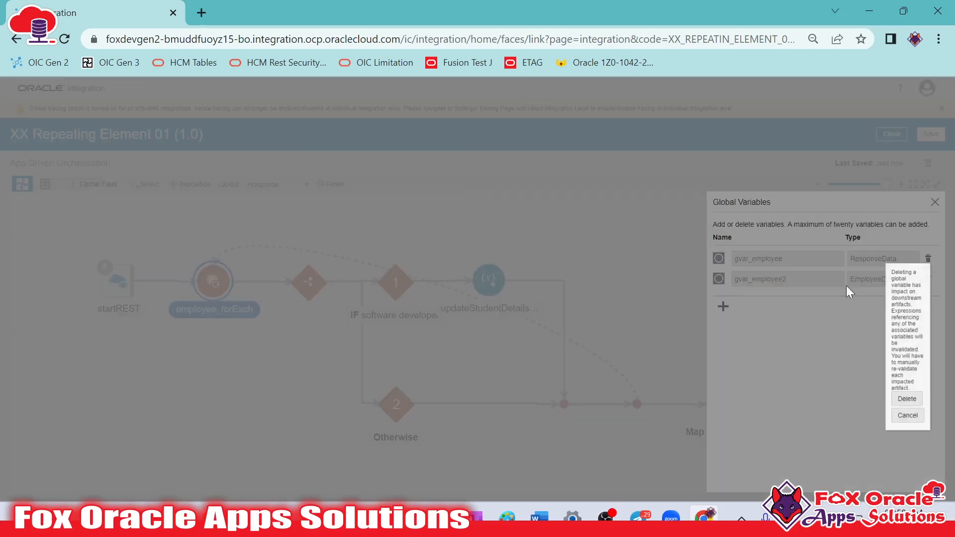
pyautogui.click(907, 412)
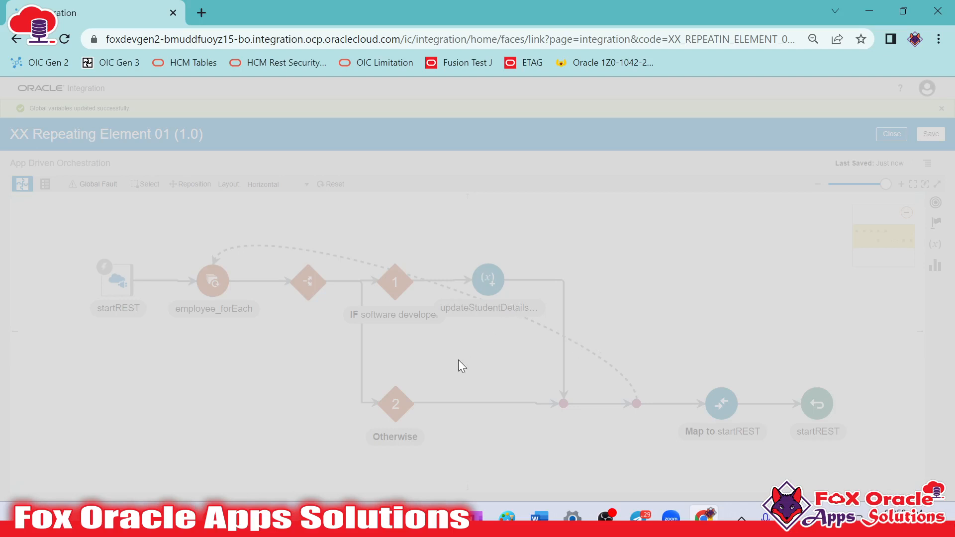
# Switch to Notepad++ and examine the individual EmployeeData records and their Domain values in Request Payload.txt
pyautogui.click(249, 518)
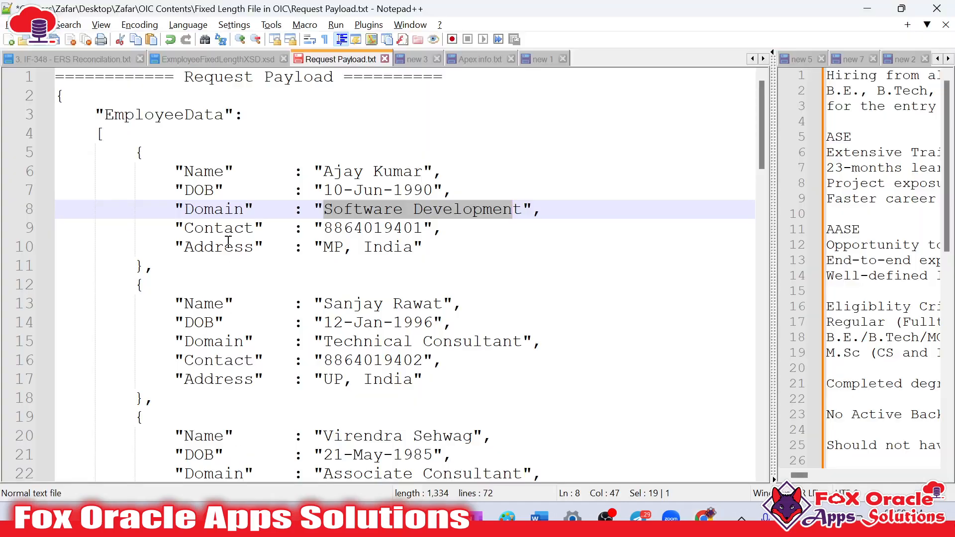
pyautogui.moveTo(138, 152); pyautogui.dragTo(185, 323)
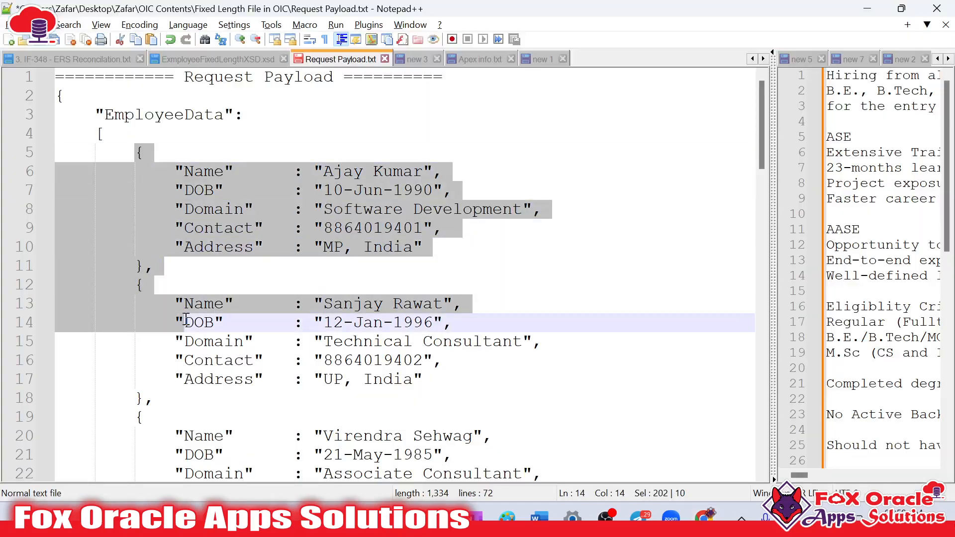
pyautogui.scroll(-2, 188, 323)
pyautogui.scroll(2, 188, 347)
pyautogui.click(172, 190)
pyautogui.moveTo(134, 152); pyautogui.dragTo(167, 270)
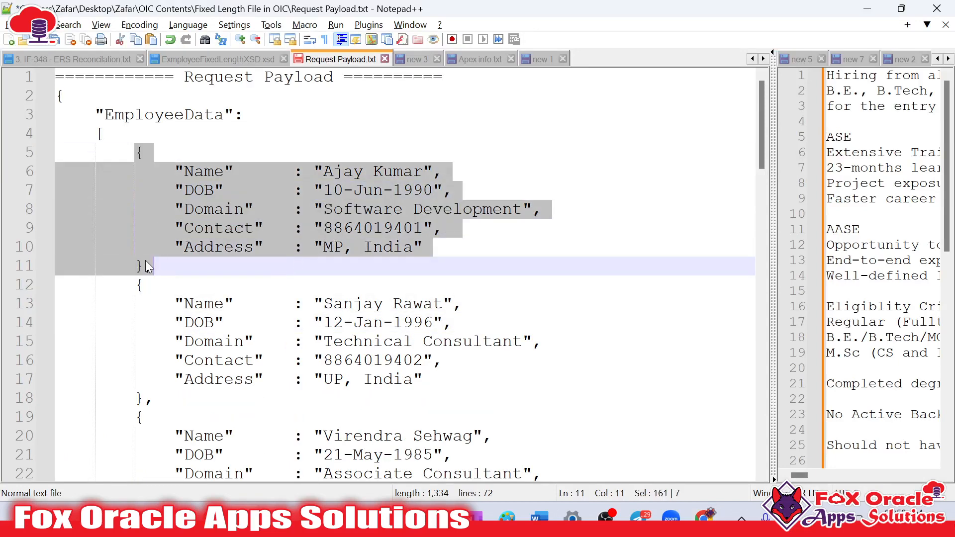
pyautogui.click(219, 228)
pyautogui.click(256, 379)
pyautogui.click(259, 367)
pyautogui.moveTo(324, 209); pyautogui.dragTo(523, 209)
pyautogui.scroll(-2, 497, 253)
pyautogui.scroll(1, 498, 254)
pyautogui.click(414, 286)
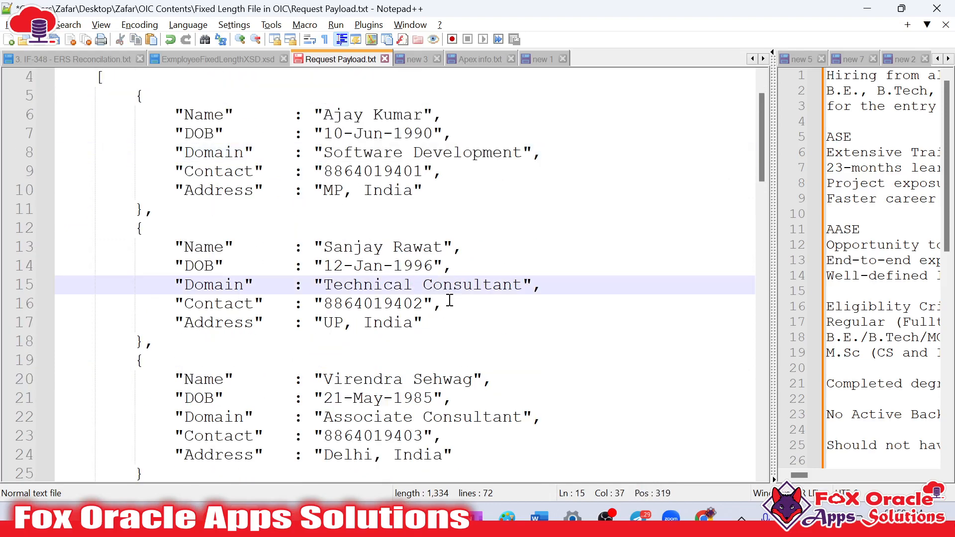
pyautogui.click(437, 323)
pyautogui.scroll(-1, 441, 328)
pyautogui.scroll(-1, 440, 329)
pyautogui.scroll(3, 440, 329)
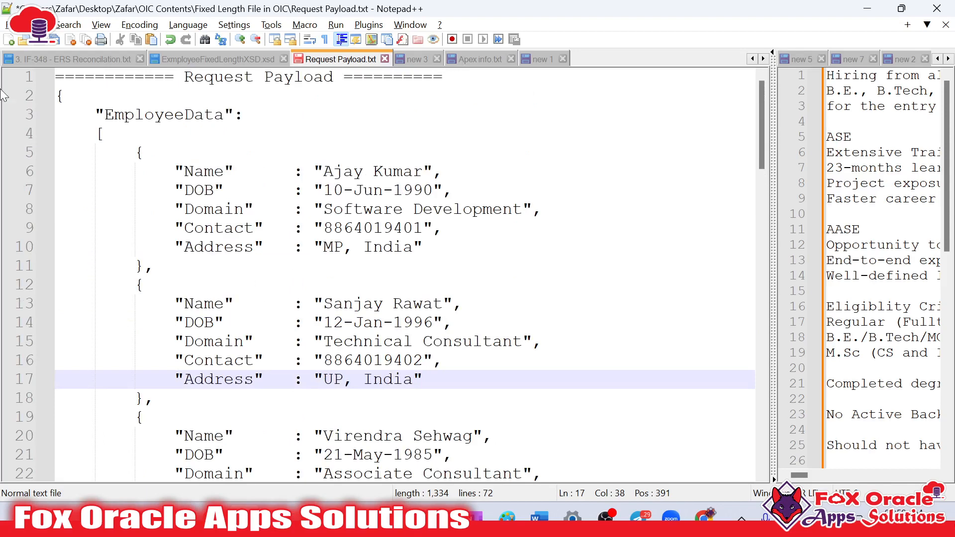
# Examine the full extent of the request payload's JSON and the first record inside the EmployeeData array
pyautogui.click(58, 96)
pyautogui.scroll(-3, 159, 160)
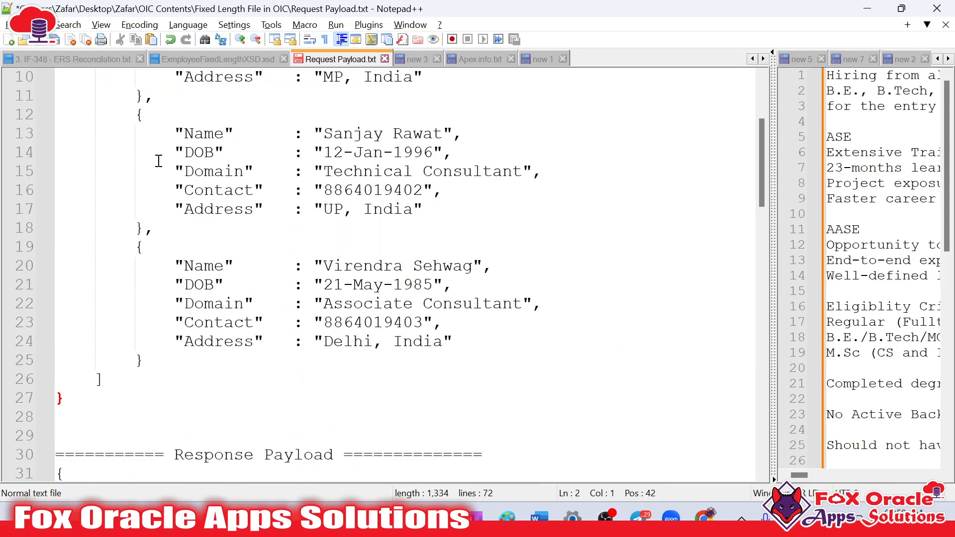
pyautogui.keyDown('shift'); pyautogui.click(113, 390); pyautogui.keyUp('shift')
pyautogui.scroll(3, 196, 390)
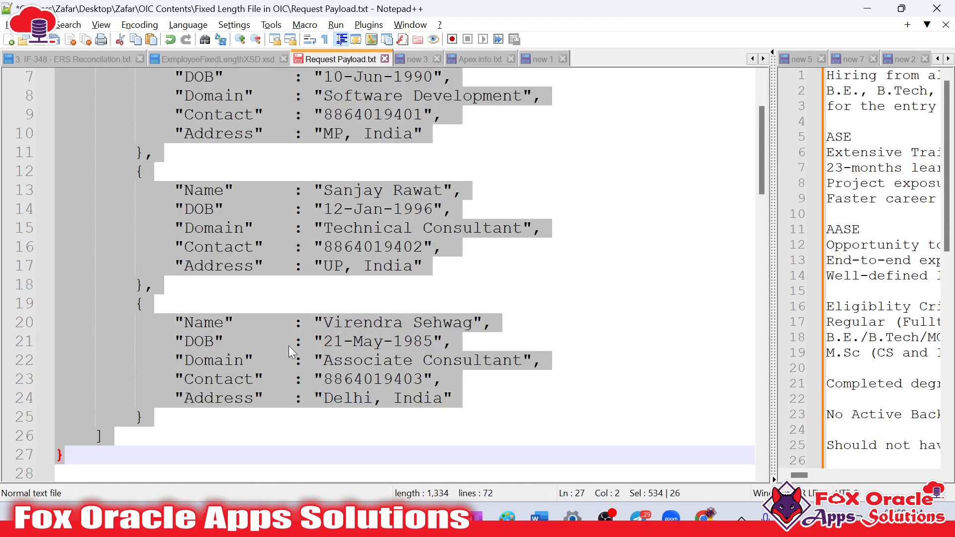
pyautogui.click(305, 152)
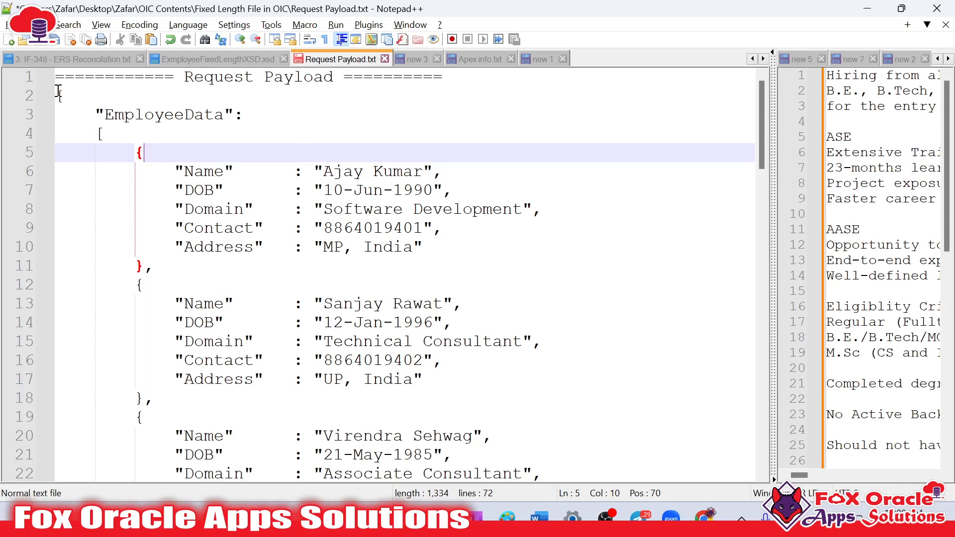
pyautogui.click(58, 95)
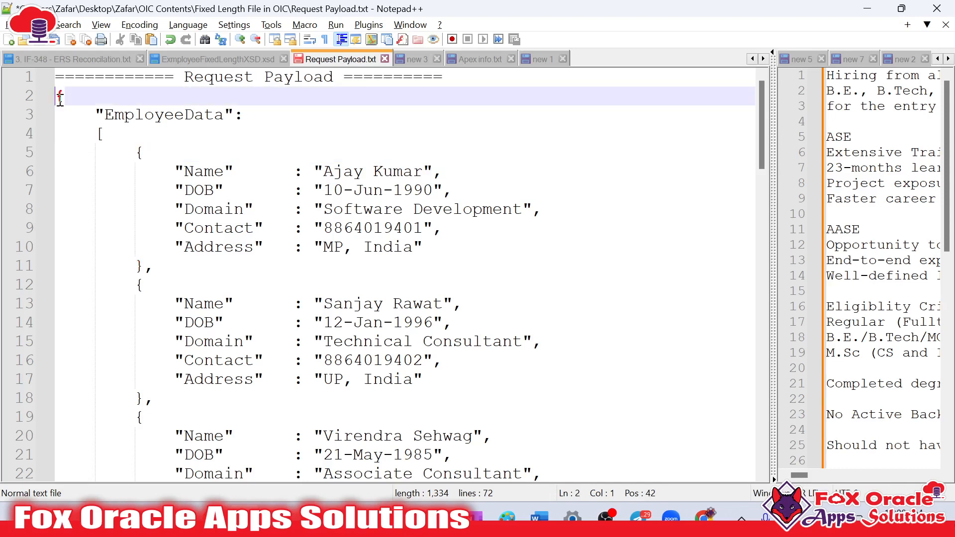
pyautogui.moveTo(58, 95); pyautogui.dragTo(215, 304)
pyautogui.click(259, 306)
pyautogui.click(213, 247)
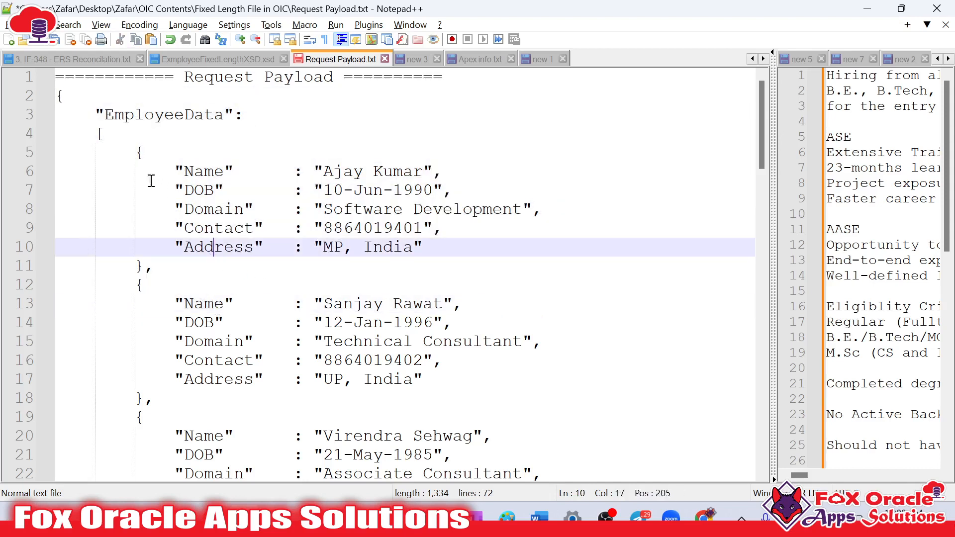
pyautogui.moveTo(139, 152); pyautogui.dragTo(148, 283)
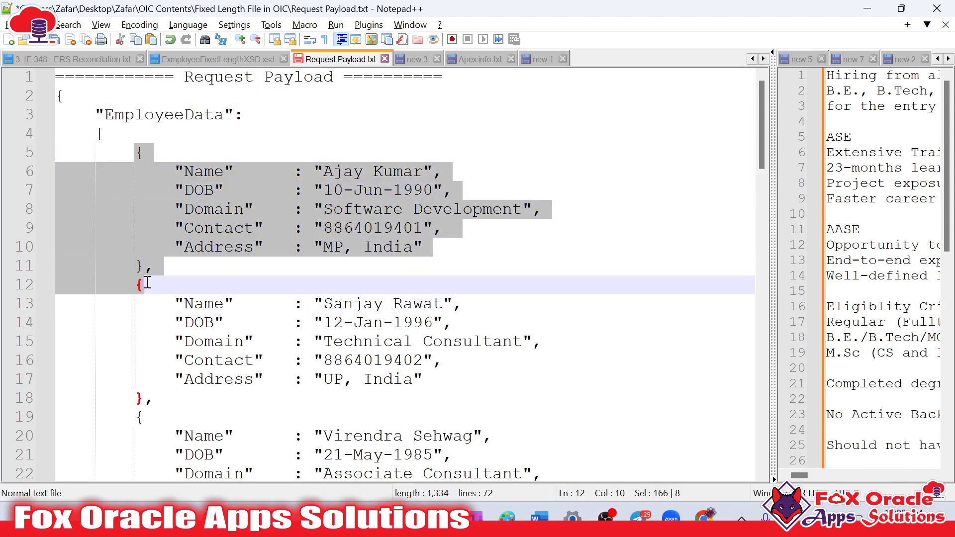
# Examine the Name, DOB, Domain, Contact and Address fields of the first employee record in the request payload
pyautogui.click(149, 189)
pyautogui.moveTo(144, 152); pyautogui.dragTo(139, 262)
pyautogui.click(137, 191)
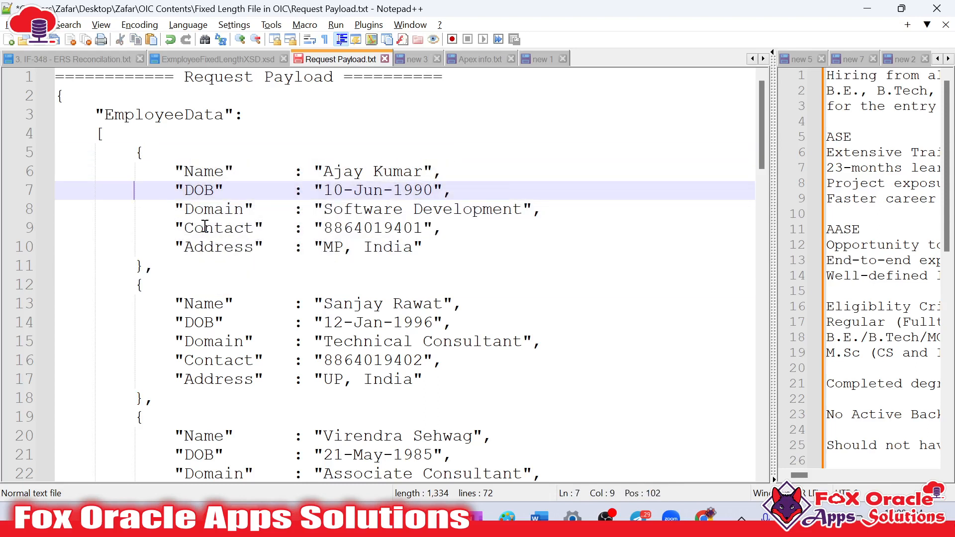
pyautogui.moveTo(216, 190); pyautogui.dragTo(220, 267)
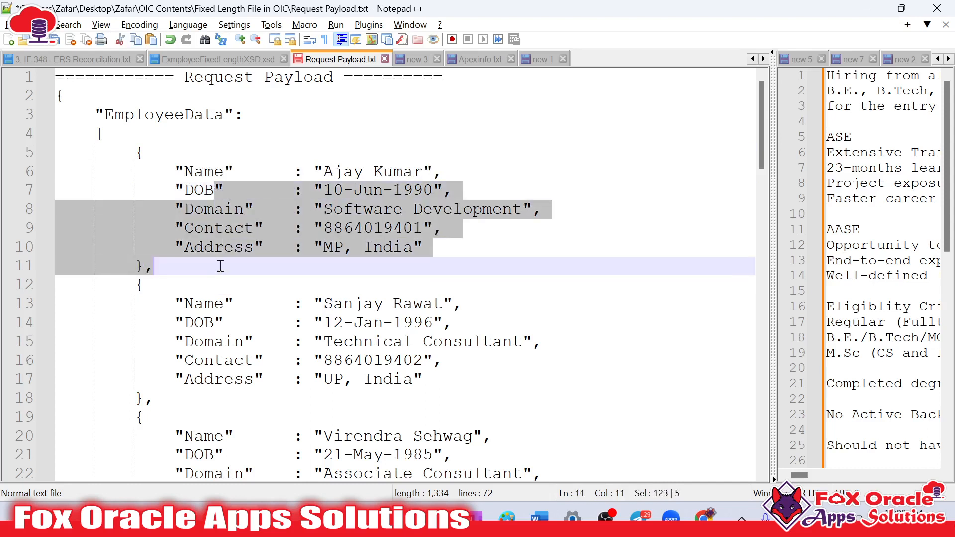
pyautogui.click(226, 266)
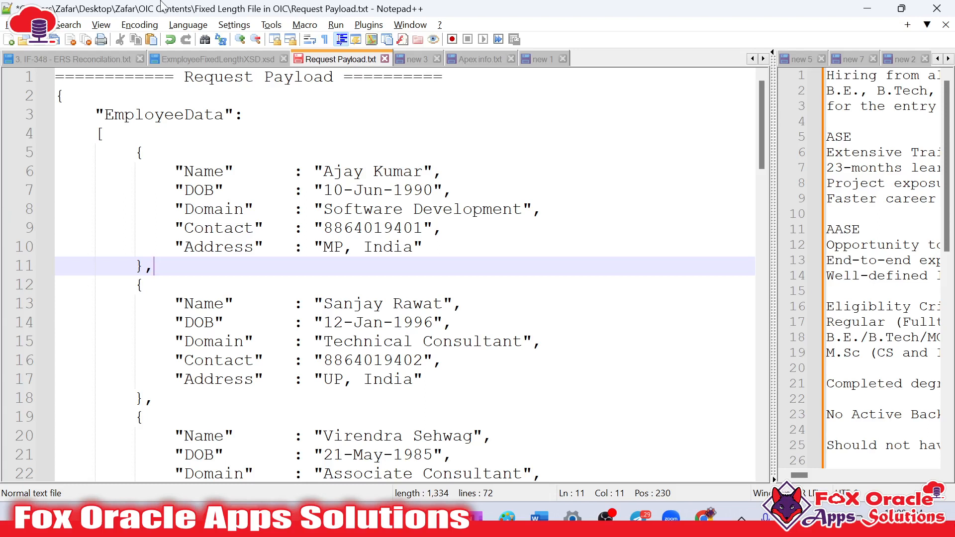
pyautogui.click(165, 176)
pyautogui.moveTo(165, 176); pyautogui.dragTo(198, 251)
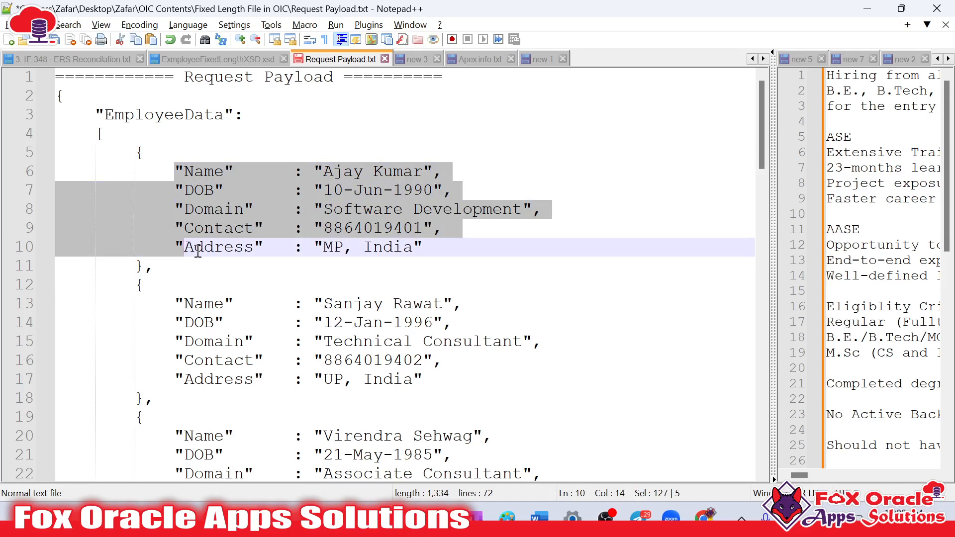
# Switch to Excel, create a new blank workbook and make column A slightly narrower
pyautogui.click(376, 518)
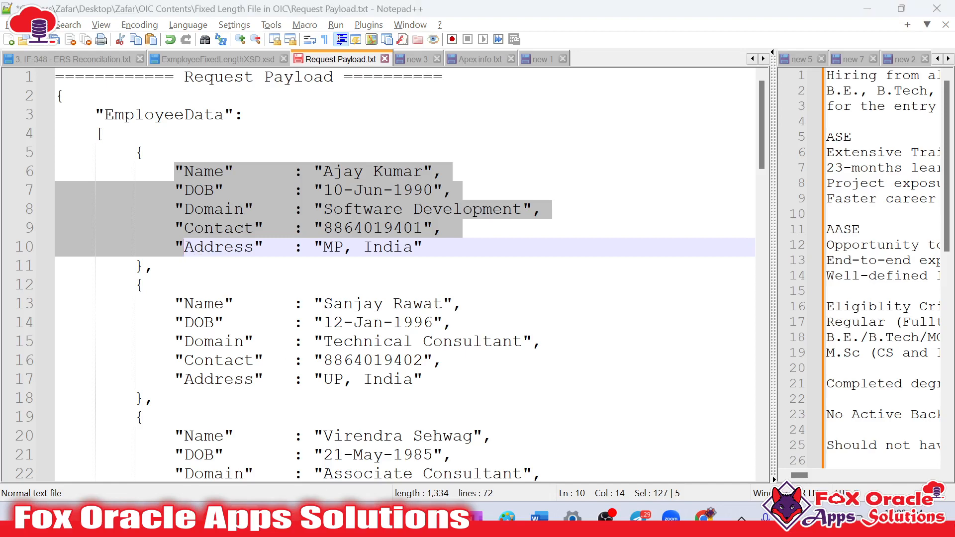
pyautogui.click(457, 270)
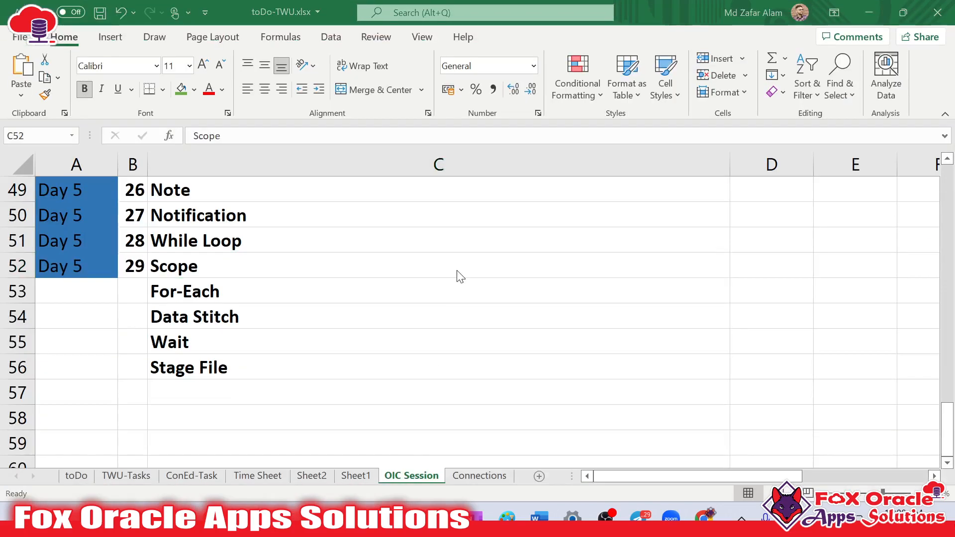
pyautogui.hotkey('ctrl', 'n')
pyautogui.click(148, 262)
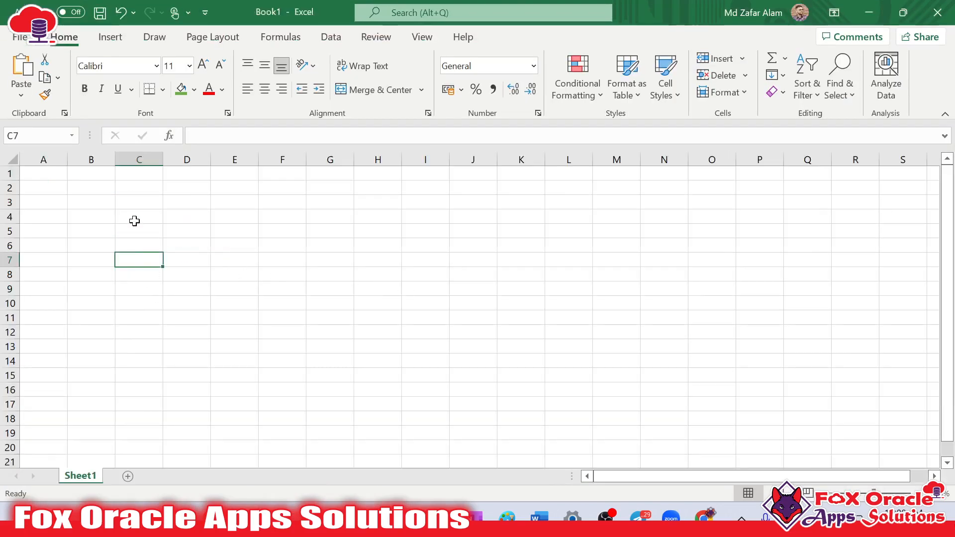
pyautogui.moveTo(67, 160); pyautogui.dragTo(55, 161)
pyautogui.click(127, 217)
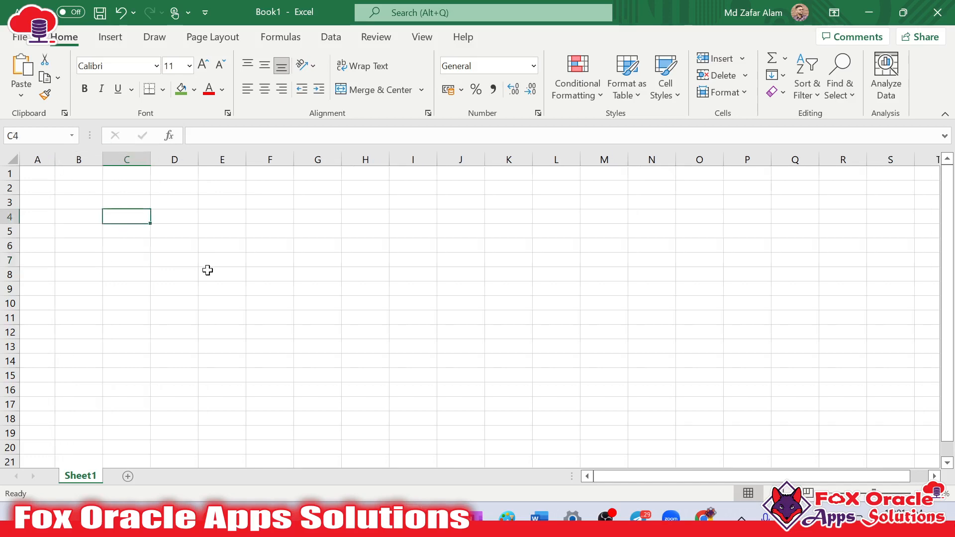
# Copy the Name field label from Request Payload.txt in Notepad++ into cell A1 of the new Excel workbook
pyautogui.hotkey('alt', 'Tab')
pyautogui.hotkey('alt', 'Tab')
pyautogui.hotkey('alt', 'Tab')
pyautogui.hotkey('alt', 'Tab')
pyautogui.click(321, 227)
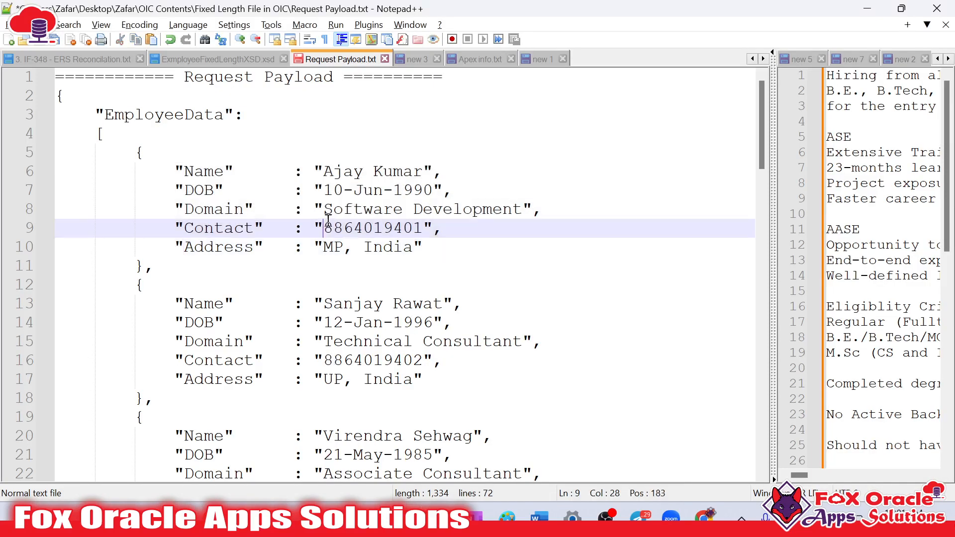
pyautogui.click(189, 169)
pyautogui.click(215, 249)
pyautogui.doubleClick(214, 172)
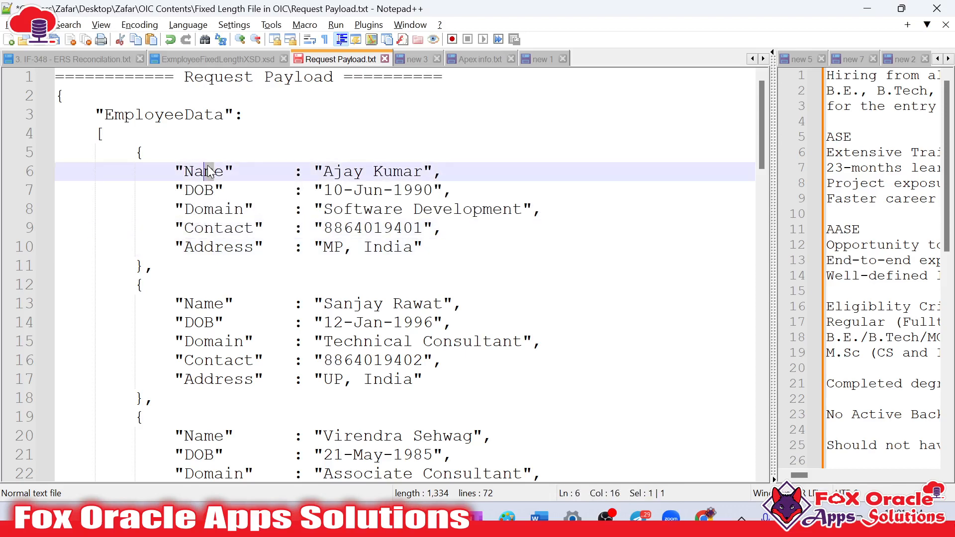
pyautogui.hotkey('alt', 'Tab')
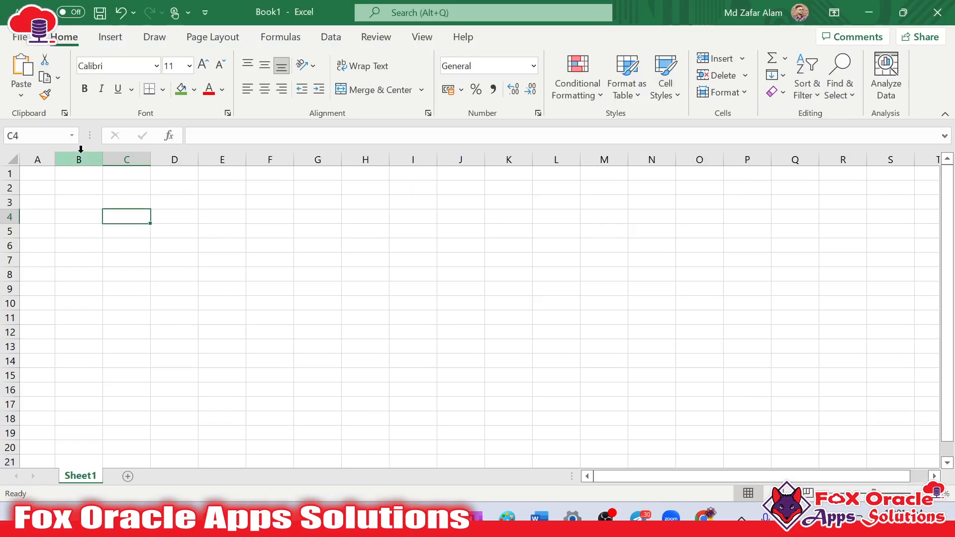
pyautogui.click(37, 176)
pyautogui.hotkey('ctrl', 'v')
# Copy the DOB field label from the request payload in Notepad++ into cell B1 of the Excel workbook
pyautogui.hotkey('alt', 'Tab')
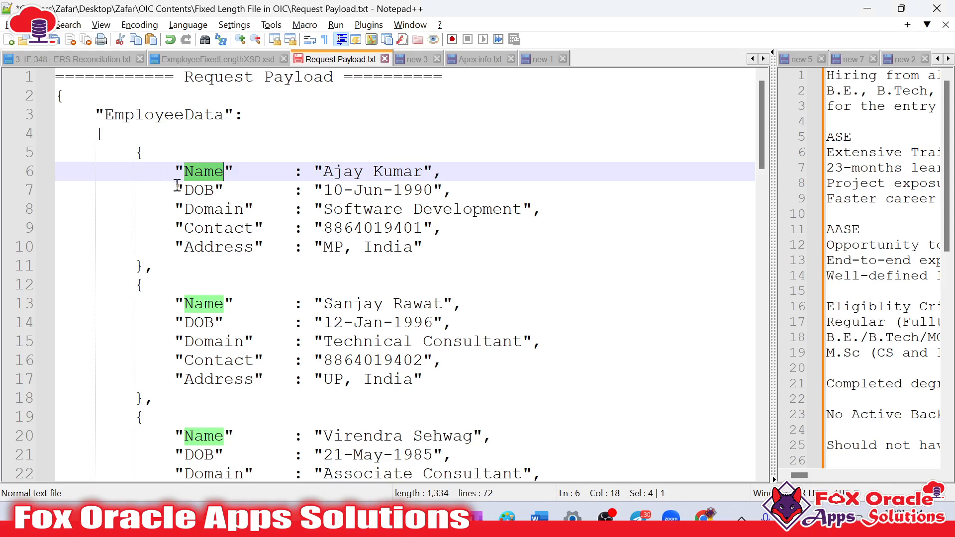
pyautogui.doubleClick(209, 190)
pyautogui.hotkey('ctrl', 'c')
pyautogui.hotkey('alt', 'Tab')
pyautogui.click(81, 171)
pyautogui.hotkey('ctrl', 'v')
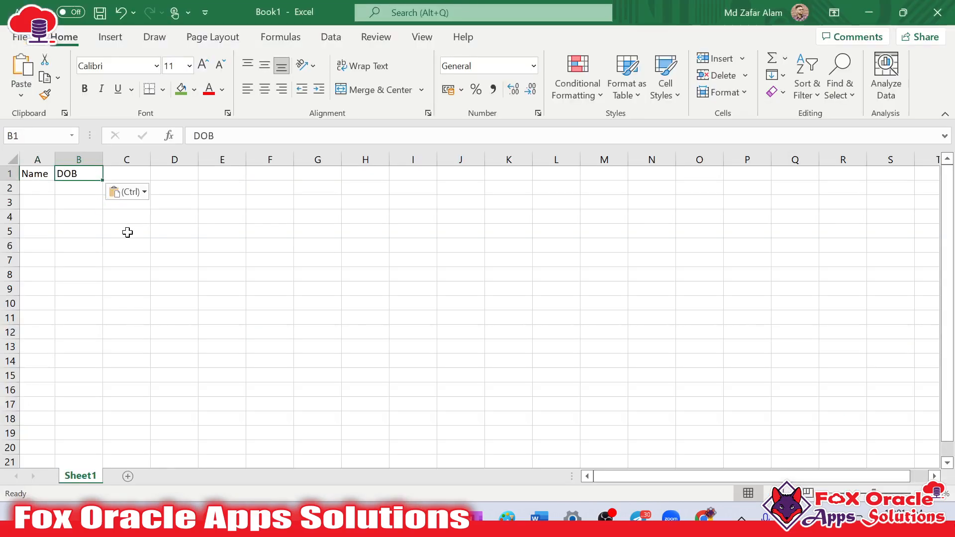
# Copy the Domain field label from the request payload in Notepad++ into cell C1 of the Excel workbook
pyautogui.hotkey('alt', 'Tab')
pyautogui.doubleClick(226, 209)
pyautogui.hotkey('ctrl', 'c')
pyautogui.hotkey('alt', 'Tab')
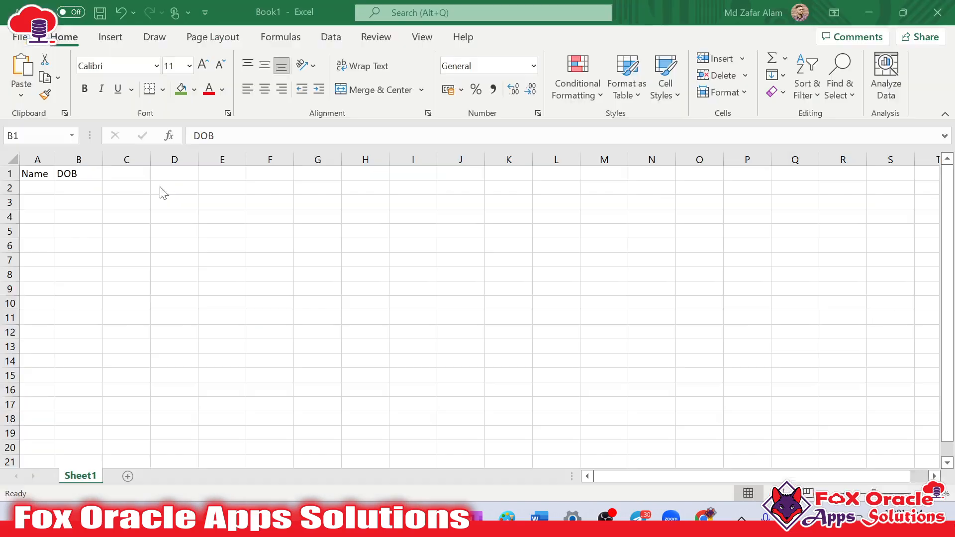
pyautogui.click(135, 178)
pyautogui.hotkey('ctrl', 'v')
# Copy the Contact field label from the request payload in Notepad++ into cell D1 of the Excel workbook
pyautogui.hotkey('alt', 'Tab')
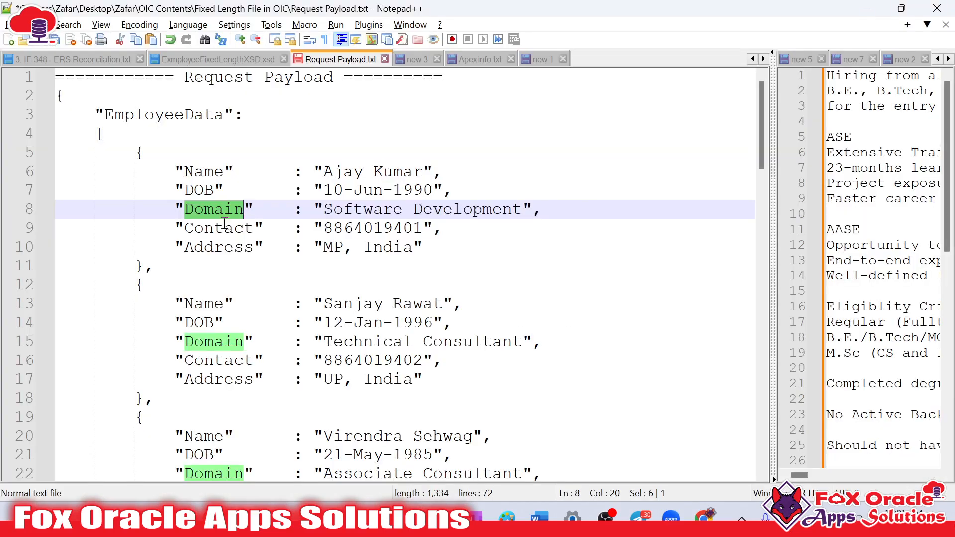
pyautogui.doubleClick(232, 229)
pyautogui.click(196, 174)
pyautogui.write('Contact')
# Copy the Address field label from the request payload in Notepad++ into cell E1 of the Excel workbook
pyautogui.hotkey('alt', 'Tab')
pyautogui.doubleClick(223, 248)
pyautogui.hotkey('ctrl', 'c')
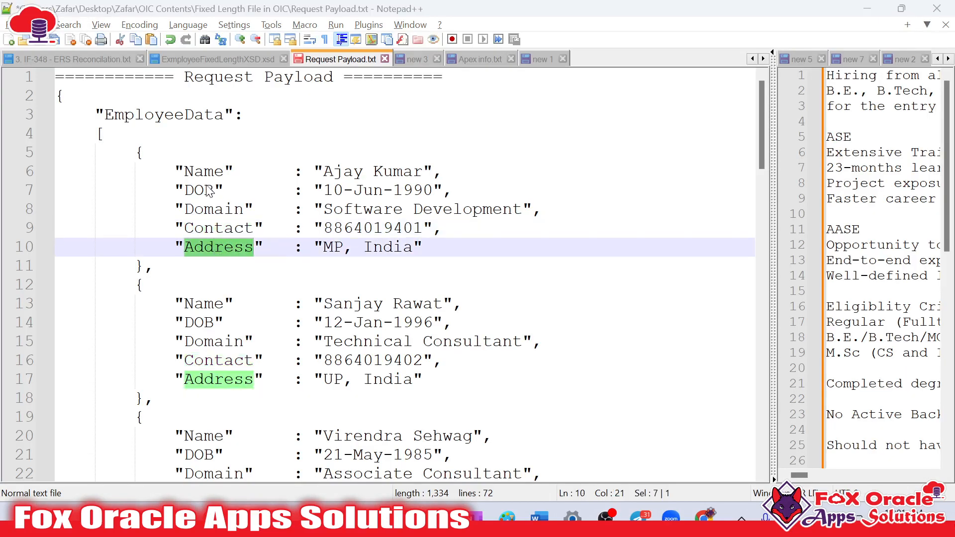
pyautogui.hotkey('alt', 'Tab')
pyautogui.click(204, 174)
pyautogui.hotkey('ctrl', 'v')
pyautogui.click(296, 219)
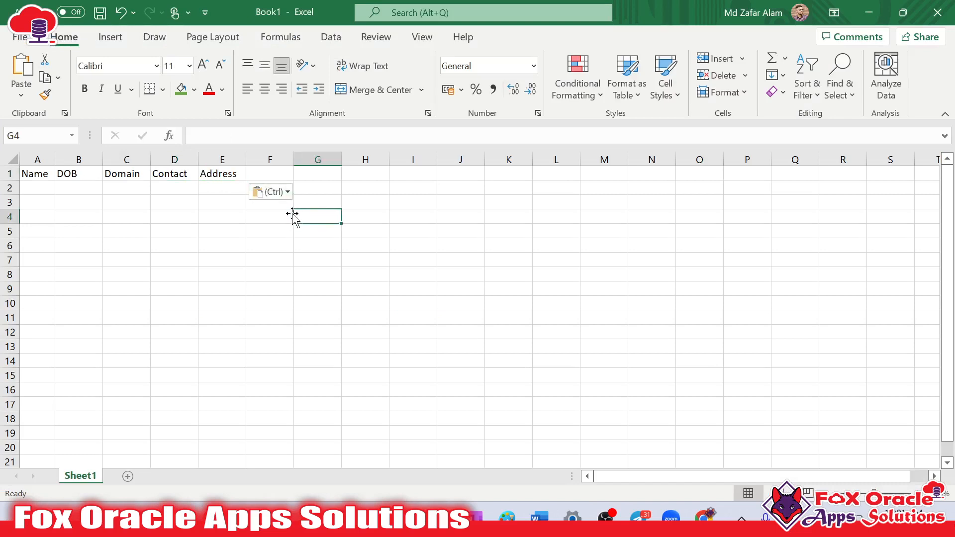
# Enter the headers CreatedBy in cell F1 and CreationDate in cell G1
pyautogui.click(271, 172)
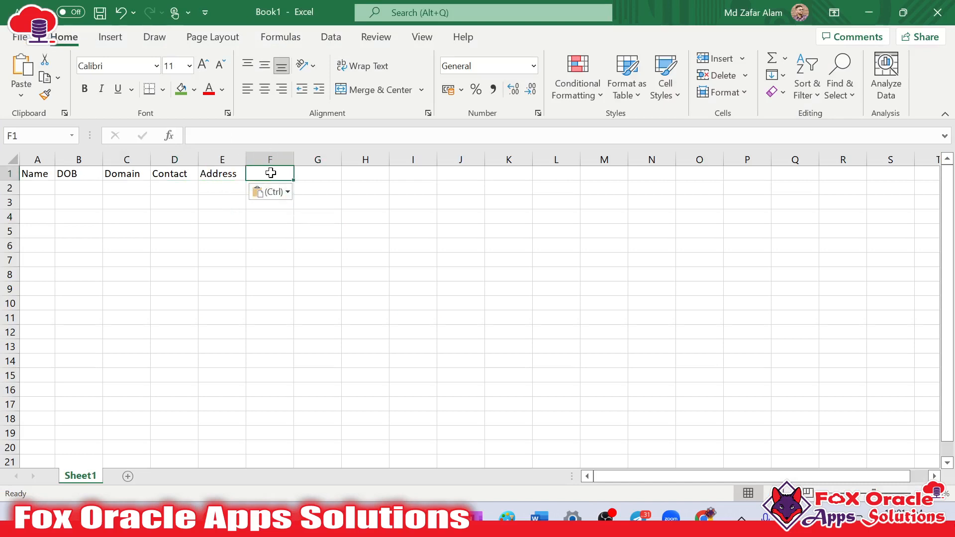
pyautogui.write('CreatedBy')
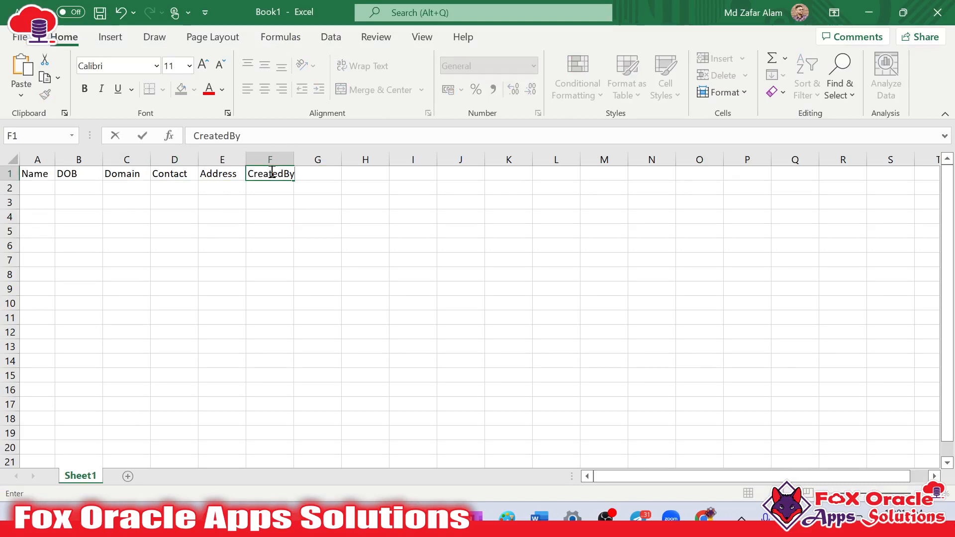
pyautogui.press('Tab')
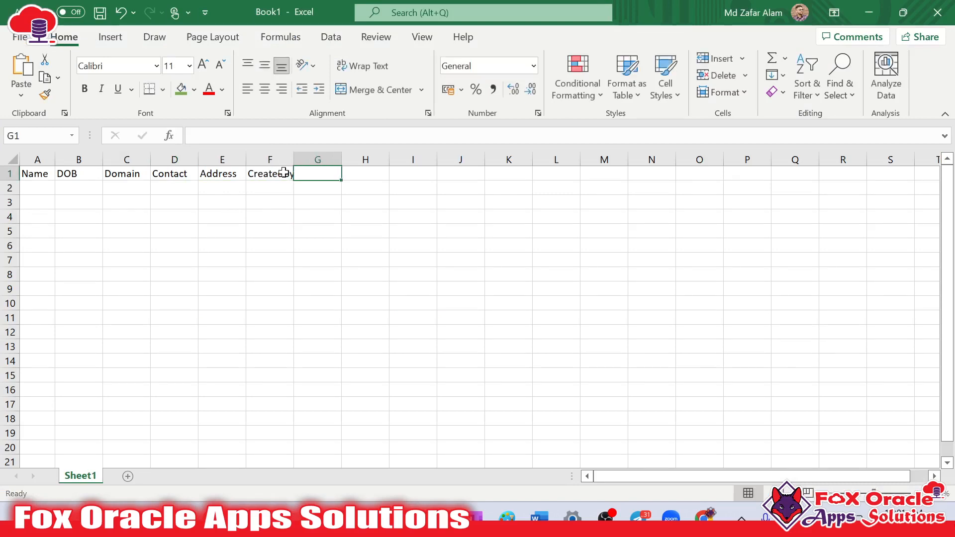
pyautogui.write('CreatingDate')
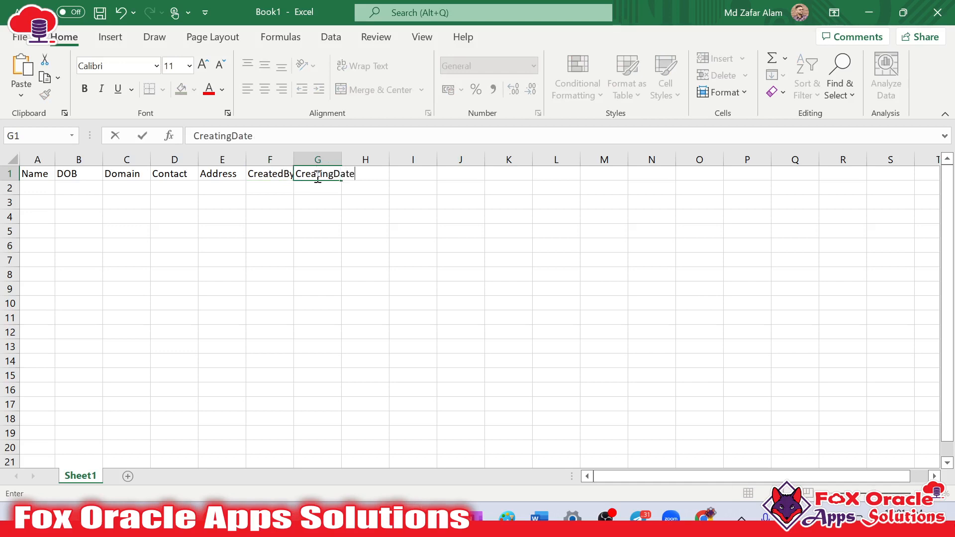
pyautogui.click(330, 173)
pyautogui.press('Right')
pyautogui.press('Right')
pyautogui.press('BackSpace')
pyautogui.press('BackSpace')
pyautogui.write('on')
pyautogui.click(426, 192)
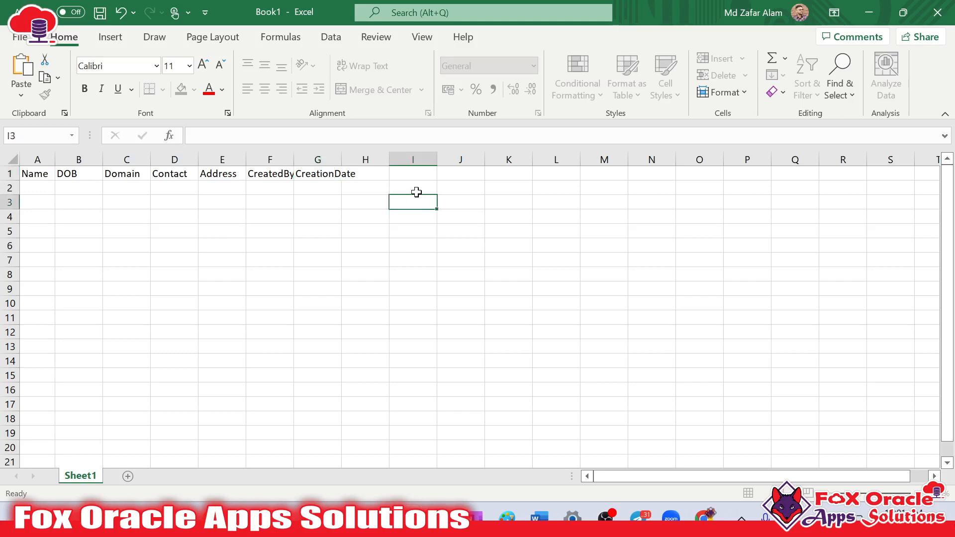
# Enter the header InstanceId in cell H1
pyautogui.click(376, 173)
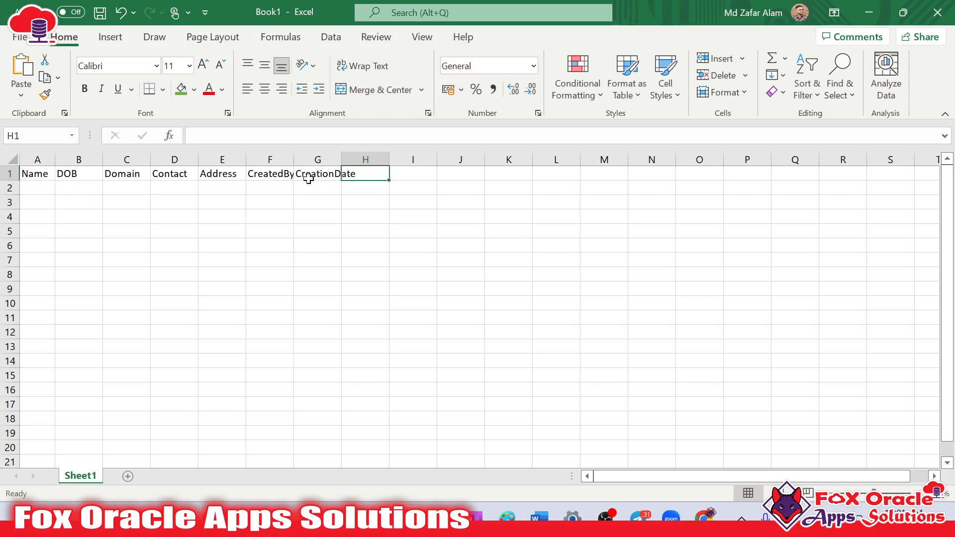
pyautogui.write('Instance')
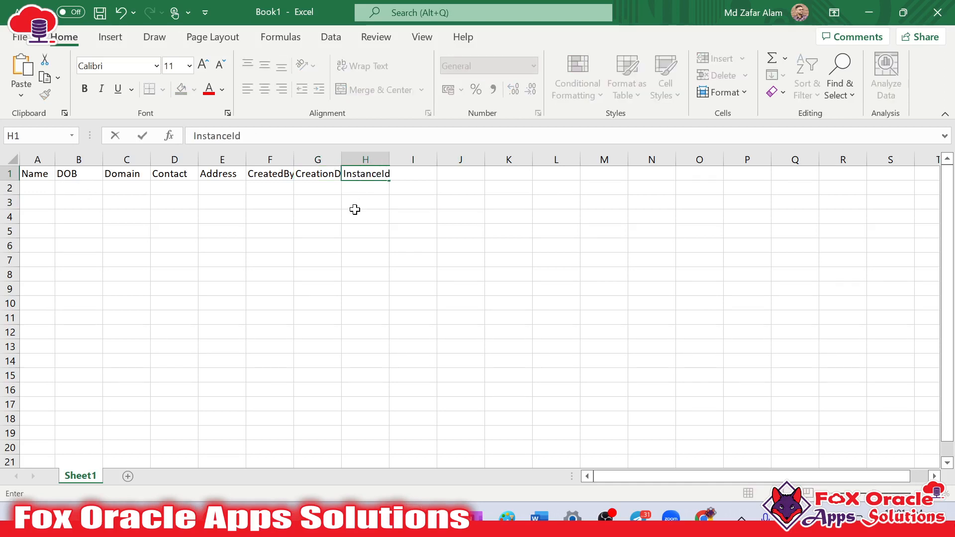
pyautogui.write('Id')
pyautogui.click(356, 202)
# Fit all column widths of the sheet to their header text
pyautogui.click(13, 159)
pyautogui.doubleClick(53, 160)
pyautogui.click(277, 194)
pyautogui.press('Right')
pyautogui.moveTo(11, 188); pyautogui.dragTo(192, 274)
pyautogui.click(34, 184)
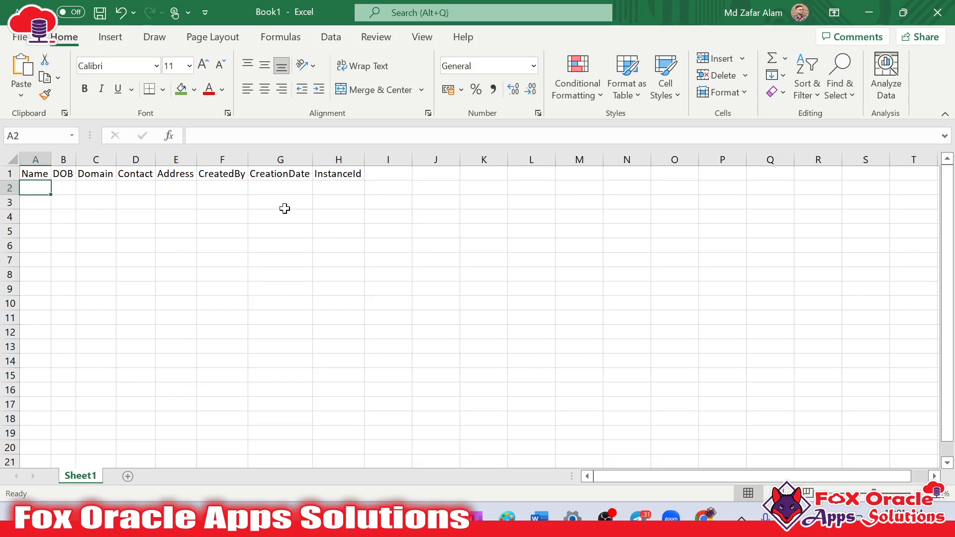
# Copy the first record's Name value from the request payload in Notepad++ into cell A2 of the Excel workbook
pyautogui.click(24, 173)
pyautogui.click(35, 186)
pyautogui.hotkey('alt', 'Tab')
pyautogui.click(315, 303)
pyautogui.moveTo(323, 172); pyautogui.dragTo(426, 172)
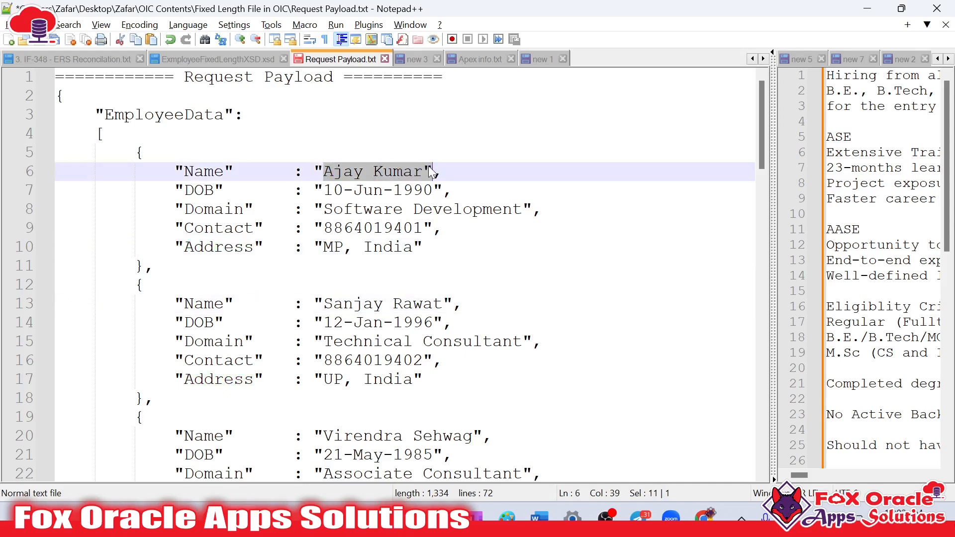
pyautogui.hotkey('ctrl', 'c')
pyautogui.hotkey('alt', 'Tab')
pyautogui.hotkey('ctrl', 'v')
# Copy the first record's DOB value from the request payload in Notepad++ into cell B2 of the Excel workbook
pyautogui.hotkey('alt', 'Tab')
pyautogui.moveTo(323, 189); pyautogui.dragTo(437, 190)
pyautogui.click(427, 190)
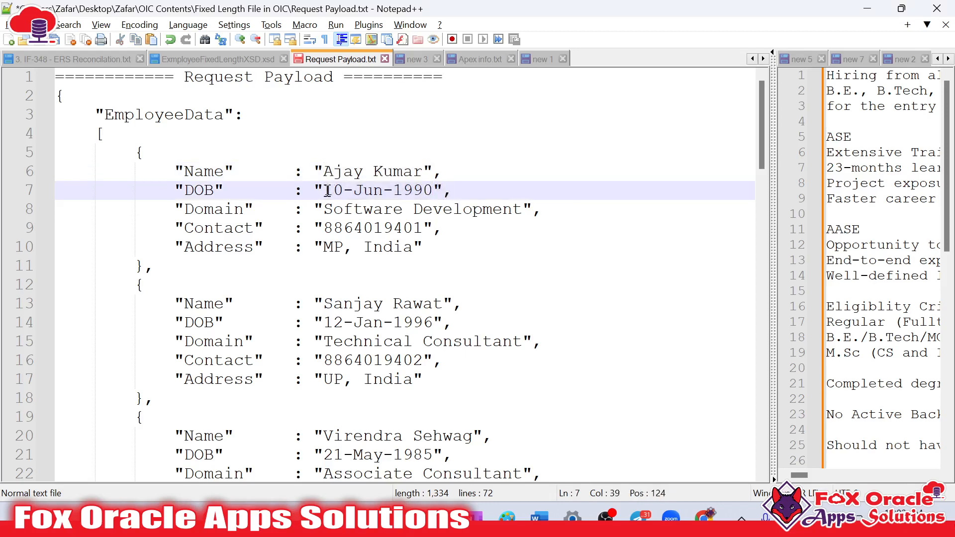
pyautogui.keyDown('shift'); pyautogui.click(330, 191); pyautogui.keyUp('shift')
pyautogui.hotkey('ctrl', 'c')
pyautogui.hotkey('alt', 'Tab')
pyautogui.click(68, 188)
pyautogui.hotkey('ctrl', 'v')
# Copy the first record's Domain value, Software Development, from the request payload in Notepad++ into cell C2 of the Excel workbook
pyautogui.hotkey('alt', 'Tab')
pyautogui.moveTo(322, 209); pyautogui.dragTo(529, 207)
pyautogui.hotkey('ctrl', 'c')
pyautogui.hotkey('alt', 'Tab')
pyautogui.click(101, 178)
pyautogui.click(100, 187)
pyautogui.hotkey('ctrl', 'v')
# Fill row 2 with placeholder text: sdf for Contact and Address, and sadf for CreatedBy, CreationDate and InstanceId
pyautogui.click(152, 190)
pyautogui.write('sdf')
pyautogui.press('Tab')
pyautogui.write('sad')
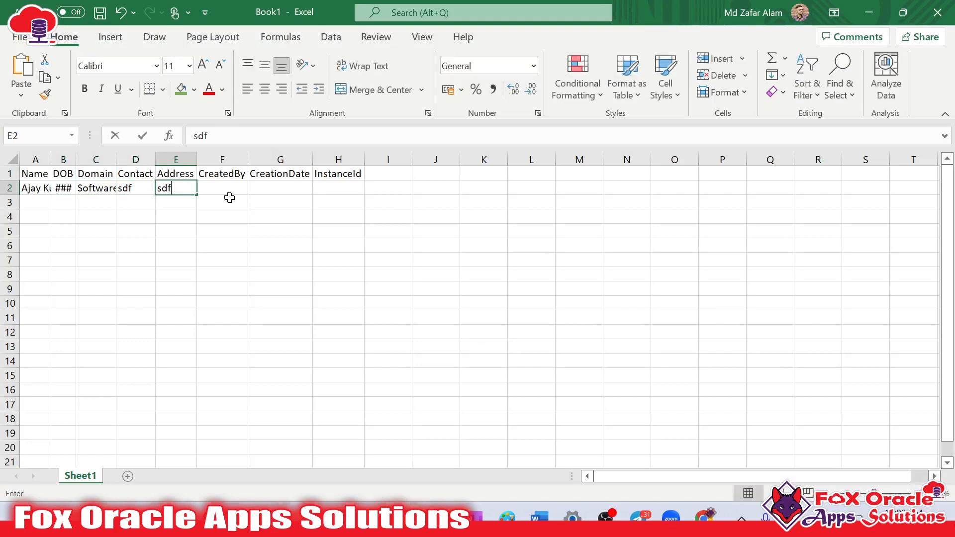
pyautogui.write('f')
pyautogui.press('Tab')
pyautogui.write('sadf')
pyautogui.press('Tab')
pyautogui.write('sadf')
pyautogui.press('Tab')
pyautogui.write('sadf')
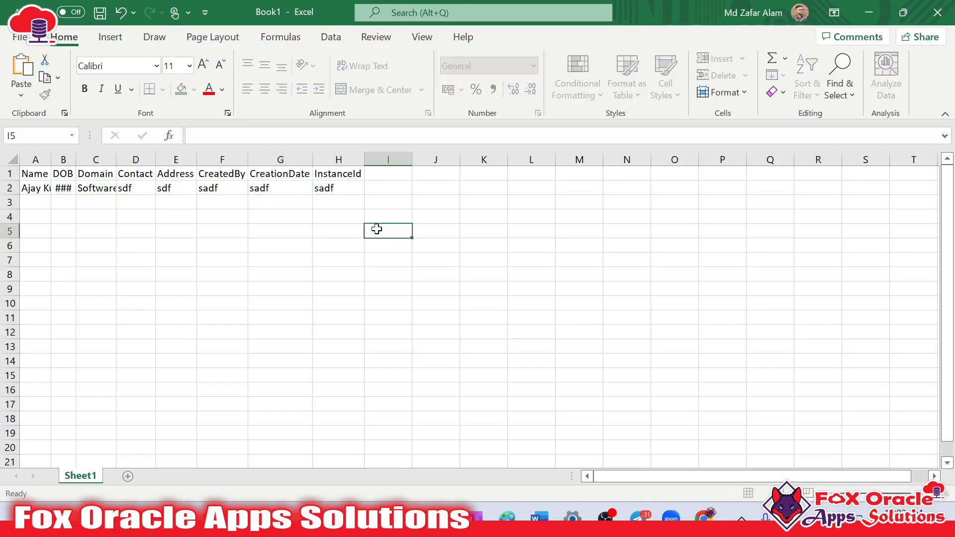
# Commit the sample row and start saving the new workbook
pyautogui.click(377, 228)
pyautogui.hotkey('ctrl', 's')
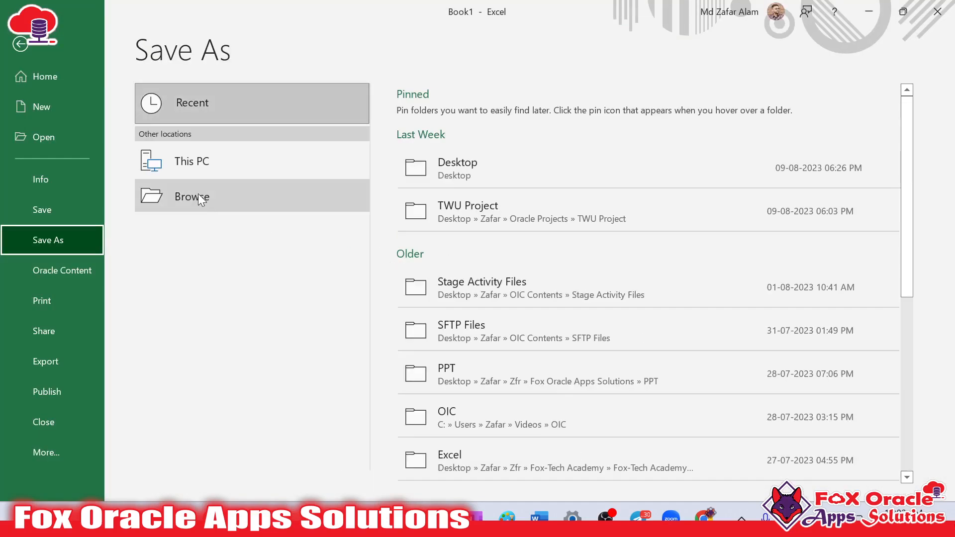
pyautogui.click(485, 164)
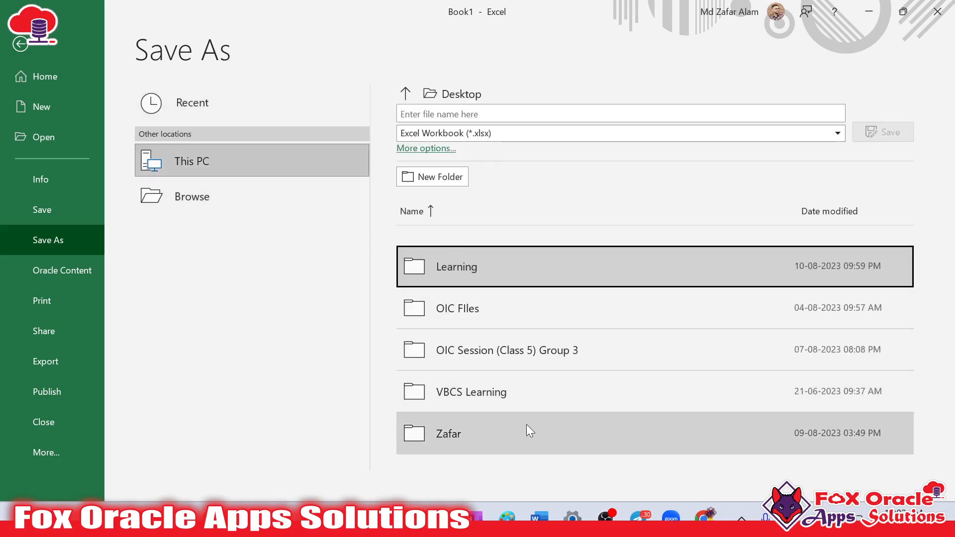
pyautogui.click(519, 314)
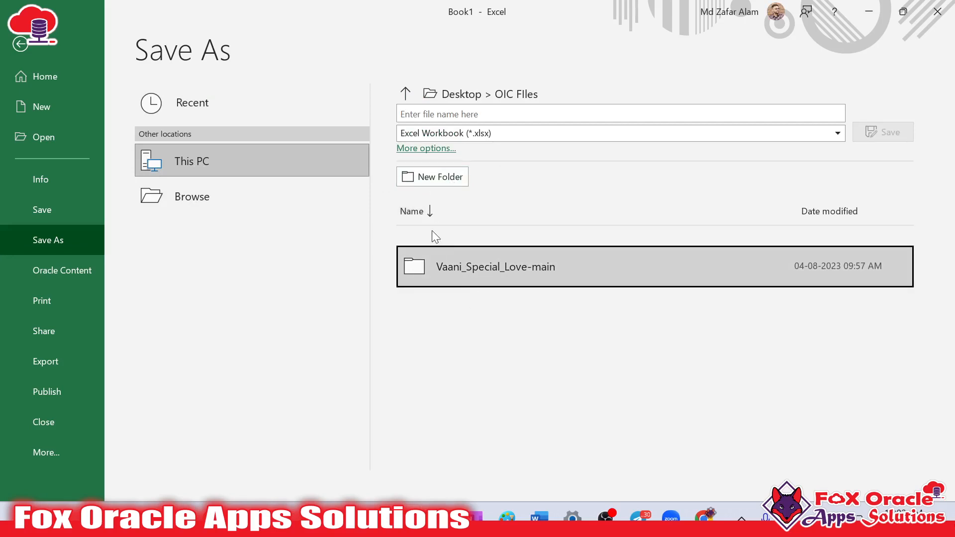
pyautogui.click(425, 178)
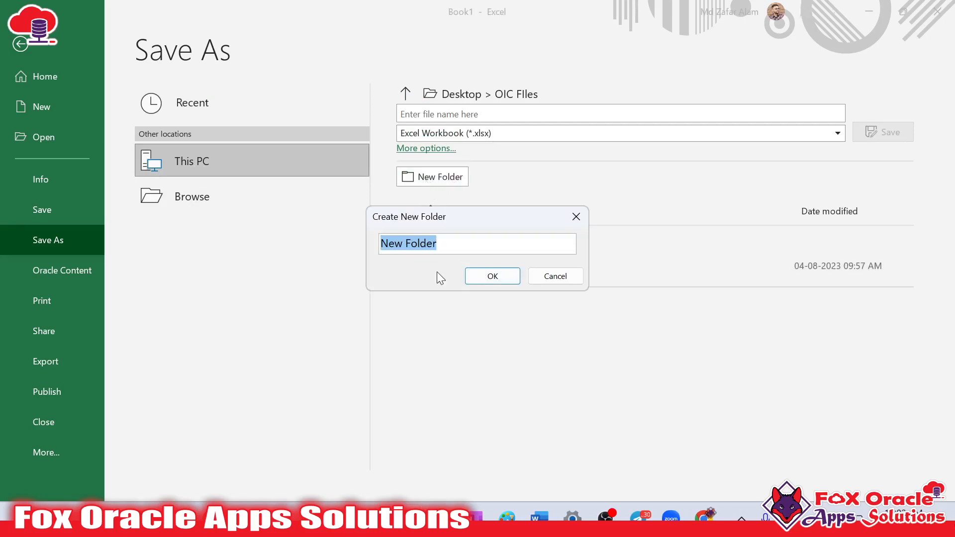
pyautogui.click(554, 276)
# Browse for a save location and open the OIC Contents folder inside the personal named folder on the Desktop
pyautogui.click(238, 206)
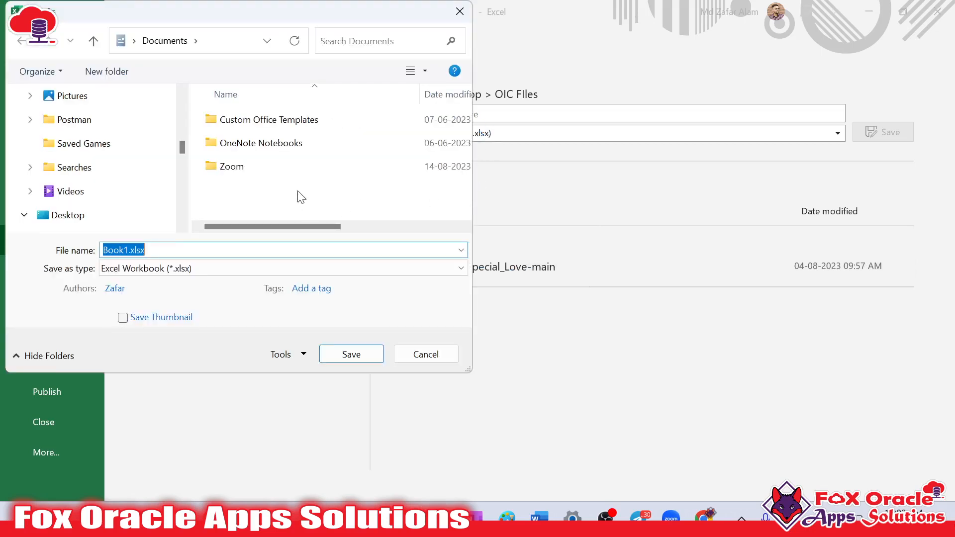
pyautogui.moveTo(292, 17); pyautogui.dragTo(470, 53)
pyautogui.scroll(2, 268, 246)
pyautogui.scroll(-2, 288, 159)
pyautogui.click(245, 225)
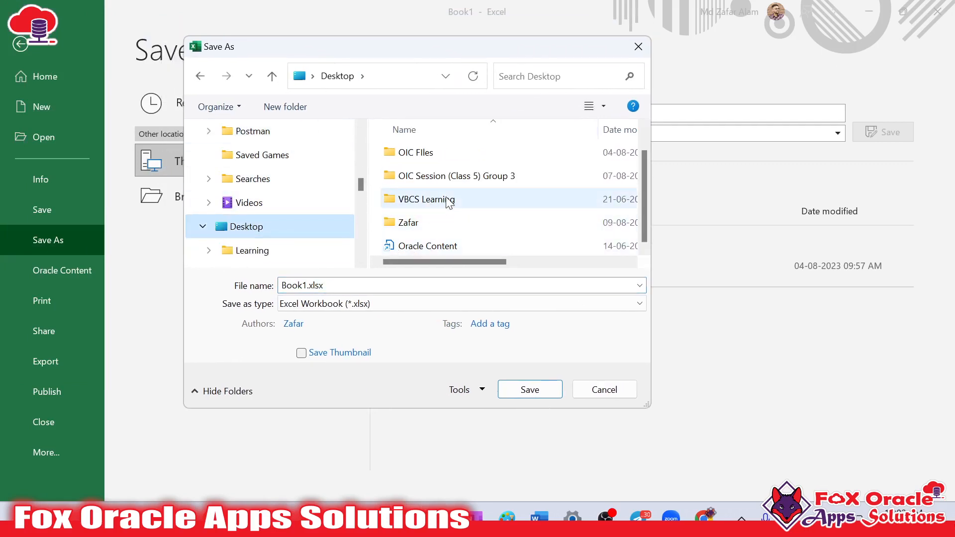
pyautogui.doubleClick(431, 219)
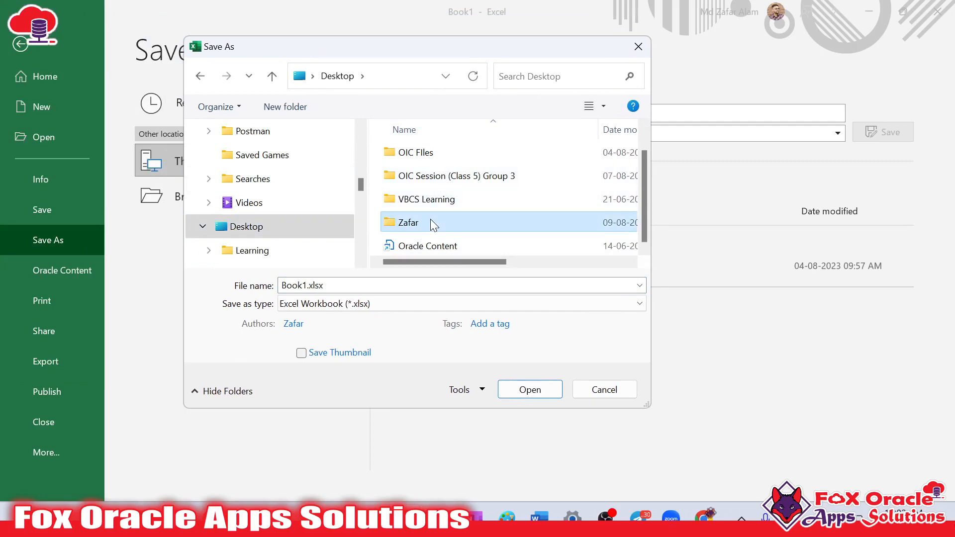
pyautogui.click(445, 206)
pyautogui.doubleClick(444, 206)
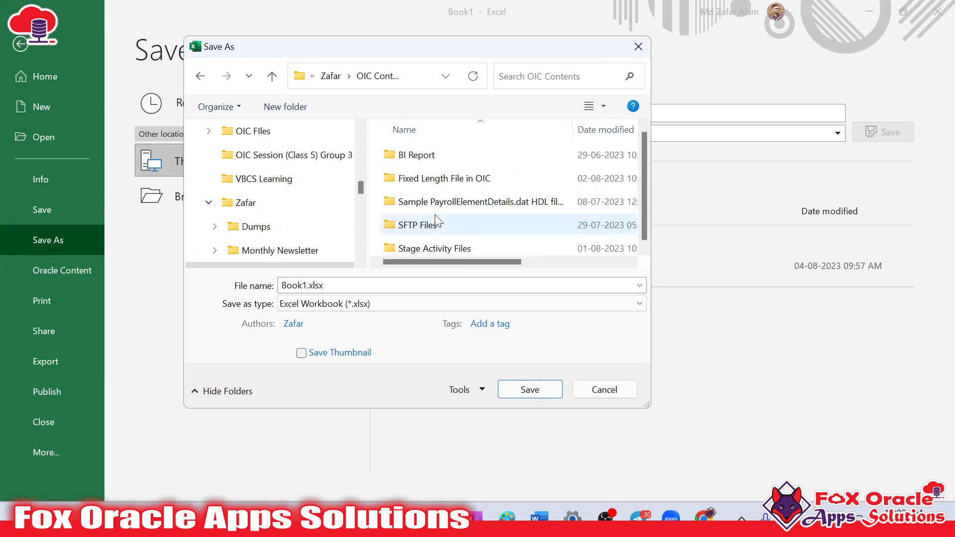
# Create a folder named "OIC Seesion - 05" in OIC Contents and open it as the save location
pyautogui.click(285, 106)
pyautogui.write('OI')
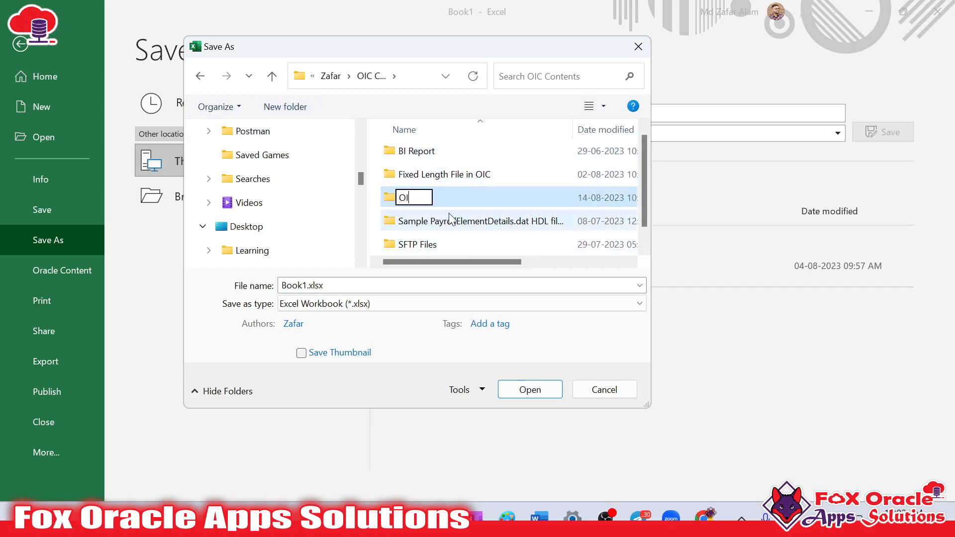
pyautogui.write('C Seesion')
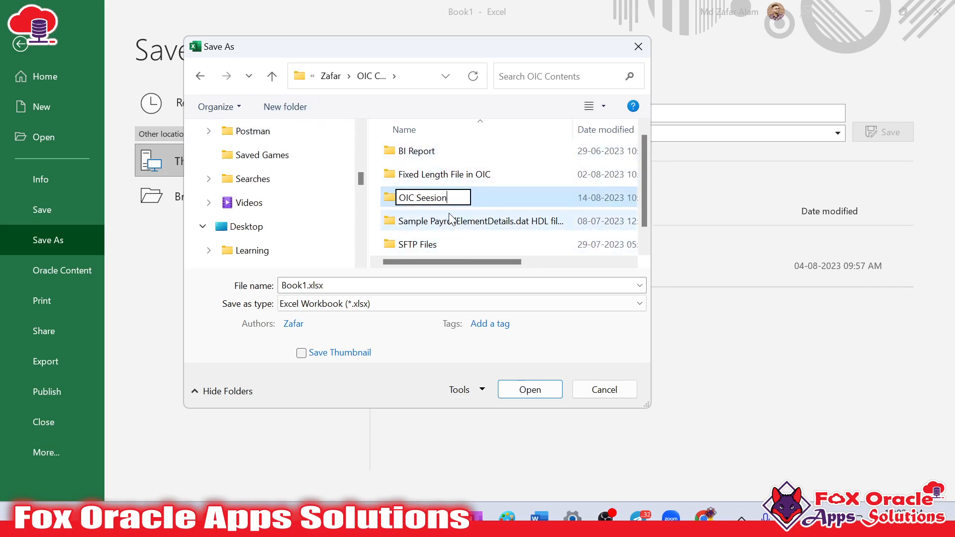
pyautogui.write(' - 05')
pyautogui.press('Return')
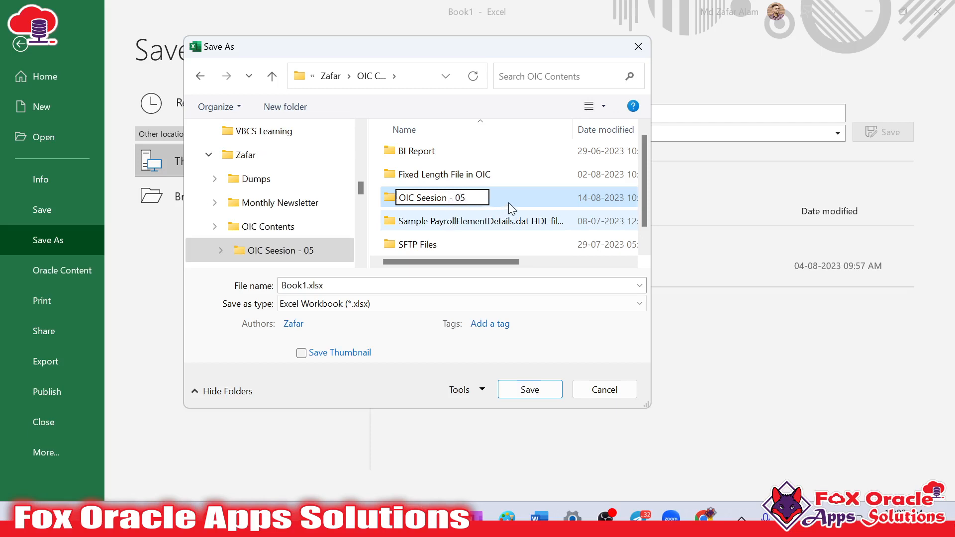
pyautogui.doubleClick(509, 202)
# Name the file EmployeeSample and set its file type to CSV UTF-8 (Comma delimited)
pyautogui.click(382, 285)
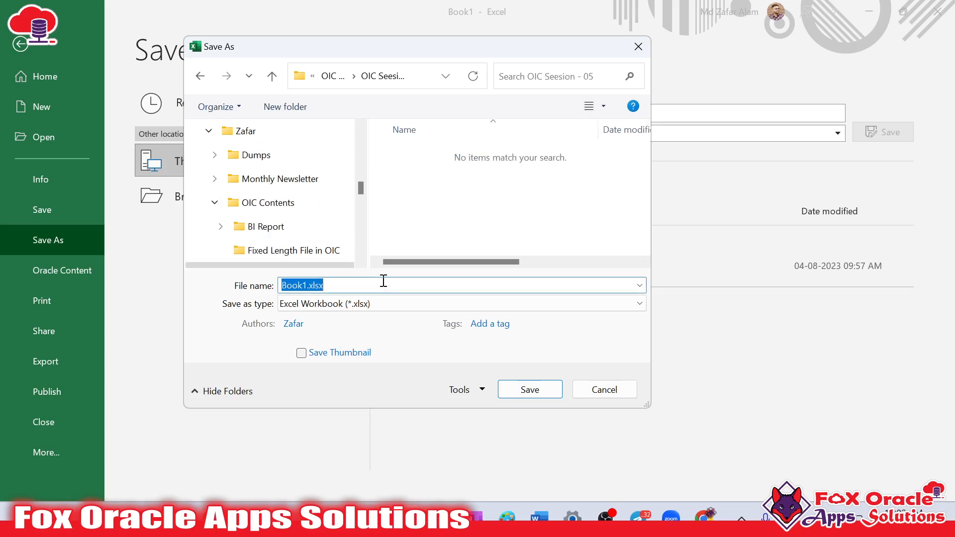
pyautogui.write('EmployeeSample.csv')
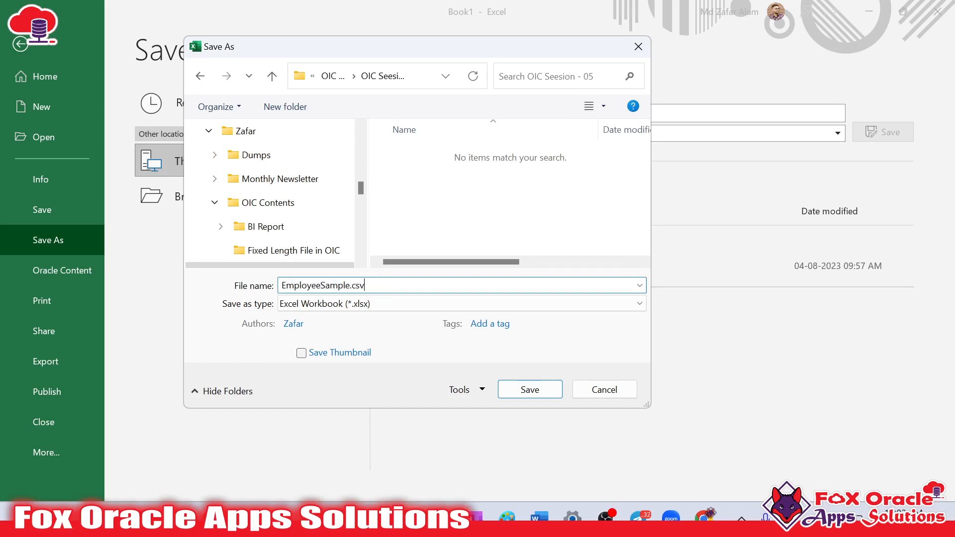
pyautogui.click(396, 303)
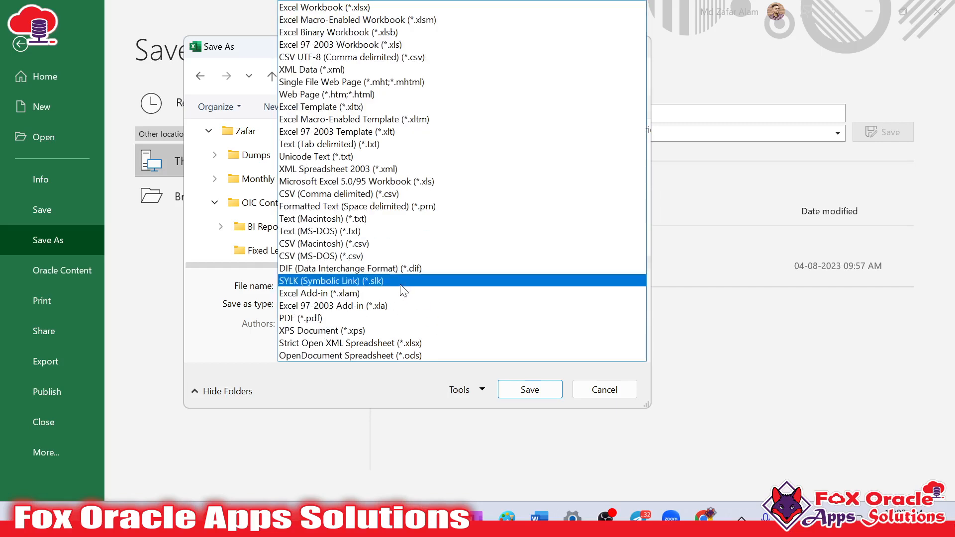
pyautogui.click(393, 58)
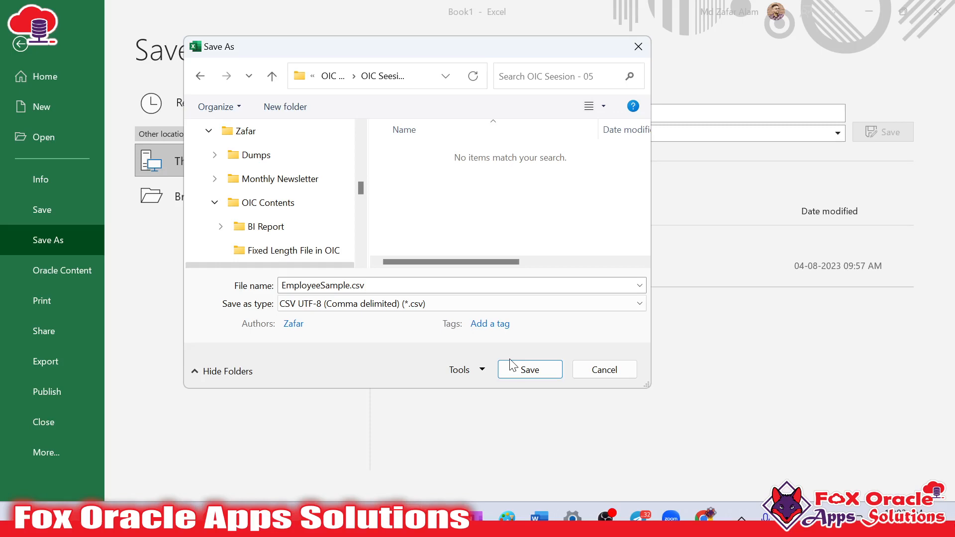
# Save the EmployeeSample CSV file and widen column A to fit its contents
pyautogui.click(520, 371)
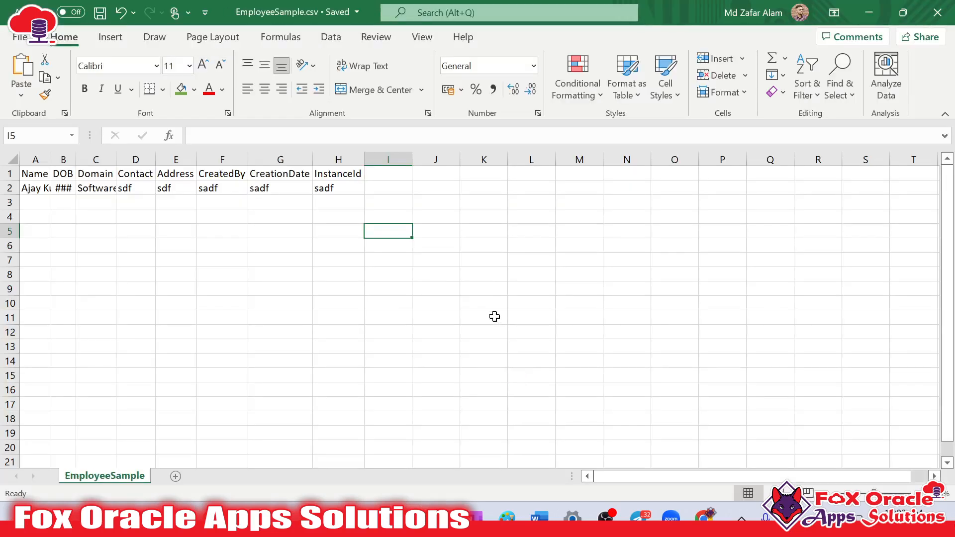
pyautogui.click(282, 286)
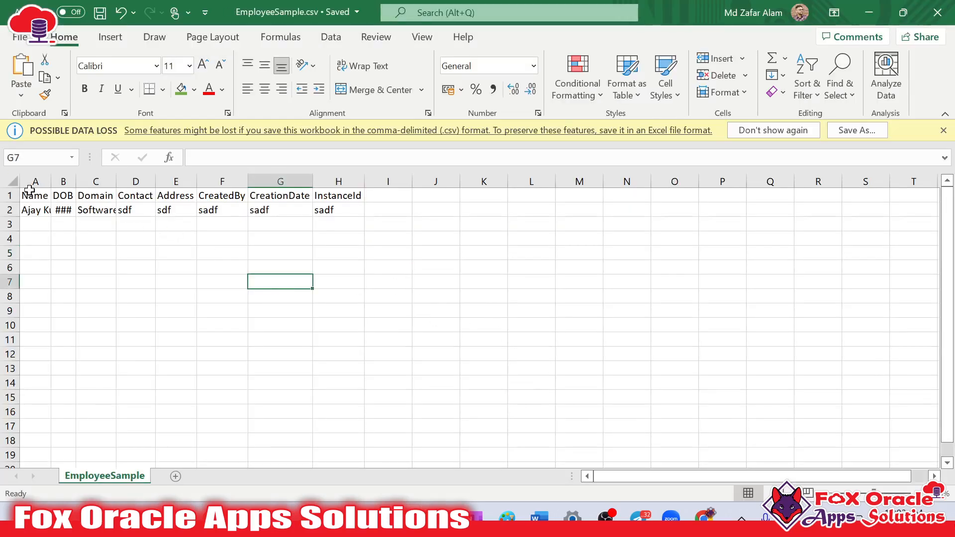
pyautogui.doubleClick(55, 182)
pyautogui.click(280, 228)
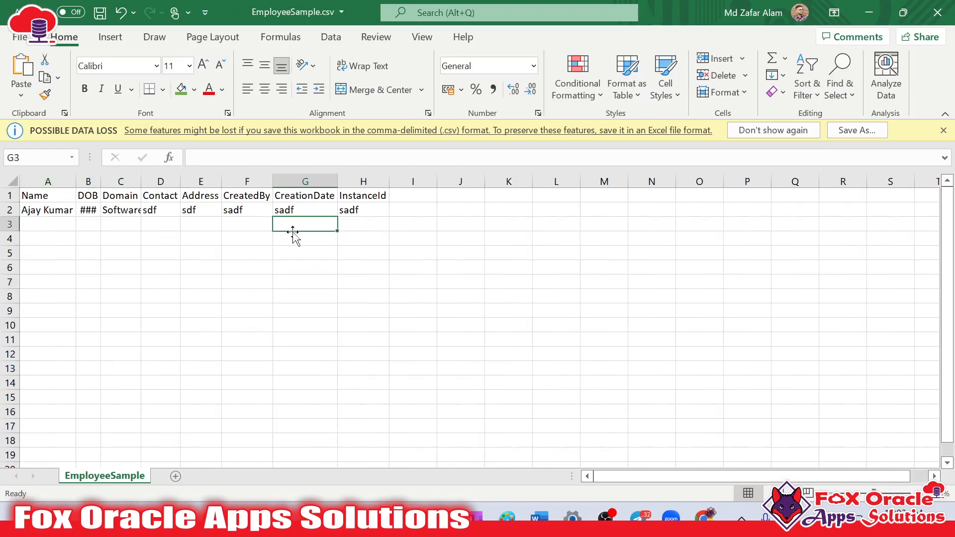
# Switch to the browser with the integration editor and hide the floating meeting controls of the screen share
pyautogui.hotkey('alt', 'Tab')
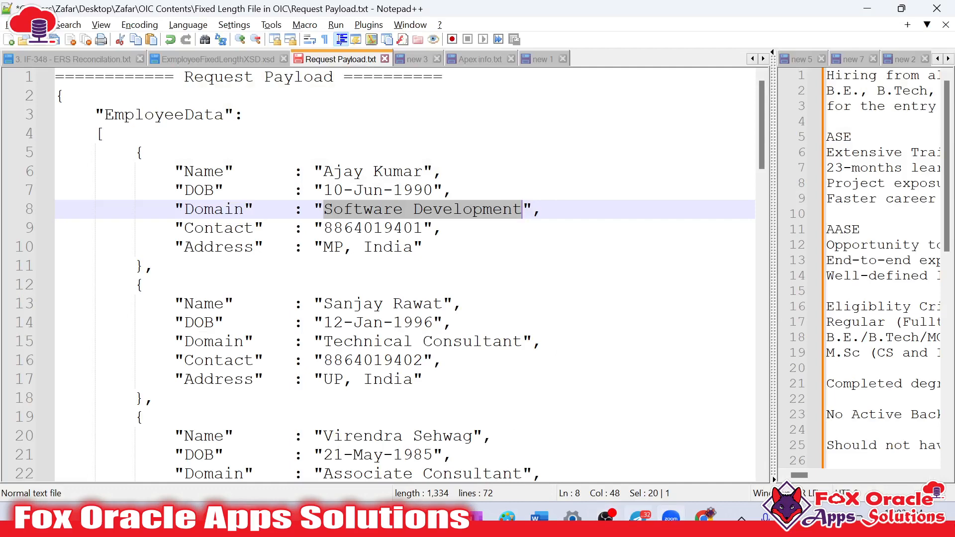
pyautogui.click(670, 414)
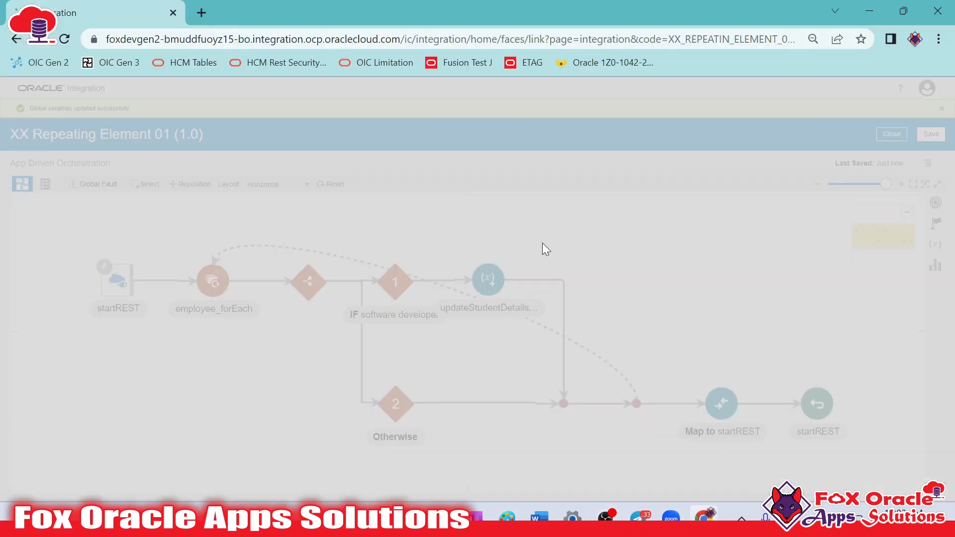
pyautogui.moveTo(367, 73)
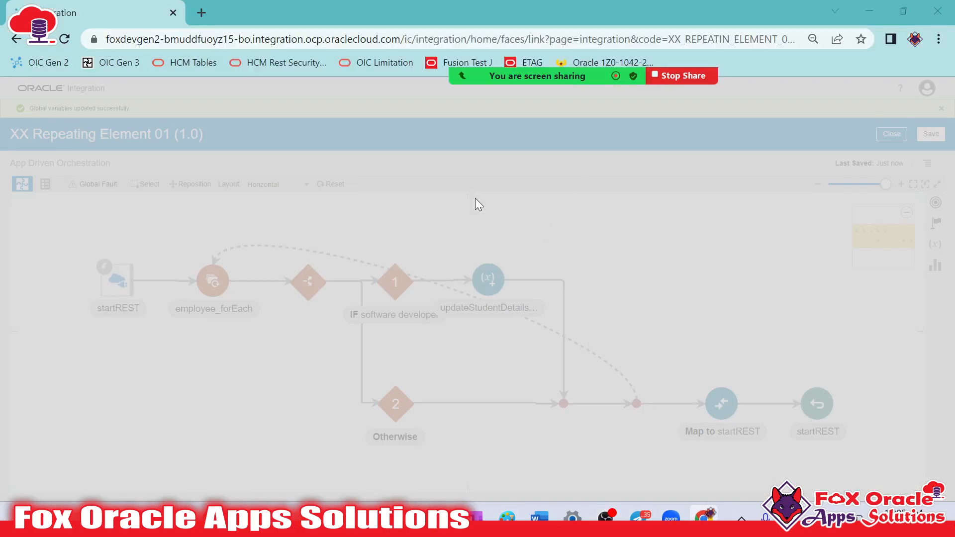
pyautogui.moveTo(576, 76)
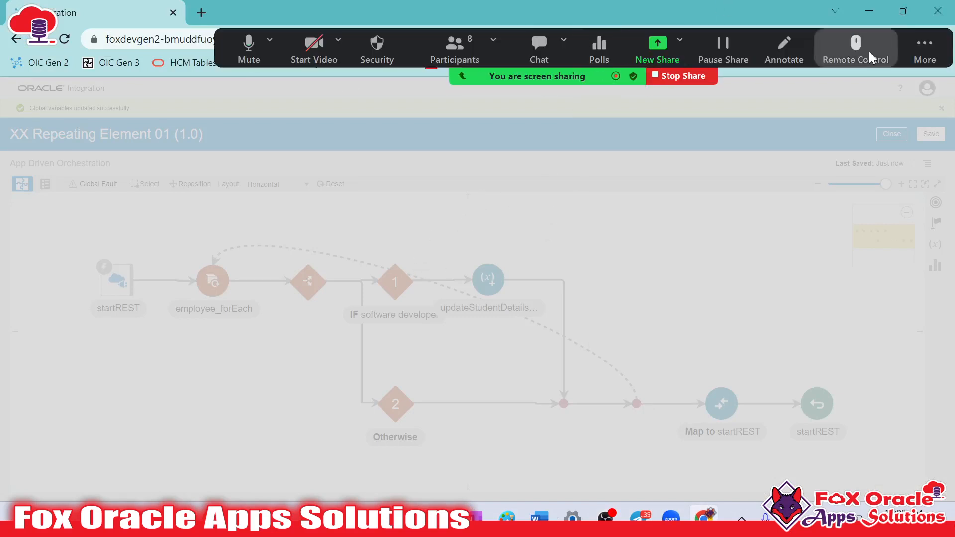
pyautogui.click(924, 50)
pyautogui.click(719, 257)
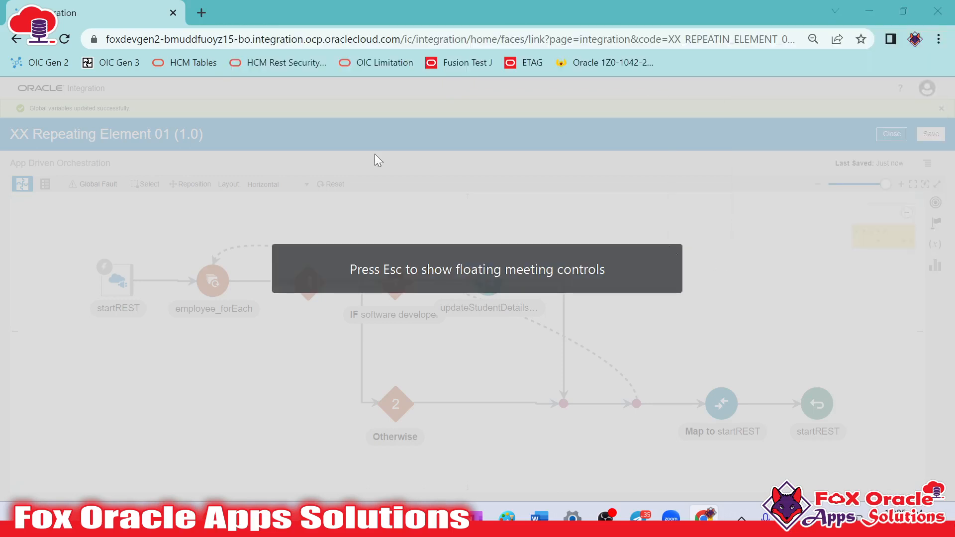
# Open the bookmarked OIC Gen 2 home page in a new browser tab and close the old integration editor, leaving its unsaved changes
pyautogui.click(202, 13)
pyautogui.click(119, 7)
pyautogui.click(269, 12)
pyautogui.click(37, 66)
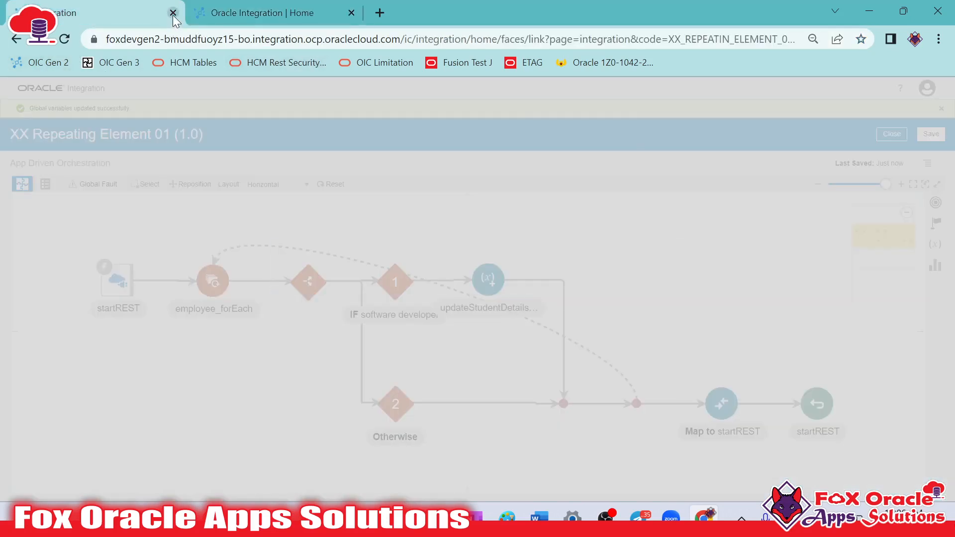
pyautogui.click(173, 12)
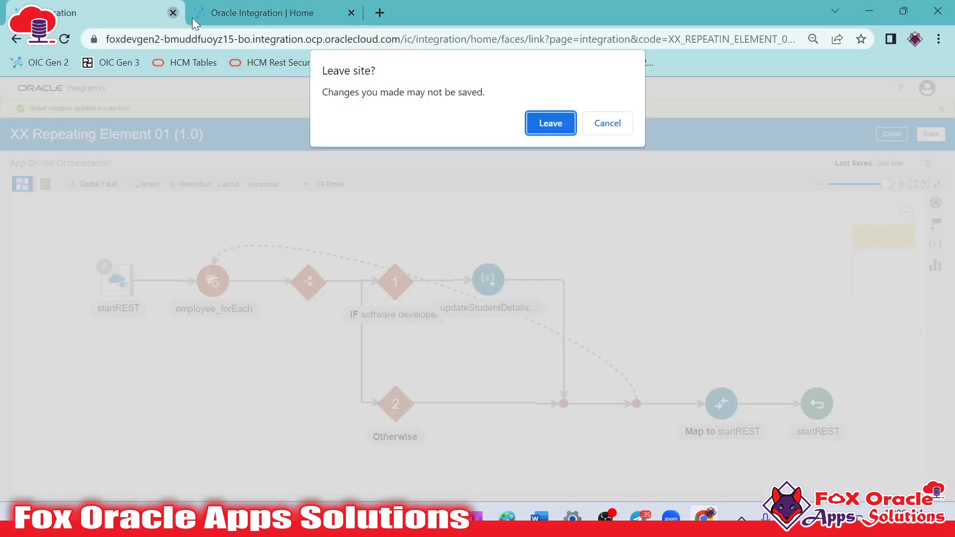
pyautogui.click(553, 123)
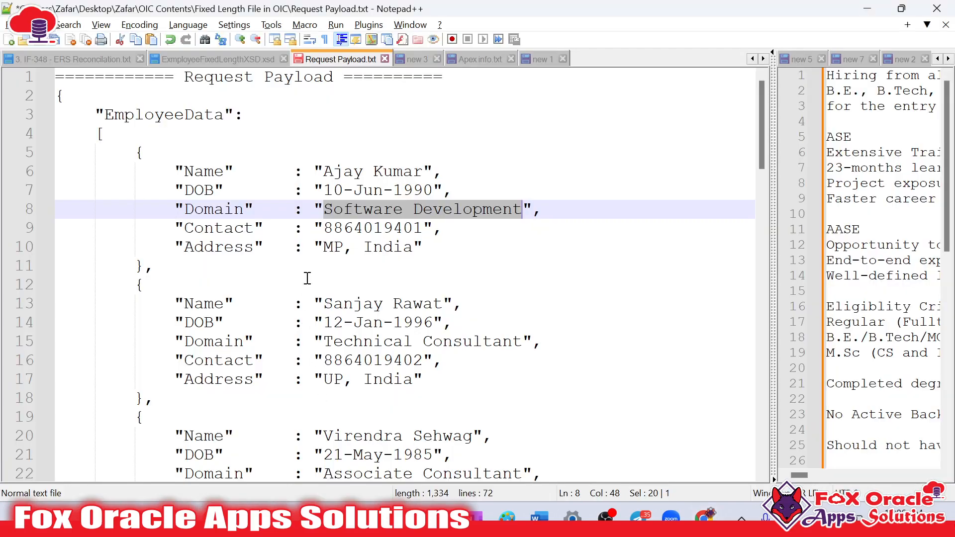
# Open the Integrations list from the Oracle Integration home page
pyautogui.click(56, 88)
pyautogui.scroll(-6, 209, 279)
pyautogui.scroll(5, 214, 288)
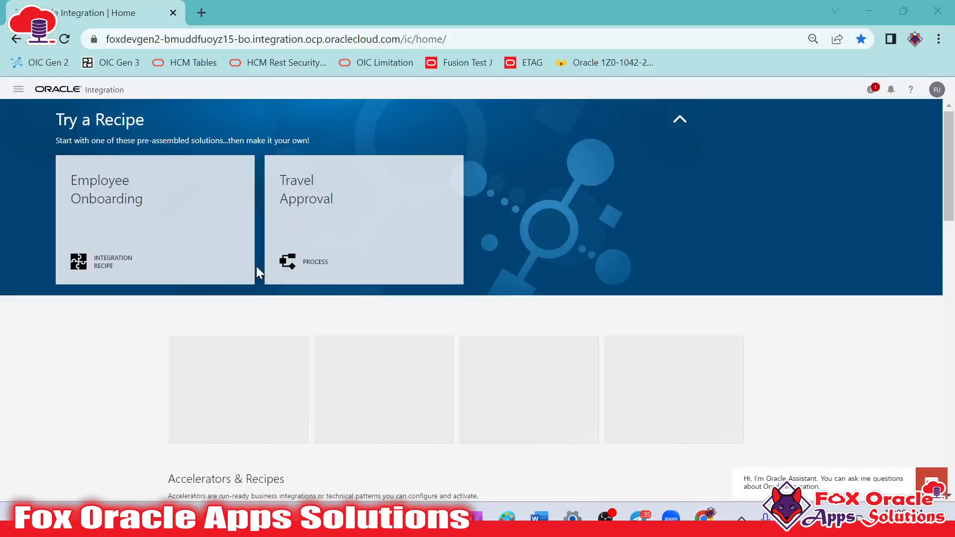
pyautogui.click(18, 89)
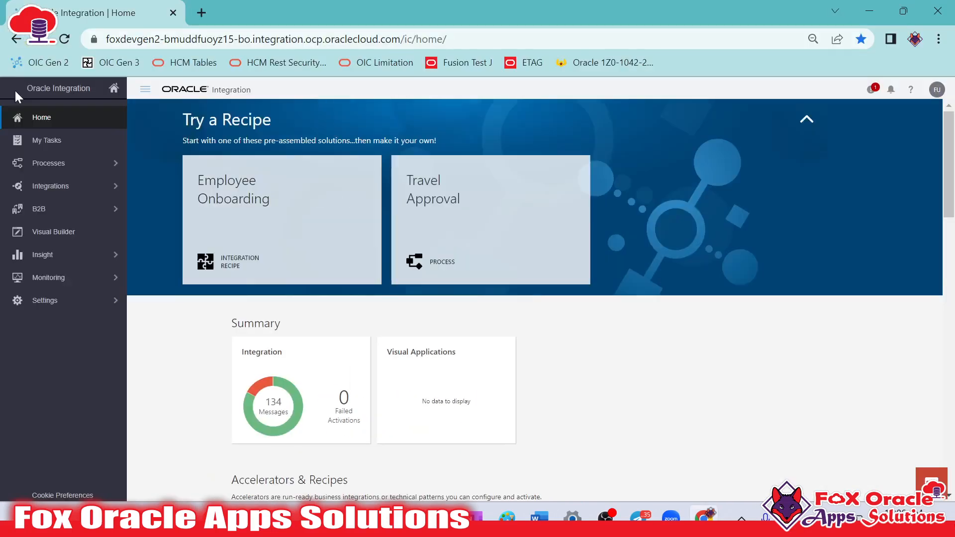
pyautogui.hotkey('ctrl', '-')
pyautogui.hotkey('ctrl', '-')
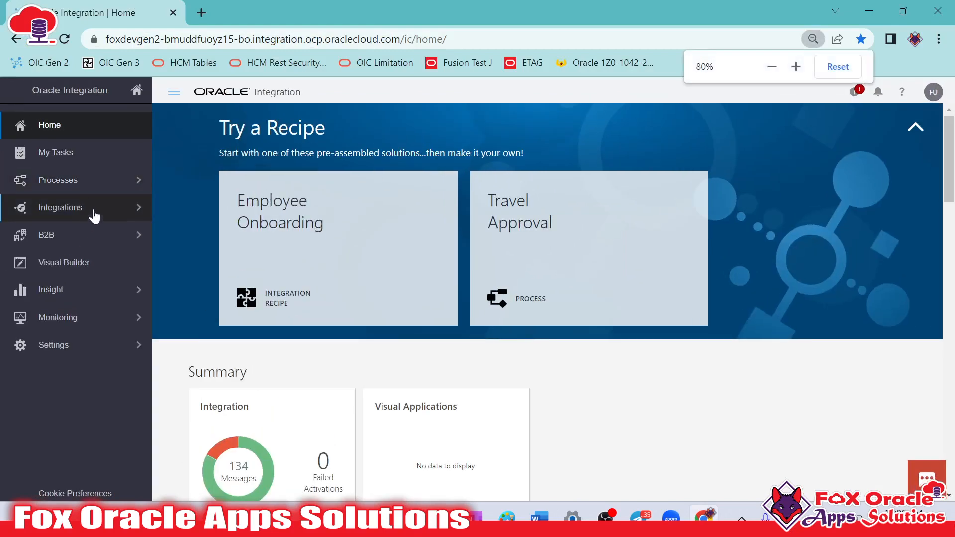
pyautogui.click(90, 210)
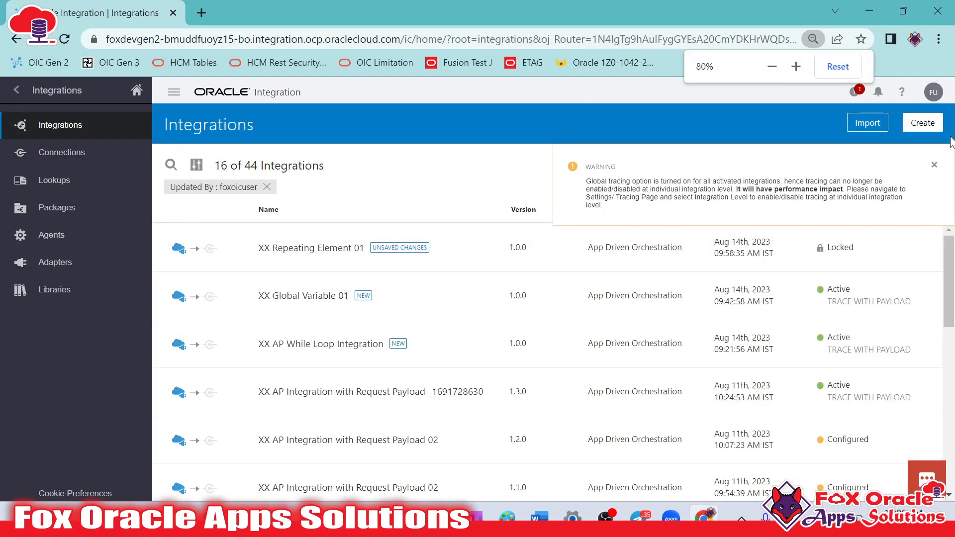
# Create an App Driven Orchestration integration named "XX AP Stage File 01"
pyautogui.click(928, 126)
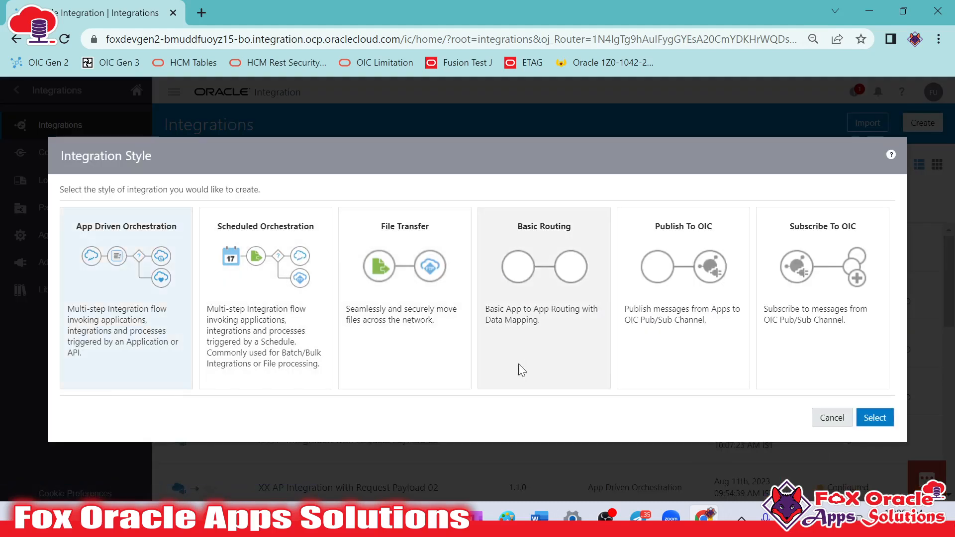
pyautogui.click(869, 418)
pyautogui.hotkey('ctrl', '-')
pyautogui.hotkey('ctrl', '-')
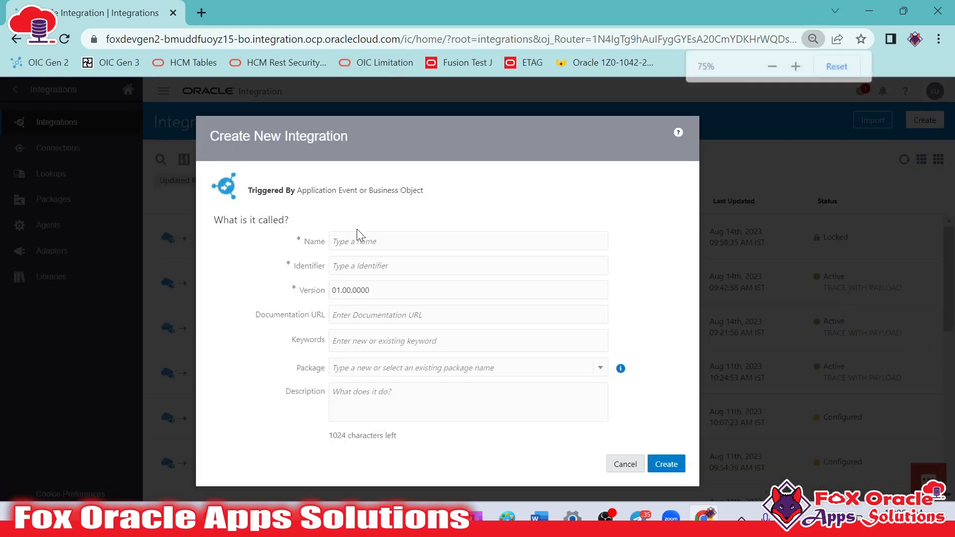
pyautogui.click(390, 224)
pyautogui.write('XX Stage File 01')
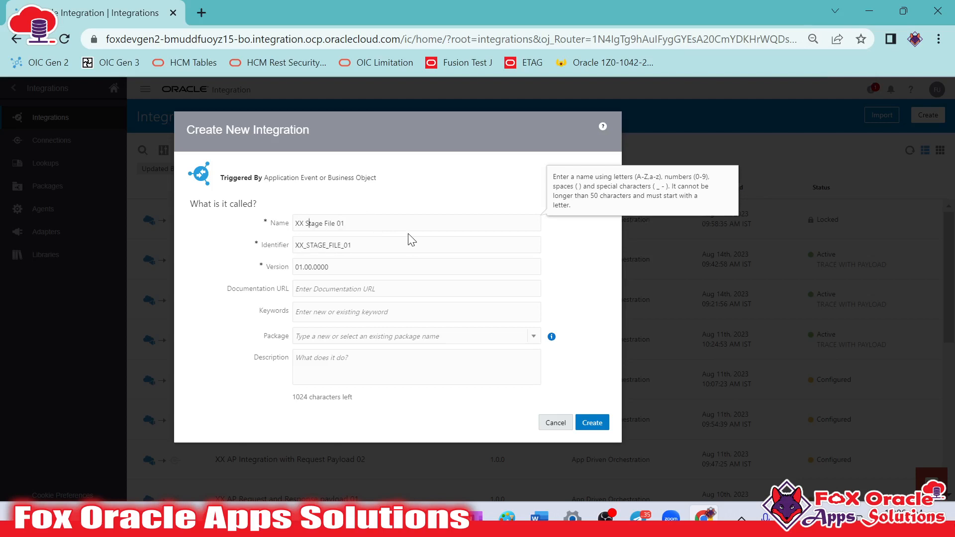
pyautogui.write('AP')
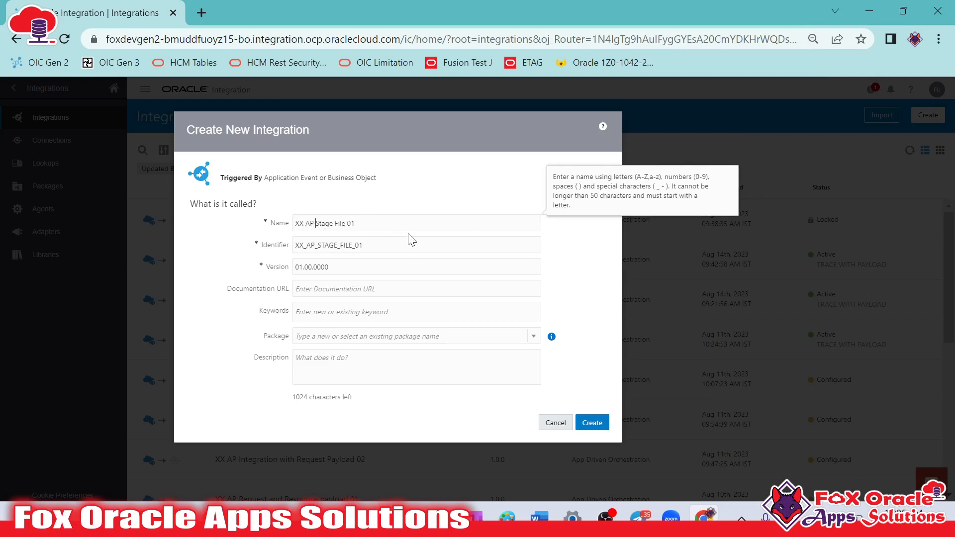
pyautogui.click(600, 424)
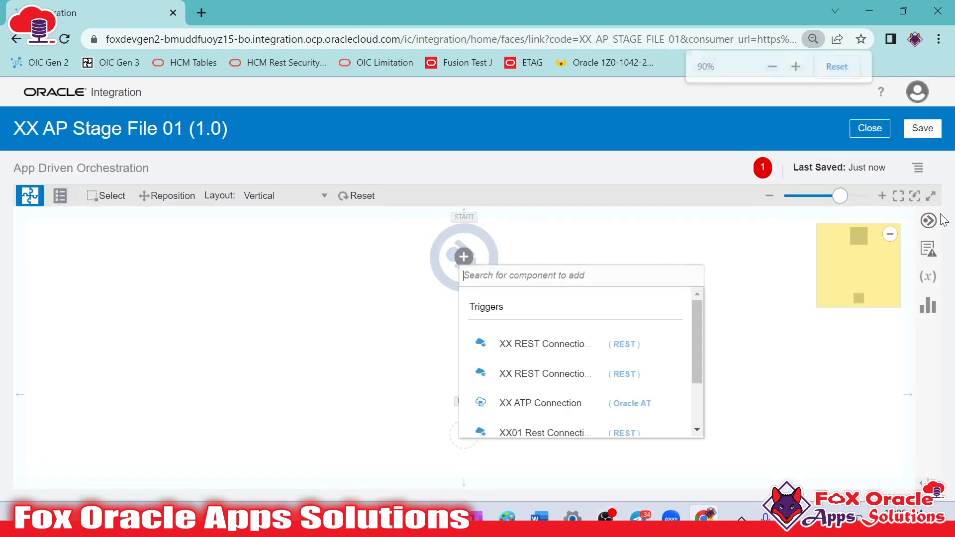
# Add the XX REST Connection TEST TRG connection as the start trigger and name its endpoint startREST
pyautogui.click(929, 221)
pyautogui.click(694, 301)
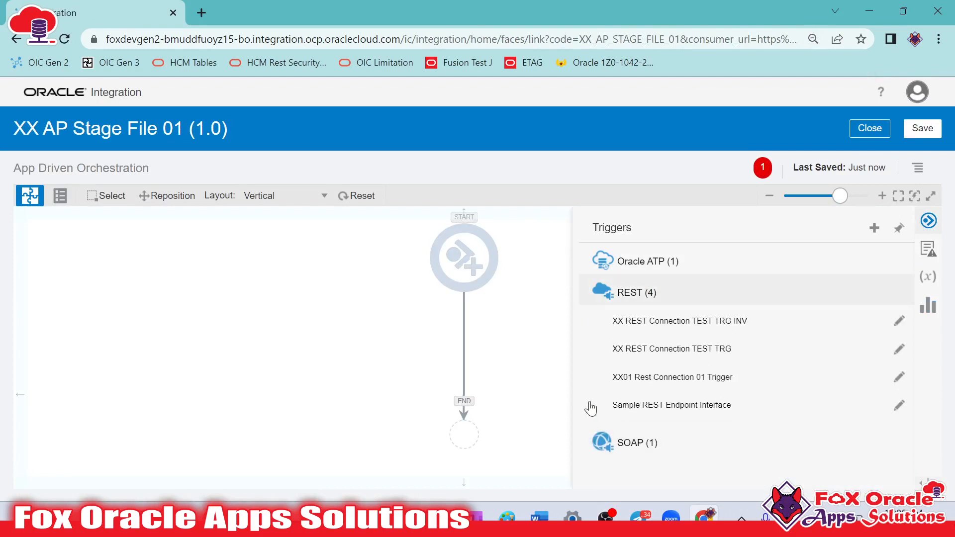
pyautogui.moveTo(642, 350); pyautogui.dragTo(436, 247)
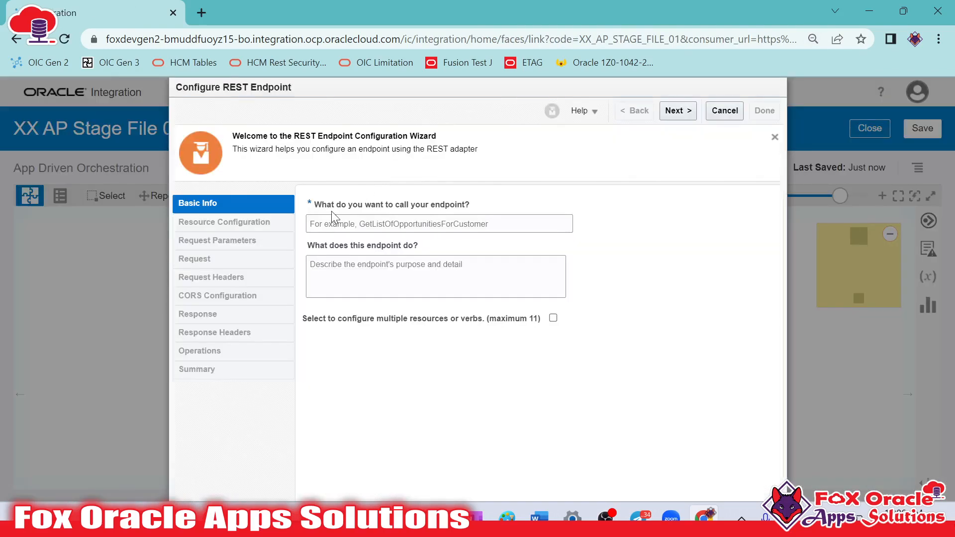
pyautogui.click(340, 219)
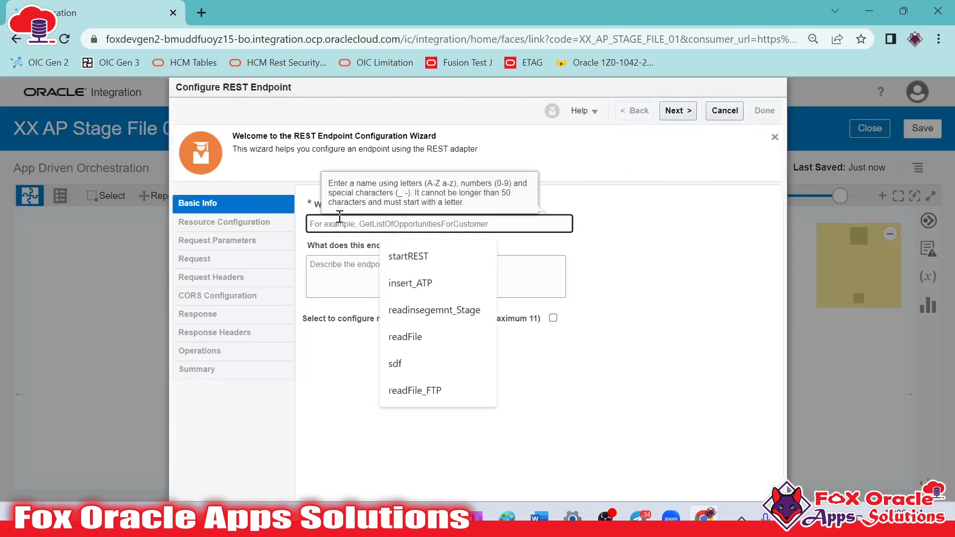
pyautogui.click(426, 260)
pyautogui.click(678, 111)
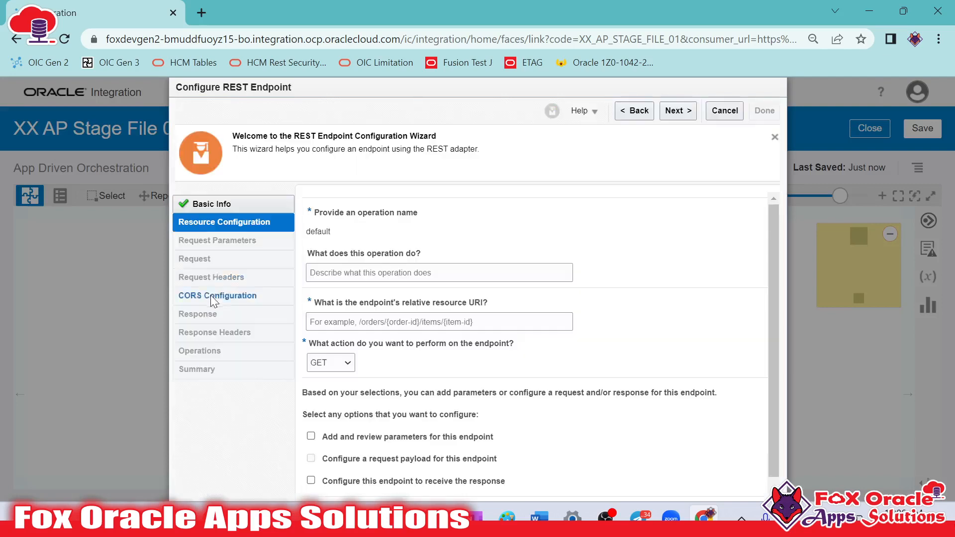
# Set the endpoint's resource URI to /writeFile with the POST action, and enable a request payload and a response
pyautogui.click(336, 322)
pyautogui.write('/')
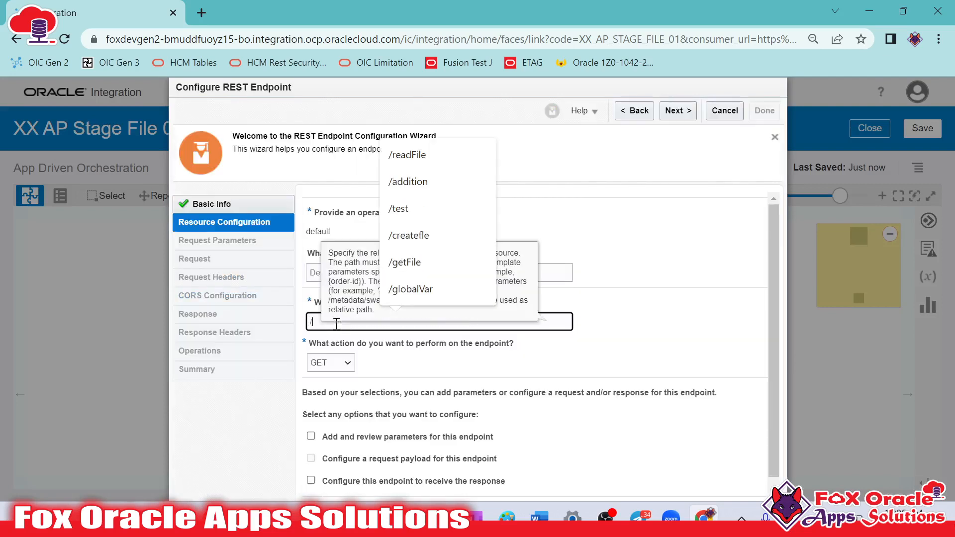
pyautogui.write('writeFile')
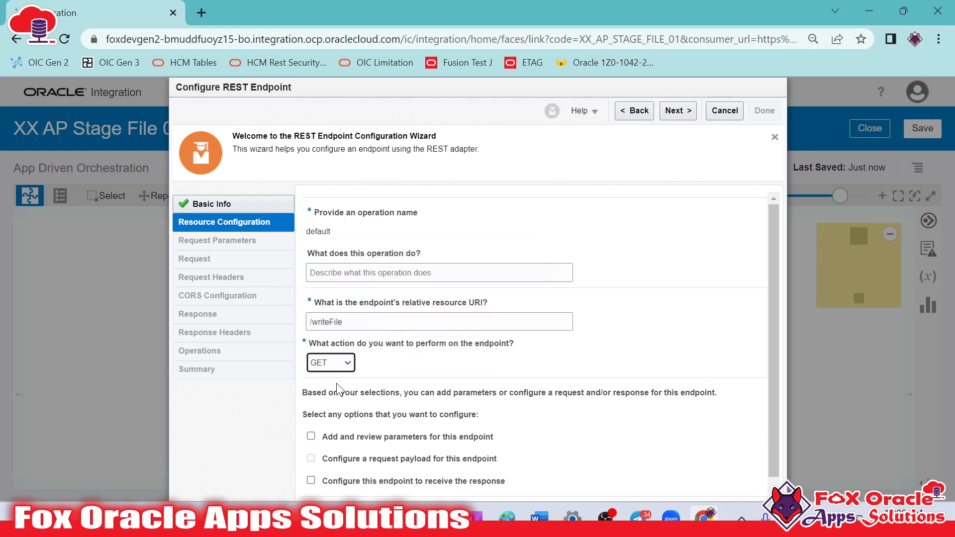
pyautogui.click(343, 364)
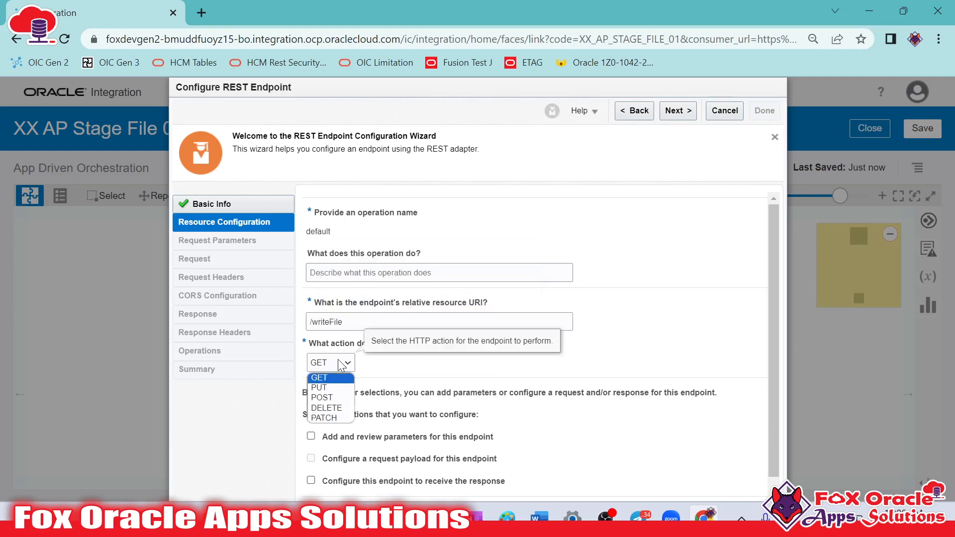
pyautogui.click(328, 398)
pyautogui.click(311, 459)
pyautogui.click(311, 480)
pyautogui.click(678, 111)
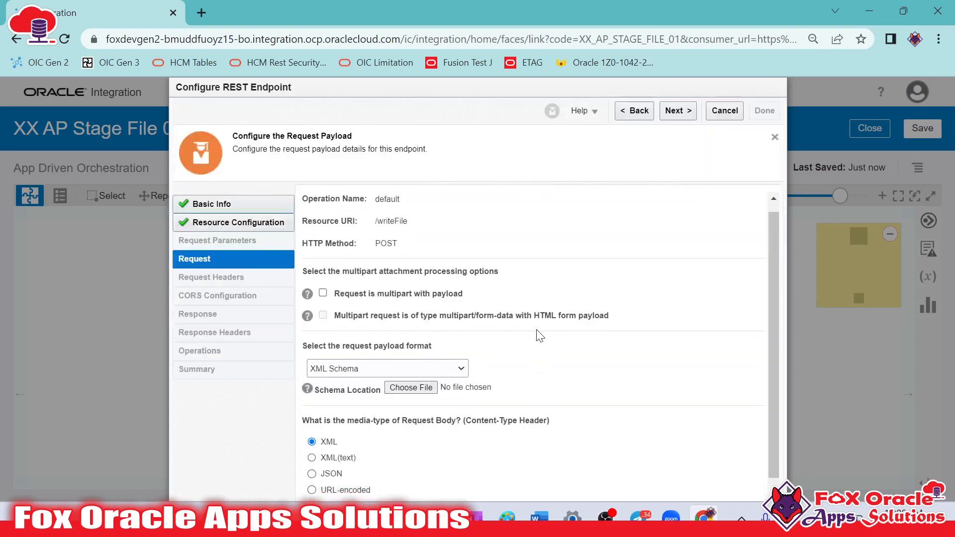
# Set the request payload format to JSON Sample and copy the EmployeeData request JSON from Request Payload.txt in Notepad++
pyautogui.click(352, 342)
pyautogui.click(341, 365)
pyautogui.hotkey('alt', 'Tab')
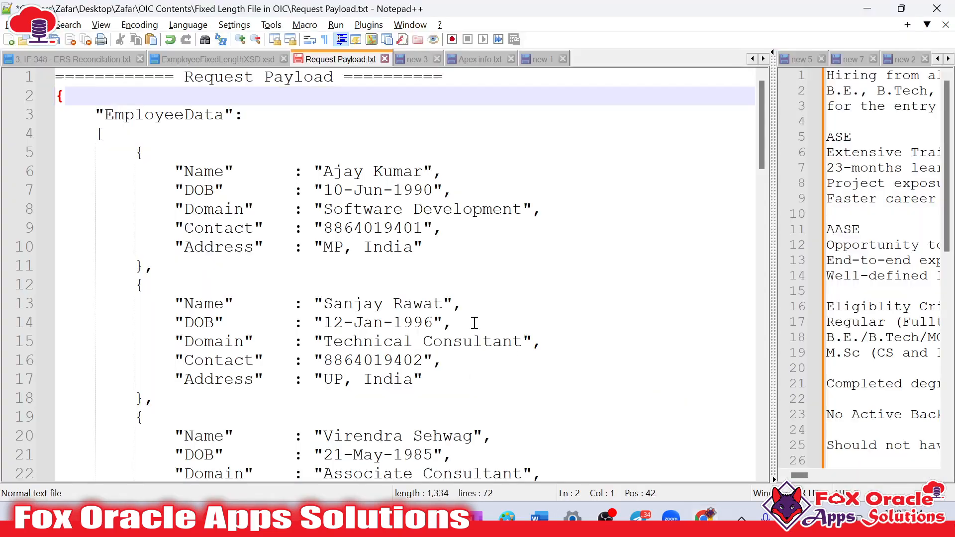
pyautogui.scroll(-4, 248, 289)
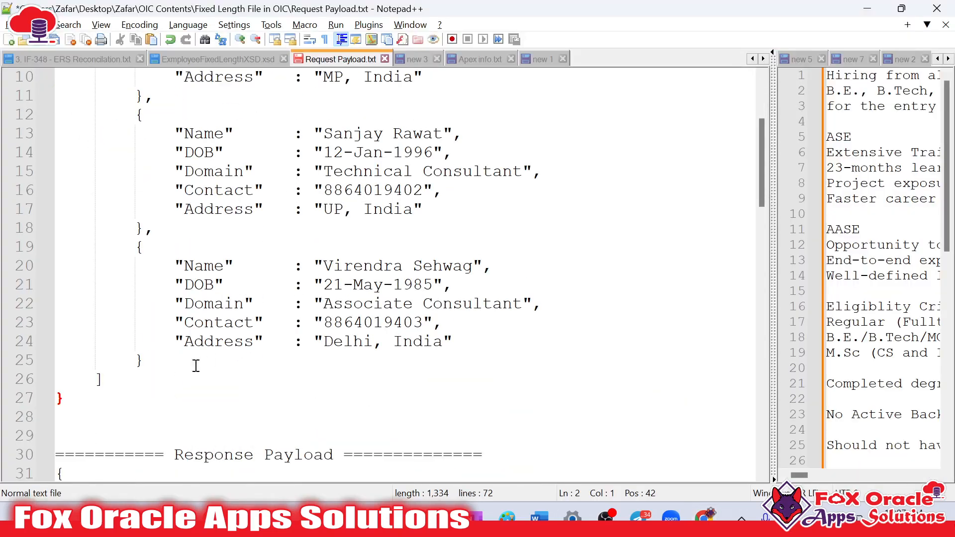
pyautogui.keyDown('shift'); pyautogui.click(145, 392); pyautogui.keyUp('shift')
pyautogui.keyDown('shift'); pyautogui.click(153, 339); pyautogui.keyUp('shift')
pyautogui.hotkey('ctrl', 'c')
pyautogui.hotkey('alt', 'Tab')
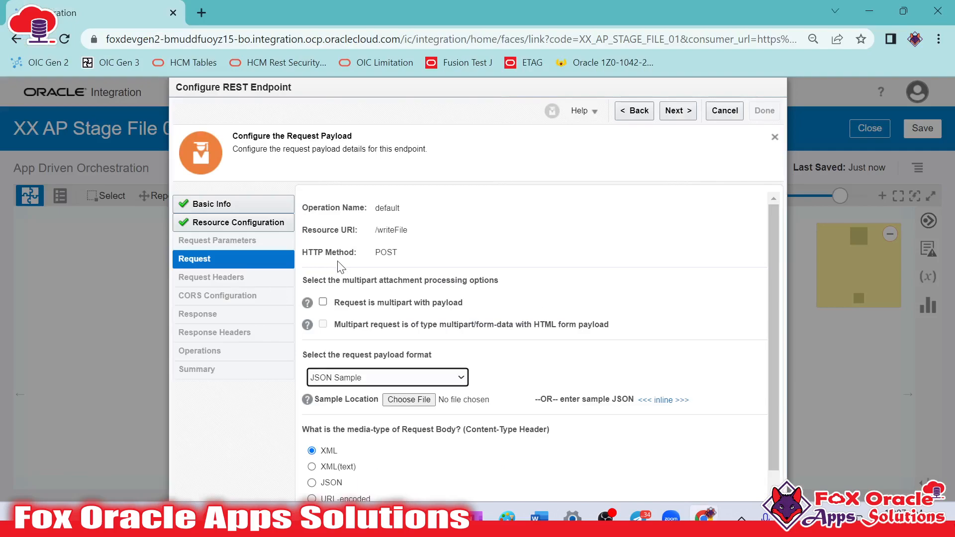
# Enter the copied EmployeeData JSON as the inline request sample and continue to the response payload
pyautogui.click(647, 401)
pyautogui.click(422, 306)
pyautogui.hotkey('ctrl', 'v')
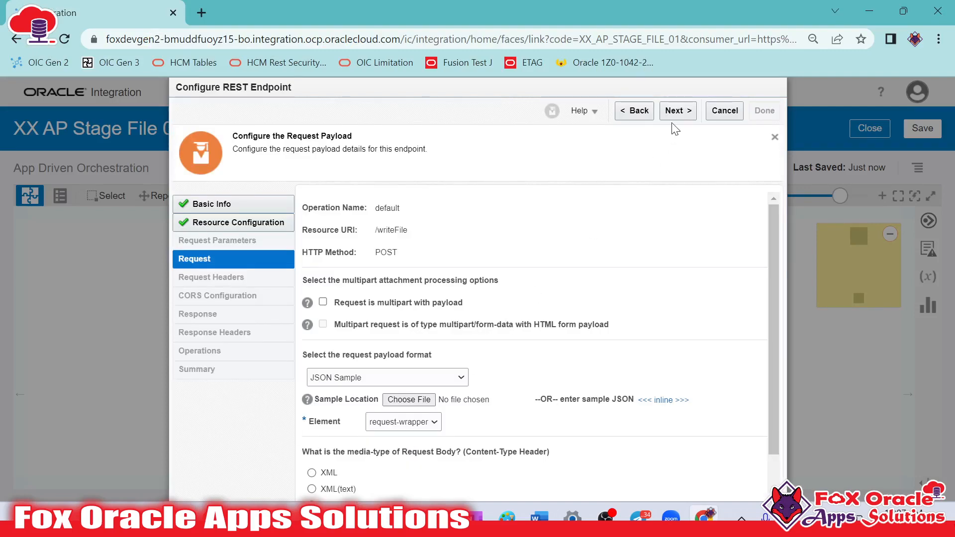
pyautogui.click(676, 111)
# Set the response payload format to JSON Sample and open the inline sample editor
pyautogui.click(361, 379)
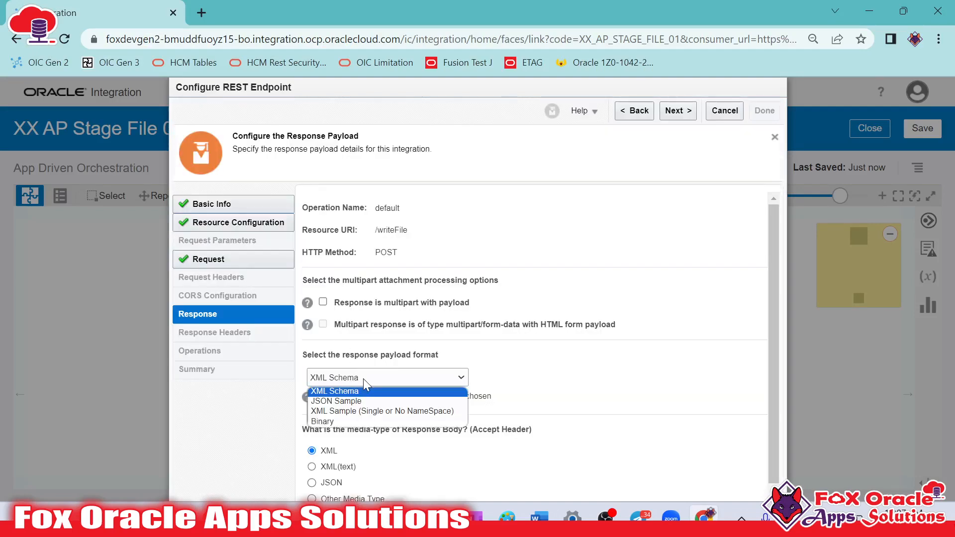
pyautogui.click(365, 397)
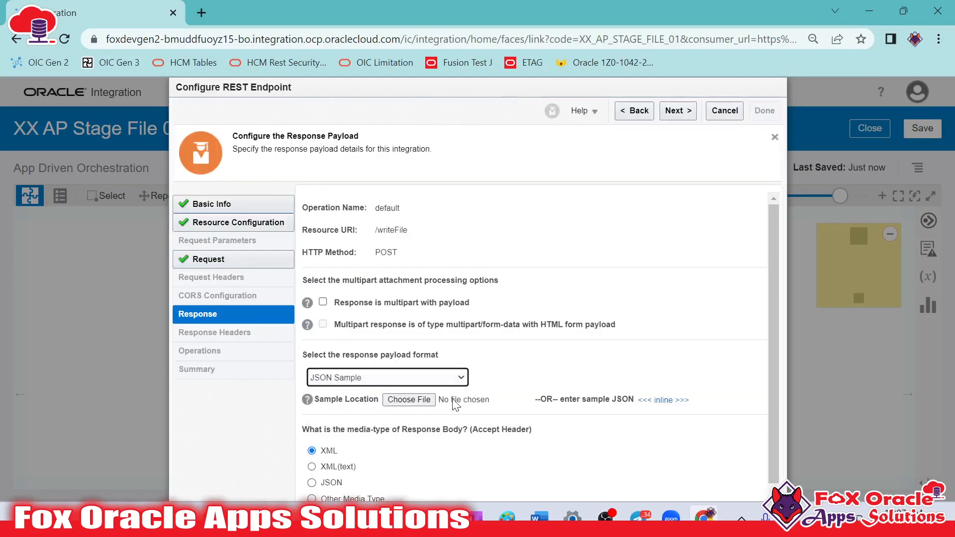
pyautogui.click(678, 400)
# In Notepad++, replace the FileDirectory line below FileNamePattern in Request Payload.txt with "Satus":""
pyautogui.hotkey('alt', 'Tab')
pyautogui.scroll(-6, 251, 324)
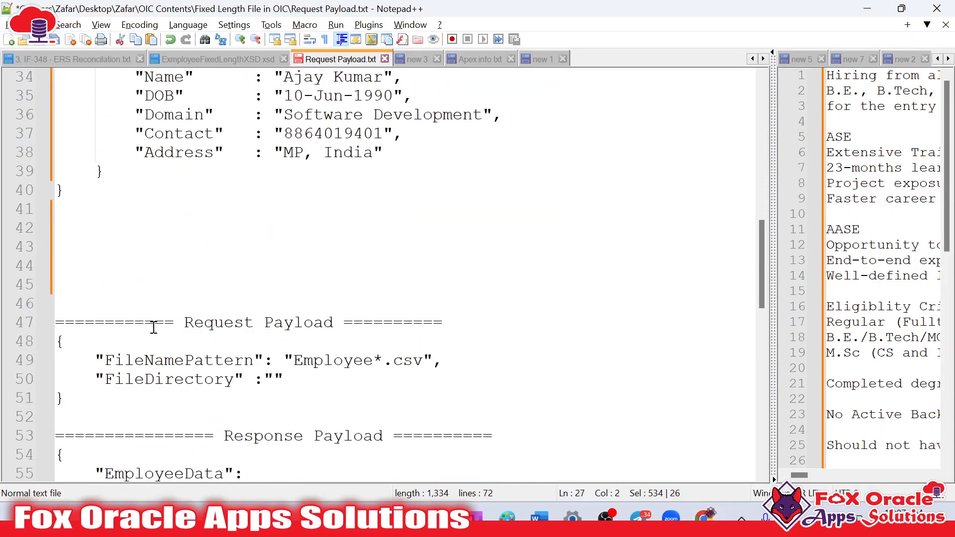
pyautogui.moveTo(106, 341); pyautogui.dragTo(42, 293)
pyautogui.click(94, 299)
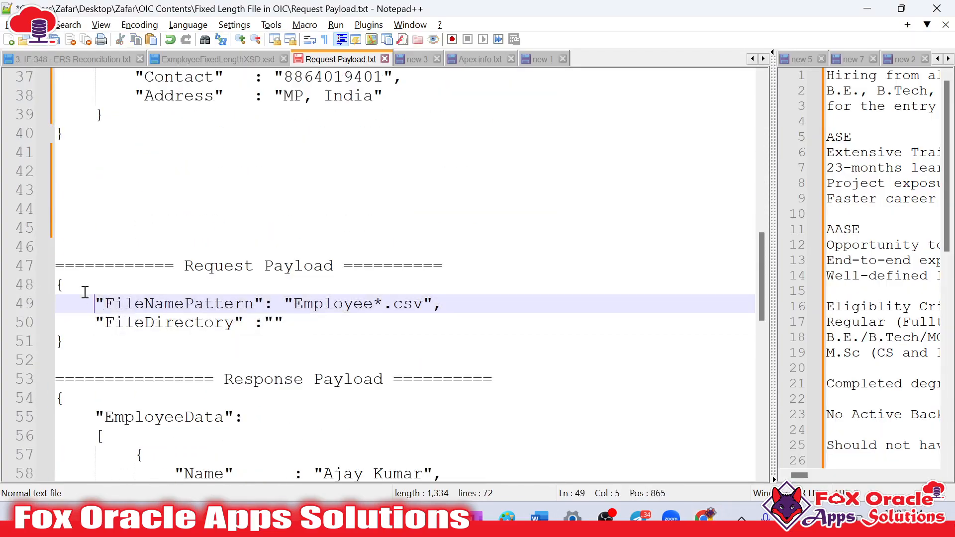
pyautogui.click(49, 288)
pyautogui.click(106, 312)
pyautogui.click(119, 314)
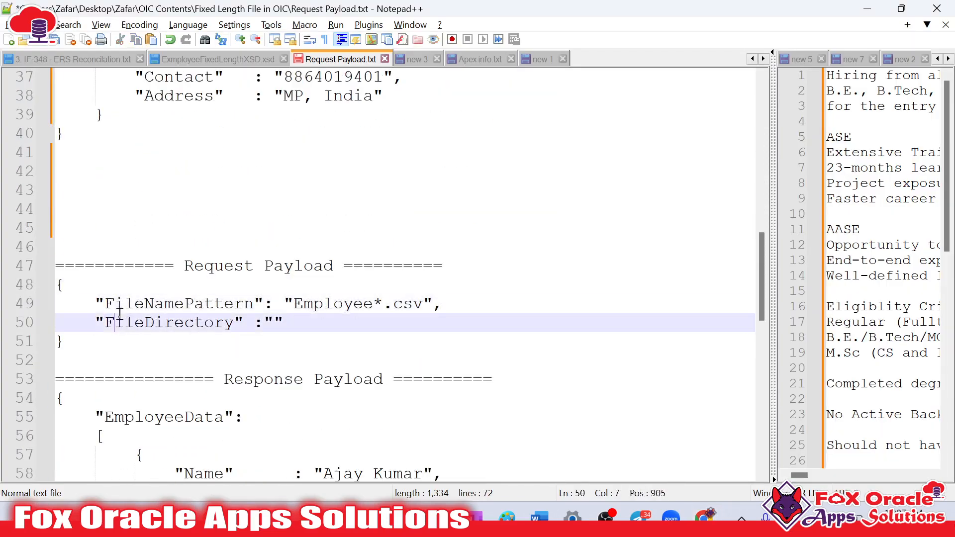
pyautogui.moveTo(97, 323); pyautogui.dragTo(296, 321)
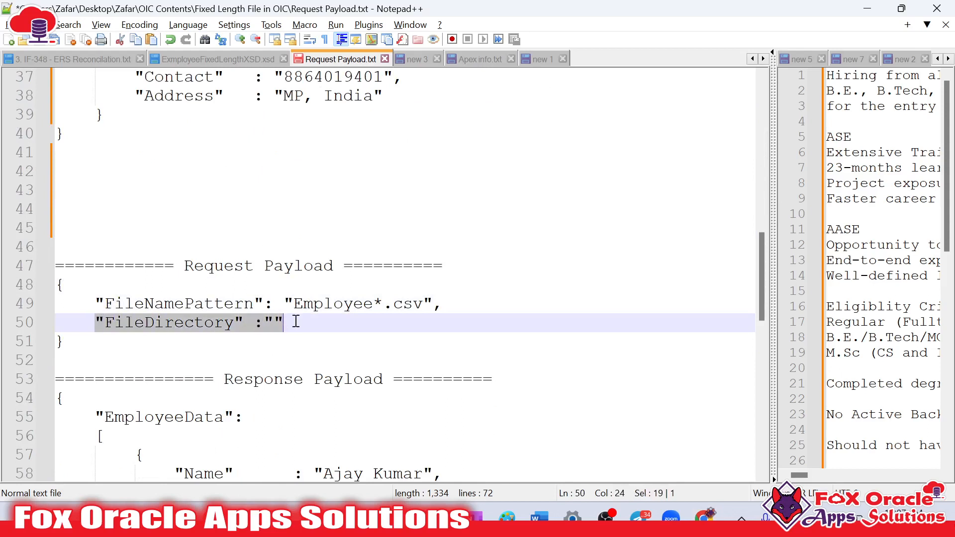
pyautogui.write("'Satu")
pyautogui.press('BackSpace')
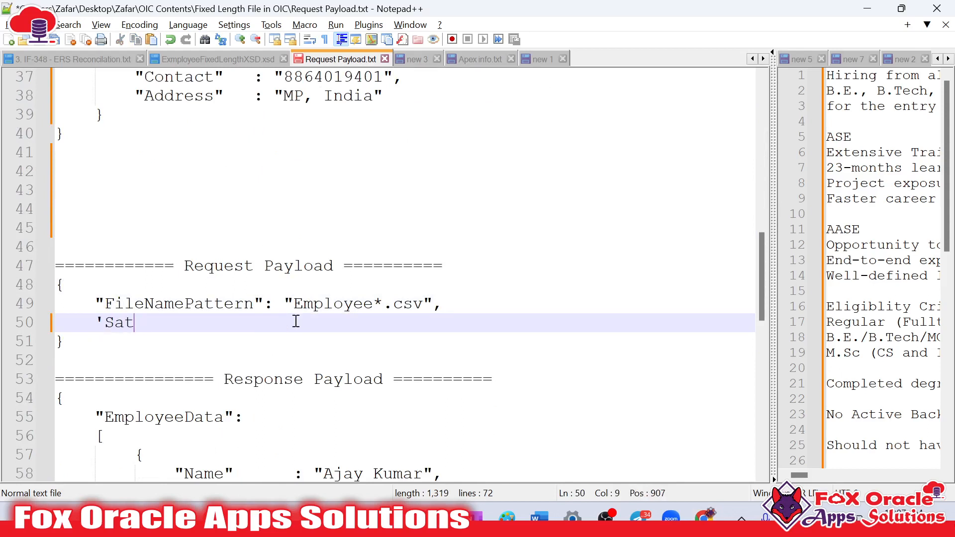
pyautogui.write('us":""')
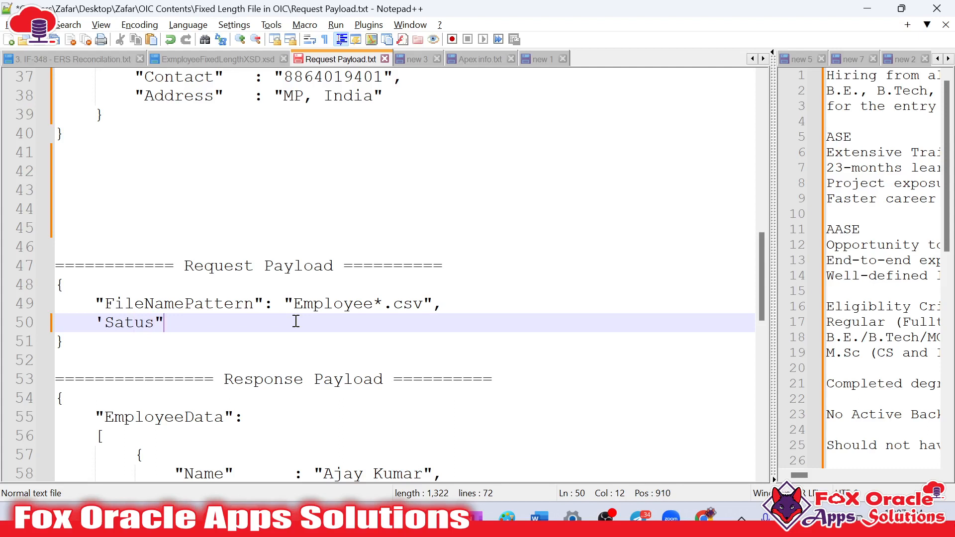
pyautogui.click(109, 321)
pyautogui.press('BackSpace')
pyautogui.write('"')
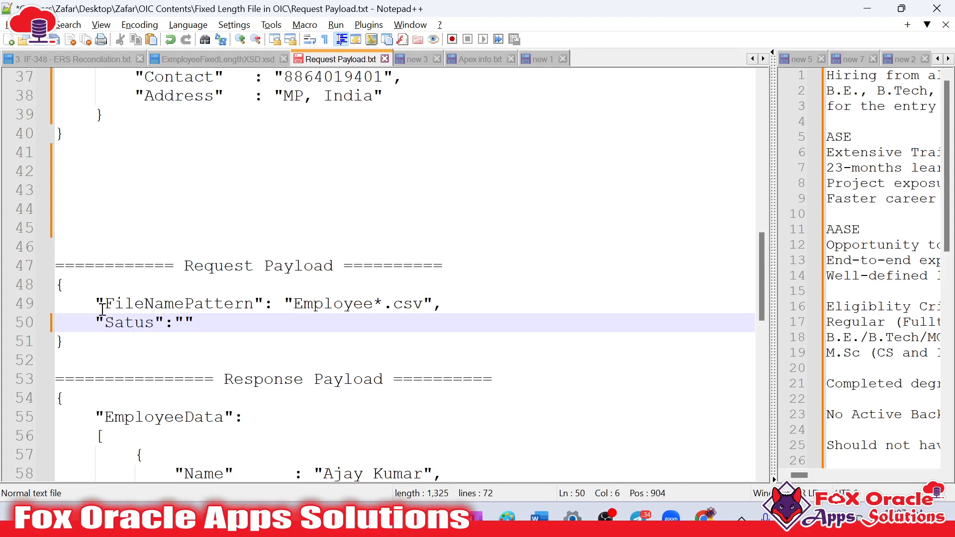
# Copy the FileNamePattern and Satus JSON into the inline response sample in the browser and finish the REST endpoint configuration
pyautogui.moveTo(56, 281); pyautogui.dragTo(73, 336)
pyautogui.hotkey('ctrl', 'c')
pyautogui.hotkey('alt', 'Tab')
pyautogui.click(437, 255)
pyautogui.hotkey('ctrl', 'v')
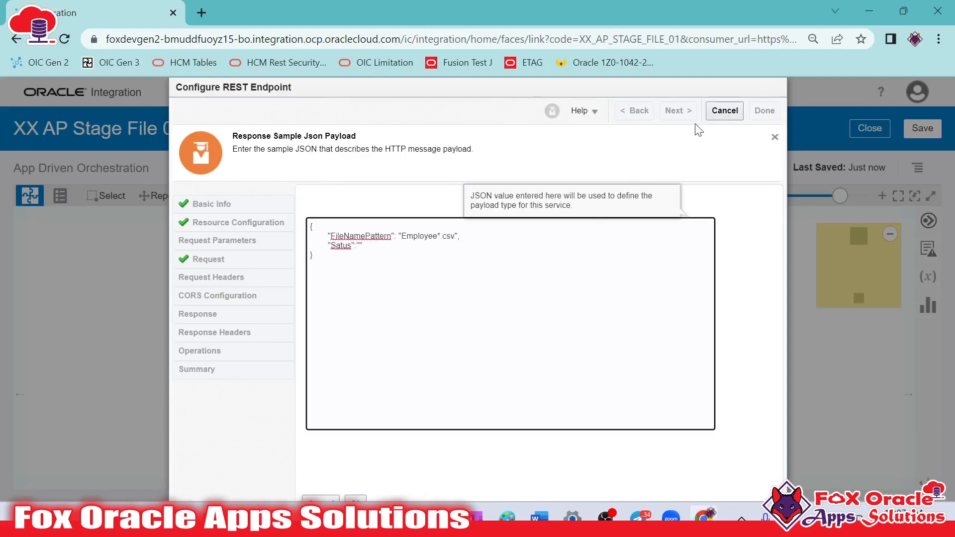
pyautogui.click(355, 498)
pyautogui.click(679, 110)
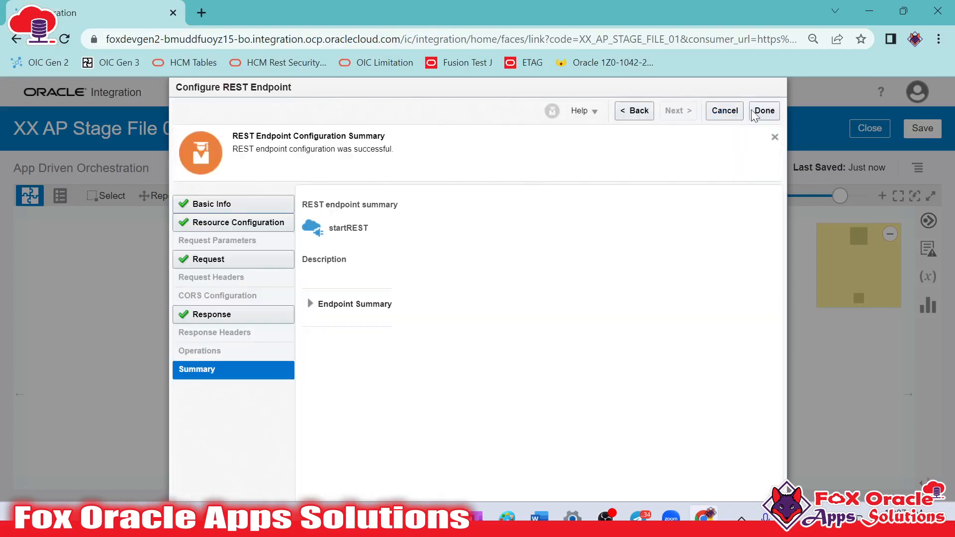
pyautogui.click(762, 111)
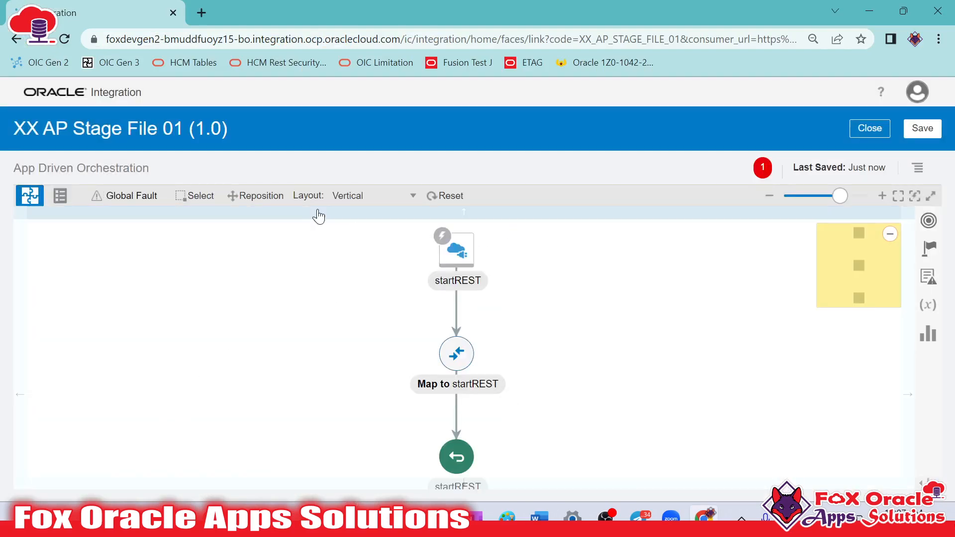
# Switch the integration canvas to the Horizontal layout and check the startREST trigger's details
pyautogui.click(339, 200)
pyautogui.click(351, 216)
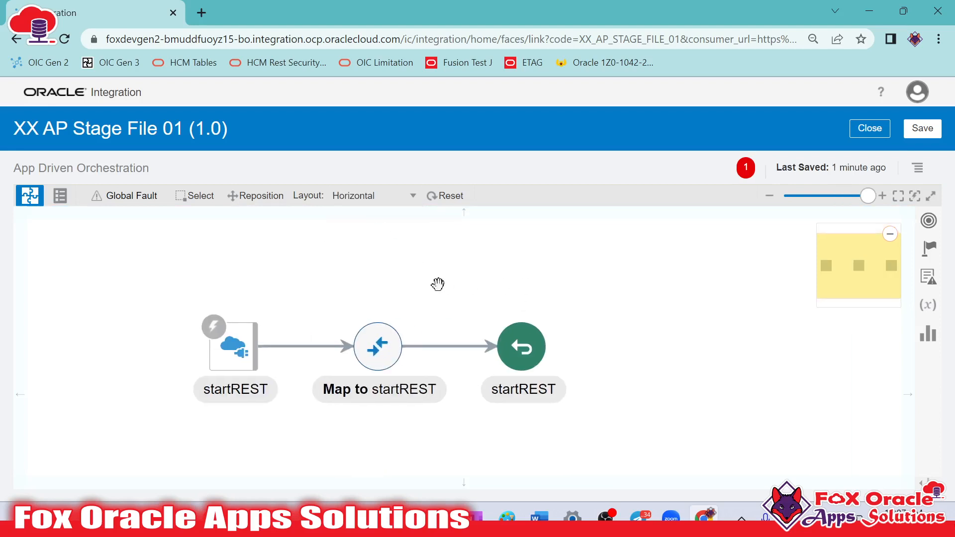
pyautogui.click(237, 346)
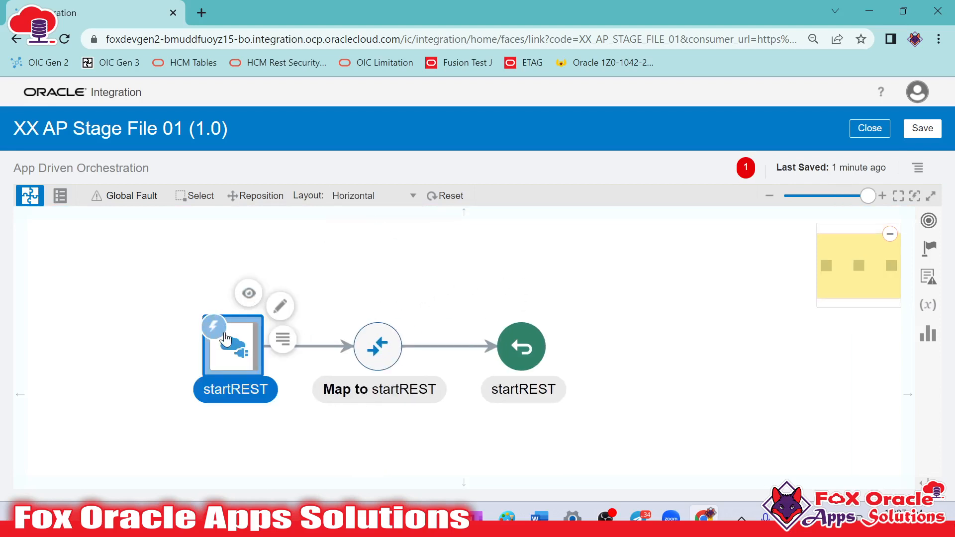
pyautogui.moveTo(225, 338)
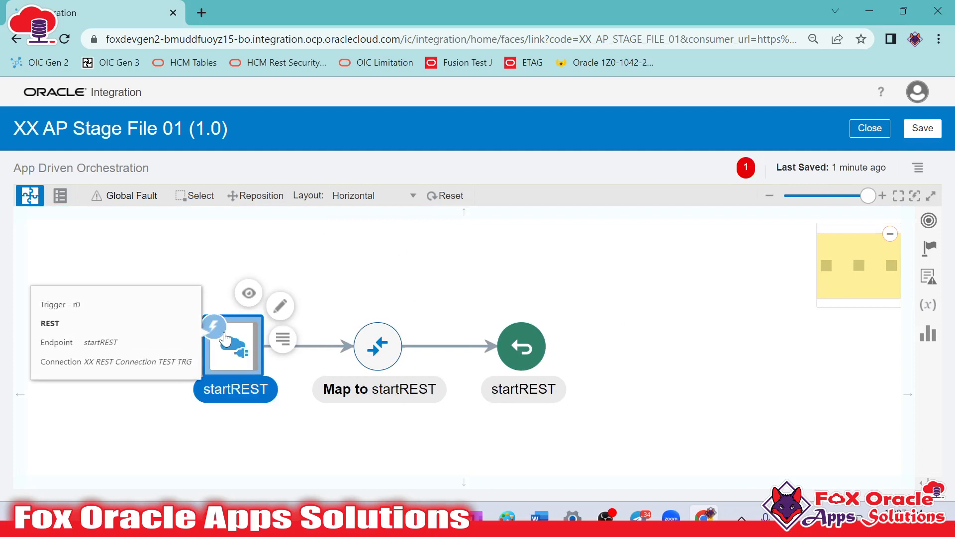
pyautogui.click(682, 321)
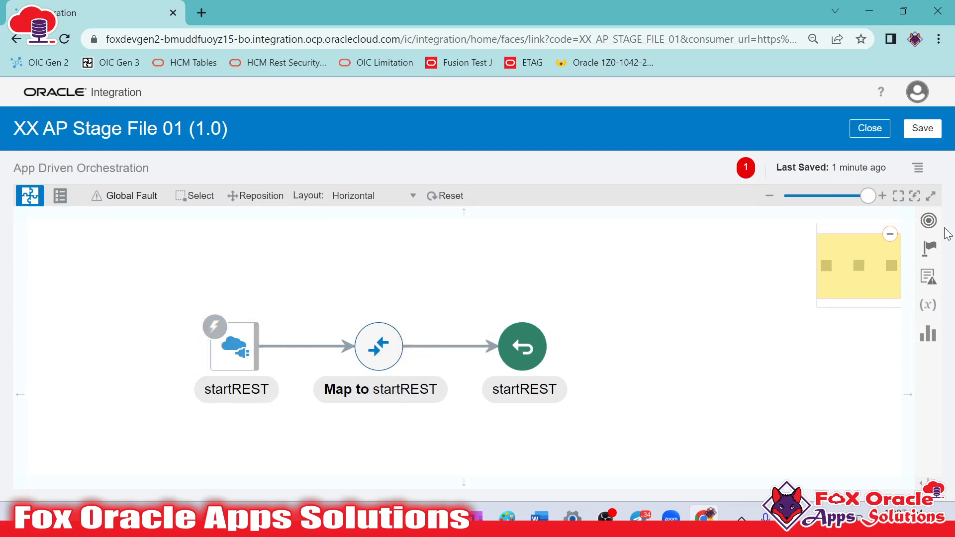
# Add a Stage File action between the startREST trigger and its map, name it writeStage, and continue to the operation settings
pyautogui.click(930, 247)
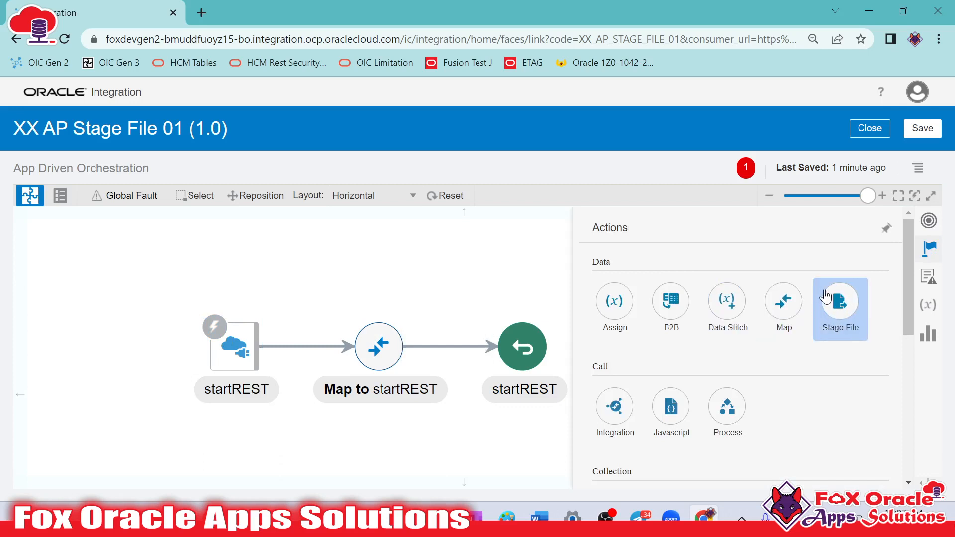
pyautogui.moveTo(836, 309); pyautogui.dragTo(305, 344)
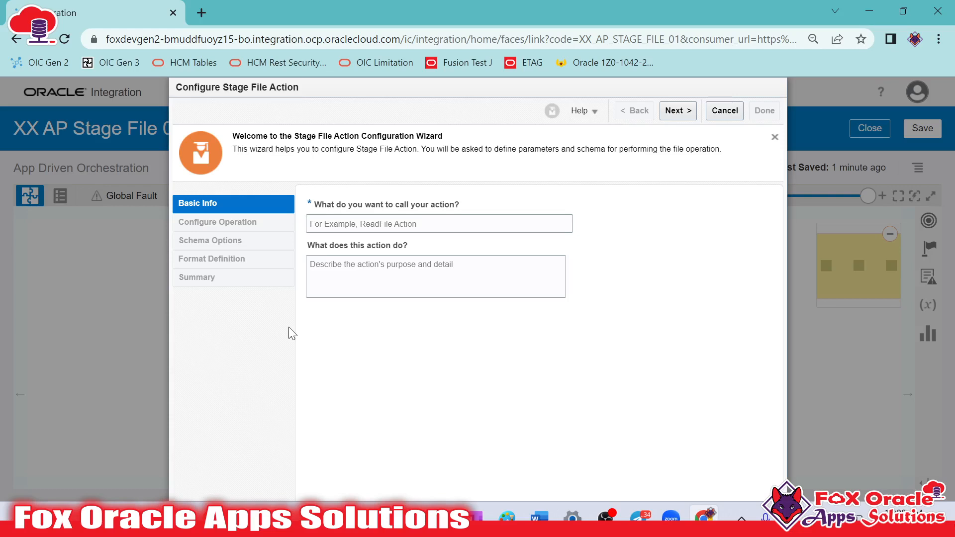
pyautogui.click(334, 224)
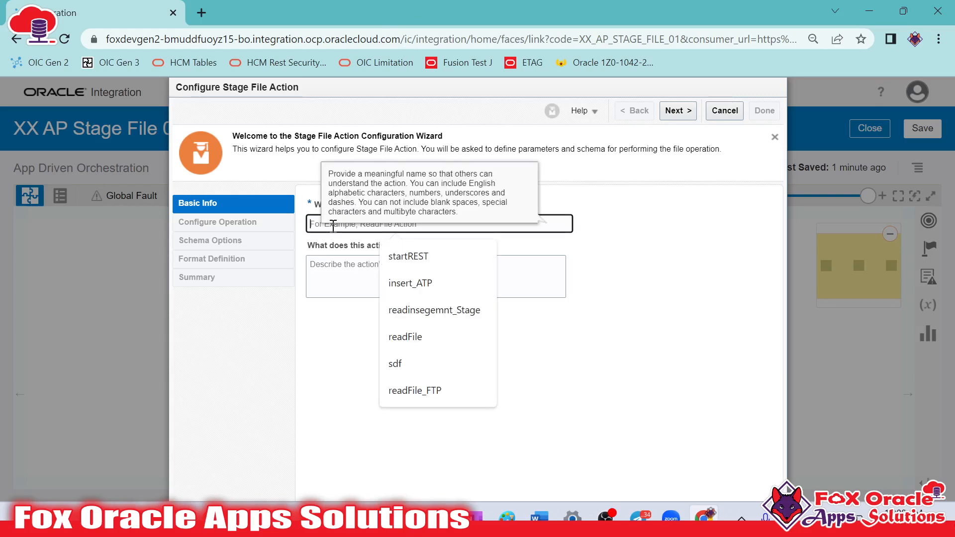
pyautogui.write('write')
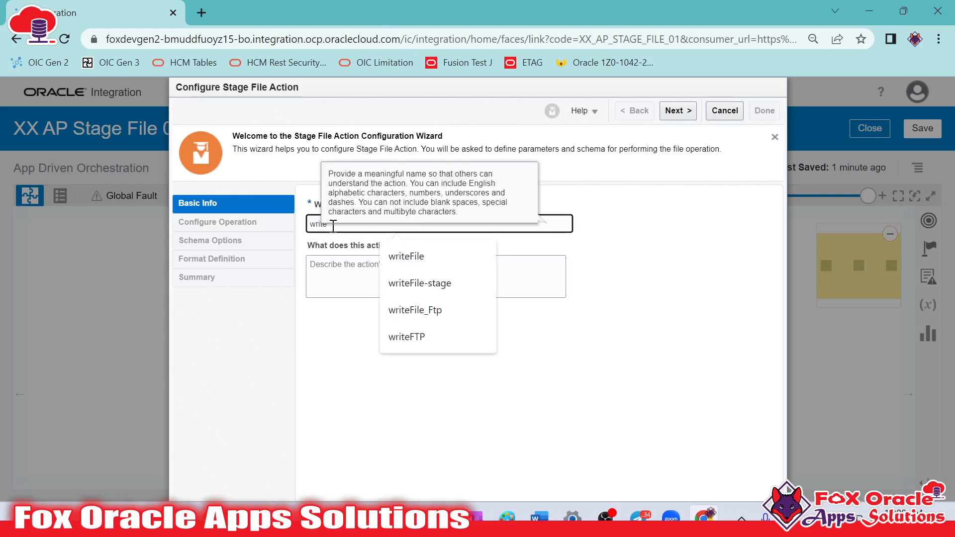
pyautogui.write('Stage')
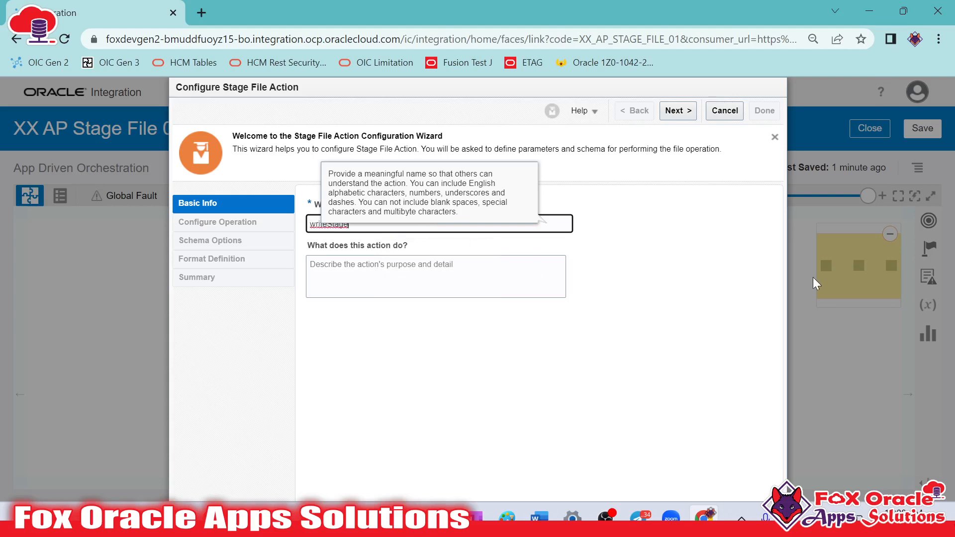
pyautogui.click(678, 110)
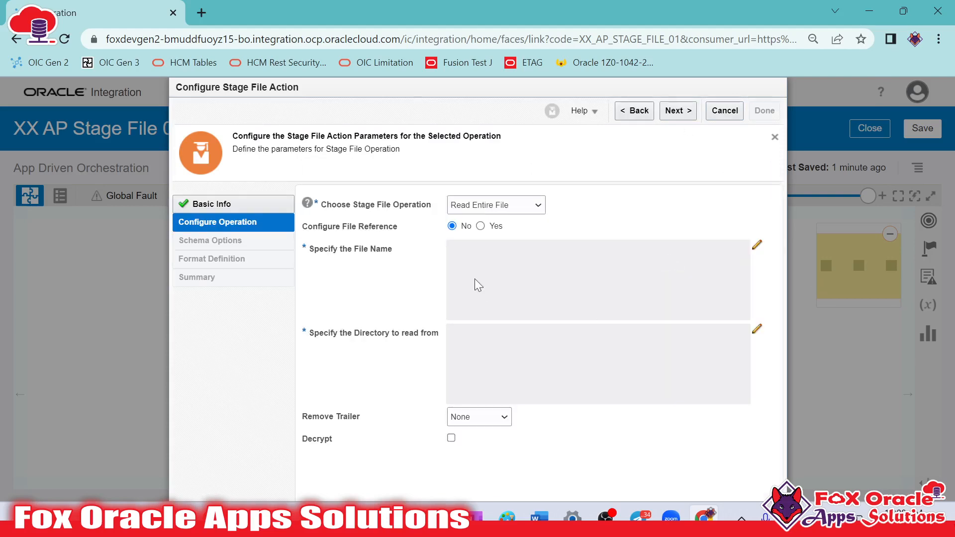
# Choose Write File as the stage file operation
pyautogui.click(504, 208)
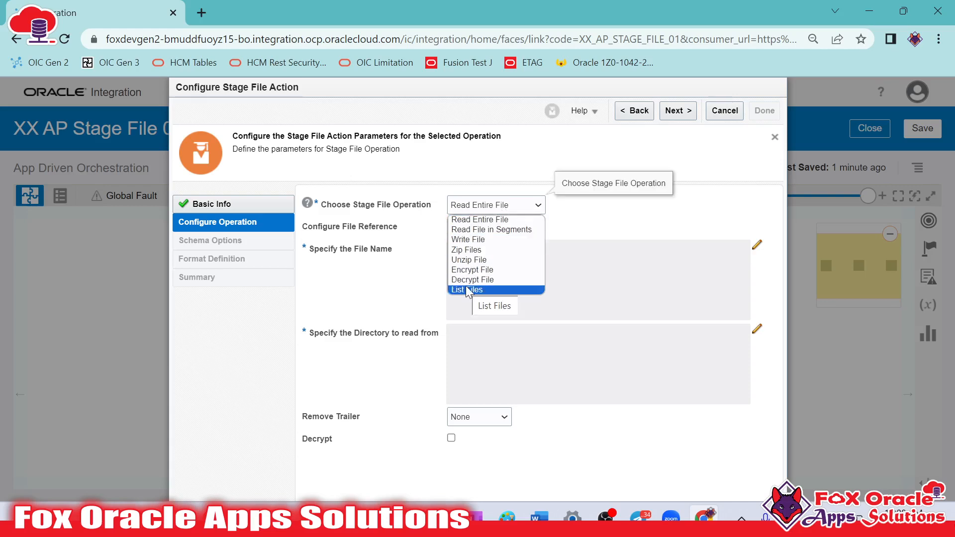
pyautogui.click(465, 240)
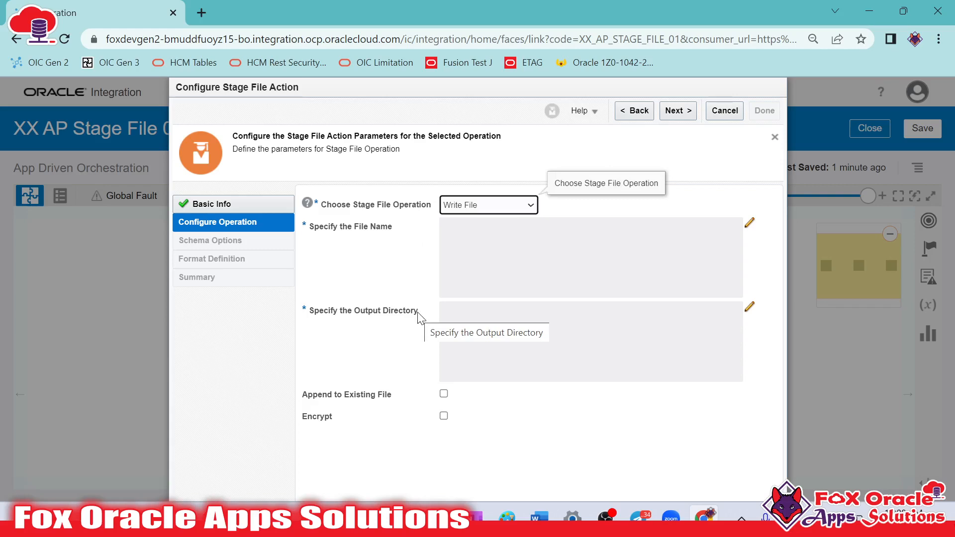
pyautogui.click(310, 228)
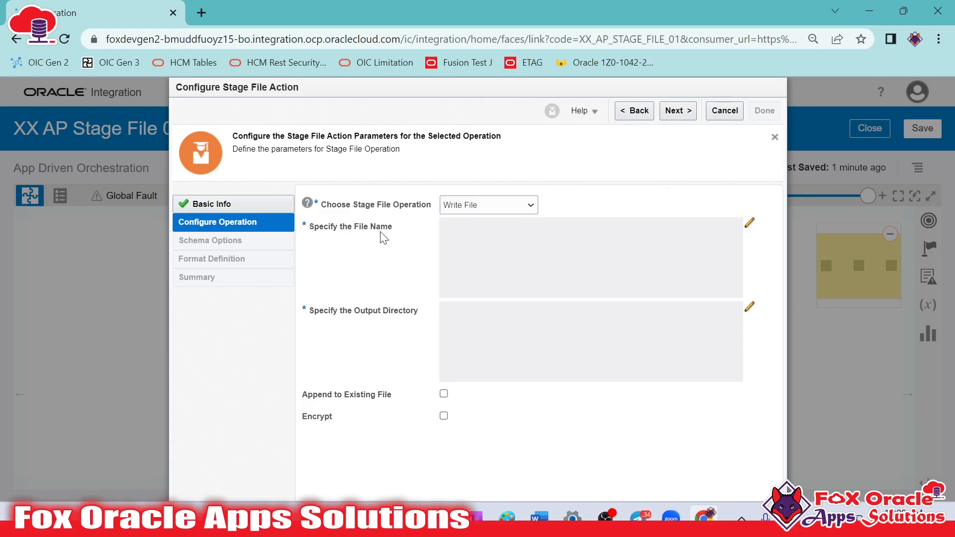
# Build and save the file name expression as concat of 'EmployeeFile_', the runtime metadata instanceId and '.csv'
pyautogui.click(748, 225)
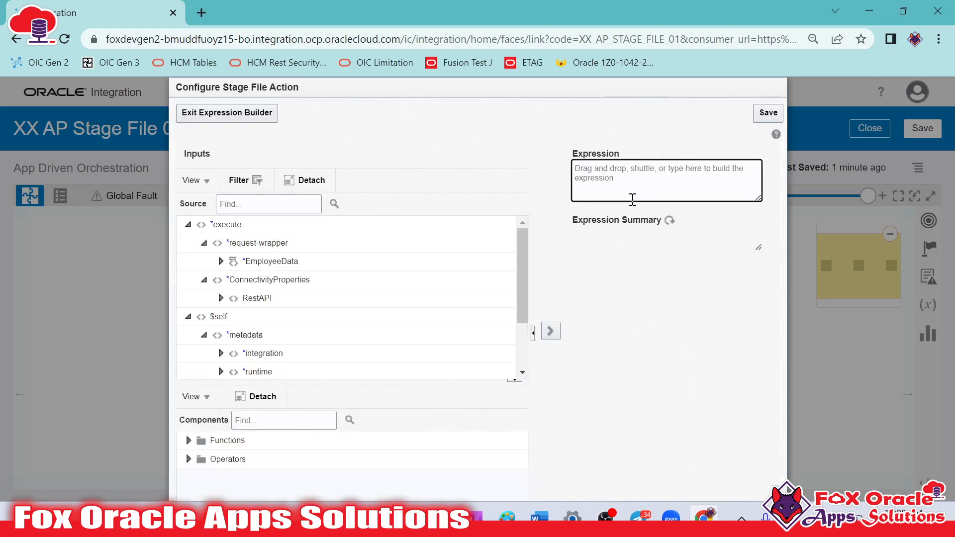
pyautogui.write("concat('EmployeeFile")
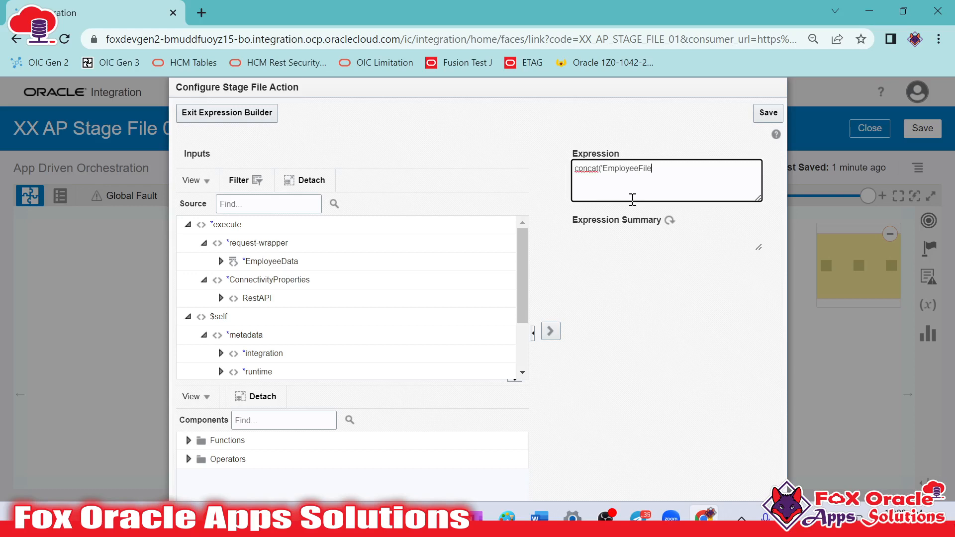
pyautogui.write("_',")
pyautogui.scroll(-3, 299, 323)
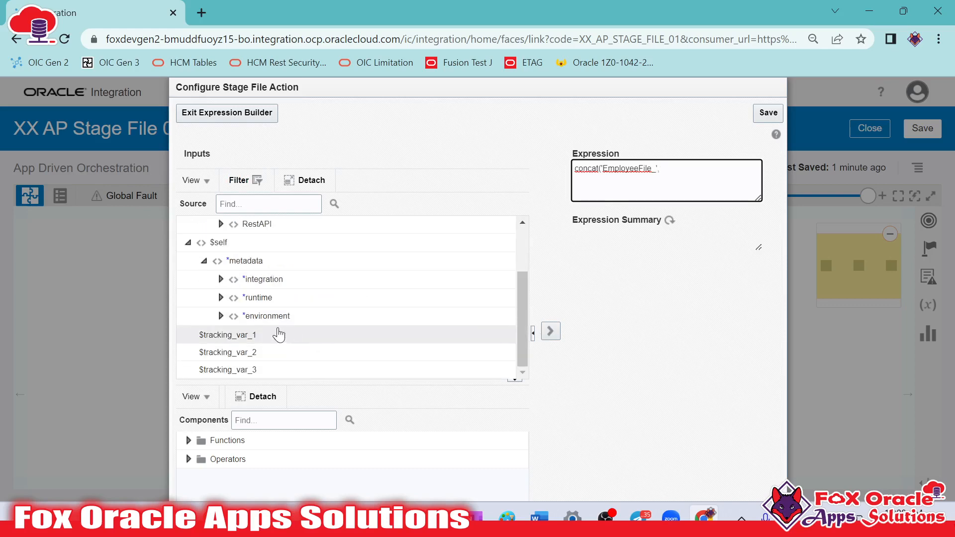
pyautogui.write(',')
pyautogui.click(220, 298)
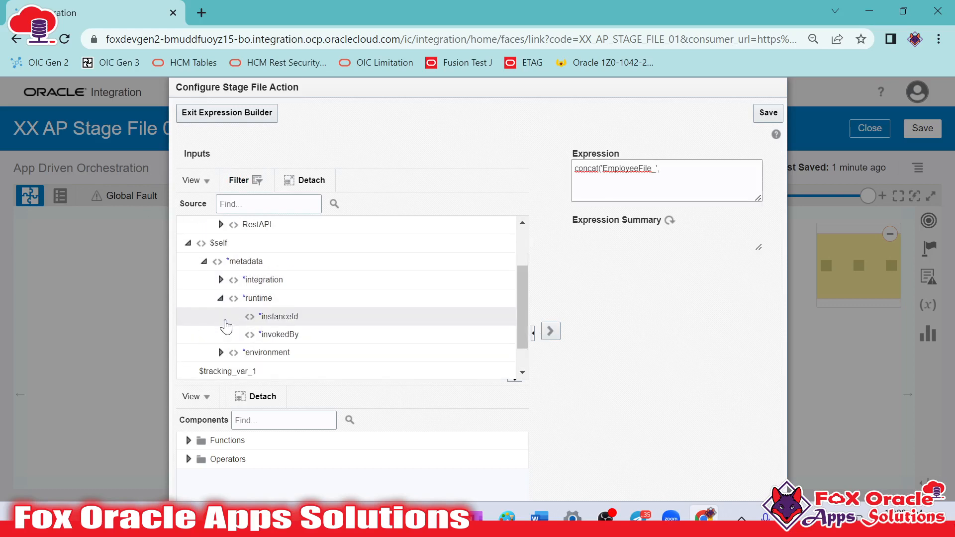
pyautogui.moveTo(279, 316); pyautogui.dragTo(697, 179)
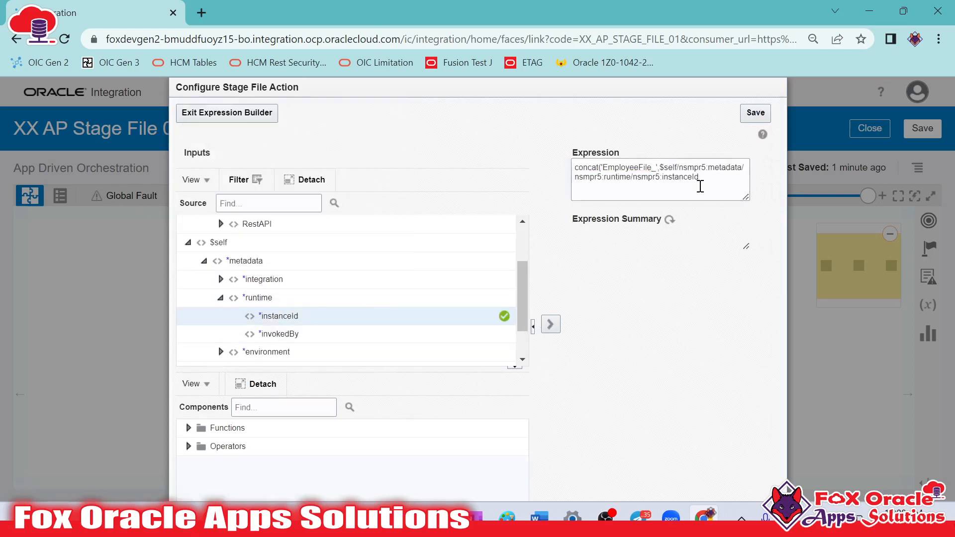
pyautogui.click(723, 187)
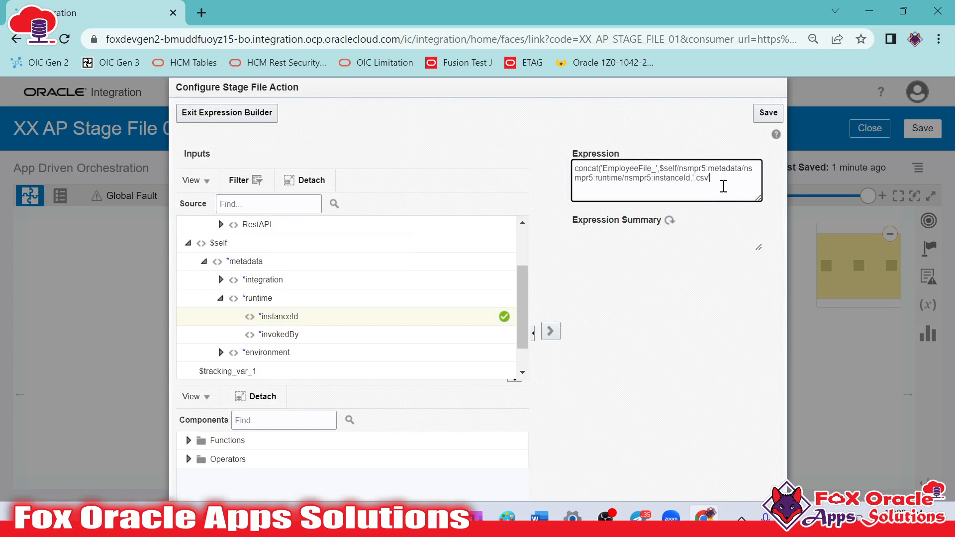
pyautogui.click(770, 114)
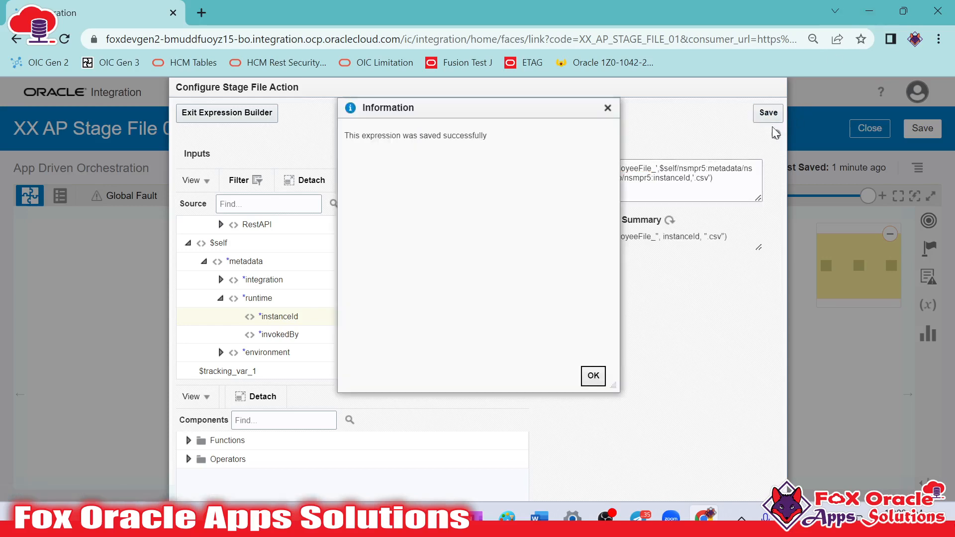
pyautogui.click(591, 377)
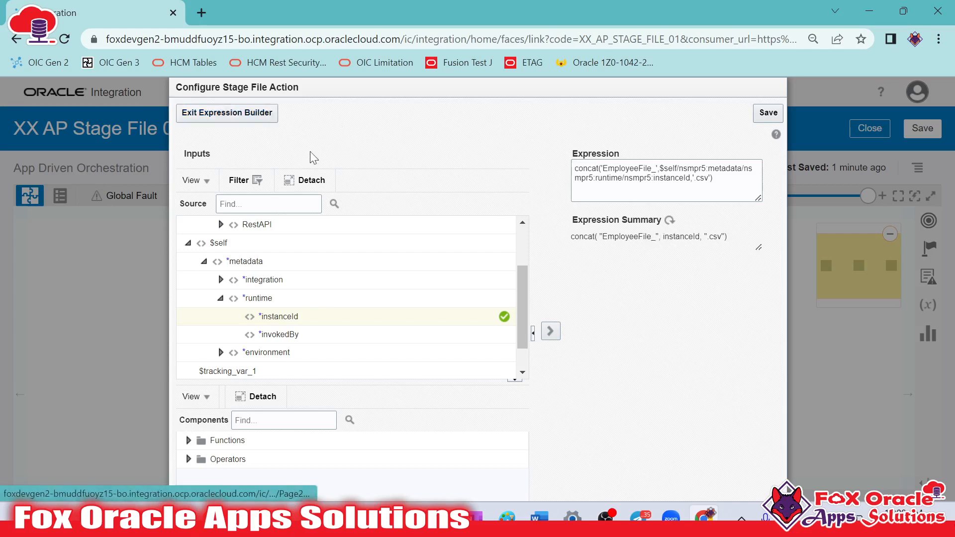
pyautogui.click(244, 118)
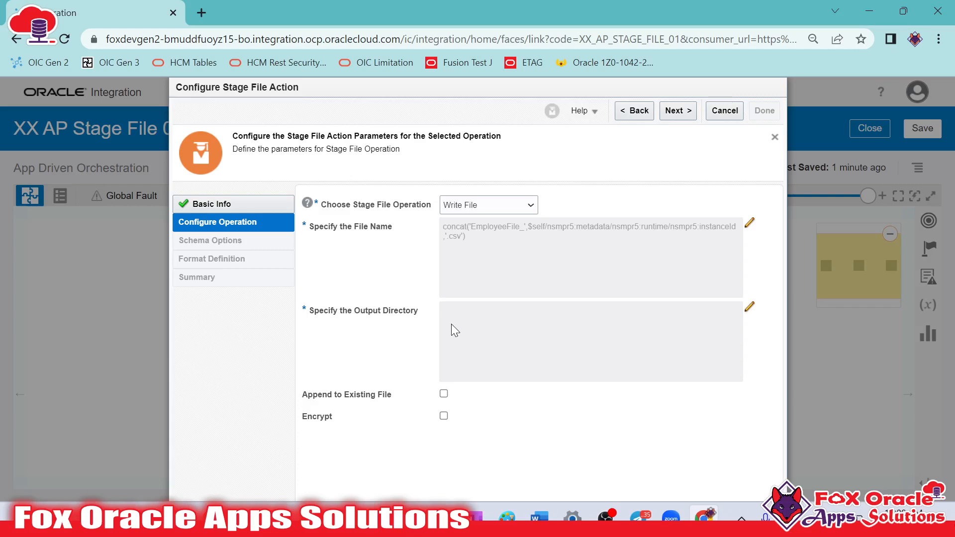
# Set the stage file's output directory expression to '/temp', save it and exit the expression builder
pyautogui.click(750, 308)
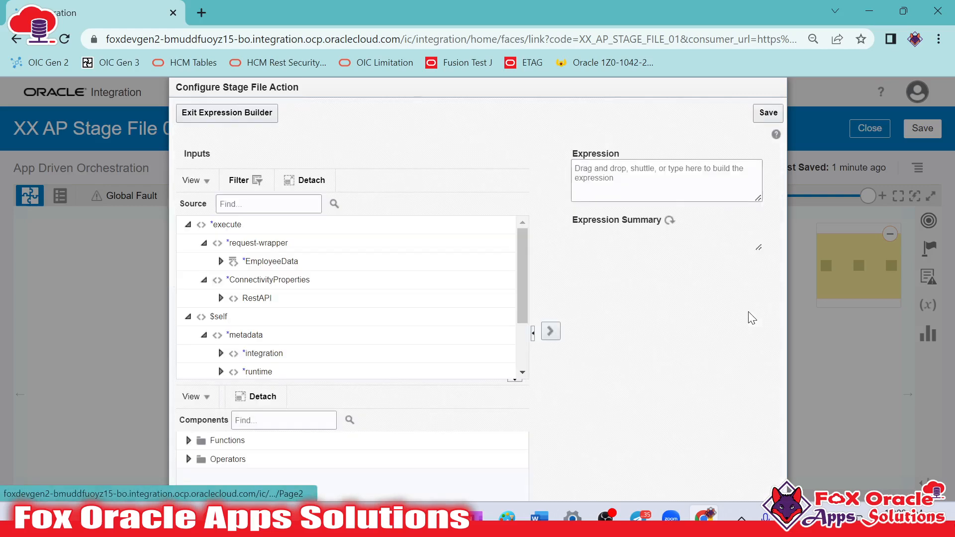
pyautogui.click(646, 175)
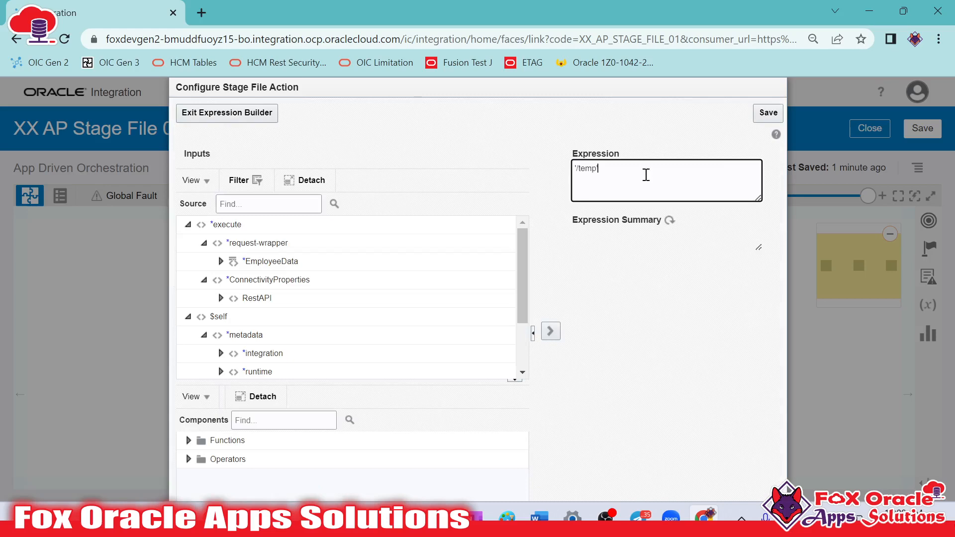
pyautogui.doubleClick(581, 170)
pyautogui.click(602, 184)
pyautogui.doubleClick(591, 168)
pyautogui.click(591, 168)
pyautogui.doubleClick(590, 169)
pyautogui.click(590, 172)
pyautogui.doubleClick(590, 169)
pyautogui.click(767, 121)
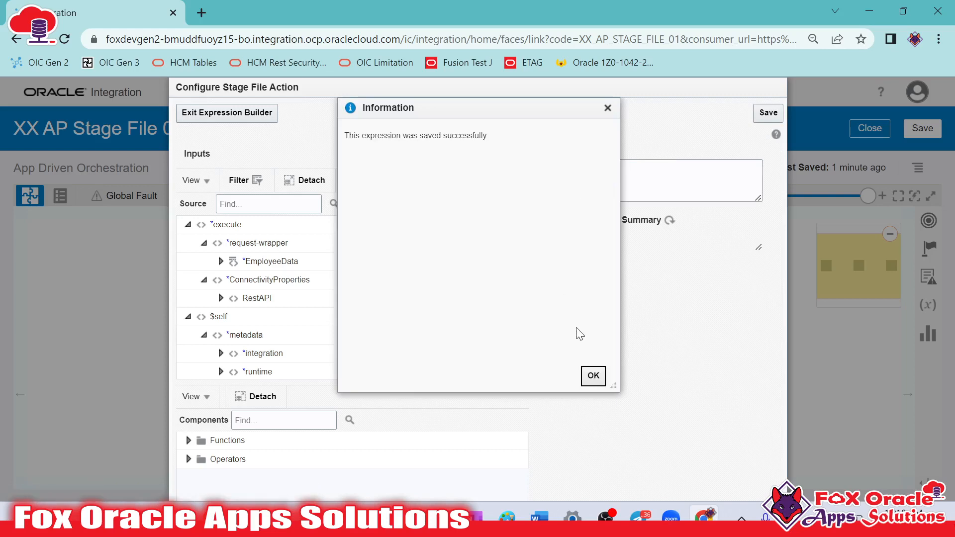
pyautogui.click(592, 376)
pyautogui.click(198, 115)
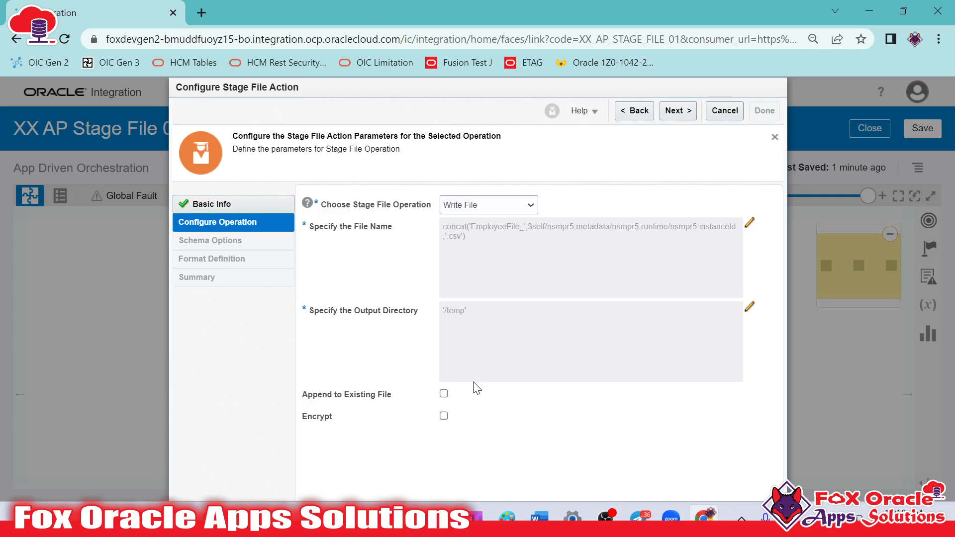
# Continue to the schema options, keep Sample delimited document (e.g. CSV) as the file structure, and proceed to the format definition
pyautogui.click(677, 111)
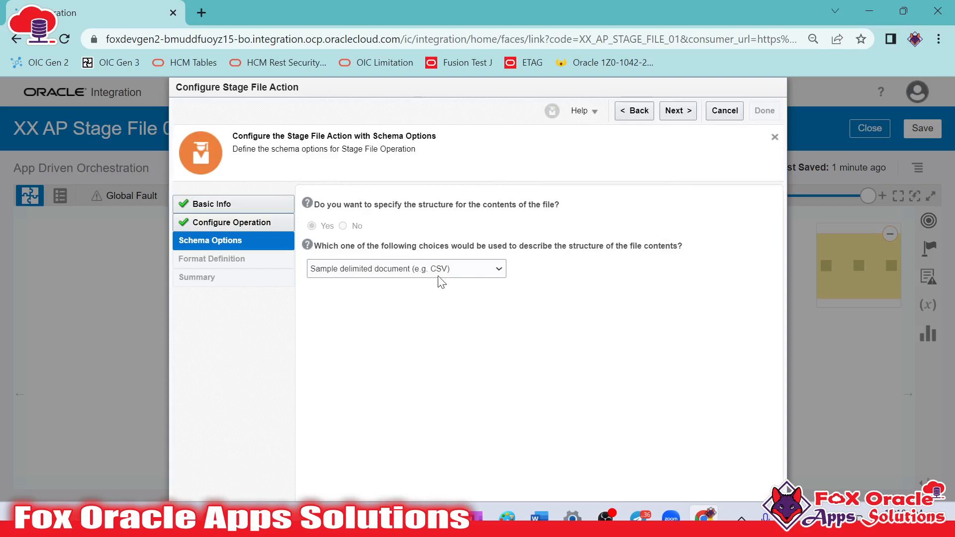
pyautogui.click(454, 271)
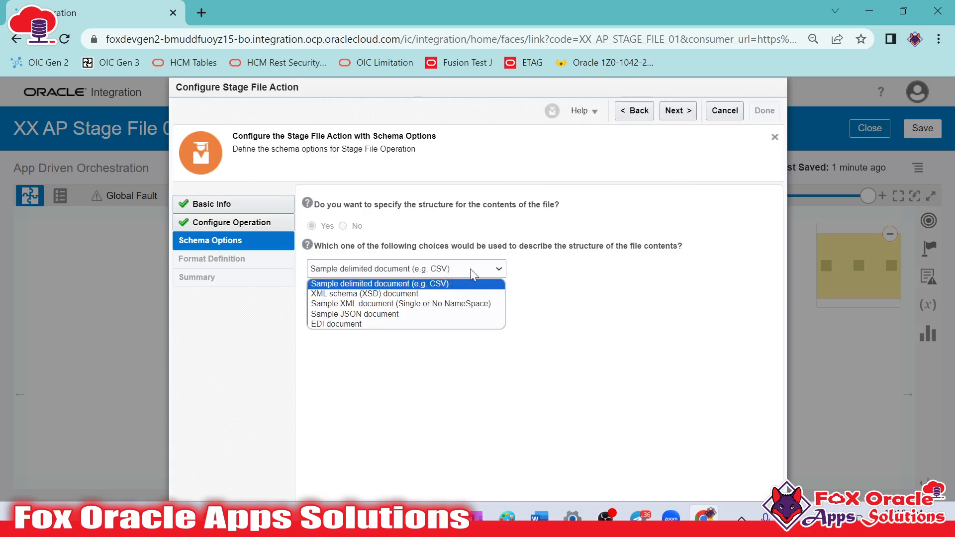
pyautogui.click(513, 273)
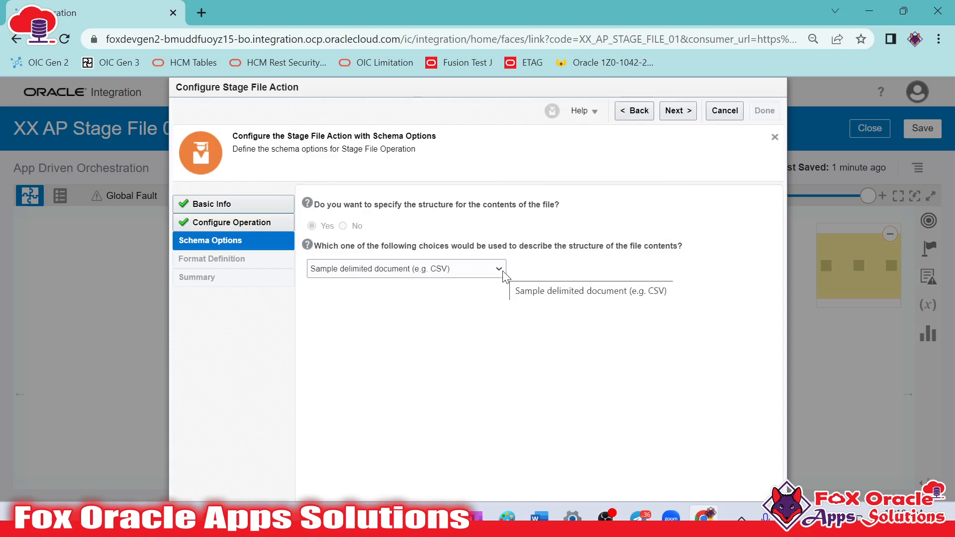
pyautogui.click(475, 274)
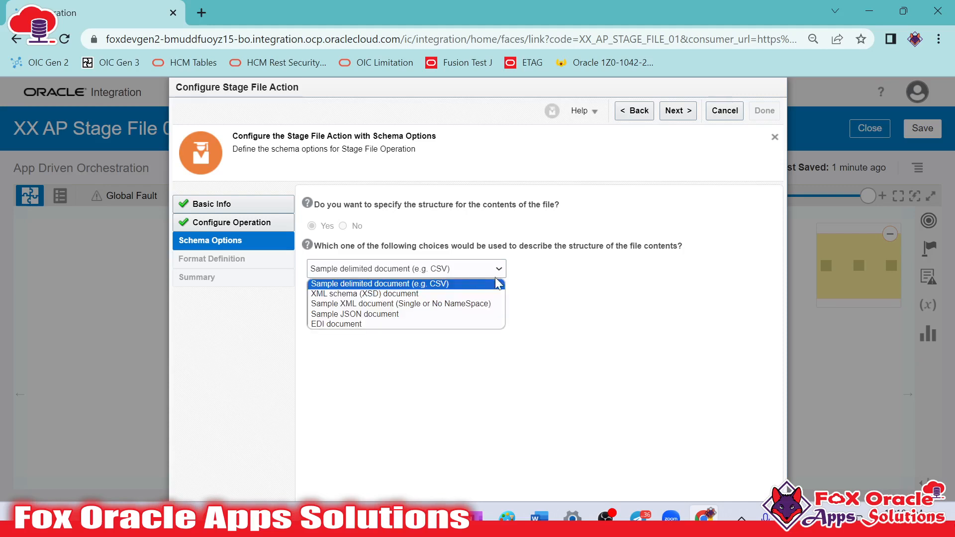
pyautogui.click(486, 275)
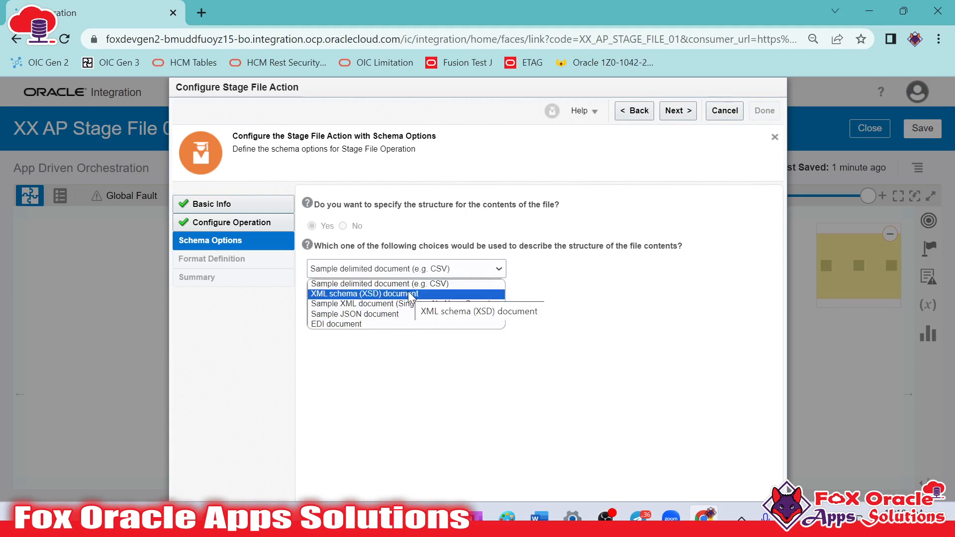
pyautogui.click(432, 285)
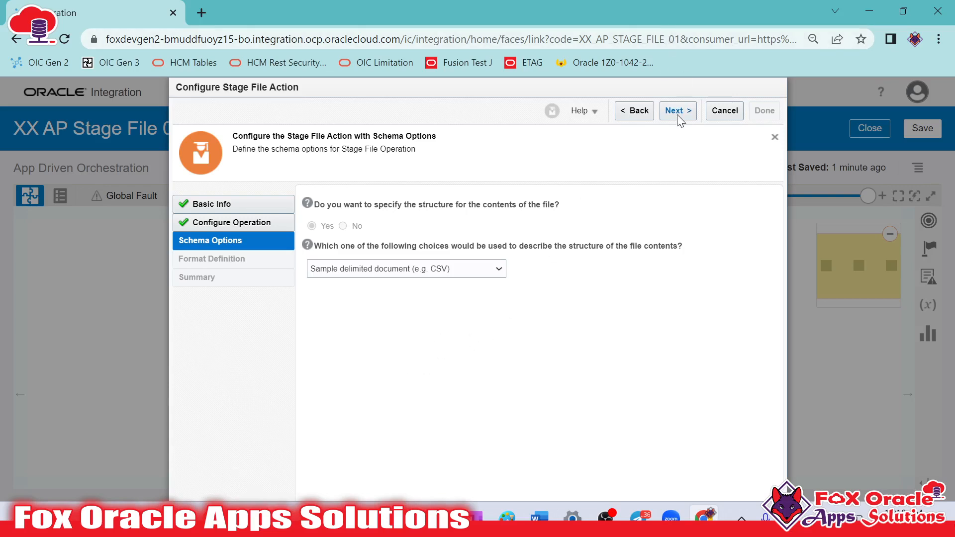
pyautogui.click(383, 274)
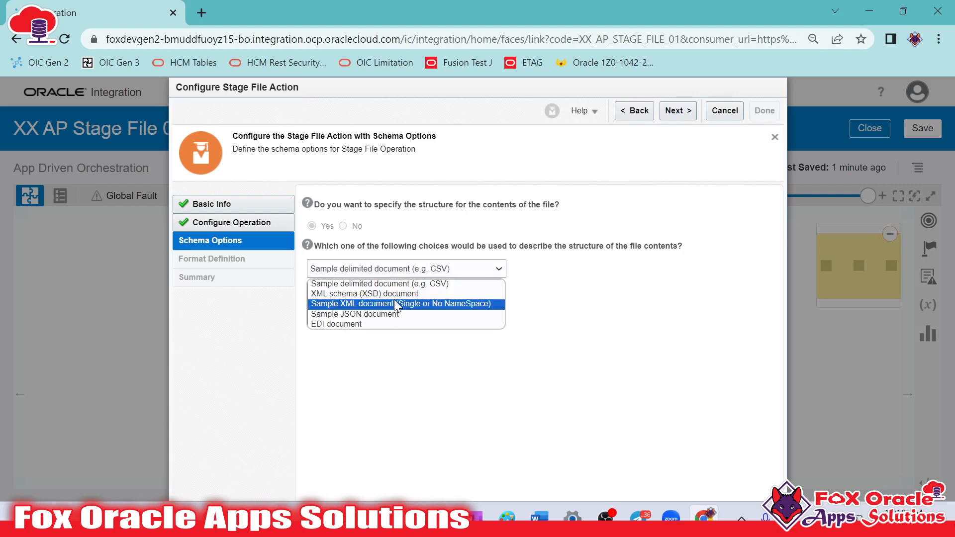
pyautogui.click(440, 273)
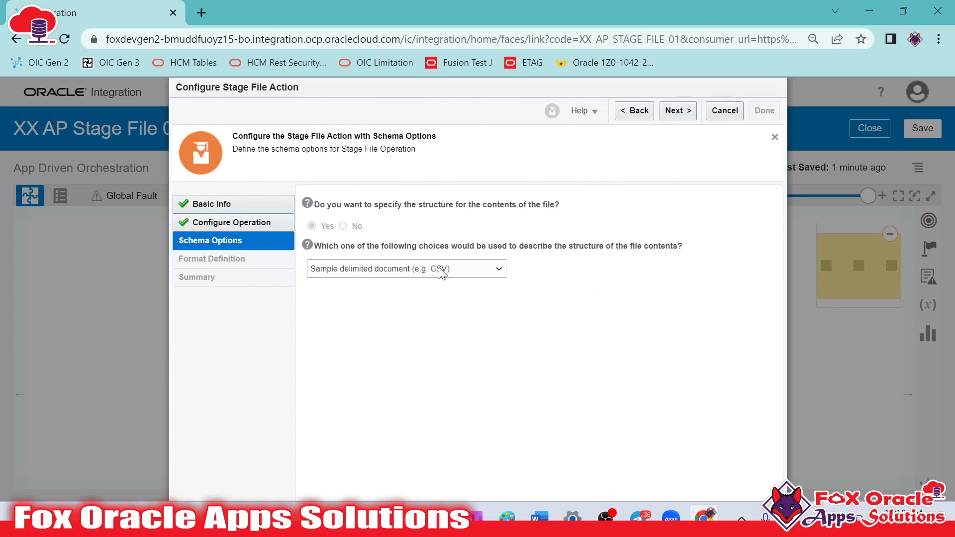
pyautogui.click(695, 117)
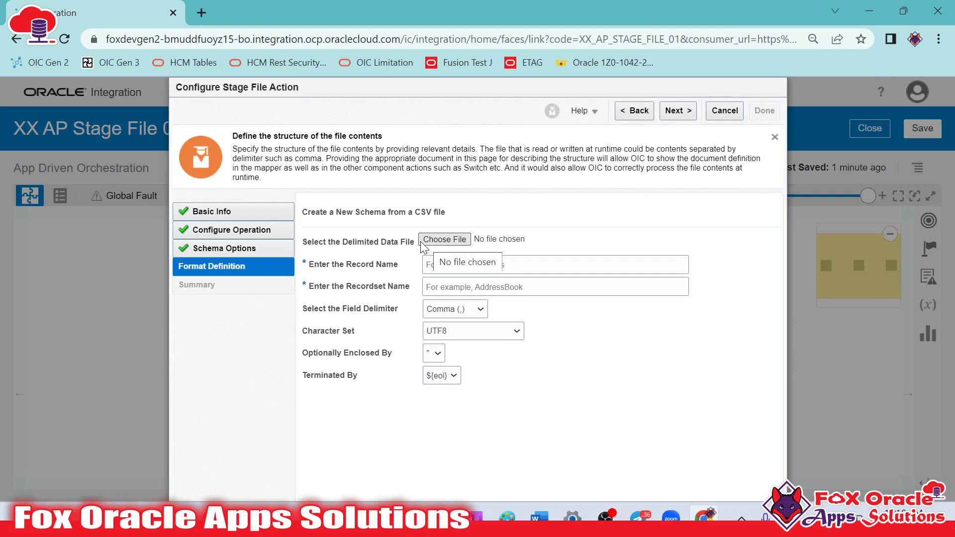
# Load EmployeeSample.csv from the OIC Seesion - 05 folder inside OIC Contents as the delimited data file
pyautogui.click(459, 241)
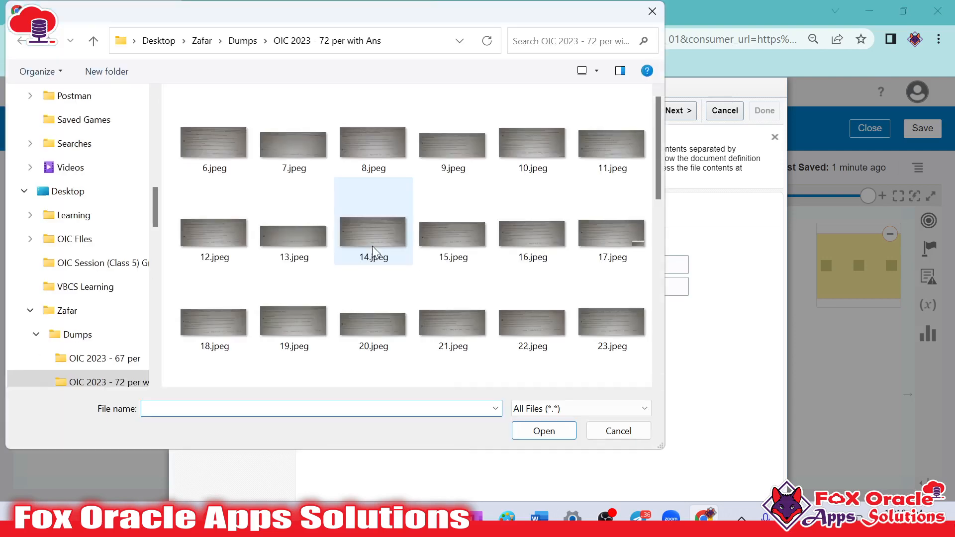
pyautogui.click(201, 40)
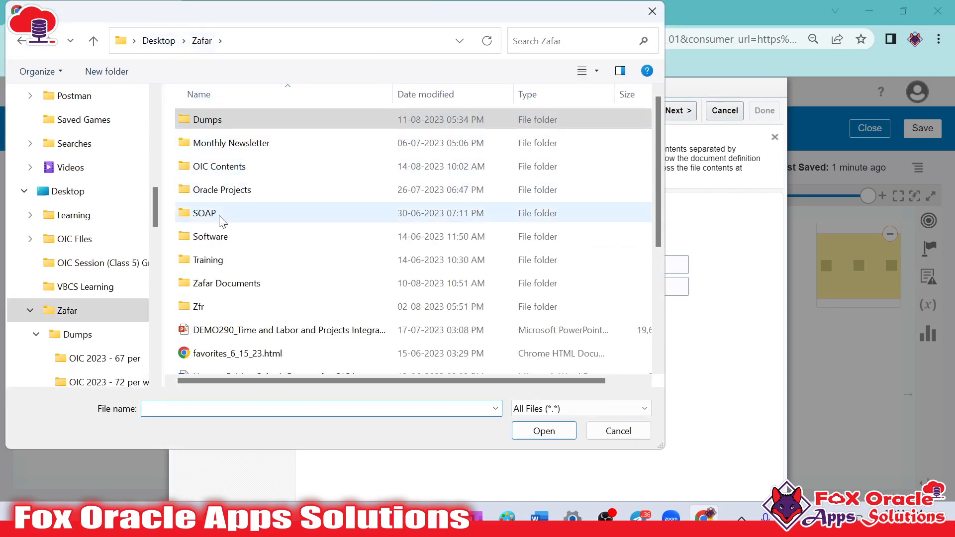
pyautogui.doubleClick(243, 168)
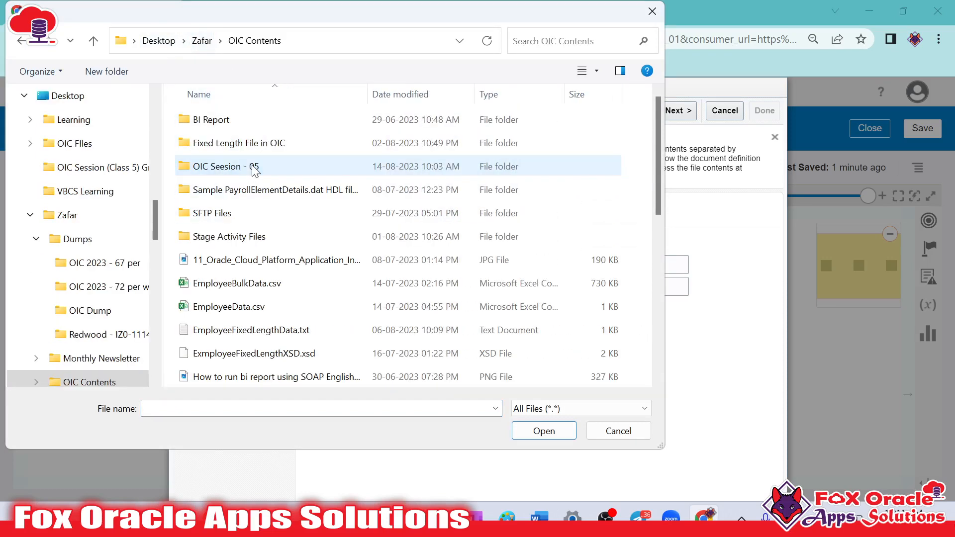
pyautogui.doubleClick(259, 166)
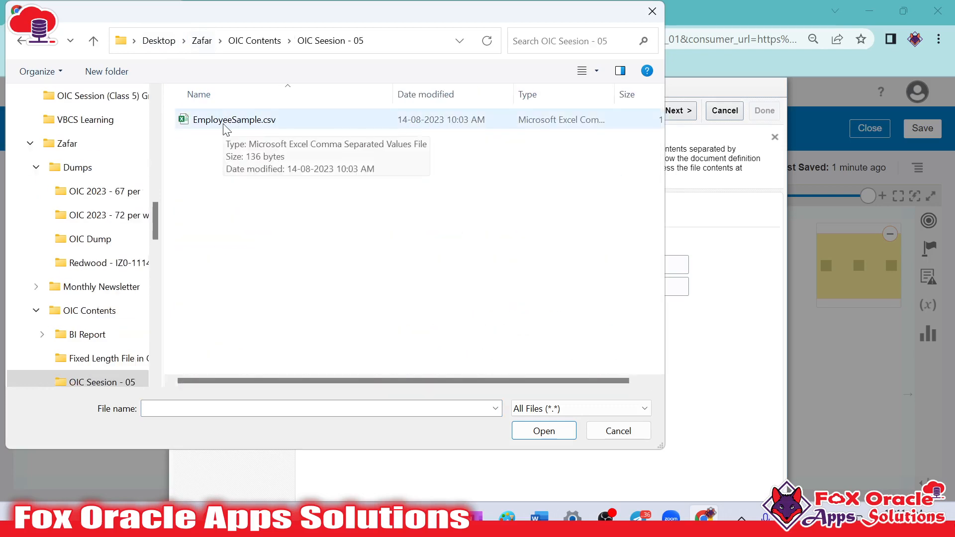
pyautogui.doubleClick(225, 126)
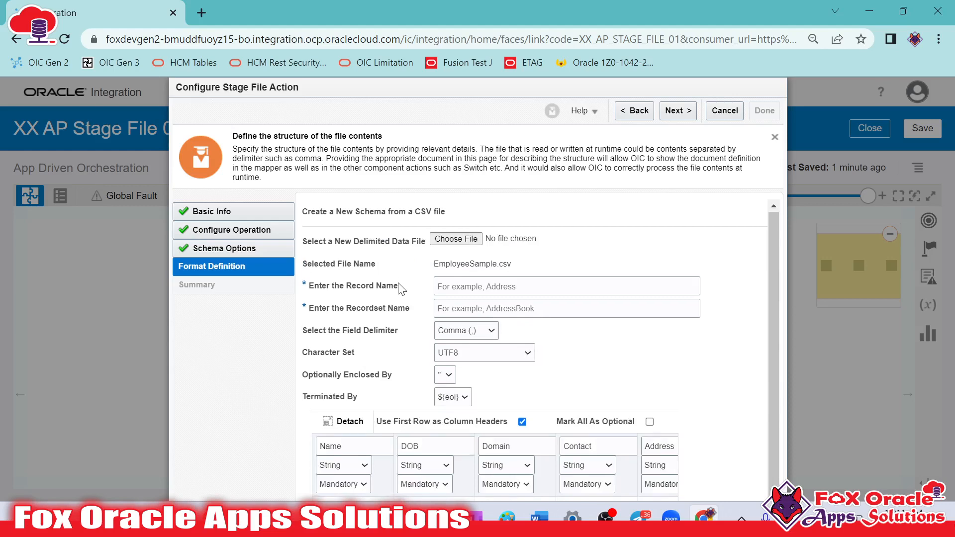
# Switch to Excel to review the header row of EmployeeSample.csv, and return to the Stage File configuration
pyautogui.moveTo(436, 502)
pyautogui.click(493, 443)
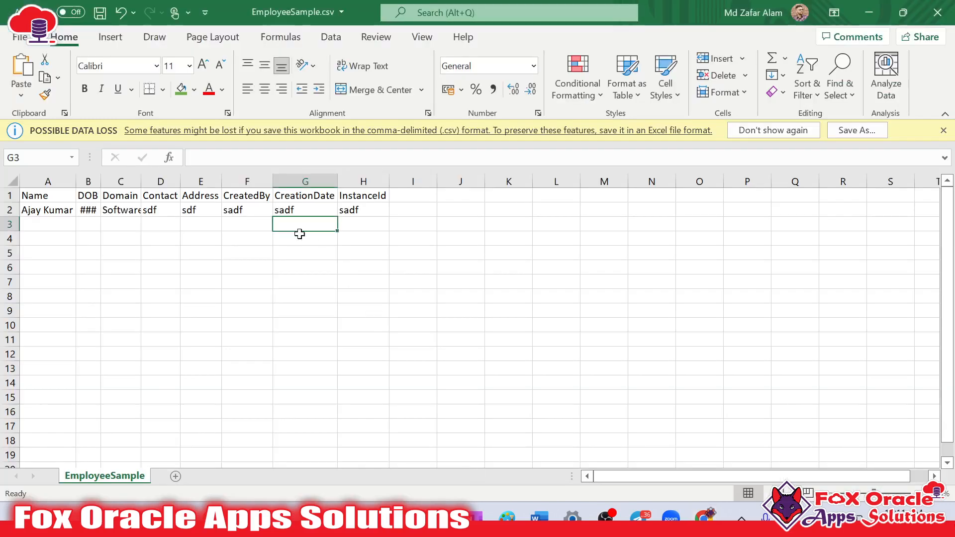
pyautogui.moveTo(358, 200); pyautogui.dragTo(21, 194)
pyautogui.hotkey('alt', 'Tab')
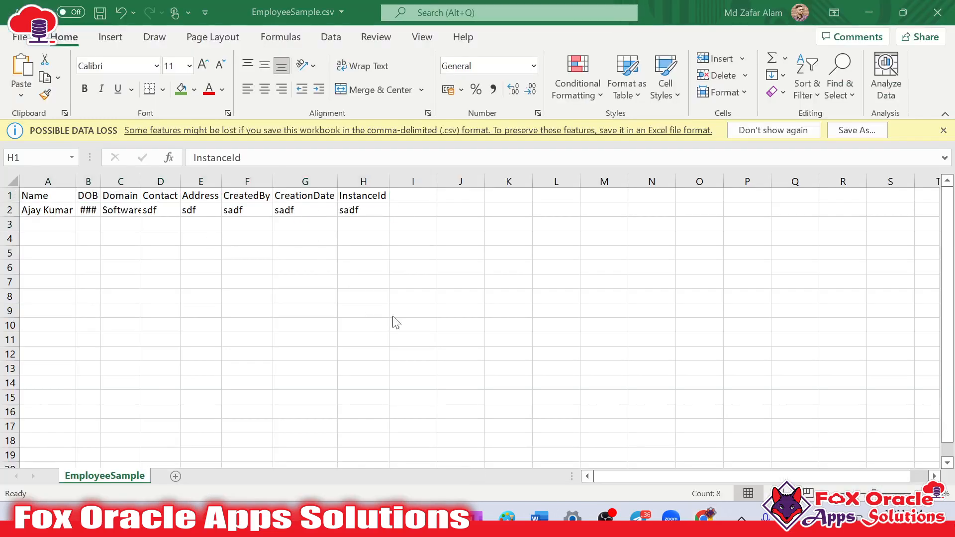
# Examine the schema columns from Name through InstanceId and the data types offered for the Name column
pyautogui.click(431, 444)
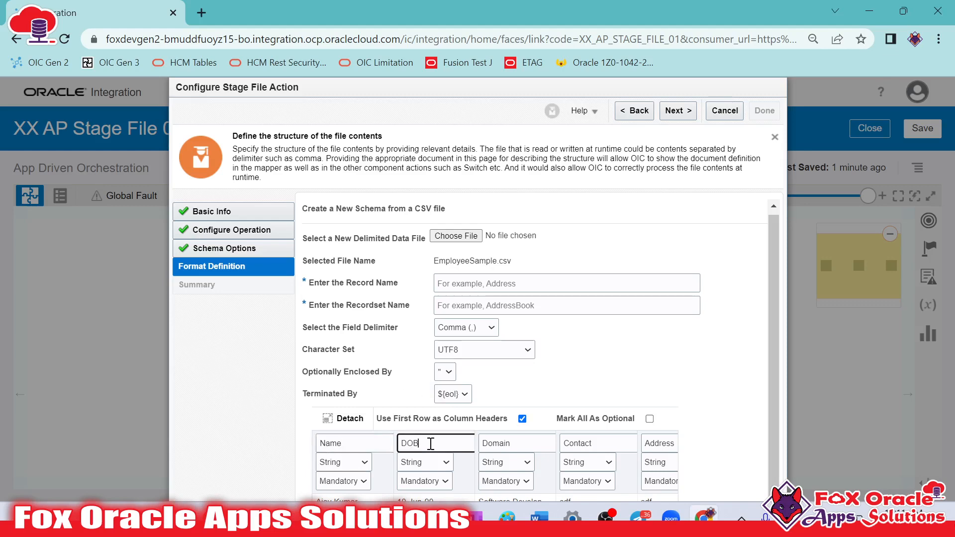
pyautogui.click(660, 442)
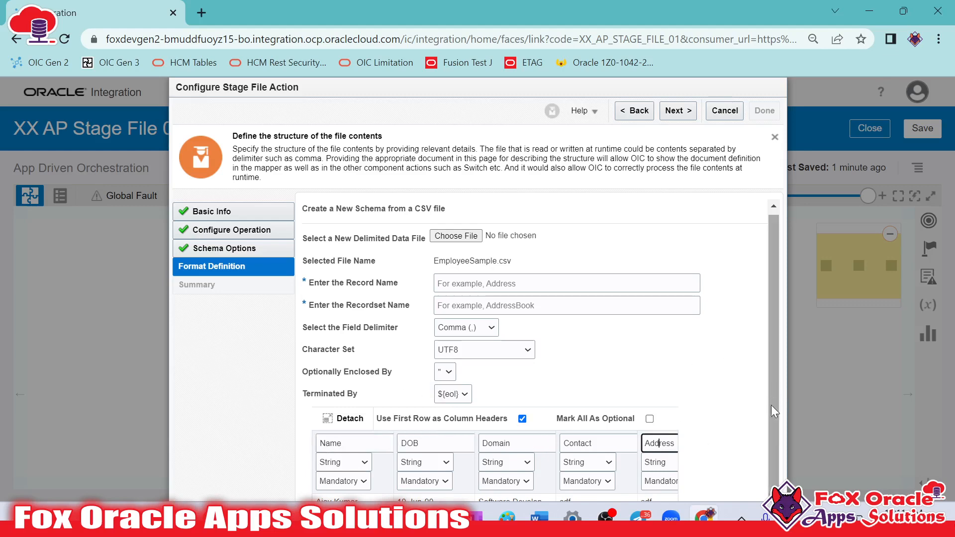
pyautogui.hotkey('ctrl', '-')
pyautogui.moveTo(577, 472); pyautogui.dragTo(682, 472)
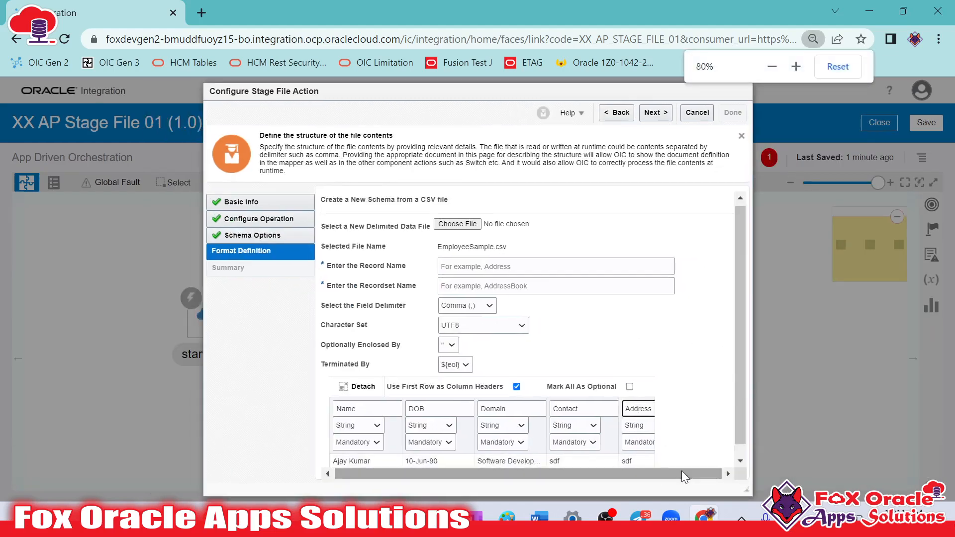
pyautogui.scroll(-1, 579, 450)
pyautogui.moveTo(497, 462); pyautogui.dragTo(691, 458)
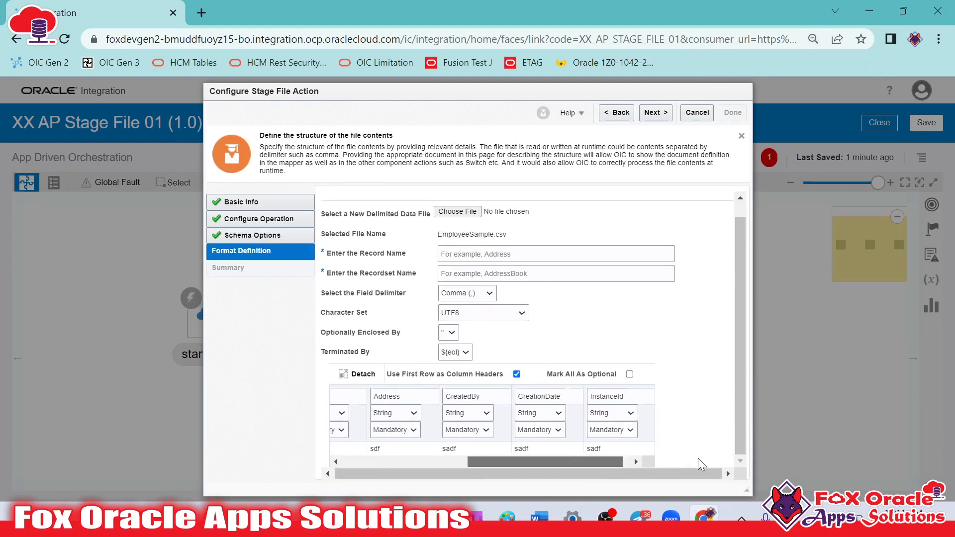
pyautogui.moveTo(491, 464); pyautogui.dragTo(293, 454)
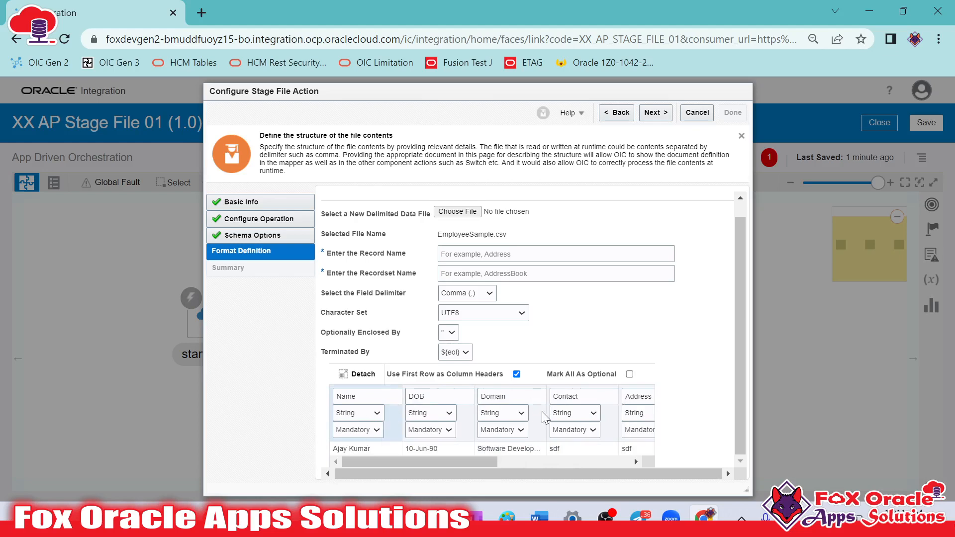
pyautogui.moveTo(457, 458); pyautogui.dragTo(391, 431)
pyautogui.click(371, 417)
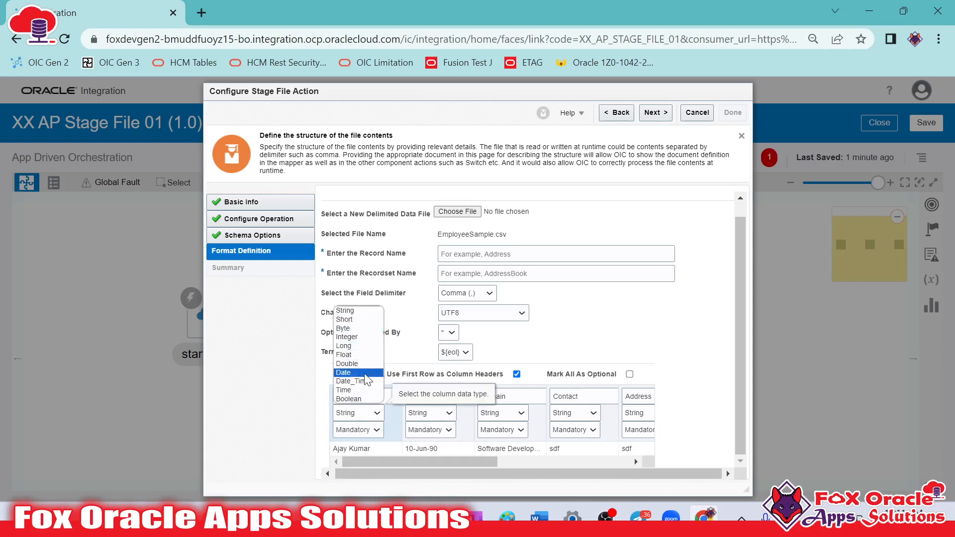
pyautogui.click(363, 418)
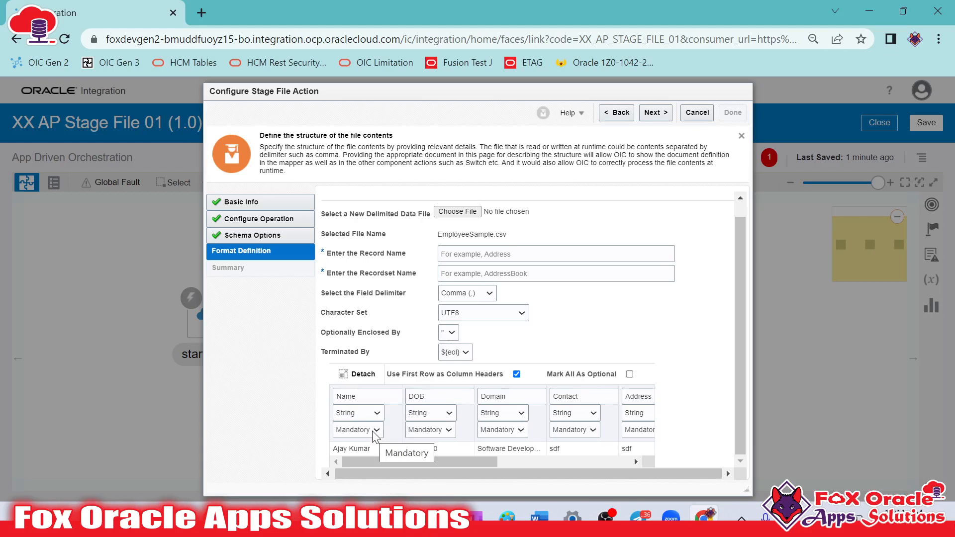
# Mark all schema columns as optional and set the Name column back to Mandatory
pyautogui.scroll(1, 368, 401)
pyautogui.scroll(-1, 367, 433)
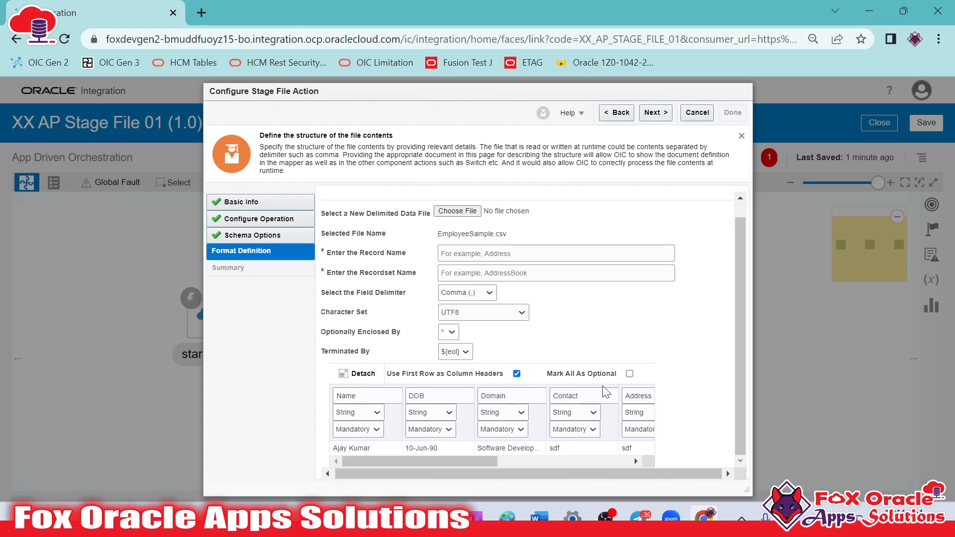
pyautogui.click(630, 375)
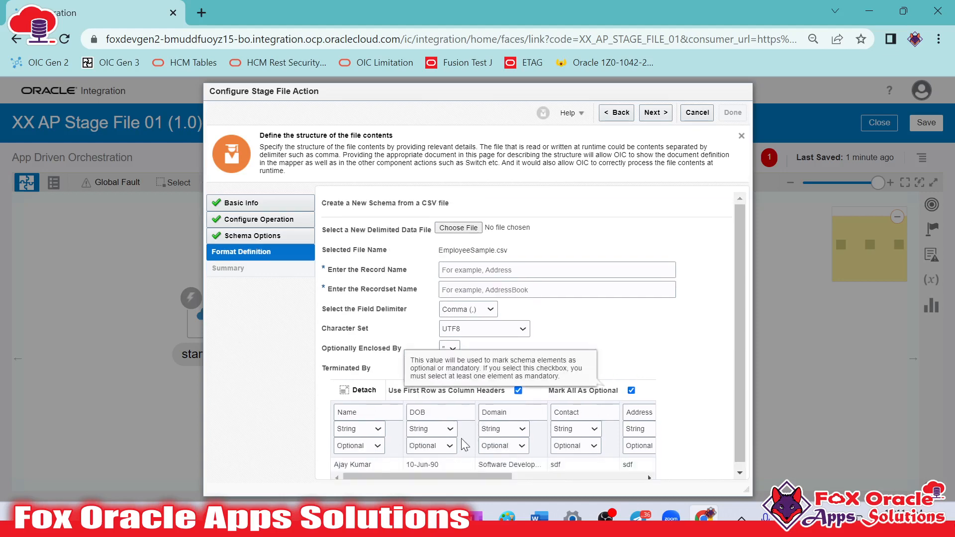
pyautogui.moveTo(476, 471); pyautogui.dragTo(635, 466)
pyautogui.moveTo(568, 466); pyautogui.dragTo(423, 460)
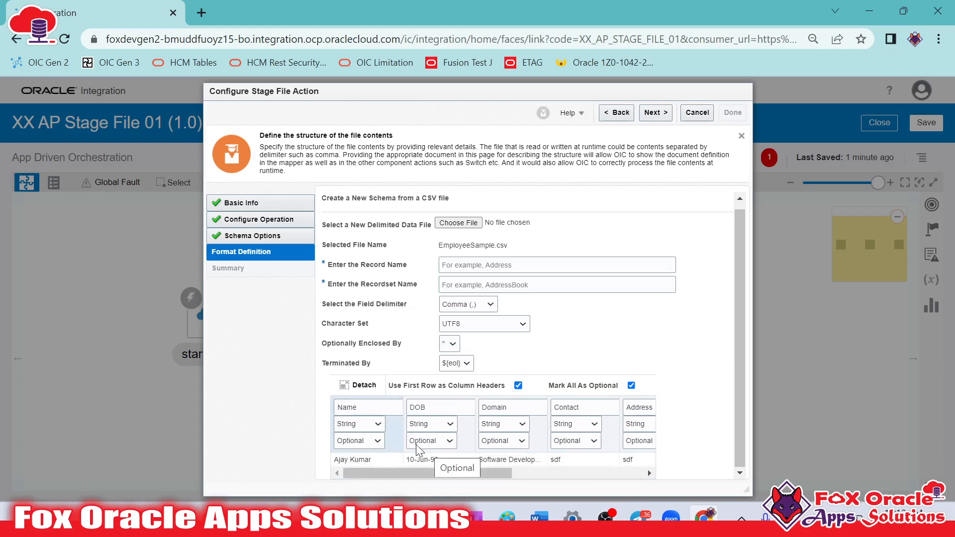
pyautogui.click(371, 442)
pyautogui.click(359, 453)
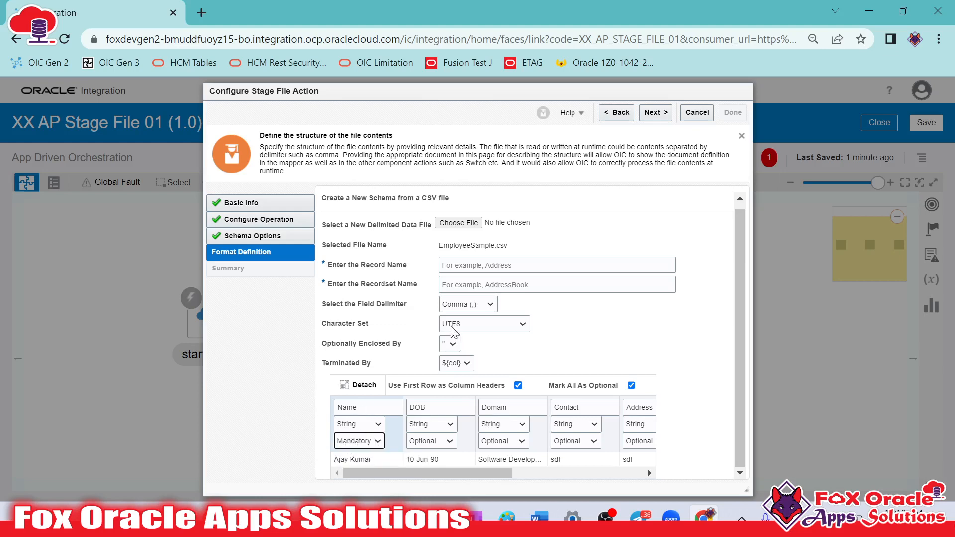
pyautogui.scroll(1, 453, 331)
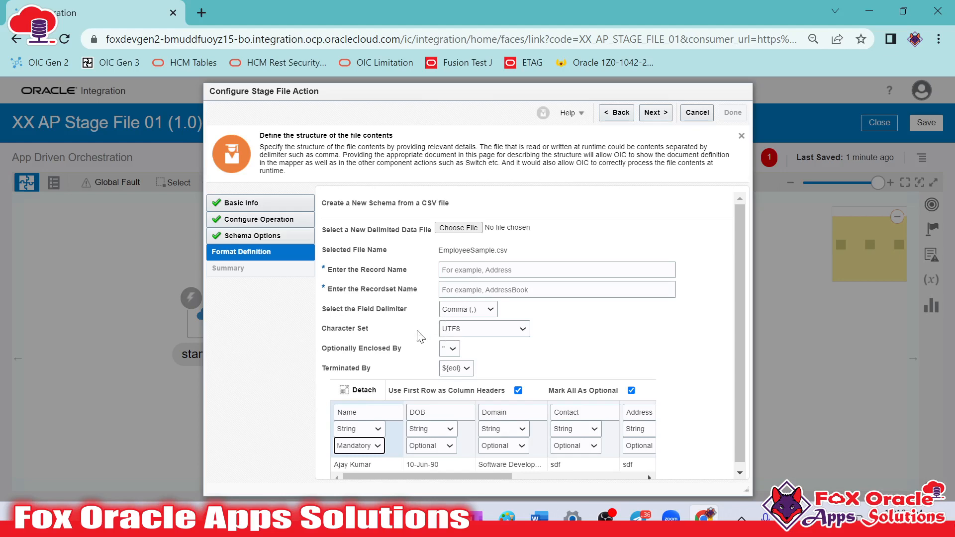
pyautogui.click(336, 270)
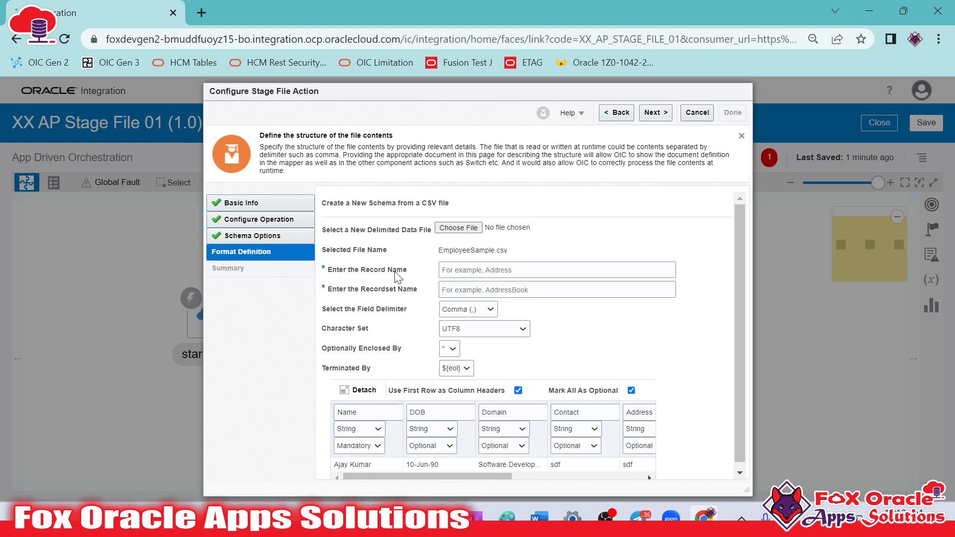
pyautogui.click(413, 290)
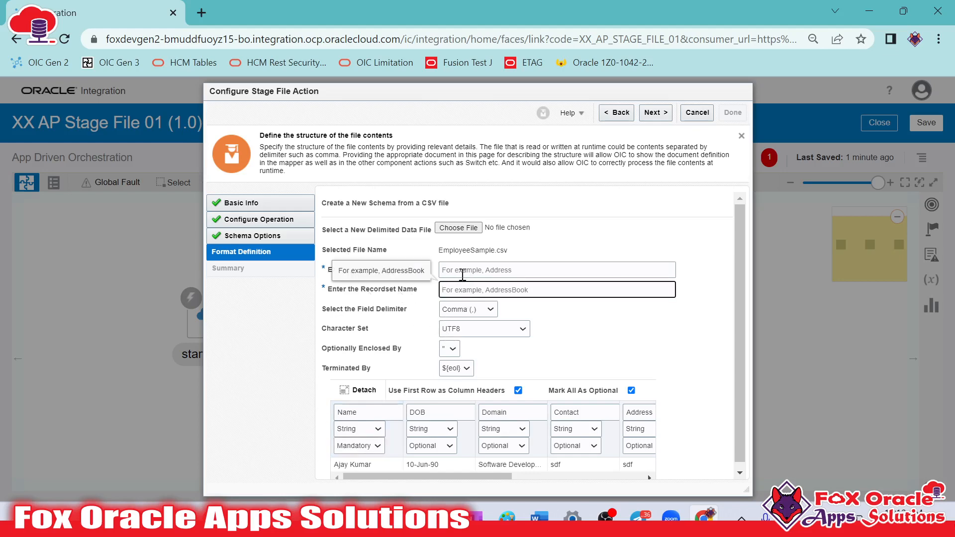
pyautogui.click(457, 289)
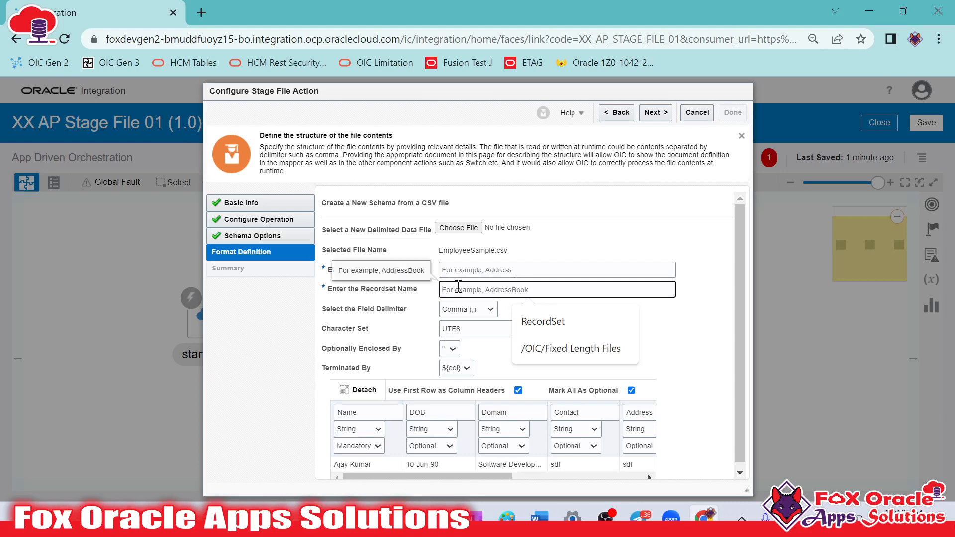
pyautogui.click(459, 270)
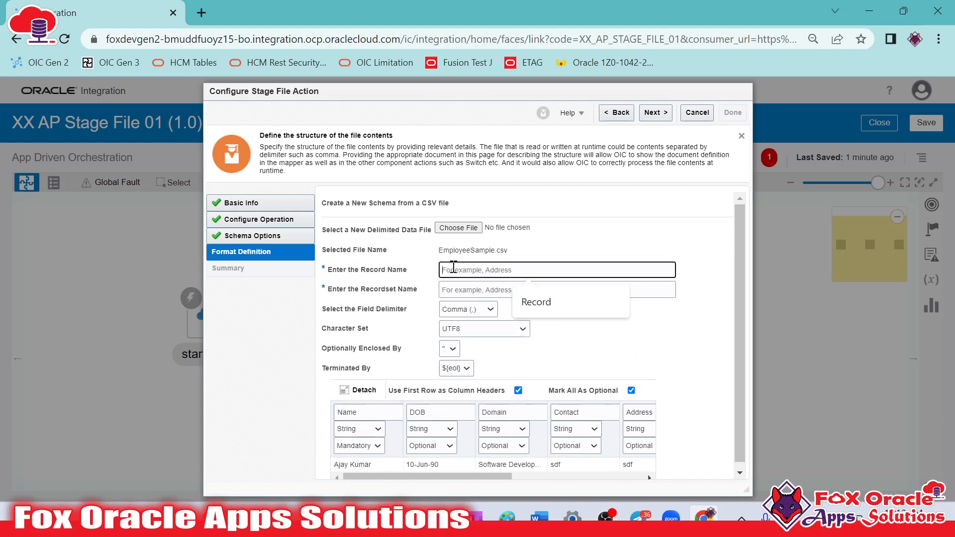
# Switch to Notepad++ to examine the EmployeeData array and its first record in Request Payload.txt, and return to the Stage File configuration
pyautogui.hotkey('alt', 'Tab')
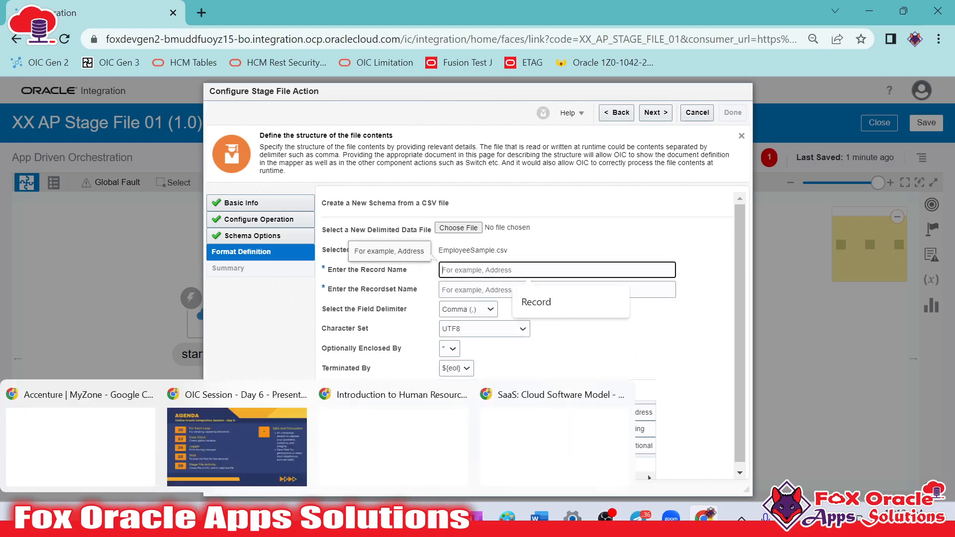
pyautogui.scroll(7, 201, 288)
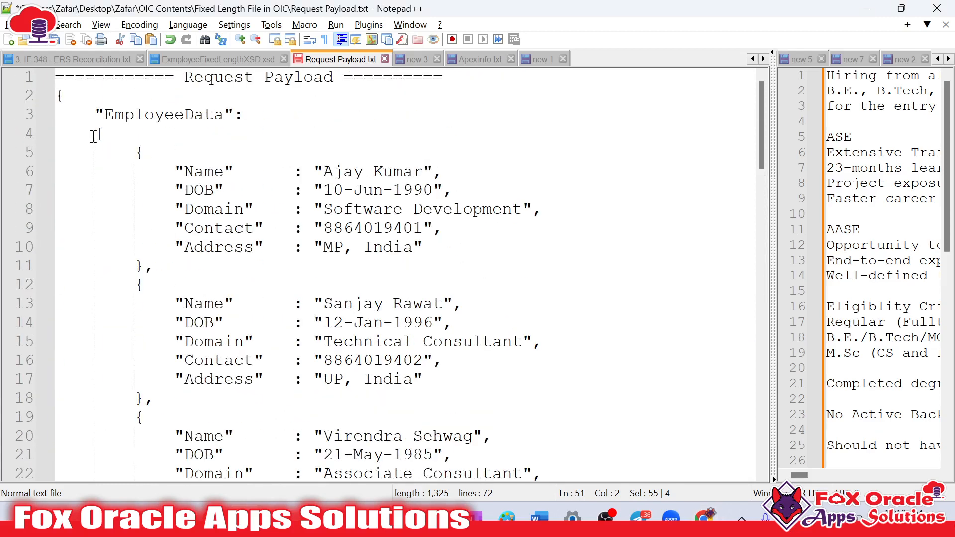
pyautogui.moveTo(96, 115); pyautogui.dragTo(227, 322)
pyautogui.click(209, 197)
pyautogui.doubleClick(182, 116)
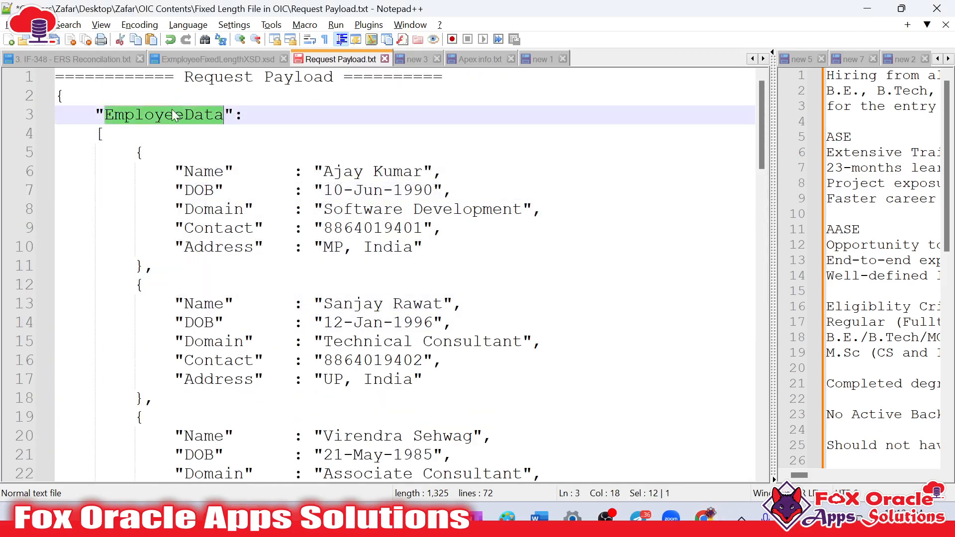
pyautogui.click(183, 169)
pyautogui.moveTo(135, 152); pyautogui.dragTo(148, 269)
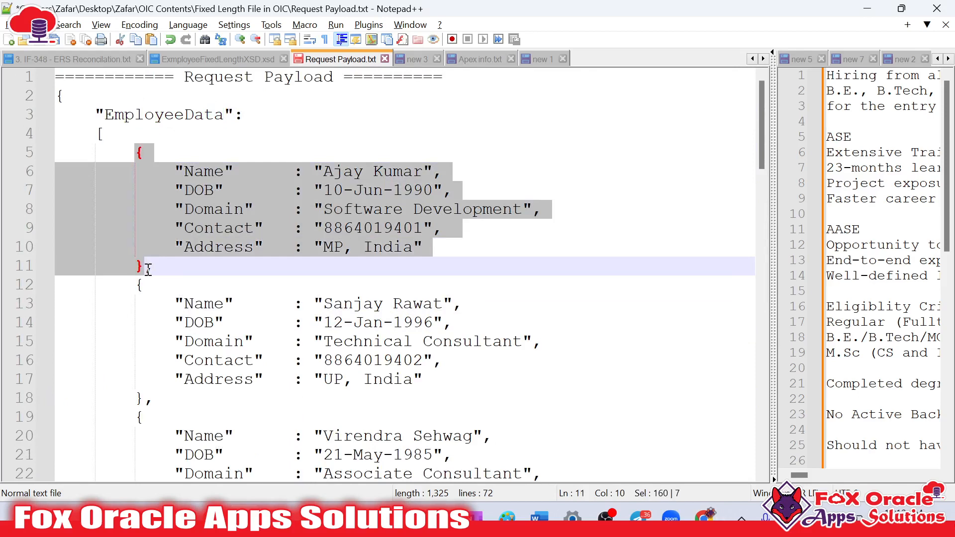
pyautogui.press('Tab')
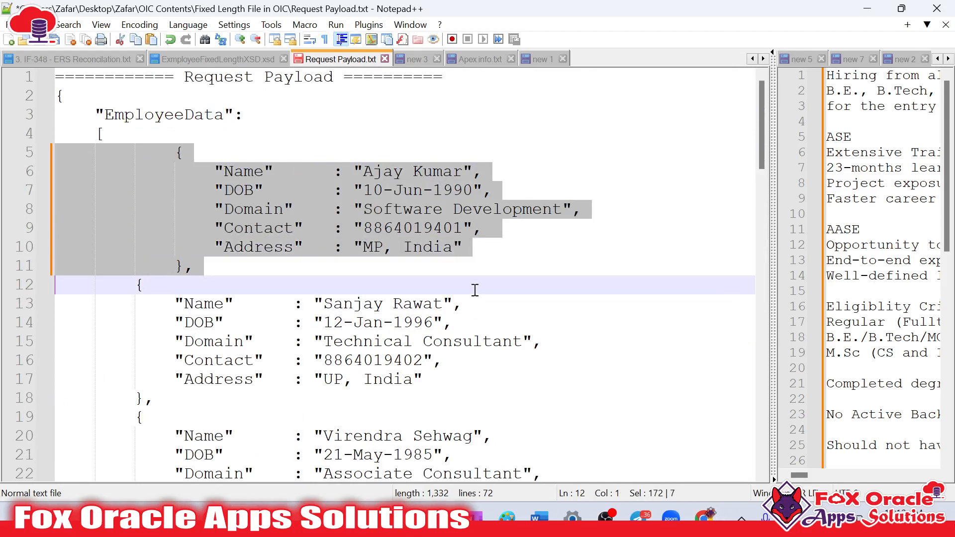
pyautogui.hotkey('ctrl', 'z')
pyautogui.click(392, 288)
pyautogui.hotkey('alt', 'Tab')
# Set the record name to R and the recordset name to RS, and finish the Stage File action configuration
pyautogui.click(480, 271)
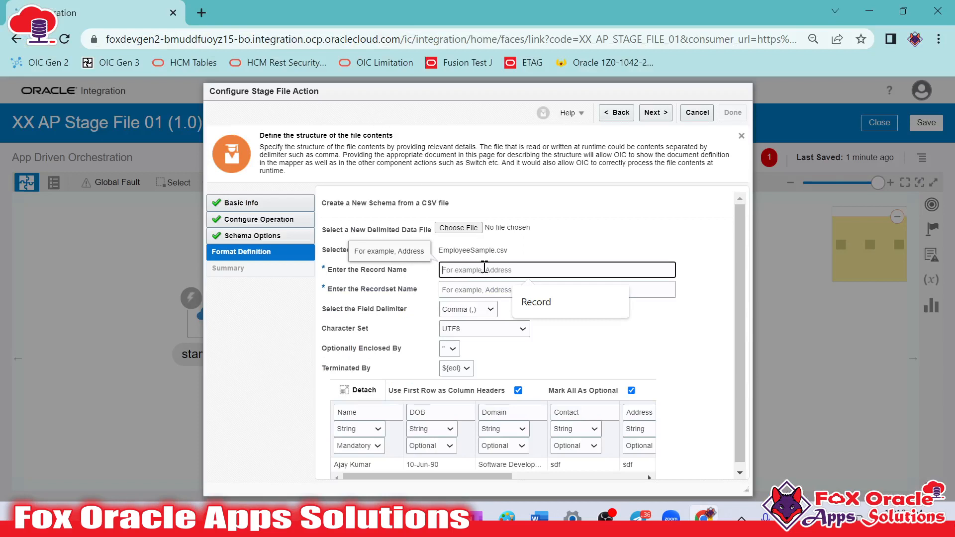
pyautogui.write('R')
pyautogui.click(466, 289)
pyautogui.write('RS')
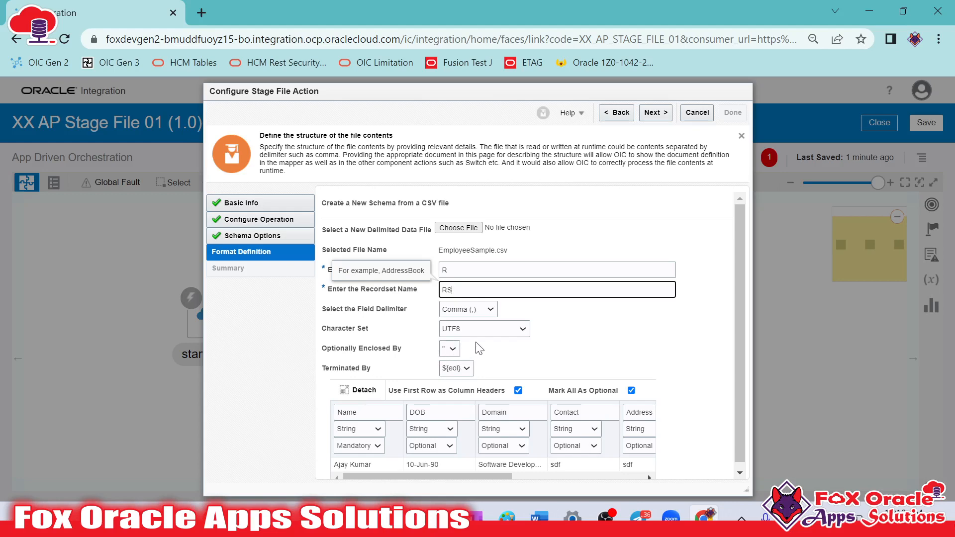
pyautogui.click(655, 113)
pyautogui.click(730, 113)
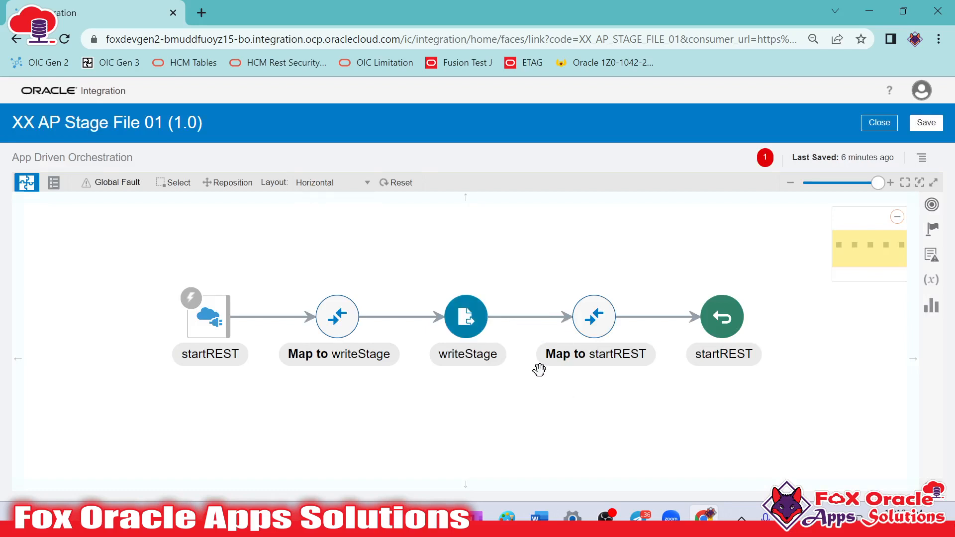
# Open the Map to writeStage mapping for editing and expand the target's RS and R elements and the source's Employee Data
pyautogui.click(467, 326)
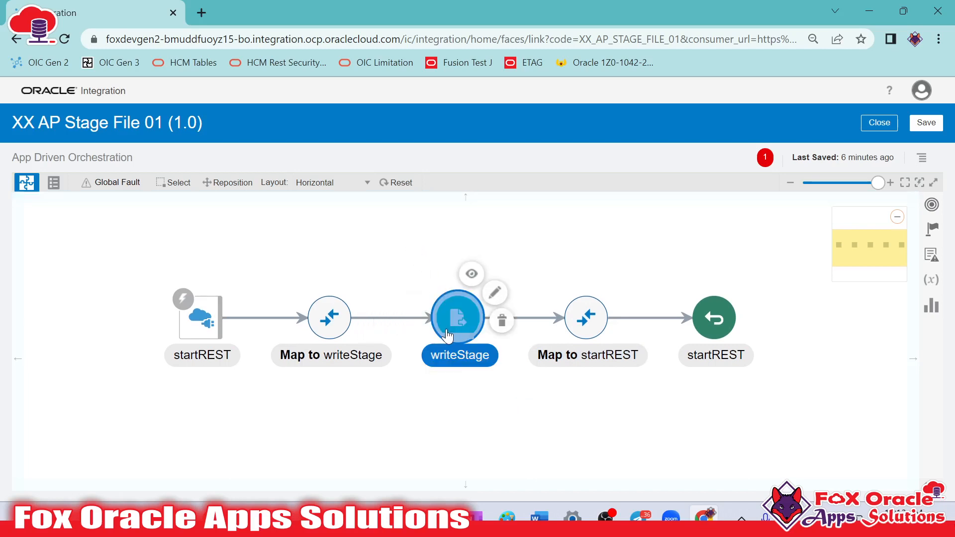
pyautogui.click(339, 327)
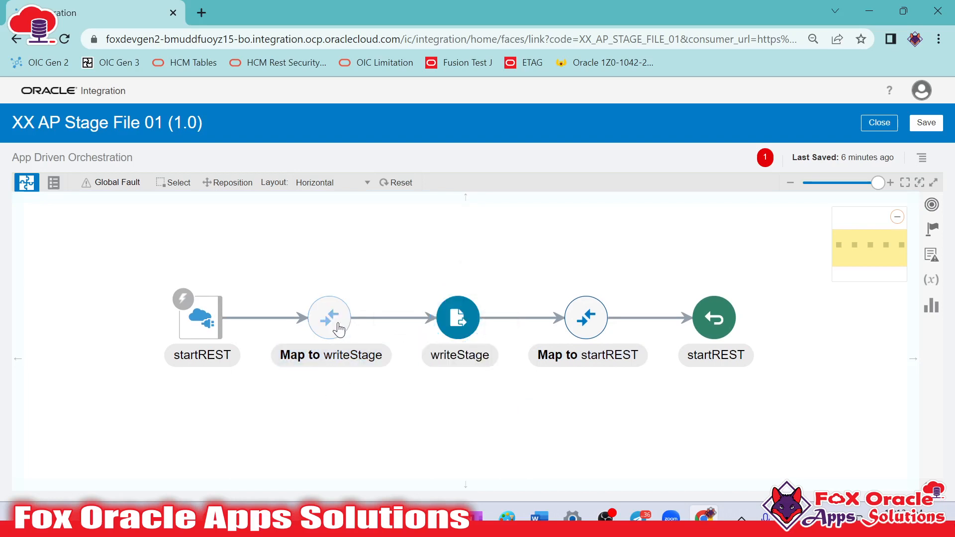
pyautogui.click(450, 358)
pyautogui.click(349, 357)
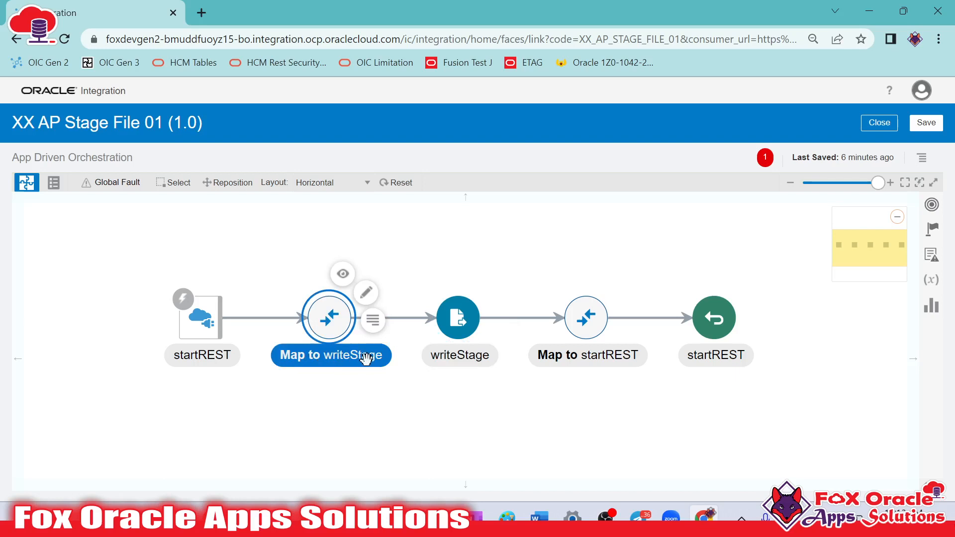
pyautogui.click(367, 291)
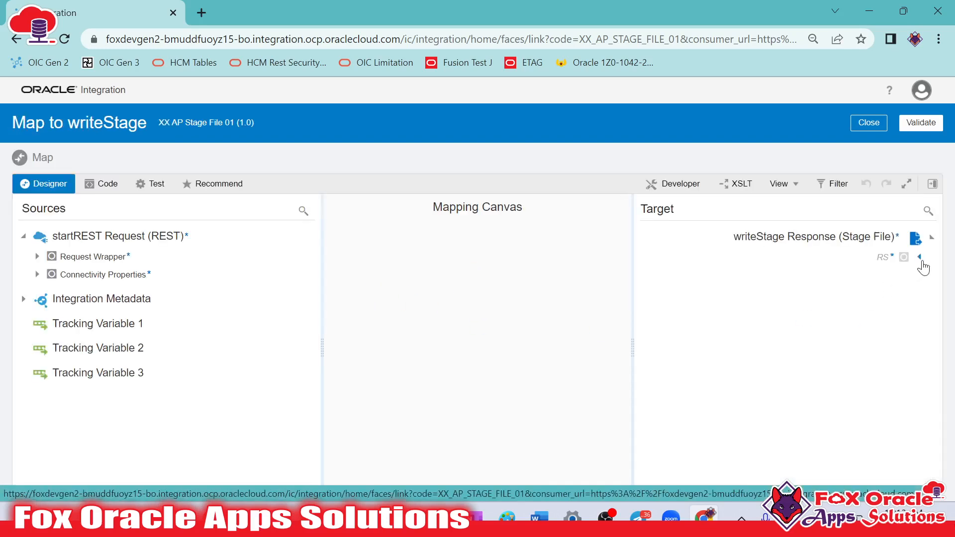
pyautogui.click(920, 258)
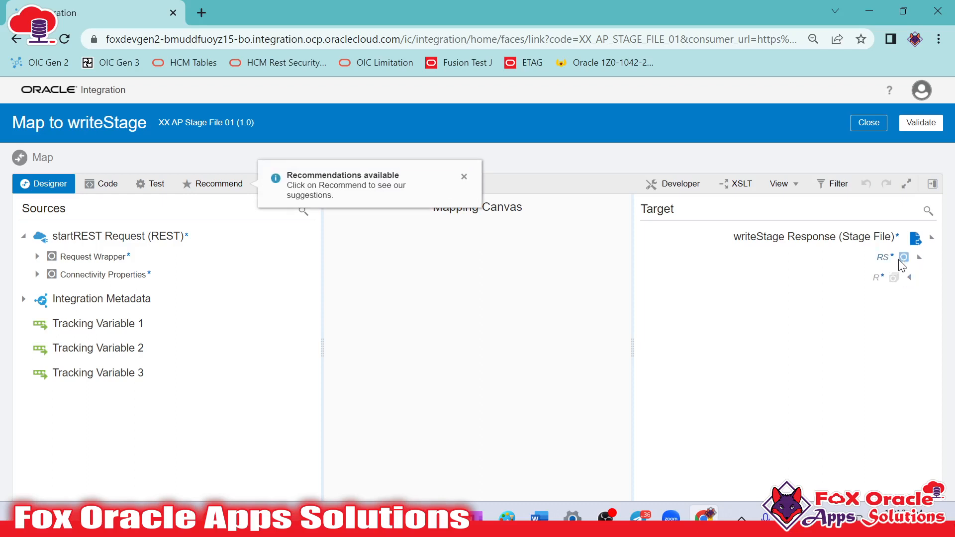
pyautogui.click(910, 277)
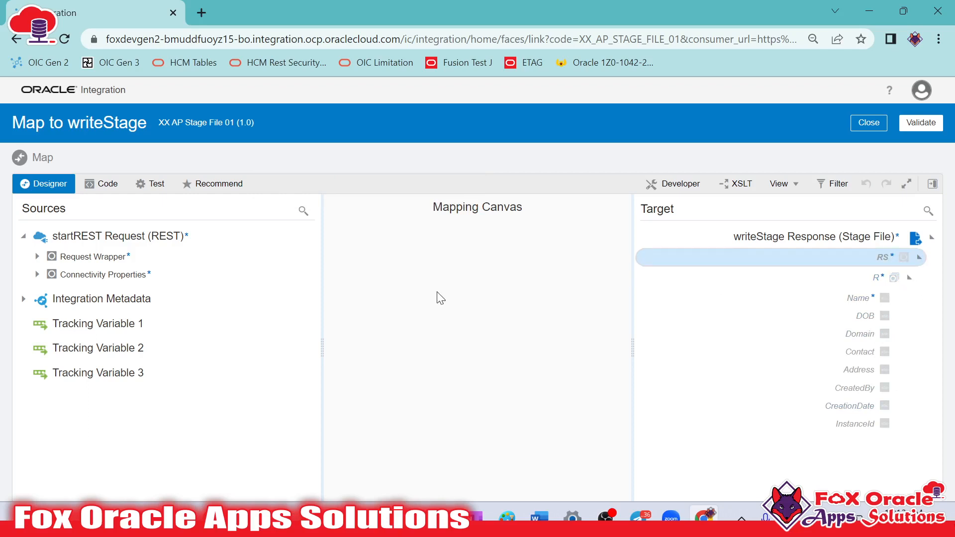
pyautogui.click(37, 257)
pyautogui.click(48, 295)
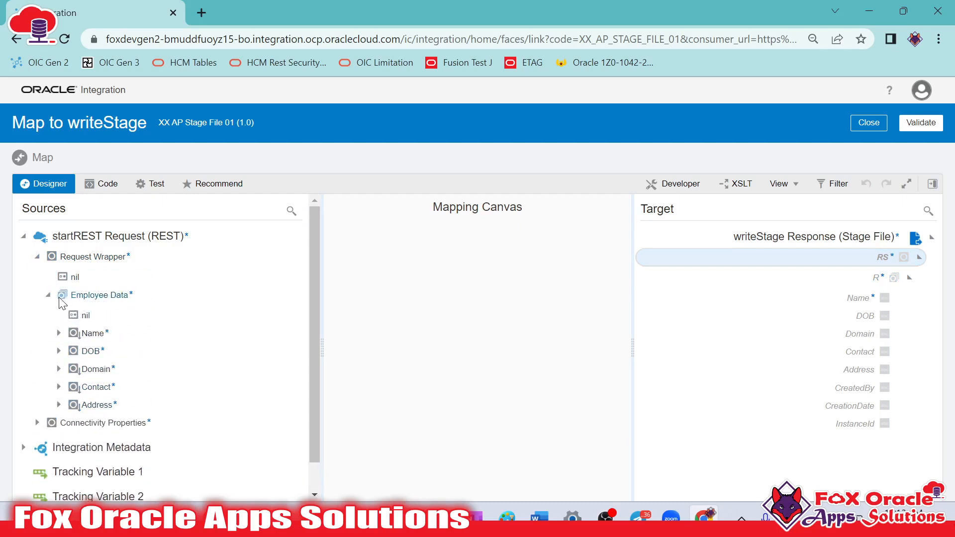
# Map Employee Data to R, and its Name, DOB, Domain, Contact and Address fields to the matching target fields
pyautogui.moveTo(79, 303); pyautogui.dragTo(863, 284)
pyautogui.moveTo(75, 333); pyautogui.dragTo(861, 298)
pyautogui.moveTo(88, 351); pyautogui.dragTo(841, 316)
pyautogui.moveTo(90, 369); pyautogui.dragTo(823, 343)
pyautogui.scroll(-1, 813, 318)
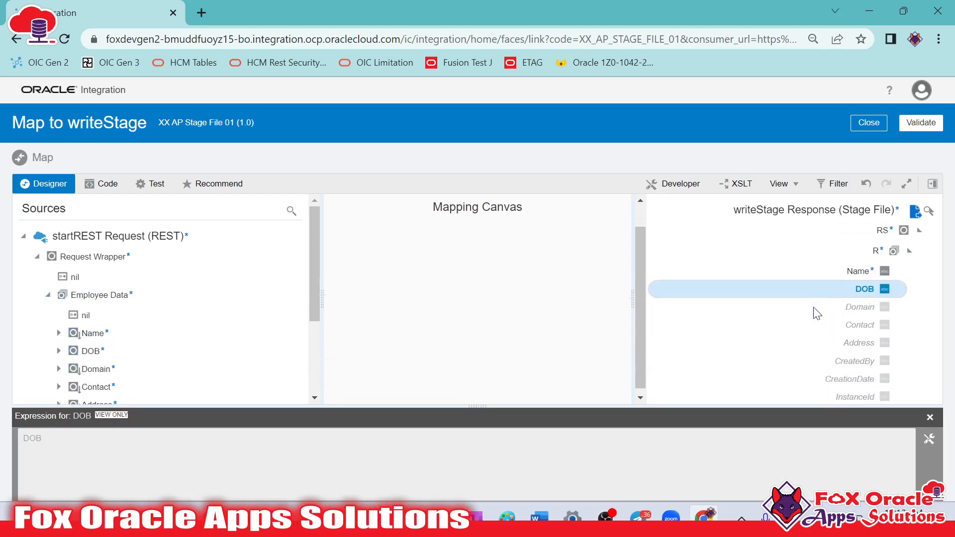
pyautogui.moveTo(815, 336); pyautogui.dragTo(832, 326)
pyautogui.scroll(-3, 108, 300)
pyautogui.moveTo(97, 258); pyautogui.dragTo(846, 322)
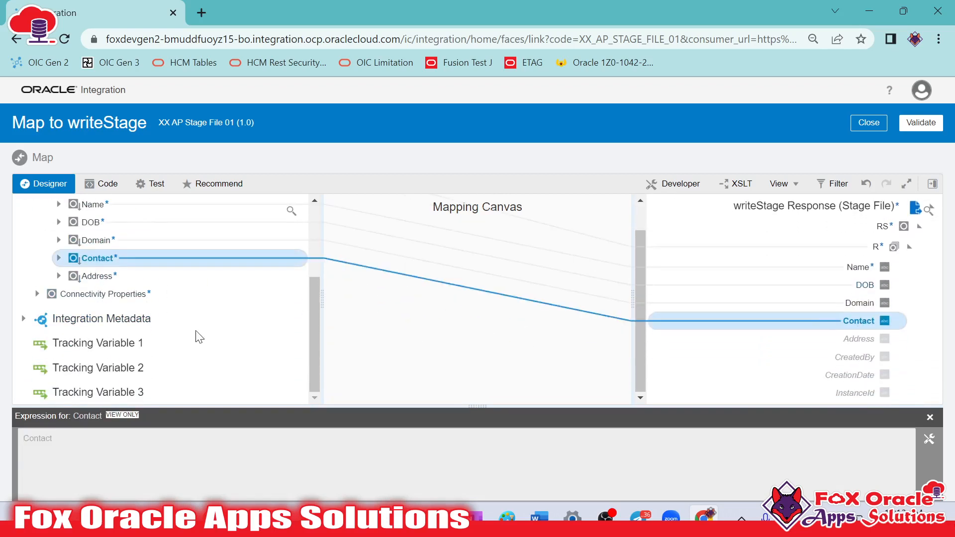
pyautogui.moveTo(97, 276)
pyautogui.mouseDown()
pyautogui.moveTo(603, 363)
pyautogui.moveTo(837, 349)
pyautogui.moveTo(839, 340)
pyautogui.mouseUp()
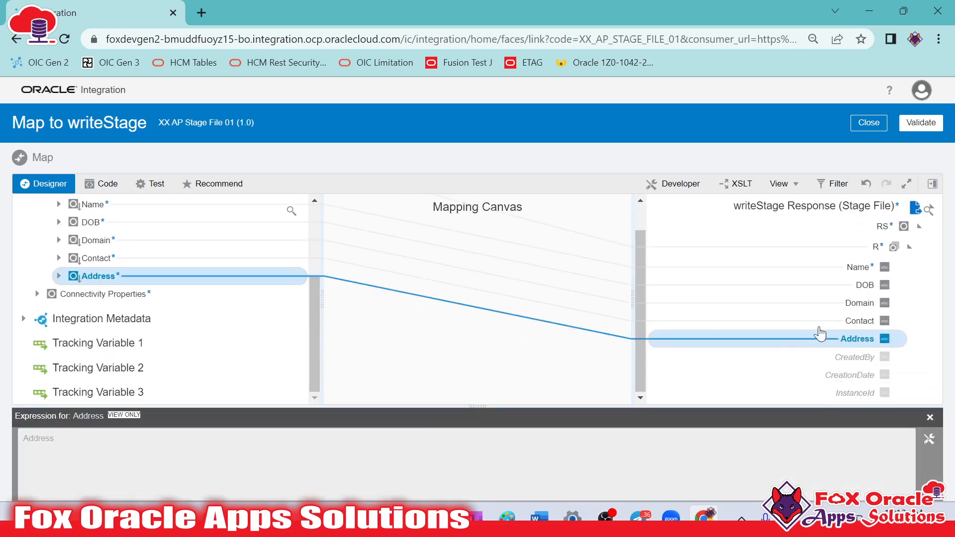
# Map Invoke By from the integration metadata's Runtime Details to the CreatedBy target field
pyautogui.click(861, 358)
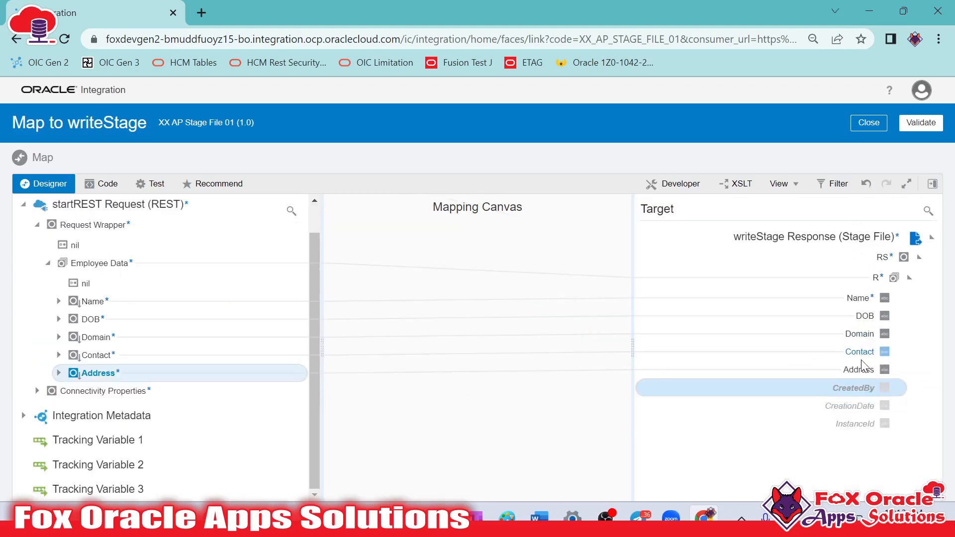
pyautogui.click(24, 416)
pyautogui.click(36, 436)
pyautogui.scroll(-1, 85, 421)
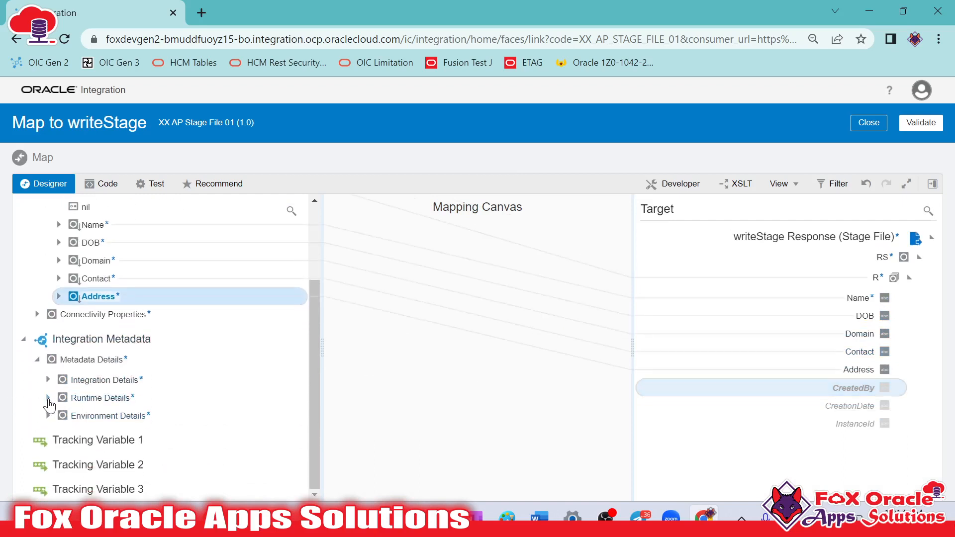
pyautogui.click(48, 398)
pyautogui.moveTo(109, 422); pyautogui.dragTo(857, 389)
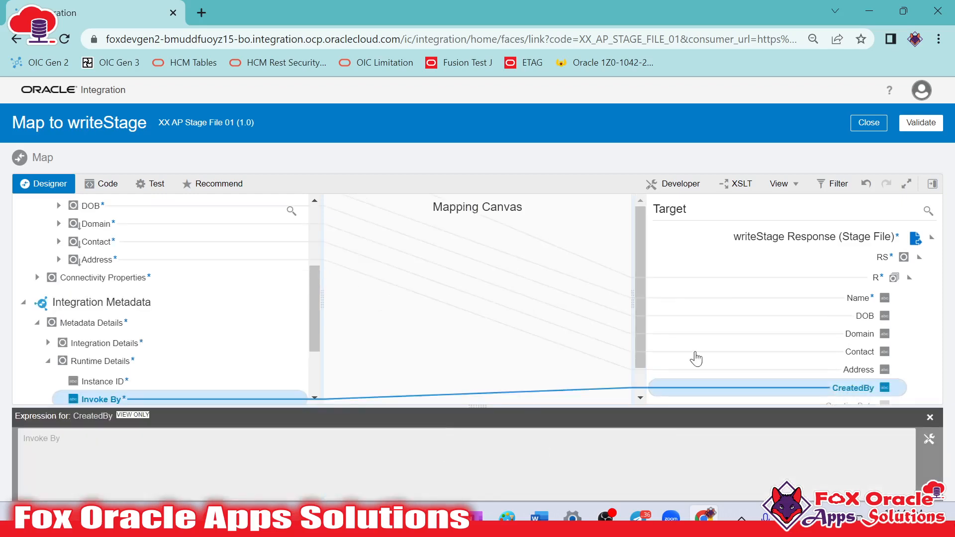
# Search the mapping functions for "curr" and assign the current-dateTime function to the CreationDate target field
pyautogui.scroll(-1, 793, 375)
pyautogui.scroll(-3, 171, 373)
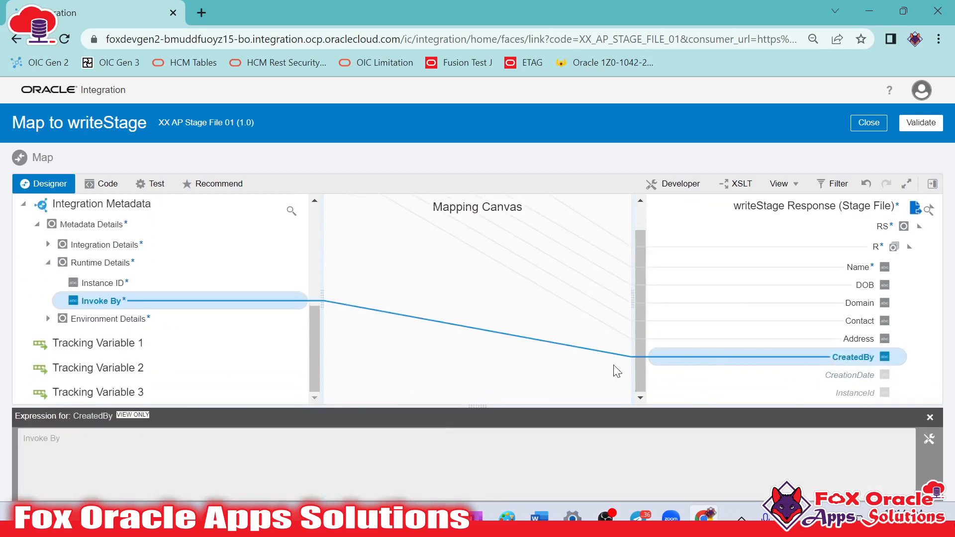
pyautogui.click(932, 184)
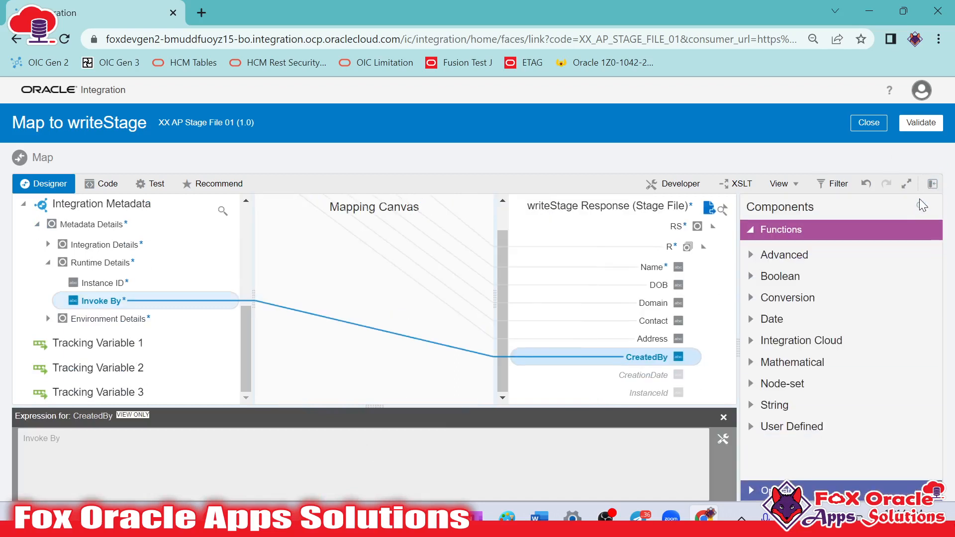
pyautogui.click(922, 204)
pyautogui.click(830, 203)
pyautogui.write('curr')
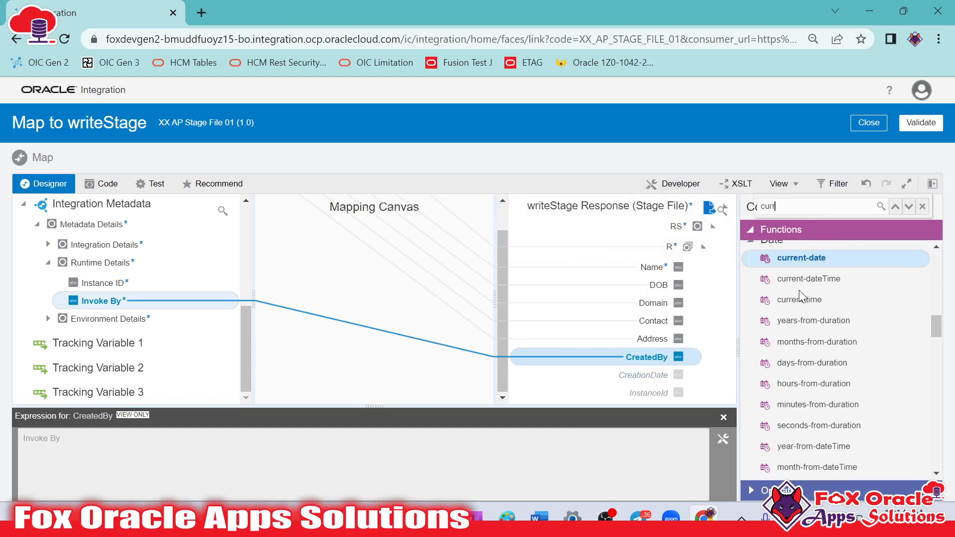
pyautogui.moveTo(801, 288); pyautogui.dragTo(664, 377)
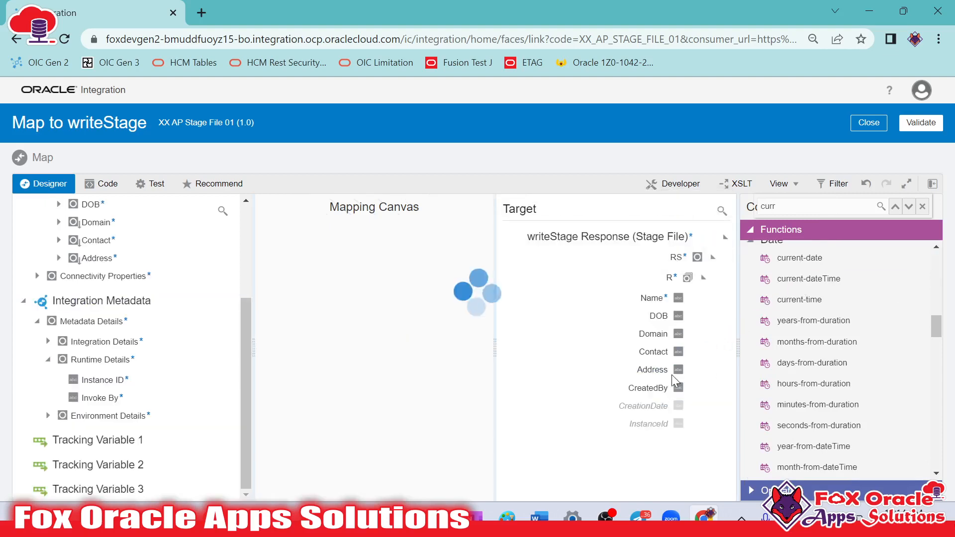
# Map the Runtime Details Instance ID to the InstanceId target field, and validate and close the mapping
pyautogui.scroll(-1, 681, 374)
pyautogui.click(658, 394)
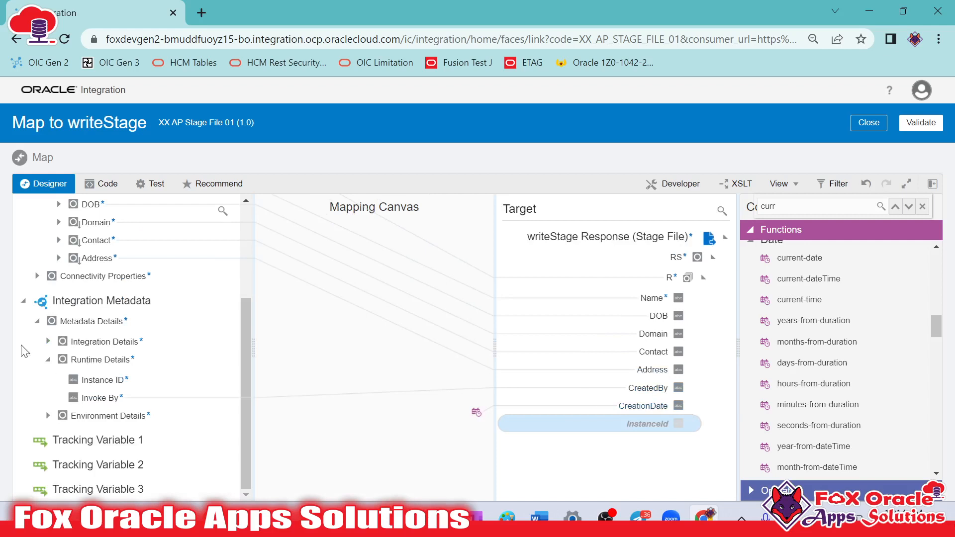
pyautogui.moveTo(105, 384); pyautogui.dragTo(629, 429)
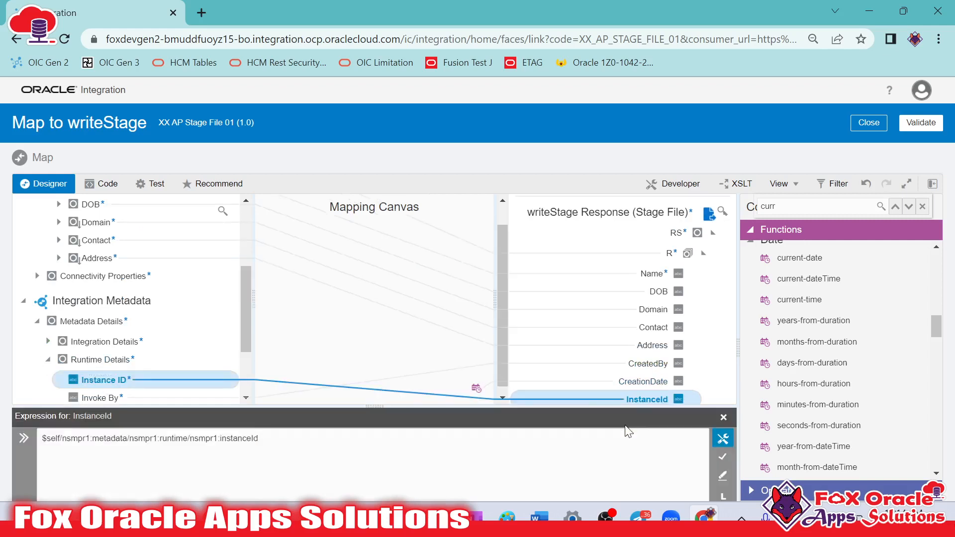
pyautogui.click(719, 416)
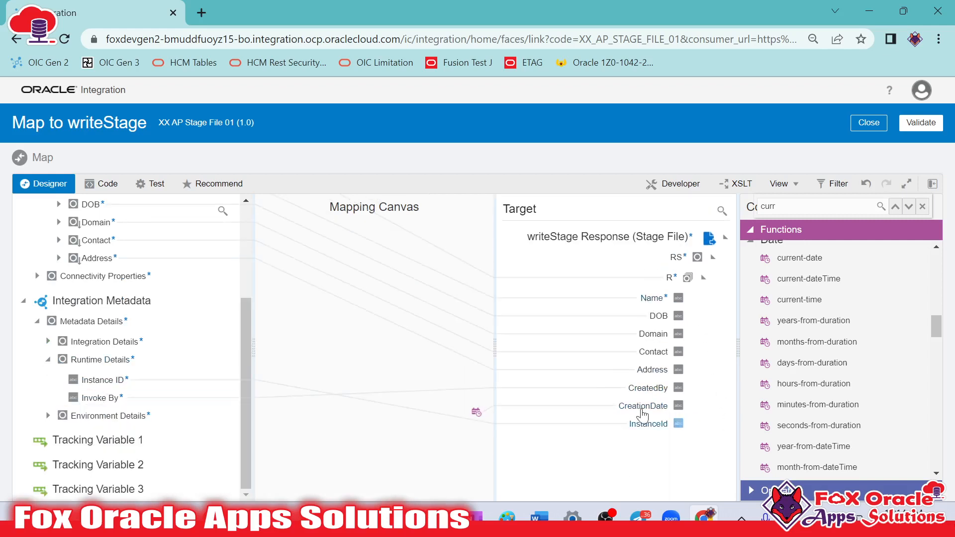
pyautogui.click(942, 127)
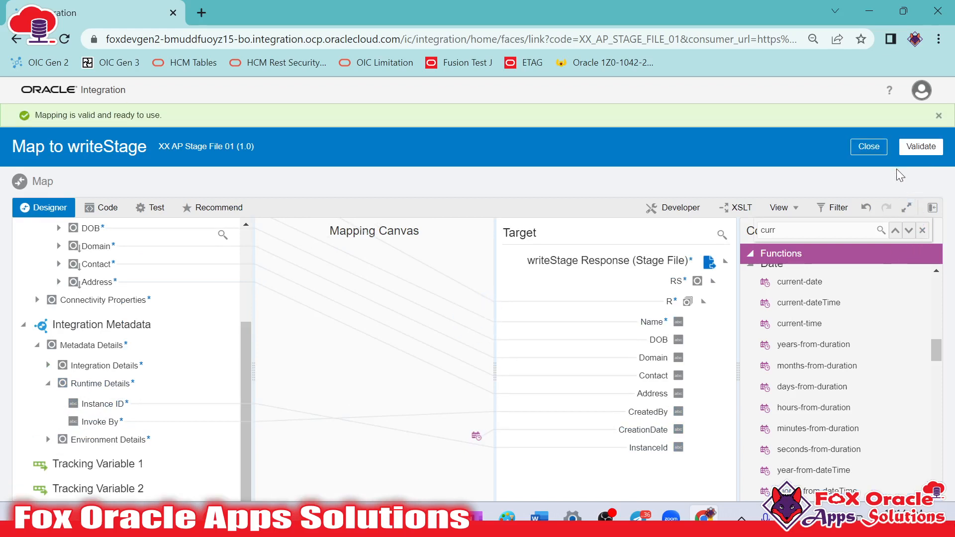
pyautogui.click(879, 152)
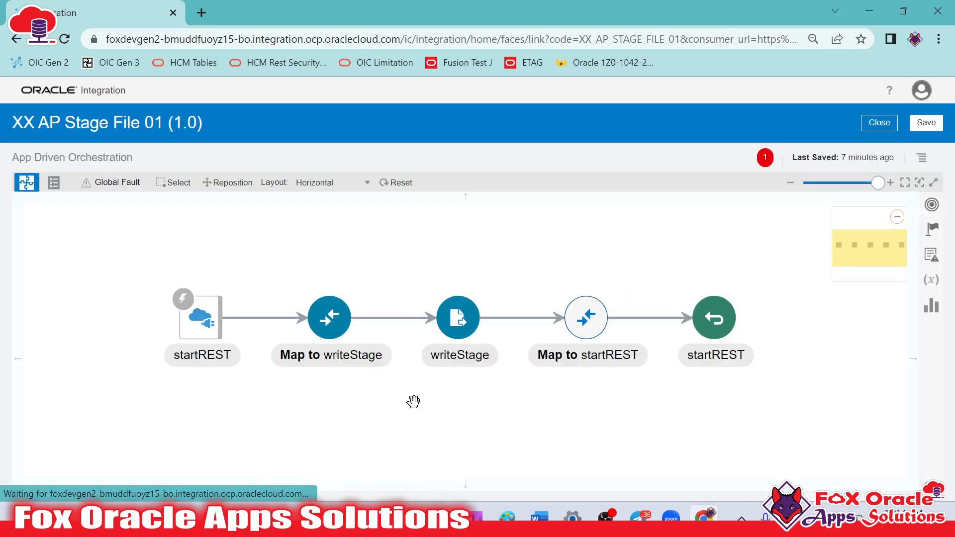
# Add a Notification action named employeeData_notification between writeStage and the Map to startREST action
pyautogui.click(457, 324)
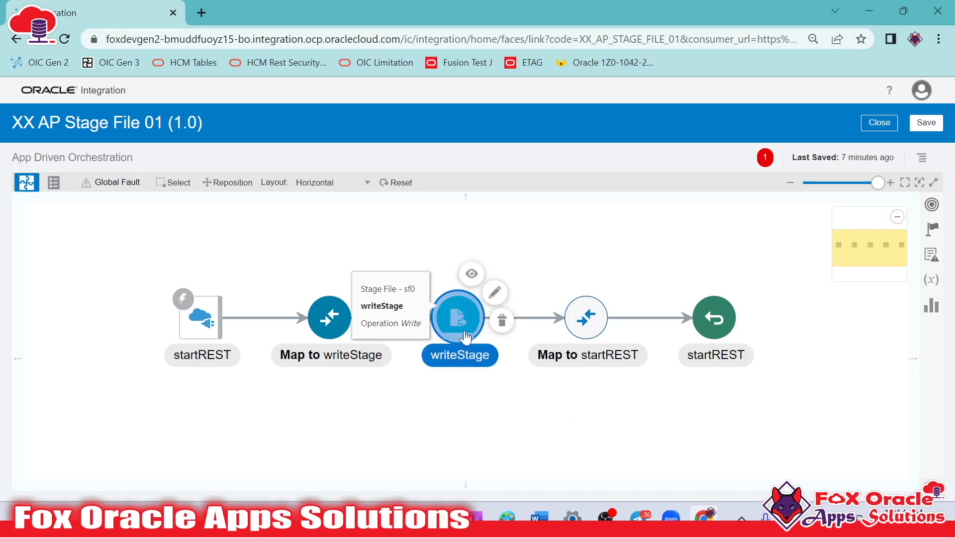
pyautogui.click(544, 422)
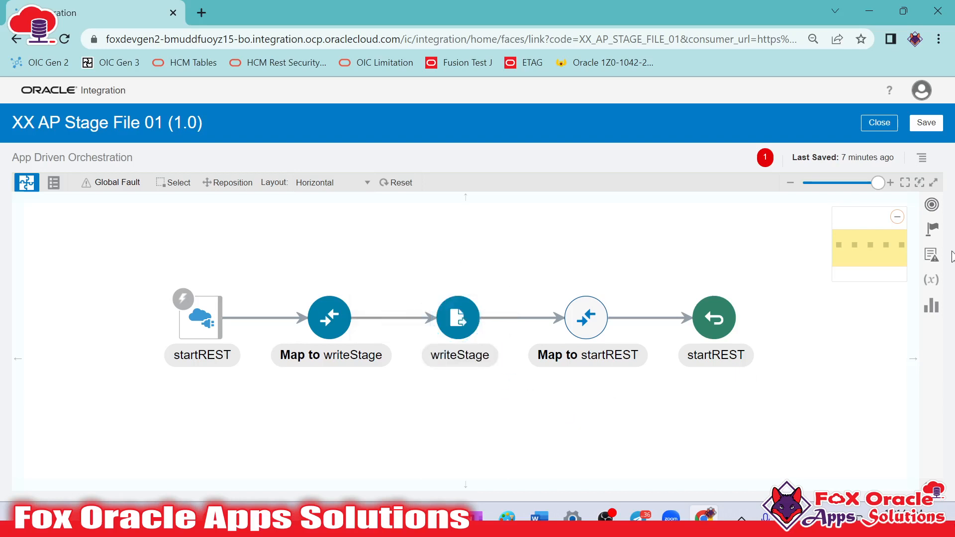
pyautogui.click(932, 229)
pyautogui.scroll(-5, 832, 337)
pyautogui.moveTo(753, 330); pyautogui.dragTo(527, 310)
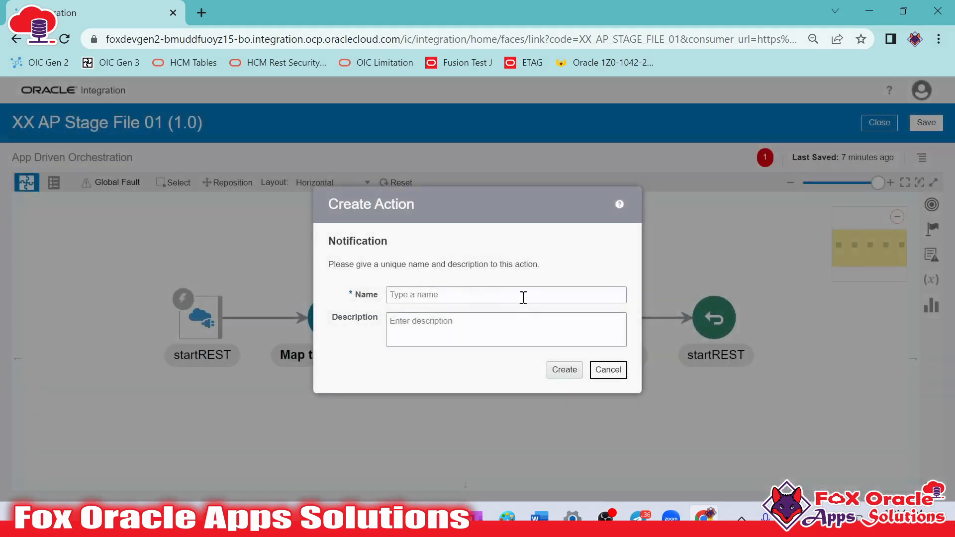
pyautogui.click(523, 297)
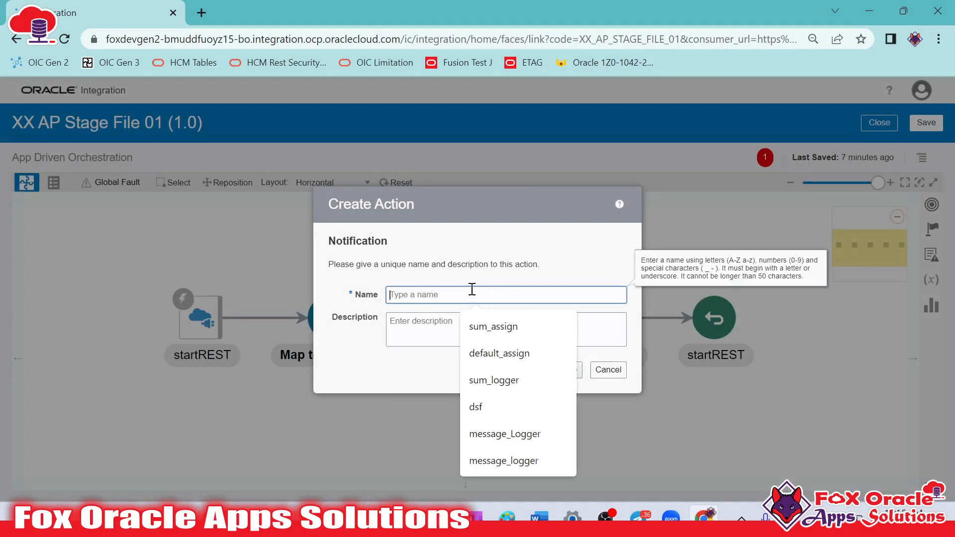
pyautogui.write('employeeData_notification')
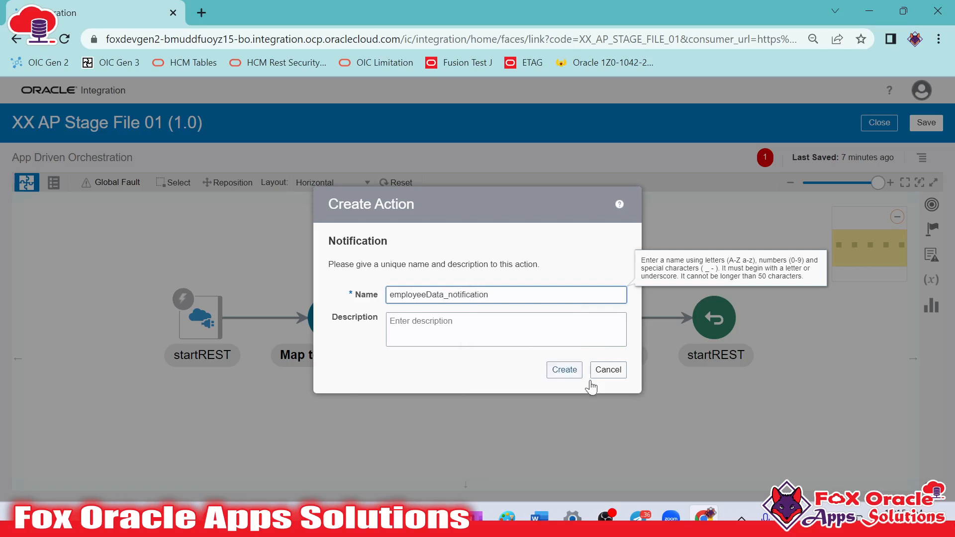
pyautogui.click(566, 371)
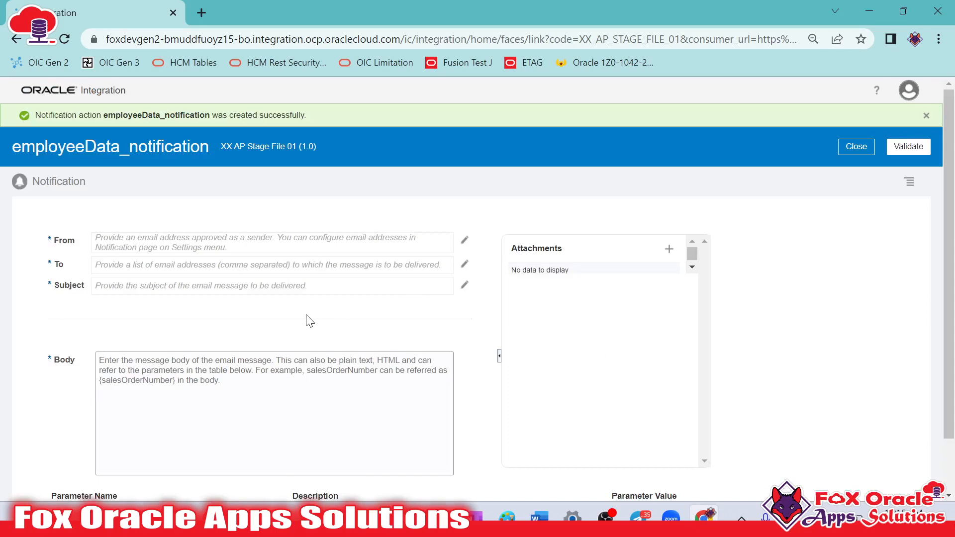
# Set the notification's From expression to the quoted Oracle no-reply sender address, and validate and close the expression
pyautogui.click(465, 240)
pyautogui.click(408, 214)
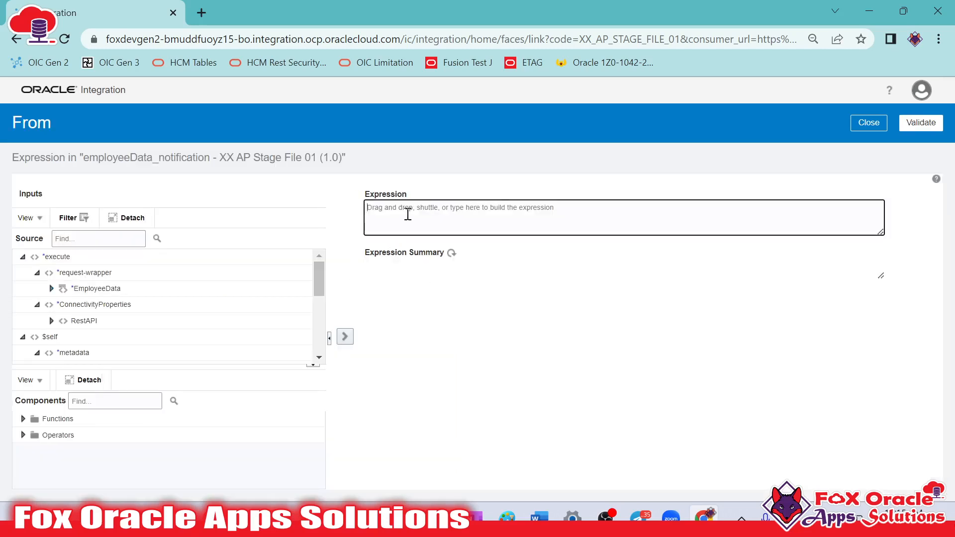
pyautogui.write("'")
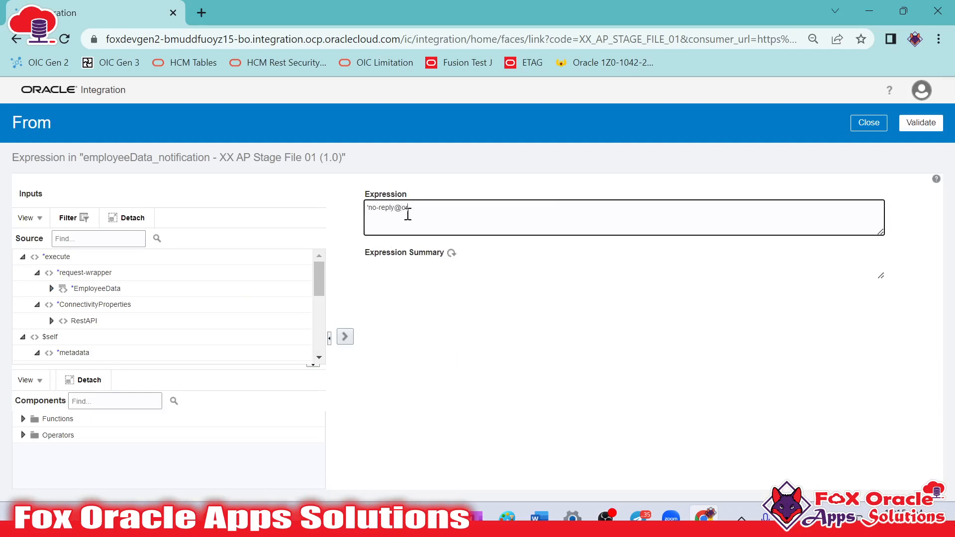
pyautogui.click(920, 123)
pyautogui.click(869, 148)
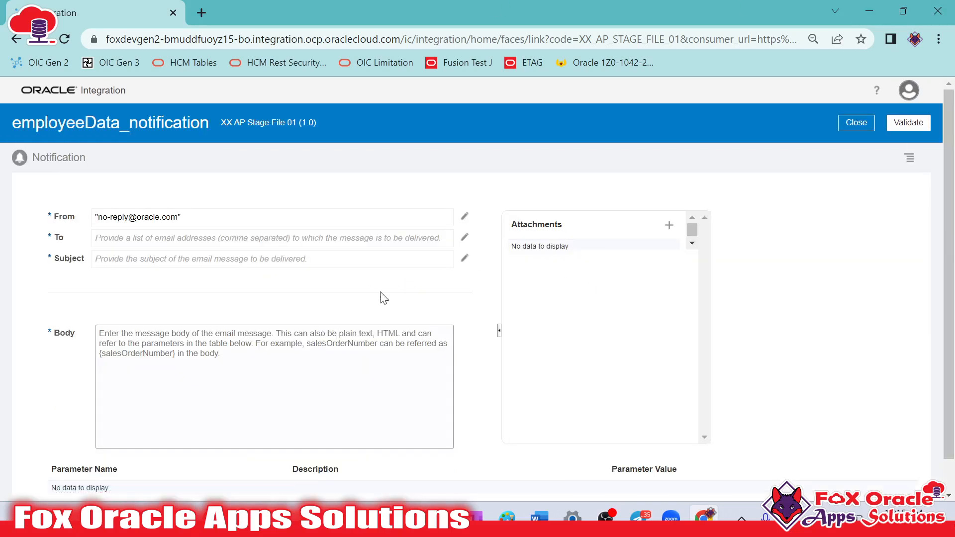
# Set the To expression to two comma-separated recipient e-mail addresses in quotes, copying the second from the meeting chat, and validate and close it
pyautogui.click(464, 238)
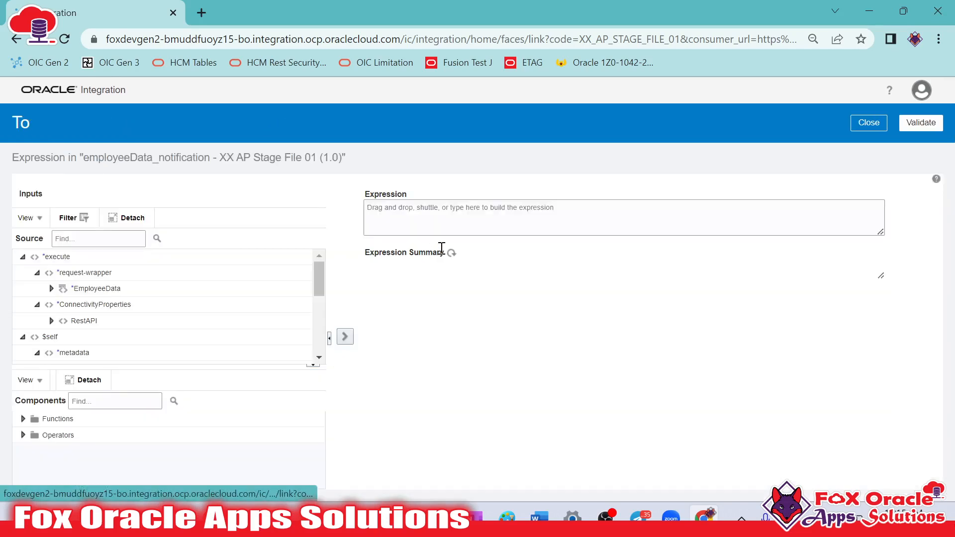
pyautogui.click(459, 232)
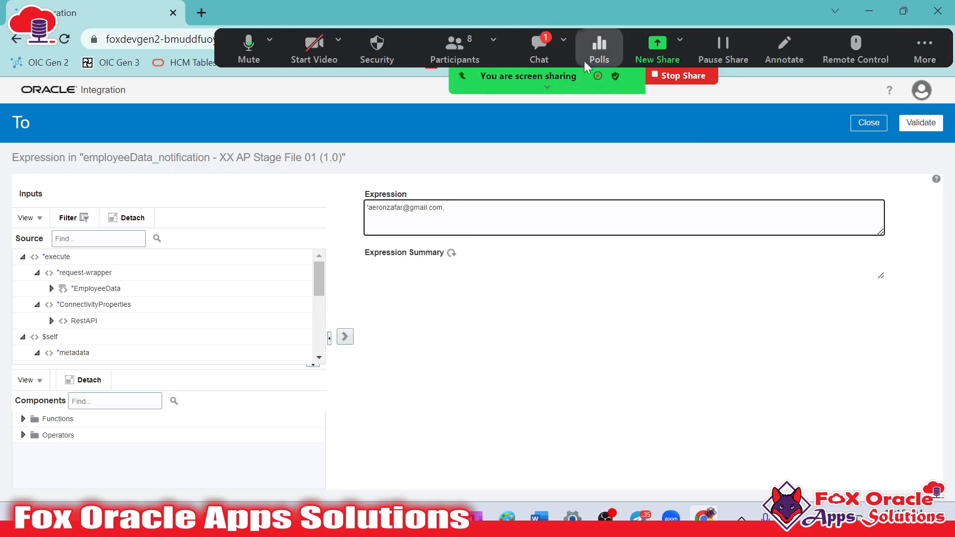
pyautogui.click(538, 48)
pyautogui.moveTo(382, 247); pyautogui.dragTo(508, 247)
pyautogui.hotkey('ctrl', 'c')
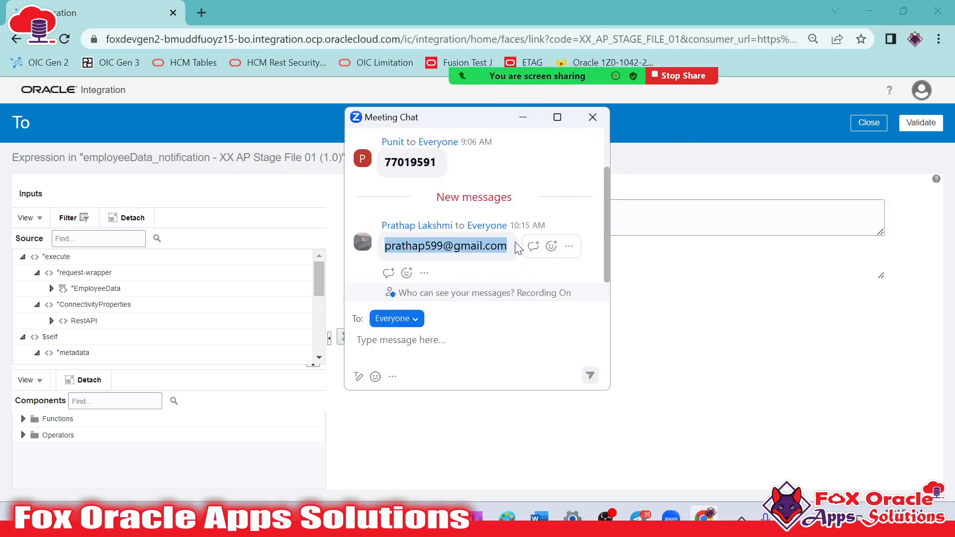
pyautogui.click(670, 218)
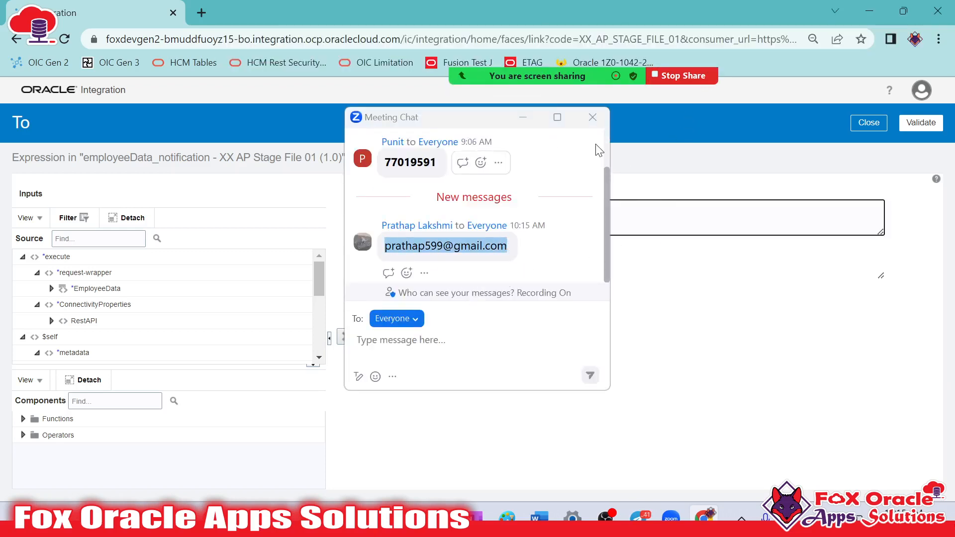
pyautogui.moveTo(474, 119); pyautogui.dragTo(742, 209)
pyautogui.click(468, 207)
pyautogui.hotkey('ctrl', 'v')
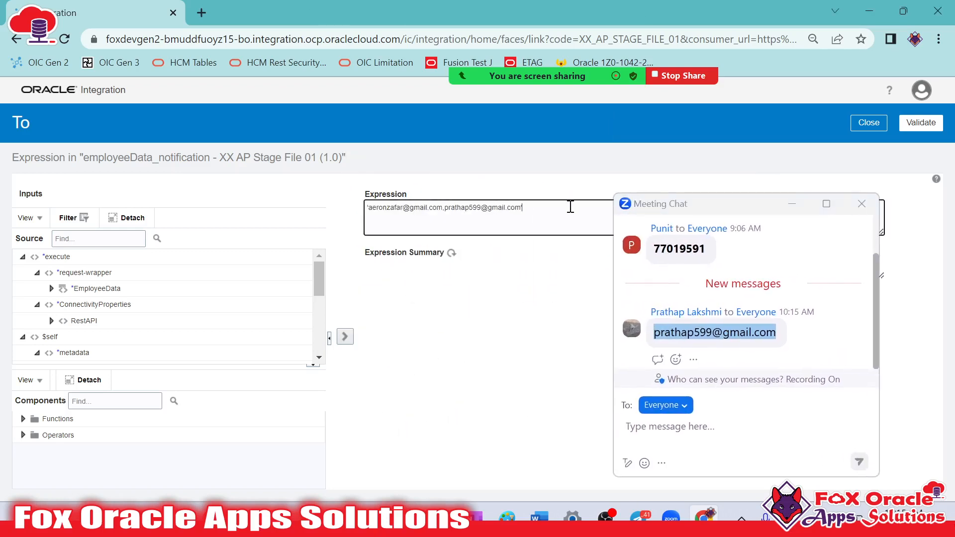
pyautogui.click(792, 204)
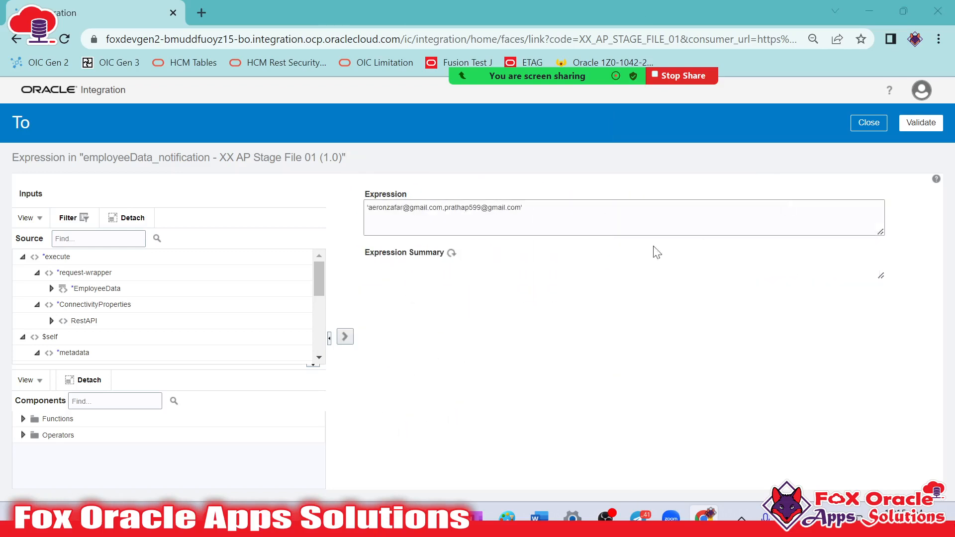
pyautogui.click(920, 125)
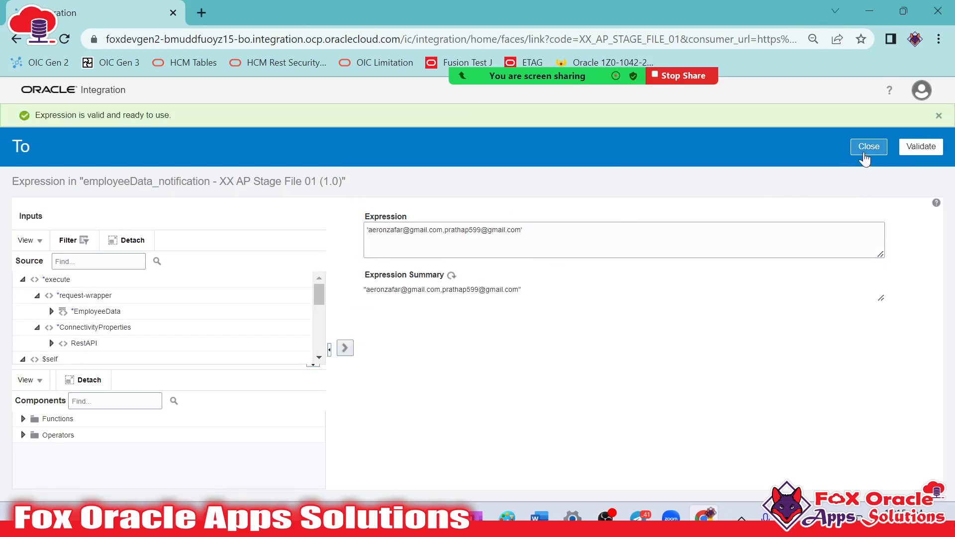
pyautogui.click(869, 149)
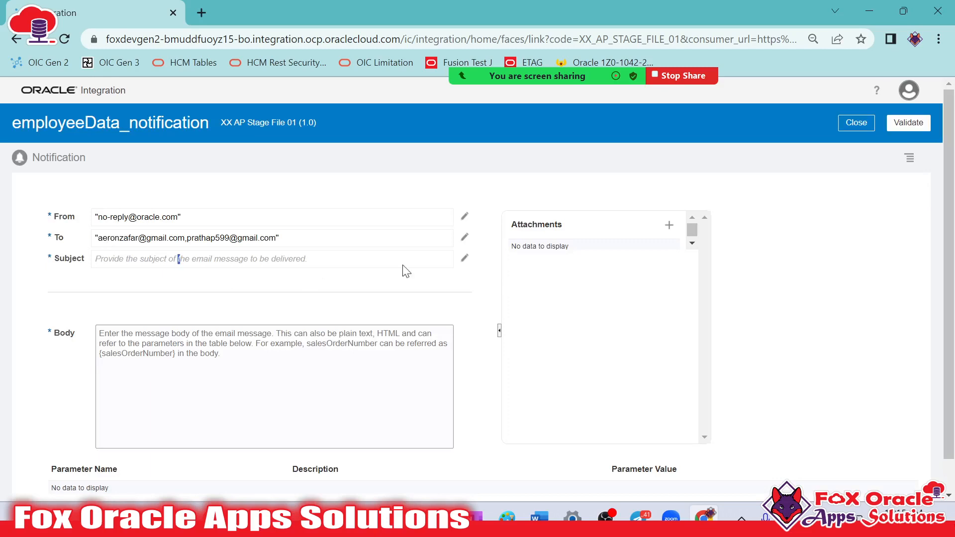
# Build the Subject expression as a concat of the integration metadata's name and ' Employee FIle', and validate it
pyautogui.click(464, 258)
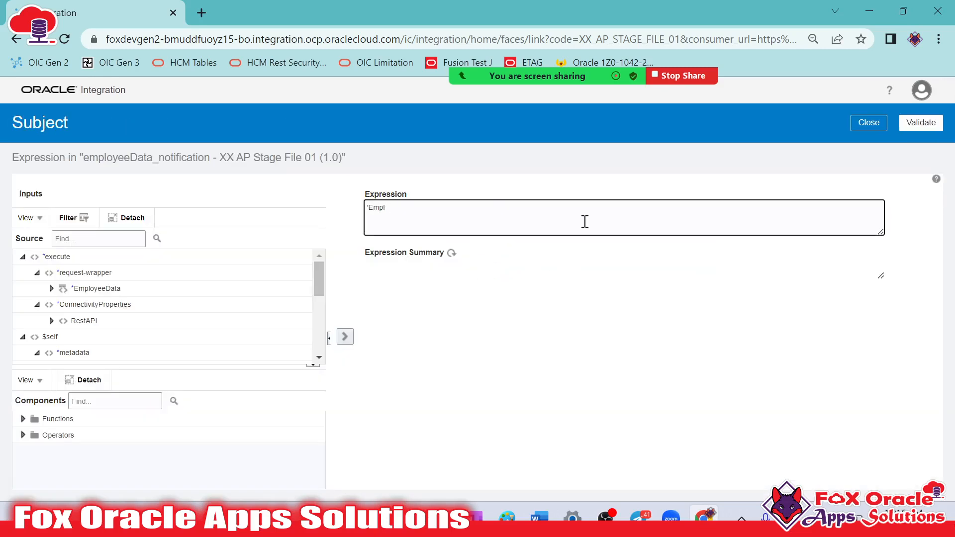
pyautogui.press('BackSpace')
pyautogui.press('BackSpace')
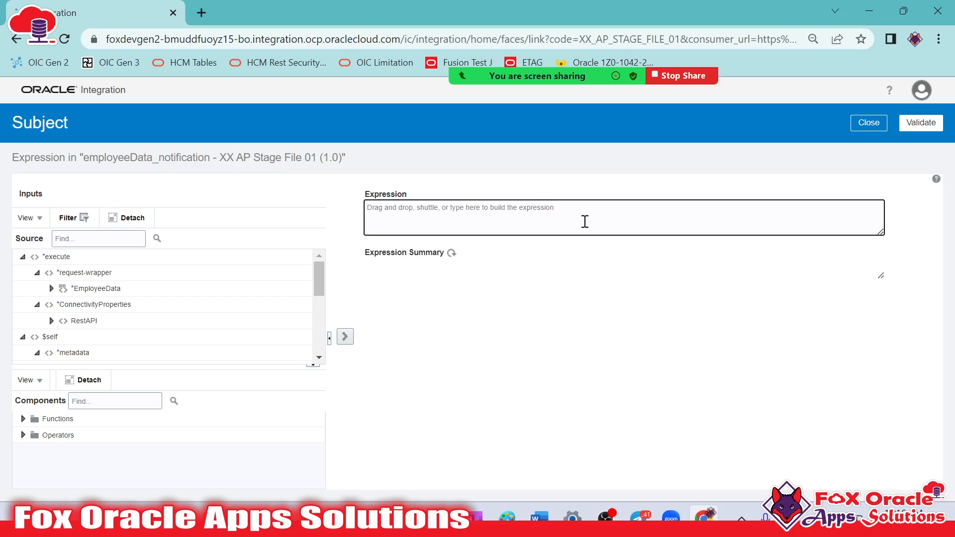
pyautogui.write("concat('")
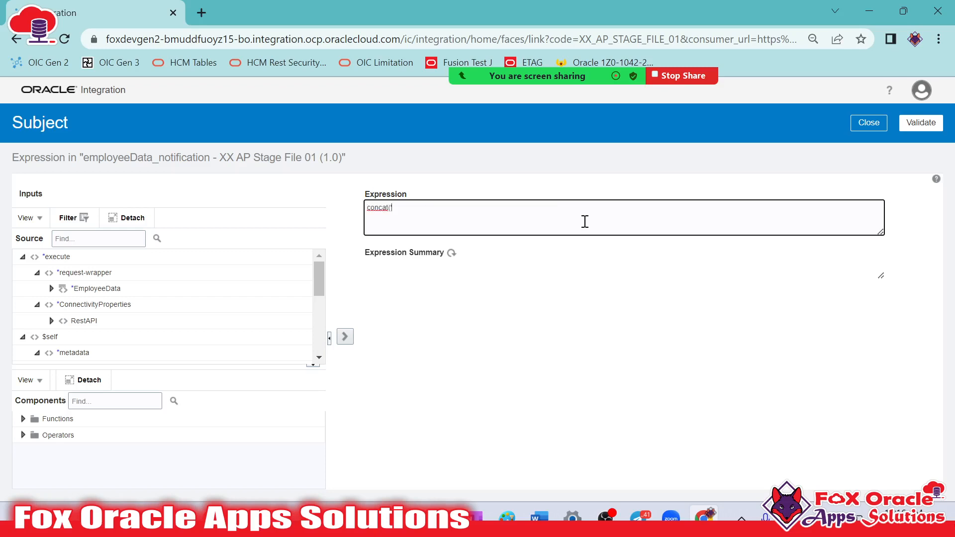
pyautogui.scroll(-5, 50, 319)
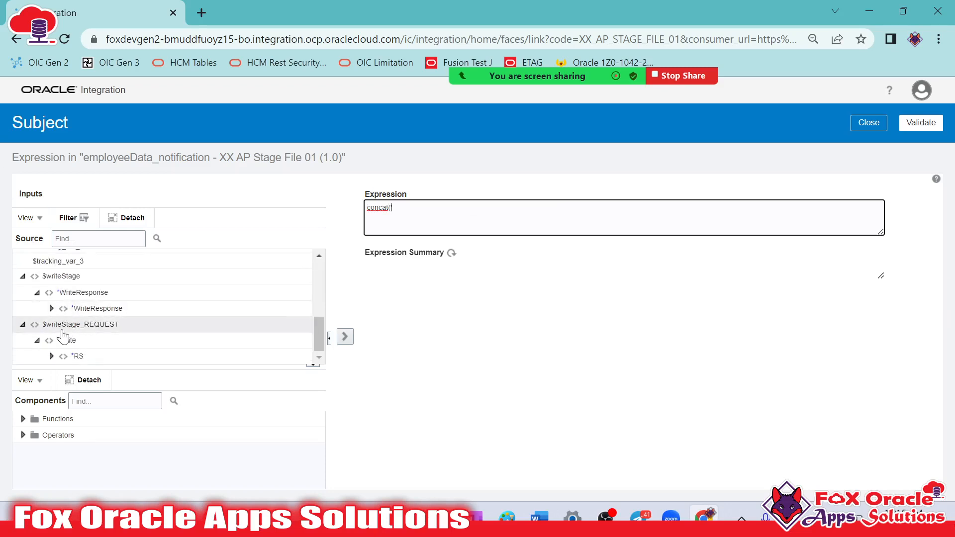
pyautogui.scroll(5, 63, 327)
pyautogui.scroll(-2, 75, 328)
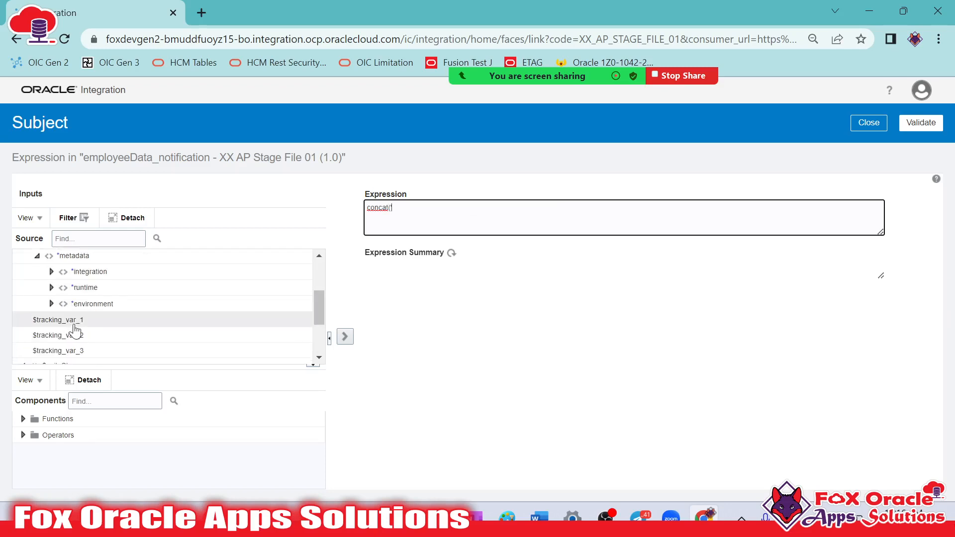
pyautogui.click(52, 272)
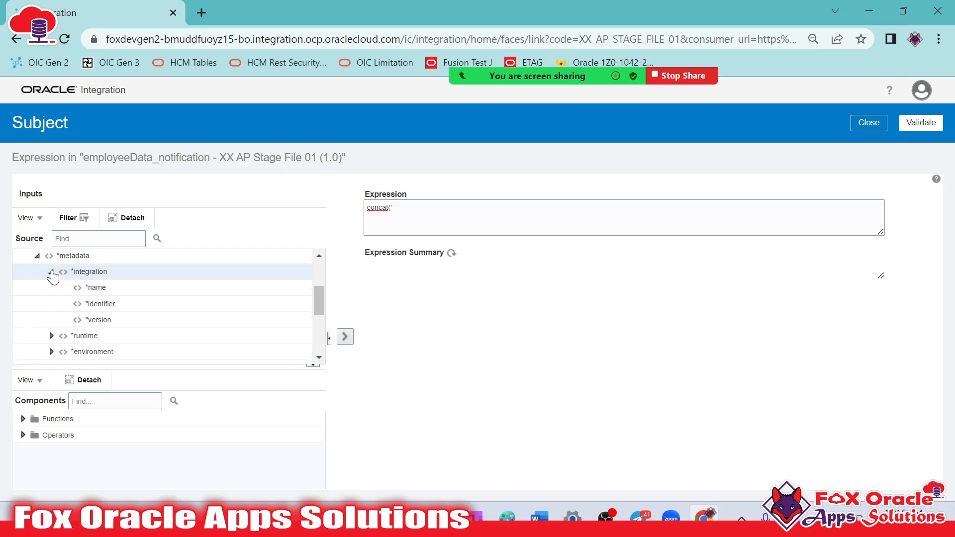
pyautogui.moveTo(97, 288); pyautogui.dragTo(652, 218)
pyautogui.write("' Employee FIle'")
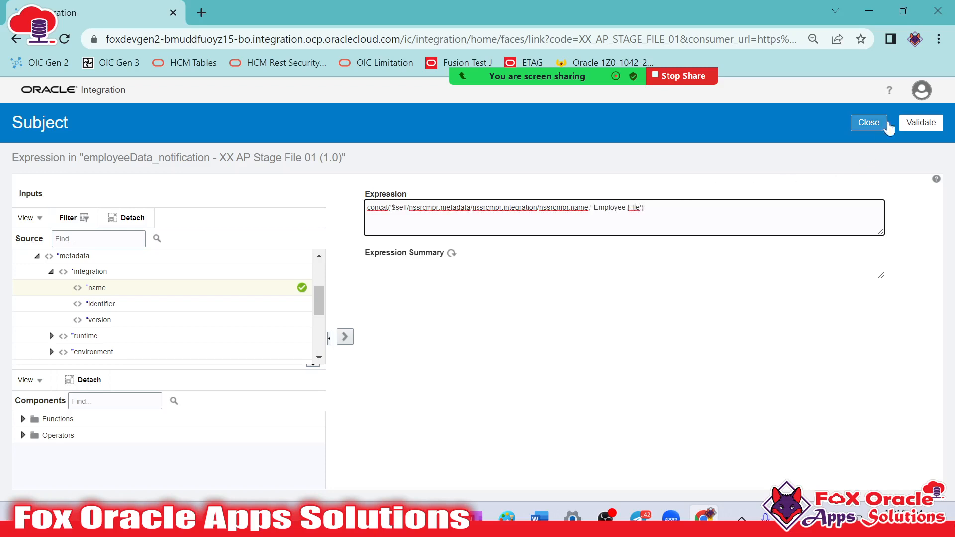
pyautogui.click(905, 124)
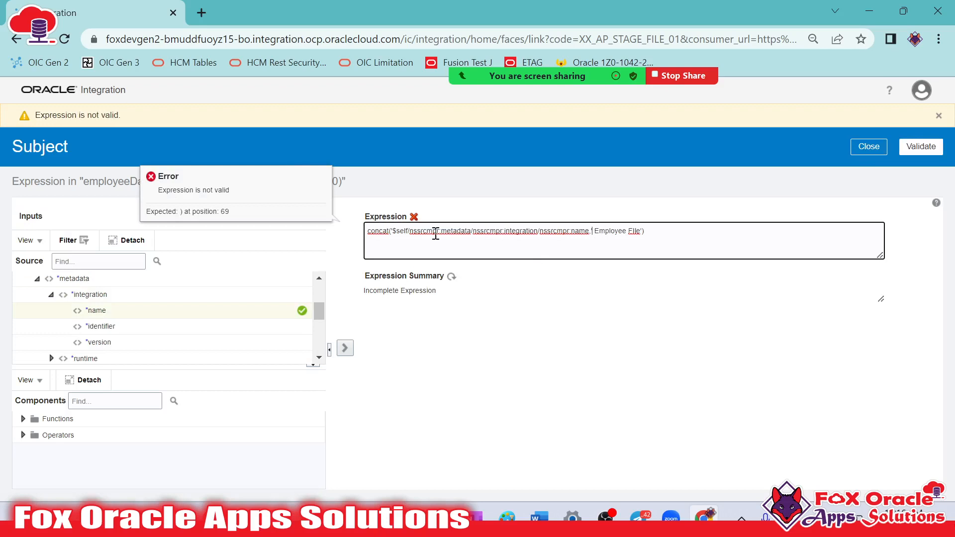
# Remove the stray quote before $self in the Subject expression, and validate and close it
pyautogui.click(393, 232)
pyautogui.press('BackSpace')
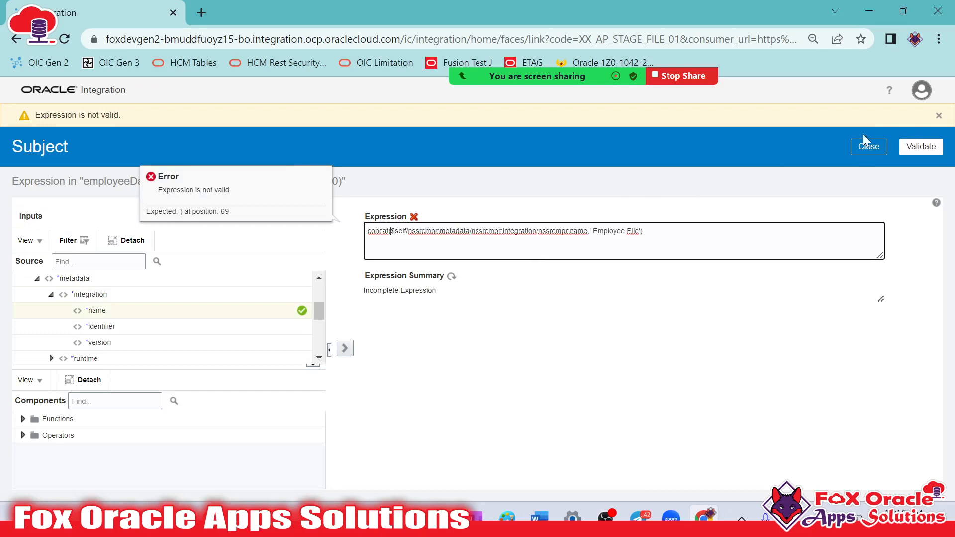
pyautogui.click(924, 146)
pyautogui.click(871, 147)
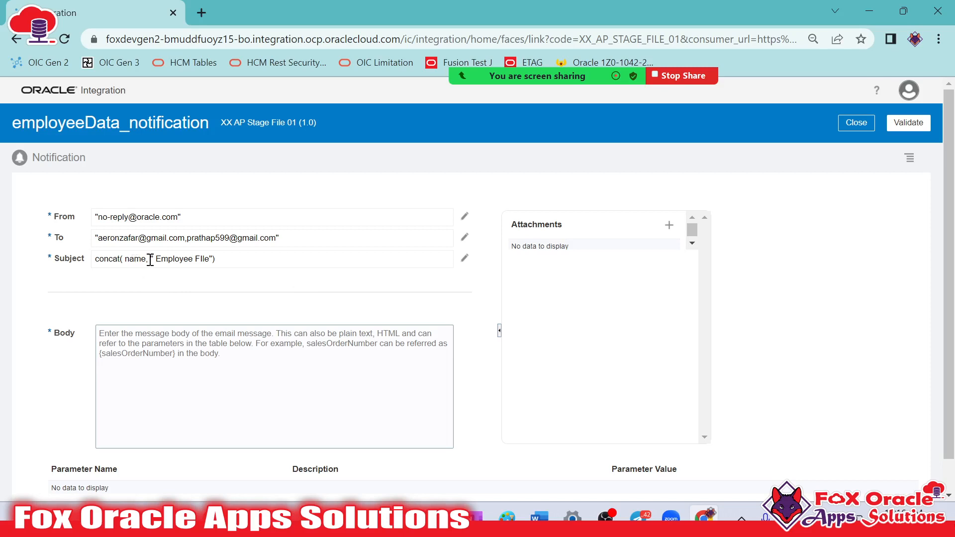
# Write the notification body as "Hi Team, Please find attached data file for Employee. Regards: OIC Support Team" on separate lines
pyautogui.click(187, 360)
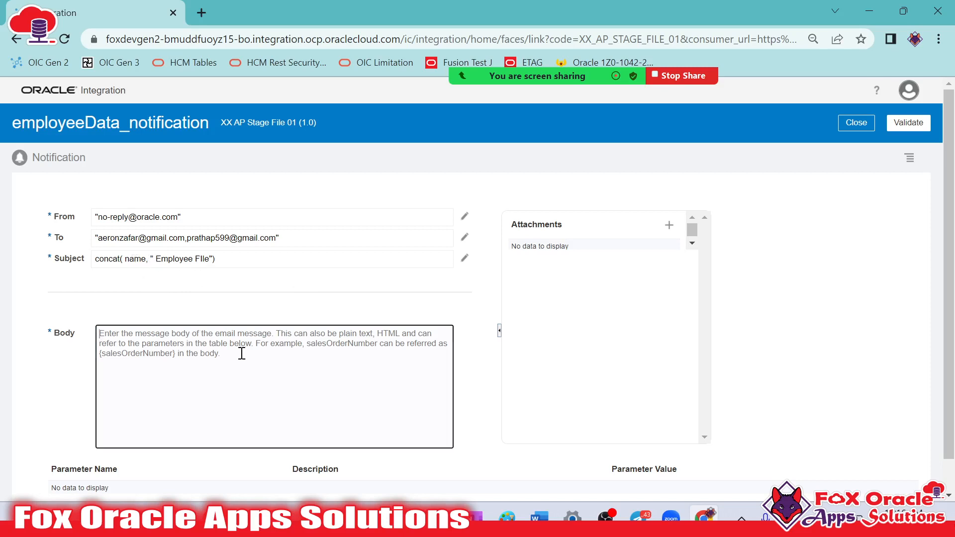
pyautogui.write('Hi Team,')
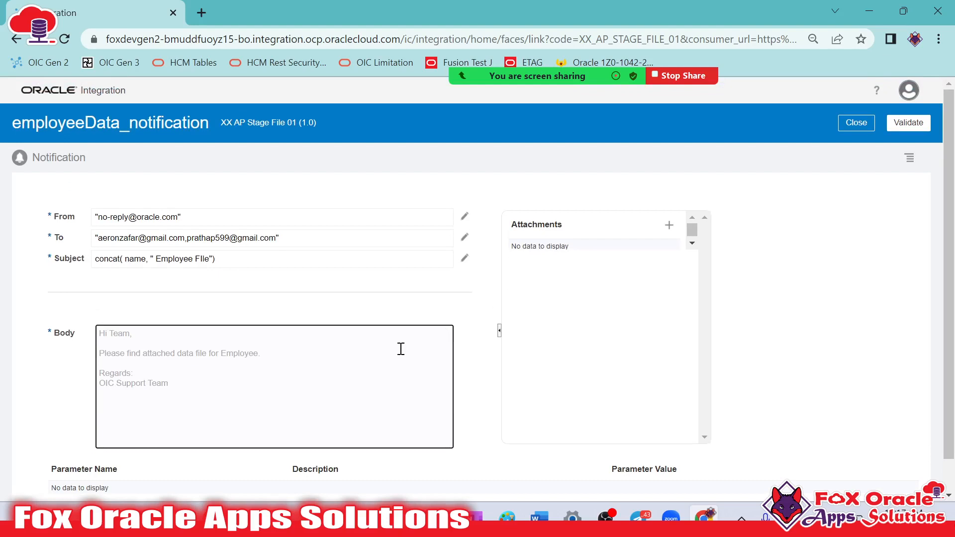
# Add an attachment to the notification, try to expand the inner WriteResponse node under $writeStage in its expression sources, and close the expression
pyautogui.moveTo(511, 225); pyautogui.dragTo(580, 234)
pyautogui.click(670, 225)
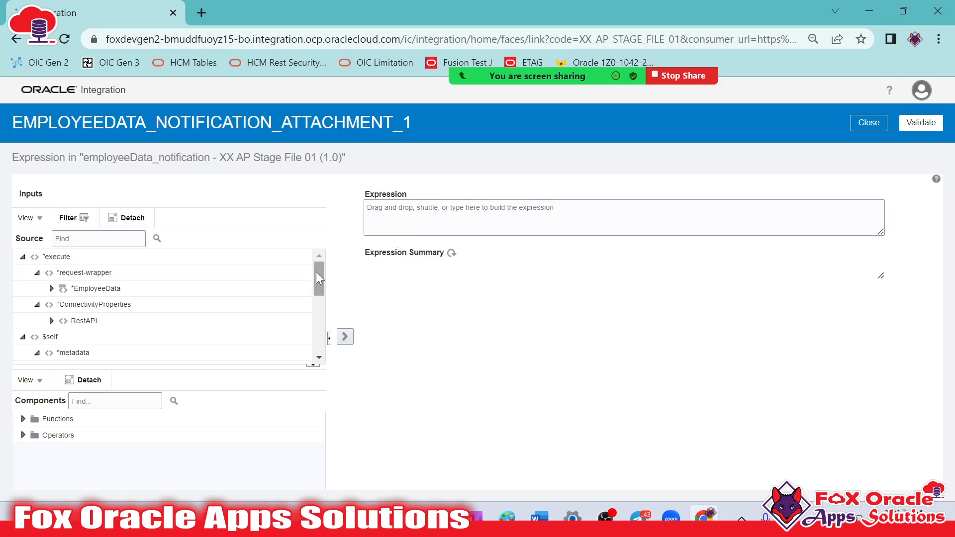
pyautogui.moveTo(319, 277); pyautogui.dragTo(314, 343)
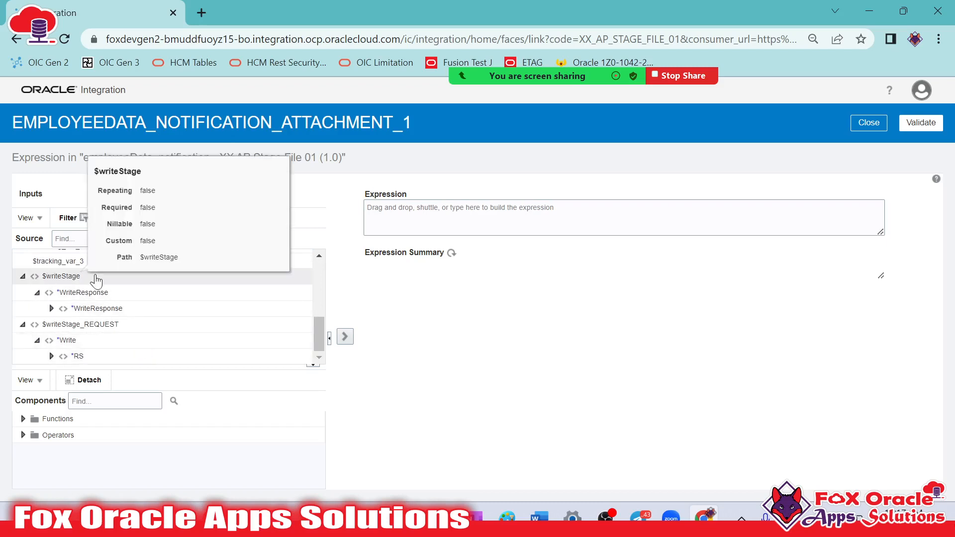
pyautogui.moveTo(81, 324)
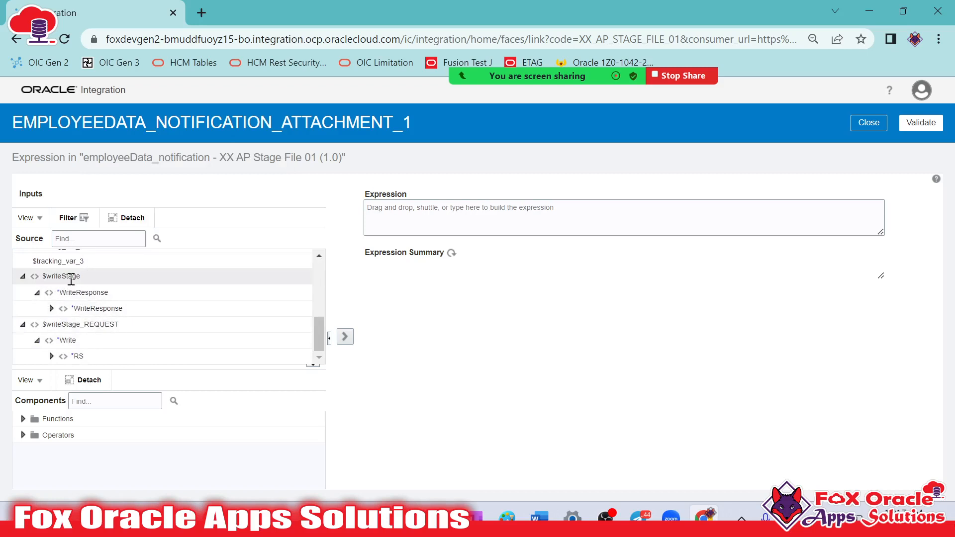
pyautogui.moveTo(71, 280)
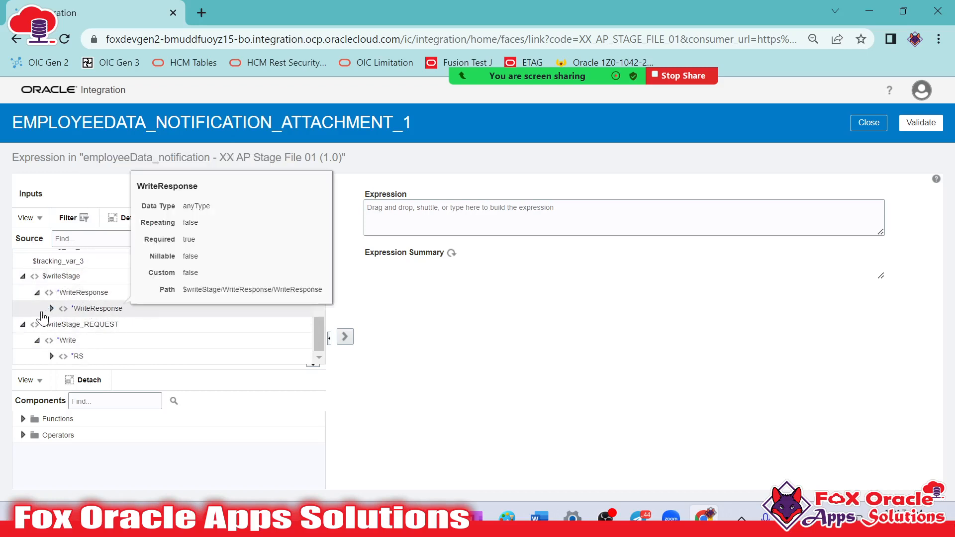
pyautogui.moveTo(50, 310); pyautogui.dragTo(56, 314)
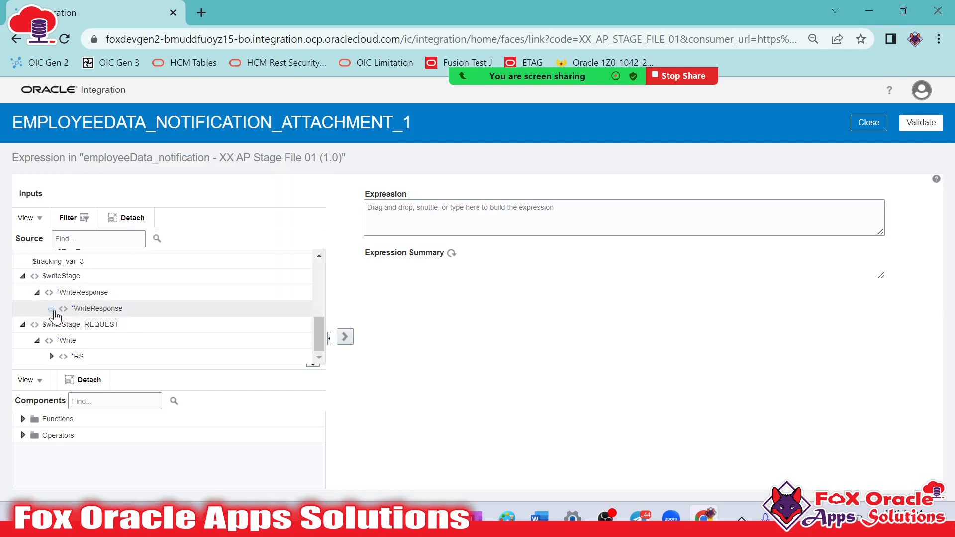
pyautogui.click(49, 311)
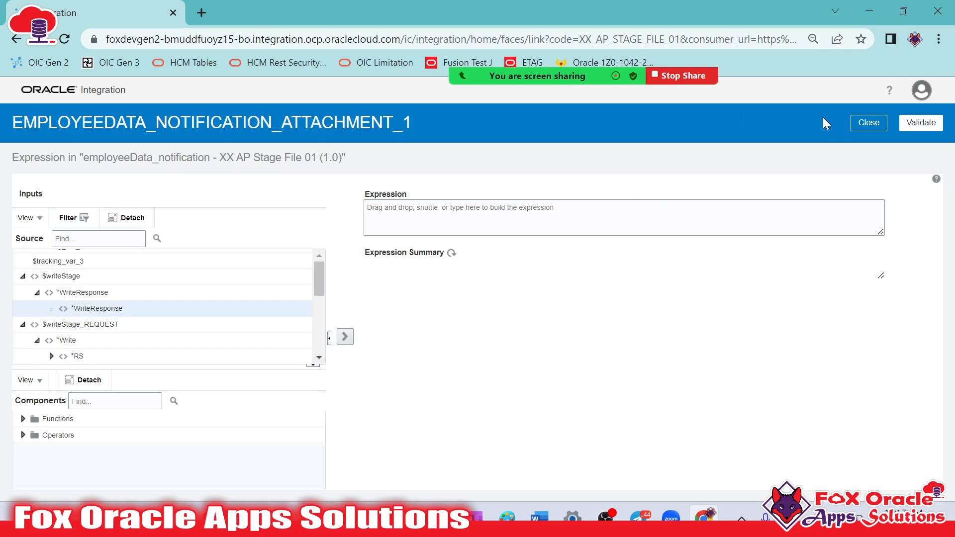
pyautogui.click(869, 122)
# Set the notification attachment's expression to FileReference from the ICSFile node of the $writeStage WriteResponse, and validate and close it
pyautogui.click(651, 258)
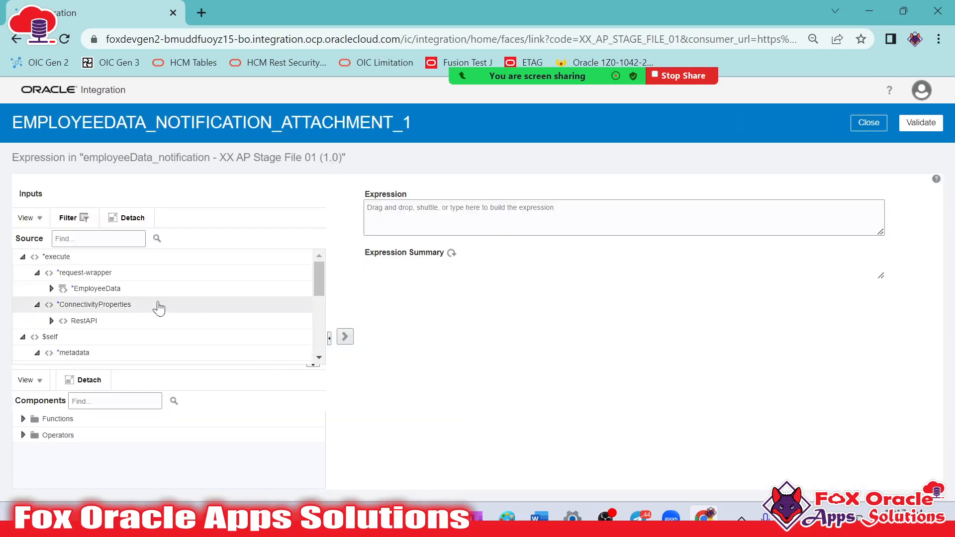
pyautogui.click(320, 358)
pyautogui.click(321, 359)
pyautogui.click(320, 358)
pyautogui.click(321, 359)
pyautogui.click(320, 358)
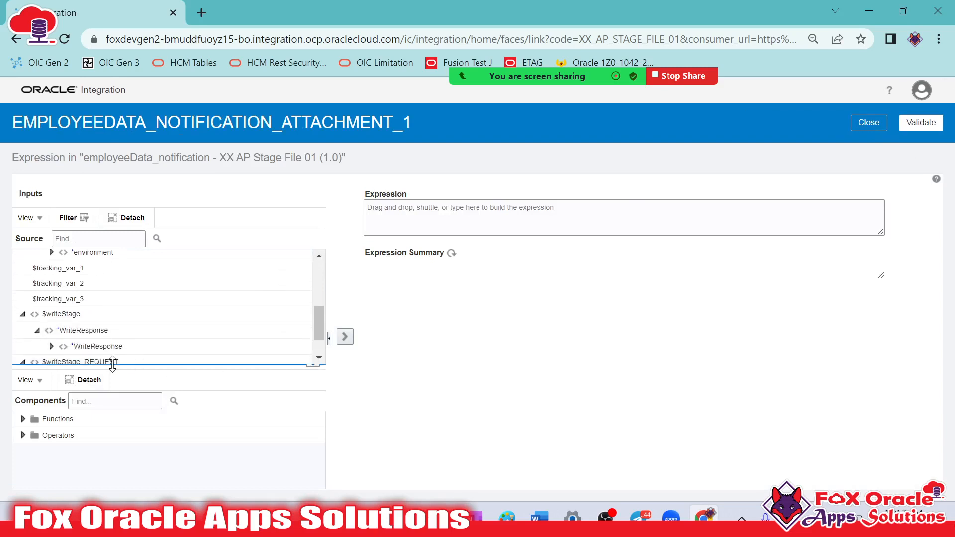
pyautogui.click(51, 347)
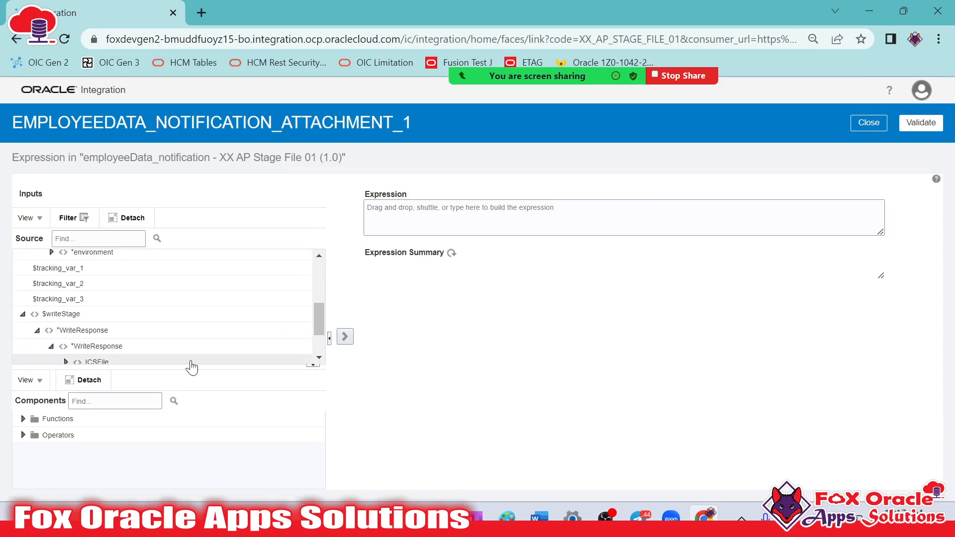
pyautogui.click(320, 358)
pyautogui.click(319, 358)
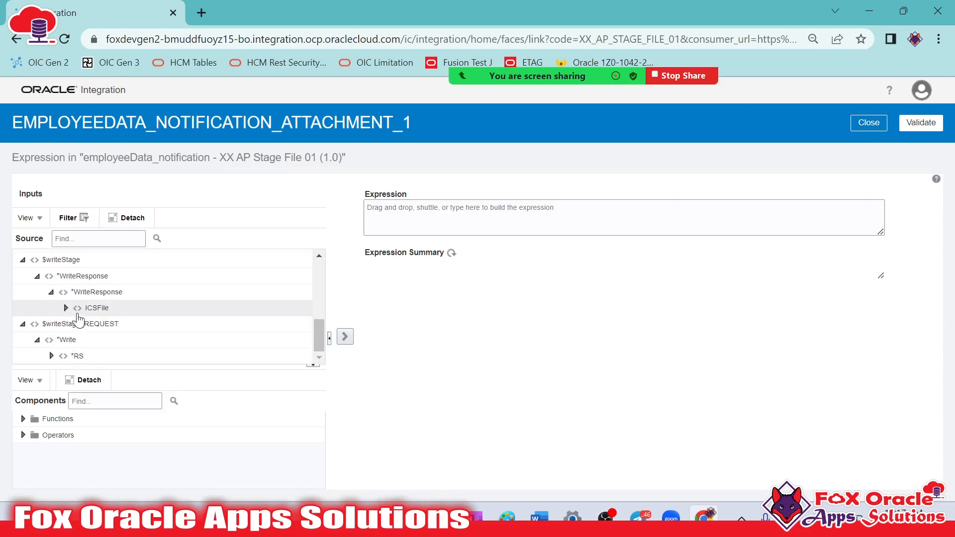
pyautogui.click(66, 308)
pyautogui.click(110, 323)
pyautogui.moveTo(133, 321); pyautogui.dragTo(422, 214)
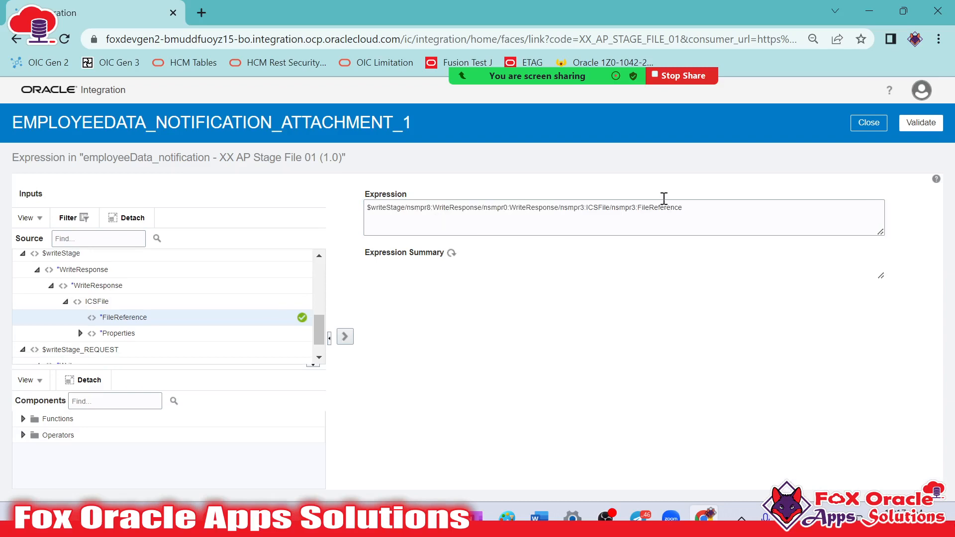
pyautogui.click(916, 128)
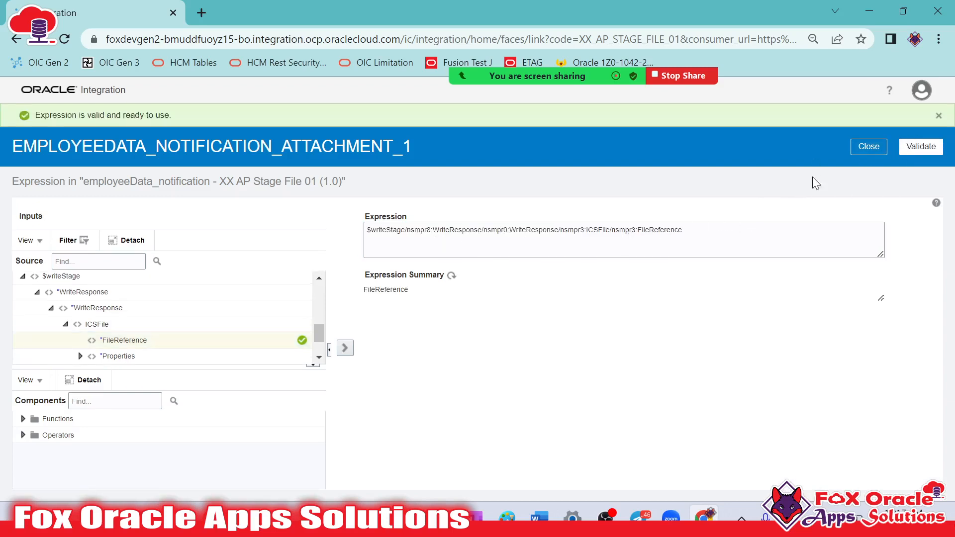
pyautogui.click(866, 146)
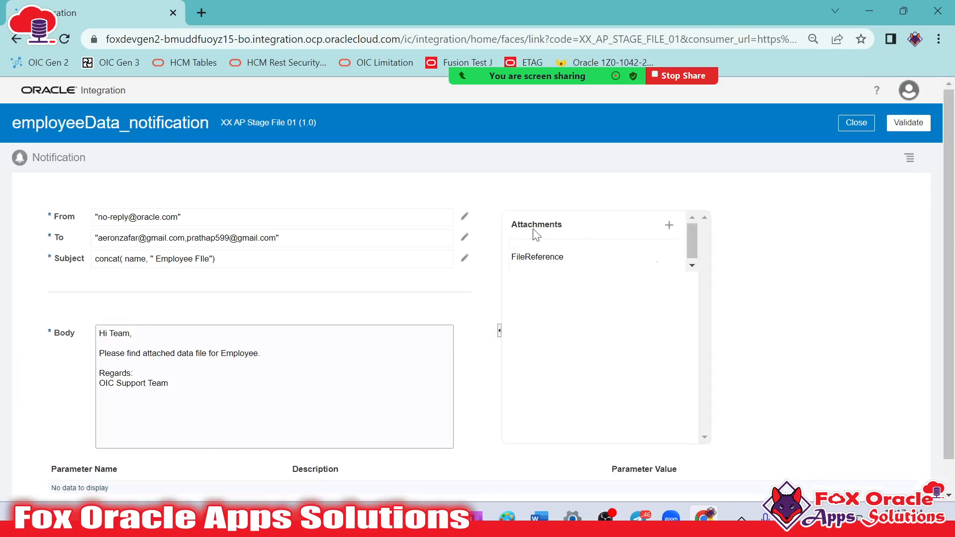
# Insert an extra blank line before "Regards:" in the notification body and add a parameter named p_file_name
pyautogui.click(280, 359)
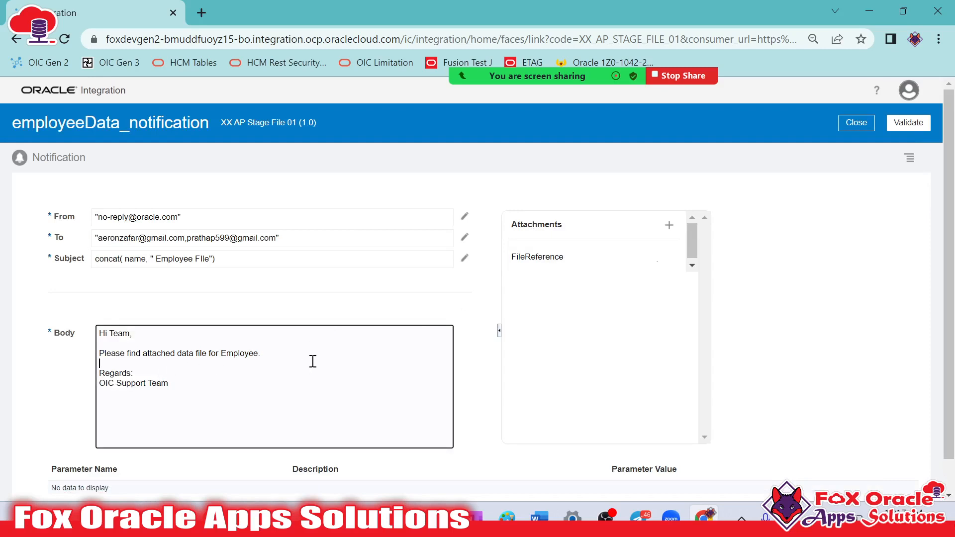
pyautogui.press('Return')
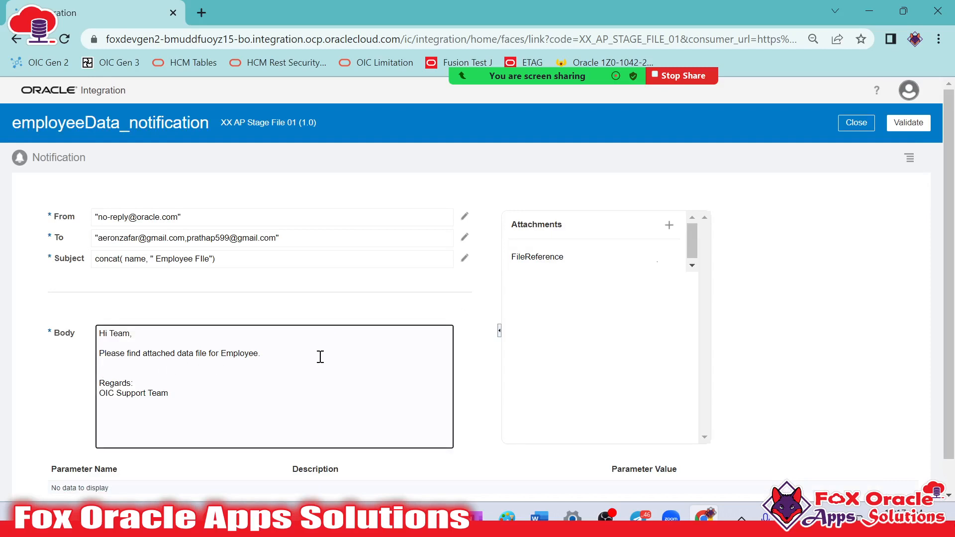
pyautogui.scroll(-1, 299, 354)
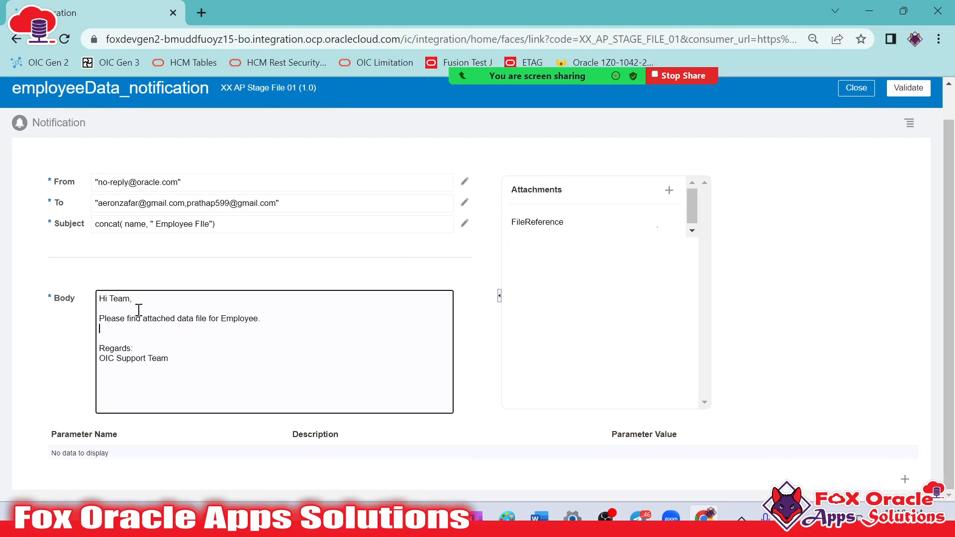
pyautogui.click(905, 479)
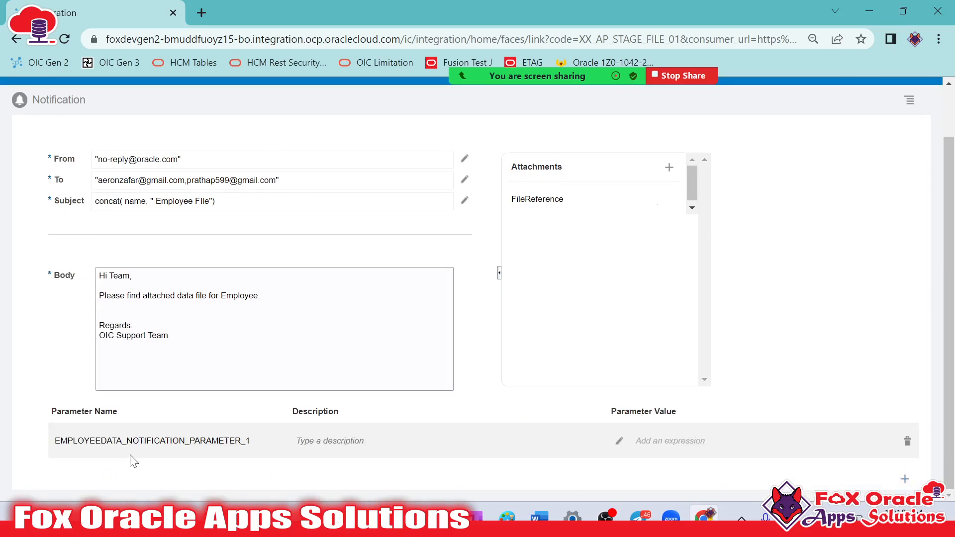
pyautogui.moveTo(254, 439); pyautogui.dragTo(31, 443)
pyautogui.write('p_')
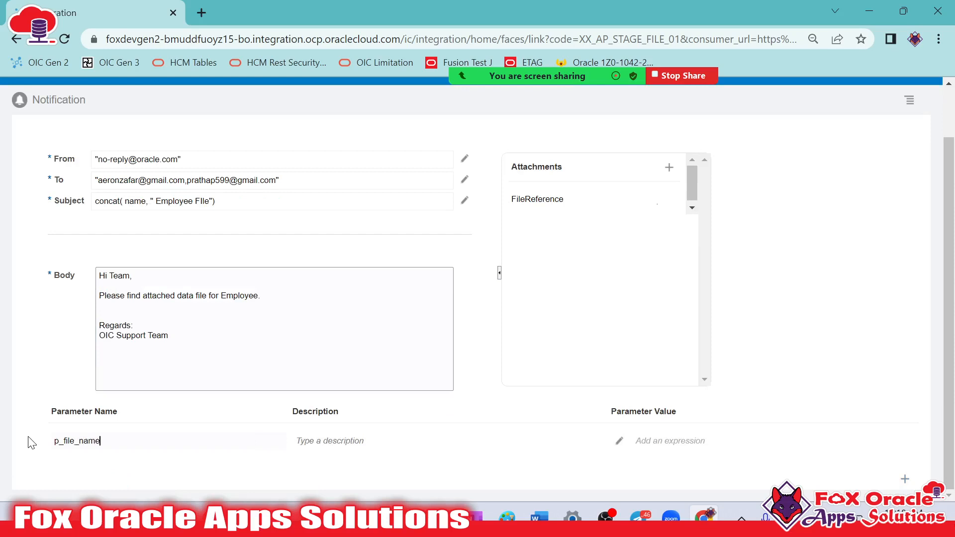
pyautogui.write('file_name')
# Set the p_file_name value to filename from the $writeStage WriteResponse ICSFile Properties, and validate and close the expression
pyautogui.click(621, 442)
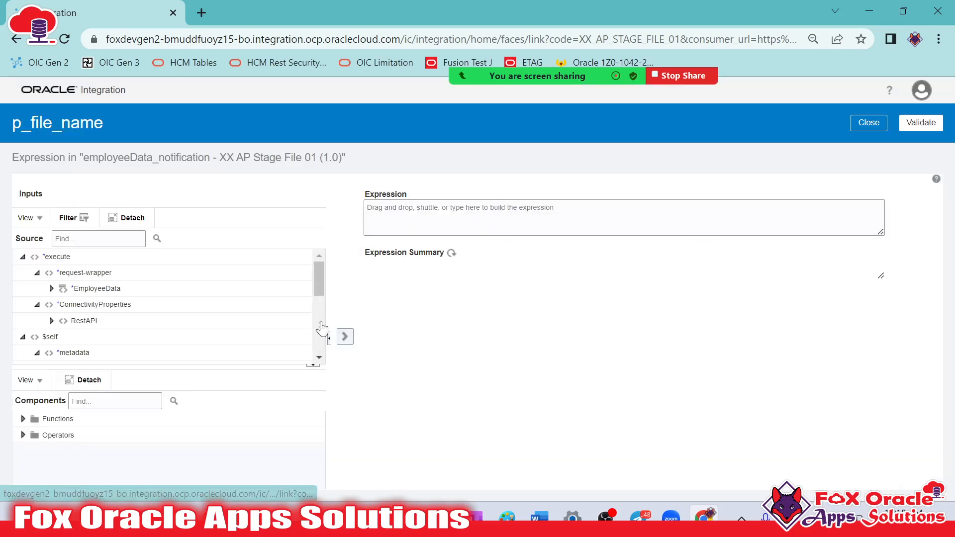
pyautogui.scroll(-10, 318, 354)
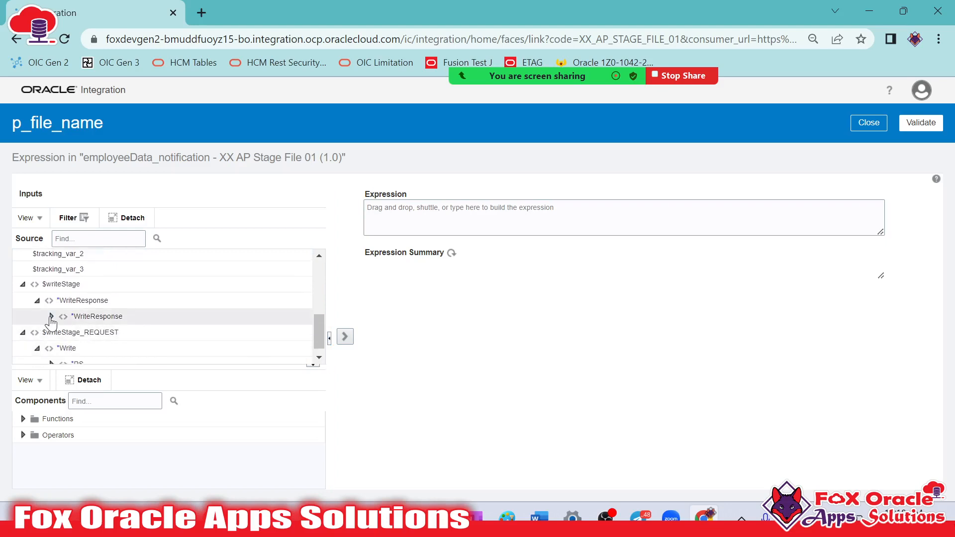
pyautogui.click(51, 317)
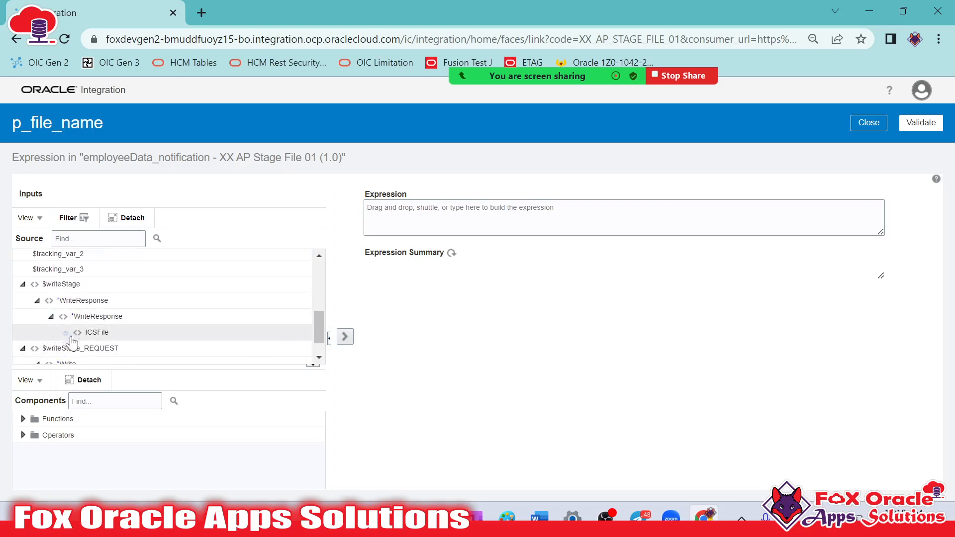
pyautogui.click(66, 333)
pyautogui.scroll(-2, 324, 356)
pyautogui.click(81, 308)
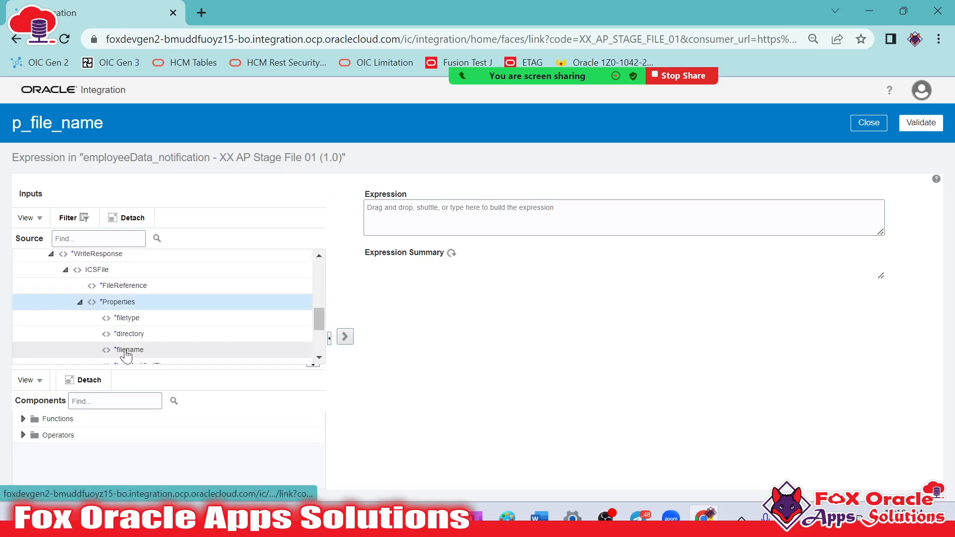
pyautogui.moveTo(133, 348); pyautogui.dragTo(498, 219)
pyautogui.click(909, 122)
pyautogui.click(871, 145)
# Add the line "File Name : {p_file_name}" to the notification body below the attached data file sentence
pyautogui.click(221, 363)
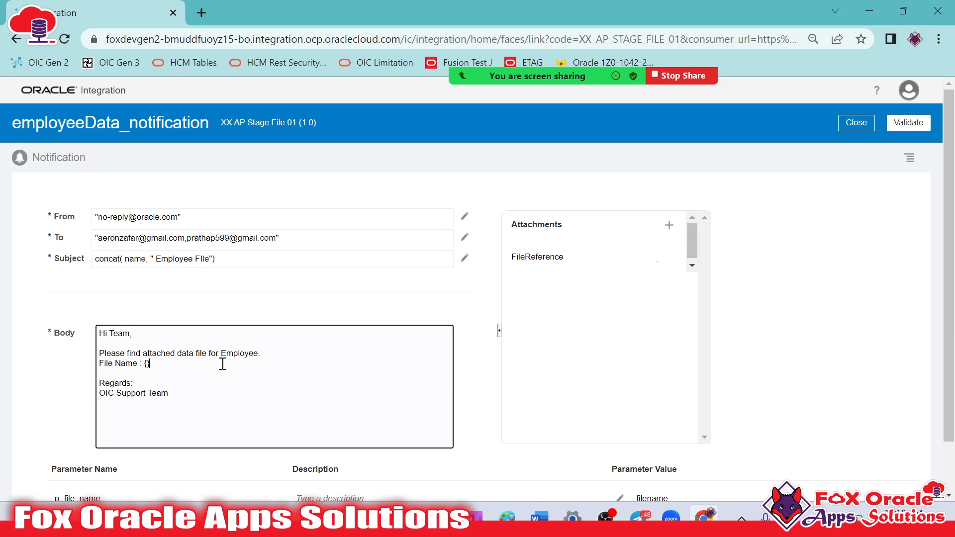
pyautogui.scroll(-2, 218, 366)
pyautogui.click(110, 441)
pyautogui.moveTo(111, 441); pyautogui.dragTo(30, 450)
pyautogui.hotkey('ctrl', 'c')
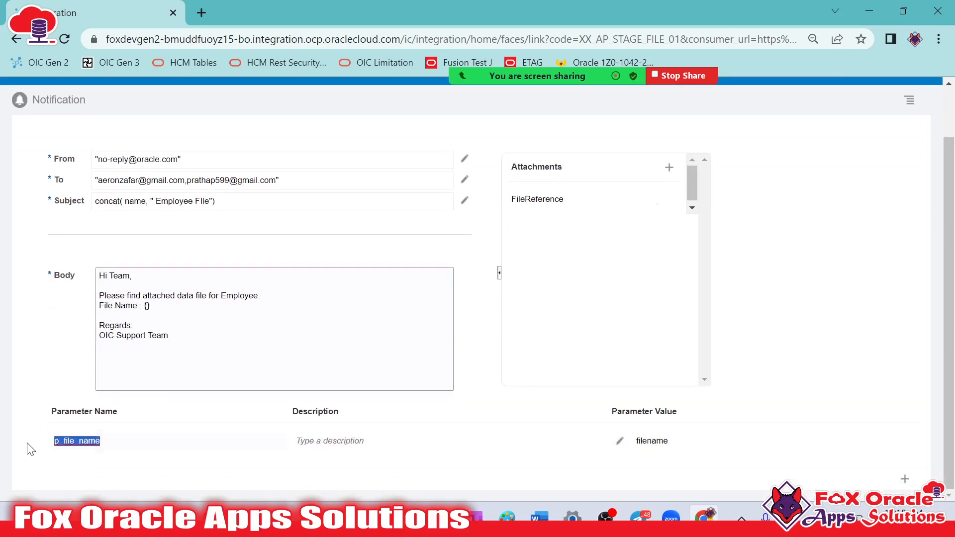
pyautogui.click(144, 305)
pyautogui.hotkey('ctrl', 'v')
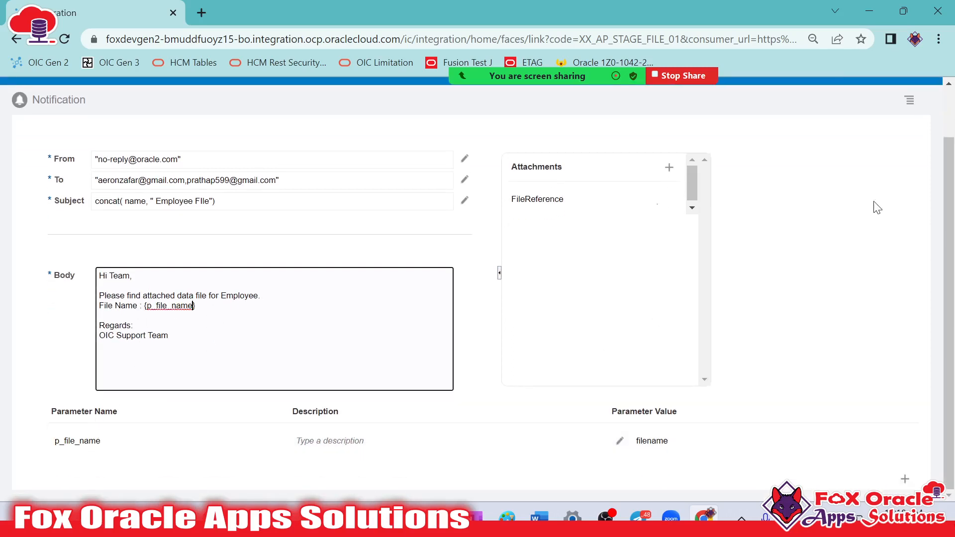
# Validate the employeeData_notification action and save the integration
pyautogui.scroll(2, 866, 208)
pyautogui.click(904, 129)
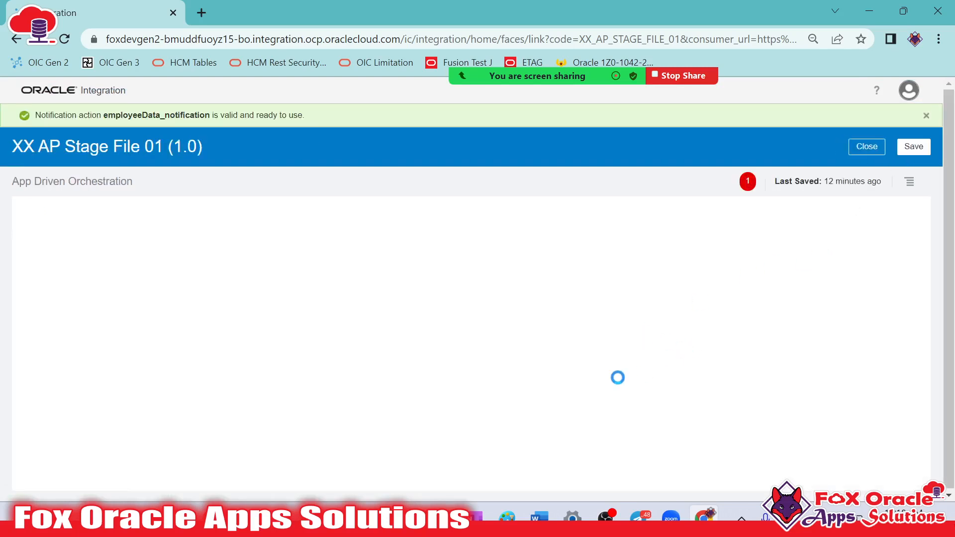
pyautogui.click(925, 147)
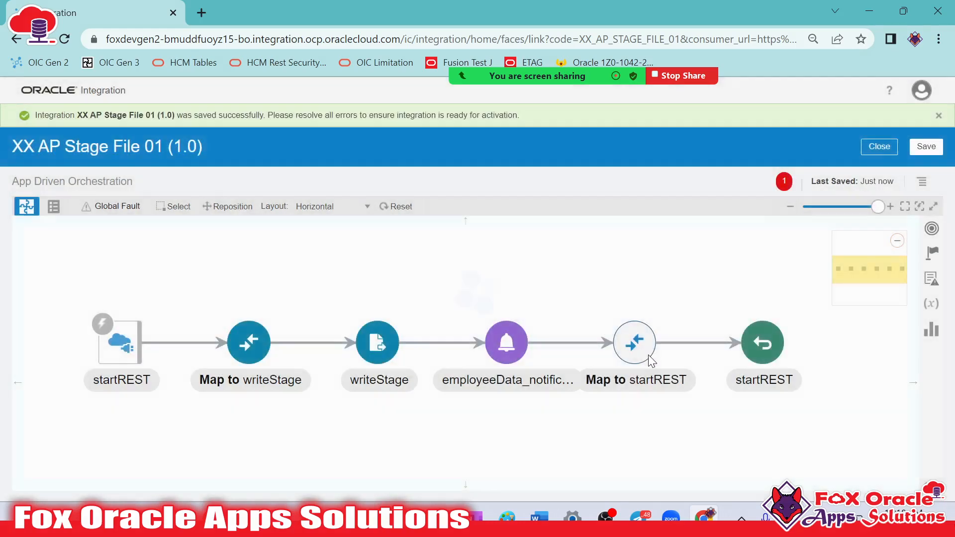
# Open the Map to startREST mapping for editing, create the Satus target node, and give it the text value 'Success'
pyautogui.click(649, 338)
pyautogui.click(672, 317)
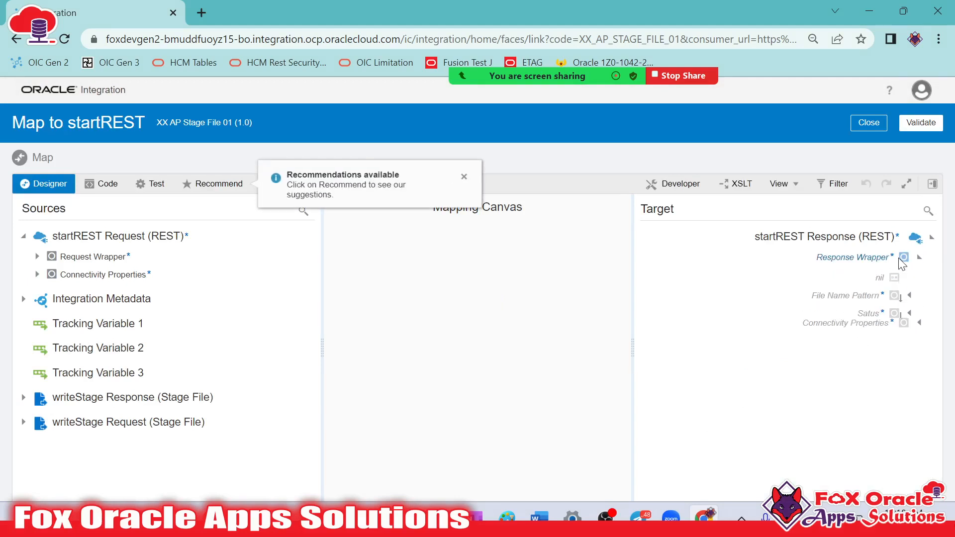
pyautogui.rightClick(869, 314)
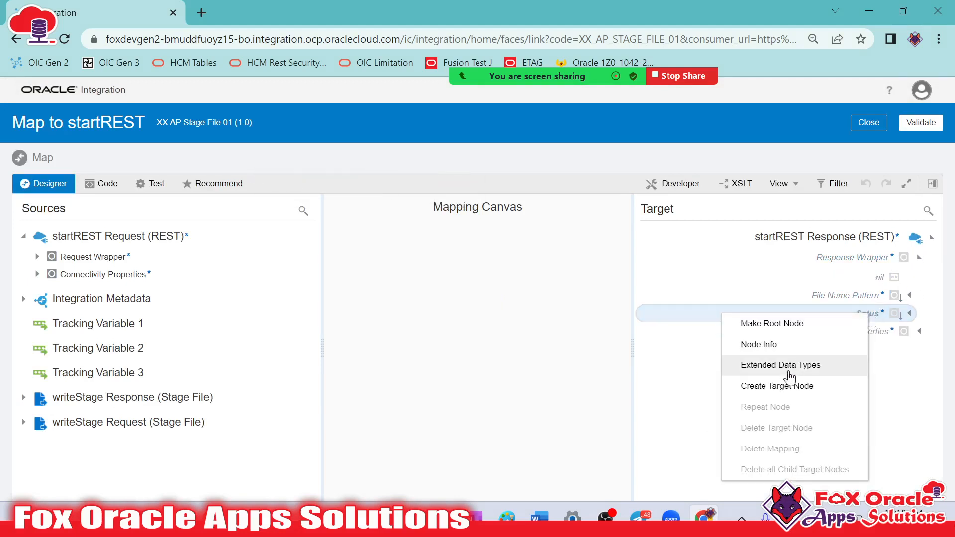
pyautogui.click(781, 386)
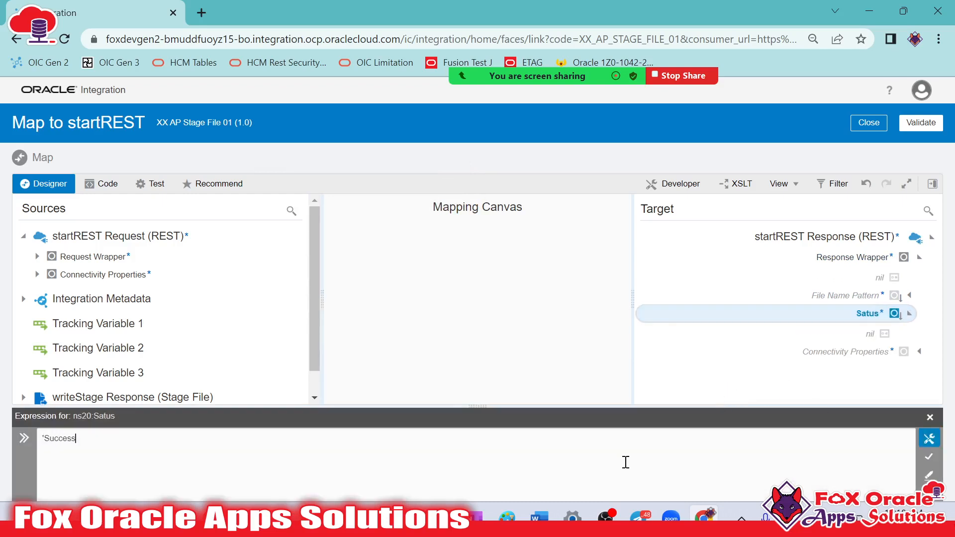
pyautogui.click(929, 456)
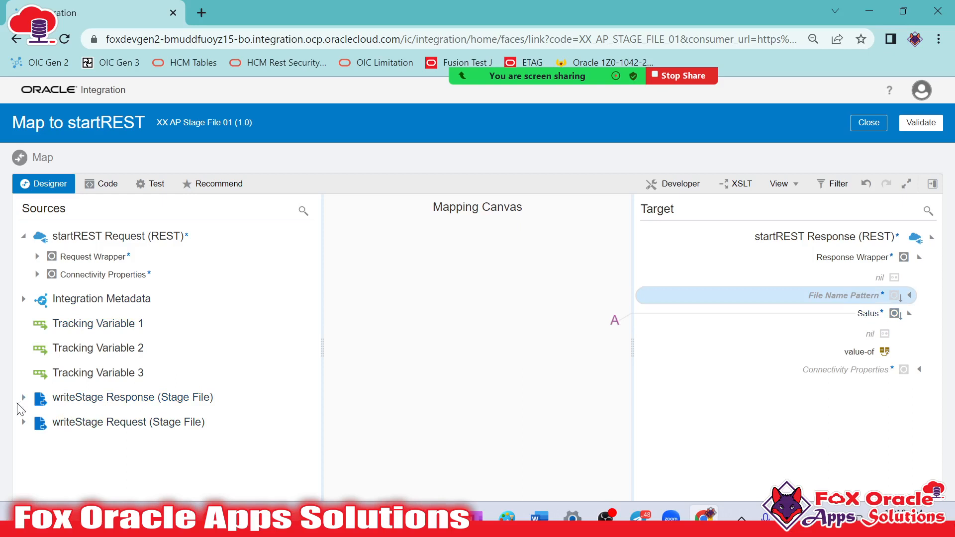
# Look through the writeStage Request fields under Write, RS and R for a file name source
pyautogui.click(23, 422)
pyautogui.click(36, 442)
pyautogui.click(48, 463)
pyautogui.click(58, 483)
pyautogui.scroll(-3, 117, 423)
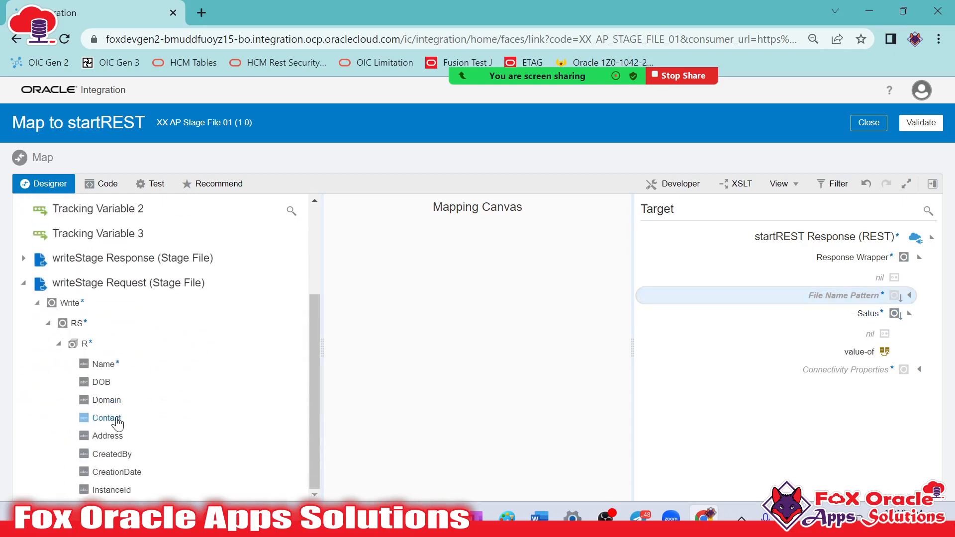
pyautogui.scroll(3, 141, 394)
pyautogui.scroll(-3, 147, 369)
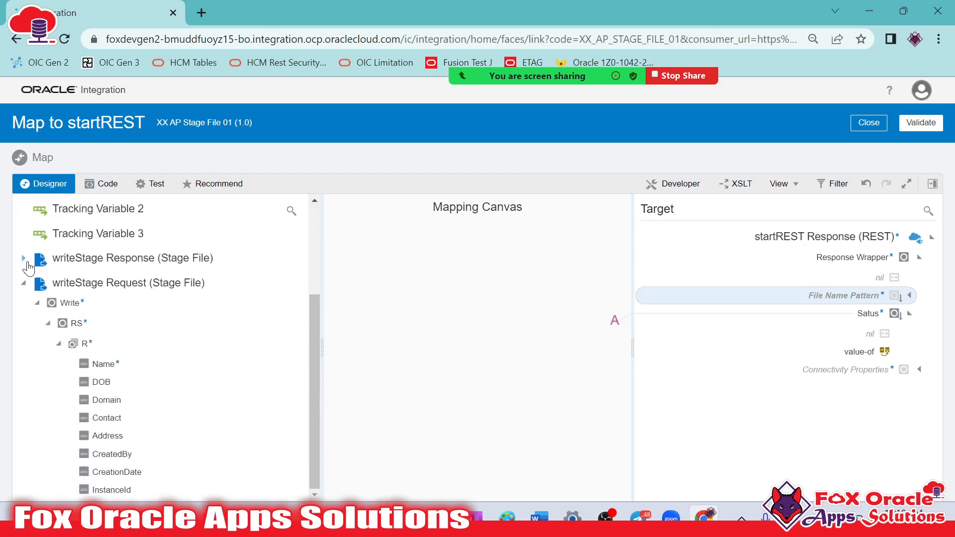
# Map filename from the writeStage Response ICSFile Properties to the File Name Pattern target of the startREST response
pyautogui.click(23, 257)
pyautogui.click(36, 278)
pyautogui.click(48, 299)
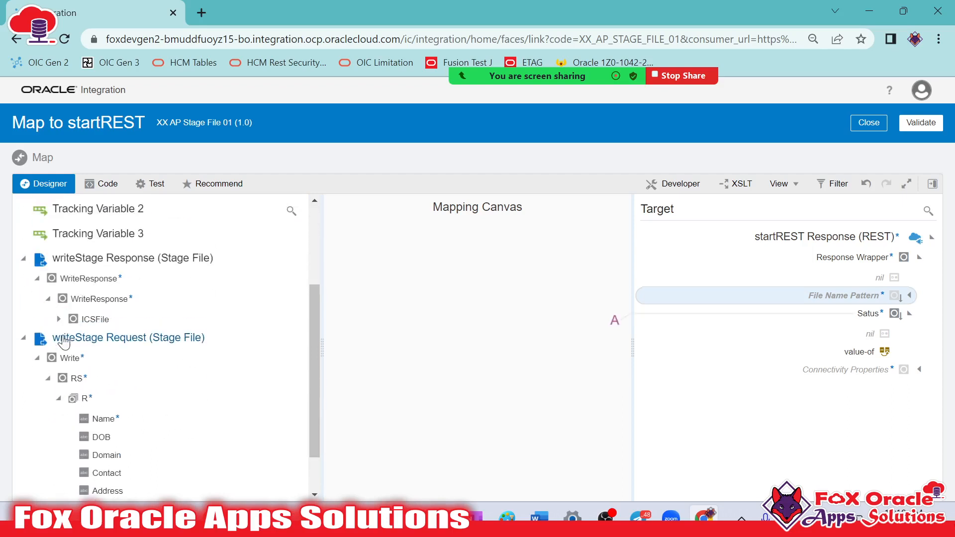
pyautogui.click(58, 319)
pyautogui.click(69, 357)
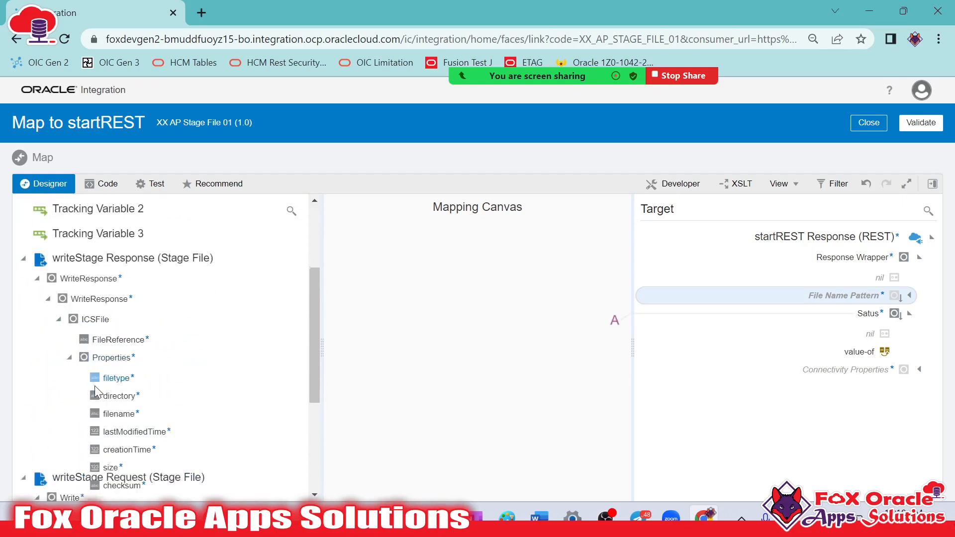
pyautogui.moveTo(121, 425); pyautogui.dragTo(826, 295)
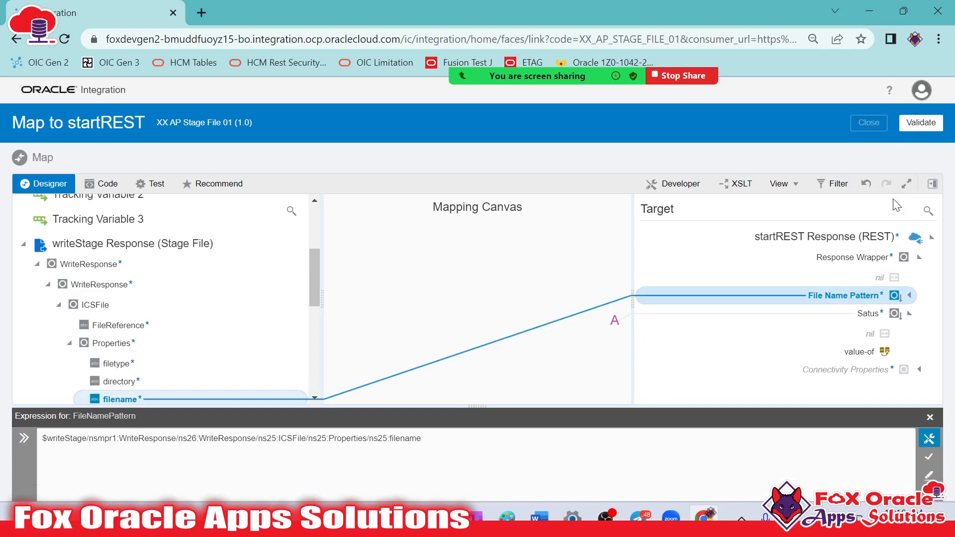
# Validate the Map to startREST mapping and close it to return to the integration flow
pyautogui.click(921, 122)
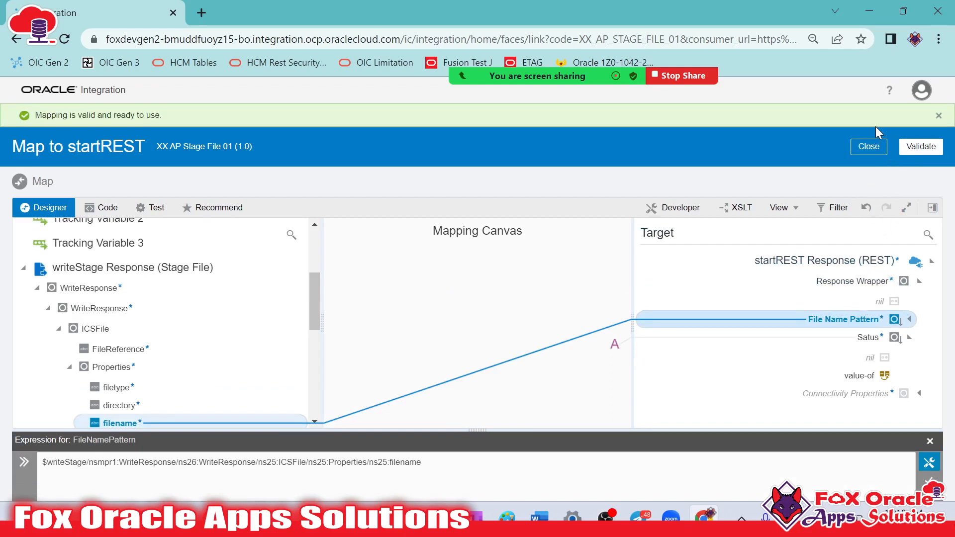
pyautogui.click(871, 146)
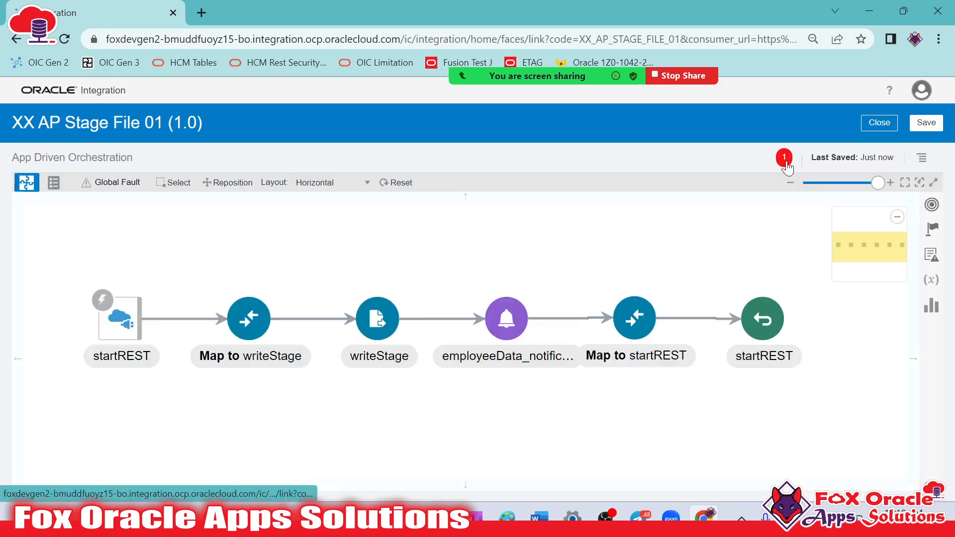
# Assign the EmployeeData Name field as the primary business identifier for tracking and save it
pyautogui.click(922, 157)
pyautogui.click(871, 177)
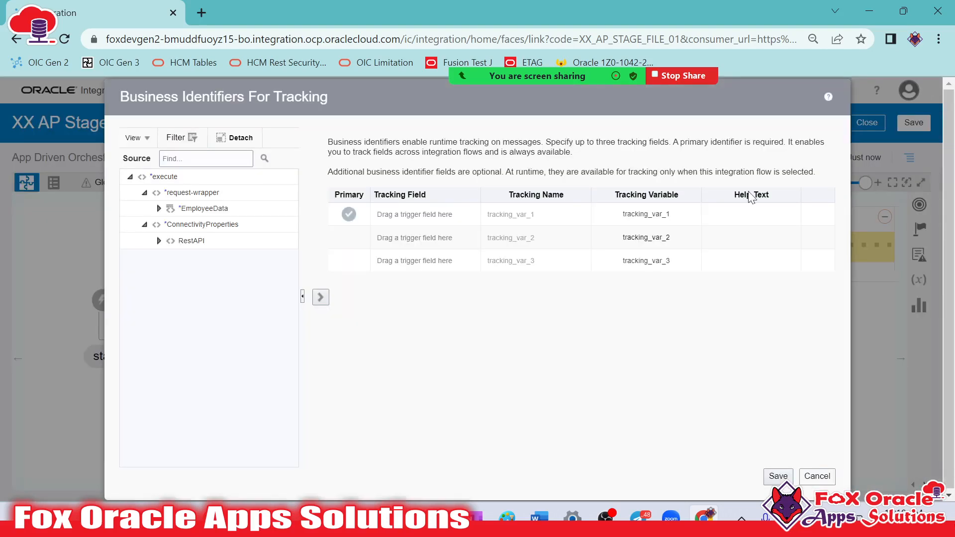
pyautogui.click(159, 208)
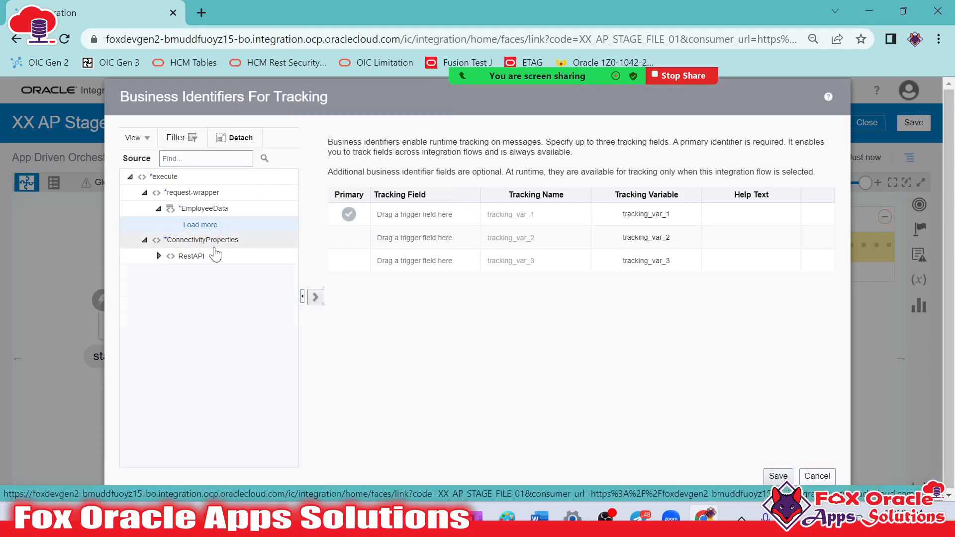
pyautogui.click(209, 225)
pyautogui.moveTo(211, 231); pyautogui.dragTo(417, 218)
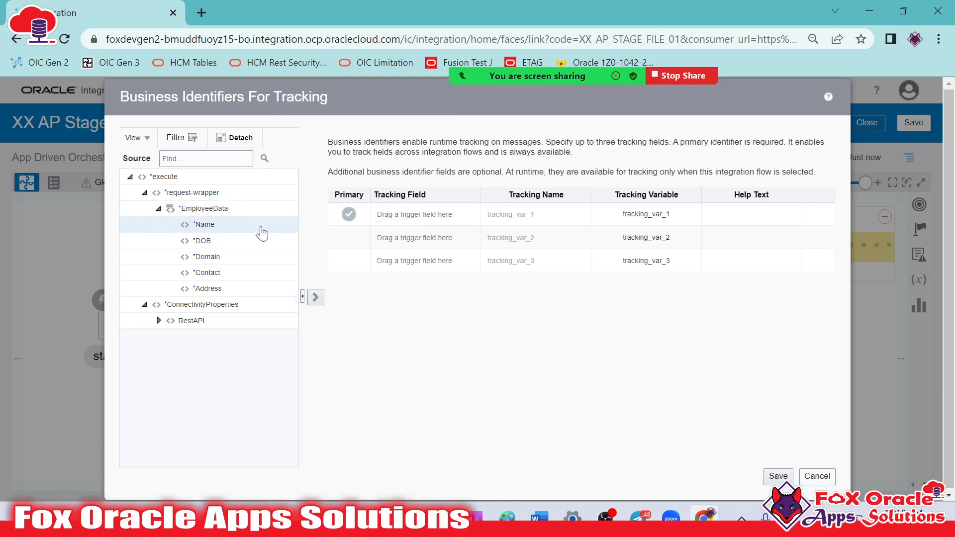
pyautogui.moveTo(195, 225); pyautogui.dragTo(406, 215)
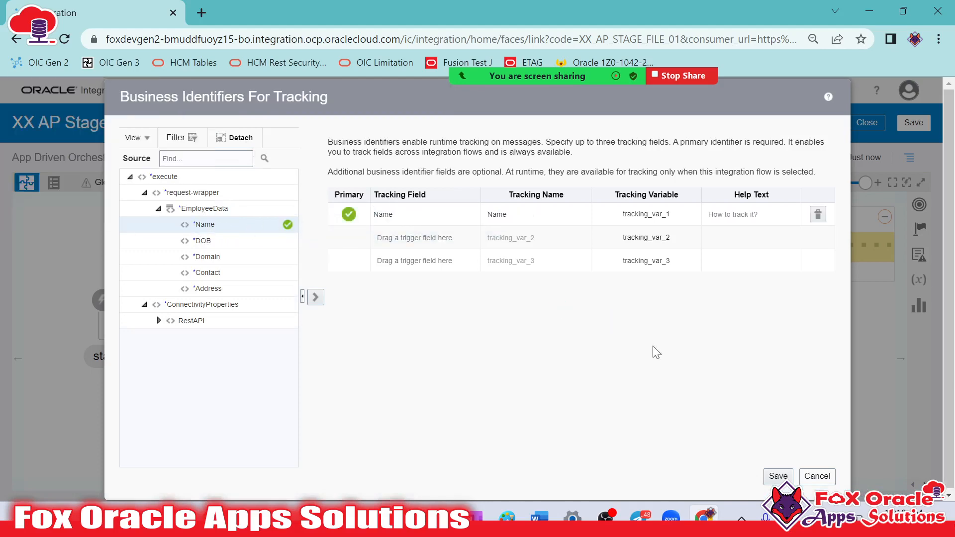
pyautogui.click(779, 476)
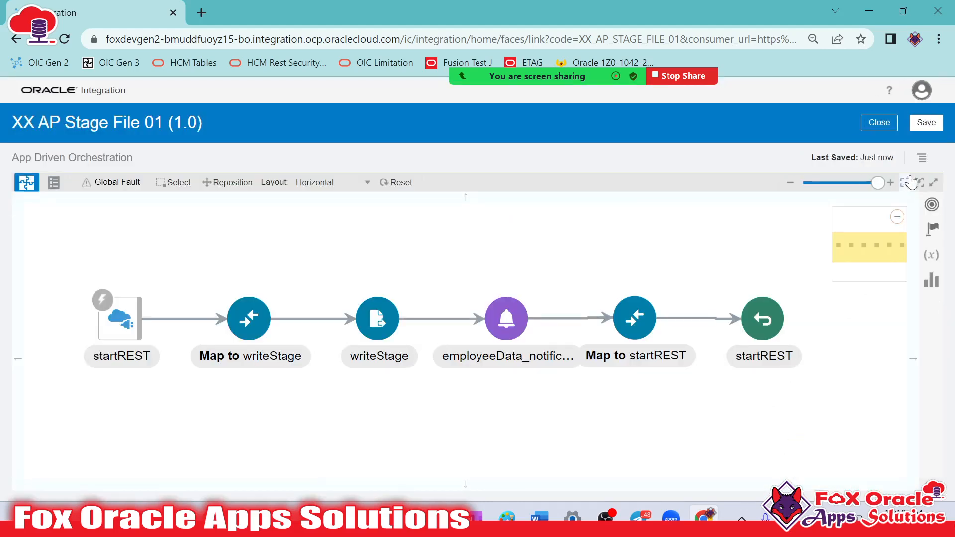
# Save and close the integration, then activate XX AP Stage File 01 and refresh the integrations list
pyautogui.click(926, 123)
pyautogui.click(880, 147)
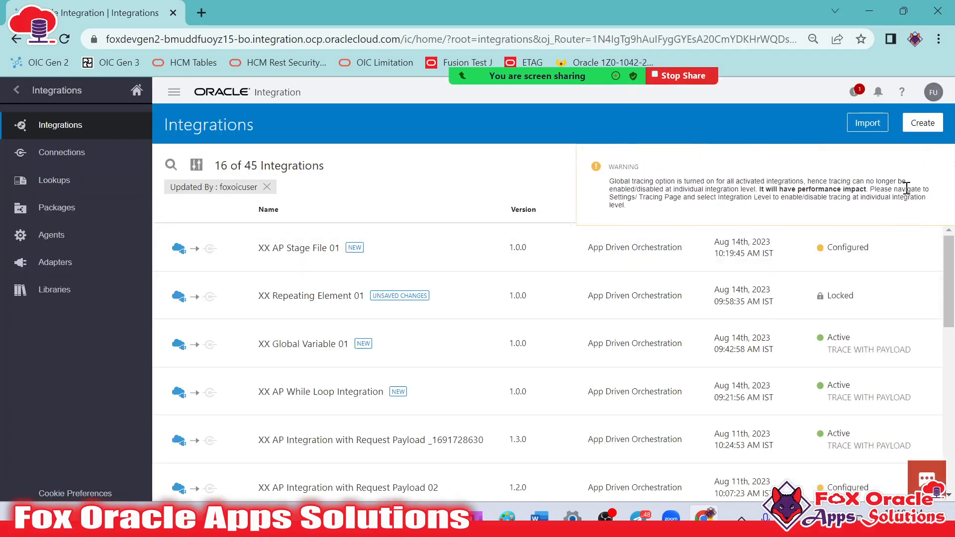
pyautogui.click(906, 165)
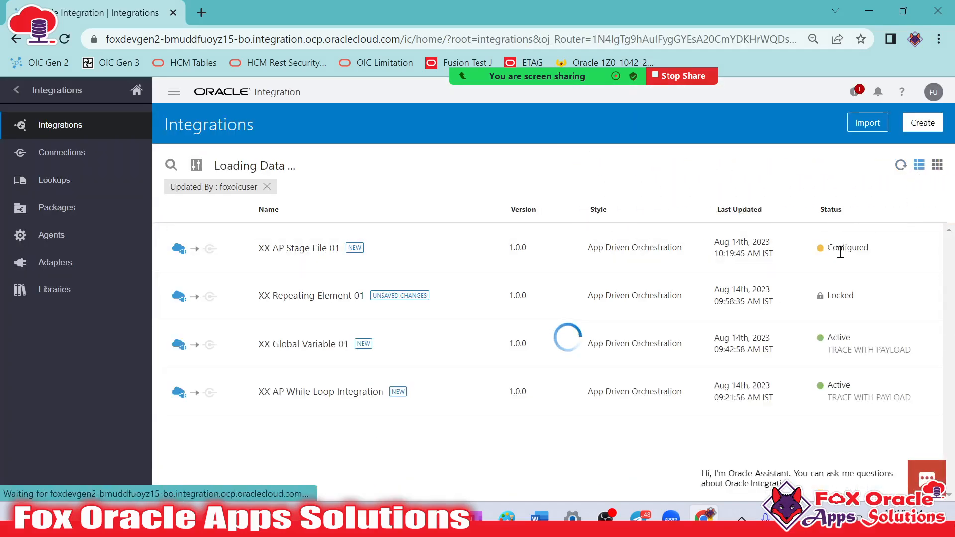
pyautogui.click(828, 247)
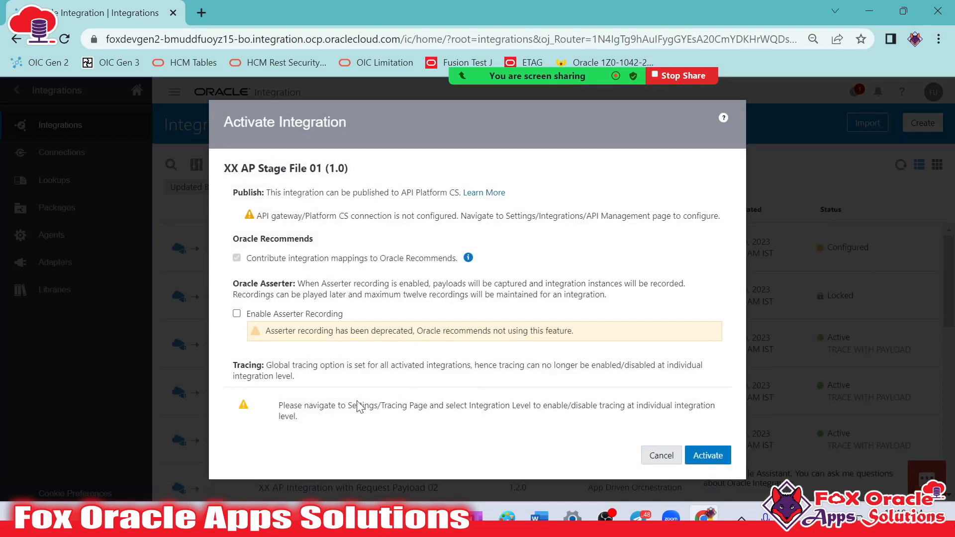
pyautogui.click(709, 456)
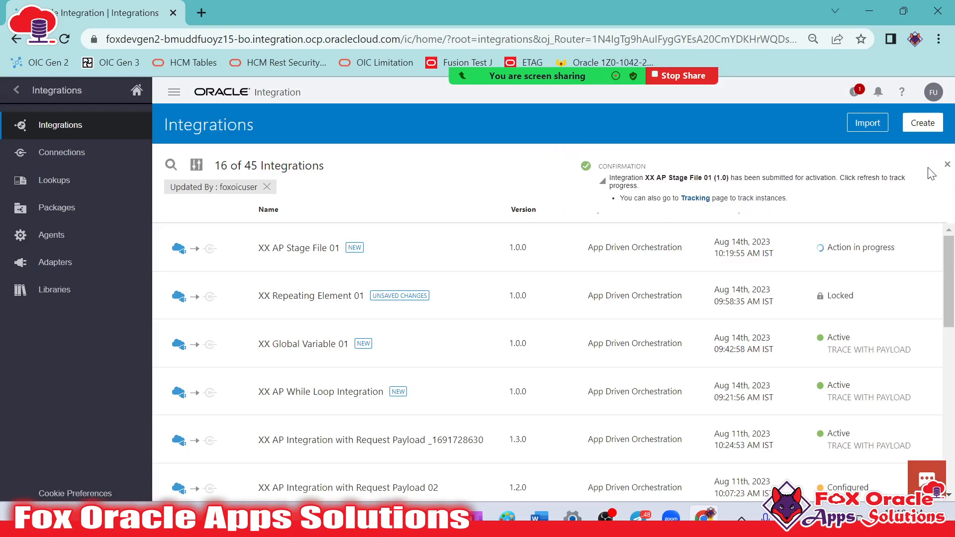
pyautogui.click(902, 165)
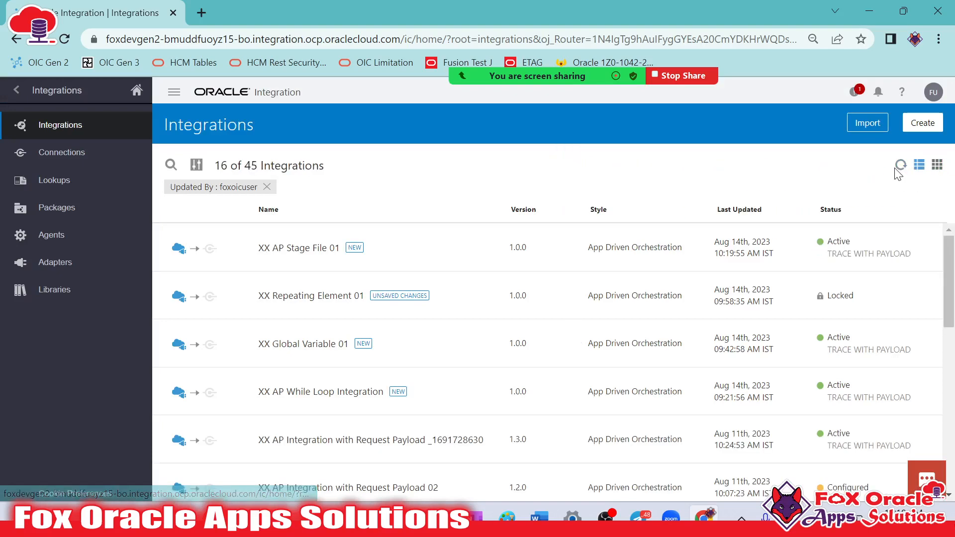
# Open the test page for XX AP Stage File 01 and append a copy of the last EmployeeData record to the request body
pyautogui.moveTo(786, 247)
pyautogui.click(667, 312)
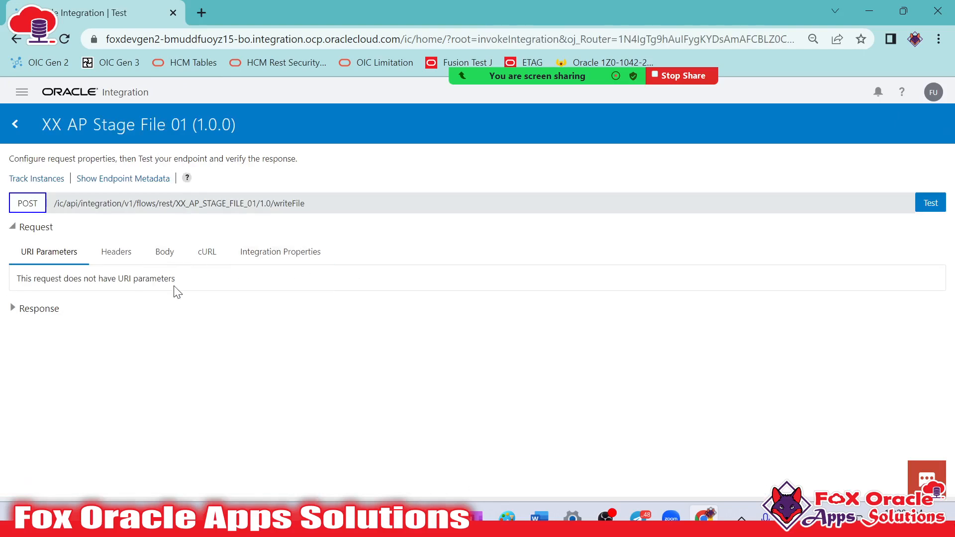
pyautogui.click(165, 252)
pyautogui.scroll(-2, 199, 364)
pyautogui.click(162, 388)
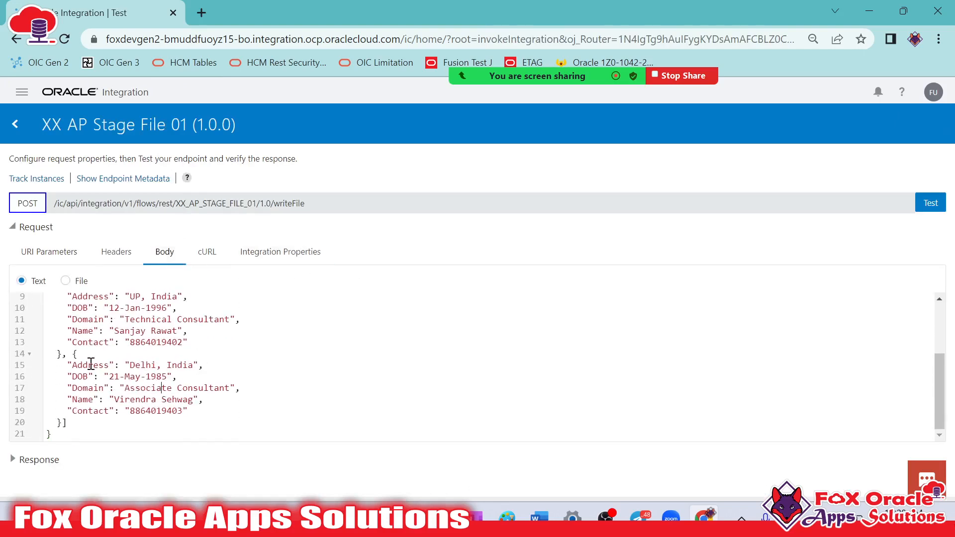
pyautogui.doubleClick(63, 422)
pyautogui.hotkey('ctrl', 'c')
pyautogui.click(64, 422)
pyautogui.write(',')
pyautogui.press('Return')
pyautogui.hotkey('ctrl', 'v')
pyautogui.scroll(-1, 65, 398)
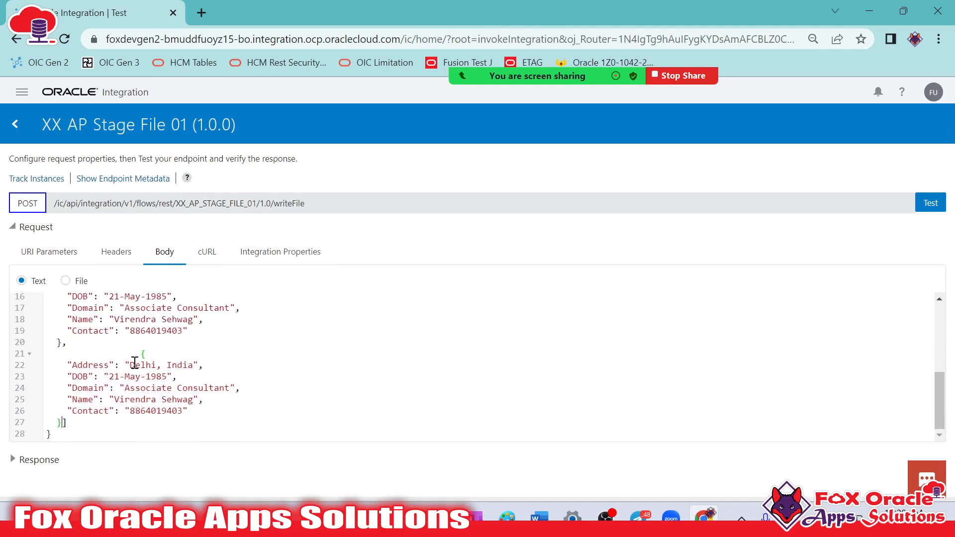
# In the added record, set the address city to Kolkata and the domain to Senior Consultant, and replace the birth year and the employee's name
pyautogui.doubleClick(153, 364)
pyautogui.write('Kolkata')
pyautogui.moveTo(124, 390); pyautogui.dragTo(177, 390)
pyautogui.write('Senior')
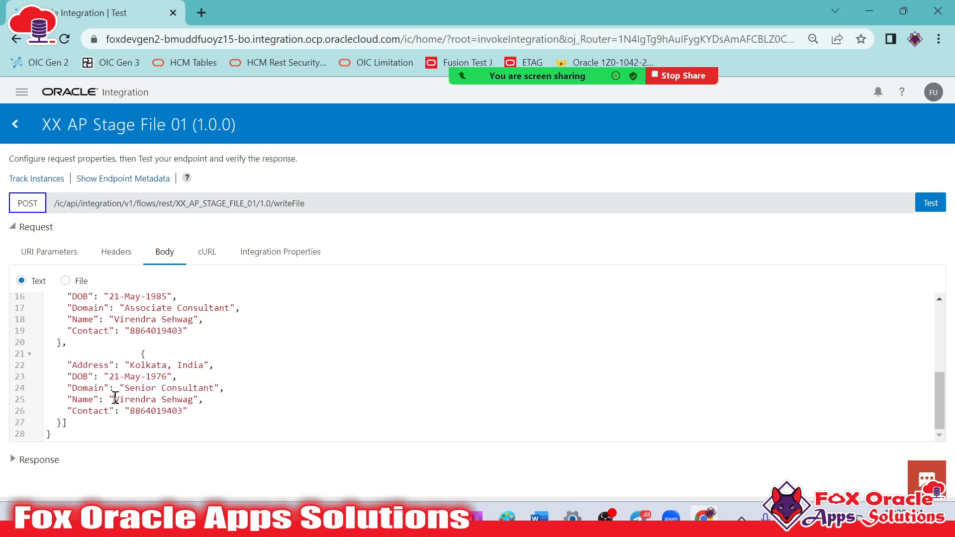
pyautogui.moveTo(115, 398); pyautogui.dragTo(185, 395)
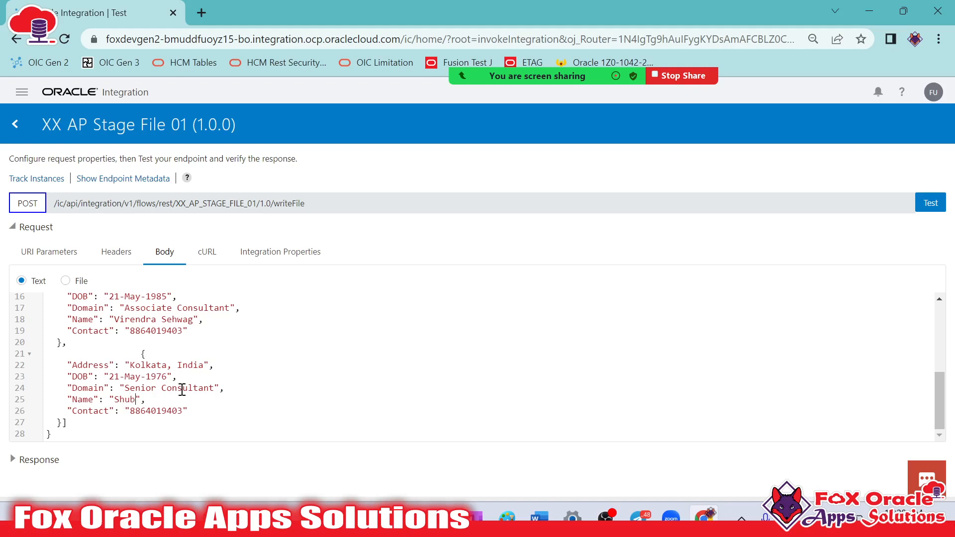
# Run the integration test and check the response's FileNamePattern and Satus values against the instance ID in the activity stream
pyautogui.scroll(4, 232, 386)
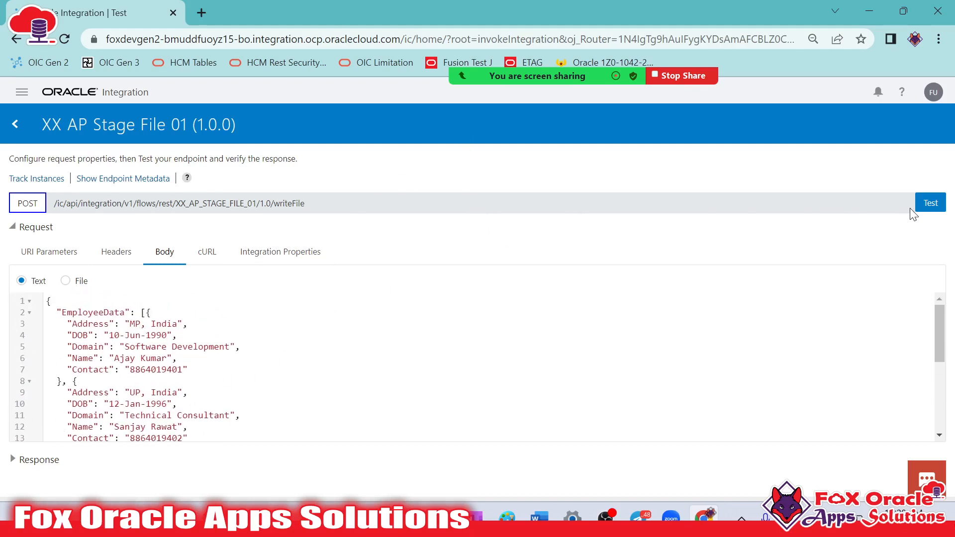
pyautogui.click(928, 206)
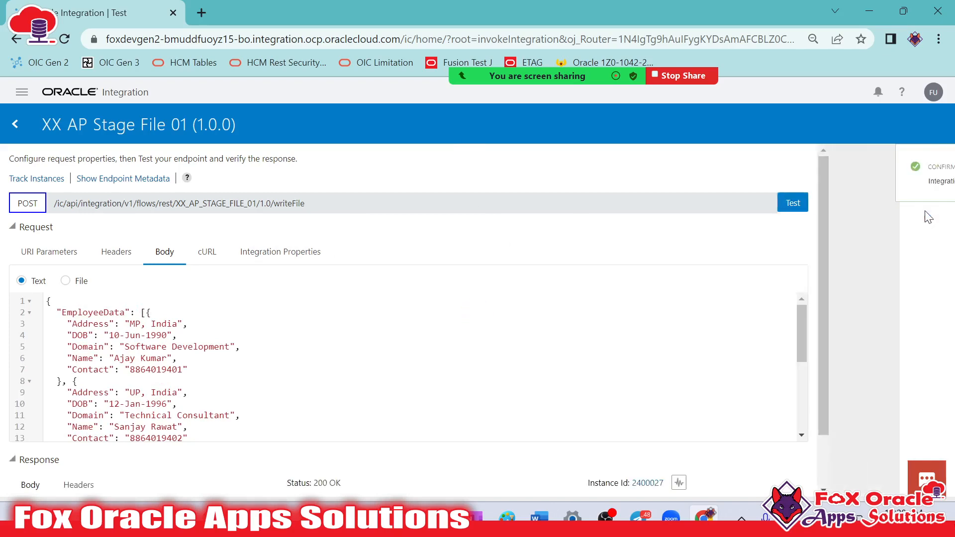
pyautogui.scroll(-3, 434, 218)
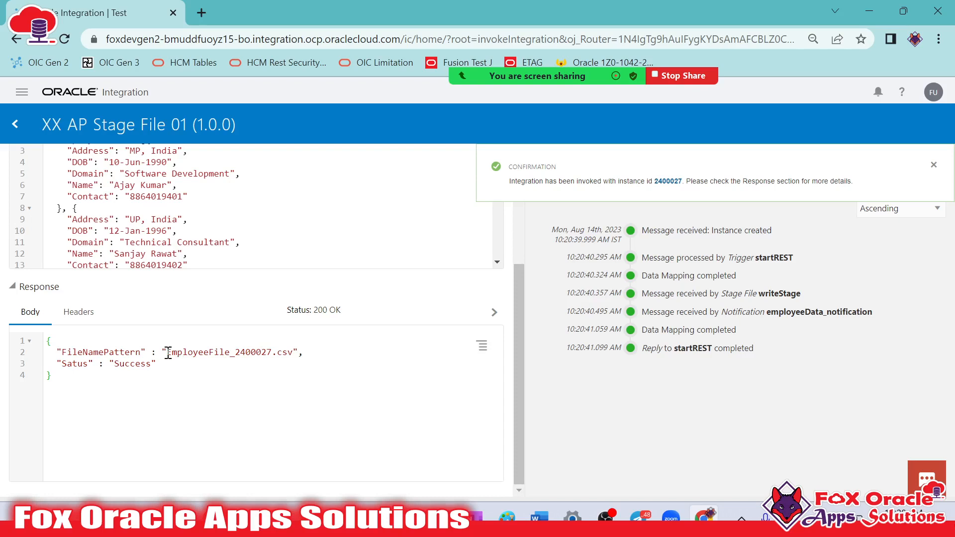
pyautogui.moveTo(168, 354); pyautogui.dragTo(293, 358)
pyautogui.doubleClick(199, 353)
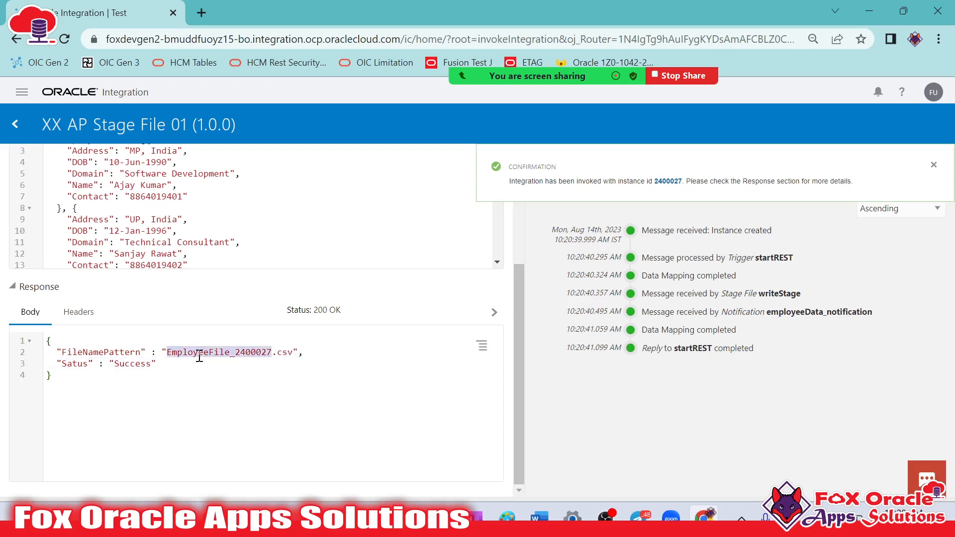
pyautogui.moveTo(235, 355); pyautogui.dragTo(277, 354)
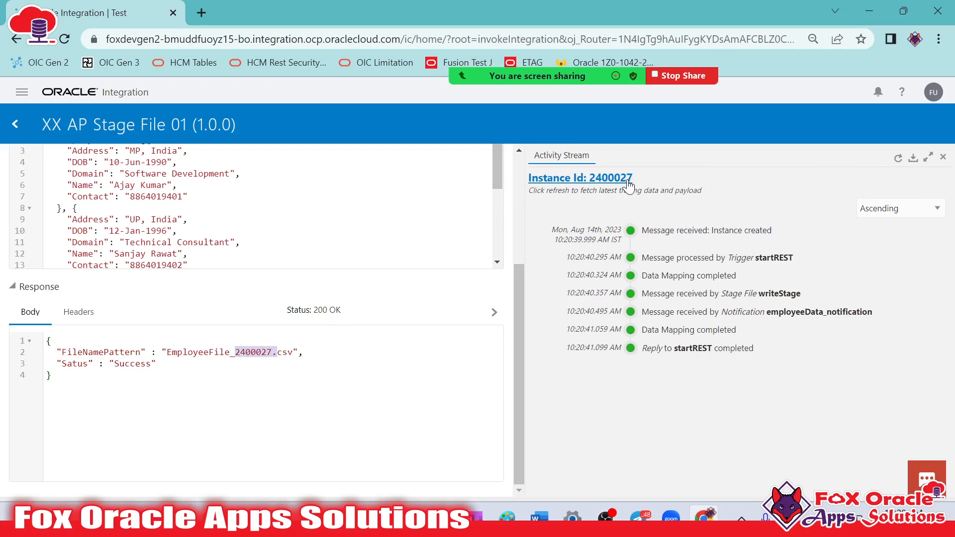
pyautogui.click(153, 364)
pyautogui.scroll(6, 224, 376)
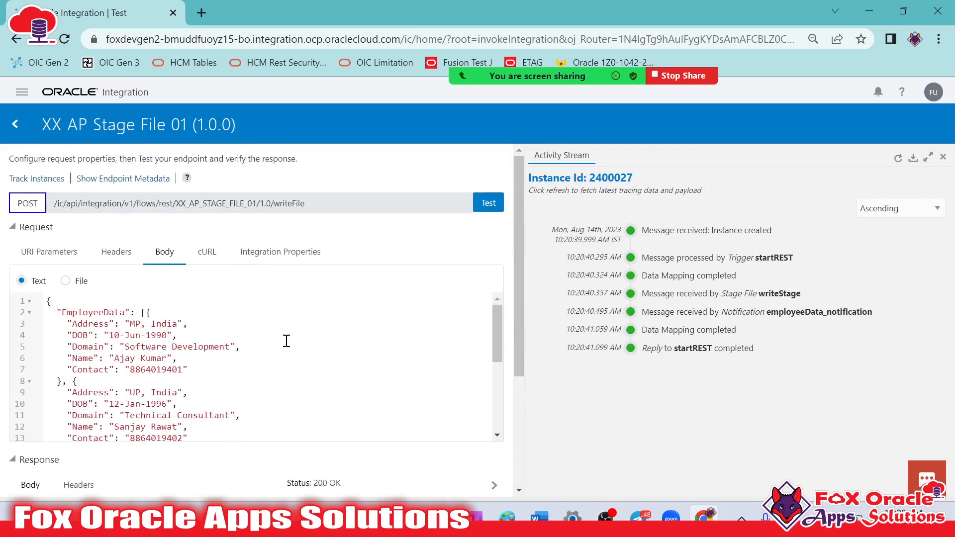
pyautogui.scroll(-6, 278, 342)
pyautogui.scroll(6, 281, 338)
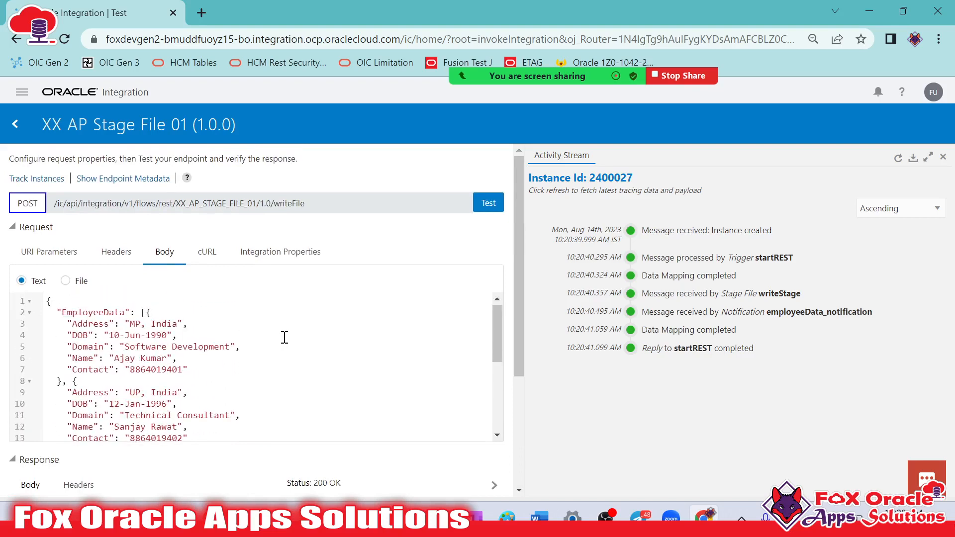